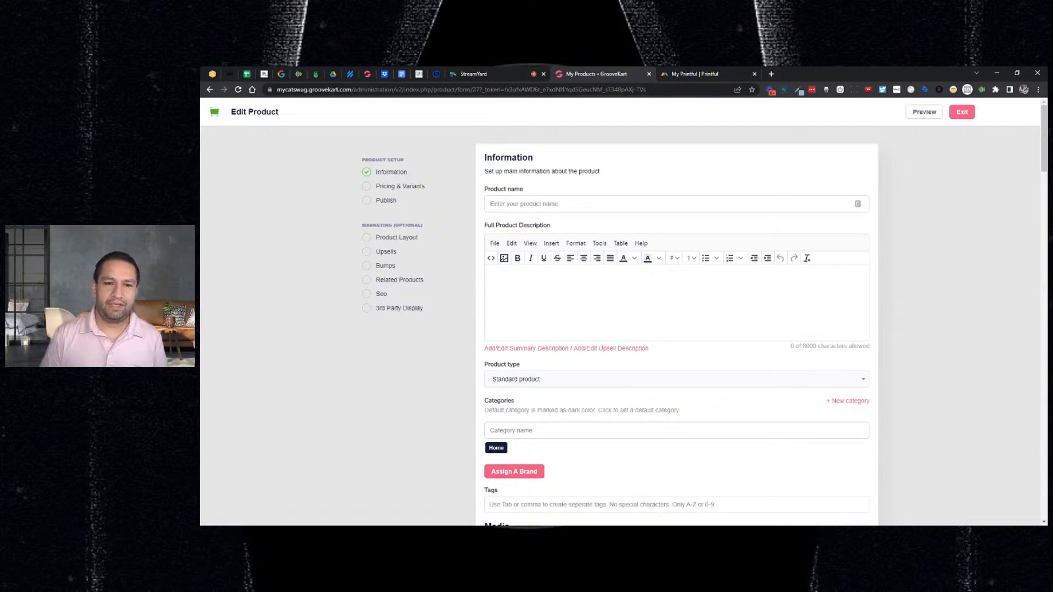
- Name the product 'Custom Cat Candle' and select the name to copy it
left_click(539, 208)
type("Cat")
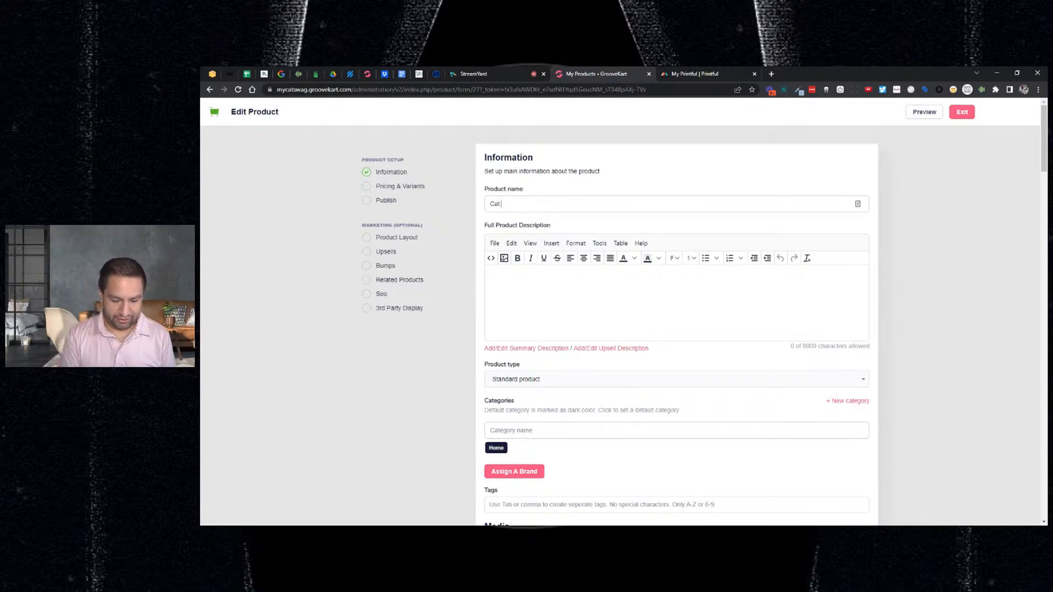
type("Custom ")
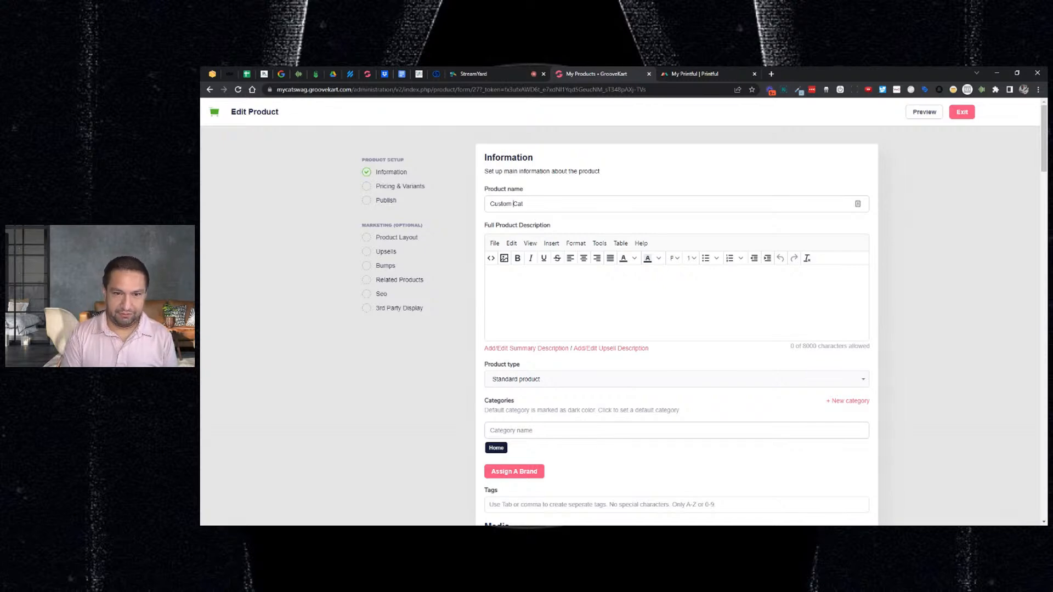
type("t Candle")
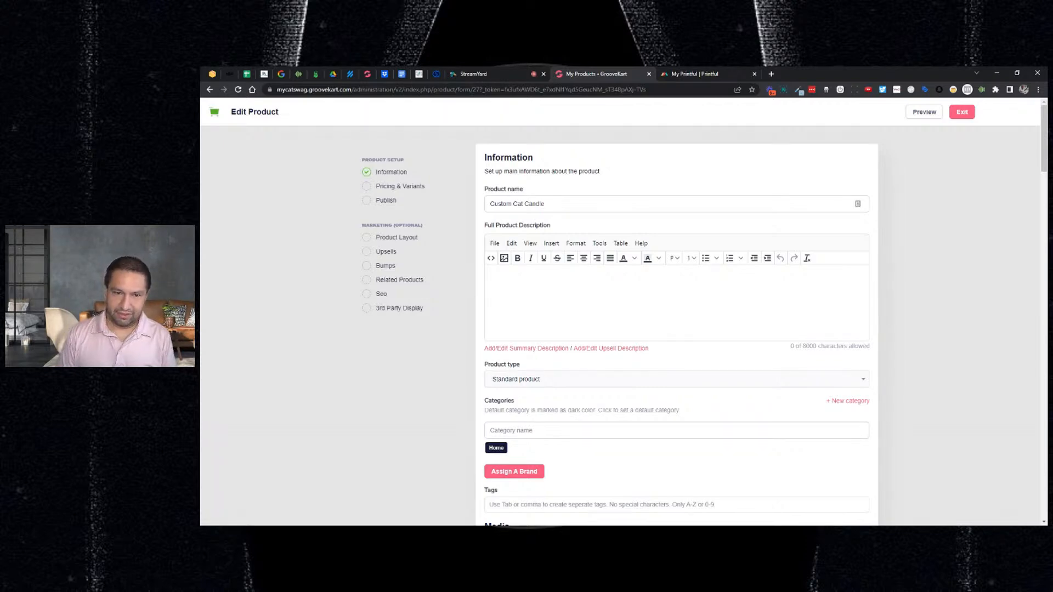
key("ctrl+a")
key("ctrl+c")
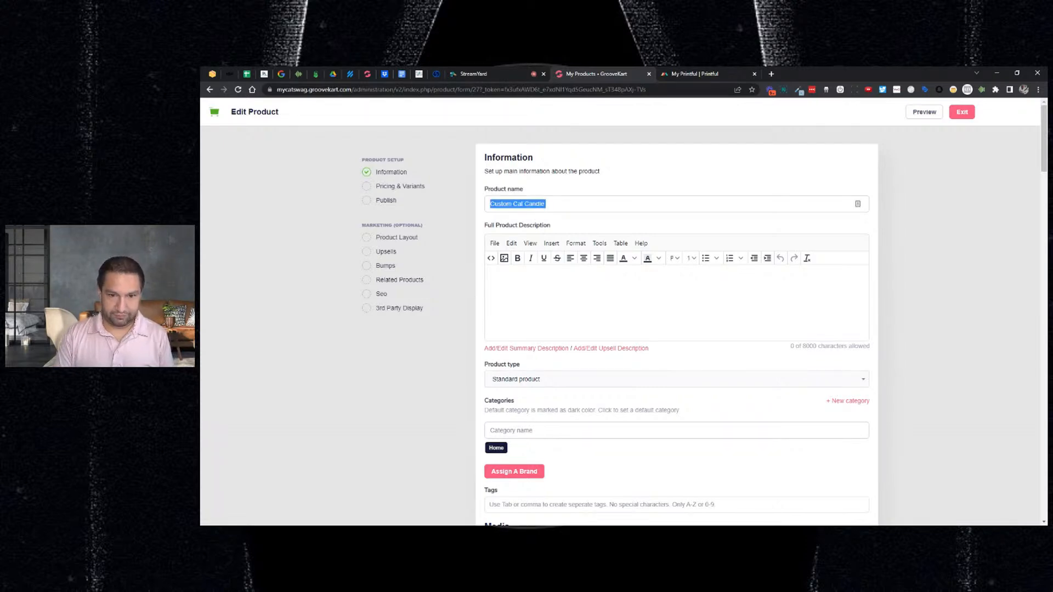
- Write the full description 'Cat Owners Everywhere Love They Custom Cat Candles! Orders Yours Today'
left_click(494, 277)
key("ctrl+v")
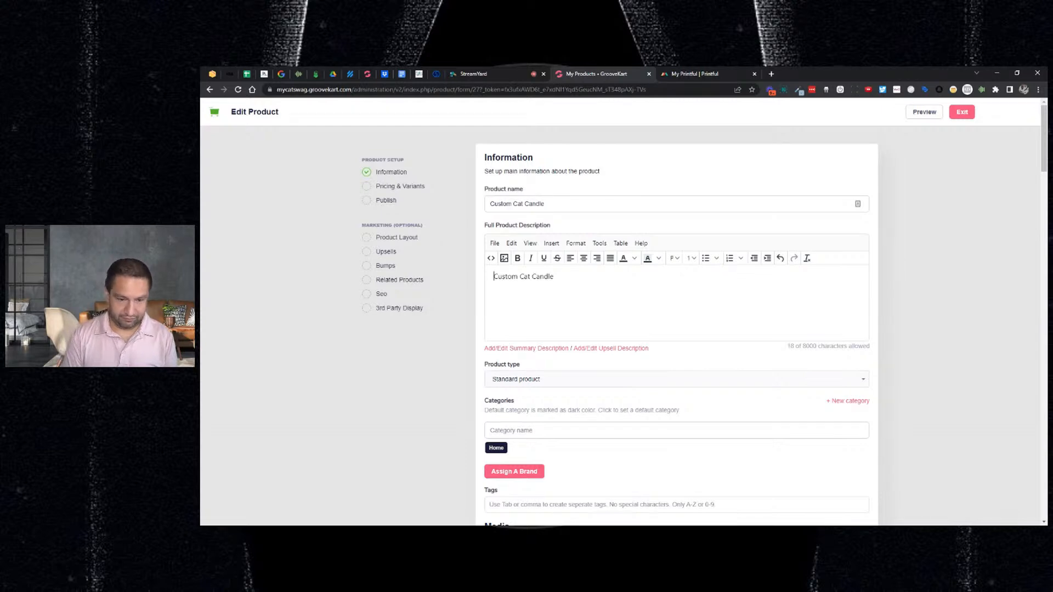
key("Home")
type("Cat Owners ")
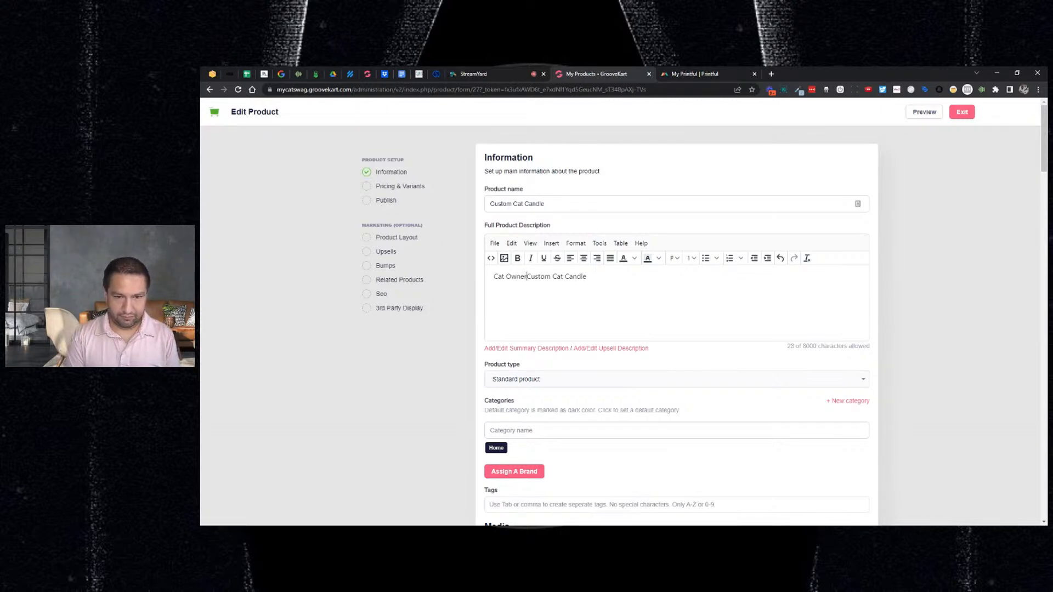
type("Everyw")
type("here Love ")
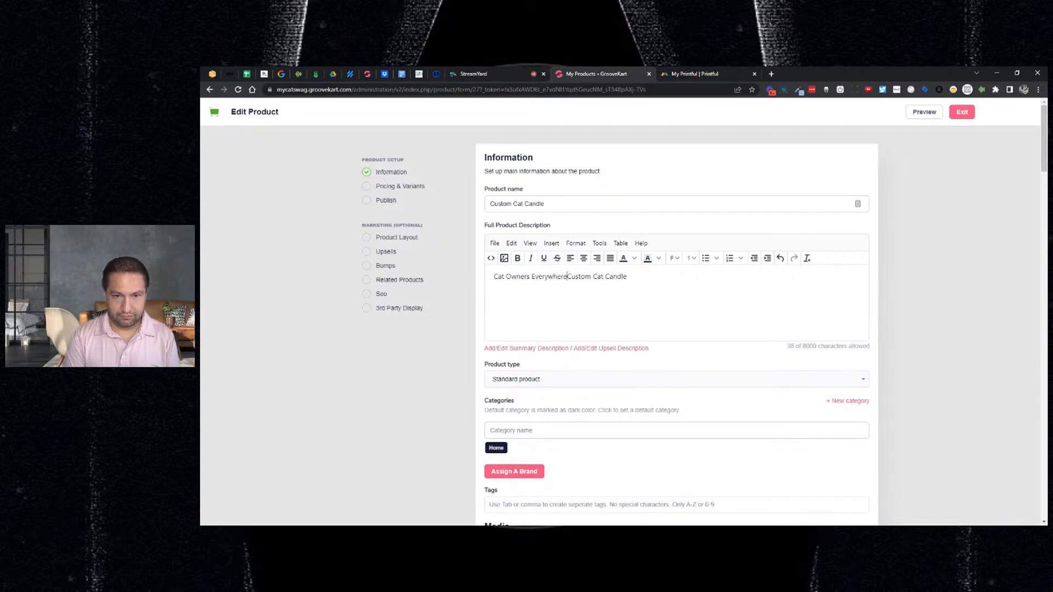
type("They Cu")
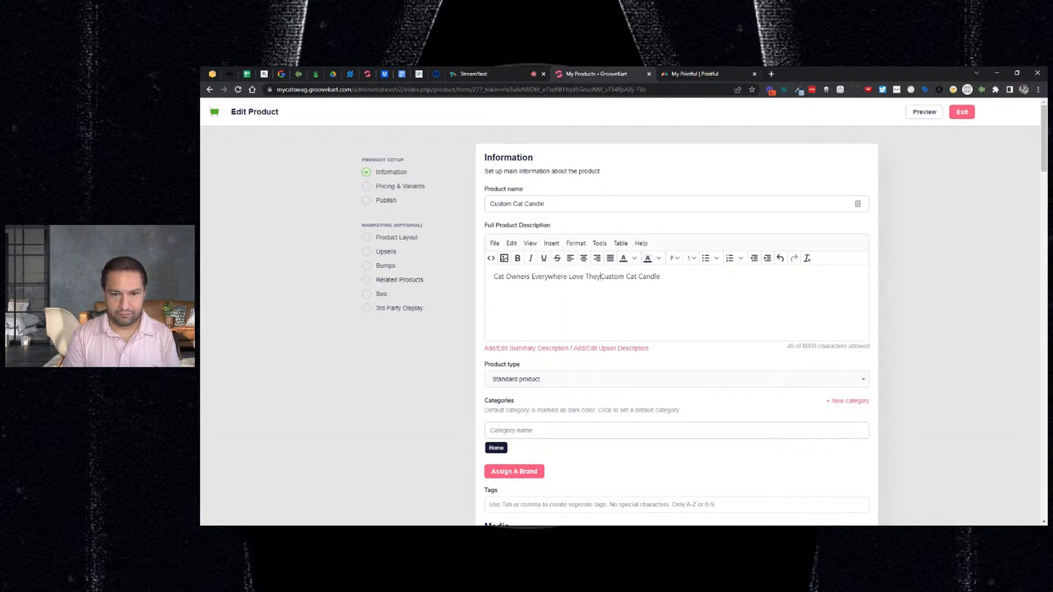
type("stom Cat Candles")
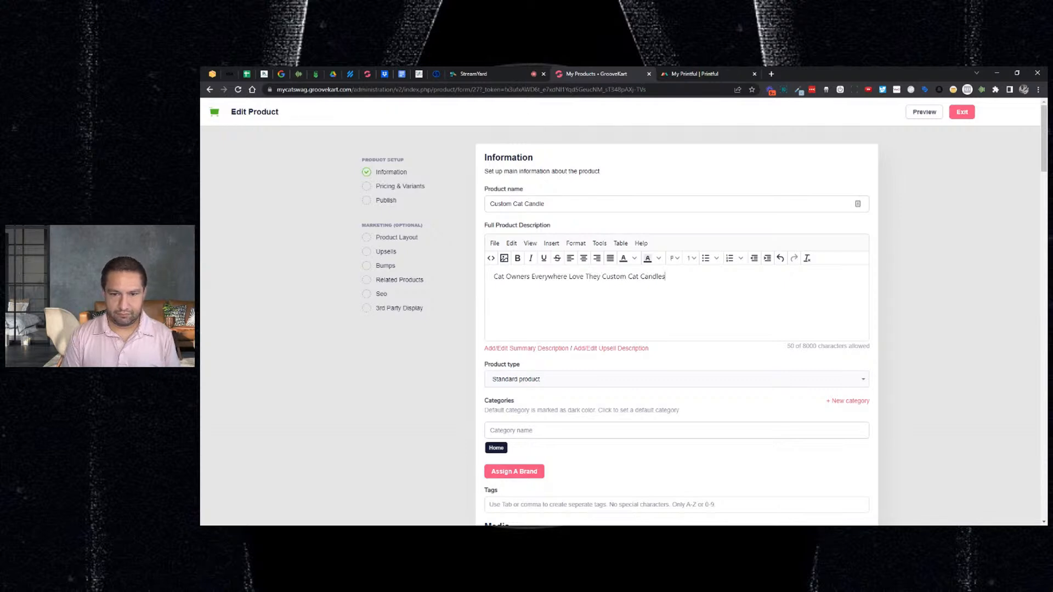
type("! Ord")
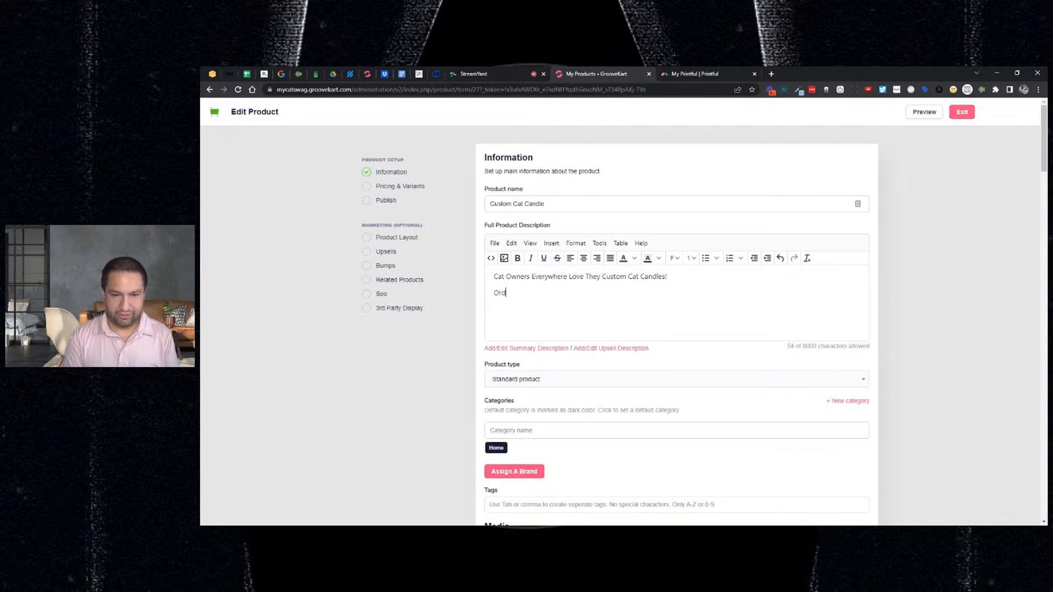
type("ers Y")
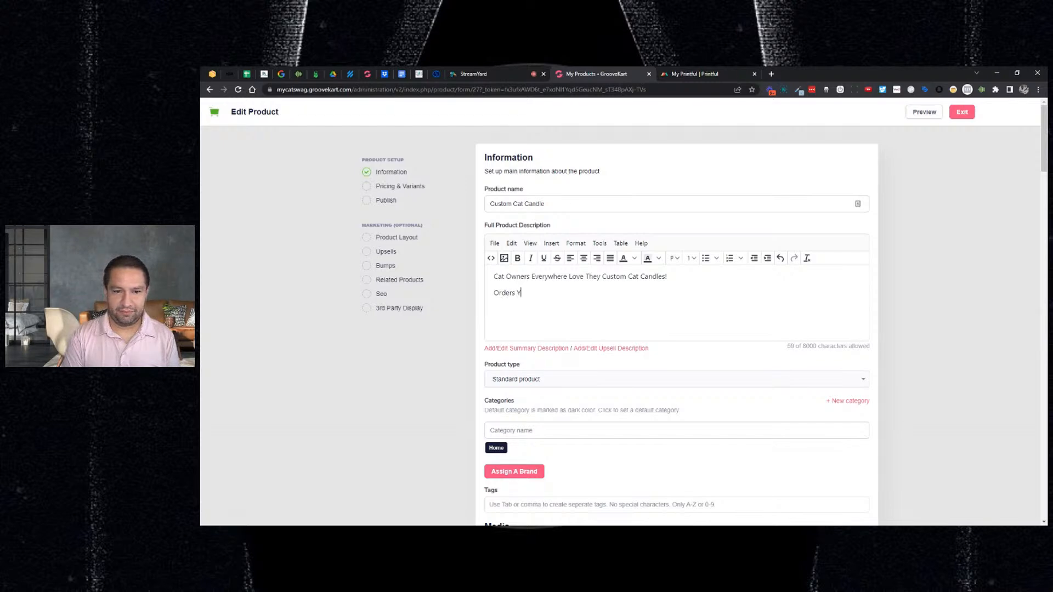
type("ours Today")
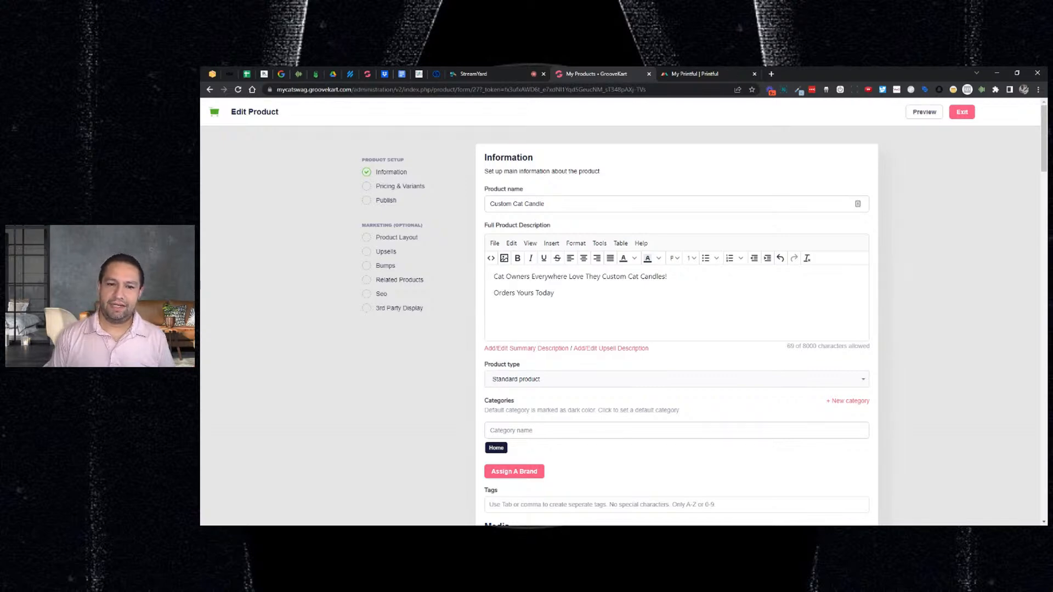
- Add a '50% Off' description line, leaving the Product type unchanged
key("Return")
type("50% Off")
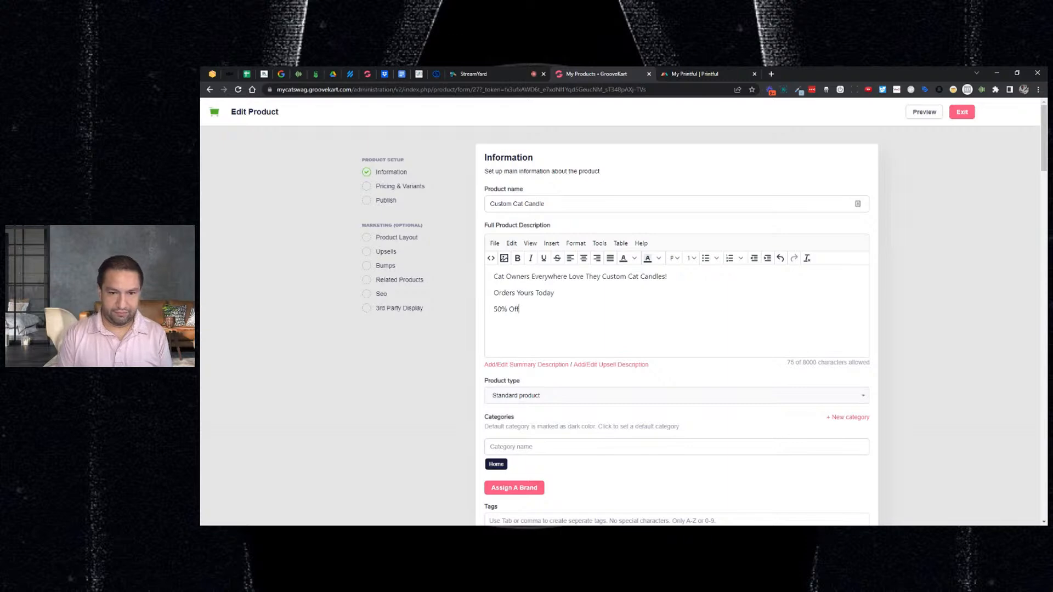
scroll(589, 334, "down", 1)
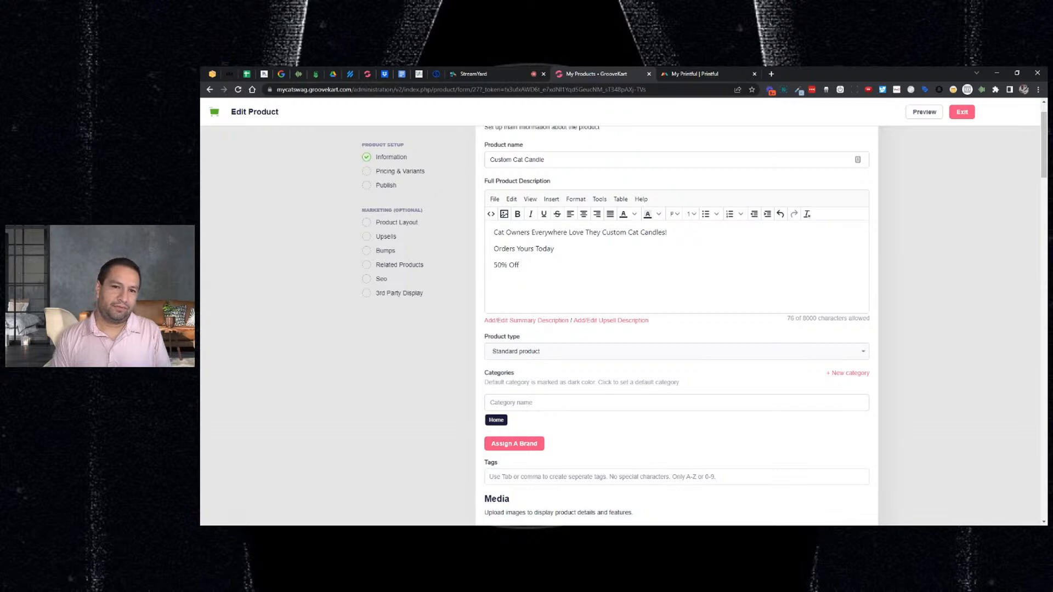
left_click(573, 352)
left_click(904, 336)
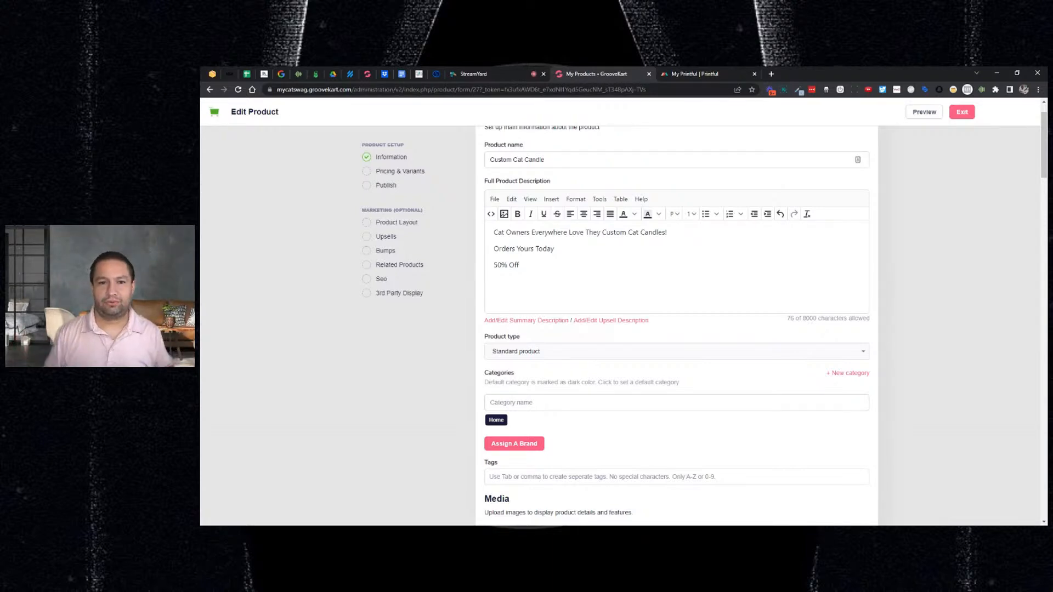
left_click(702, 355)
left_click(936, 289)
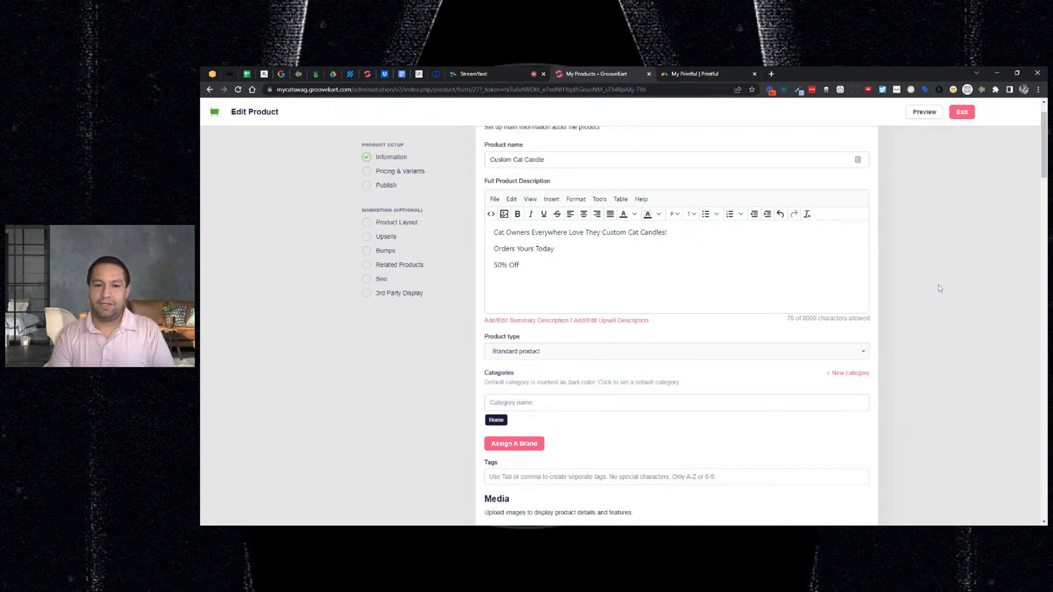
left_click(709, 353)
left_click(578, 381)
scroll(578, 381, "down", 3)
scroll(600, 364, "down", 1)
scroll(570, 358, "up", 3)
scroll(577, 346, "down", 2)
scroll(579, 338, "up", 4)
scroll(580, 329, "down", 5)
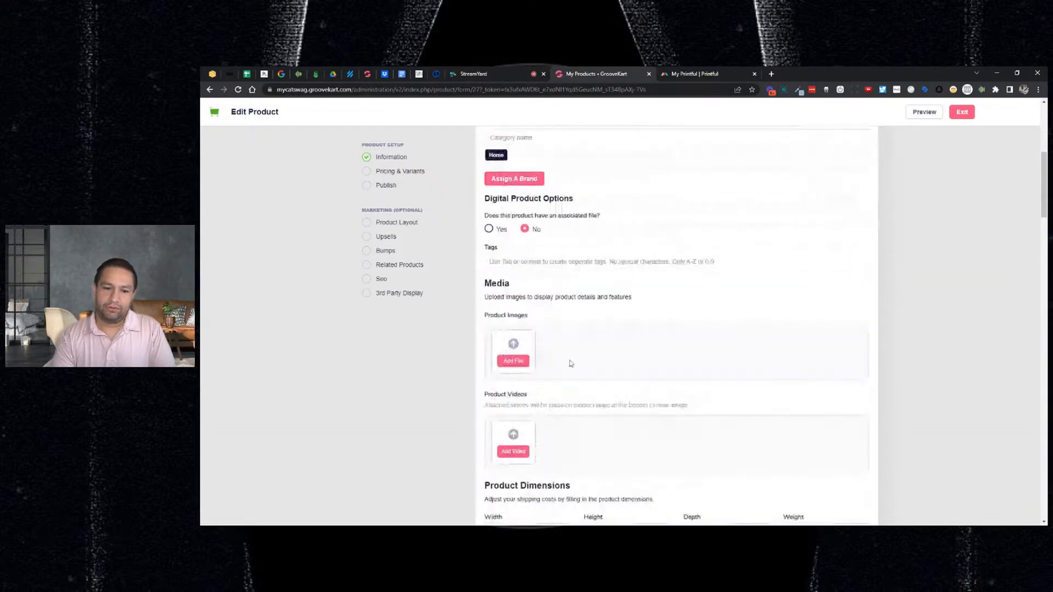
scroll(570, 362, "up", 5)
left_click(541, 353)
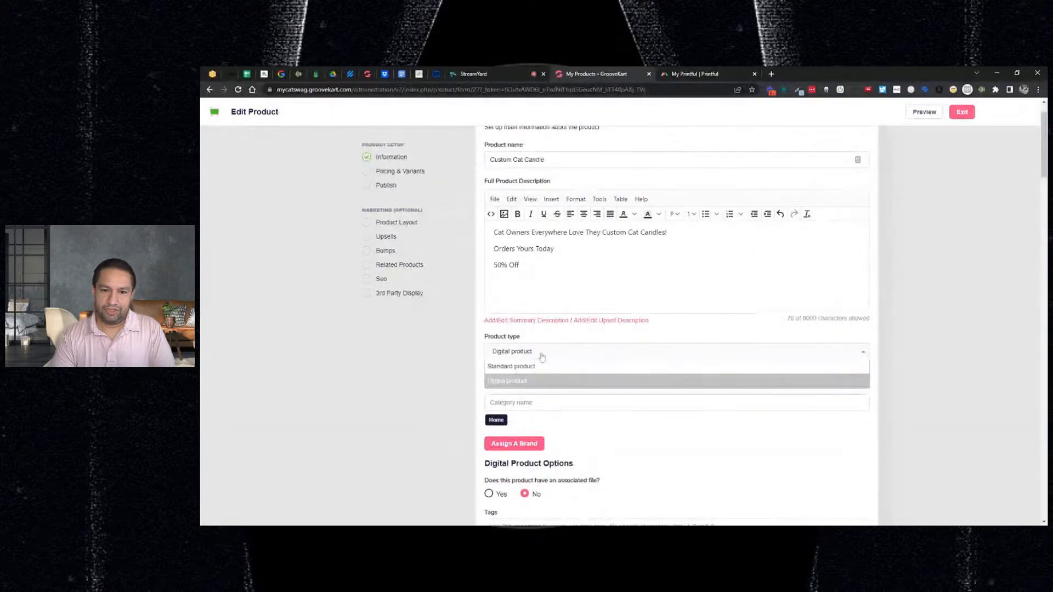
left_click(530, 369)
scroll(591, 369, "down", 2)
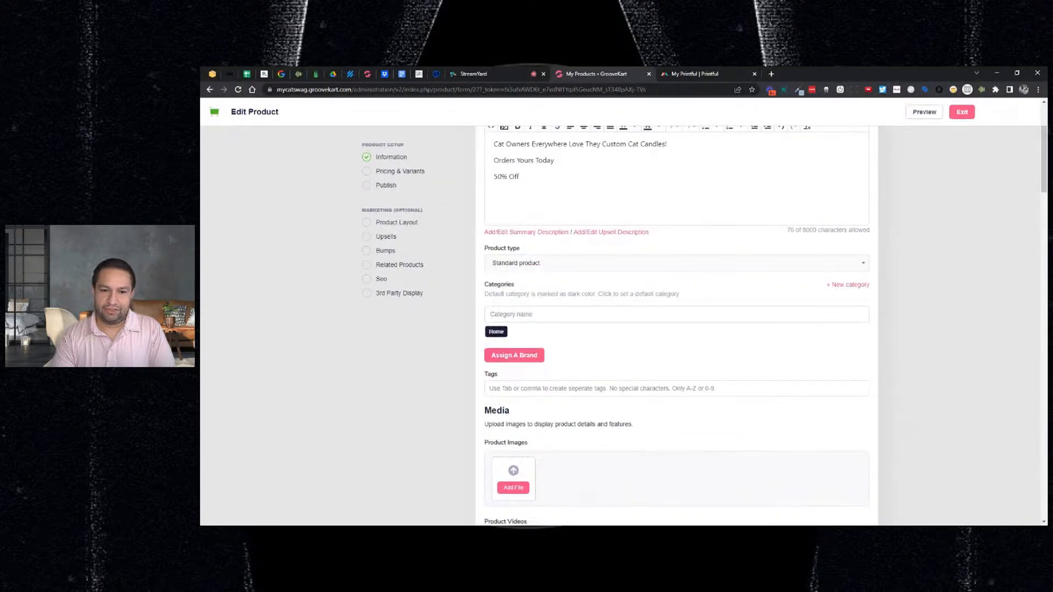
scroll(596, 348, "up", 3)
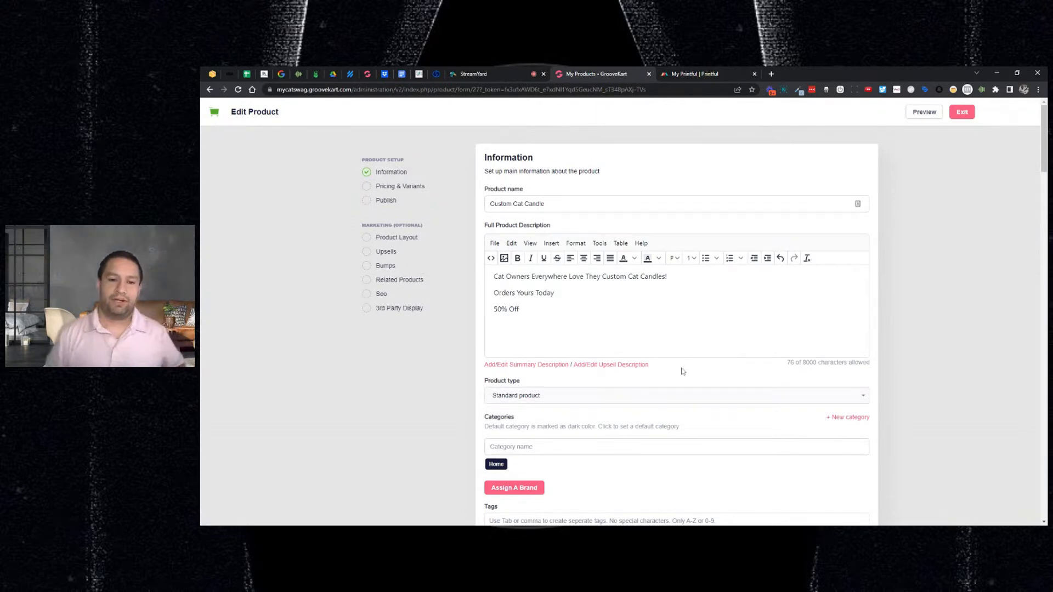
- Add a summary description containing the same three lines as the full description
left_click(536, 365)
scroll(537, 371, "down", 1)
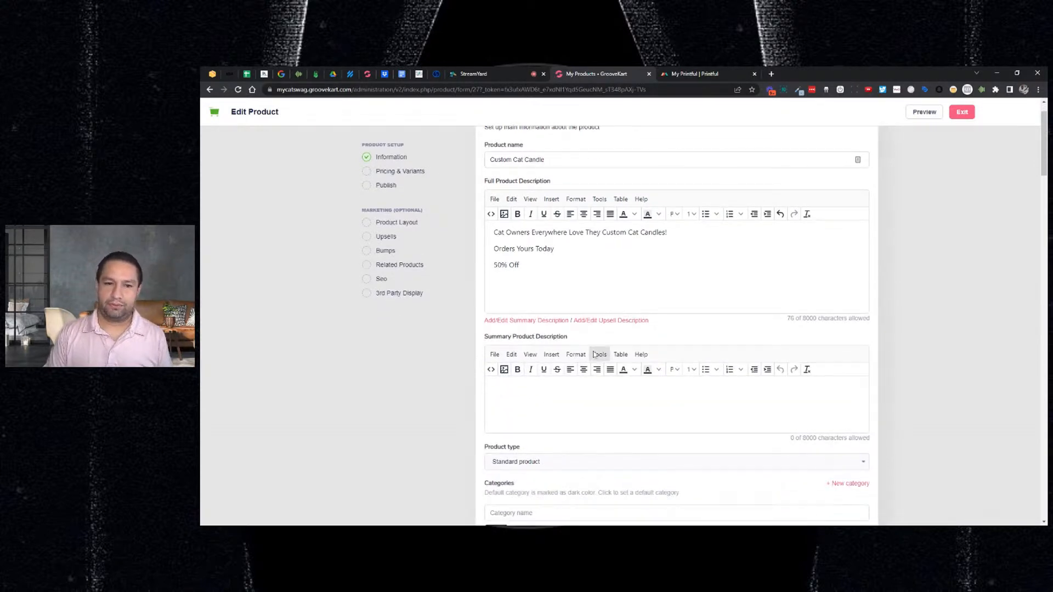
key("ctrl+a")
key("Left")
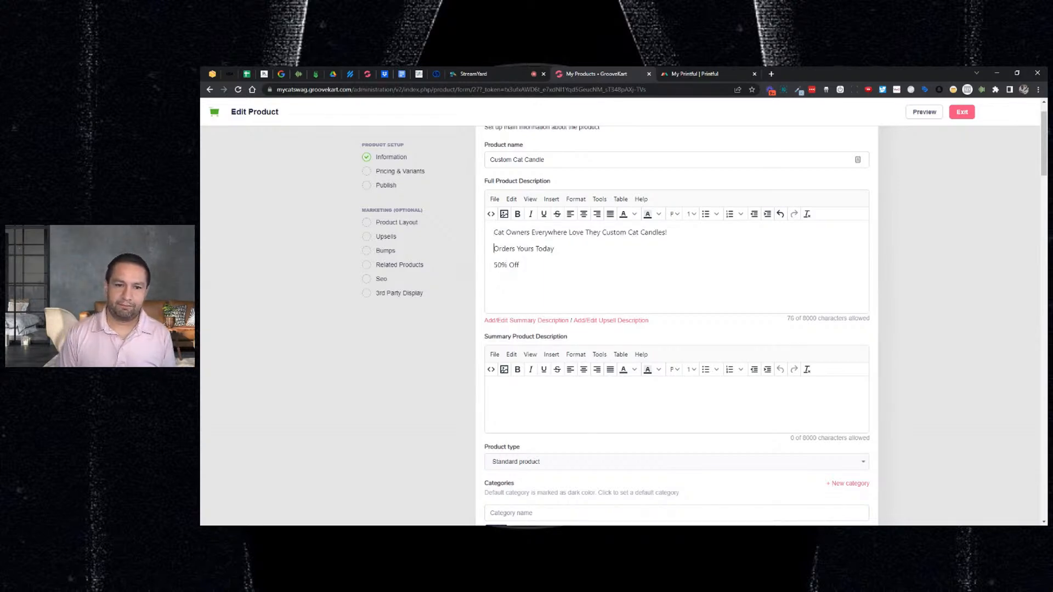
key("shift+Down")
key("shift+Down")
key("shift+Down")
key("ctrl+c")
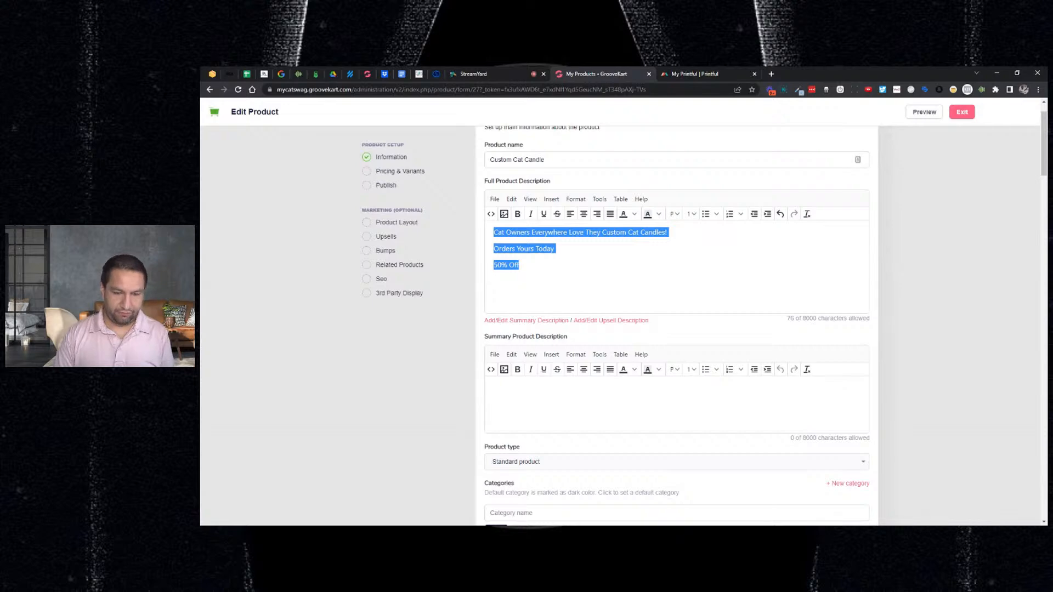
left_click(523, 399)
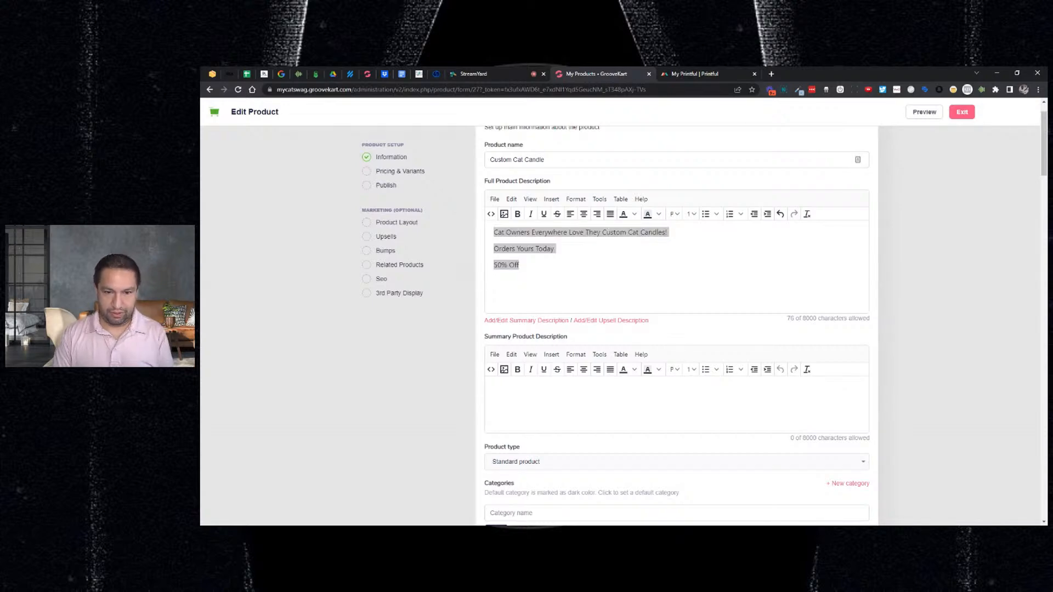
key("ctrl+v")
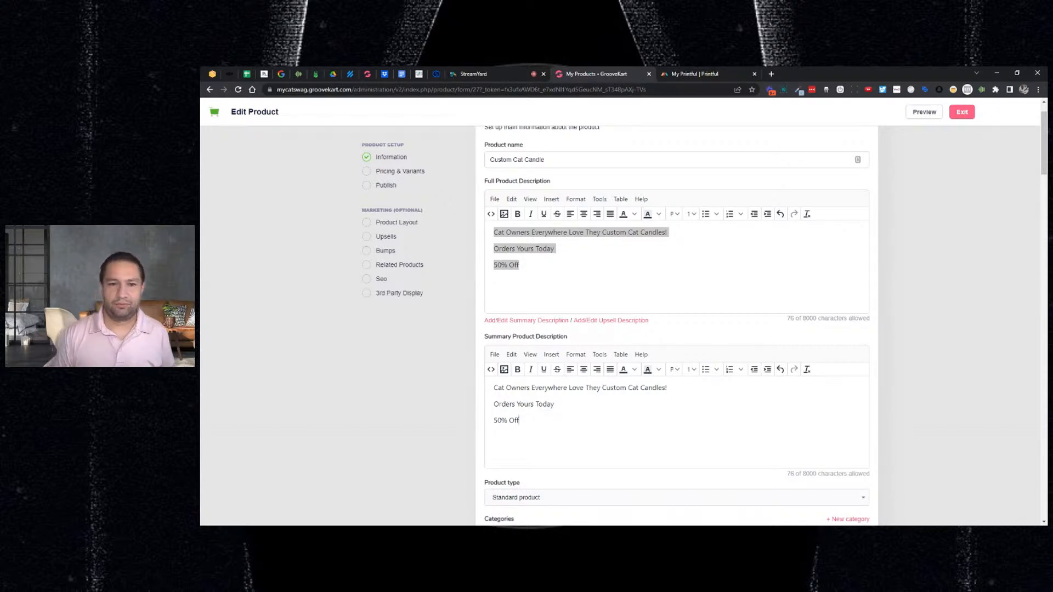
left_click(519, 265)
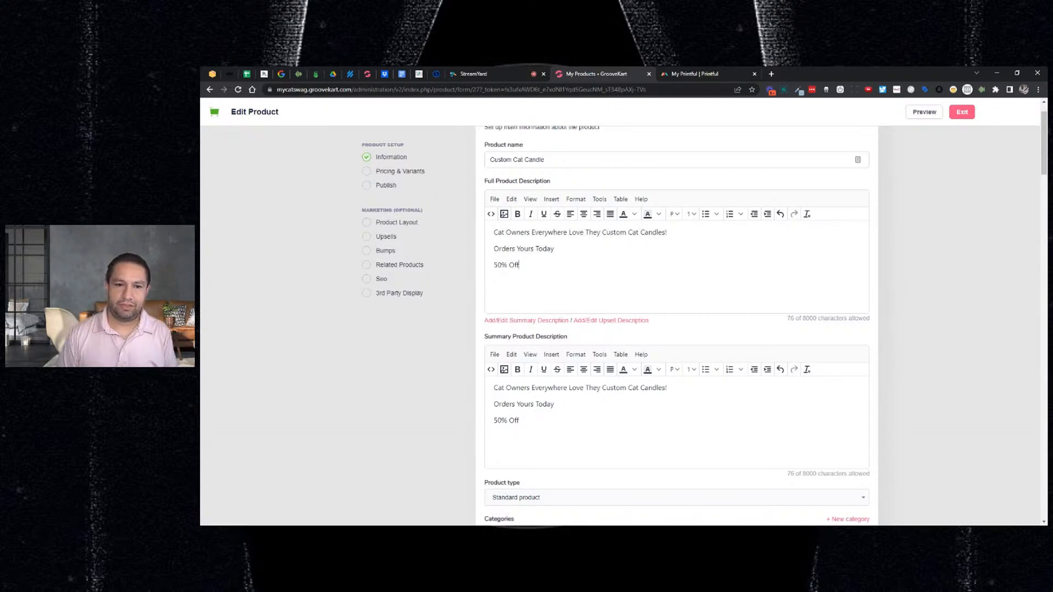
- Replace the full description with 'Our candles are made in the USA. Top quality wax and wicks.'
left_click_drag(493, 232, 521, 265)
type("Our ")
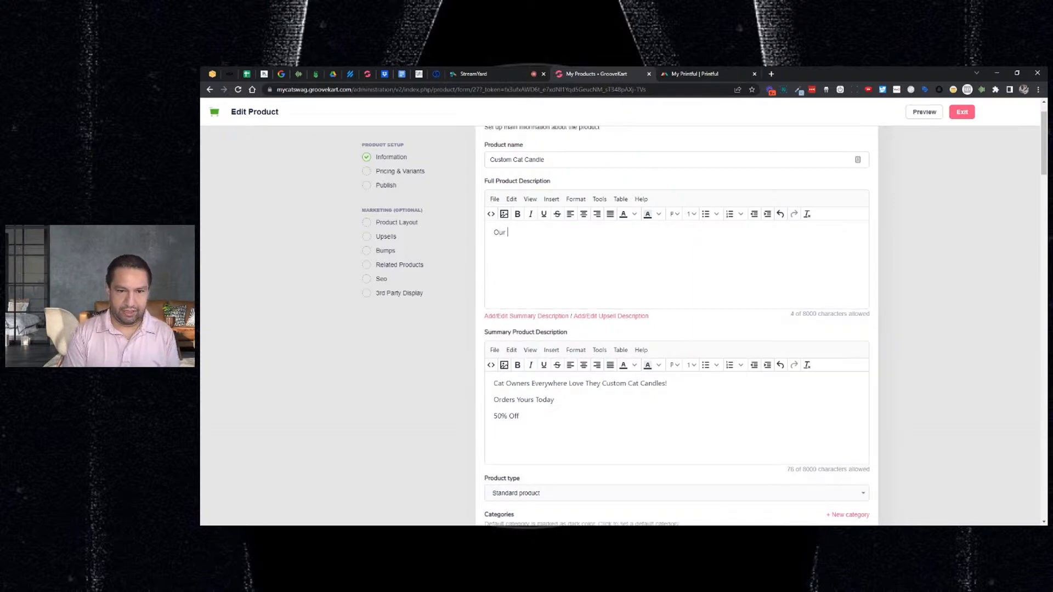
type("canlde")
key("BackSpace")
key("BackSpace")
key("BackSpace")
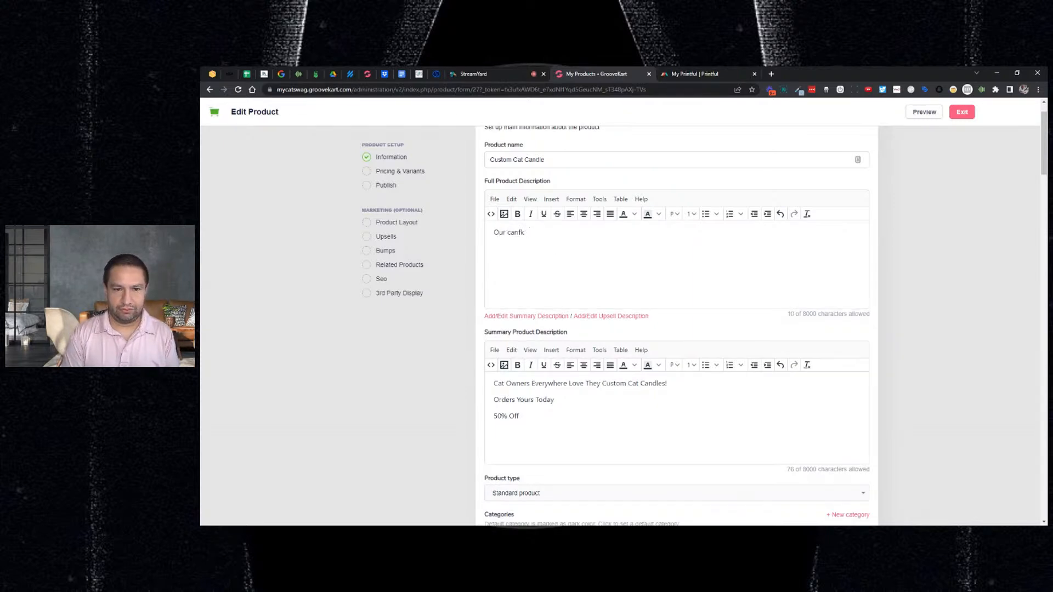
type("dles are made in the USA")
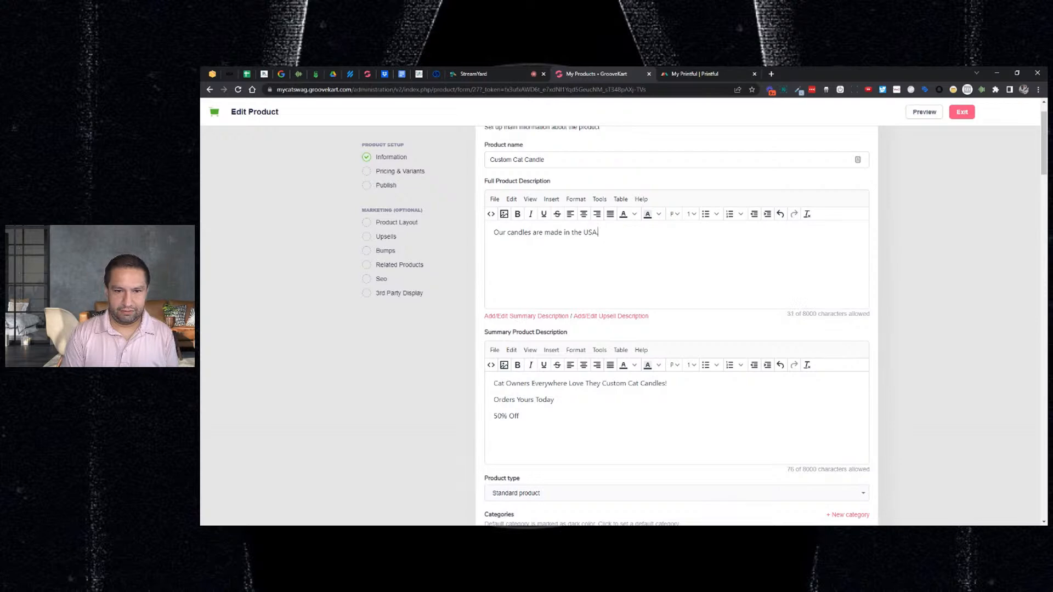
type(">Top quality wazx and wicks")
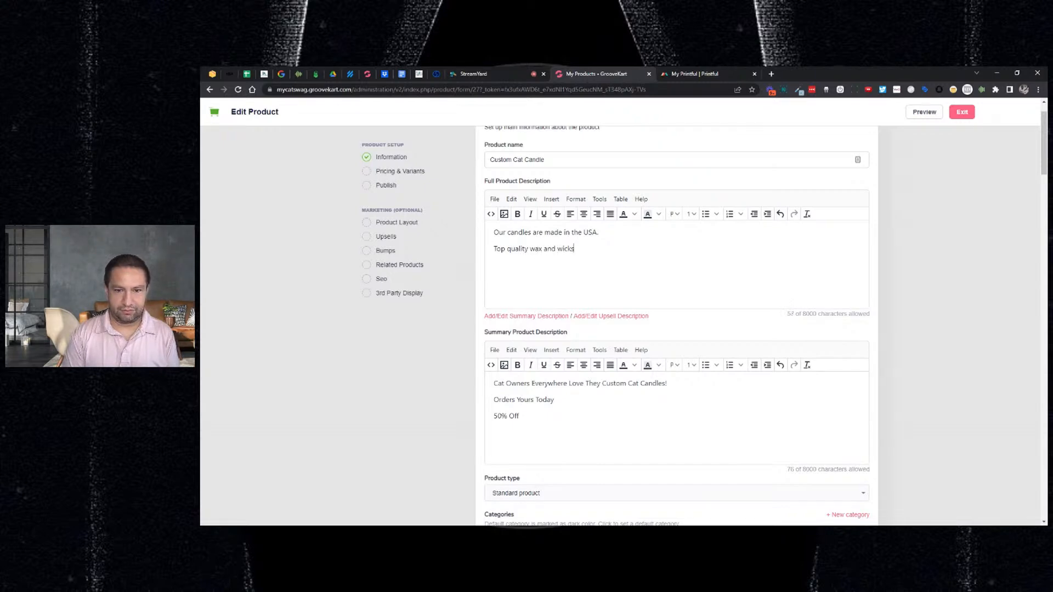
key("Left")
key("Left")
type("x")
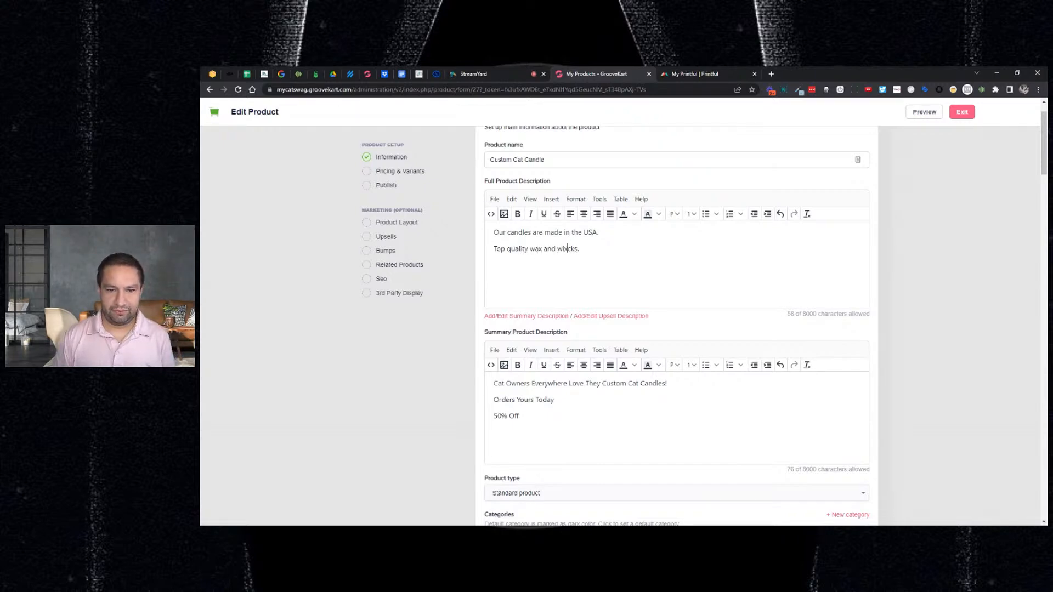
key("BackSpace")
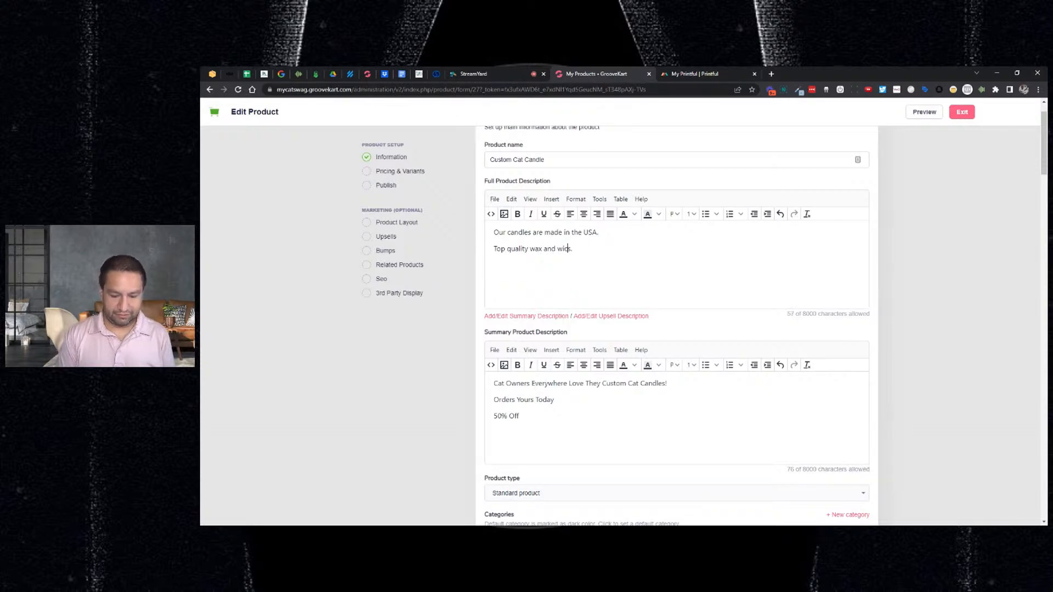
type("c")
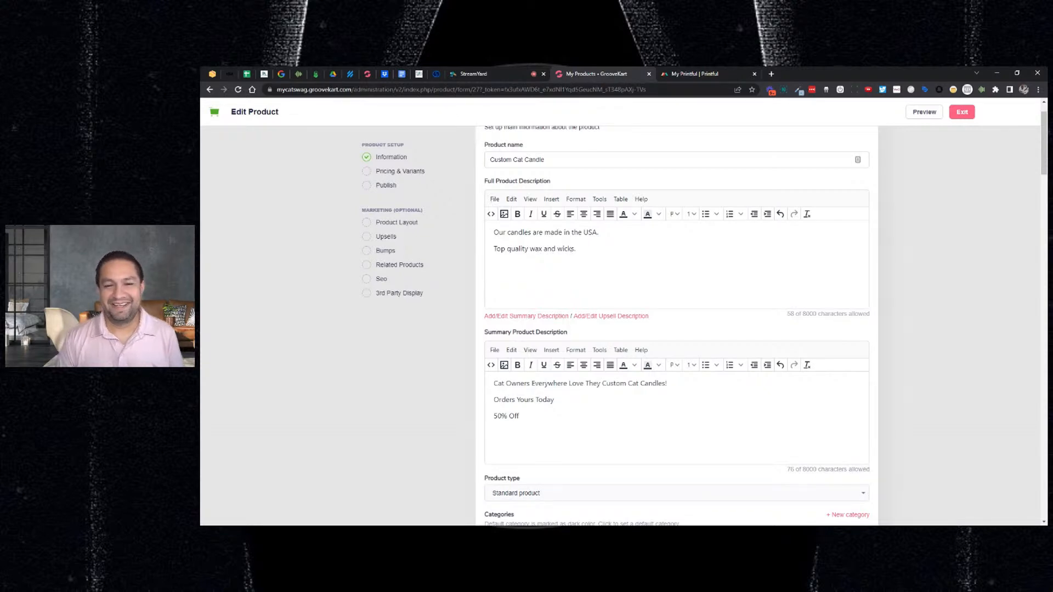
scroll(578, 291, "down", 2)
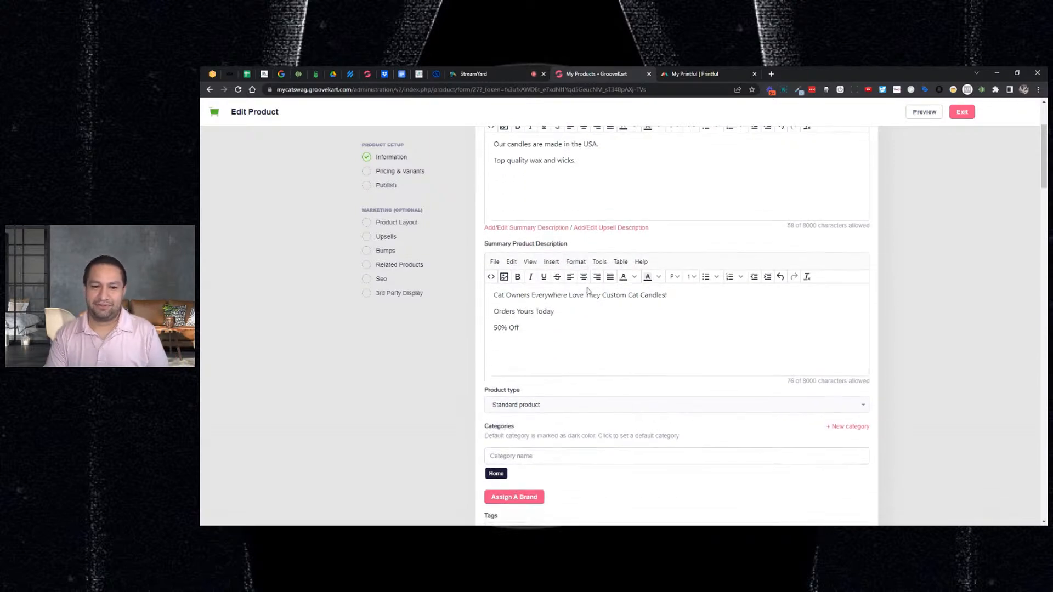
scroll(587, 291, "down", 1)
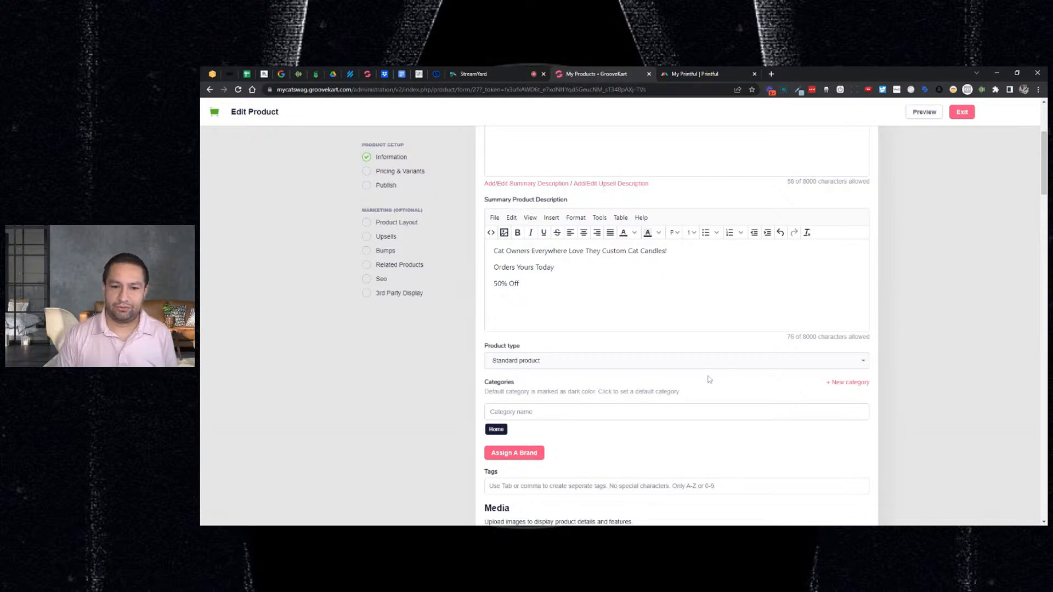
- Create a new 'Candles' category for the product
left_click(837, 384)
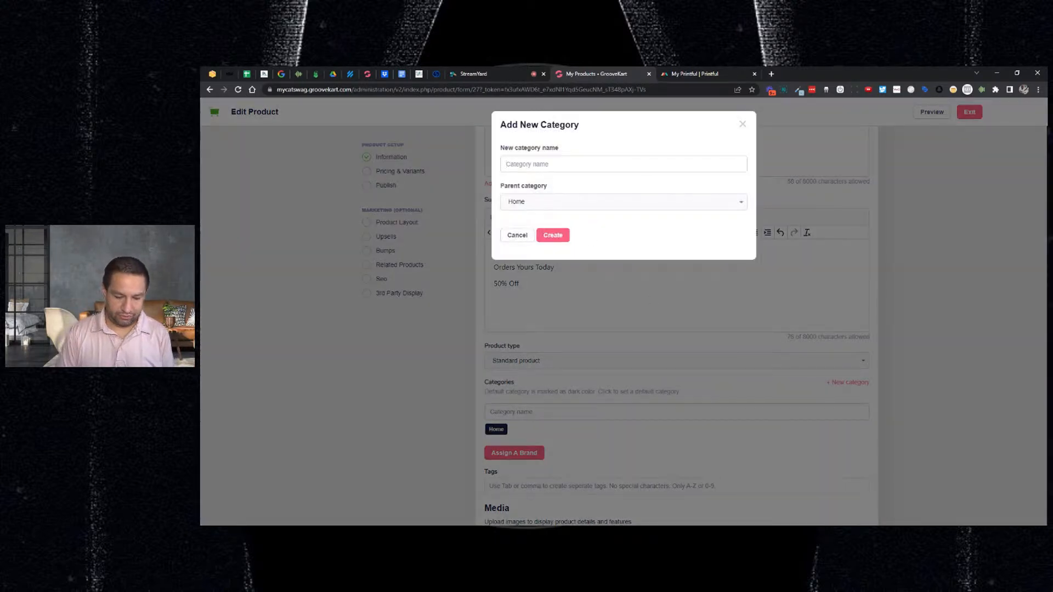
type("Candles")
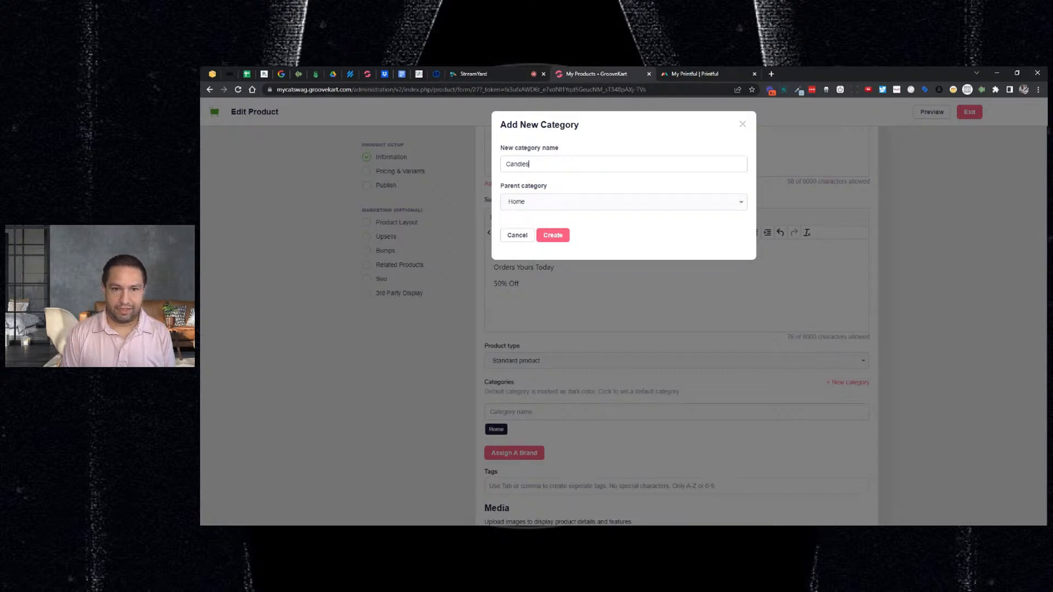
left_click(548, 236)
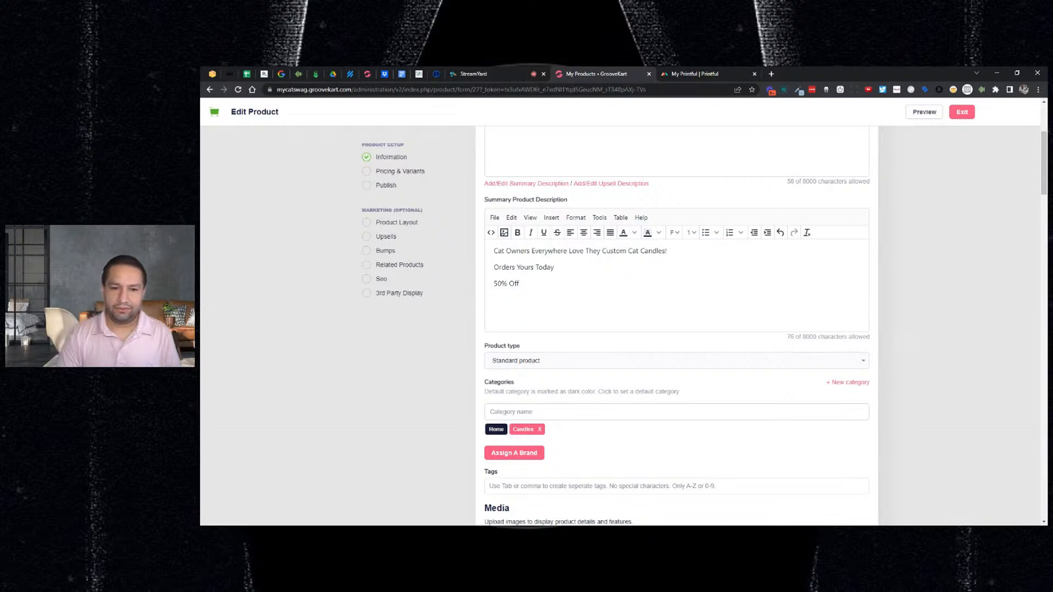
- Add the brand field but leave the brand unselected
scroll(532, 364, "down", 3)
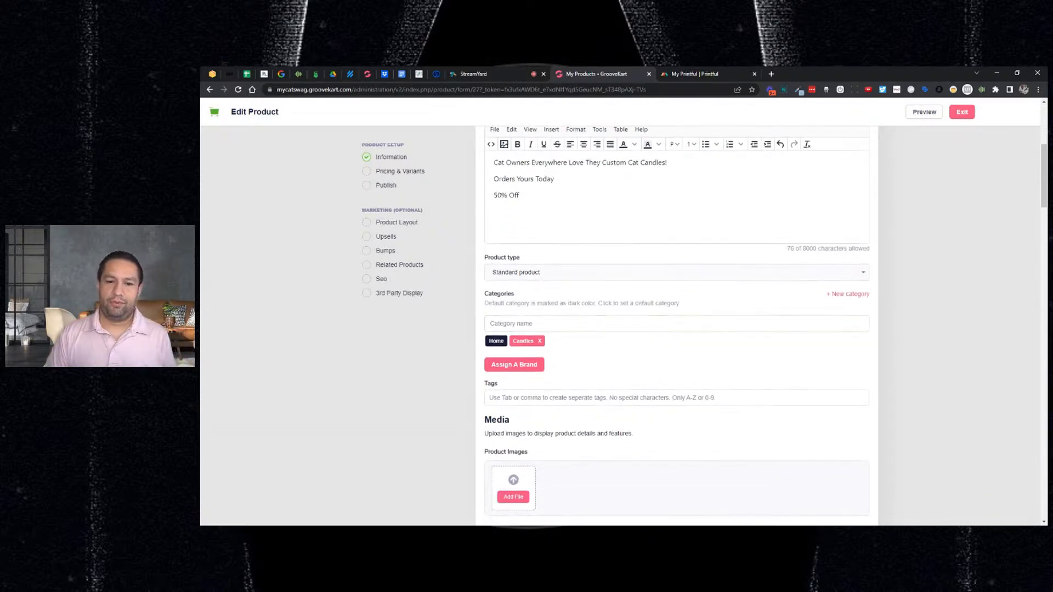
left_click(532, 366)
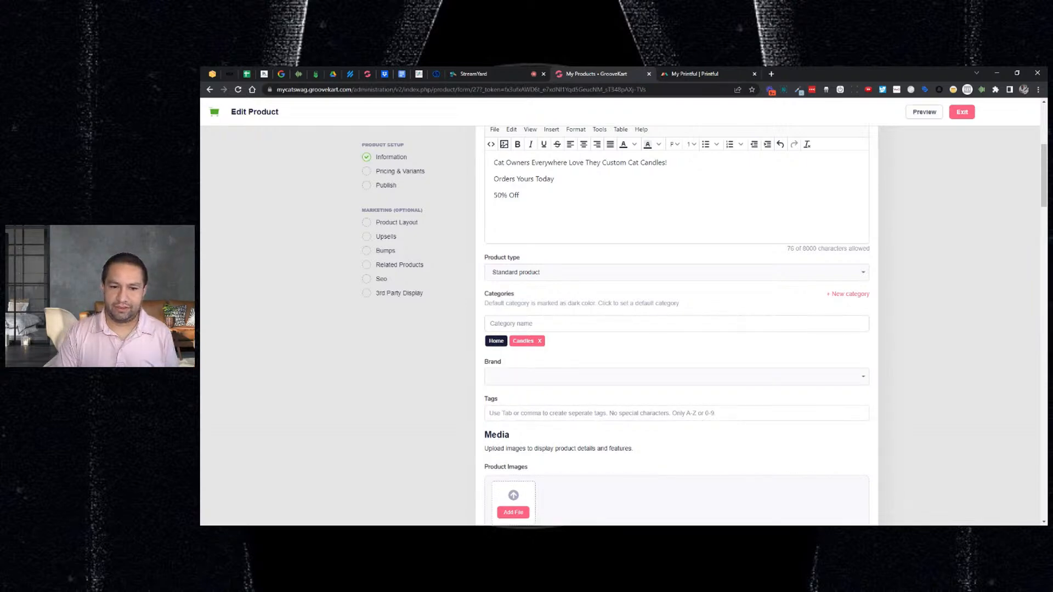
left_click(791, 379)
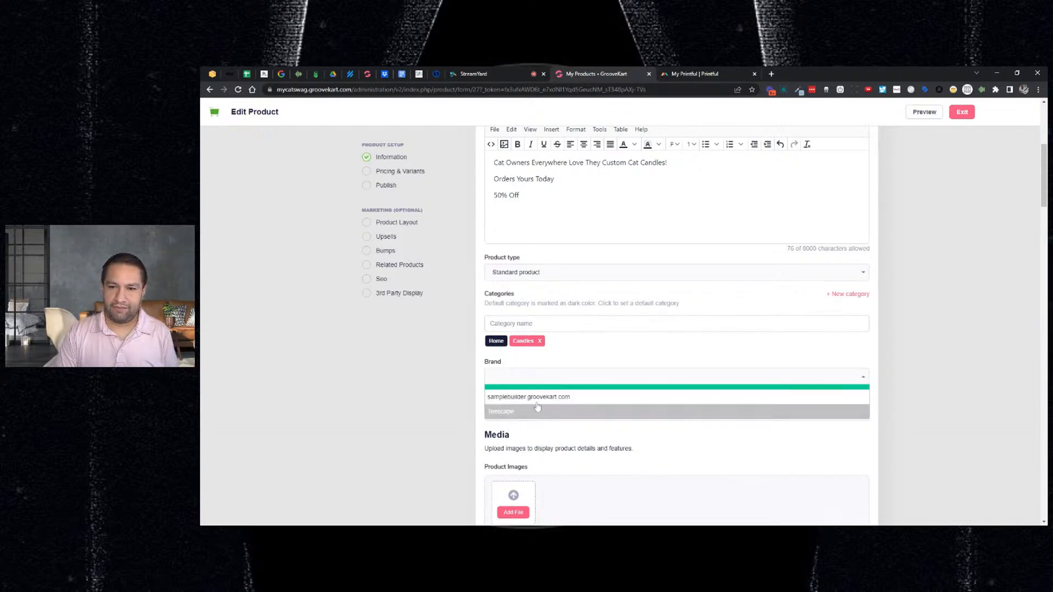
left_click(607, 356)
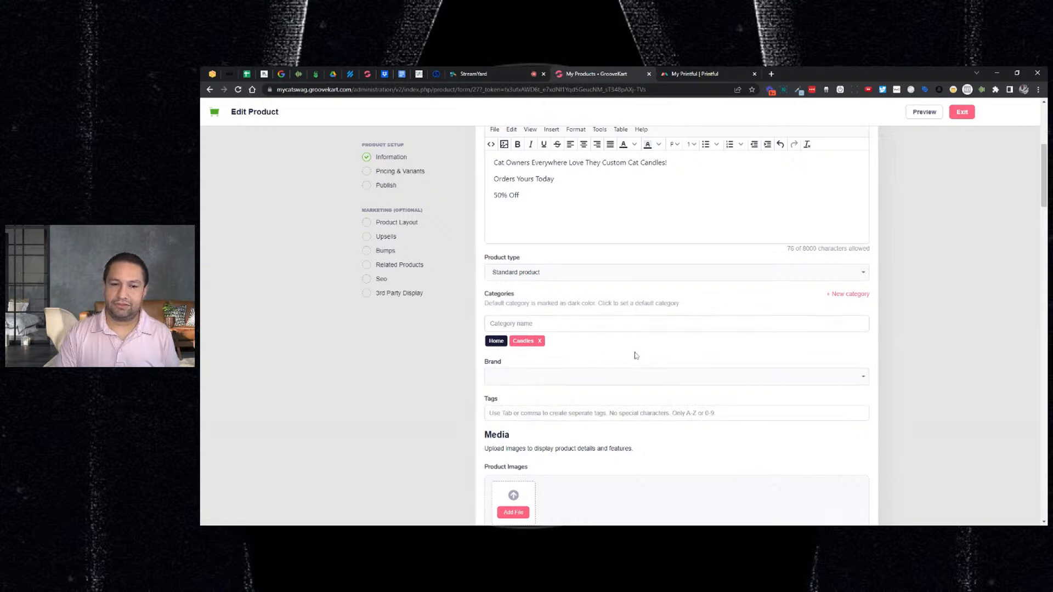
- Tag the product with 'candles'
scroll(636, 351, "down", 2)
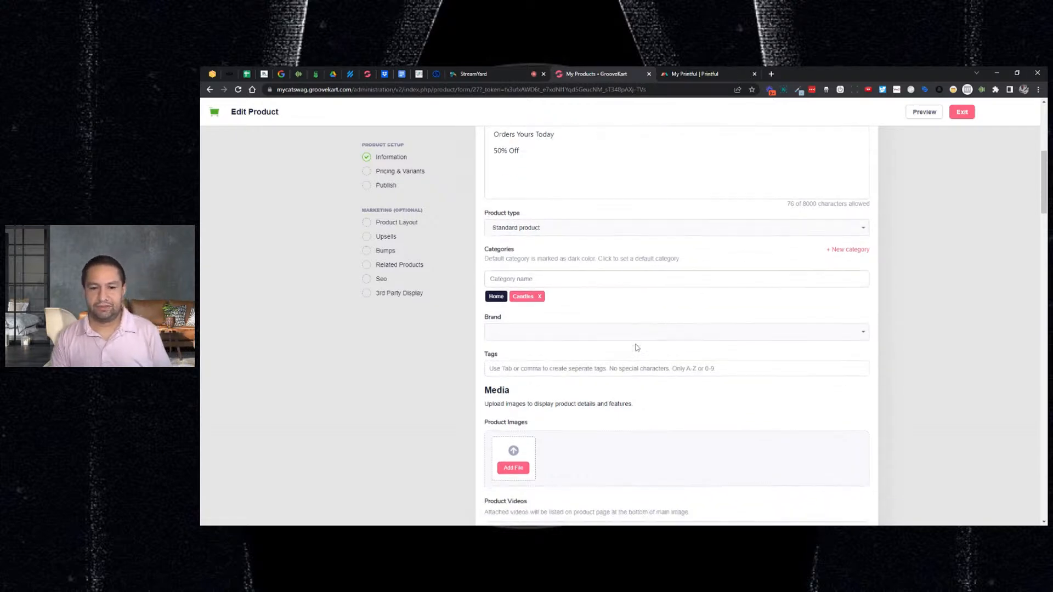
type("candles")
key("Tab")
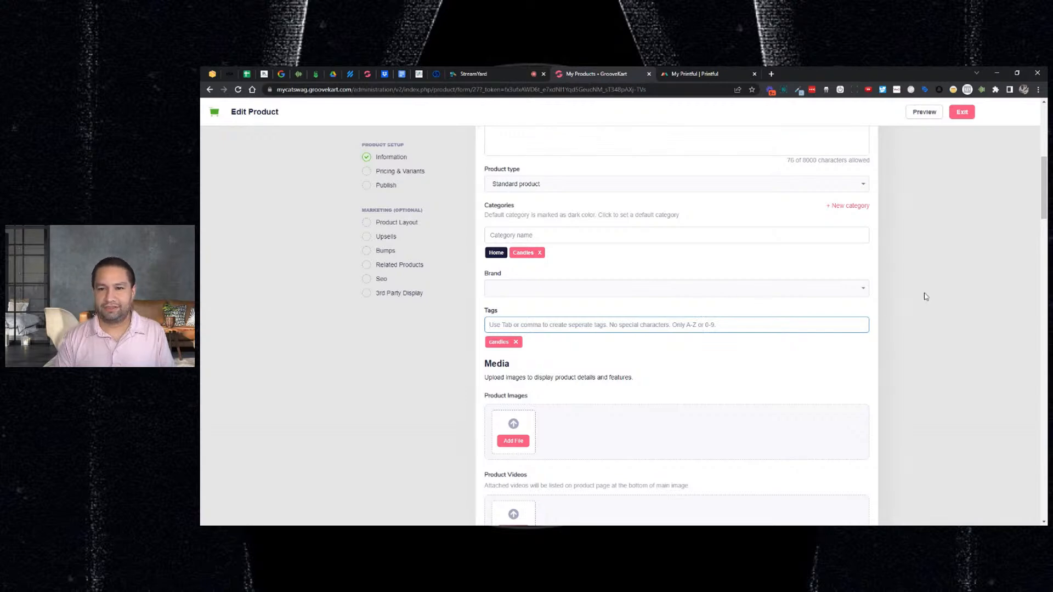
scroll(926, 296, "down", 1)
scroll(926, 296, "down", 1)
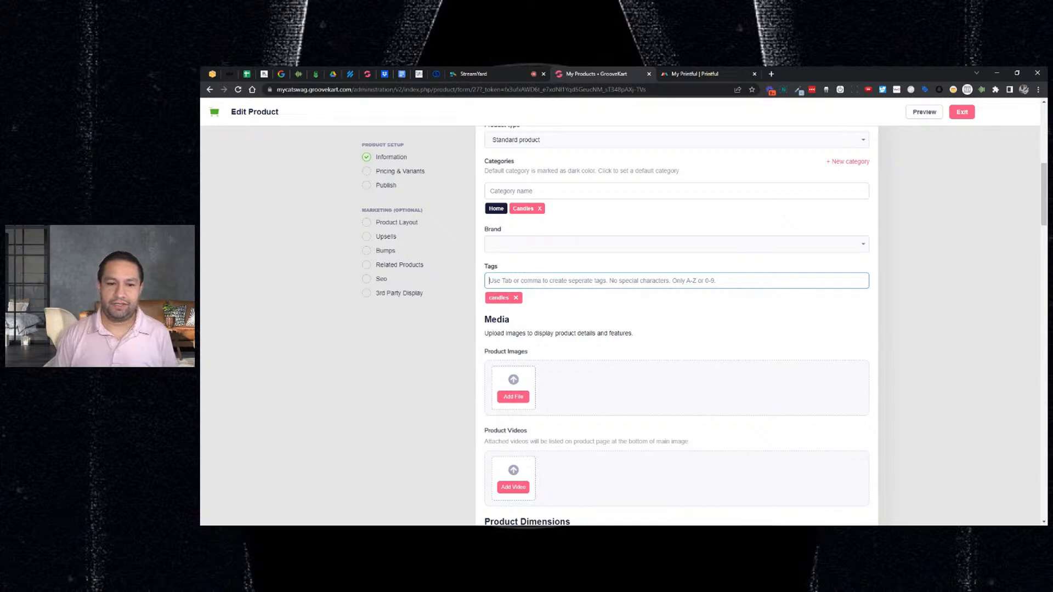
scroll(907, 288, "down", 2)
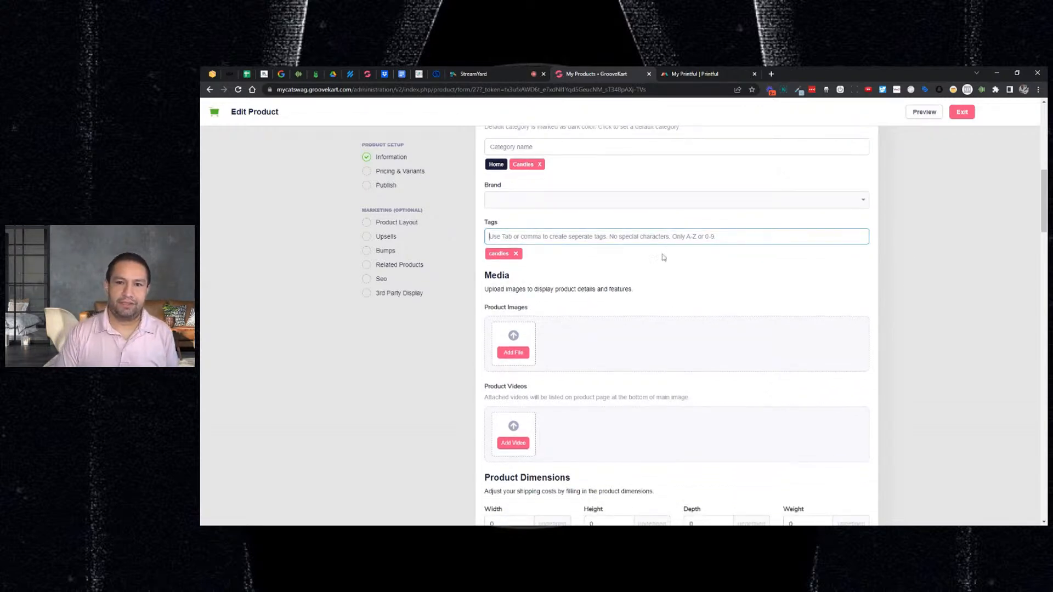
- In a new tab, search Pexels for 'cat candle' and browse the photos
left_click(769, 80)
type("pexe")
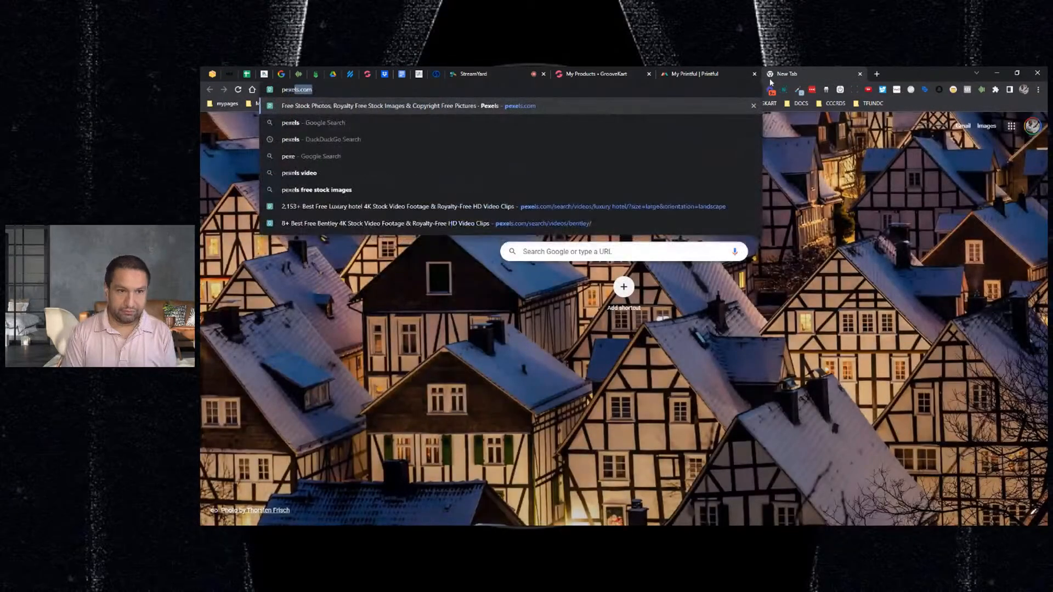
key("Return")
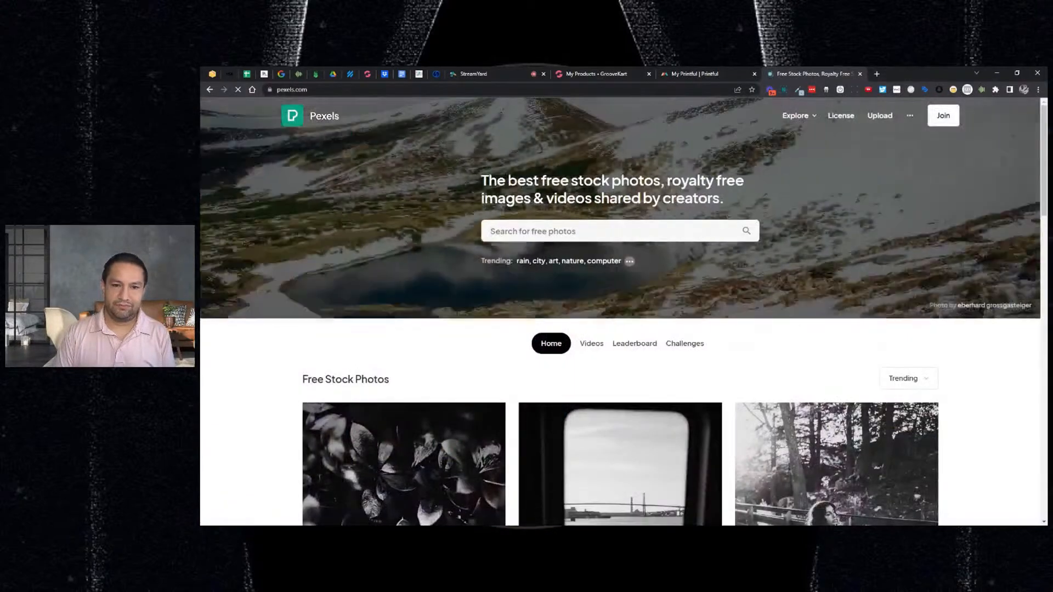
type("cat candle")
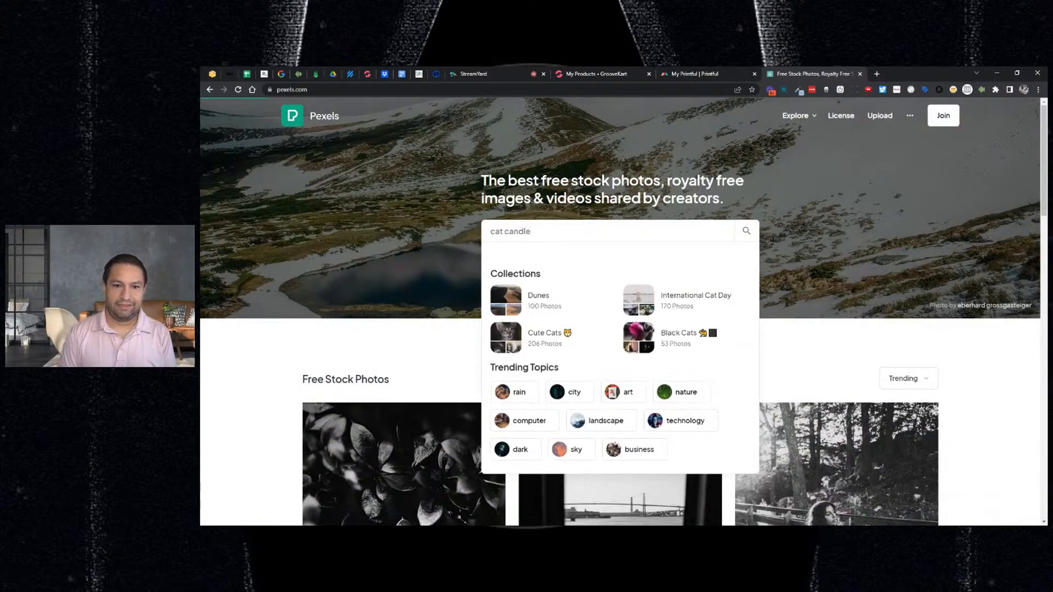
key("Return")
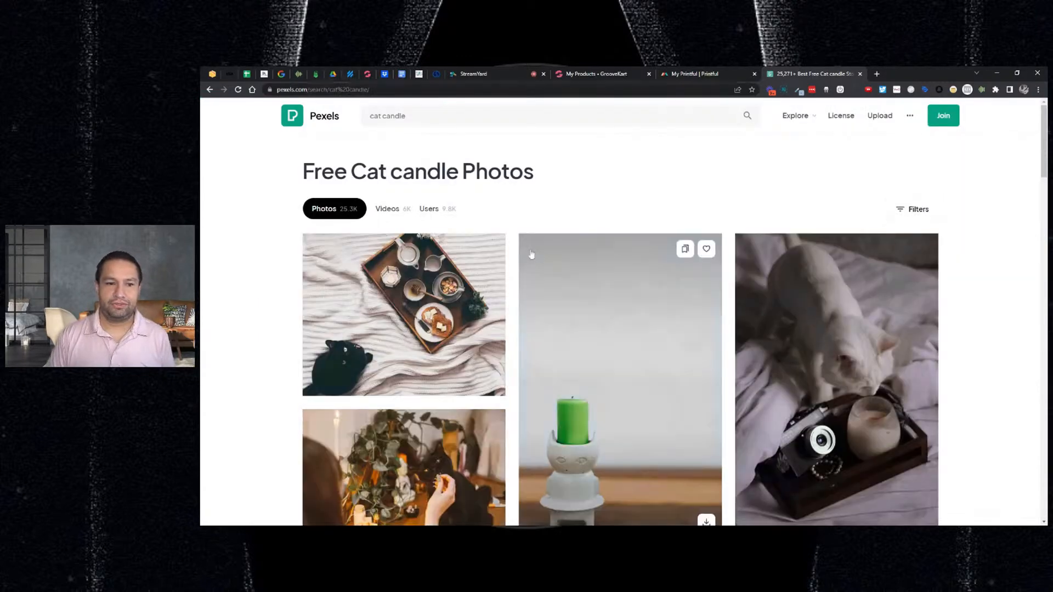
scroll(553, 257, "down", 10)
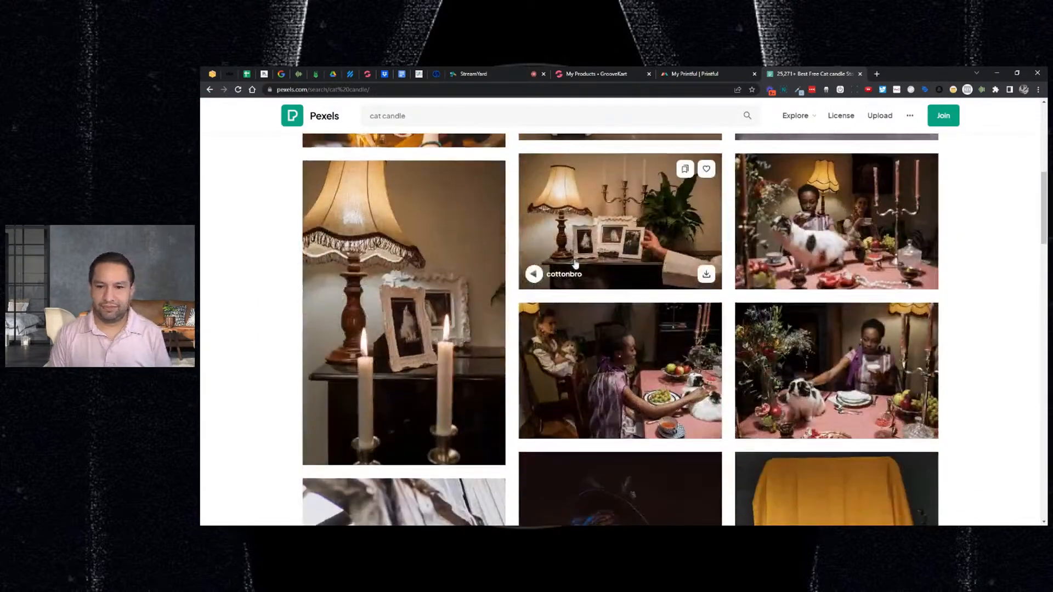
scroll(576, 266, "down", 14)
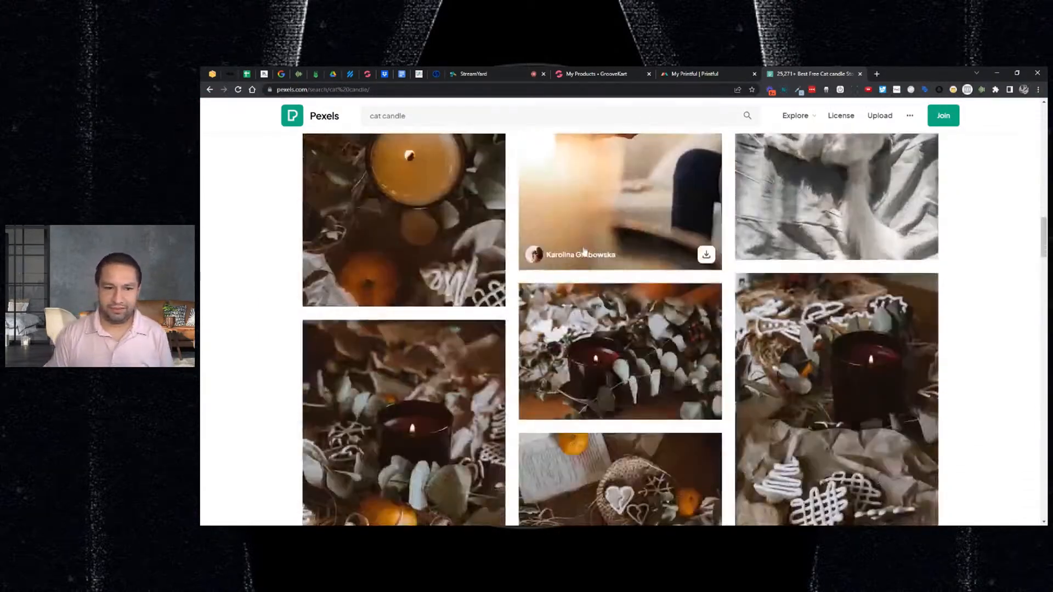
scroll(585, 251, "down", 8)
scroll(584, 251, "up", 6)
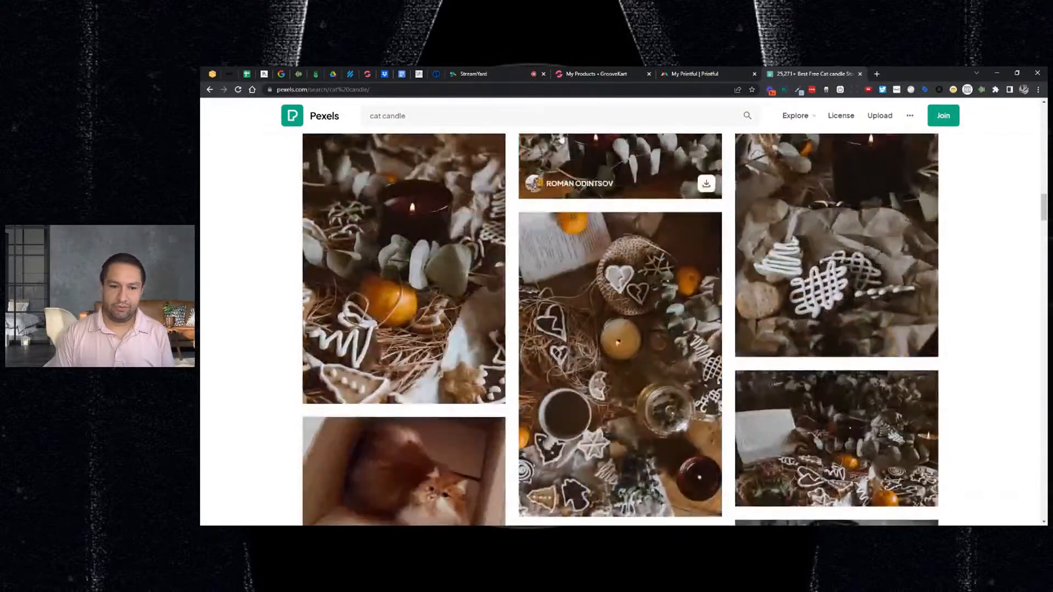
- Go to google.com in the same tab
left_click(351, 89)
type("google.com")
key("Return")
- Search Google Images for 'cat candle' and scroll through the results
type("cat candle")
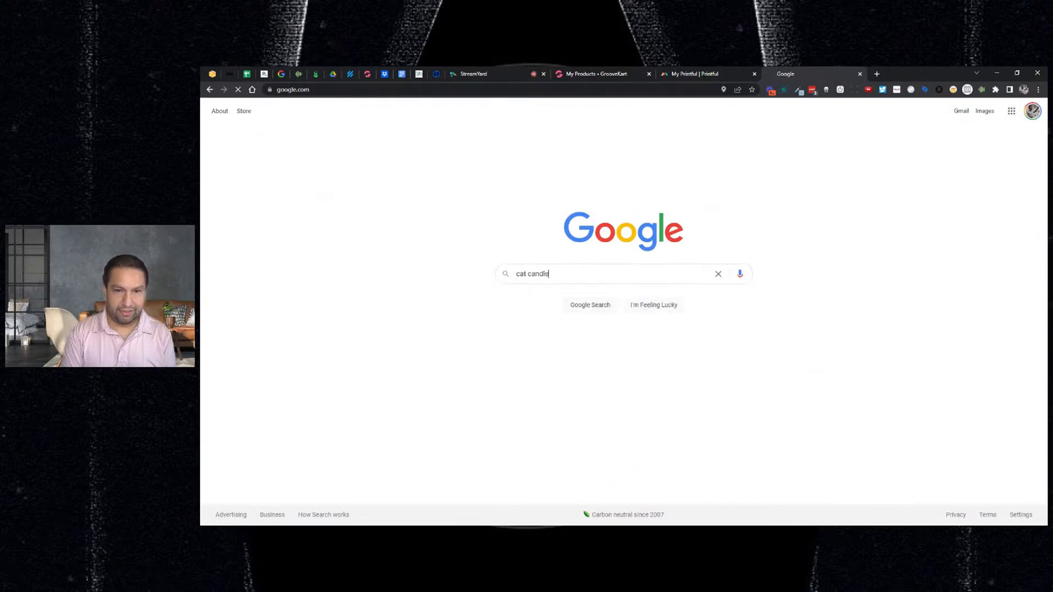
key("Return")
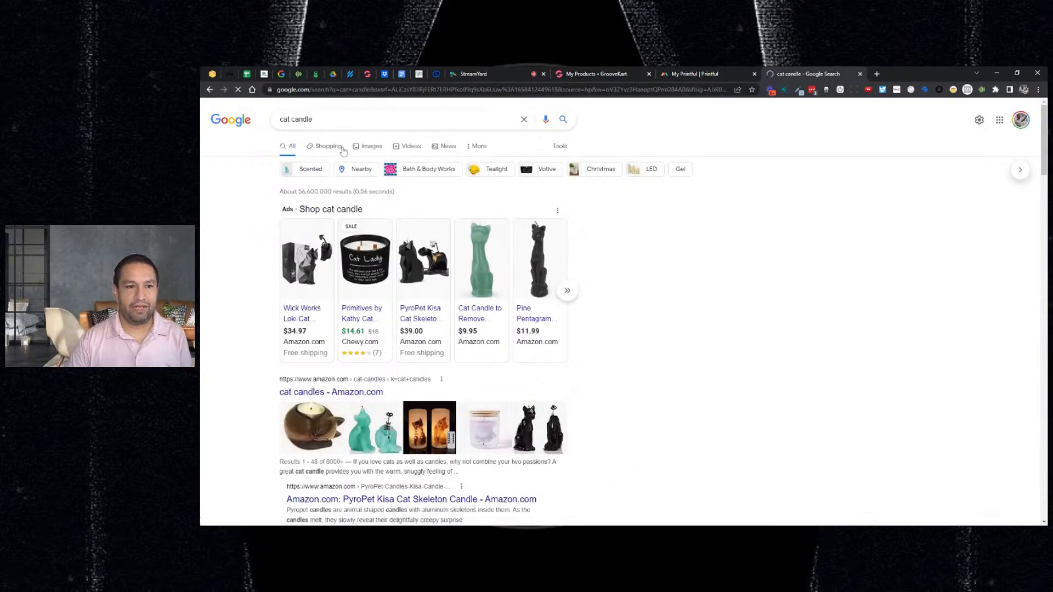
left_click(368, 146)
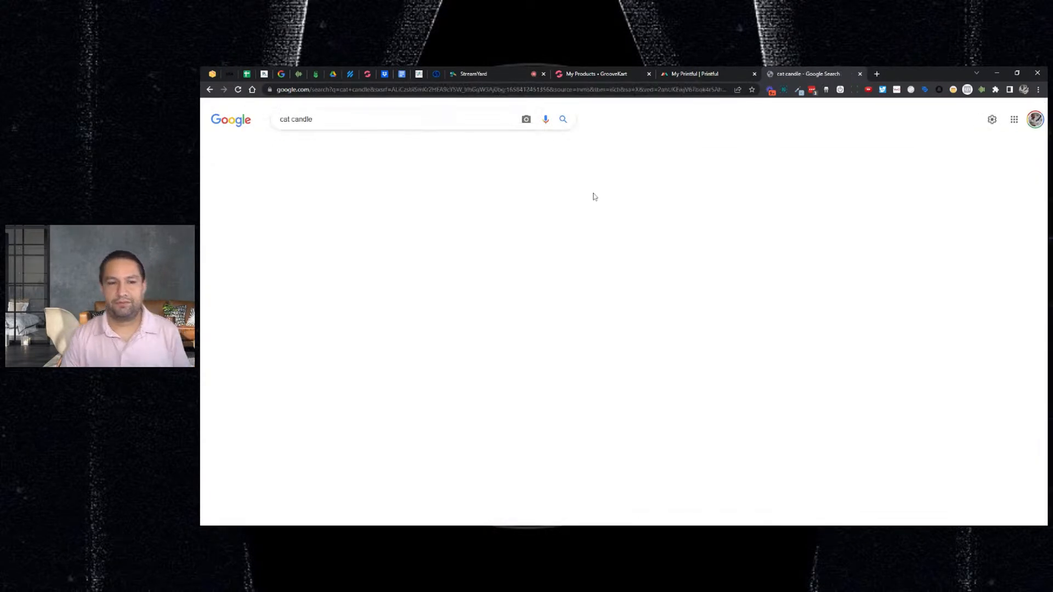
scroll(485, 288, "down", 1)
scroll(485, 287, "down", 2)
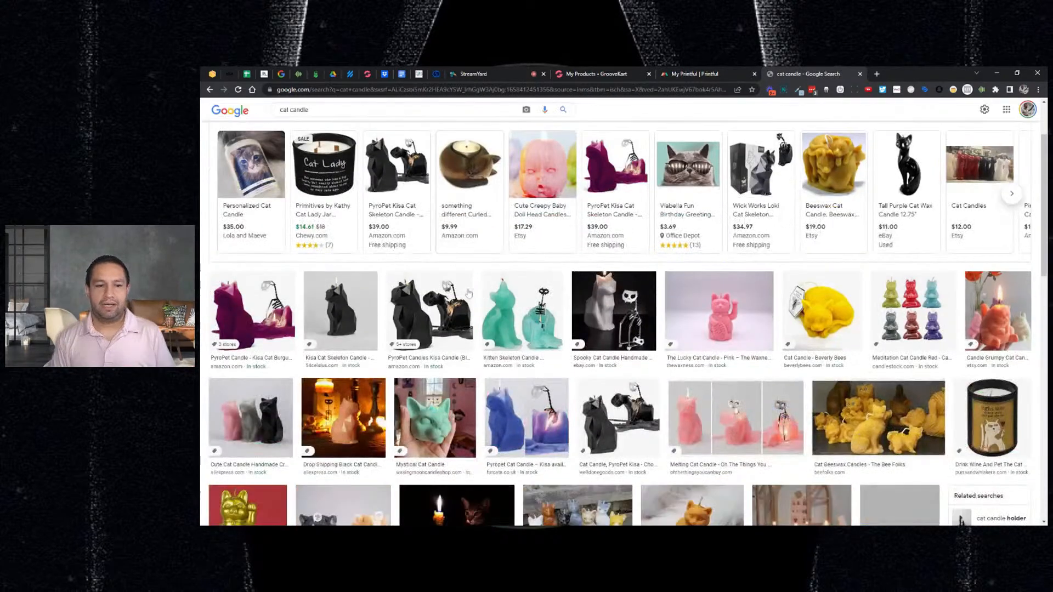
scroll(456, 304, "down", 1)
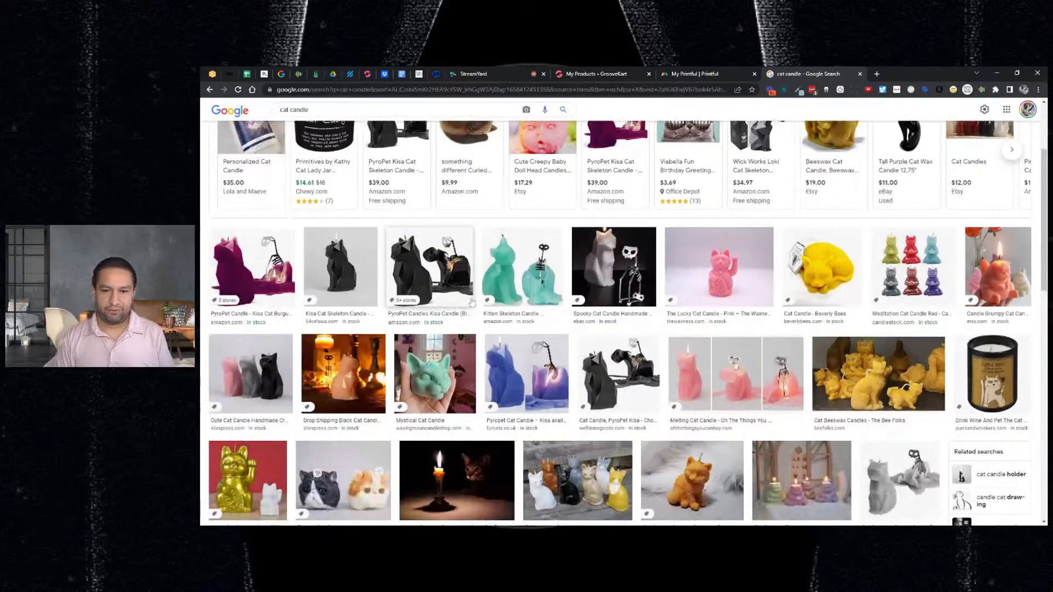
scroll(501, 309, "down", 1)
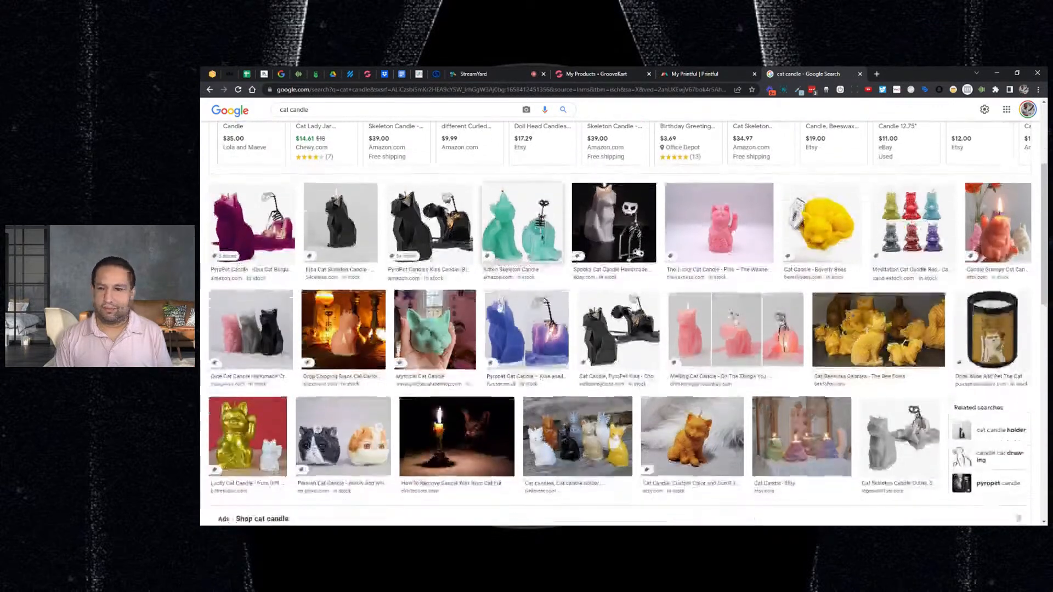
scroll(547, 298, "down", 1)
scroll(571, 300, "down", 3)
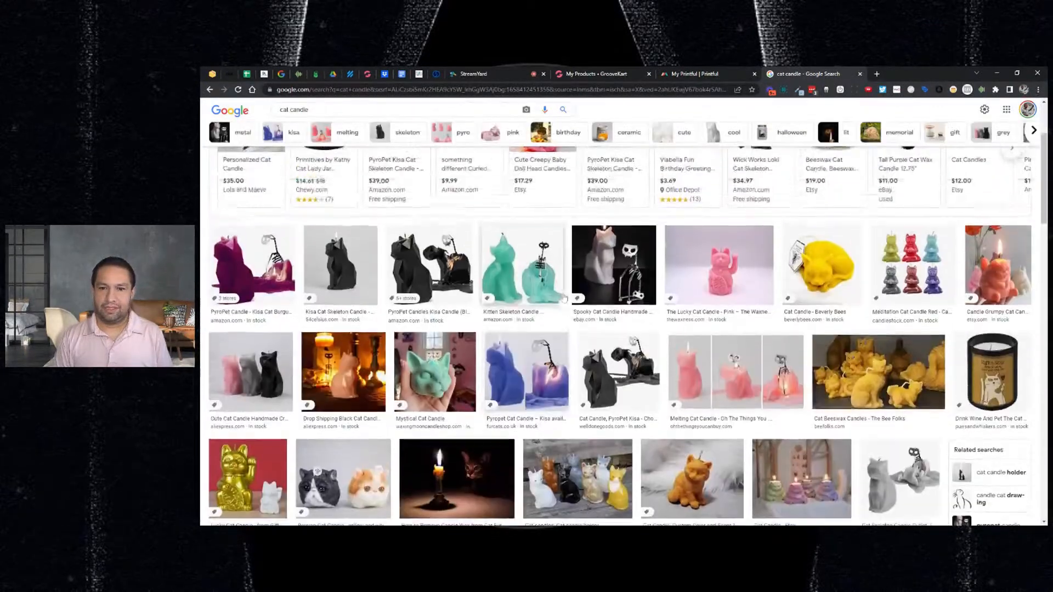
scroll(596, 303, "down", 2)
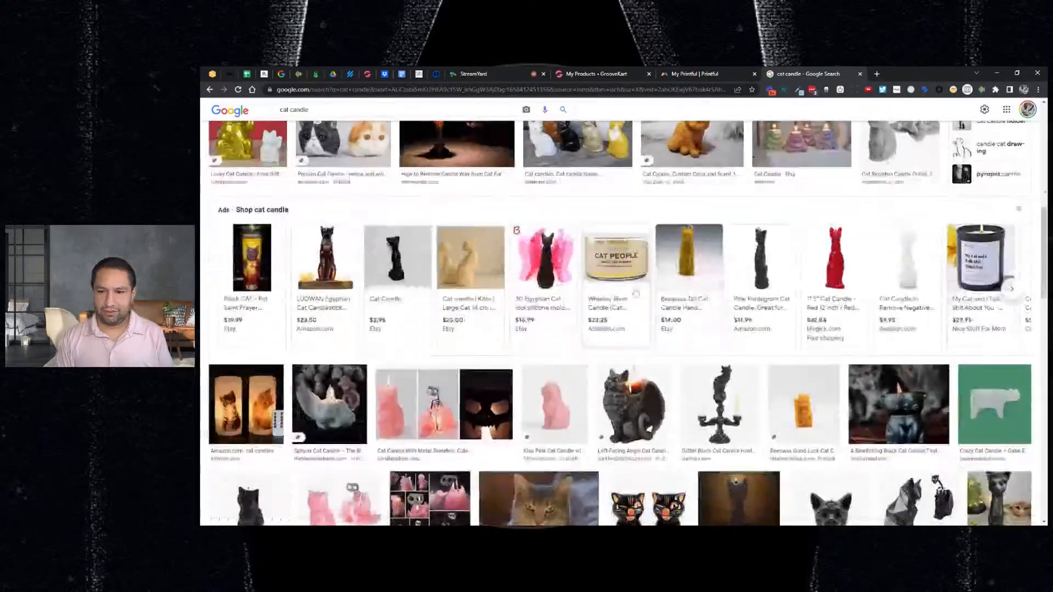
scroll(652, 296, "down", 1)
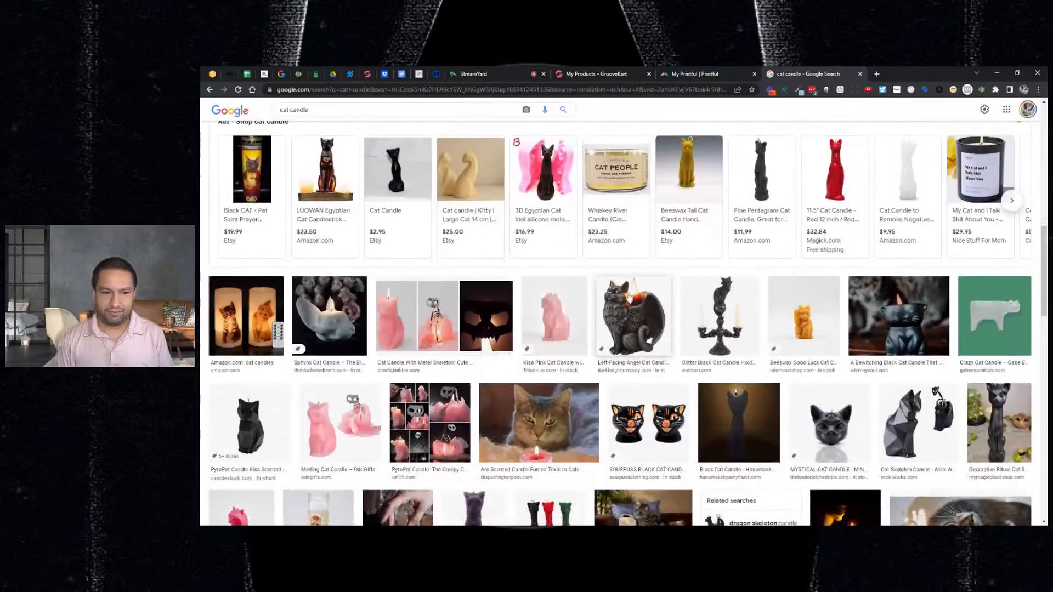
- Preview the PyroPet Kisa and pink lucky cat candle images
left_click(266, 406)
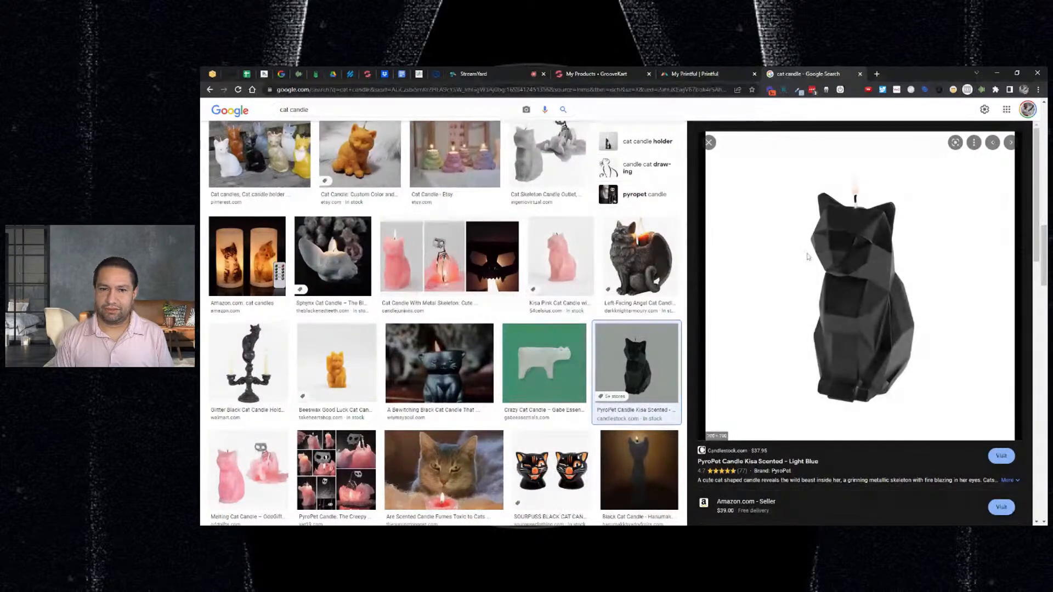
left_click(708, 142)
scroll(645, 219, "up", 3)
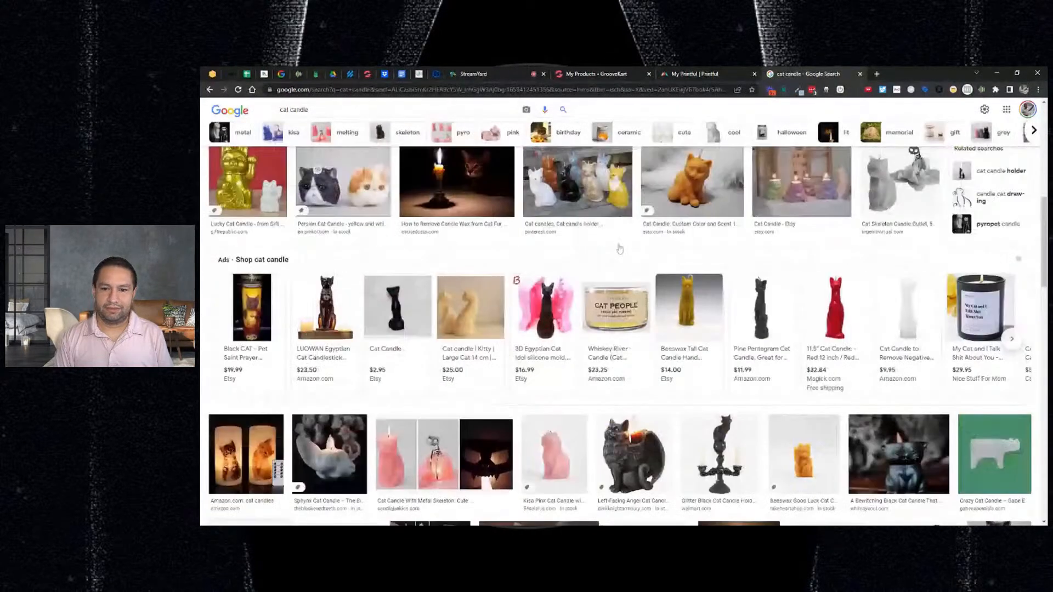
scroll(620, 249, "up", 10)
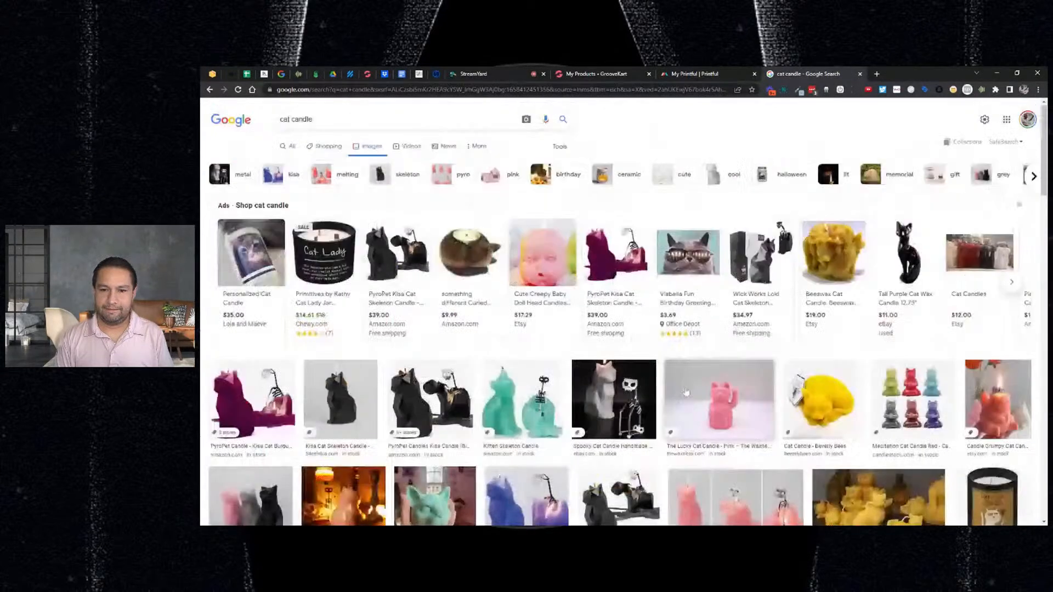
left_click(713, 351)
middle_click(807, 258)
left_click(870, 73)
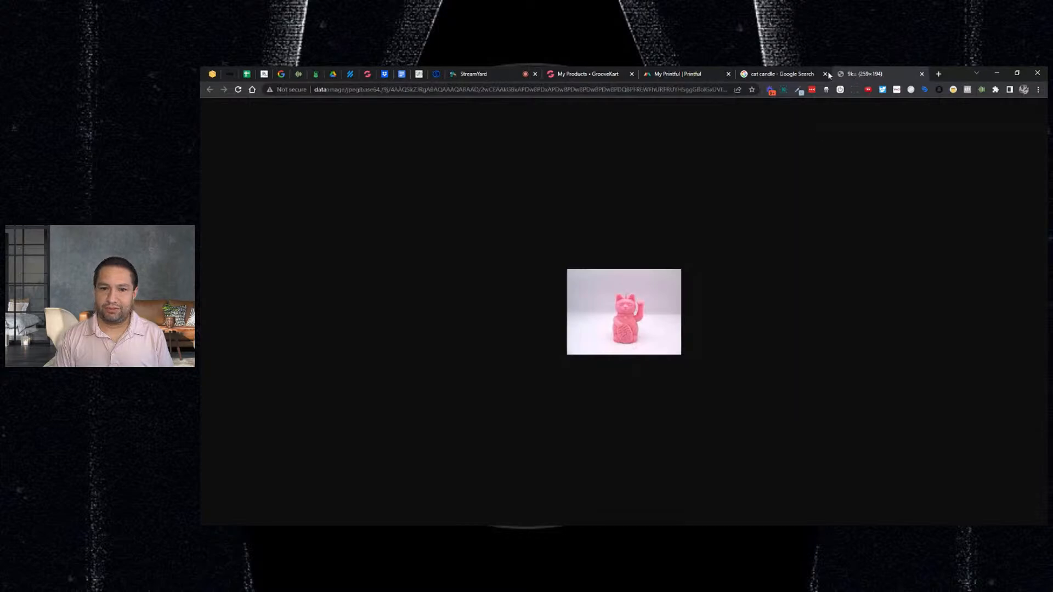
left_click(799, 73)
- Open the pink candle's source page on The Waxness and save its full-size photo
left_click(808, 216)
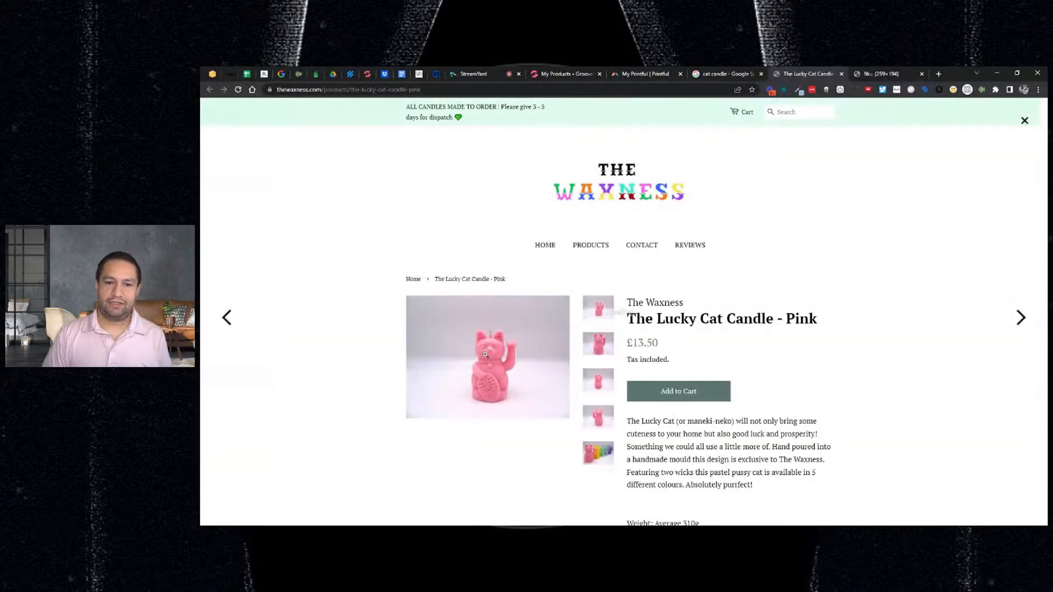
left_click(527, 333)
left_click_drag(587, 313, 845, 75)
left_click(844, 75)
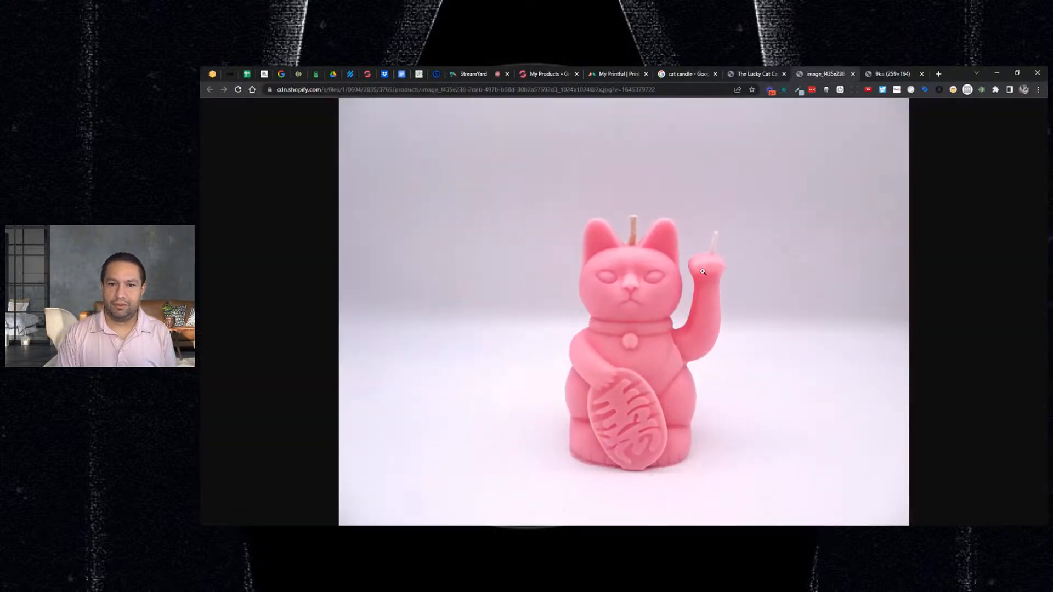
key("alt+Tab")
key("Return")
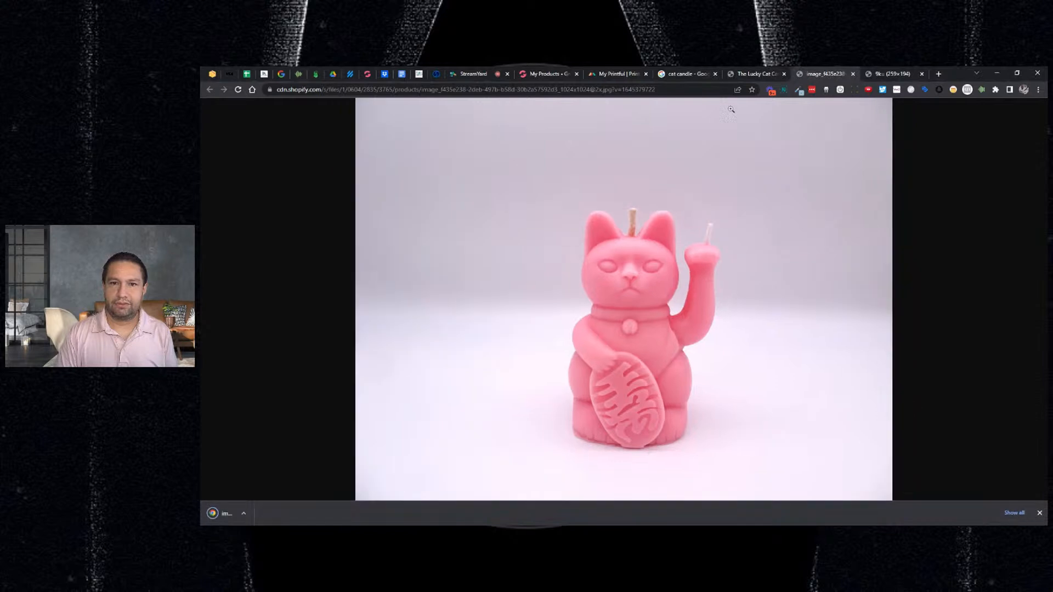
- Try adding the downloaded .webp candle photo as a product image; it's rejected as unrecognized
left_click(547, 76)
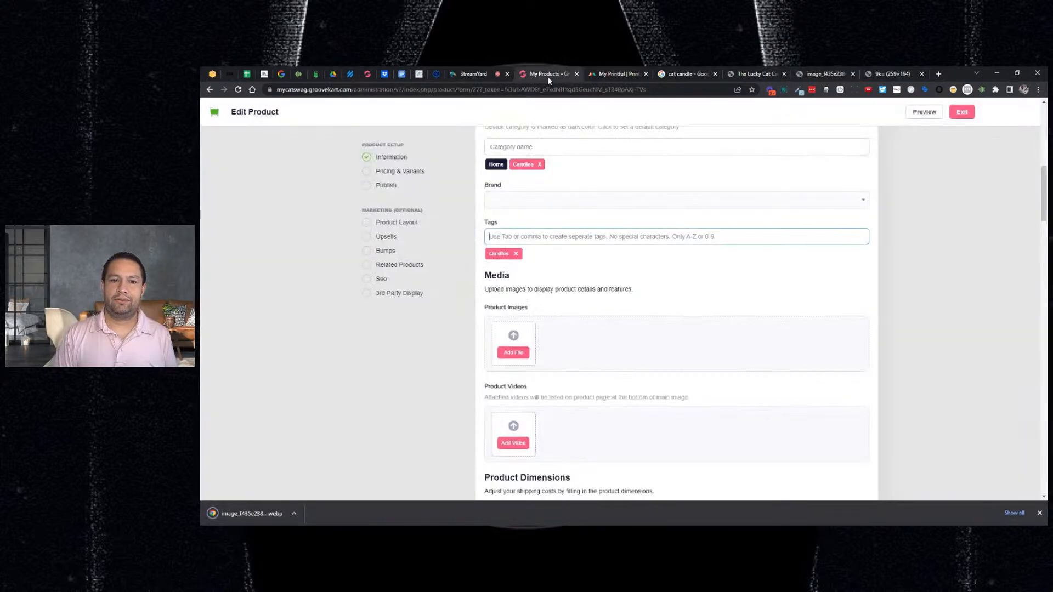
left_click(513, 354)
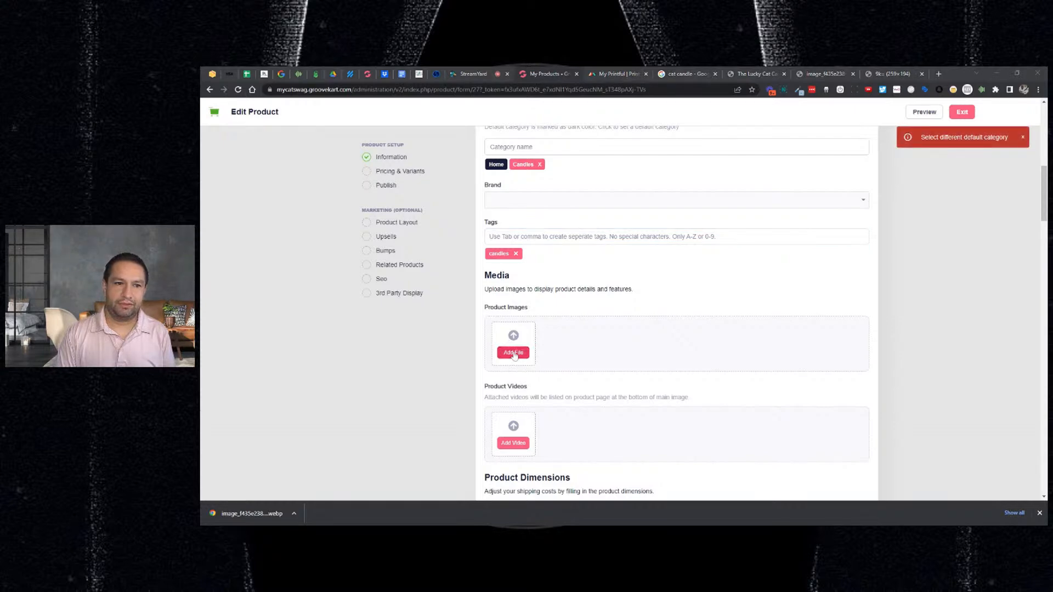
double_click(485, 224)
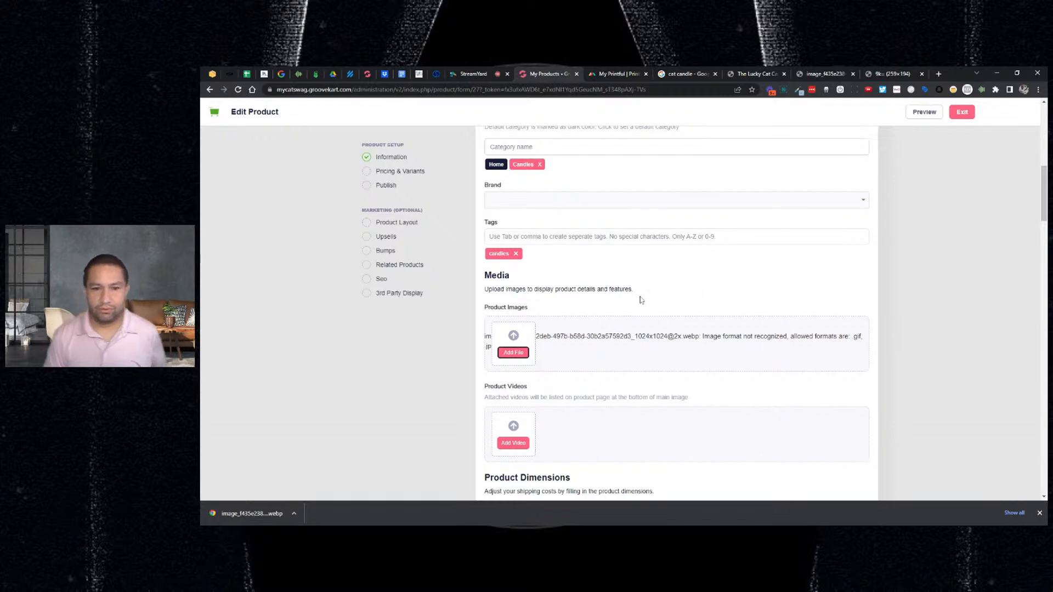
scroll(619, 301, "up", 1)
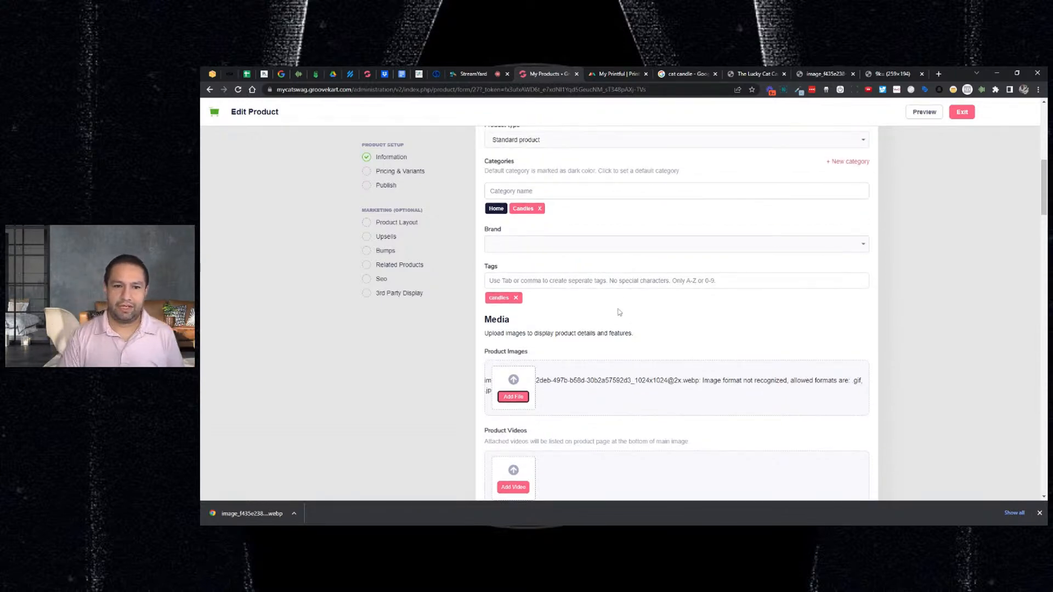
scroll(614, 306, "up", 2)
scroll(613, 306, "up", 4)
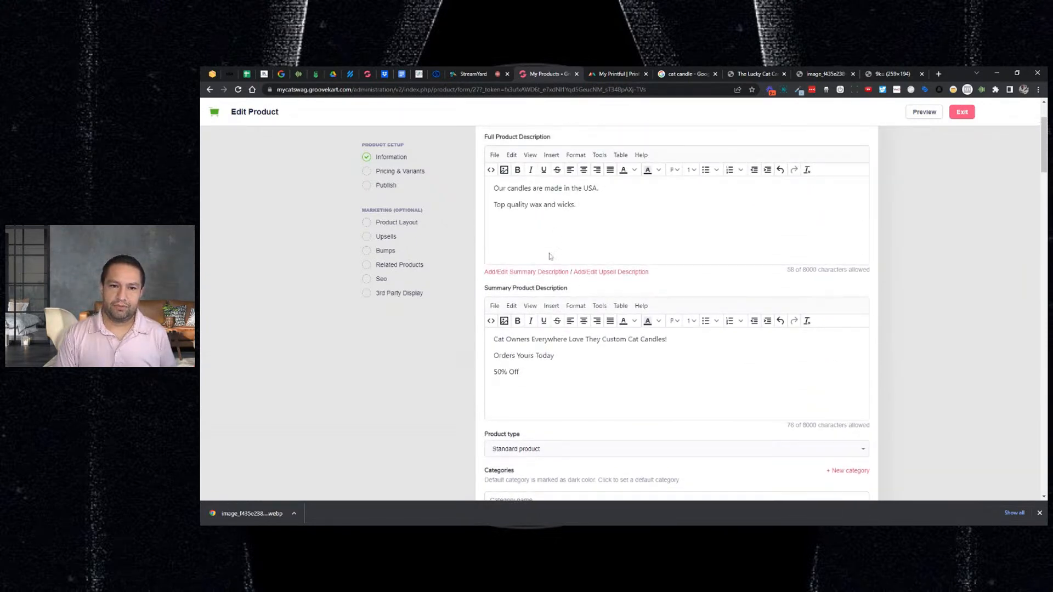
scroll(551, 285, "down", 3)
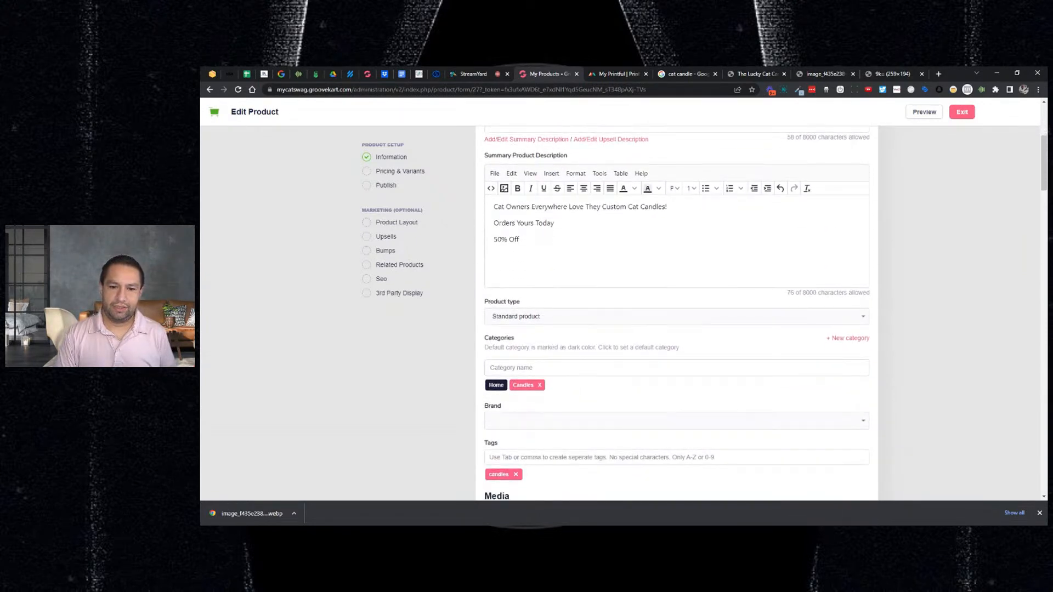
scroll(585, 372, "down", 3)
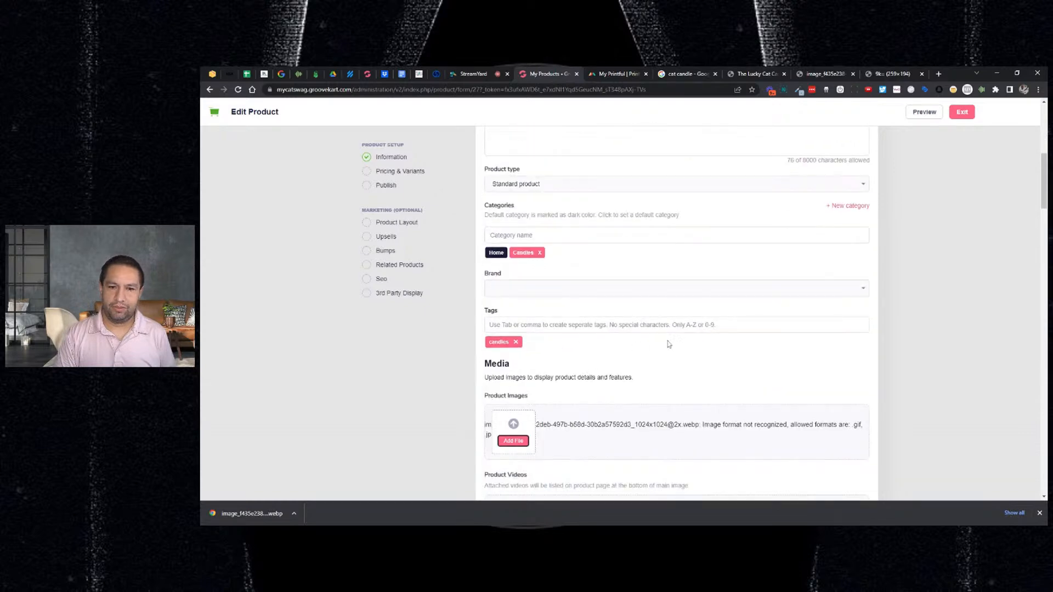
scroll(657, 343, "down", 4)
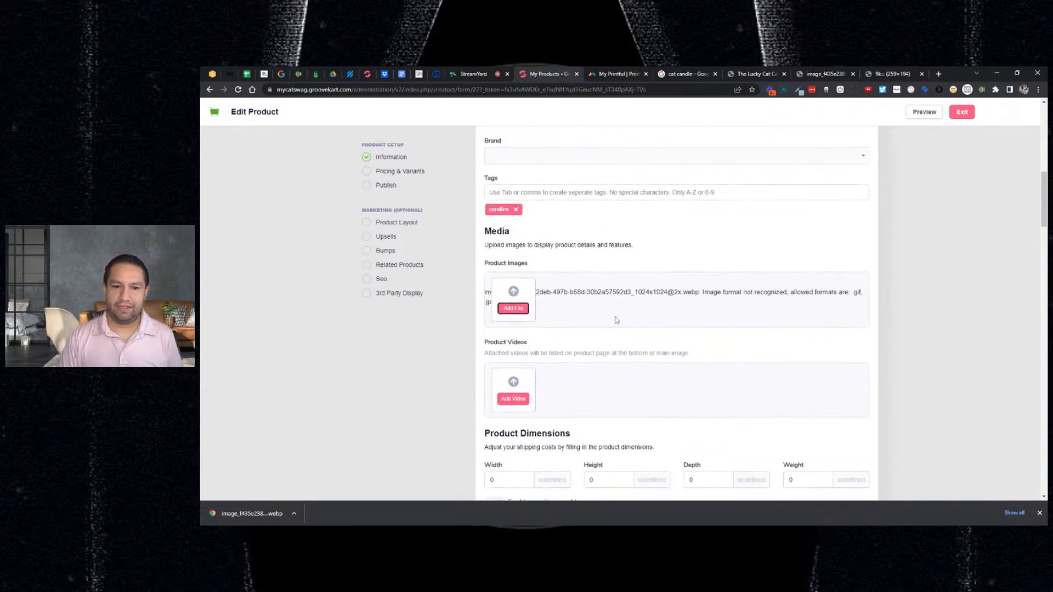
scroll(614, 325, "down", 1)
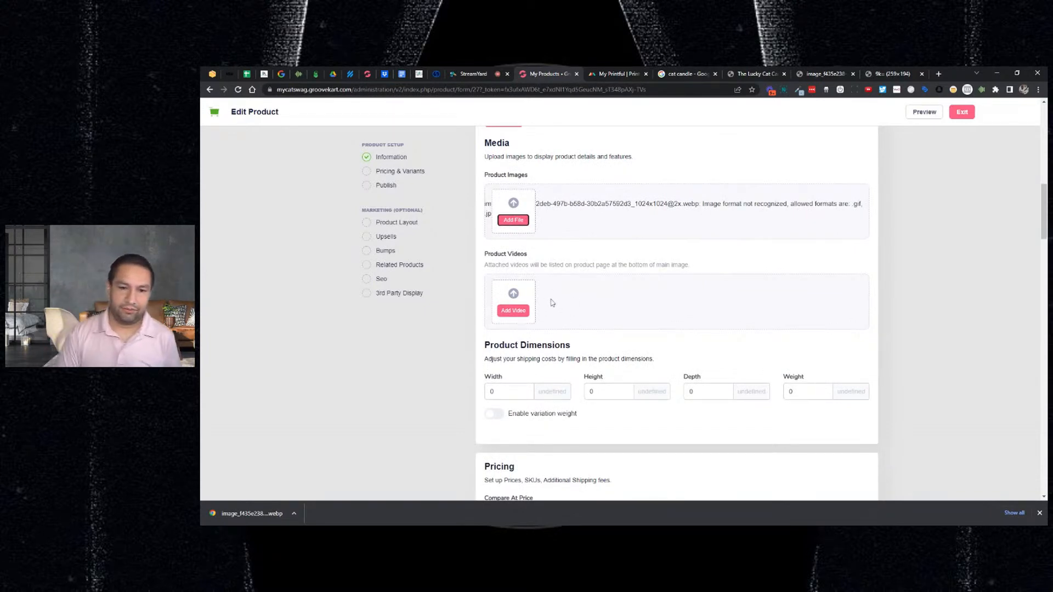
scroll(552, 301, "down", 1)
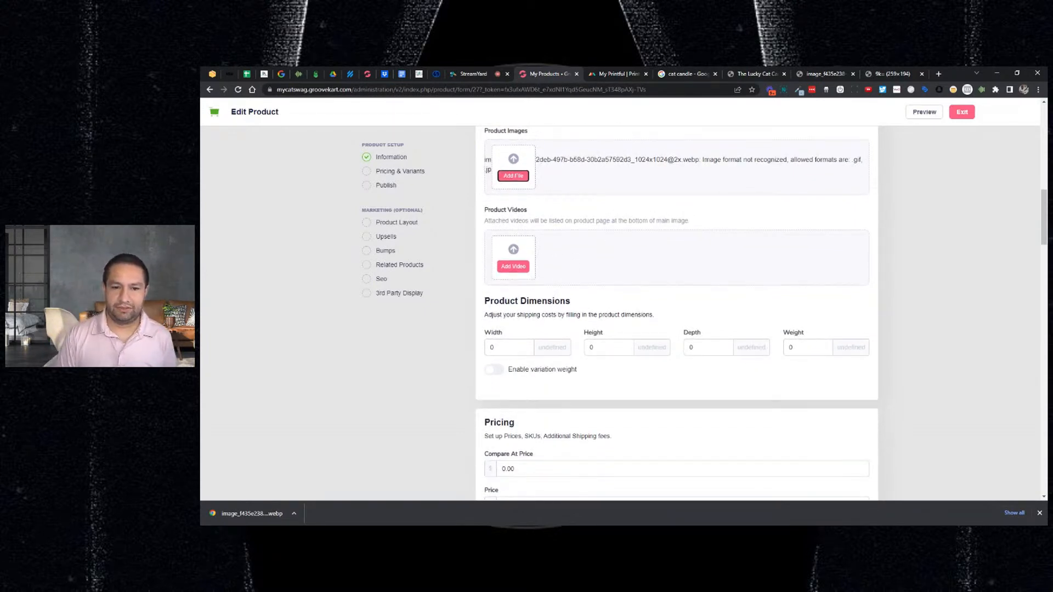
- Empty the Width dimension field, leaving variation weight disabled and Height, Depth, Weight at 0
double_click(492, 347)
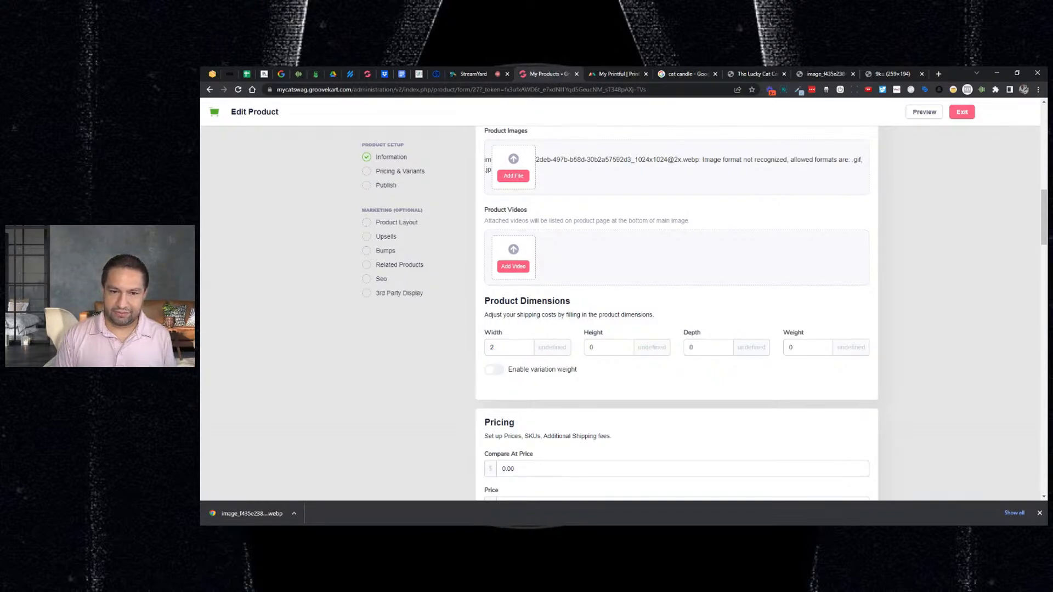
left_click(494, 369)
left_click(494, 370)
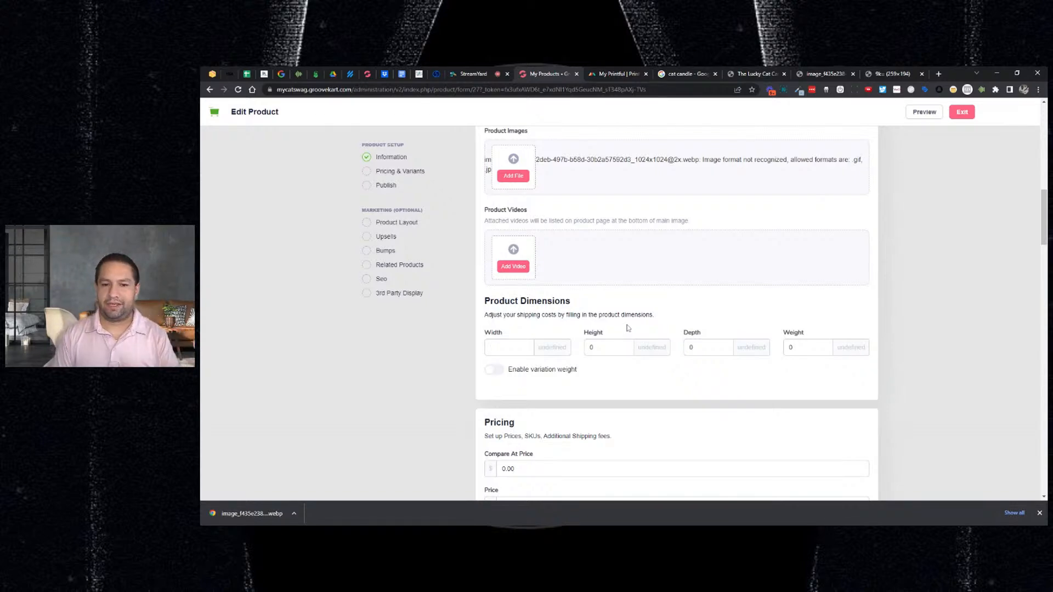
scroll(628, 328, "down", 2)
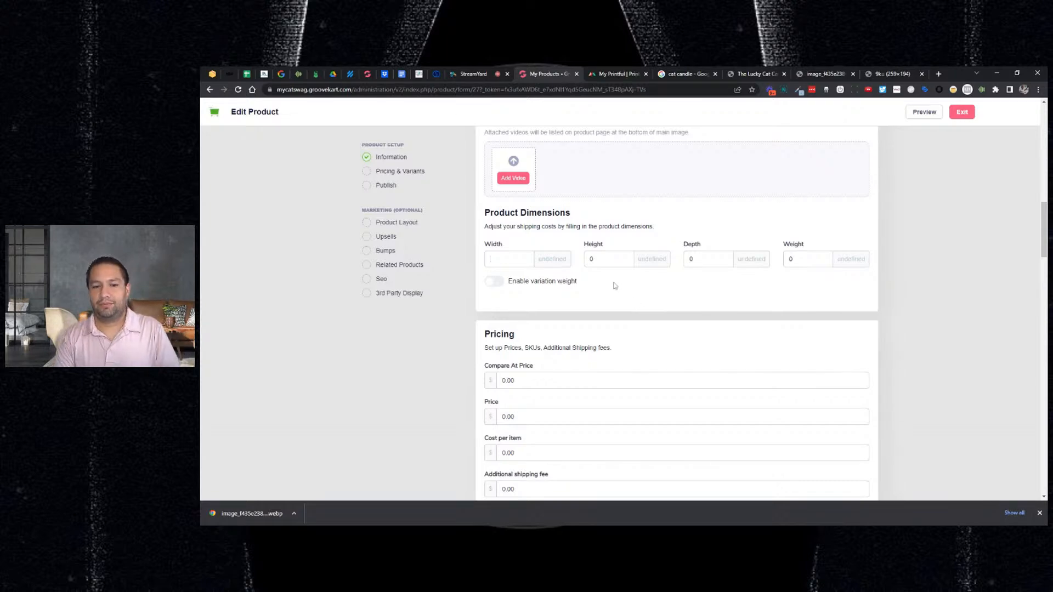
- Set Compare At Price 20.00, Price 9.99 and Cost per item 1.00
scroll(617, 285, "down", 2)
double_click(508, 292)
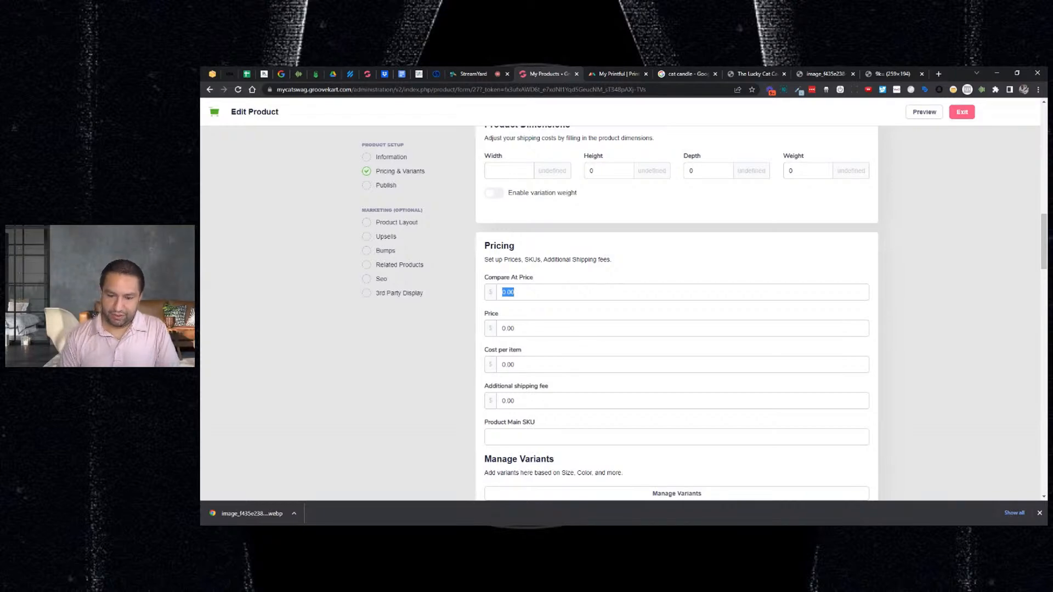
type("20.00")
key("Tab")
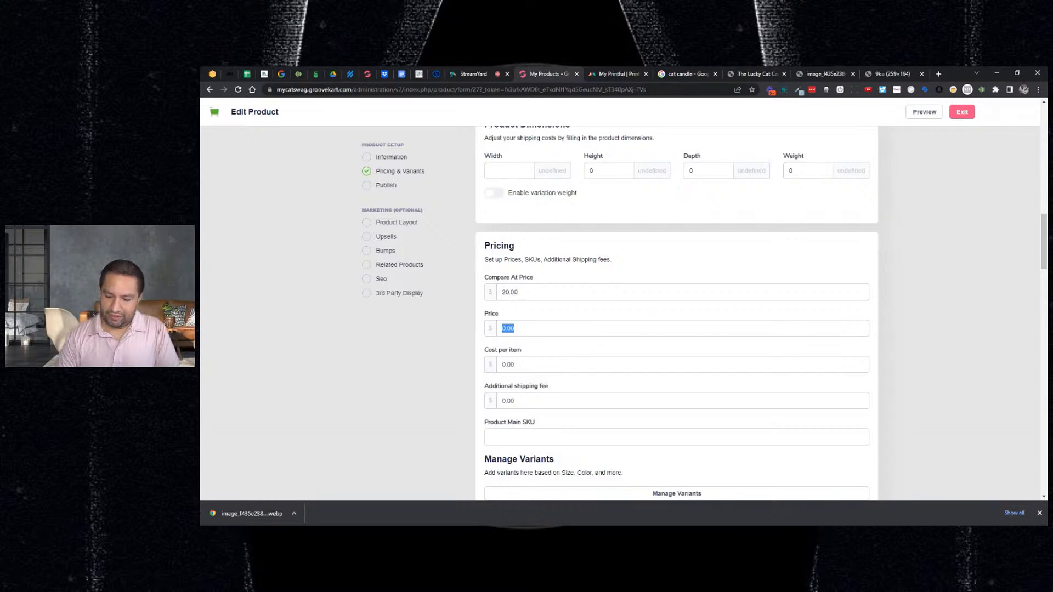
type("9.99")
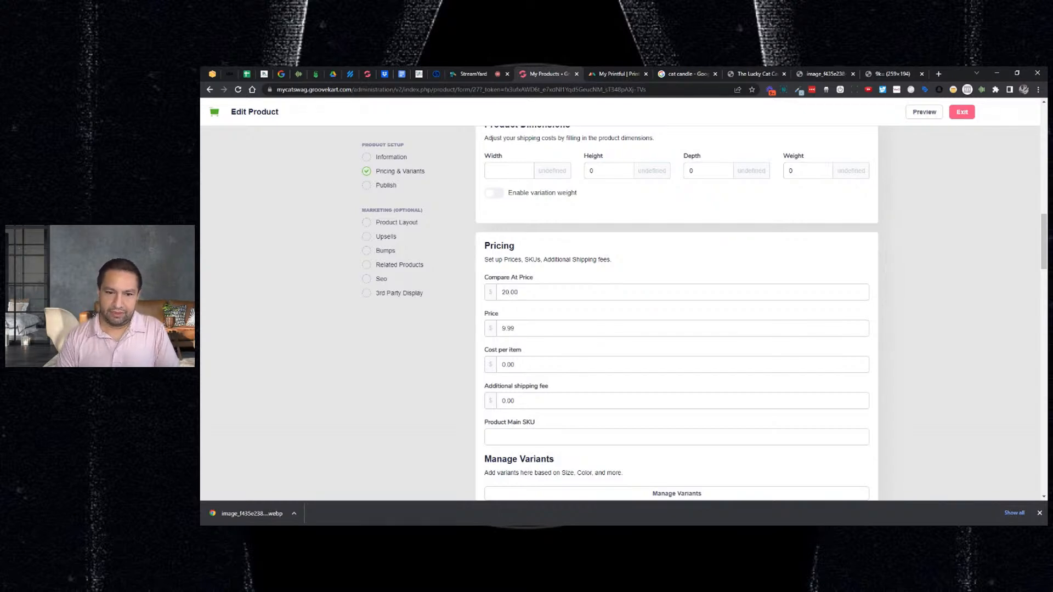
scroll(677, 307, "down", 2)
key("Tab")
type("1")
left_click(1000, 296)
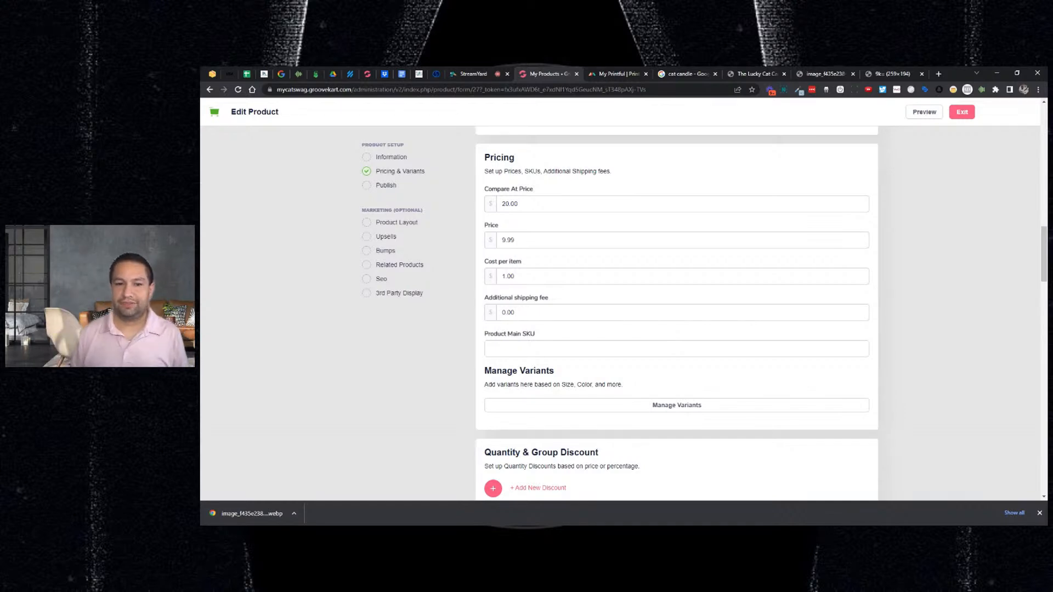
- Check the Additional shipping fee, leaving it at 0.00
double_click(508, 312)
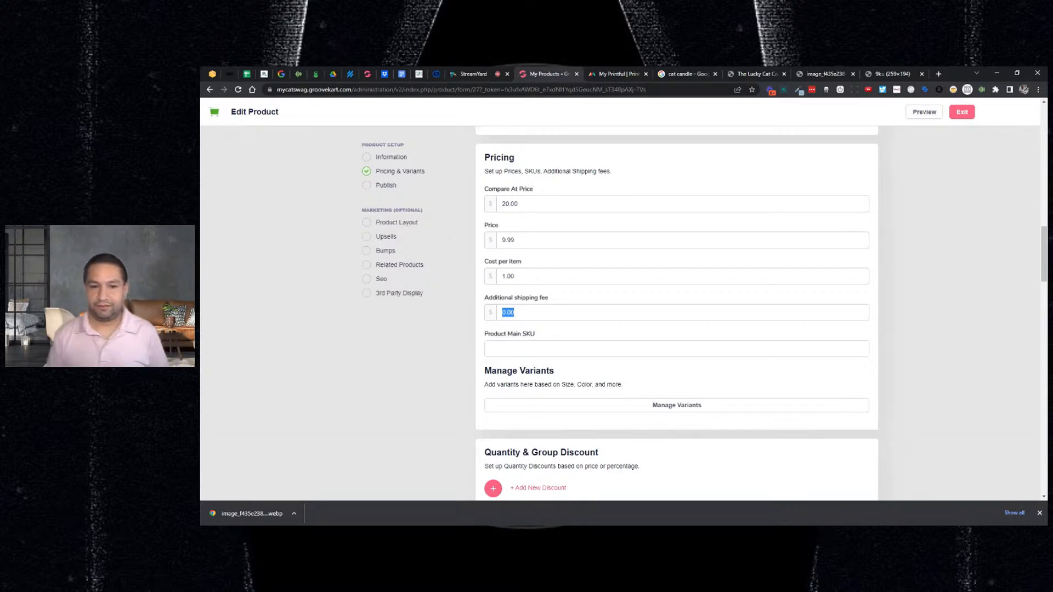
scroll(589, 315, "down", 3)
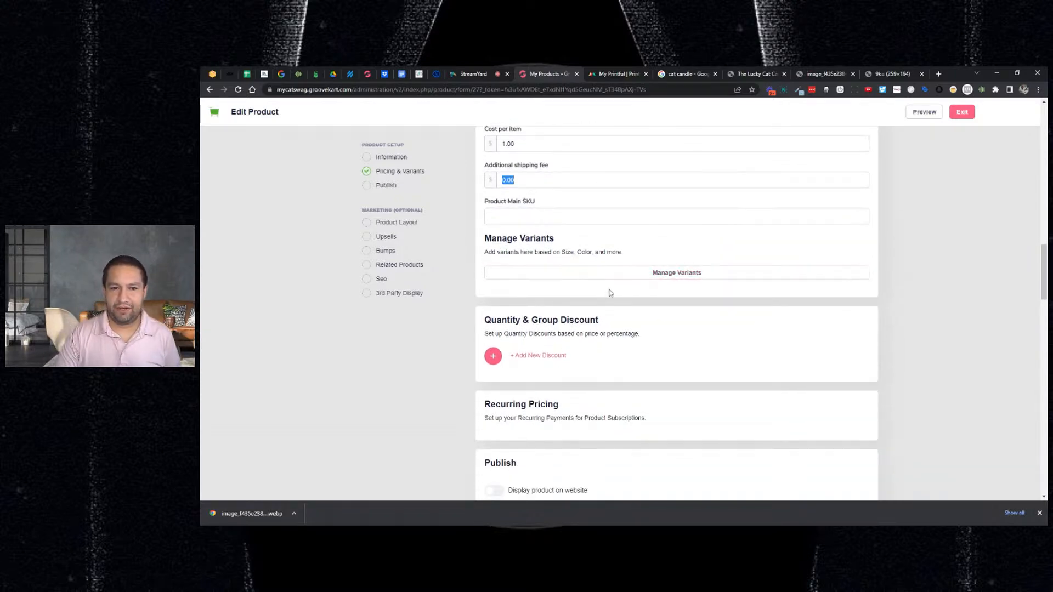
scroll(611, 289, "up", 5)
scroll(611, 282, "up", 3)
scroll(611, 282, "down", 7)
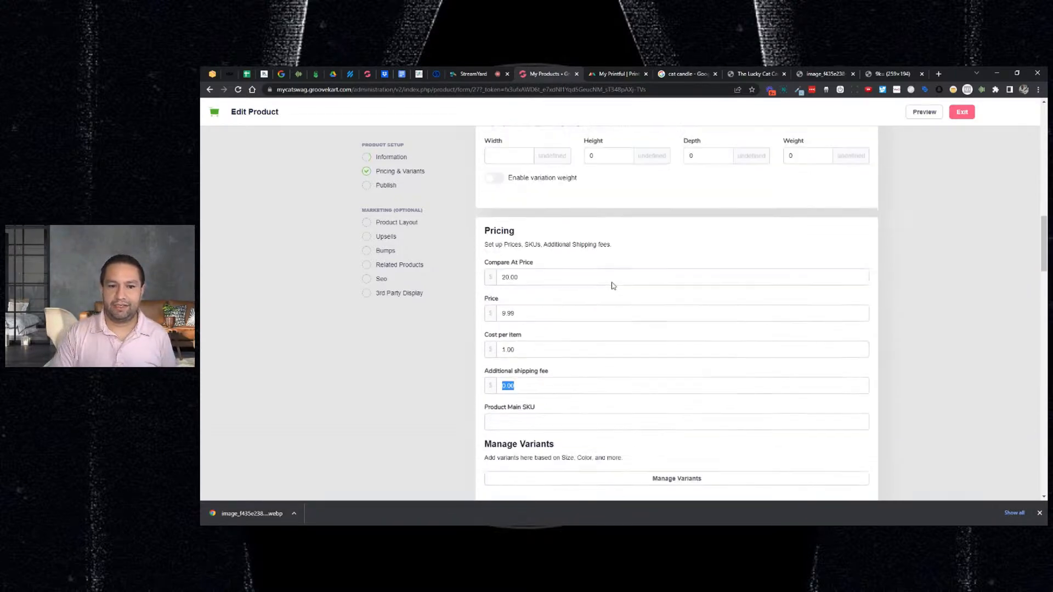
- Create a Size variant option with values 5 inches, 8 inches and 10 inches
left_click(637, 278)
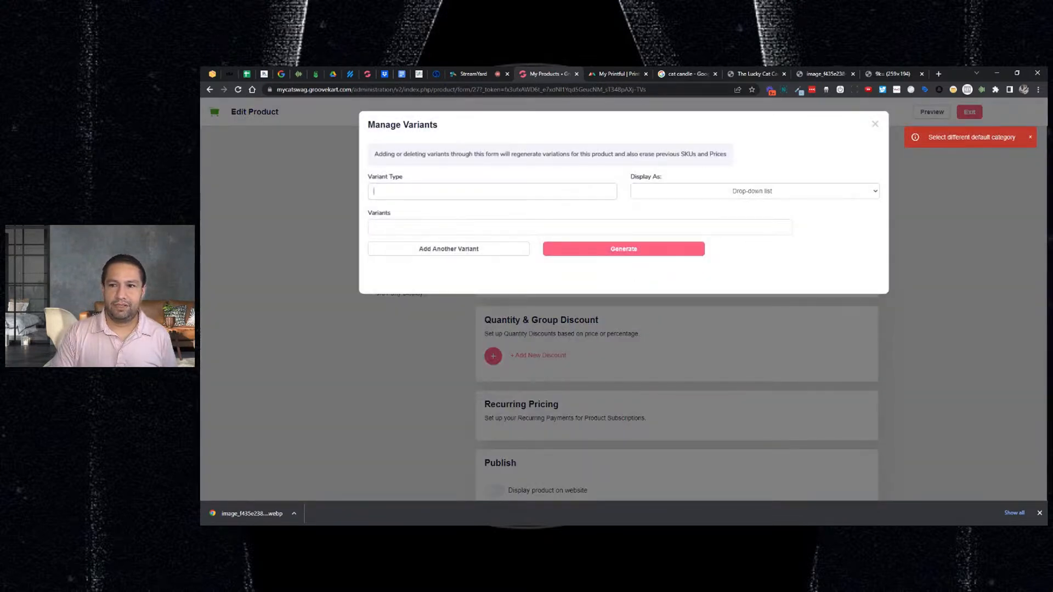
type("Size")
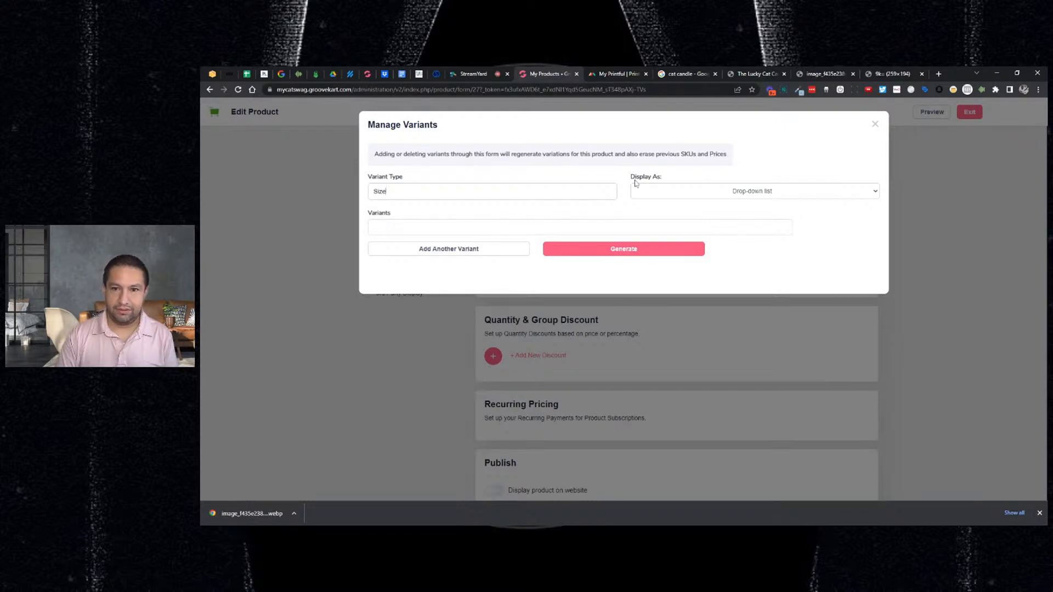
left_click(472, 227)
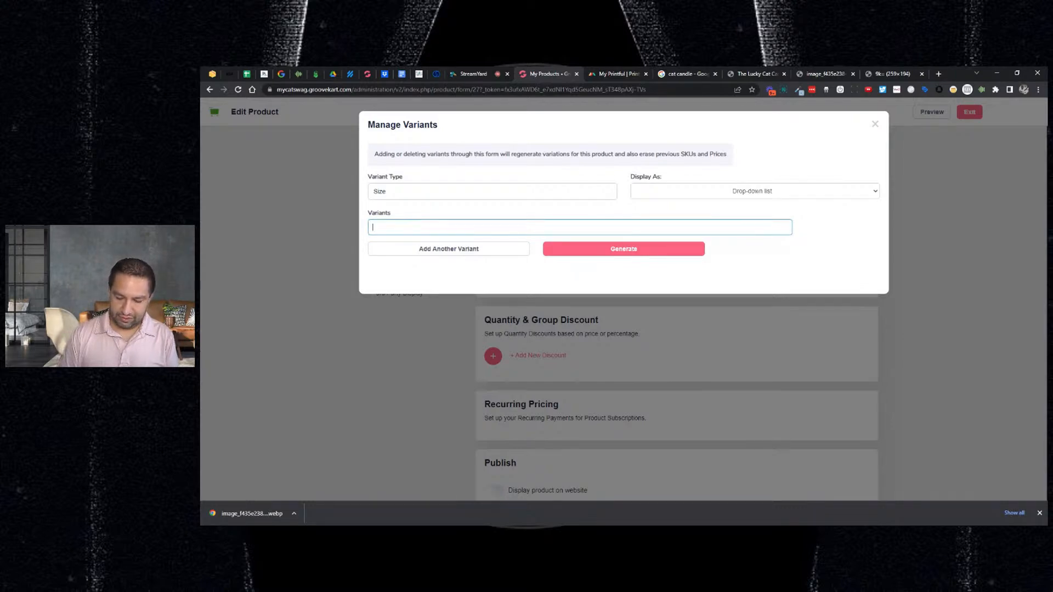
type("S")
type(" inches")
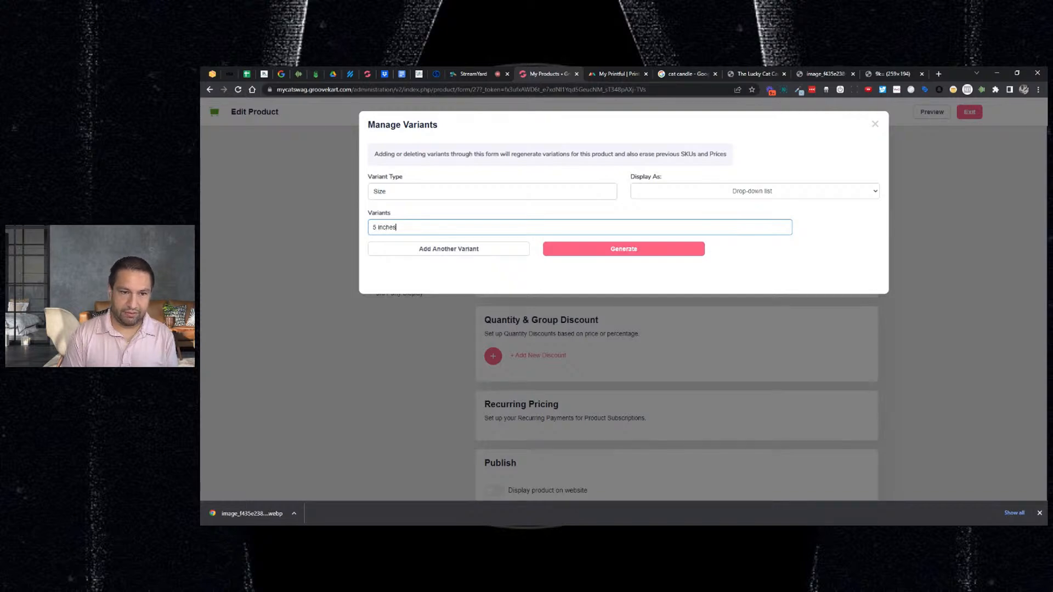
key("Return")
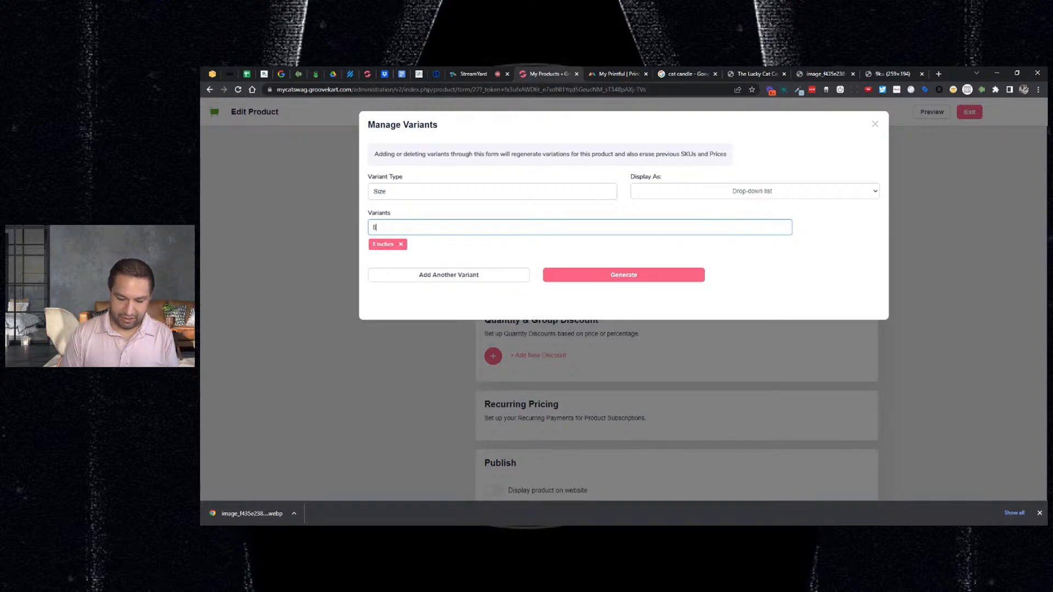
type("8 inches")
key("Return")
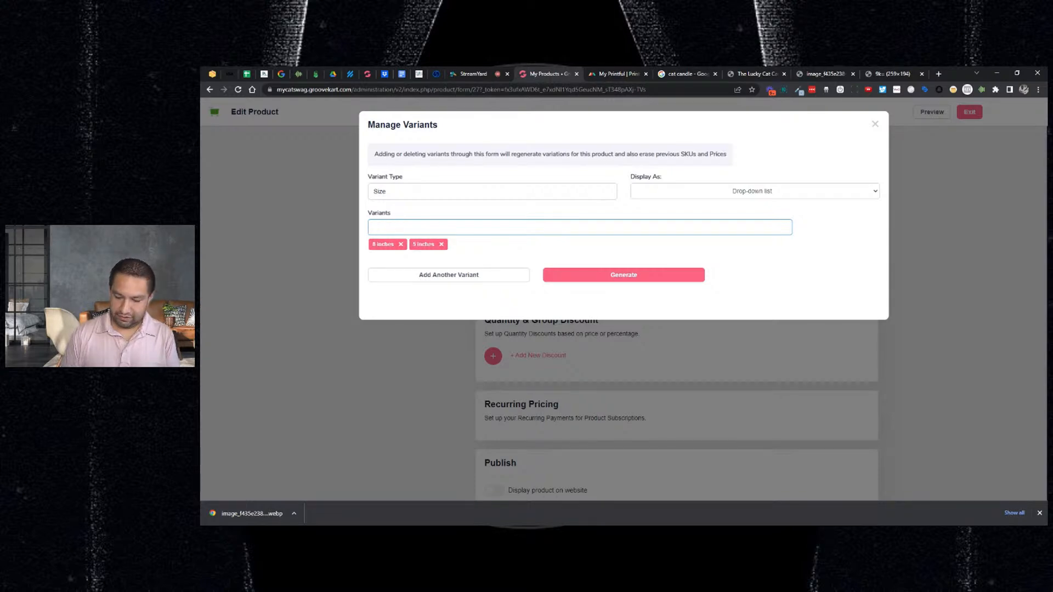
type("10 inches")
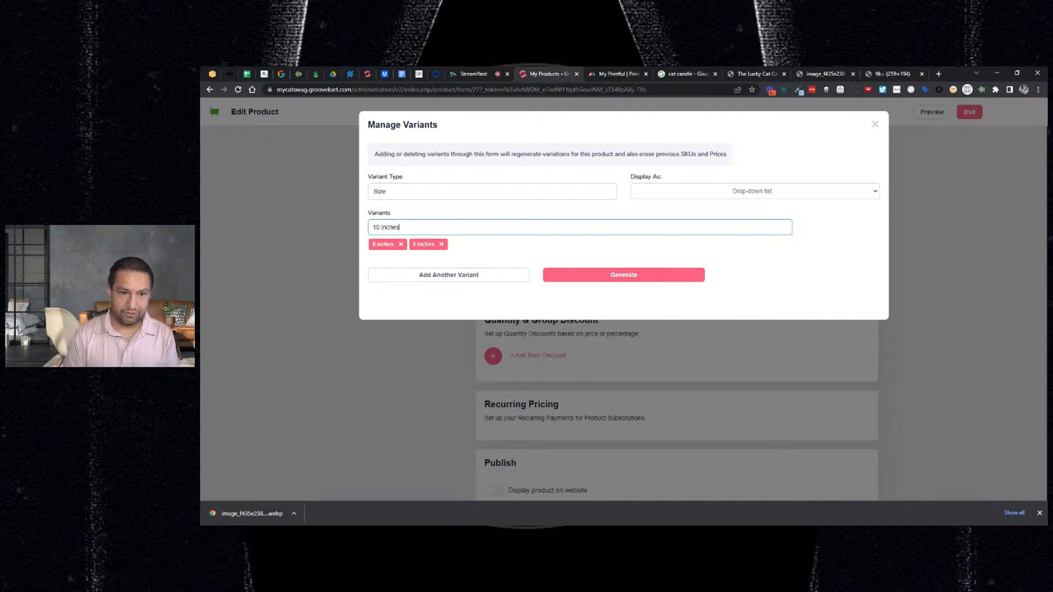
key("Return")
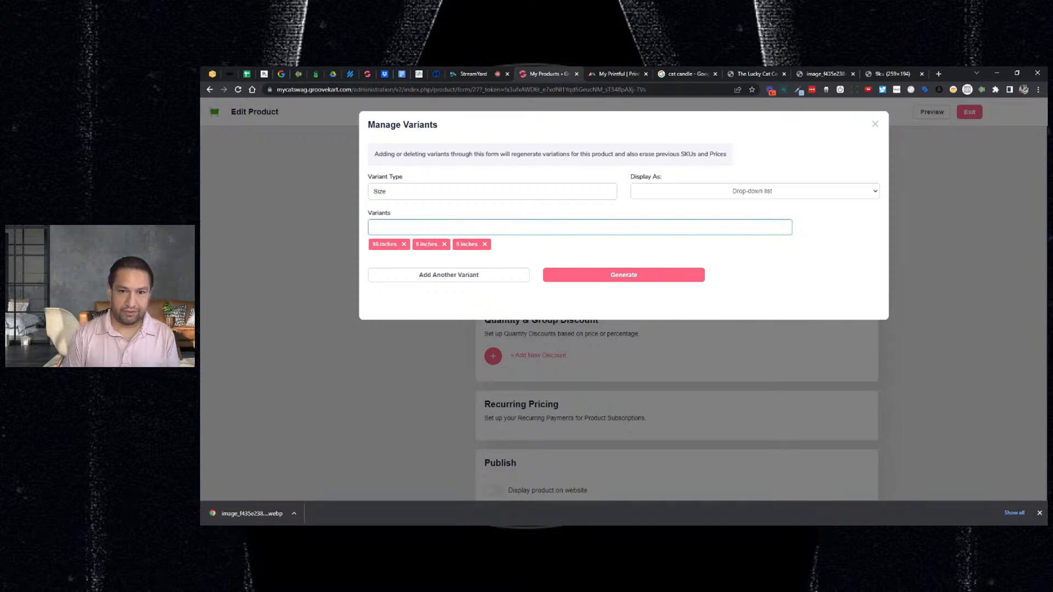
- Try generating the size variants and dismiss the default category error
left_click(674, 192)
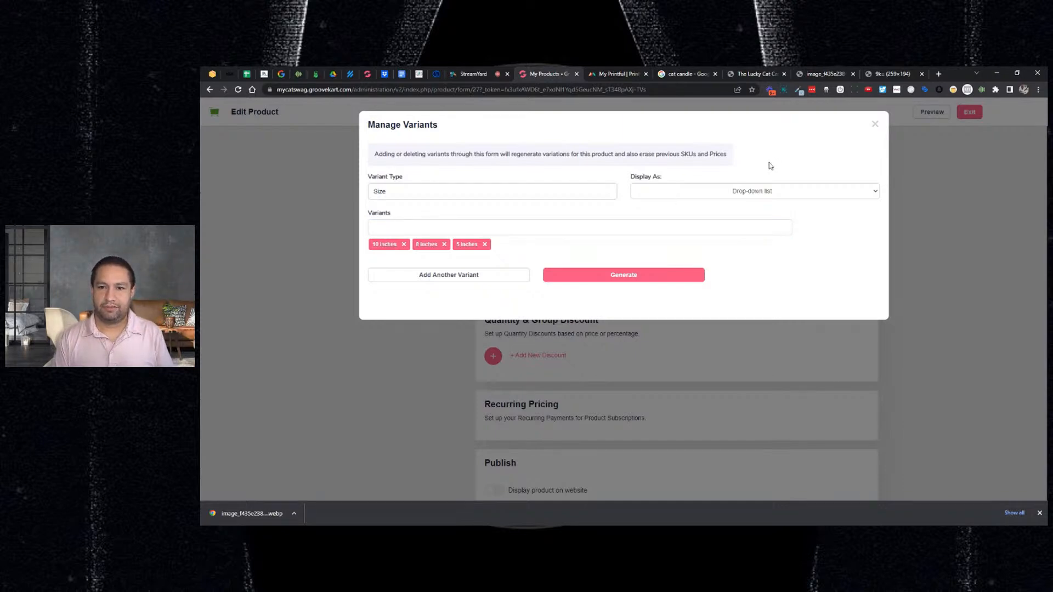
left_click(646, 278)
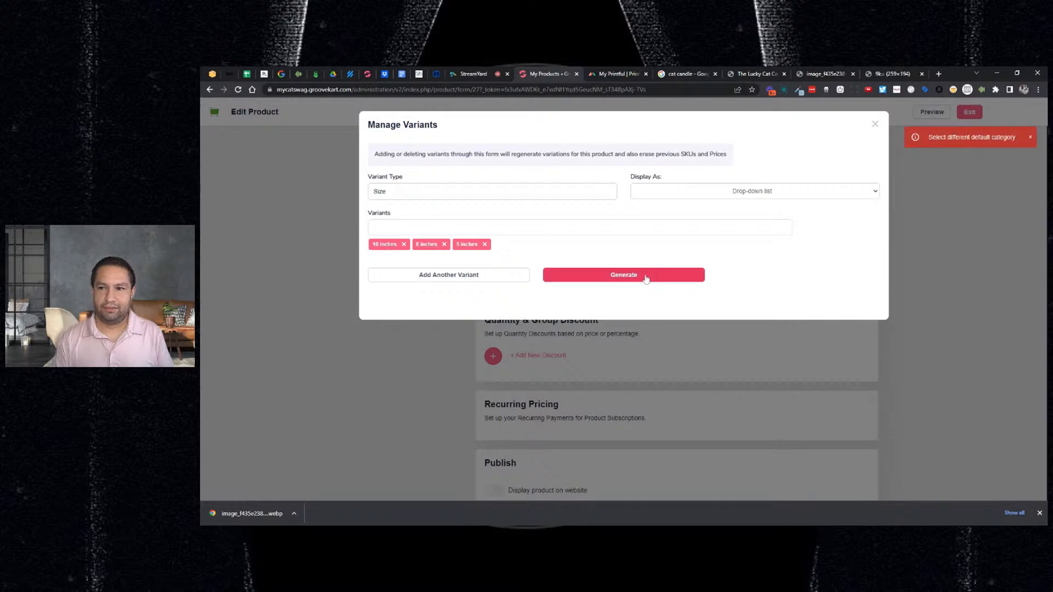
left_click(1031, 140)
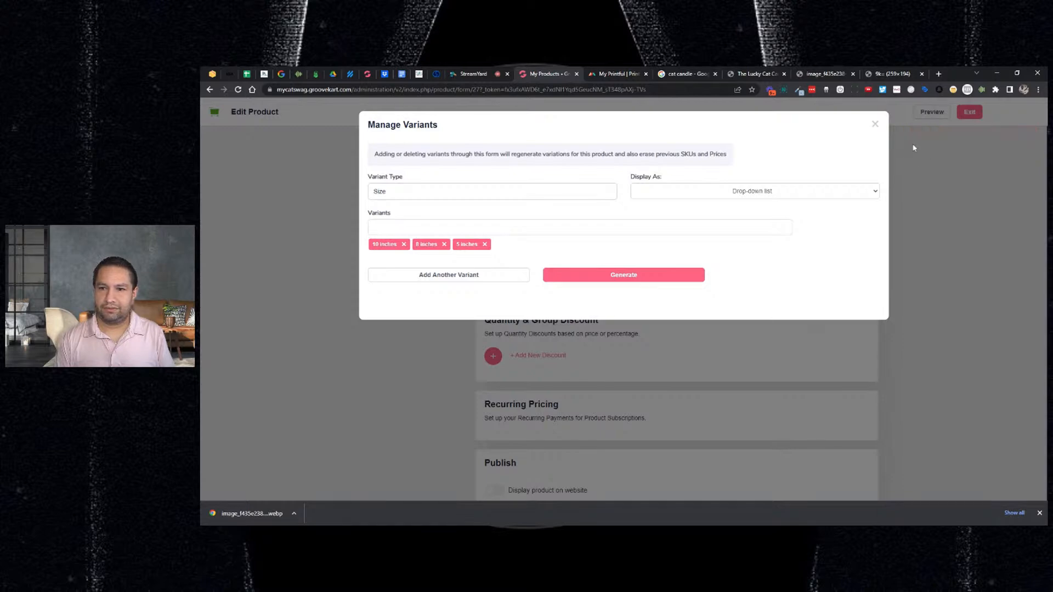
- Close the variants window and make Candles the product's default category
left_click(874, 124)
scroll(727, 322, "up", 10)
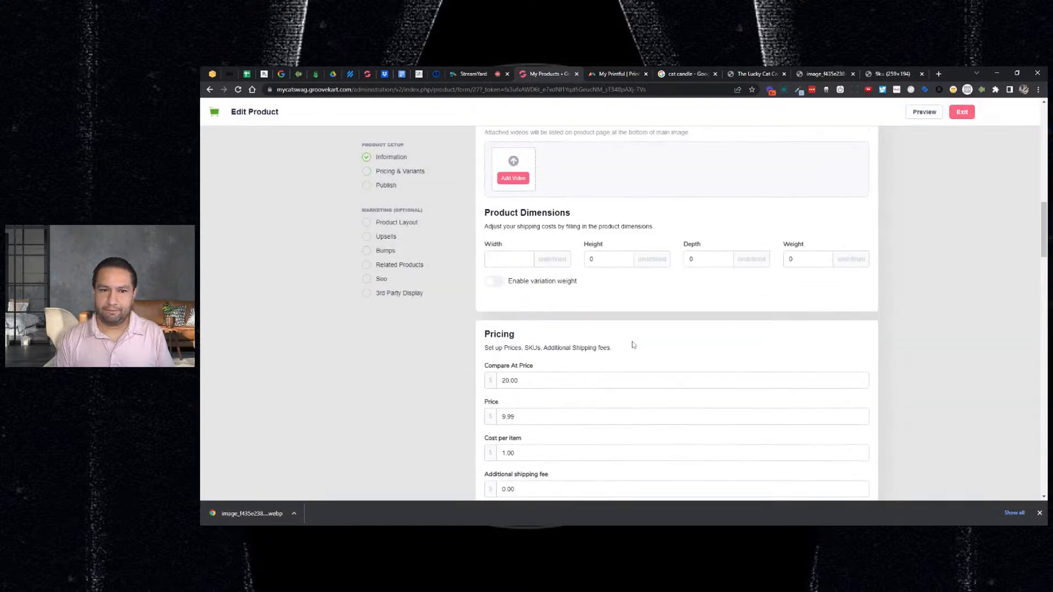
scroll(630, 335, "up", 1)
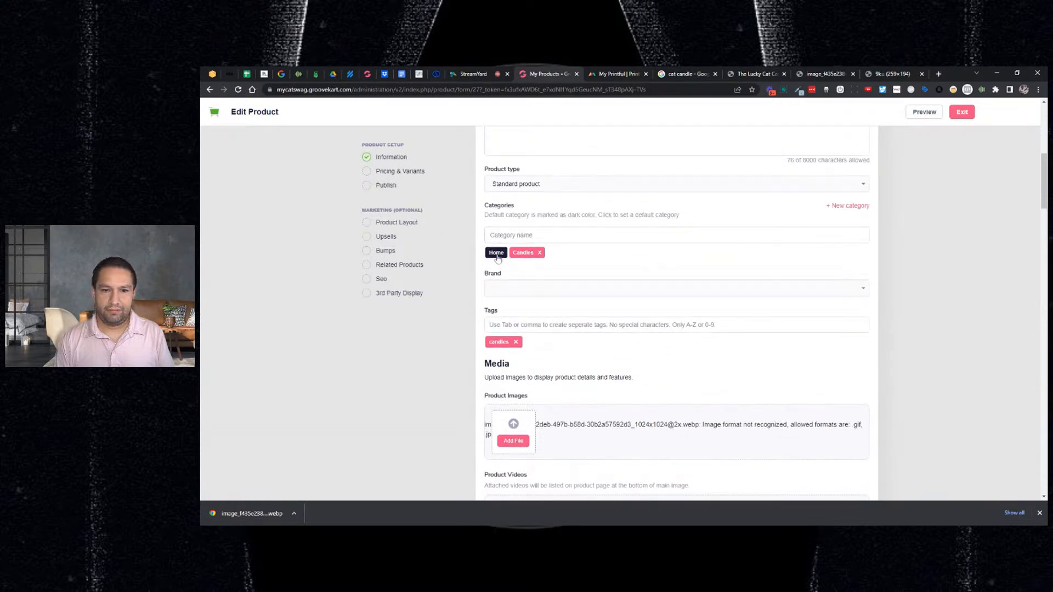
left_click(523, 253)
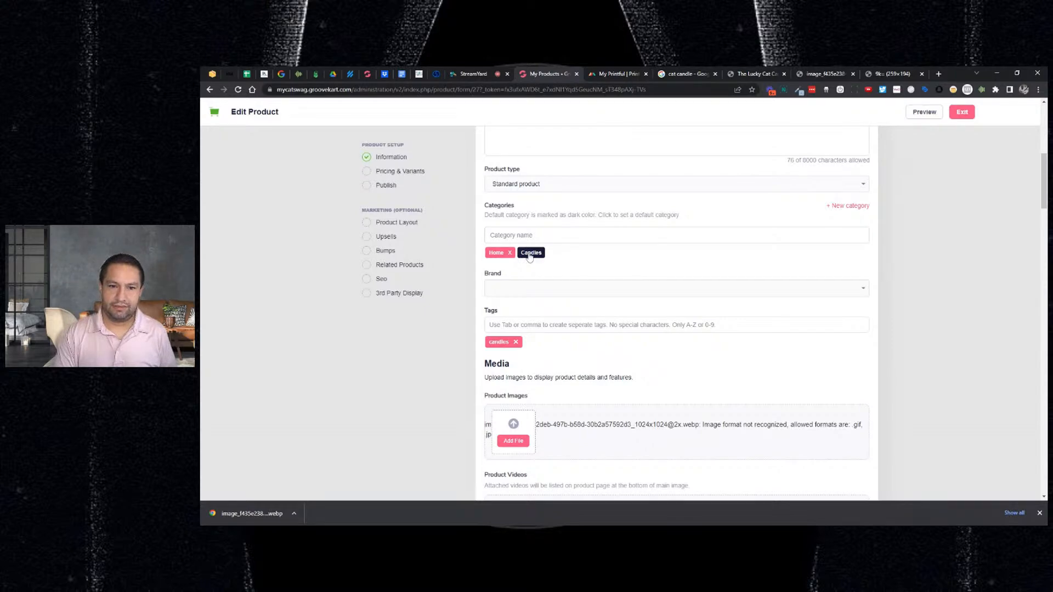
scroll(602, 296, "down", 15)
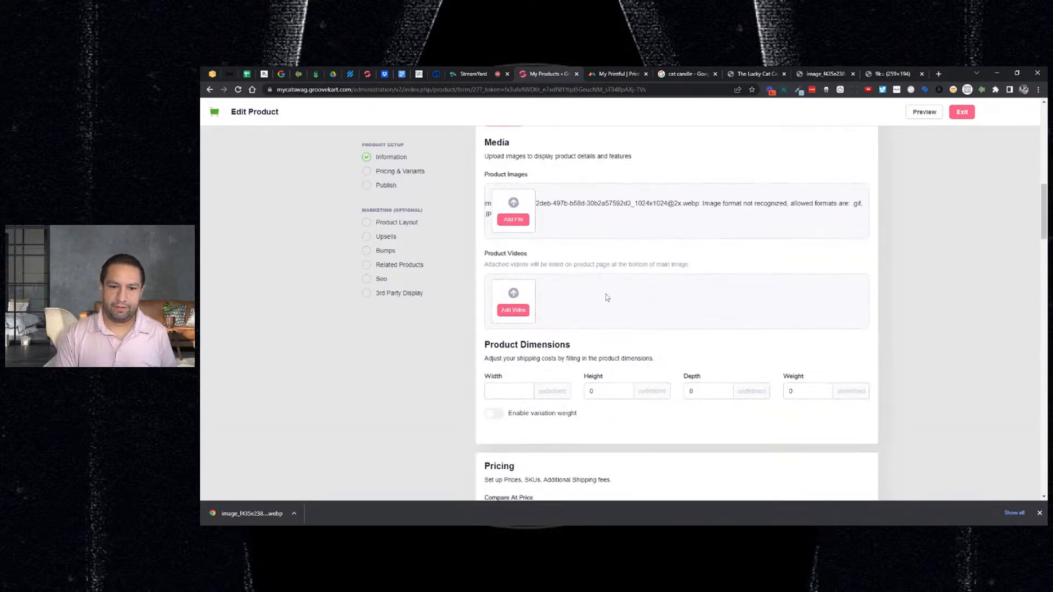
scroll(609, 296, "down", 15)
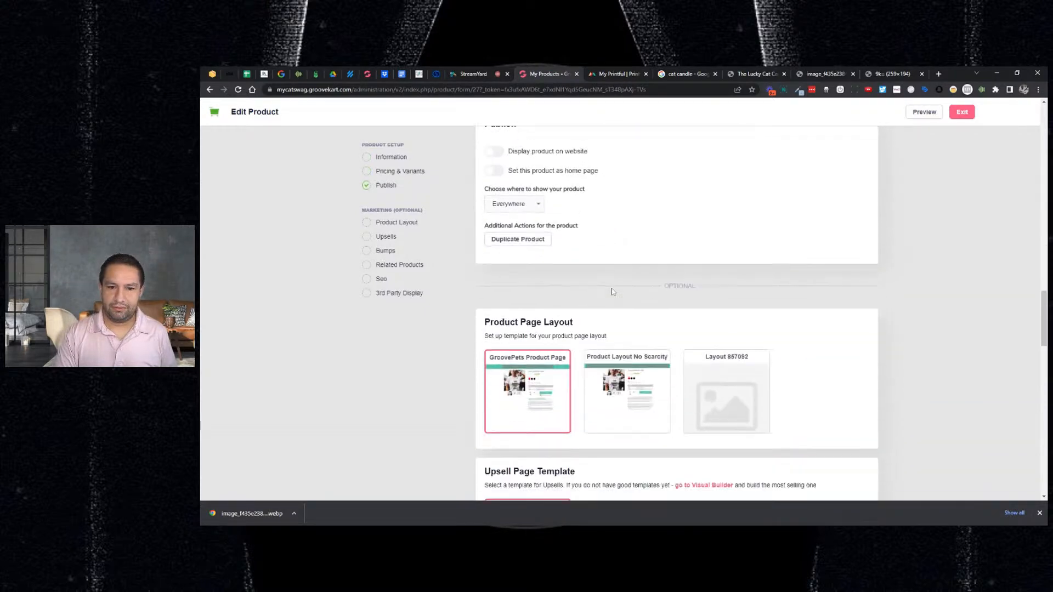
scroll(615, 289, "down", 5)
scroll(616, 287, "up", 10)
scroll(616, 287, "up", 20)
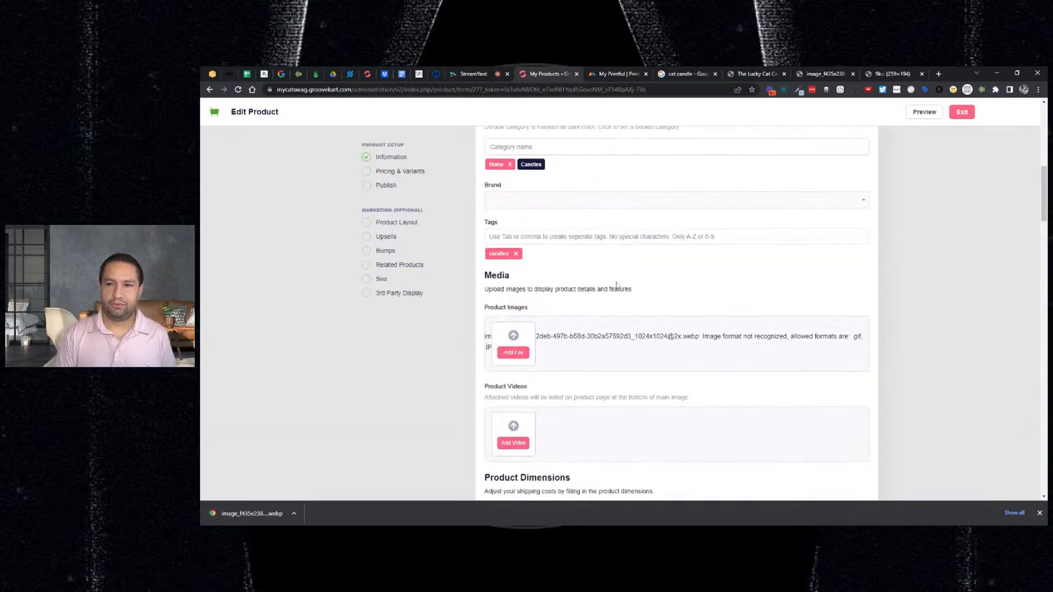
scroll(616, 291, "down", 8)
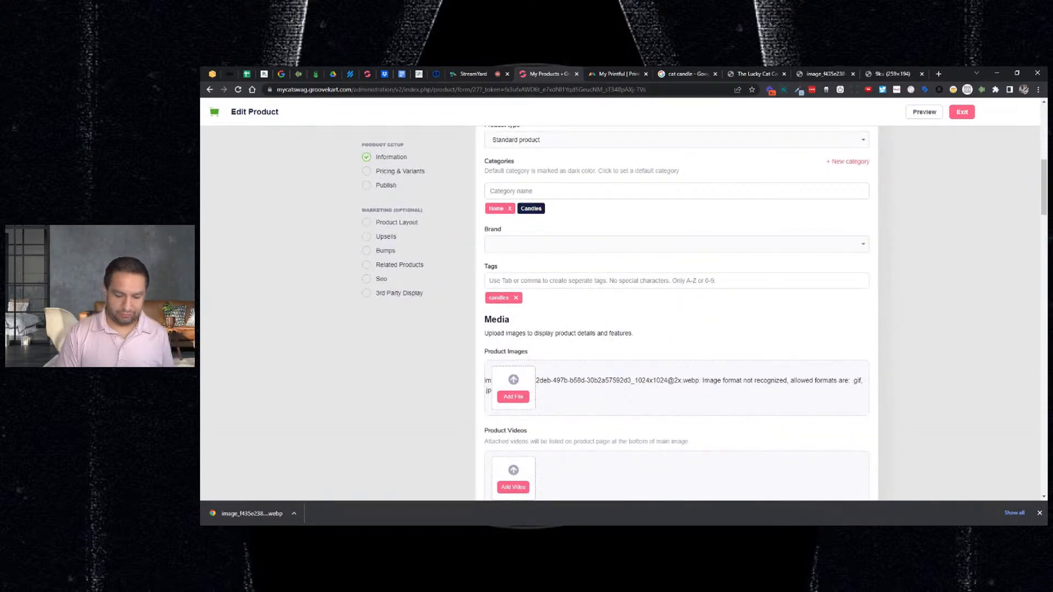
- Remove Home from the categories and add Best deals instead
left_click(562, 208)
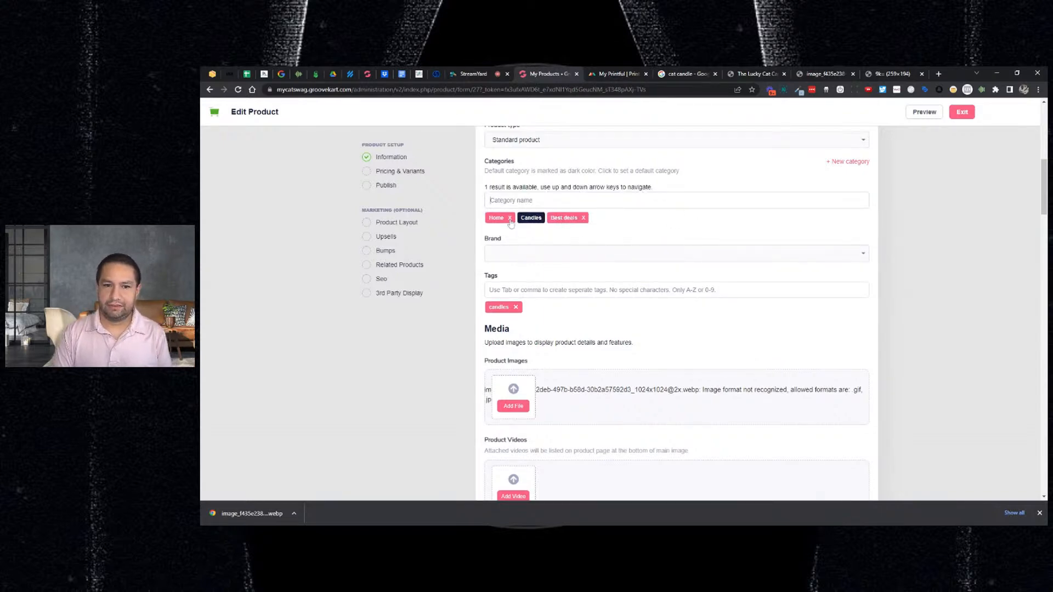
left_click(510, 209)
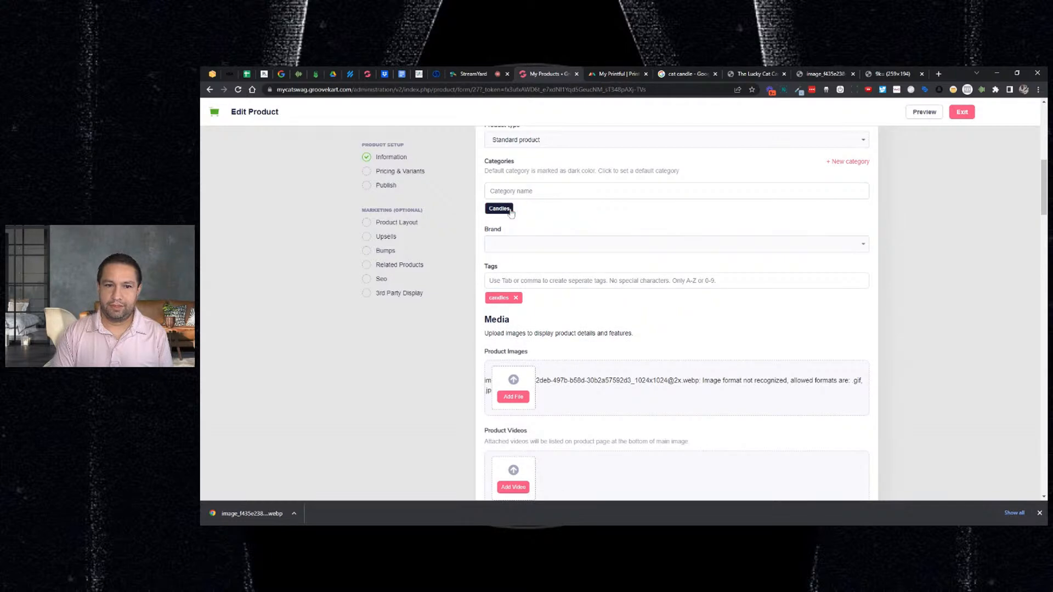
type("best")
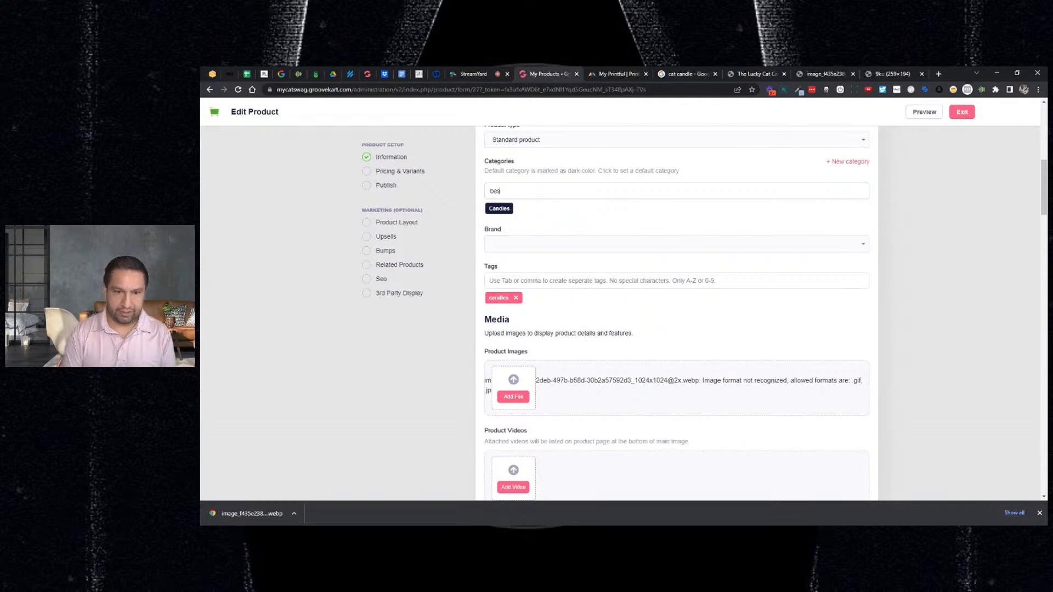
left_click(545, 211)
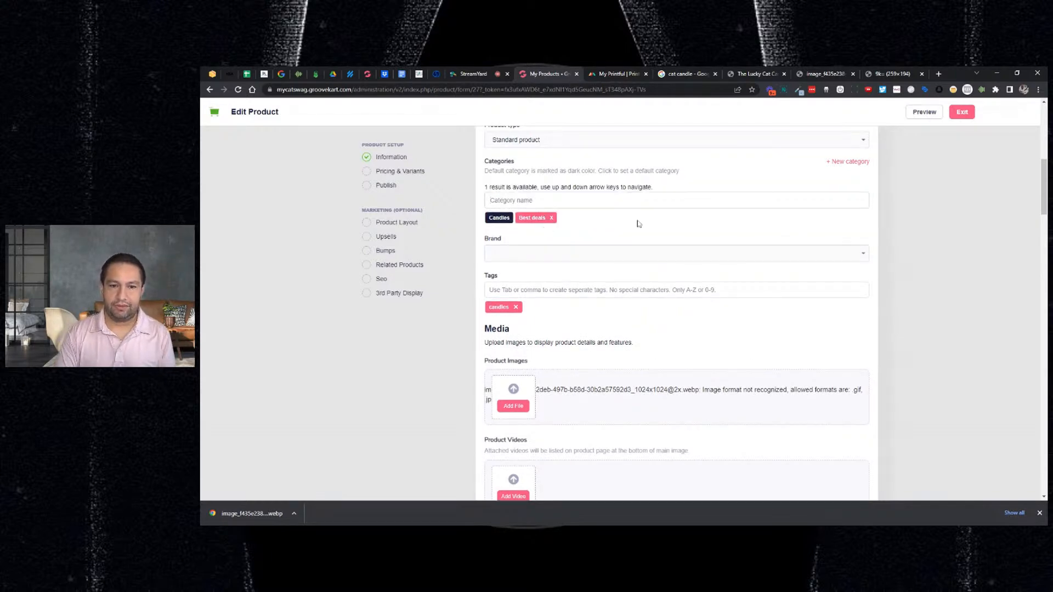
scroll(680, 226, "down", 5)
scroll(683, 250, "down", 5)
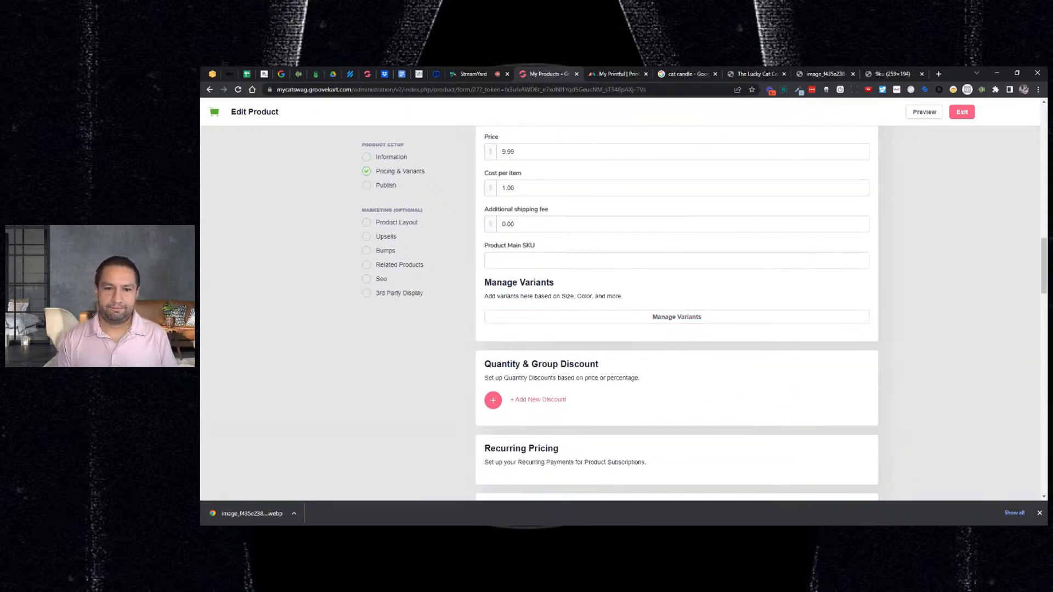
- Retry generating the Size variants, close the window after the error, and return to Product Dimensions
left_click(653, 317)
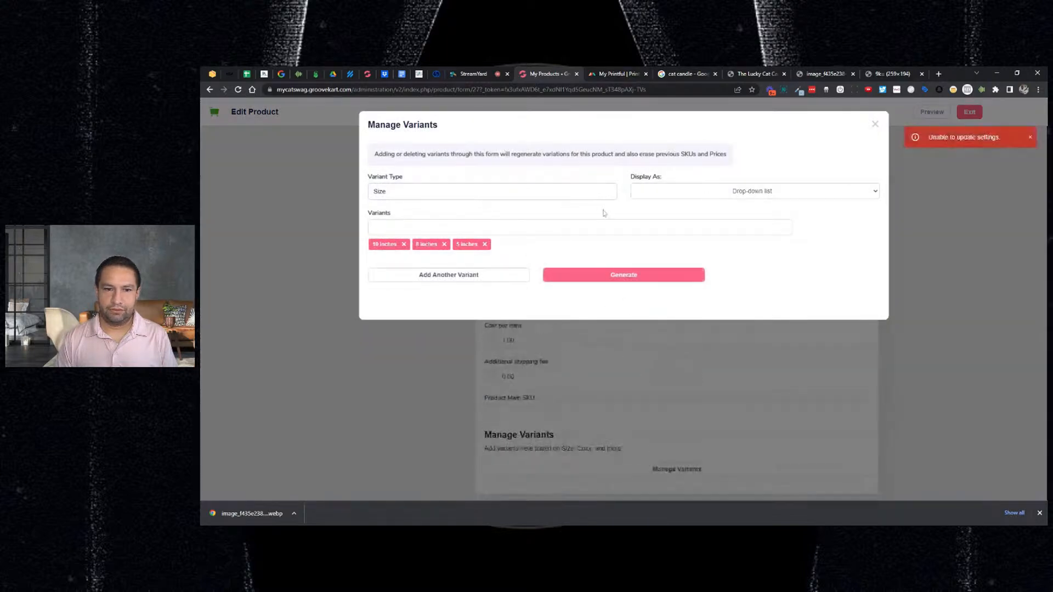
left_click(619, 227)
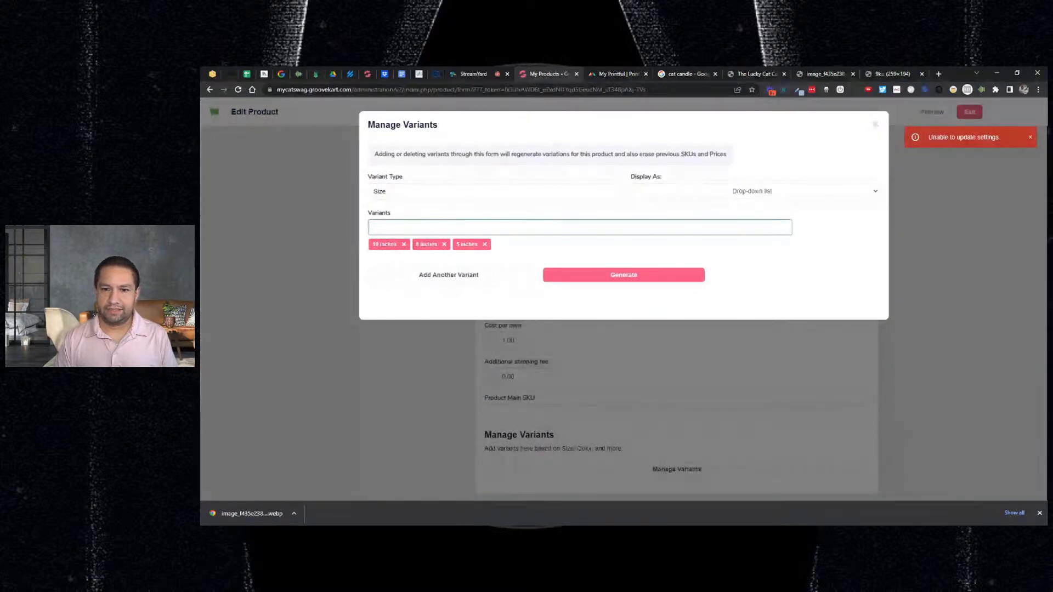
left_click(875, 124)
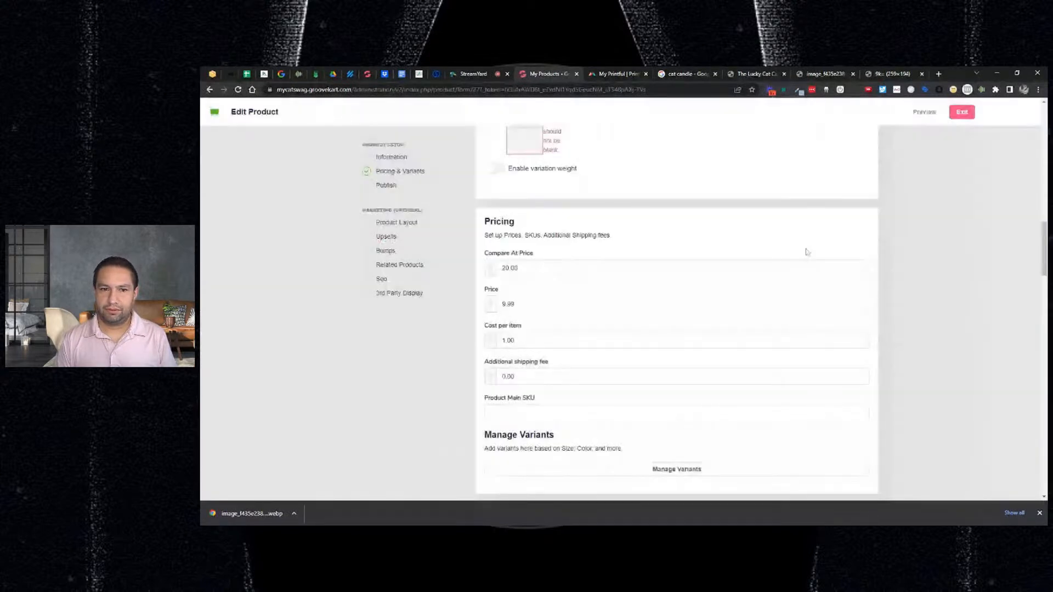
scroll(621, 271, "up", 3)
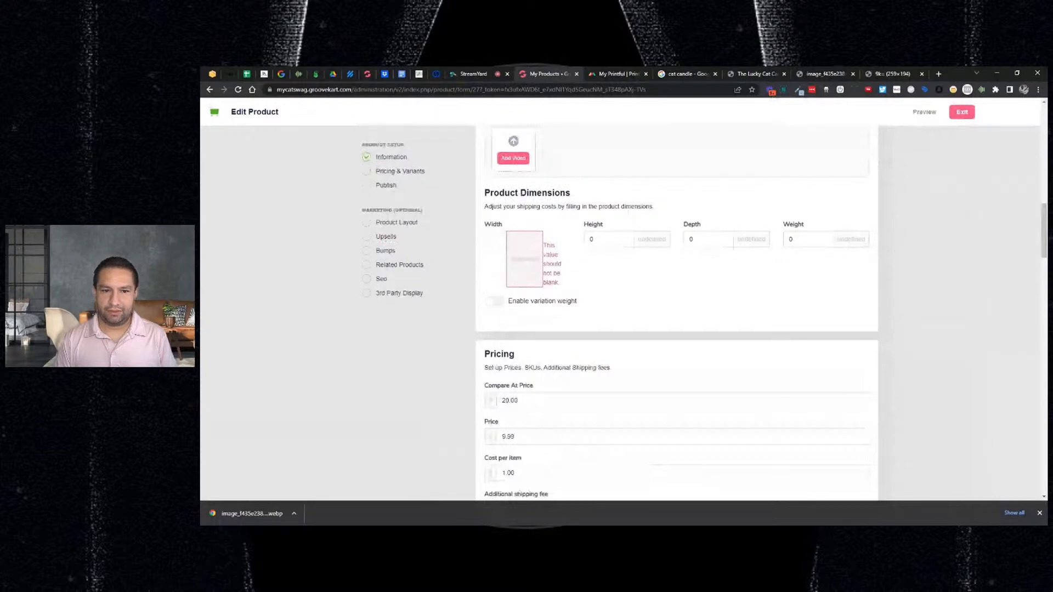
- Enter product dimensions: width 2, height 5, depth 1, weight 1
type("2")
key("Tab")
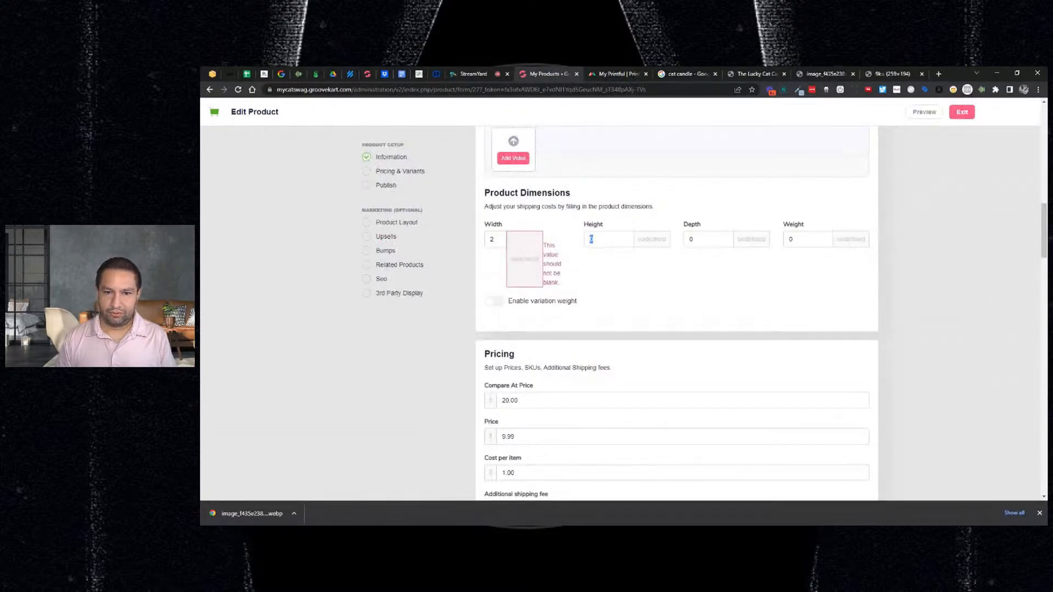
type("5")
key("Tab")
type("1")
key("Tab")
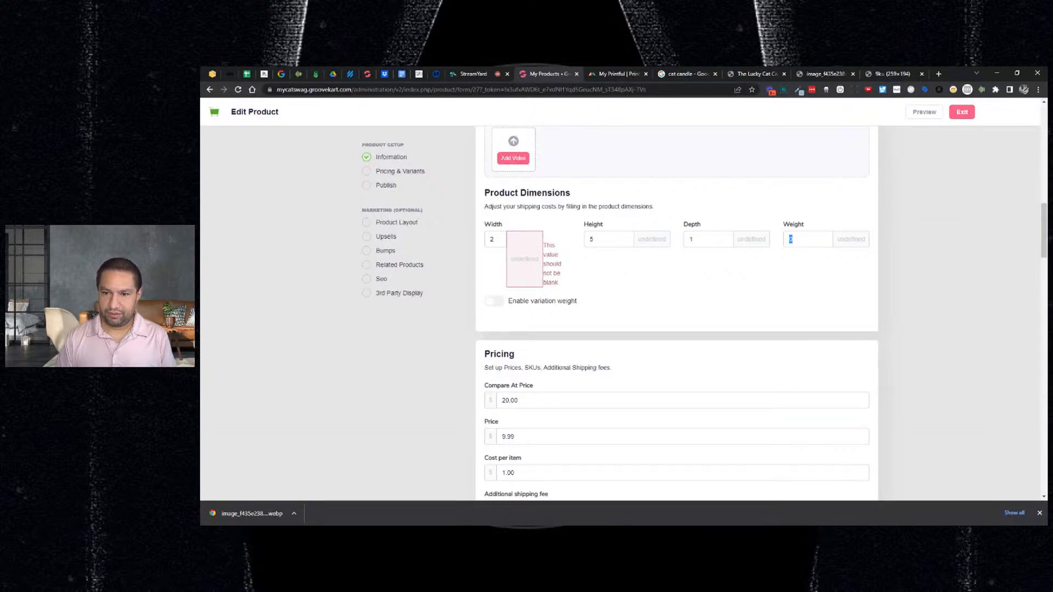
type("1")
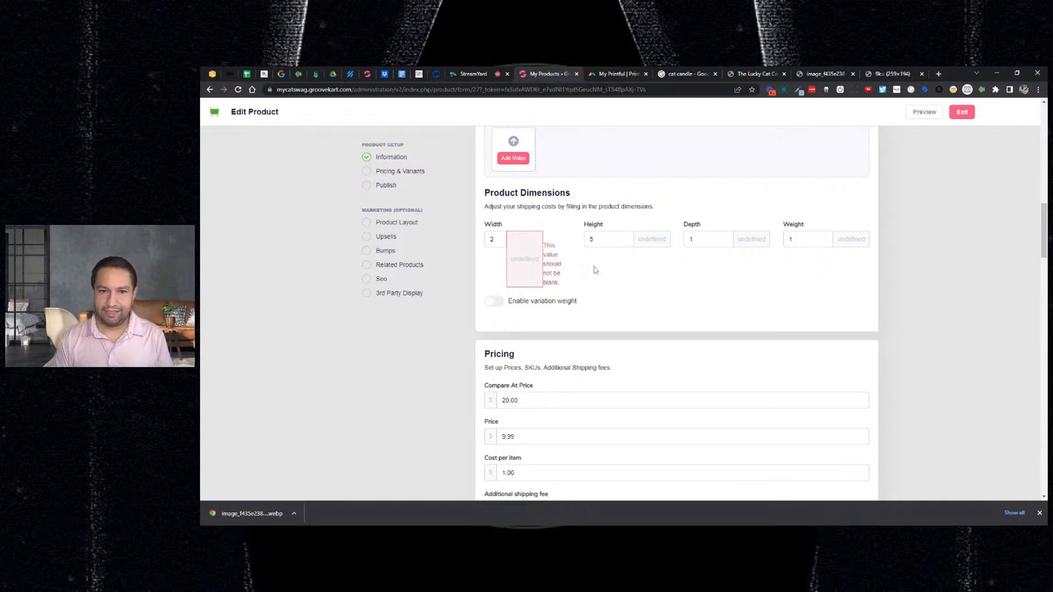
- Switch to the StreamYard live broadcast studio
scroll(535, 252, "down", 1)
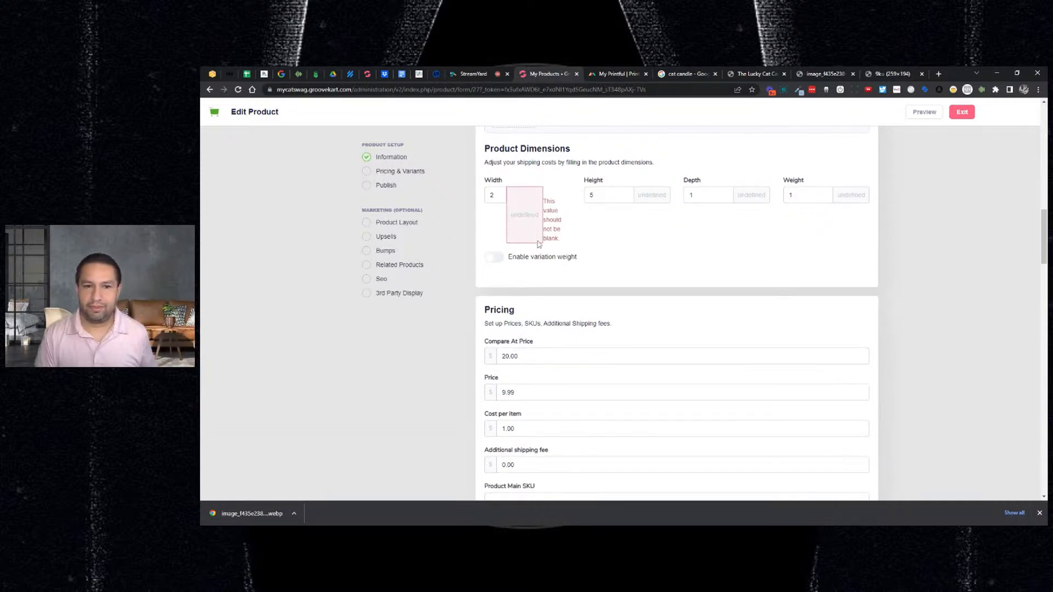
scroll(538, 246, "up", 1)
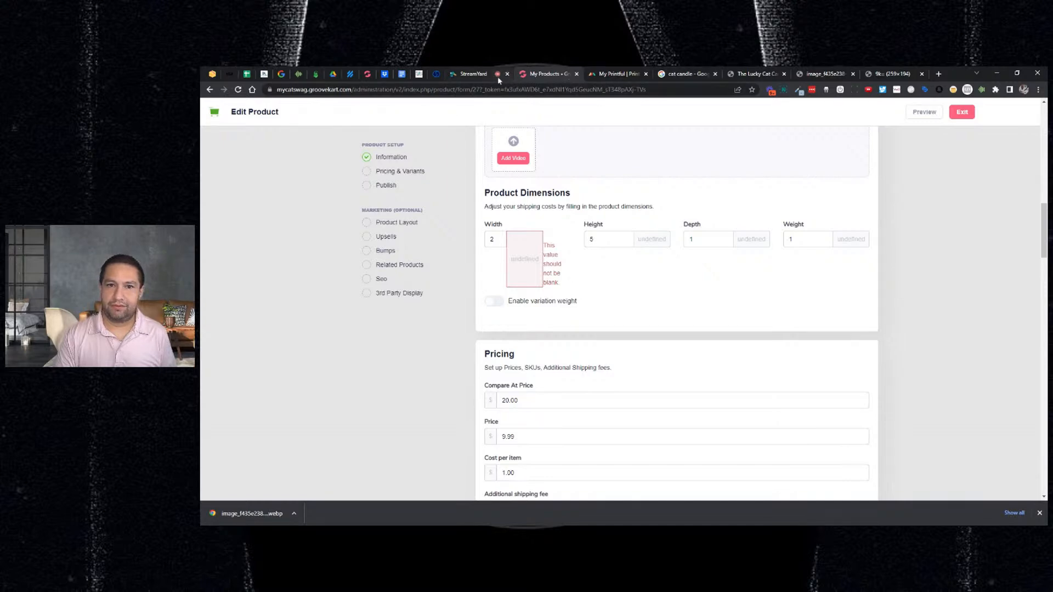
left_click(473, 73)
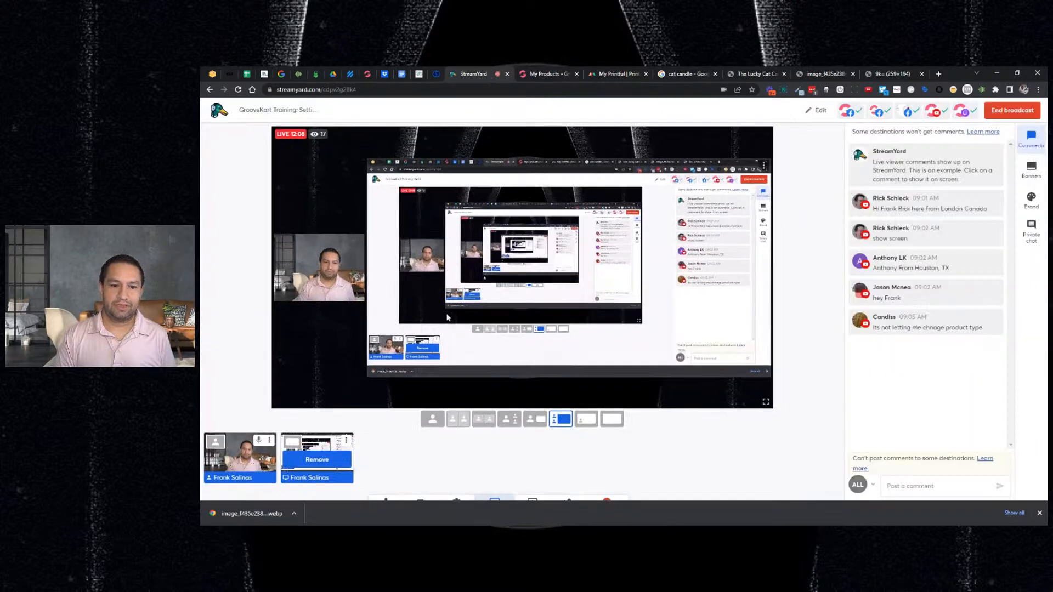
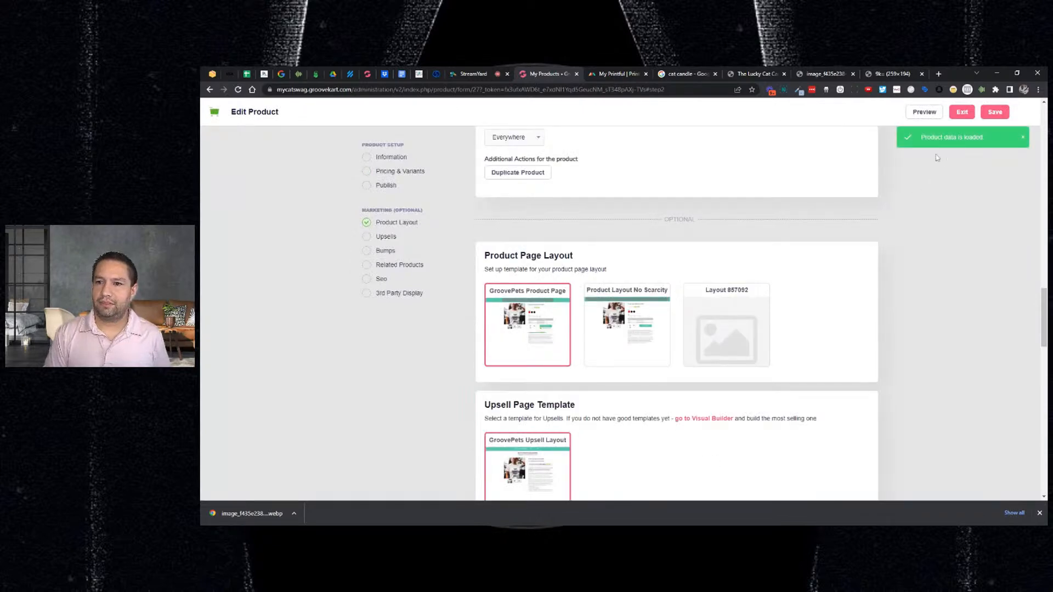
- Save the candle's Pricing & Variants step
left_click(987, 115)
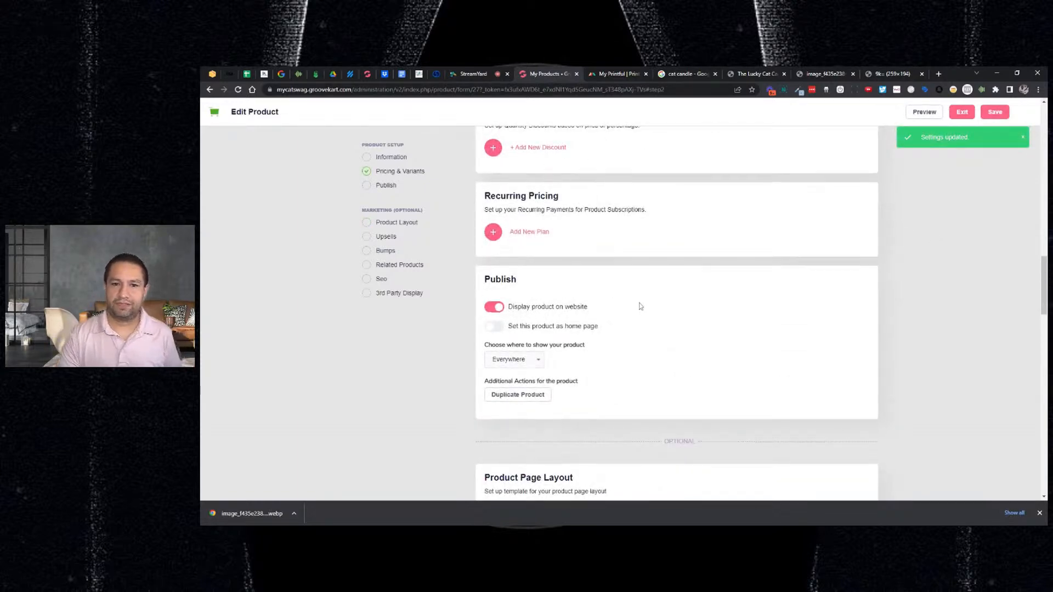
scroll(643, 299, "up", 3)
scroll(655, 272, "up", 8)
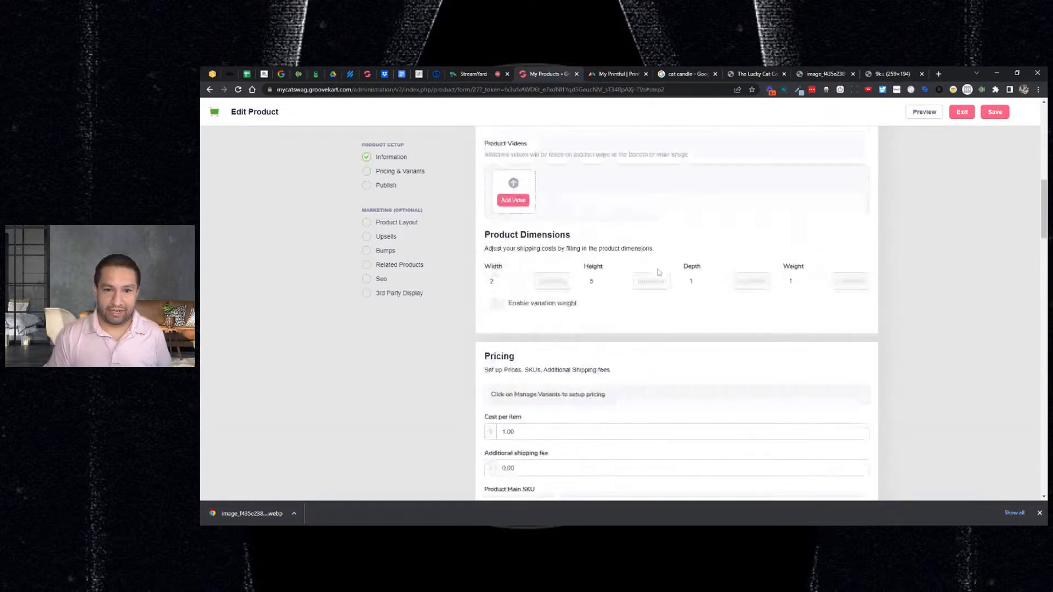
scroll(658, 273, "up", 2)
scroll(658, 272, "up", 2)
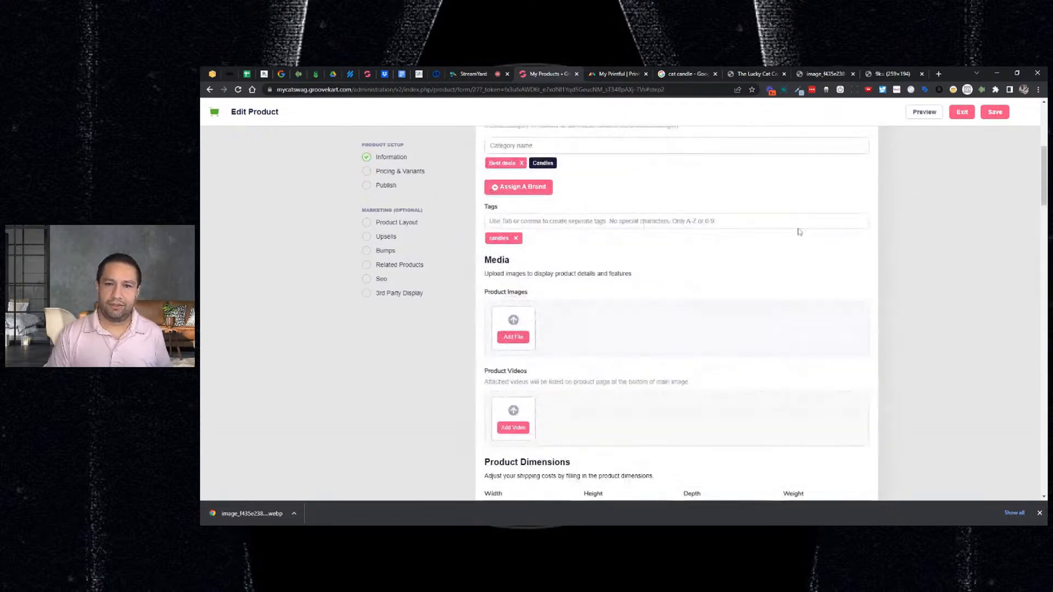
- Preview the candle on the storefront, then exit the product editor to the Dashboard
left_click(924, 112)
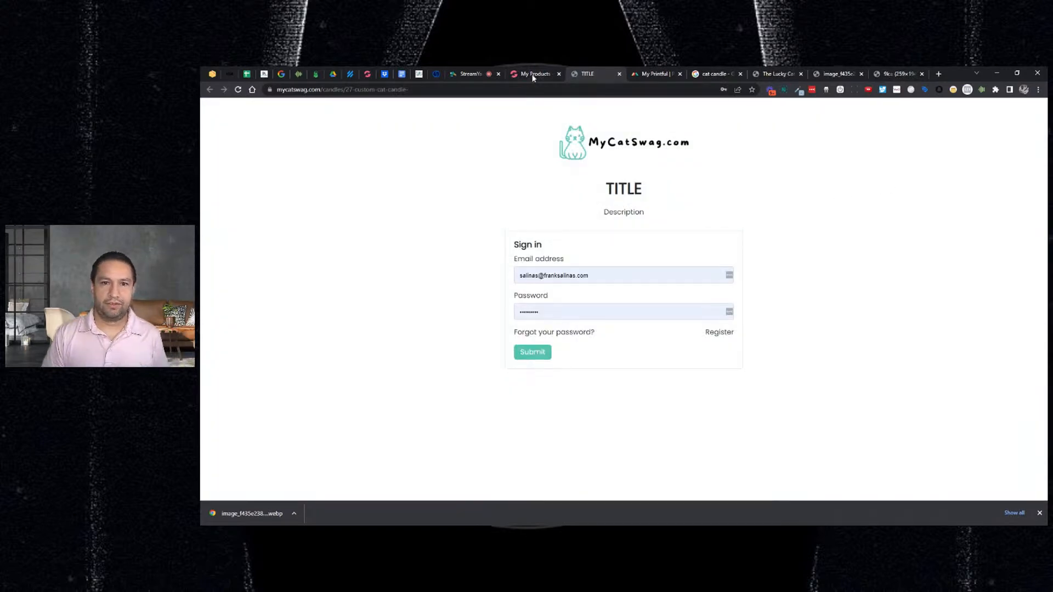
left_click(470, 73)
left_click(586, 73)
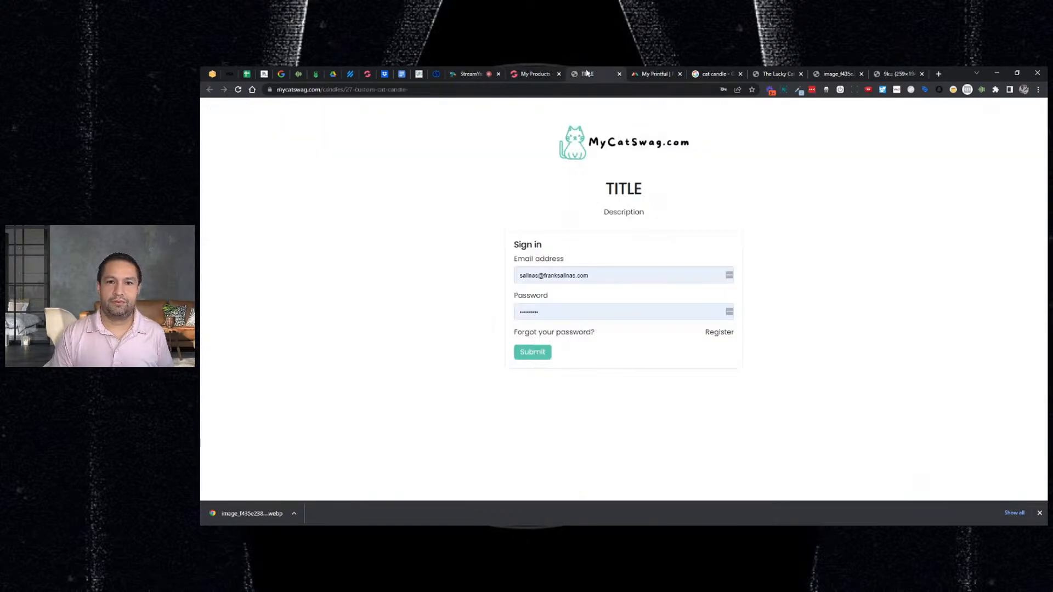
left_click(543, 78)
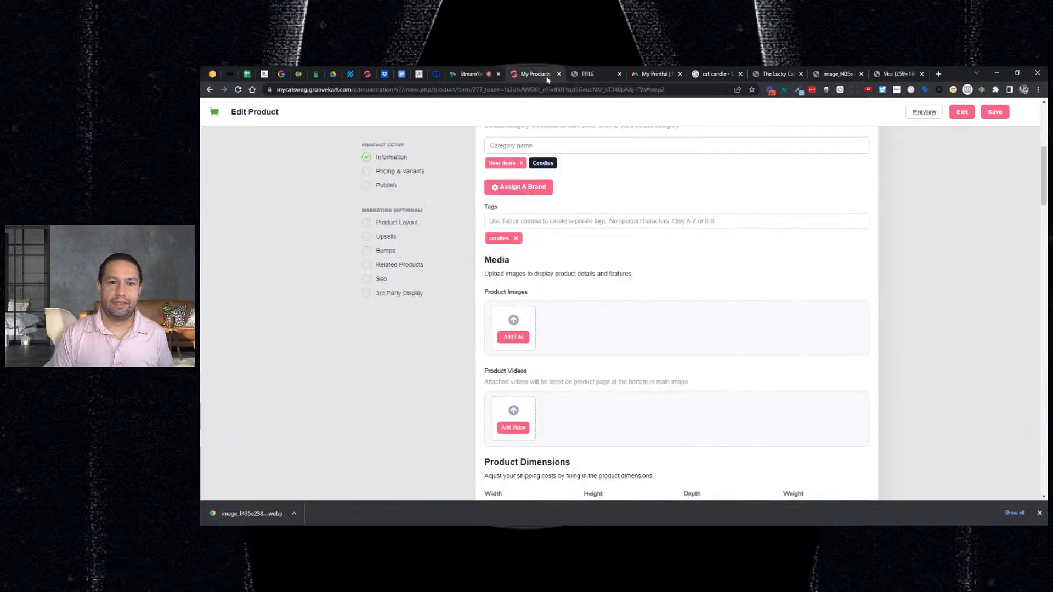
left_click(962, 113)
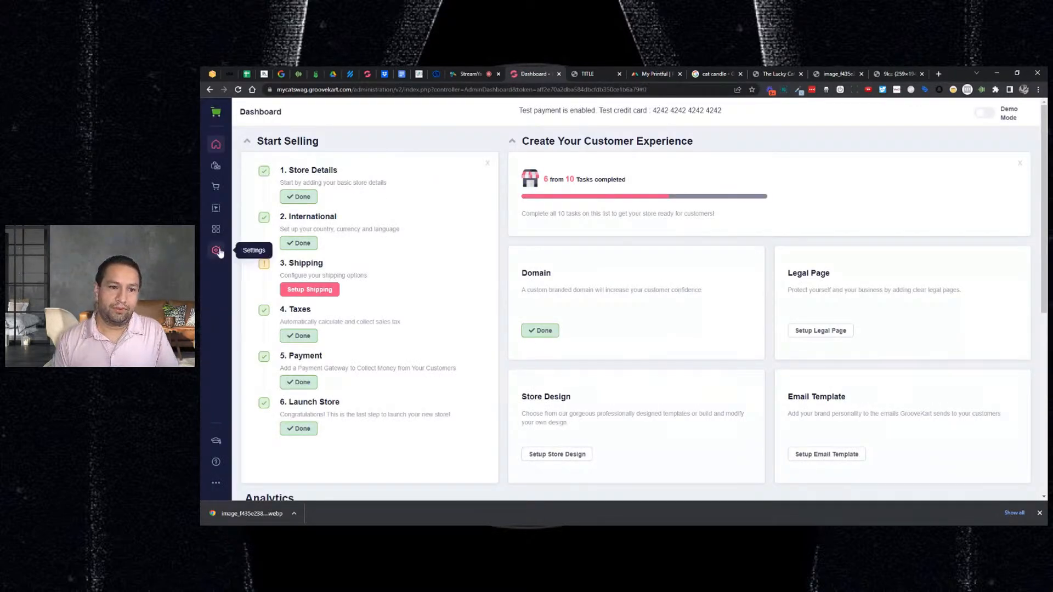
- In Store Access, uncheck Wholesale Customers, disable visitor registration, and save
left_click(217, 250)
left_click(284, 160)
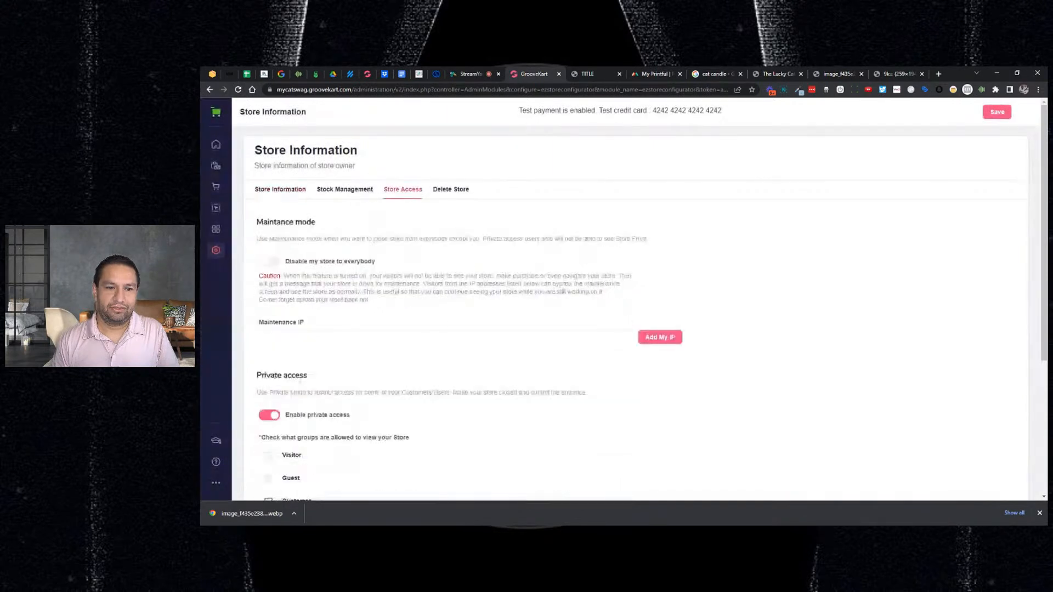
scroll(270, 401, "down", 3)
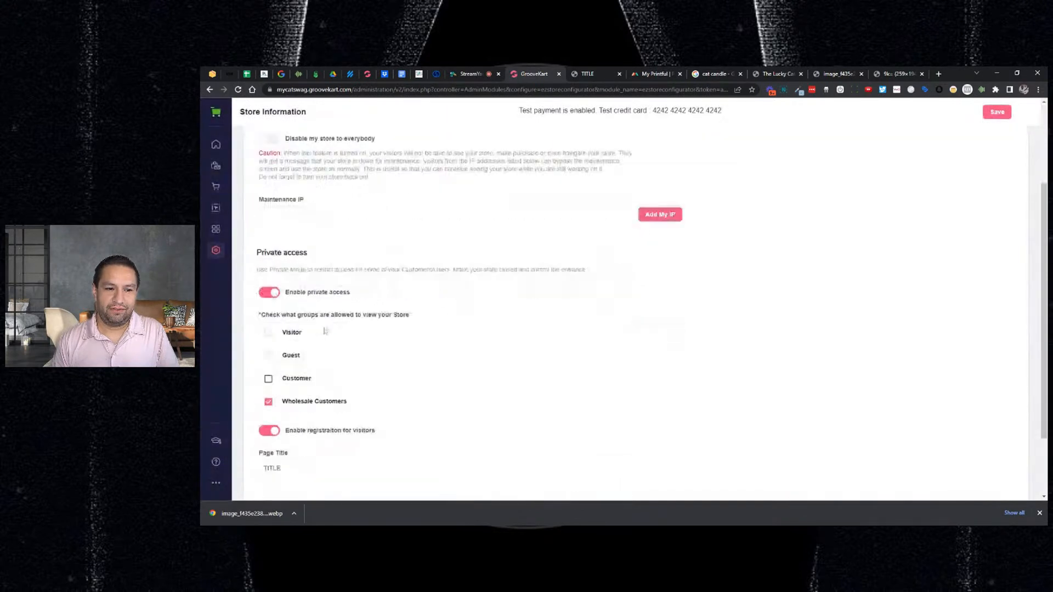
left_click(269, 393)
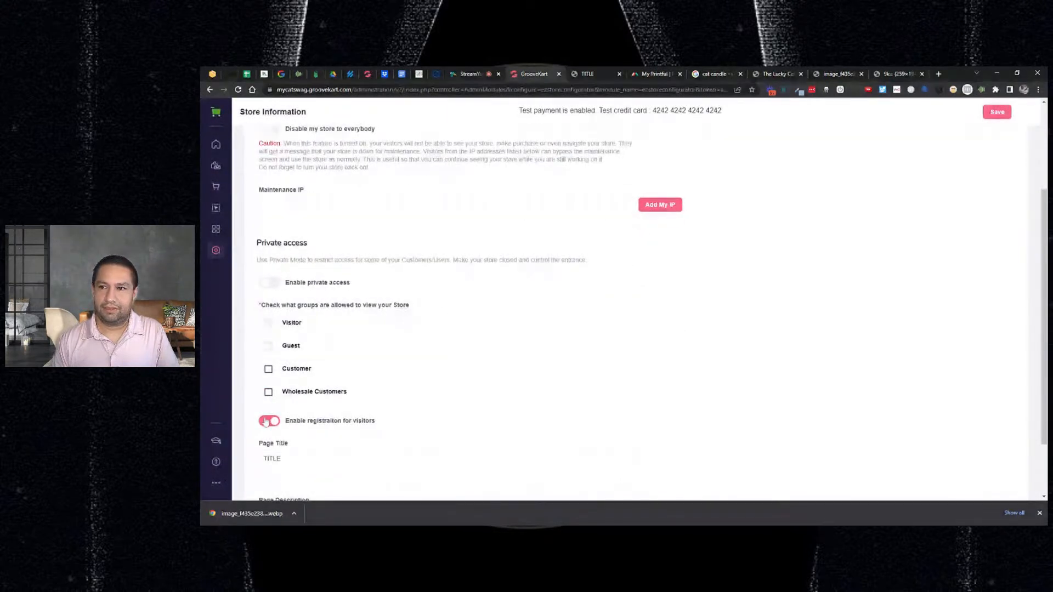
left_click(267, 421)
left_click(988, 116)
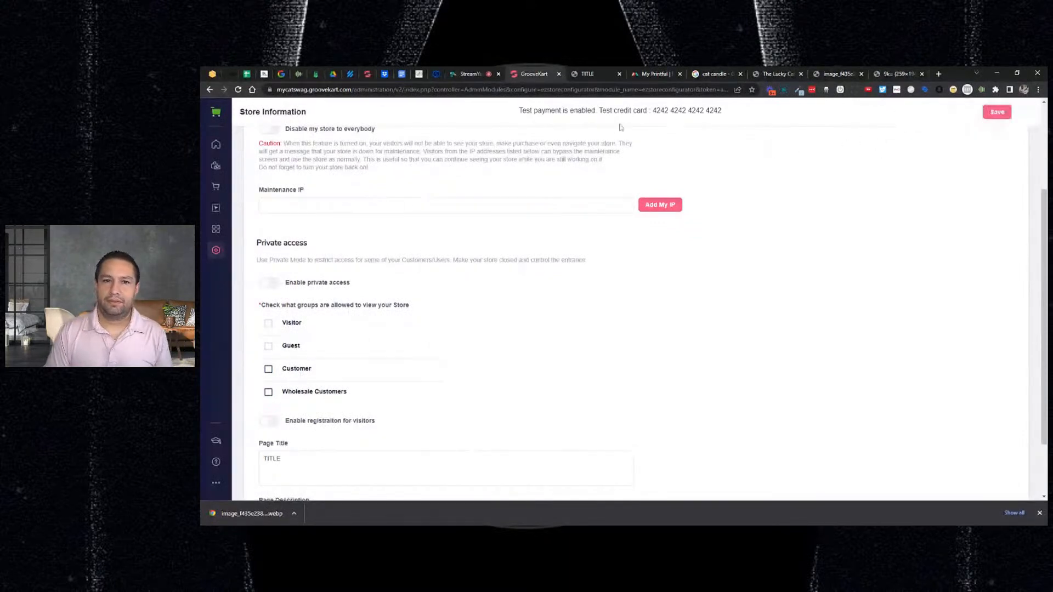
left_click(588, 76)
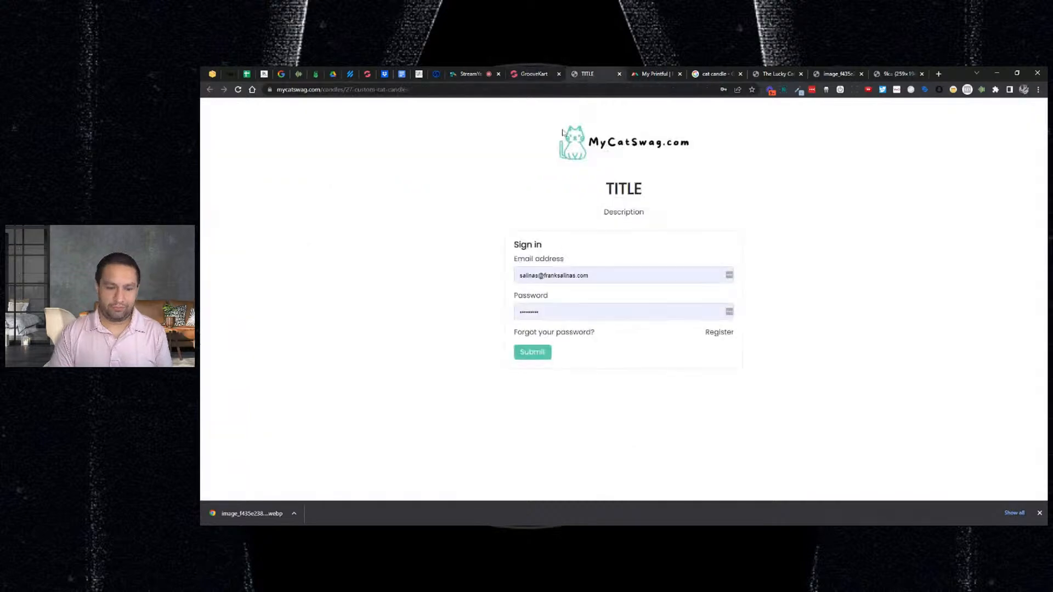
- Reload the storefront to show the public Custom Cat Candle page
key("F5")
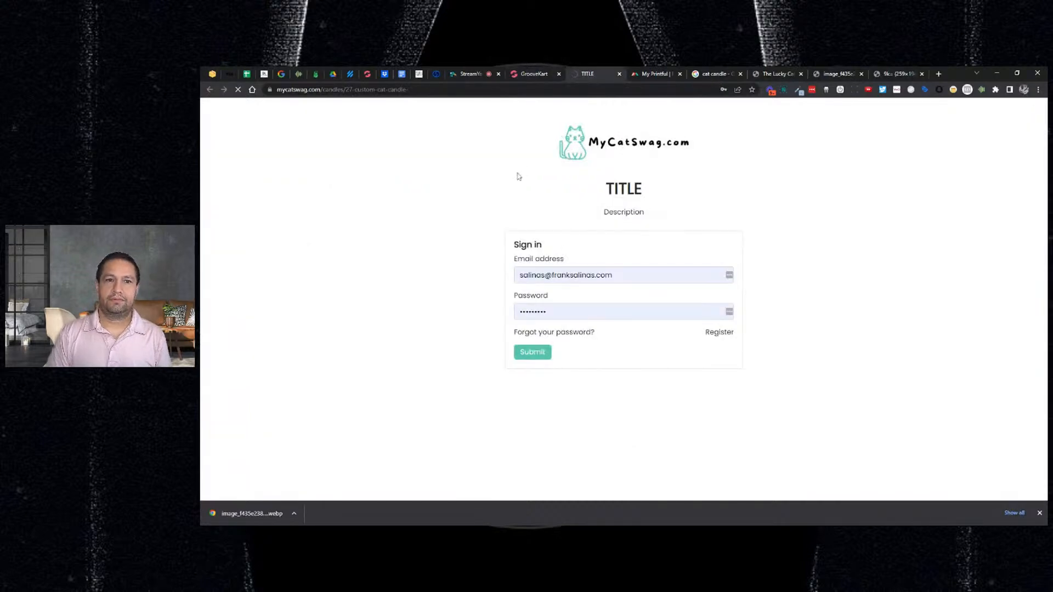
scroll(707, 215, "down", 2)
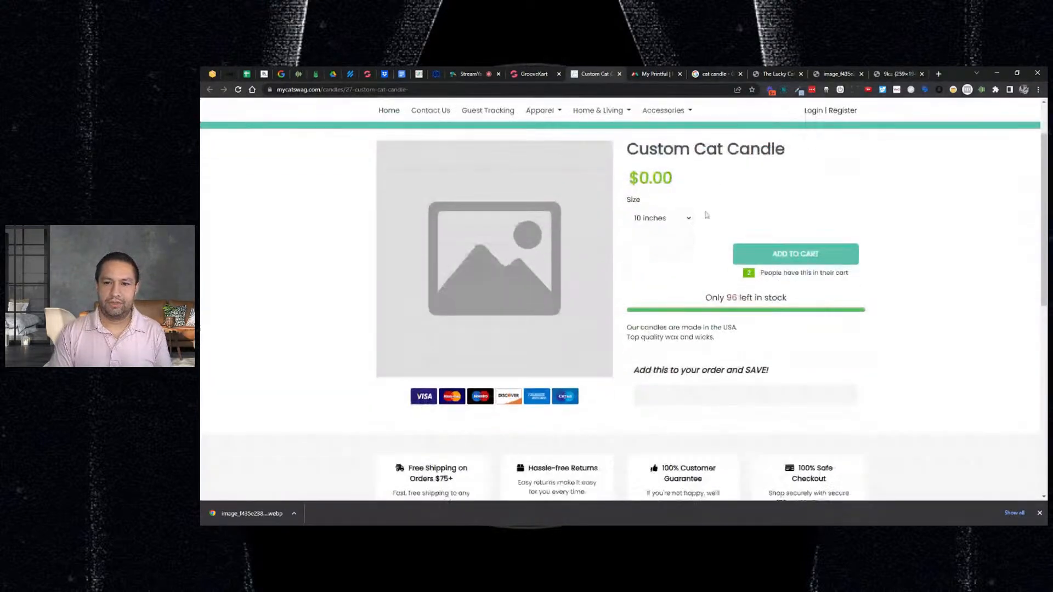
scroll(603, 224, "up", 2)
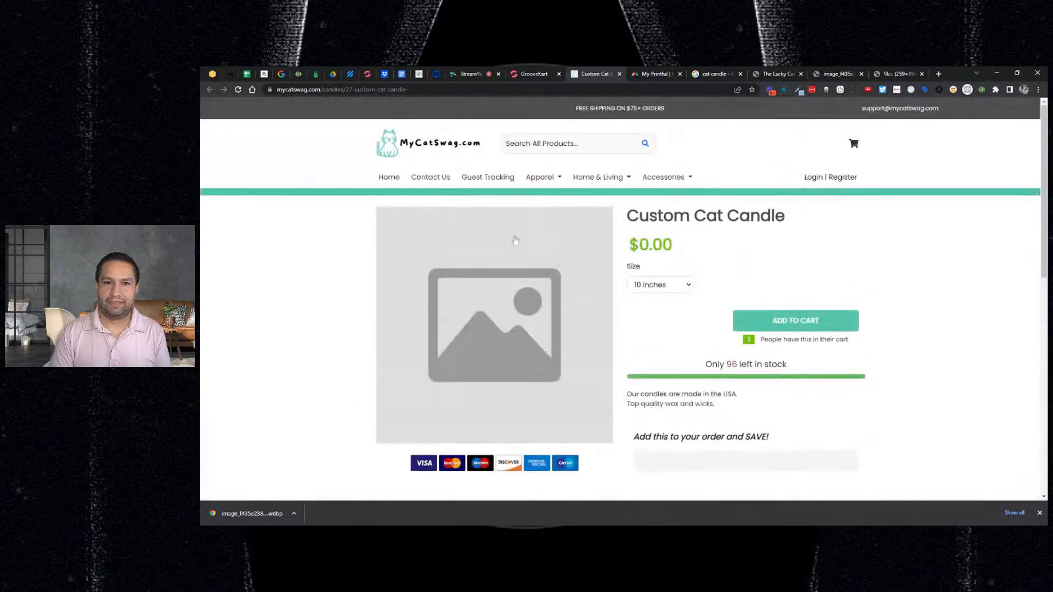
- Open Custom Cat Candle for editing from the My Products list
left_click(530, 74)
mouse_move(222, 172)
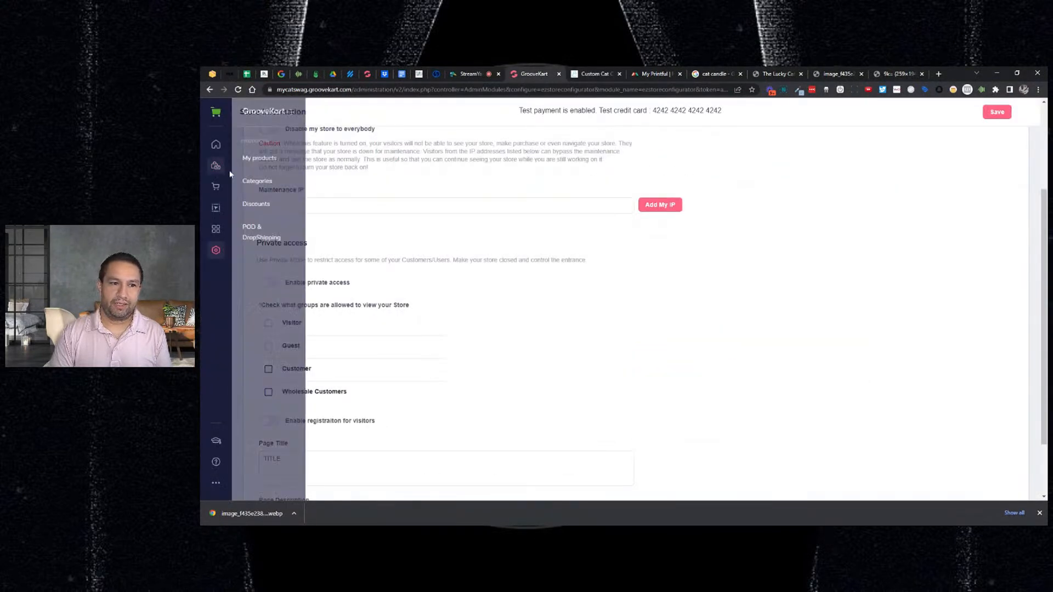
left_click(261, 161)
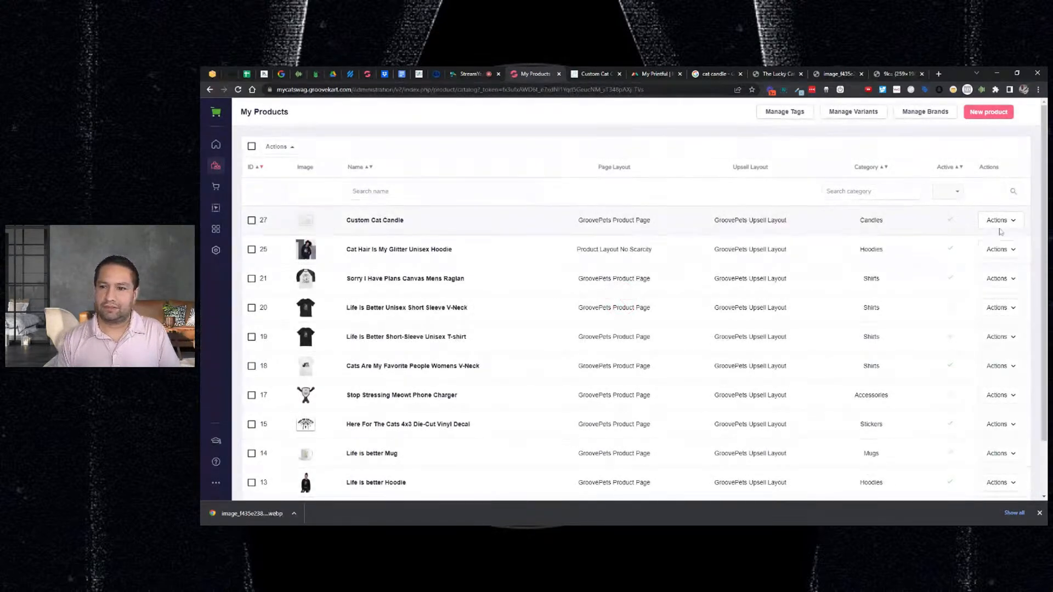
left_click(999, 222)
left_click(967, 257)
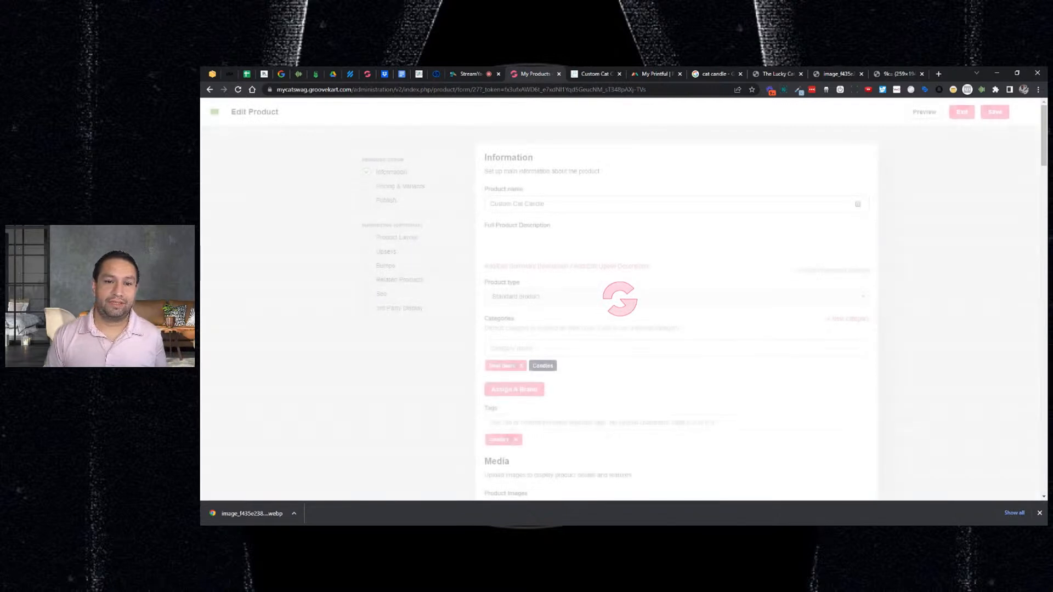
- Try adding the downloaded .webp cat image to the candle's Product Images
scroll(698, 232, "down", 6)
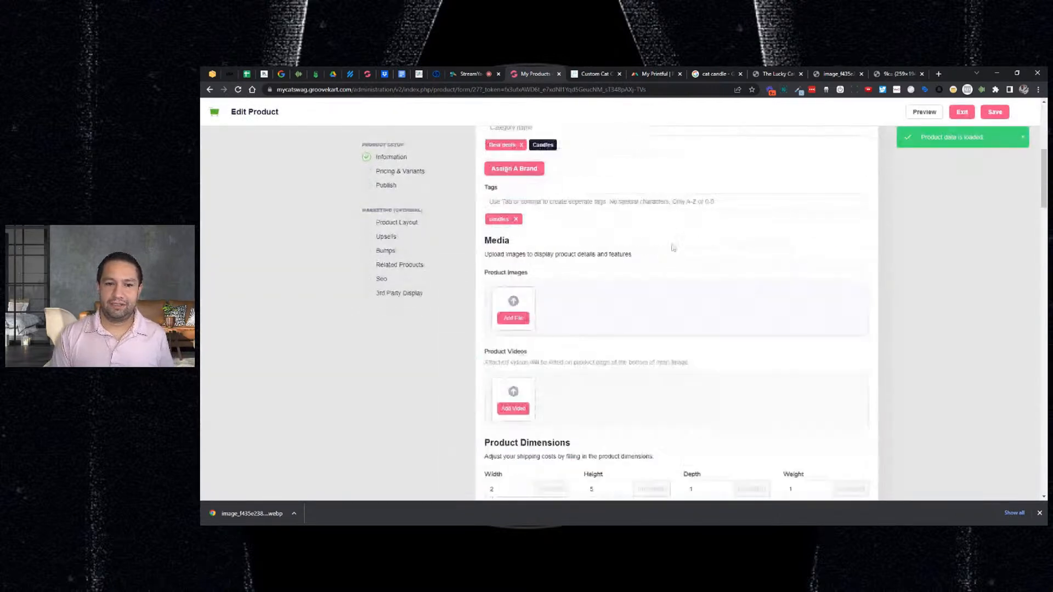
left_click(511, 268)
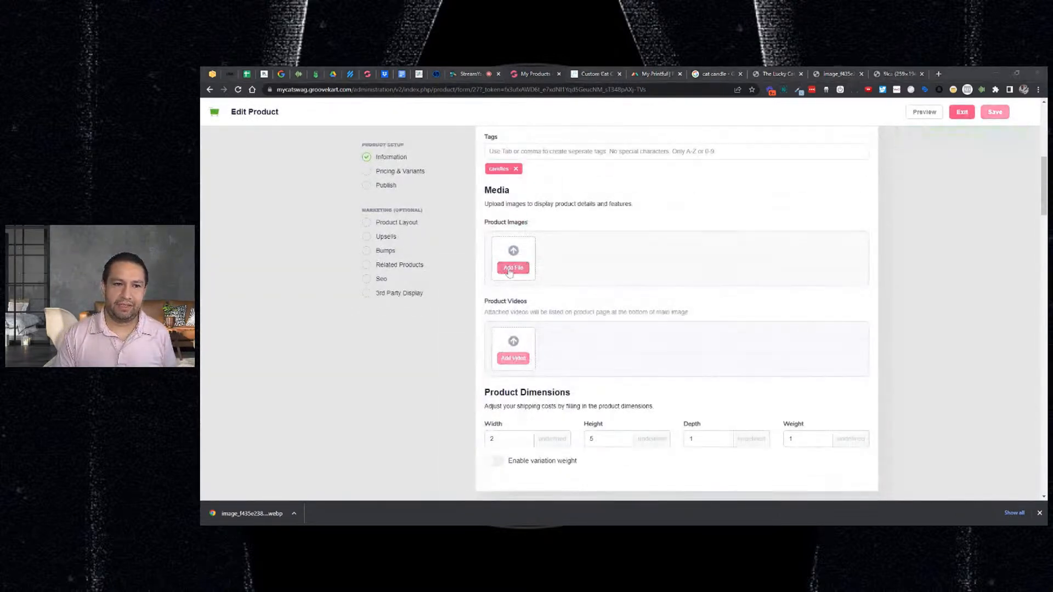
double_click(400, 205)
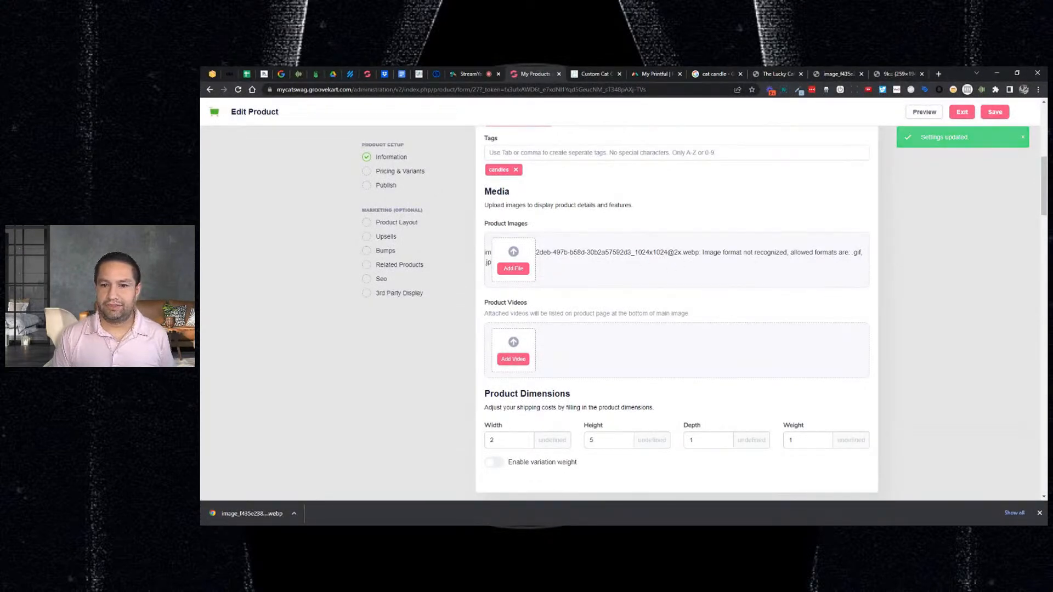
- Convert the pink cat WebP image to PNG on webptopng.com and download it
left_click(888, 73)
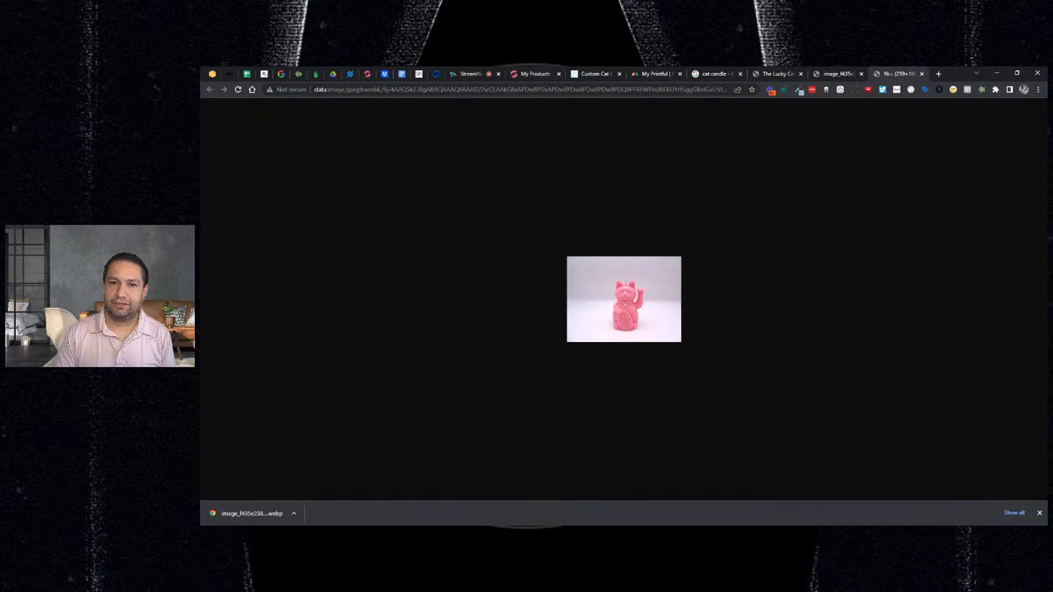
left_click(666, 89)
type("webptopng.com")
key("Return")
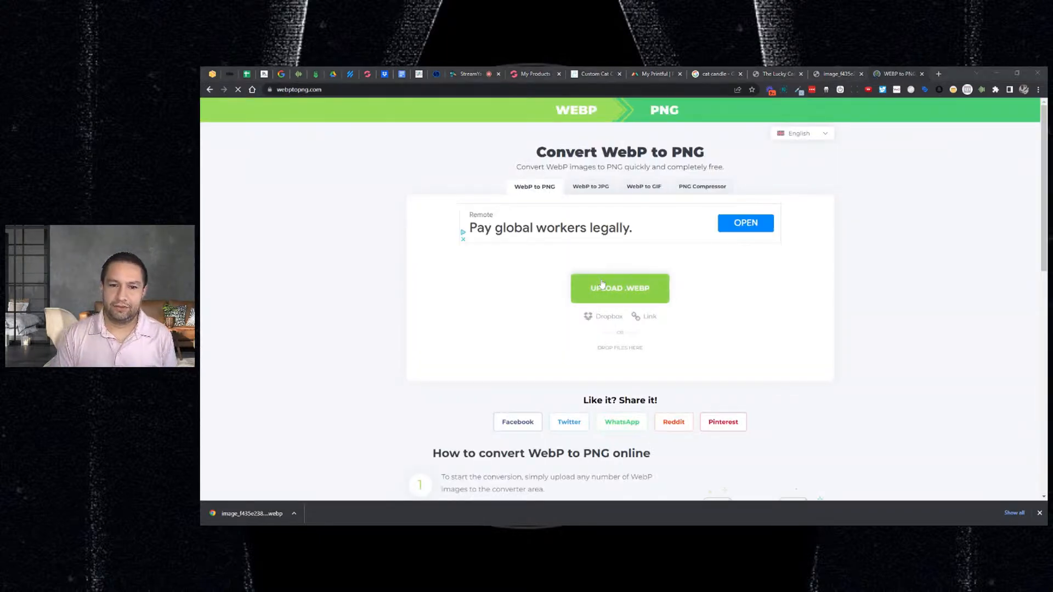
left_click(602, 285)
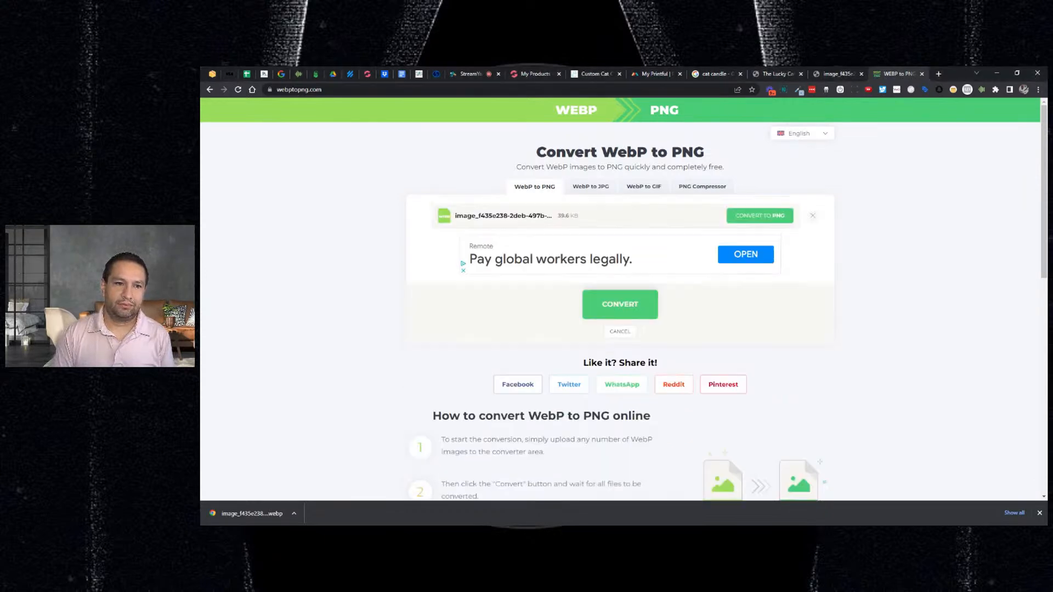
left_click(743, 226)
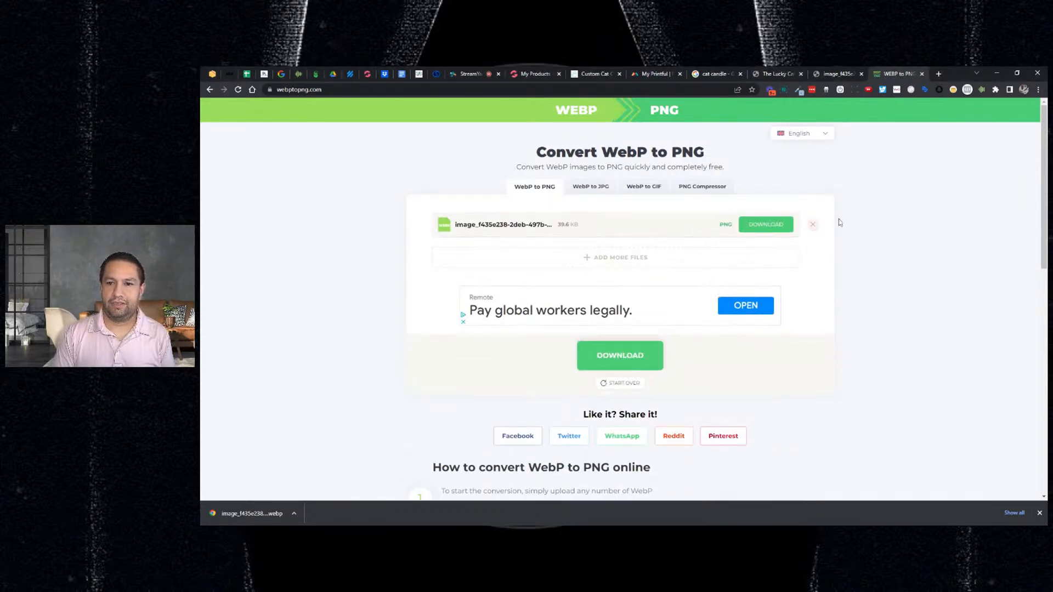
left_click(766, 224)
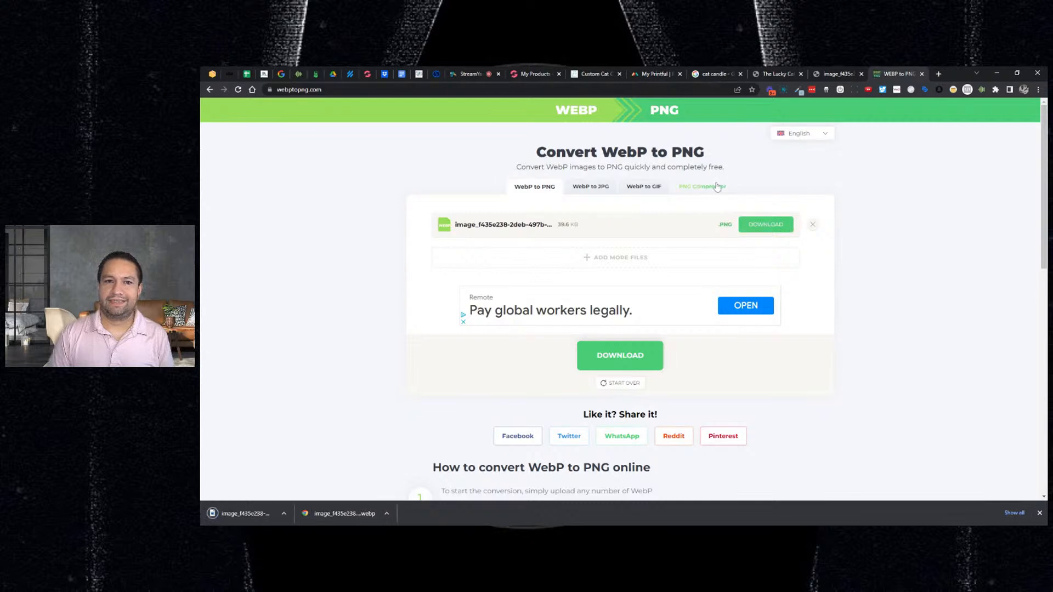
left_click(532, 74)
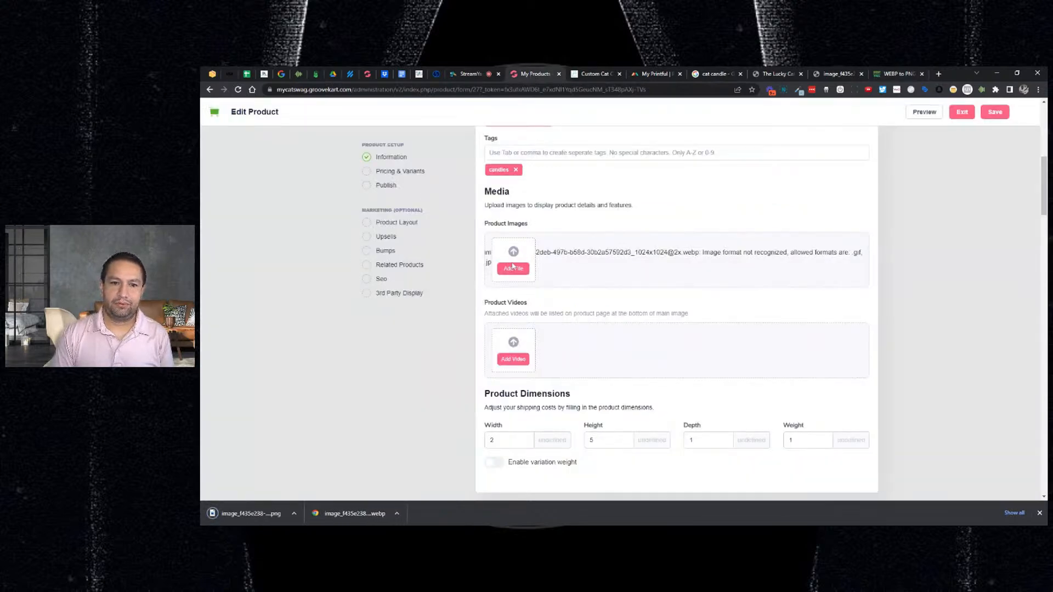
- Upload the converted pink cat PNG as the candle's product image and save
left_click(510, 269)
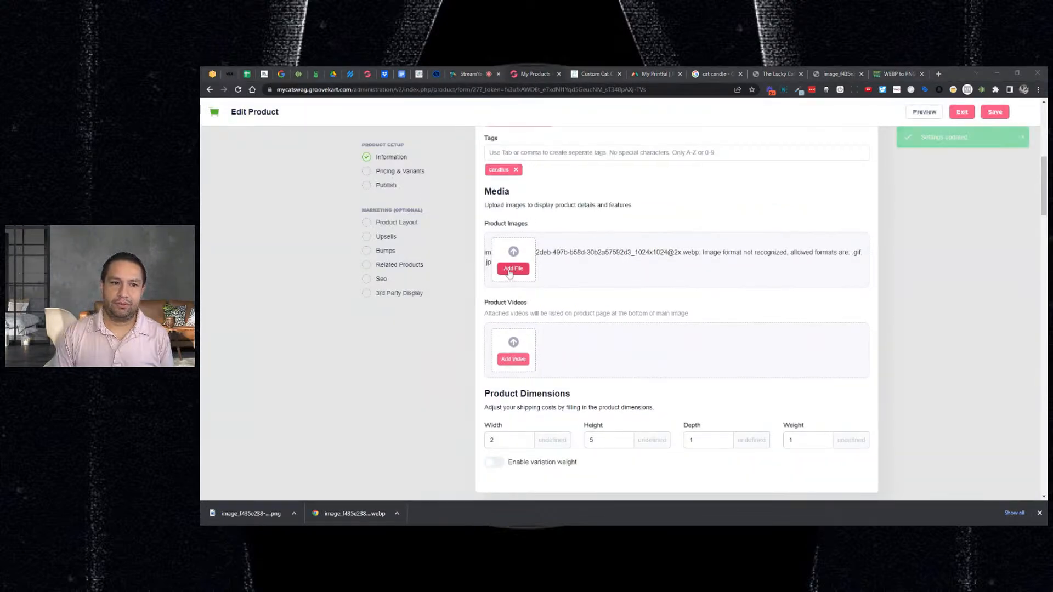
double_click(612, 258)
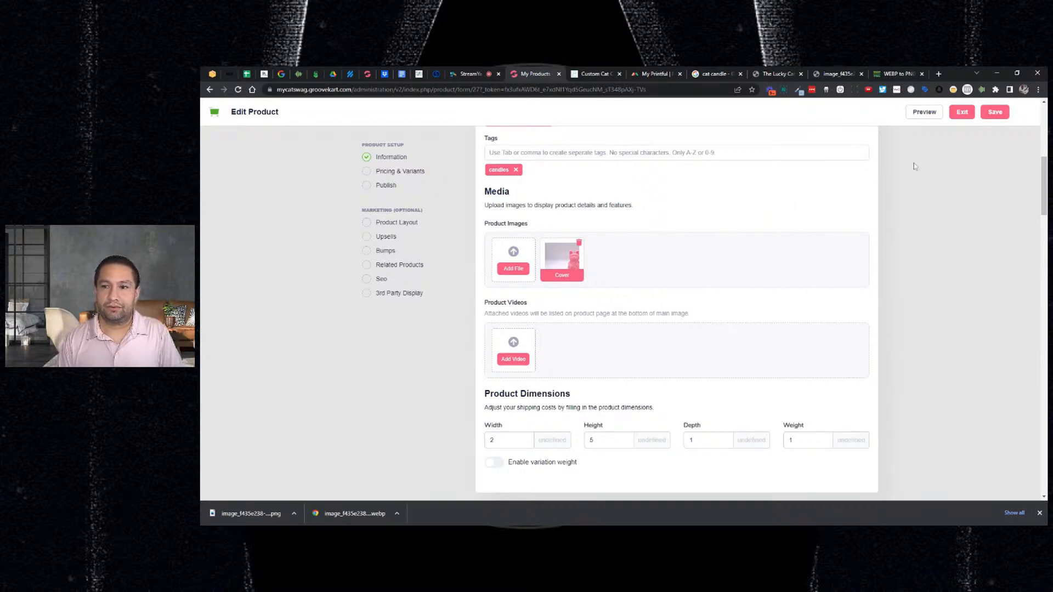
left_click(988, 116)
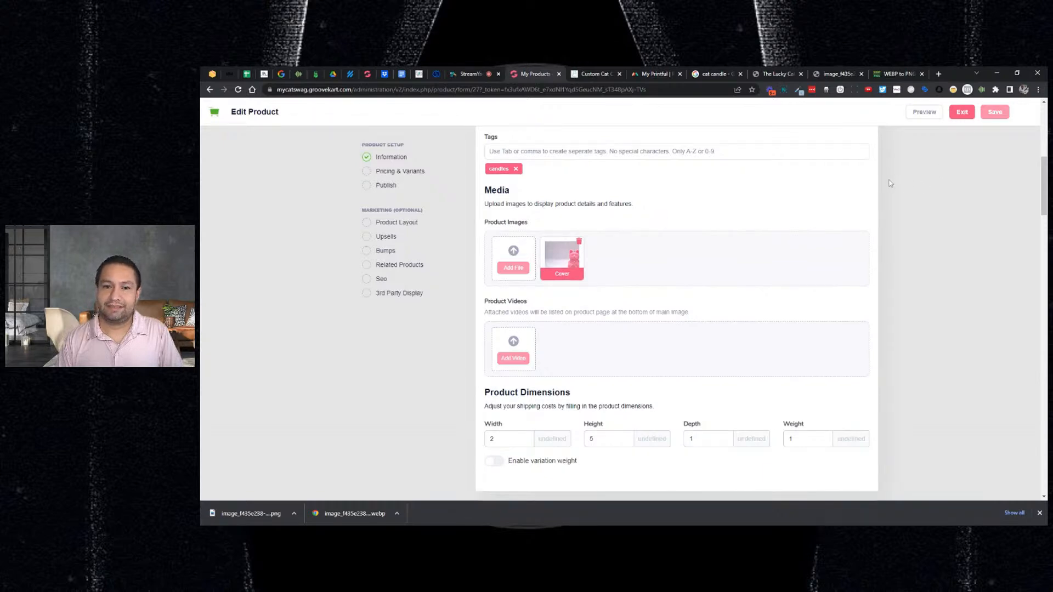
- Preview the live Custom Cat Candle page showing $0.00, then scroll the editor to Manage Variants
left_click(923, 113)
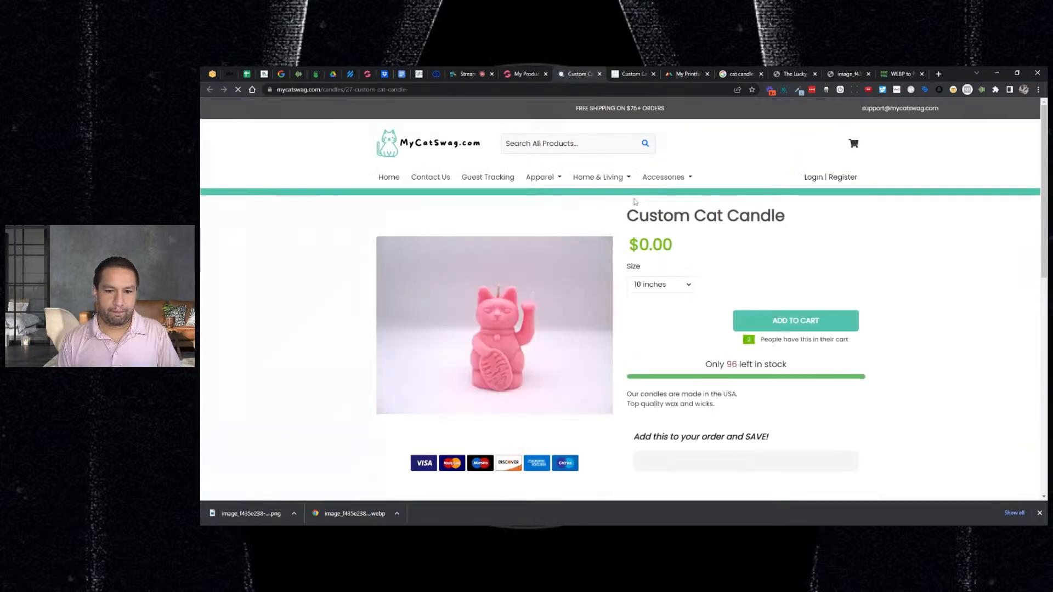
scroll(783, 232, "down", 2)
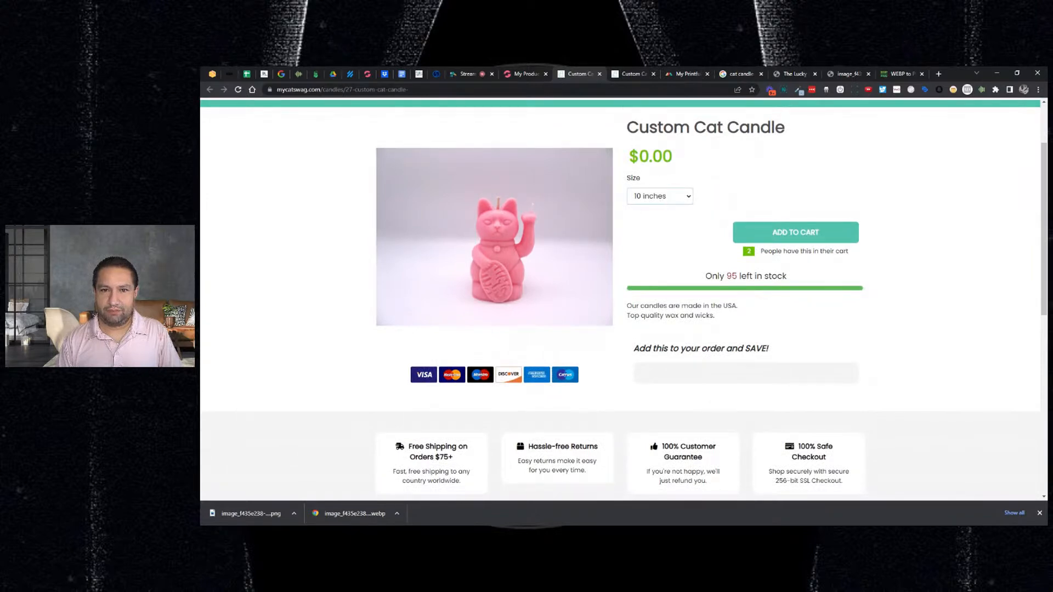
left_click(534, 77)
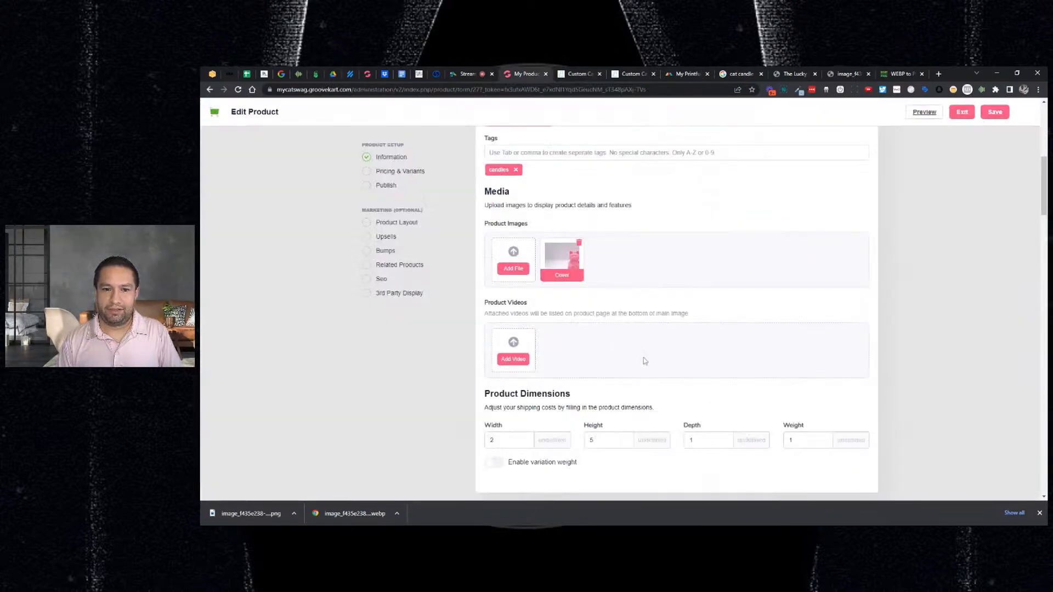
scroll(645, 361, "down", 3)
scroll(644, 361, "down", 4)
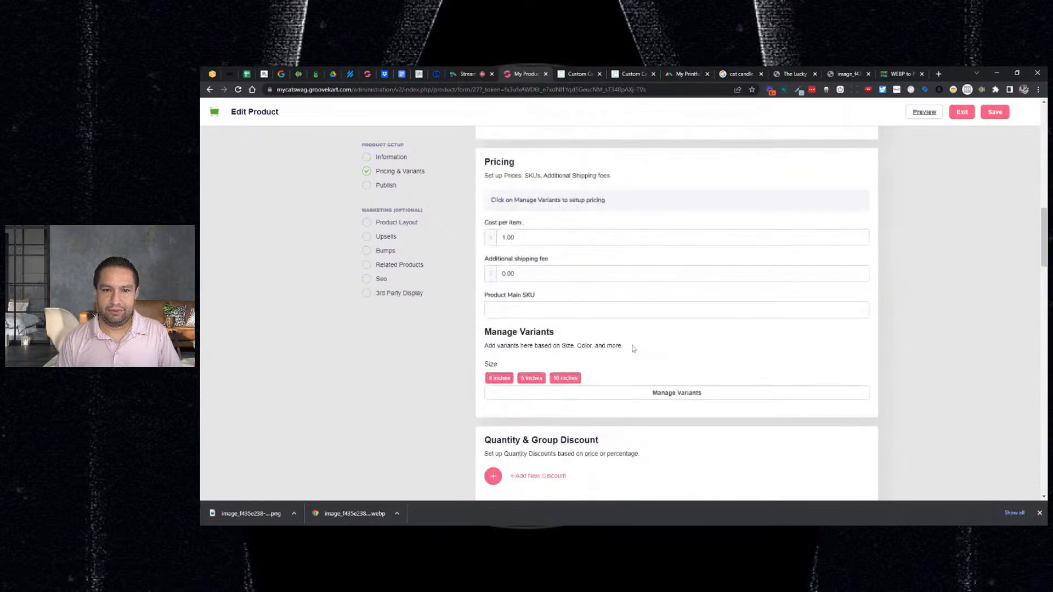
scroll(600, 236, "up", 6)
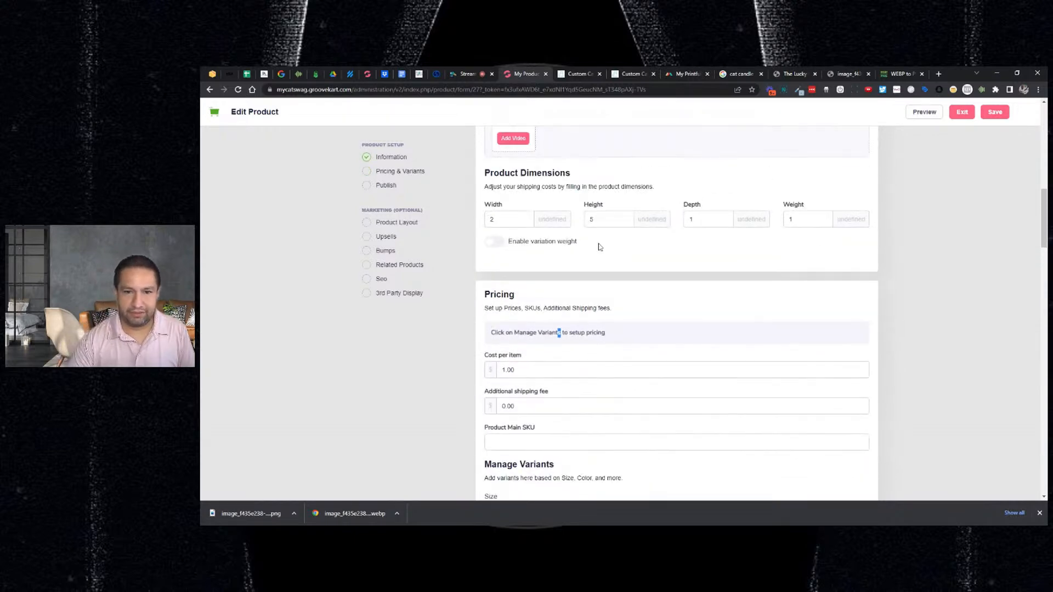
scroll(605, 249, "down", 7)
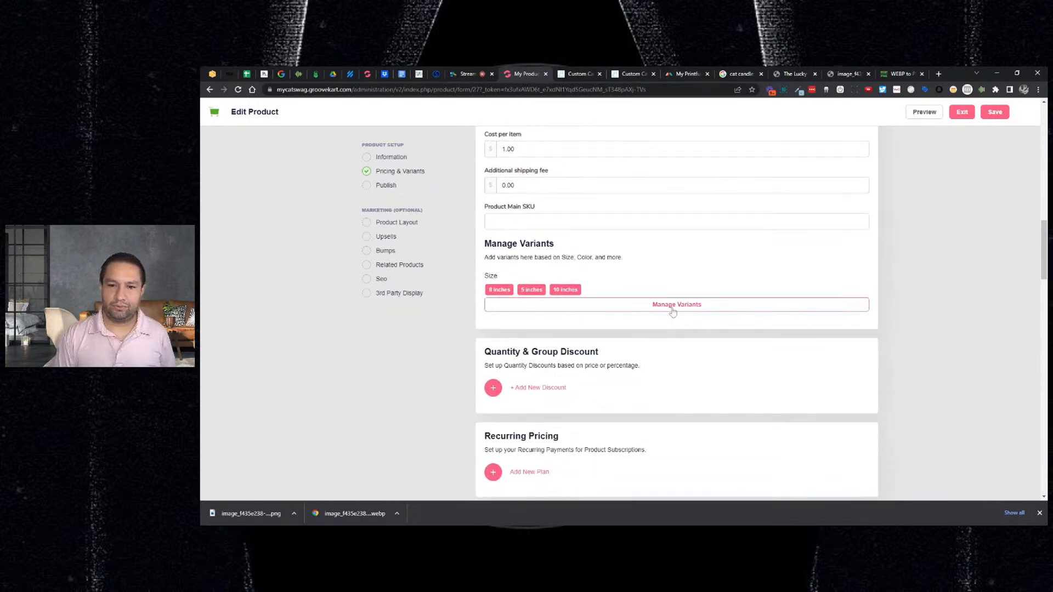
- In Manage Variants, set selling prices 10, 8 and 5 for the 10, 8 and 5 inch sizes
left_click(672, 310)
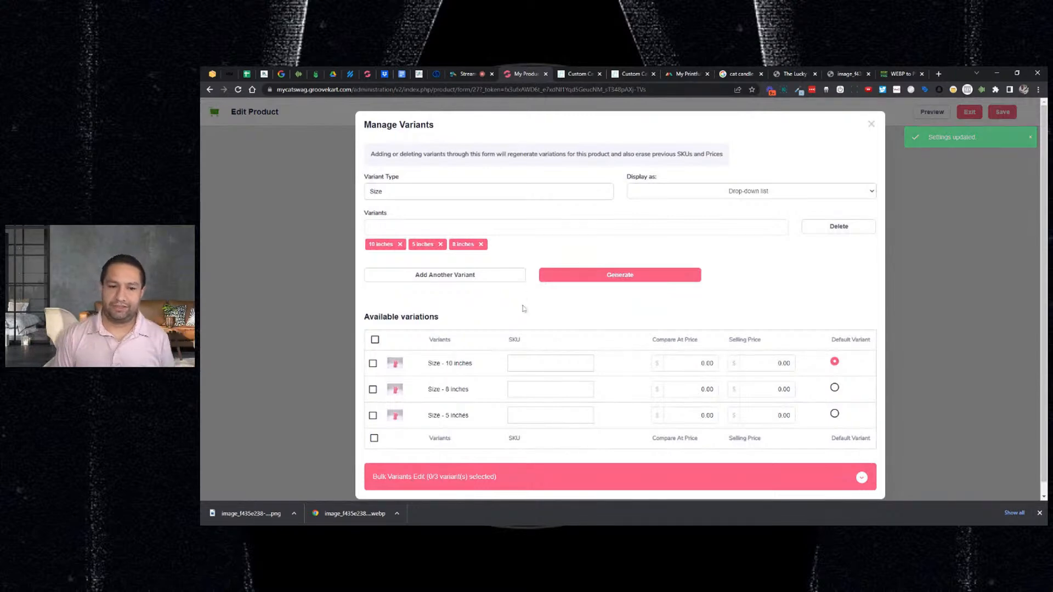
scroll(523, 305, "down", 1)
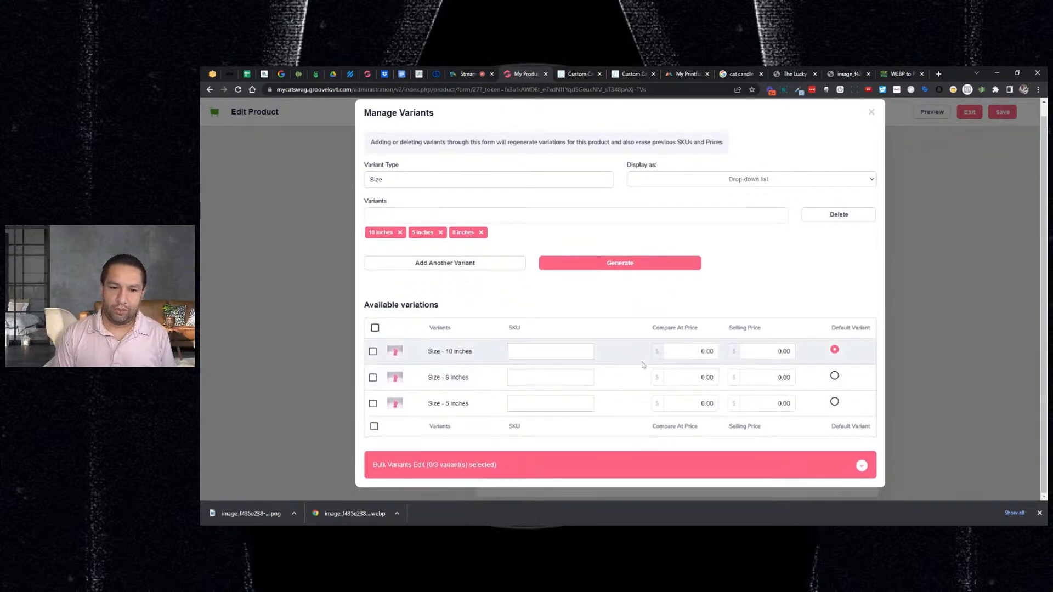
double_click(704, 404)
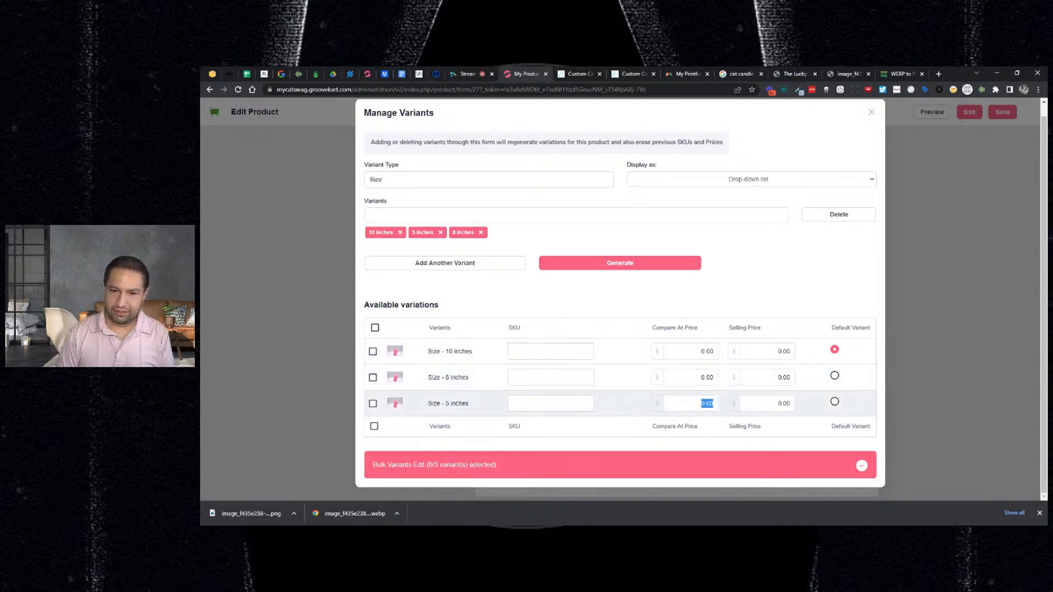
key("Tab")
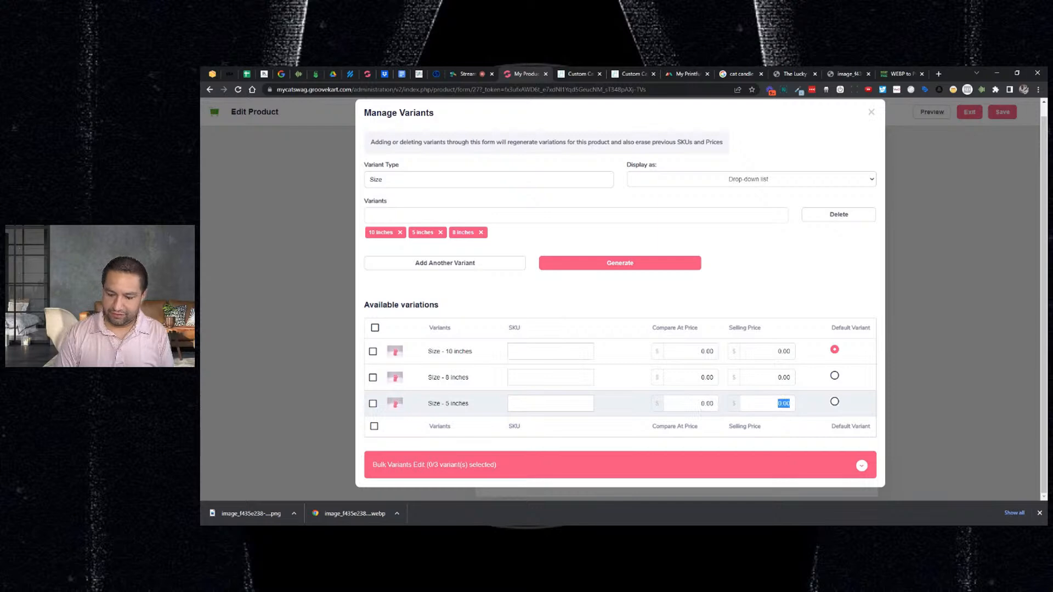
type("5")
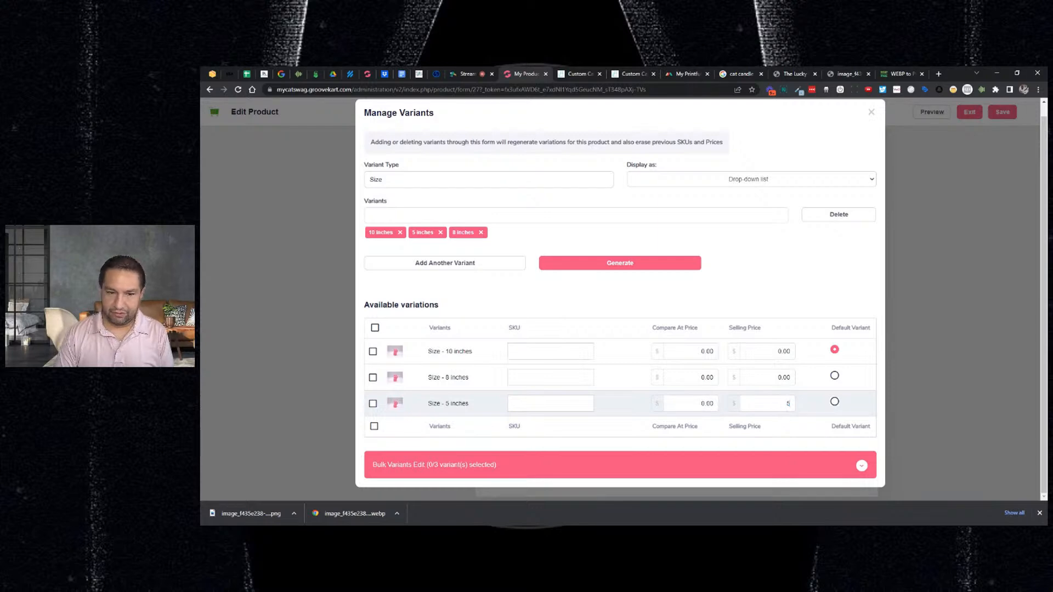
double_click(783, 378)
type("8")
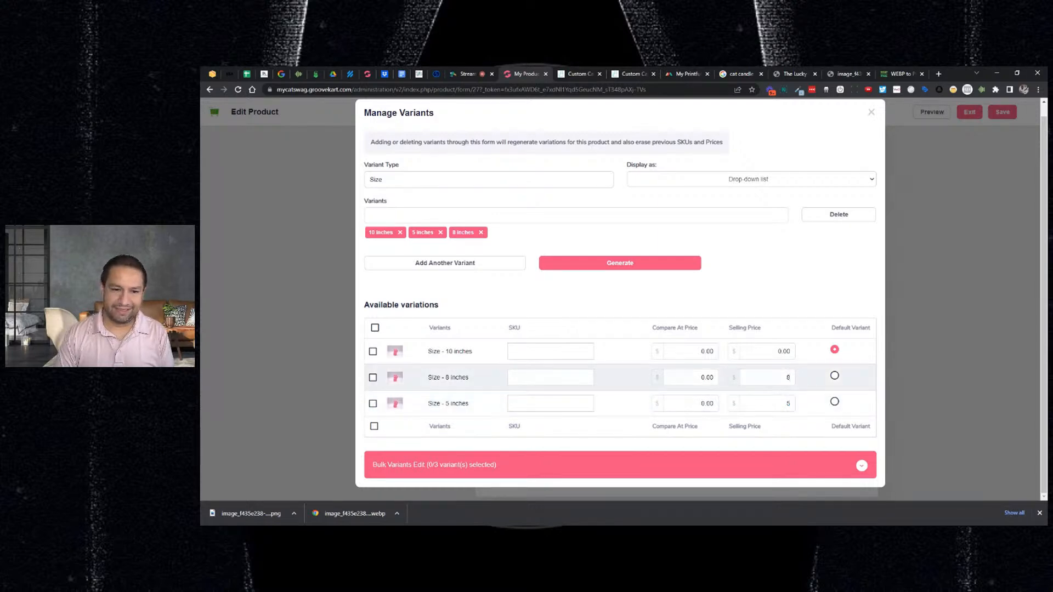
double_click(784, 351)
type("10")
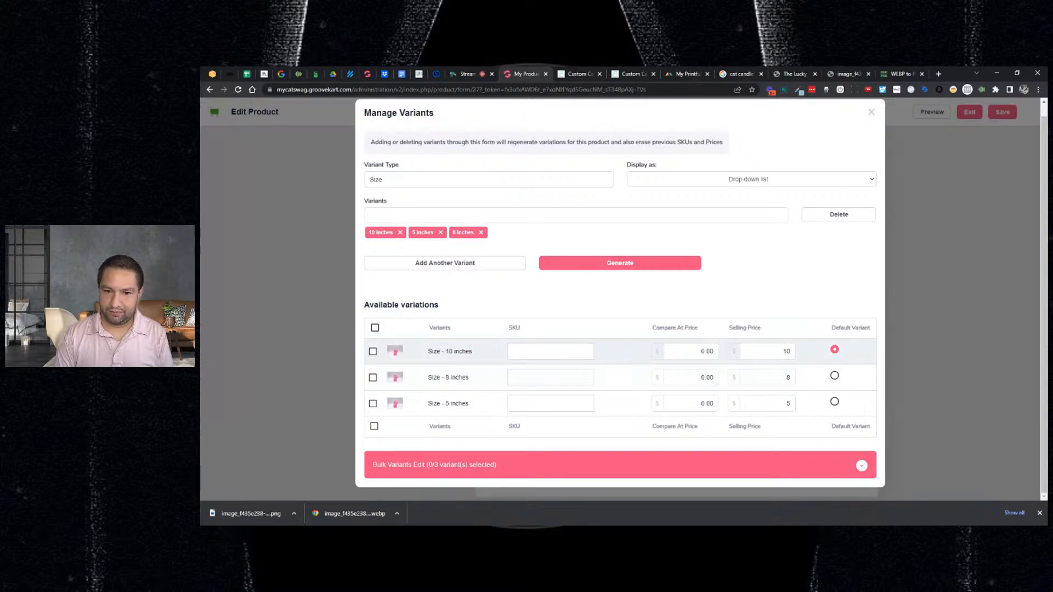
- Set compare-at prices 20, 16 and 10 for the 10, 8 and 5 inch sizes
double_click(707, 350)
type("20")
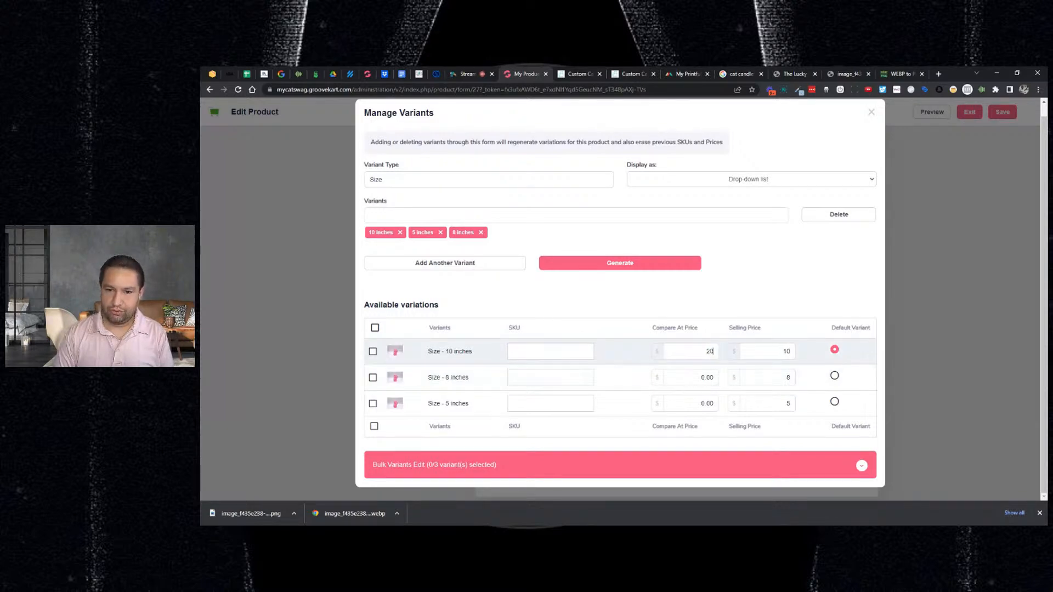
double_click(707, 377)
type("16")
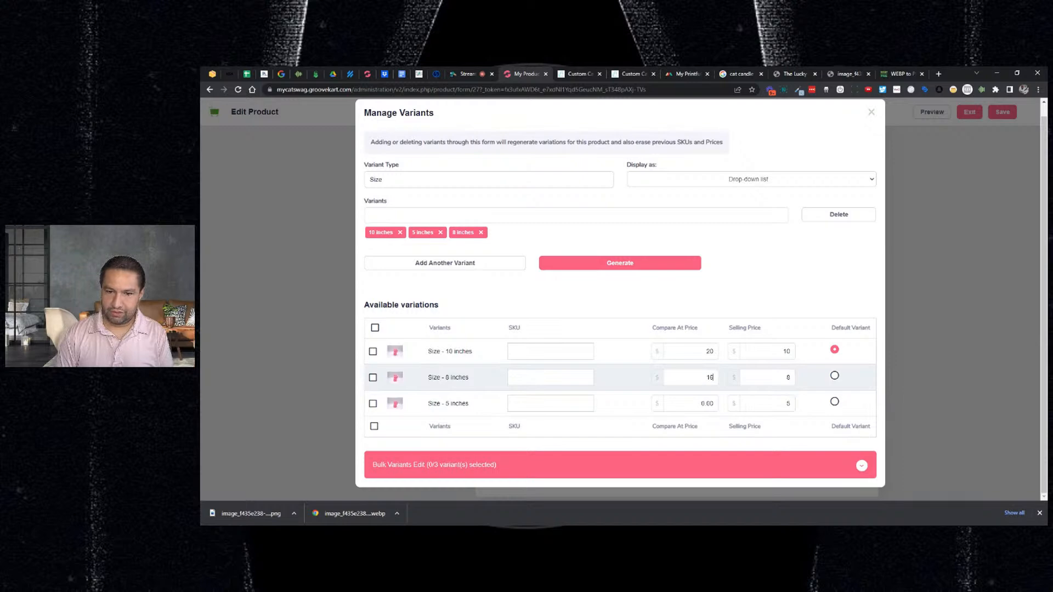
double_click(707, 403)
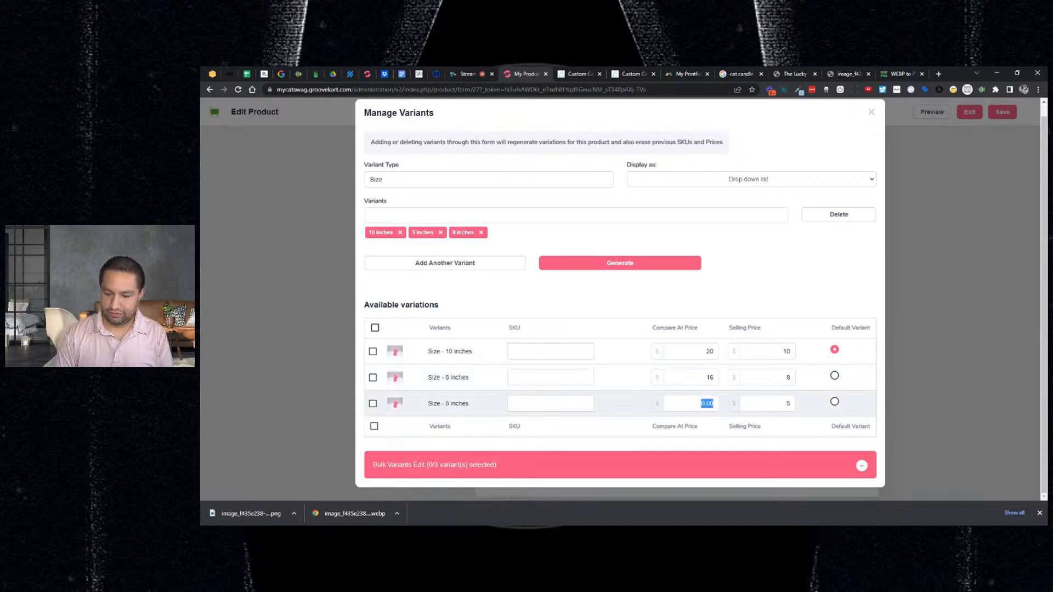
type("10")
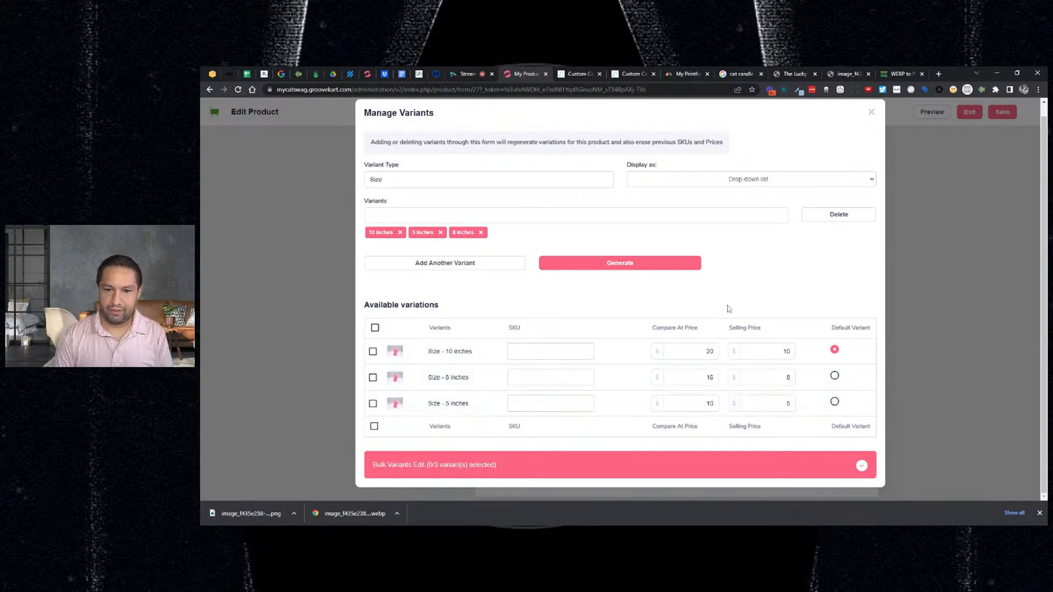
scroll(645, 315, "up", 1)
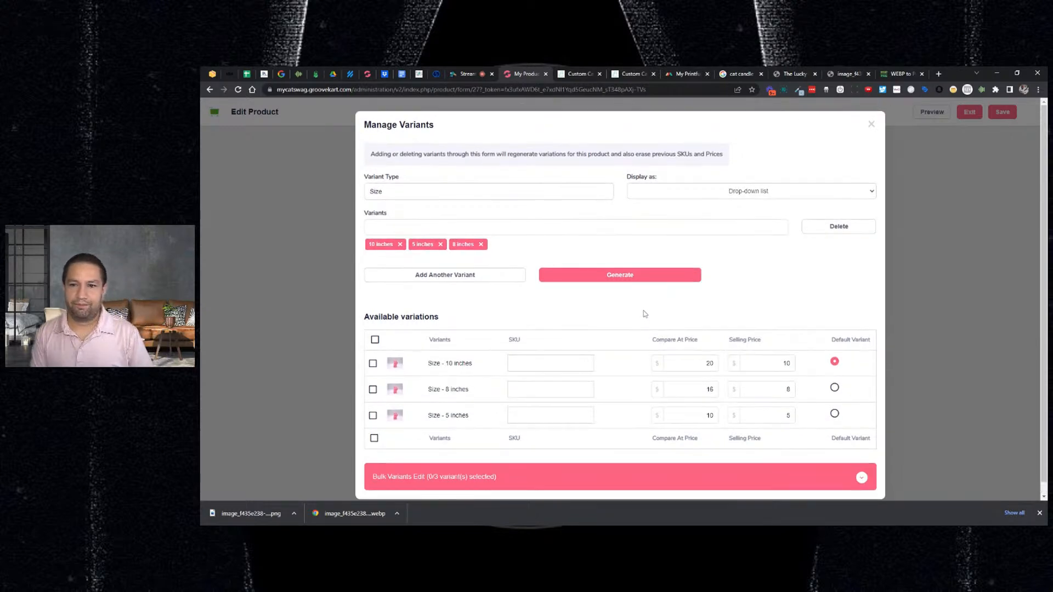
scroll(645, 315, "down", 1)
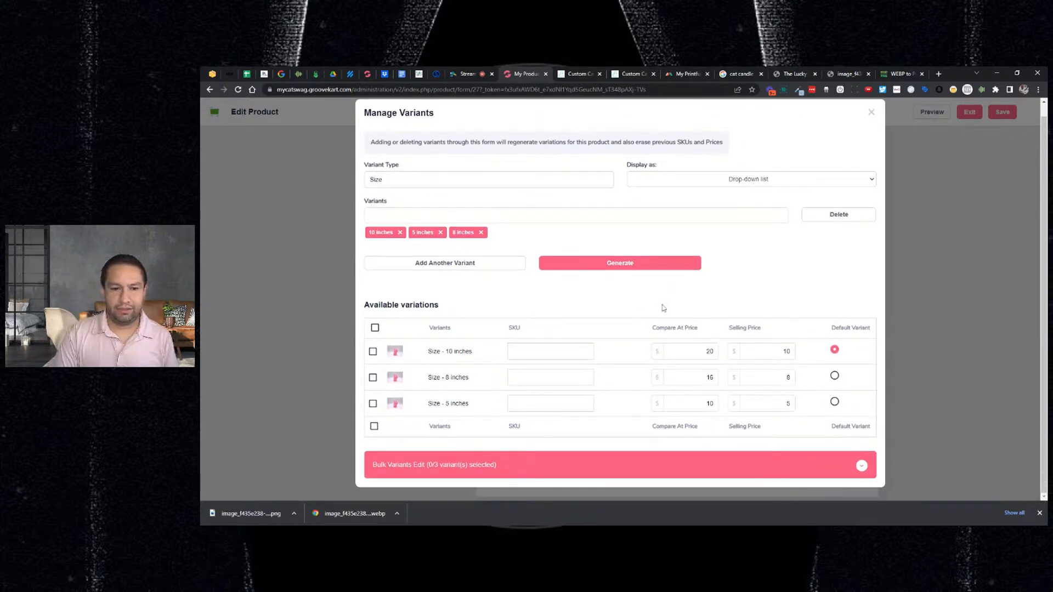
left_click(860, 465)
scroll(860, 465, "down", 1)
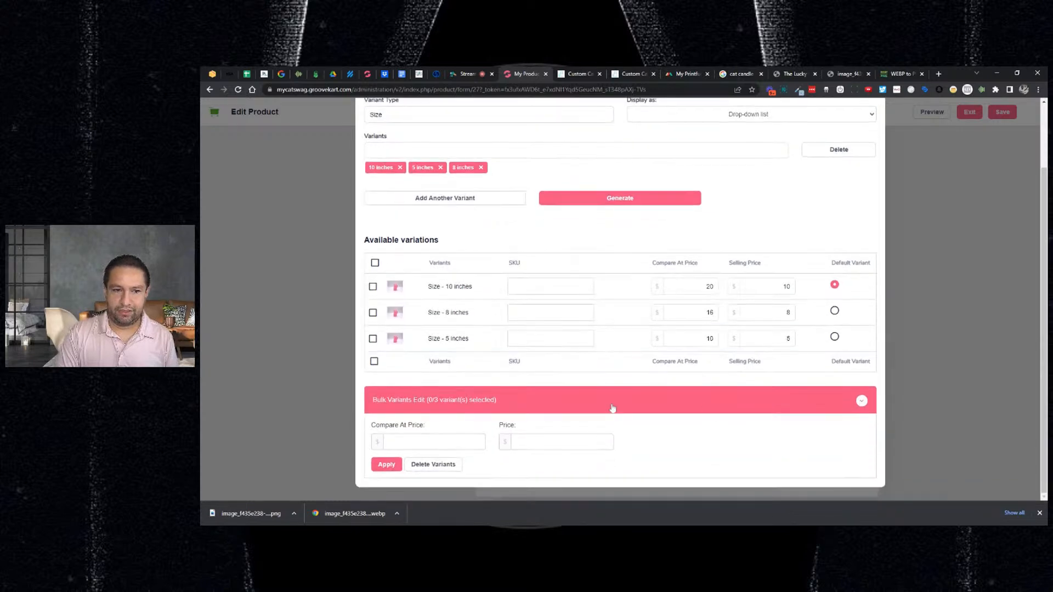
scroll(612, 408, "up", 2)
scroll(654, 361, "down", 2)
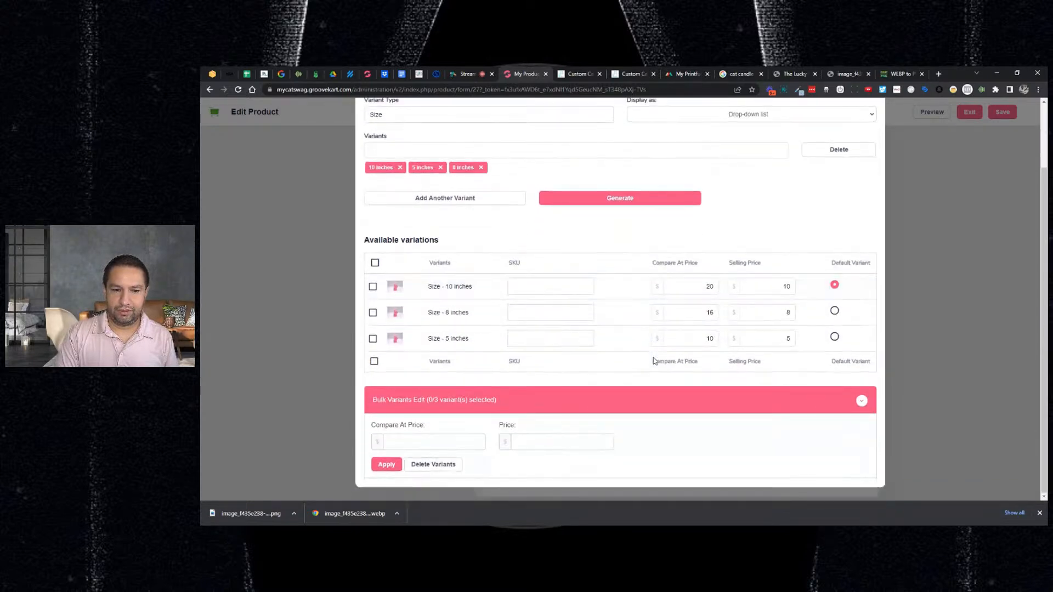
scroll(609, 390, "up", 1)
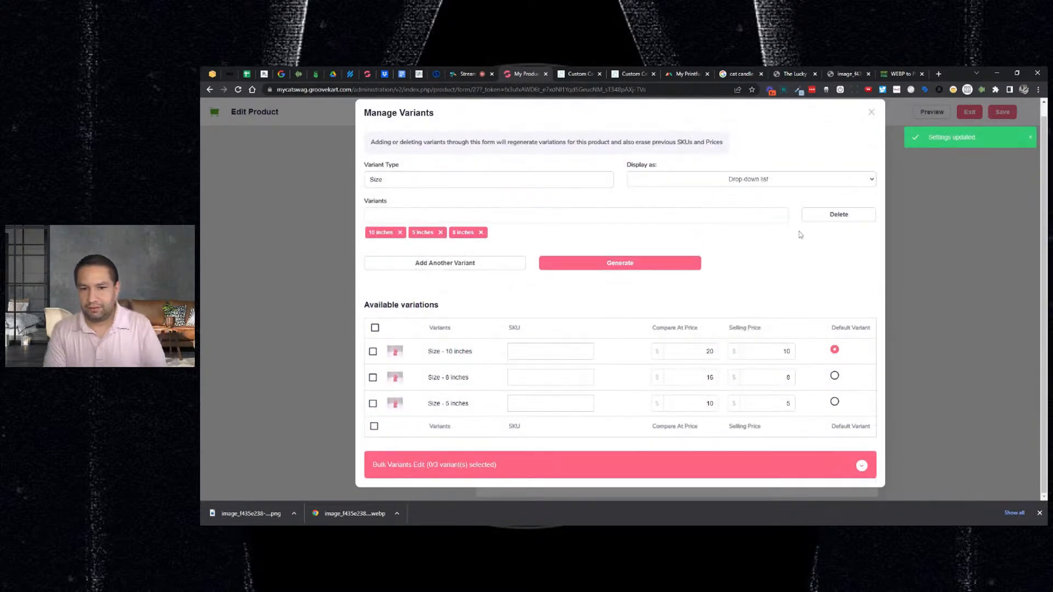
- Preview the live candle page and check the 8 and 5 inch sizes show $8 and $5
left_click(870, 113)
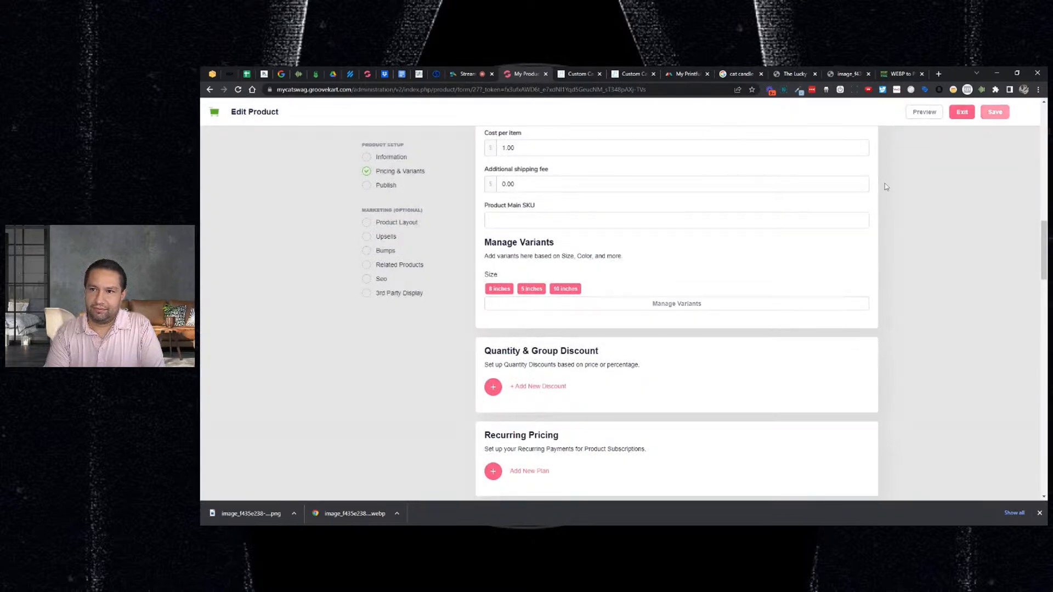
left_click(924, 112)
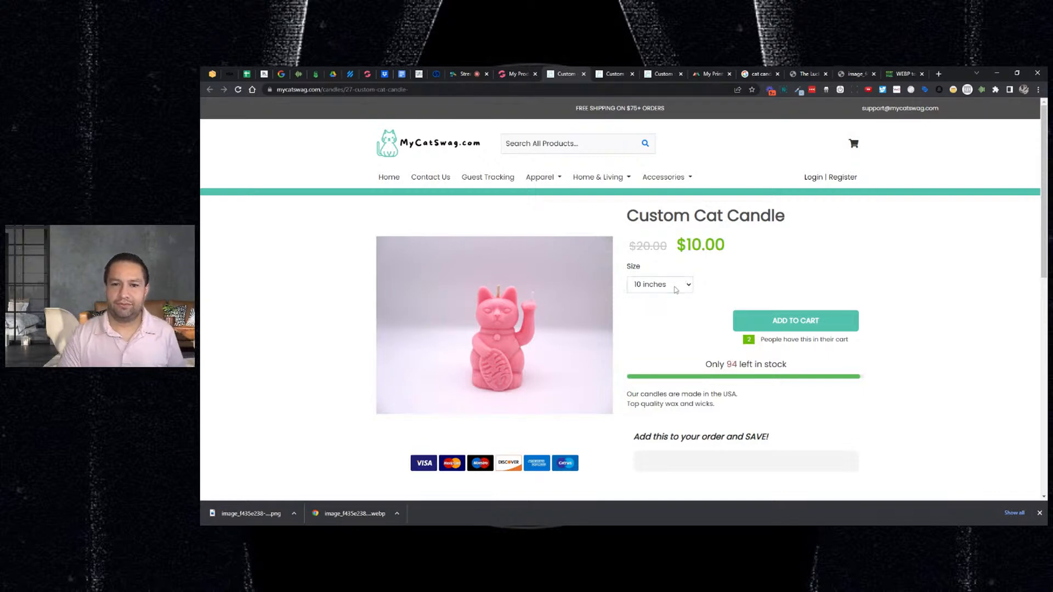
left_click(675, 289)
left_click(677, 299)
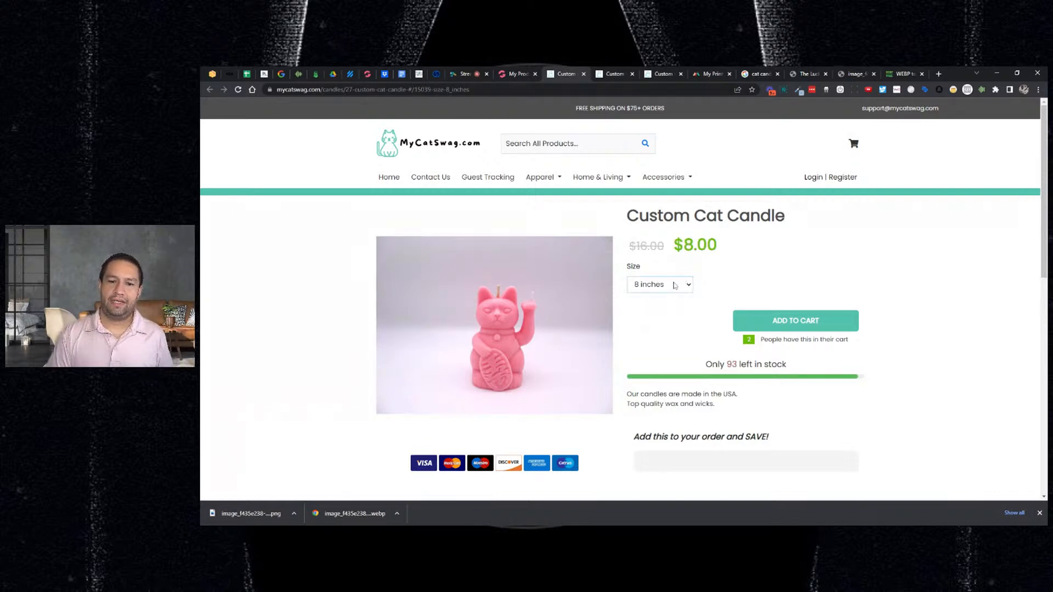
left_click(675, 285)
left_click(668, 326)
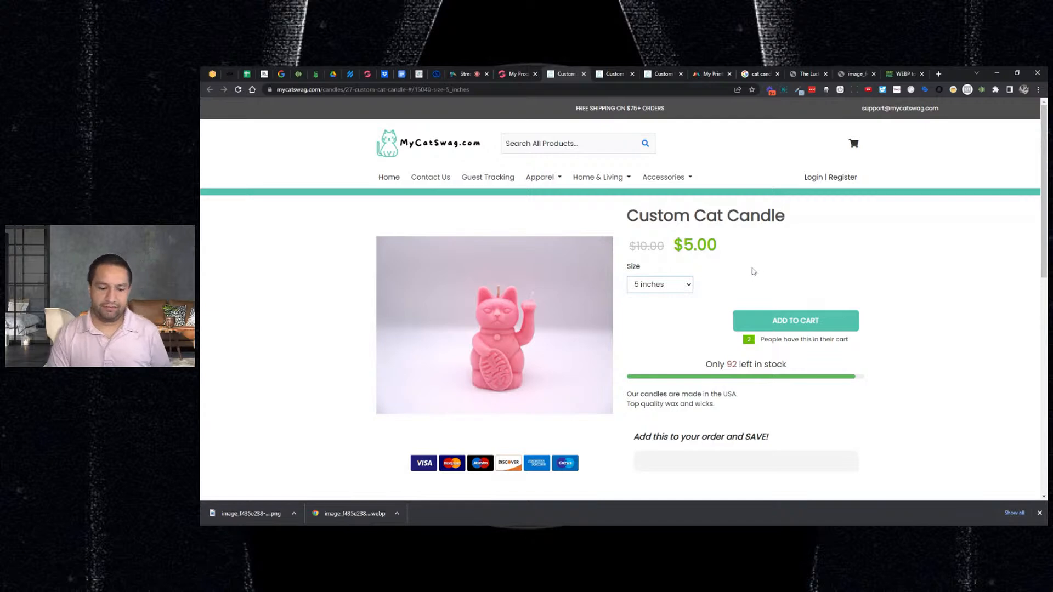
scroll(754, 270, "down", 2)
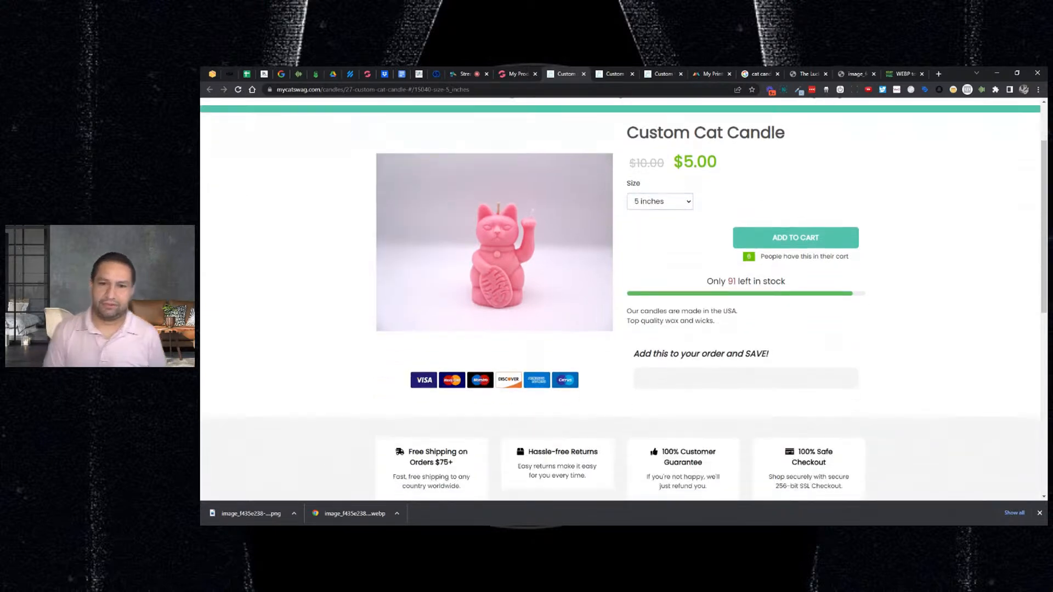
scroll(782, 274, "down", 1)
scroll(782, 275, "up", 3)
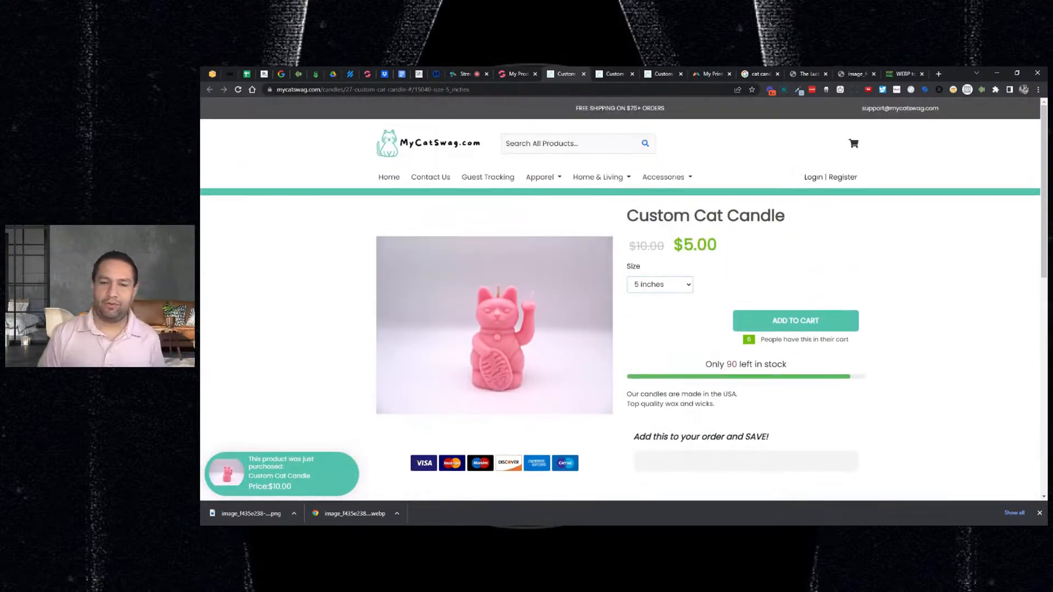
left_click(524, 80)
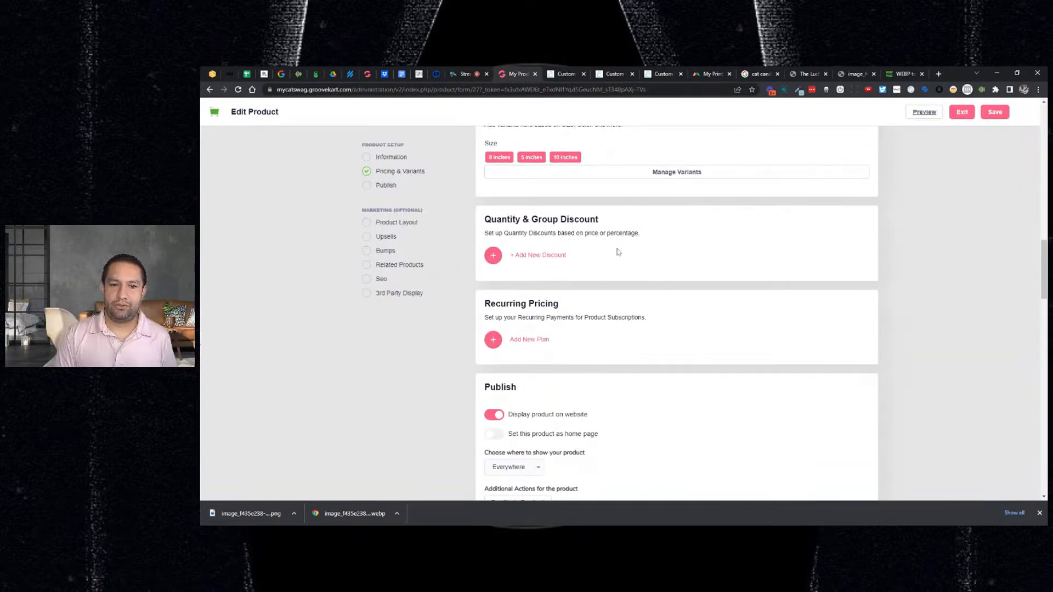
- In Publish, set Custom Cat Candle as the store's home page and save
scroll(603, 255, "up", 2)
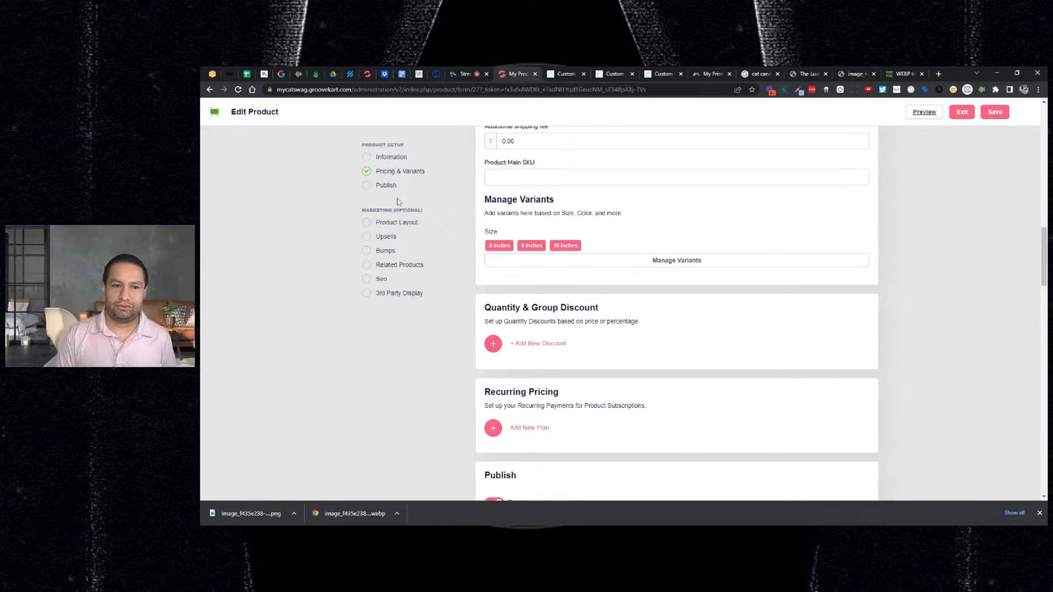
left_click(371, 193)
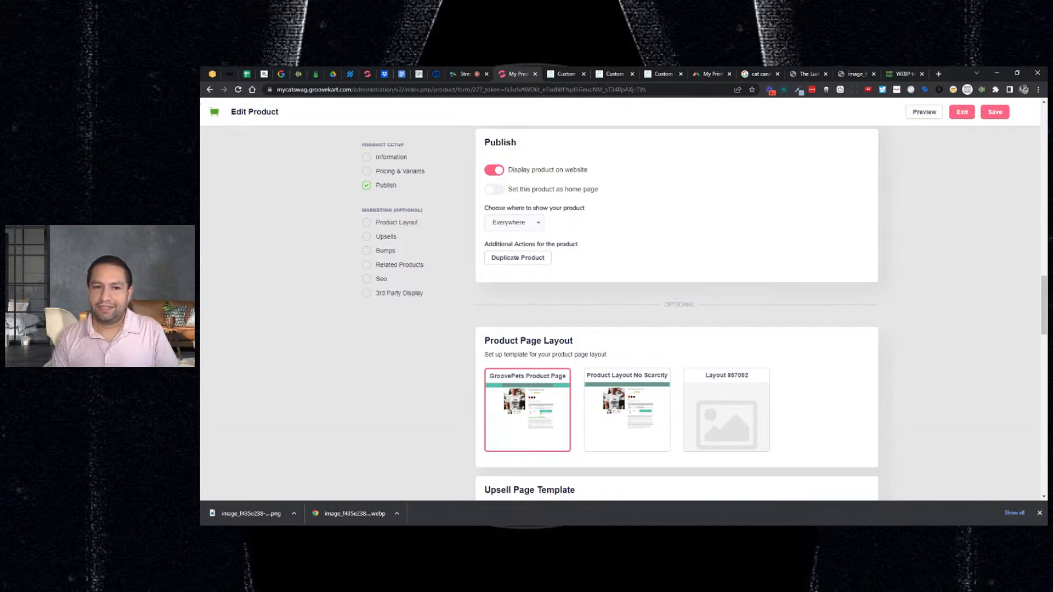
left_click(494, 189)
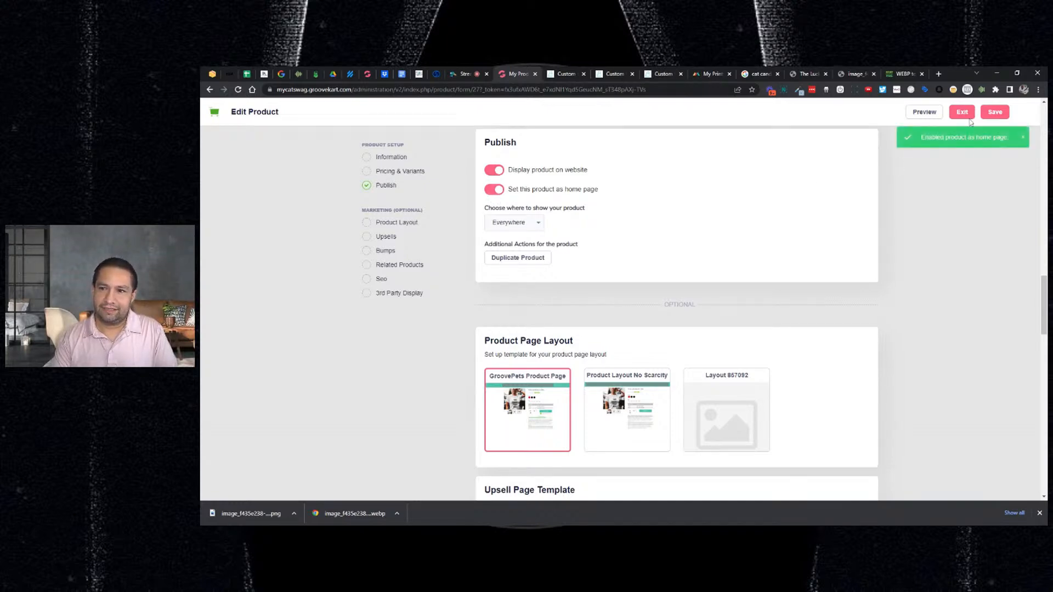
left_click(994, 111)
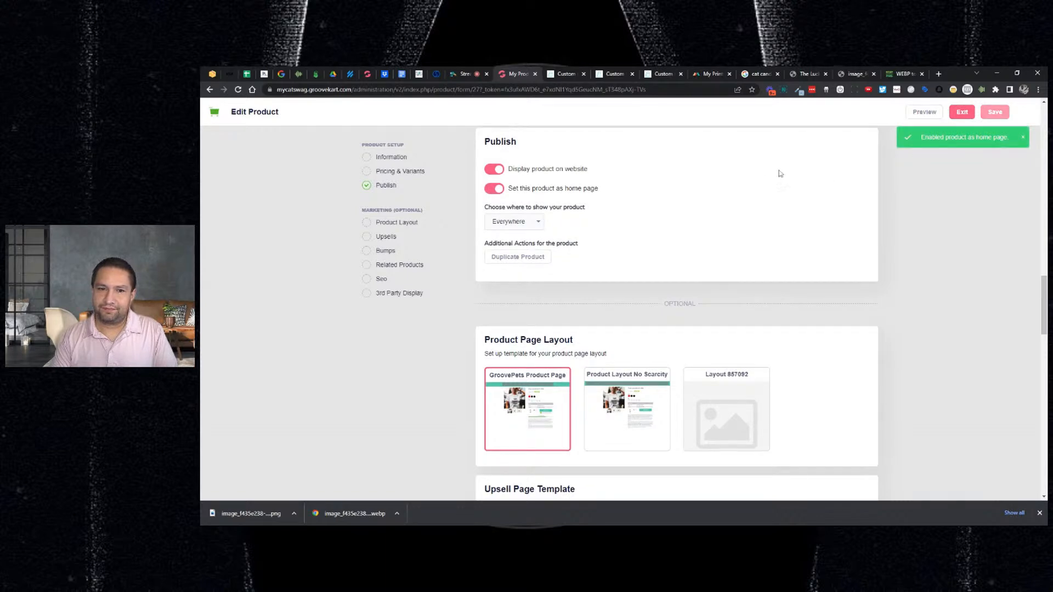
- Check the store's home page on the live storefront
left_click(613, 73)
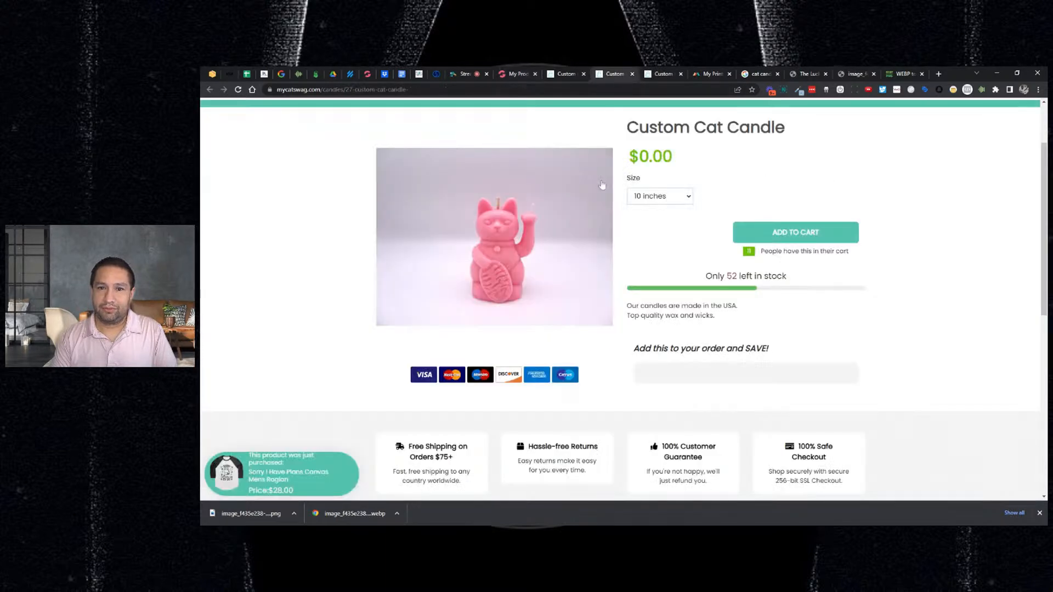
scroll(602, 185, "up", 2)
left_click(384, 149)
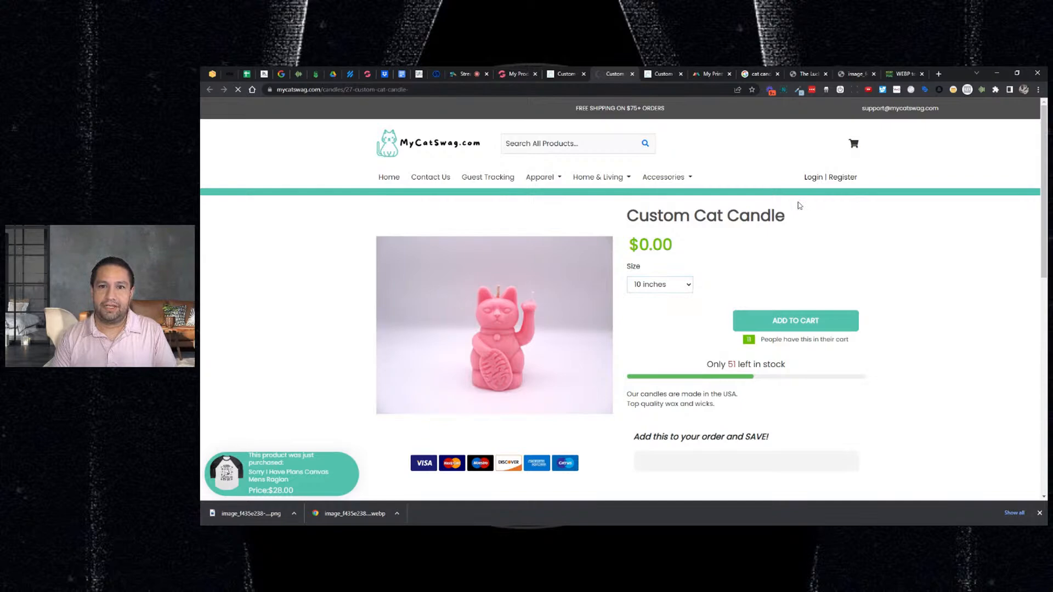
scroll(798, 206, "down", 3)
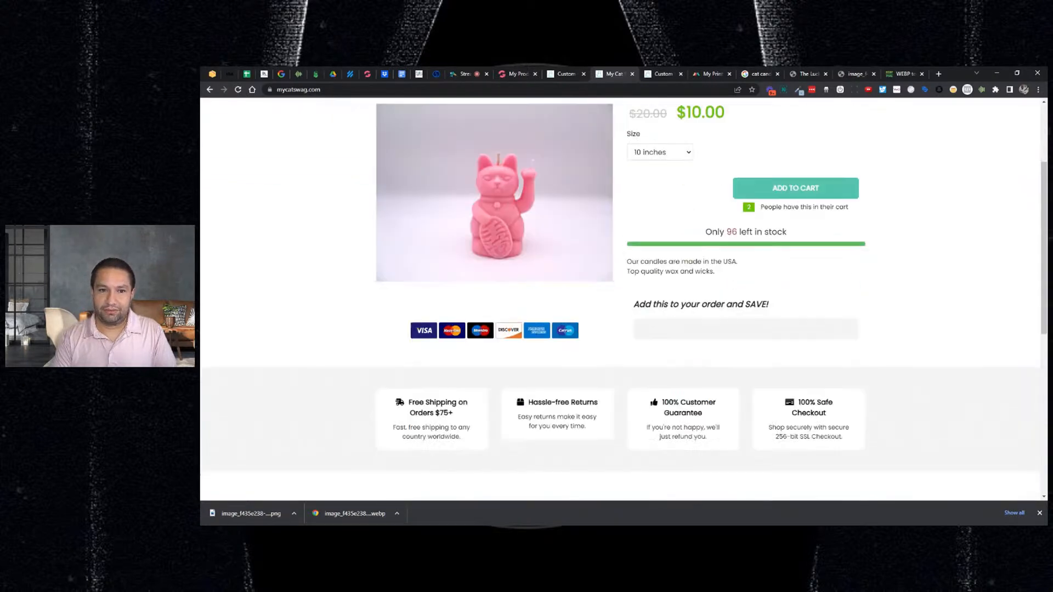
scroll(623, 299, "up", 3)
- Turn off 'Set this product as home page' and save the publish settings
left_click(521, 78)
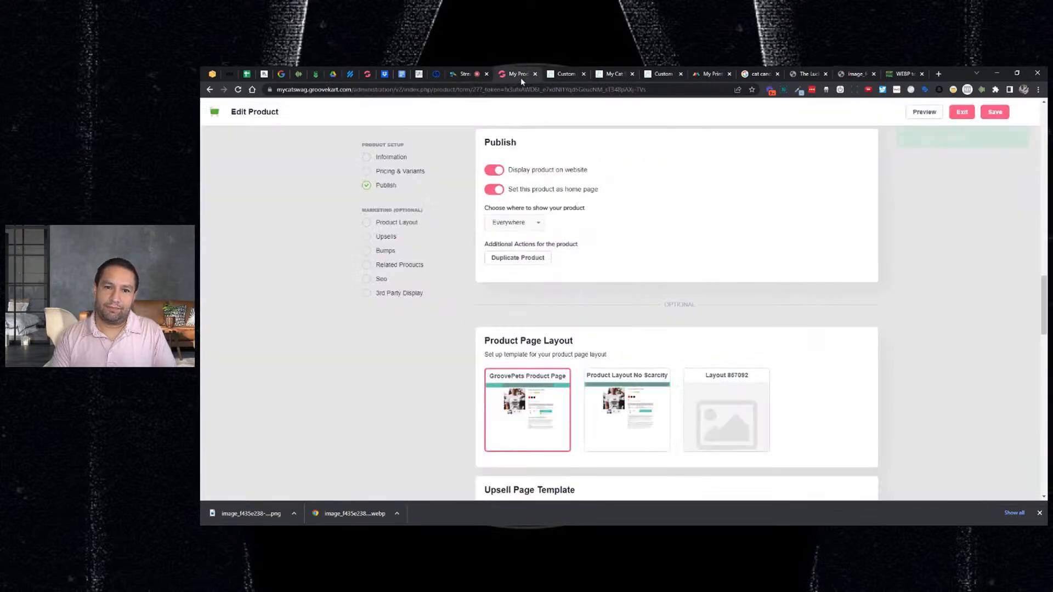
left_click(494, 189)
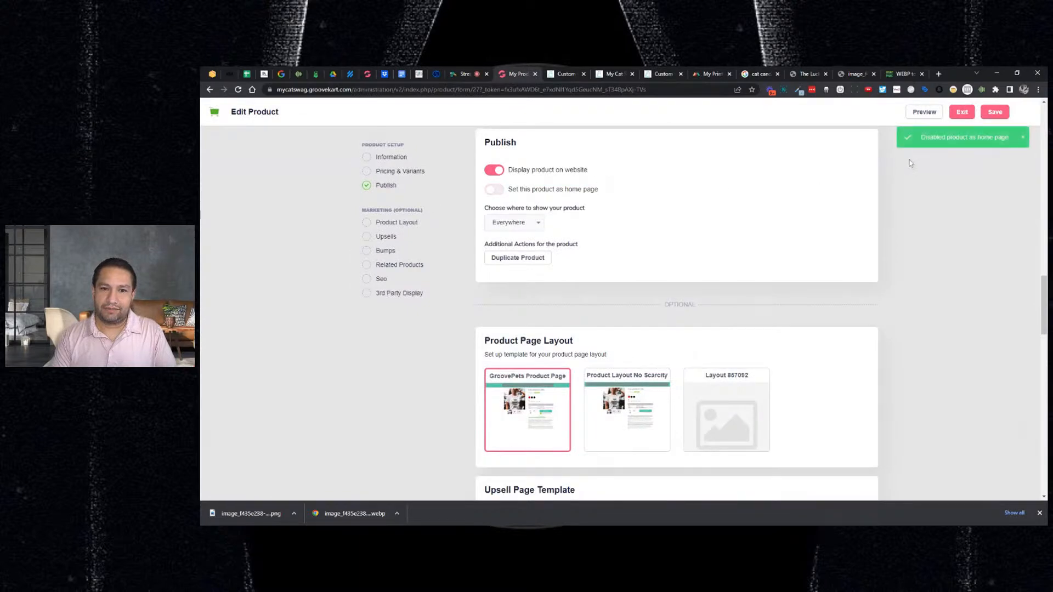
left_click(994, 112)
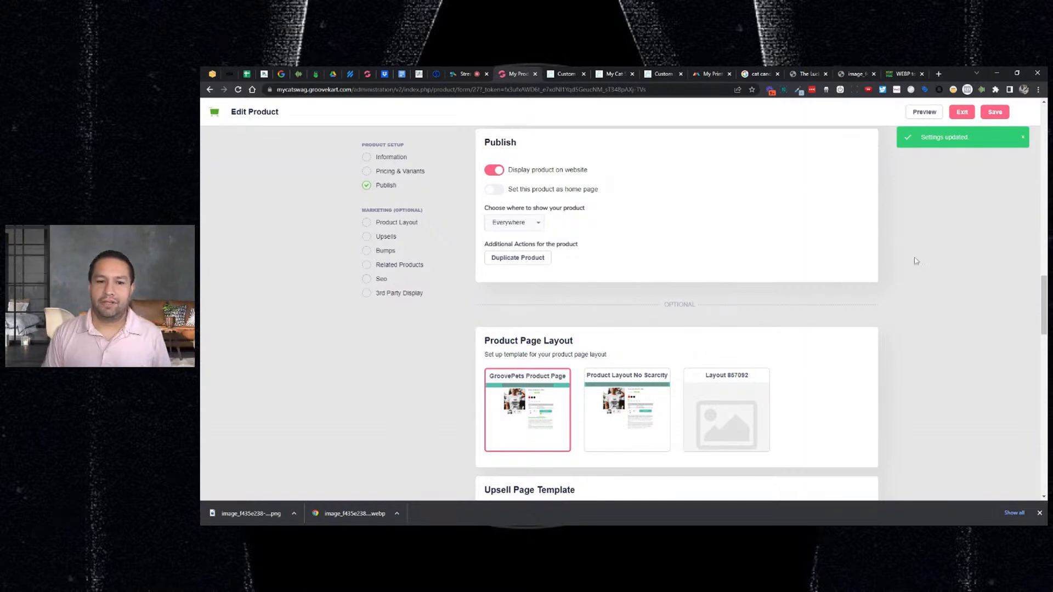
- Preview the candle's live product page with the No Scarcity layout applied
scroll(784, 263, "down", 1)
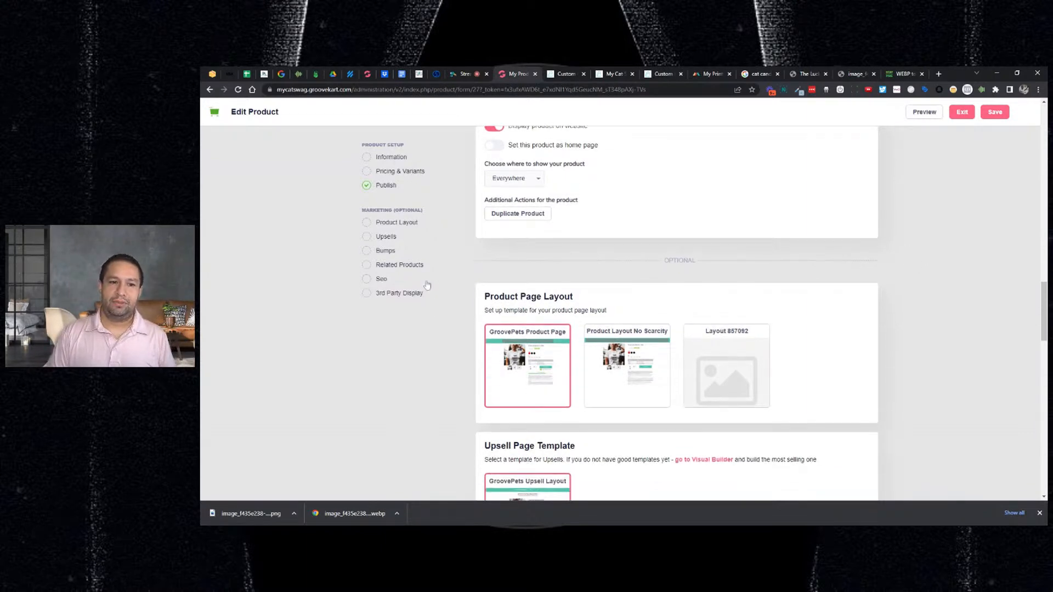
scroll(435, 290, "down", 1)
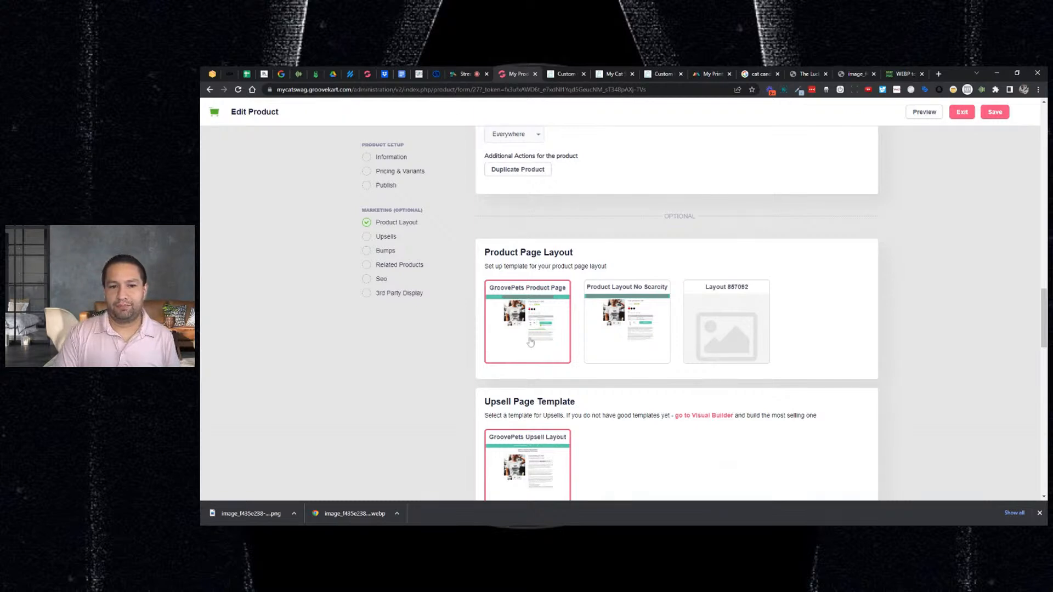
scroll(619, 327, "down", 1)
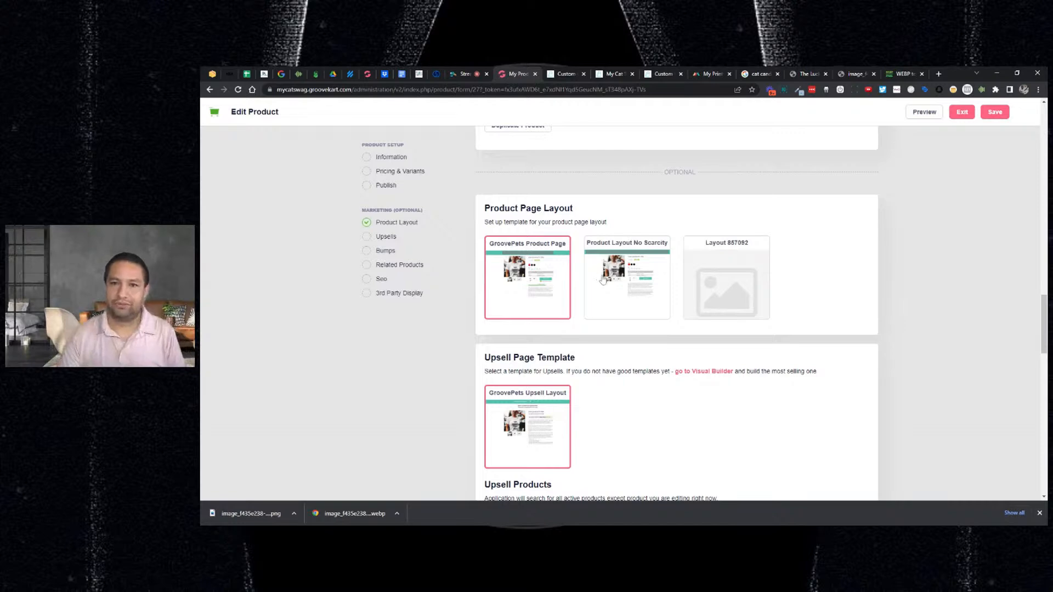
left_click(563, 77)
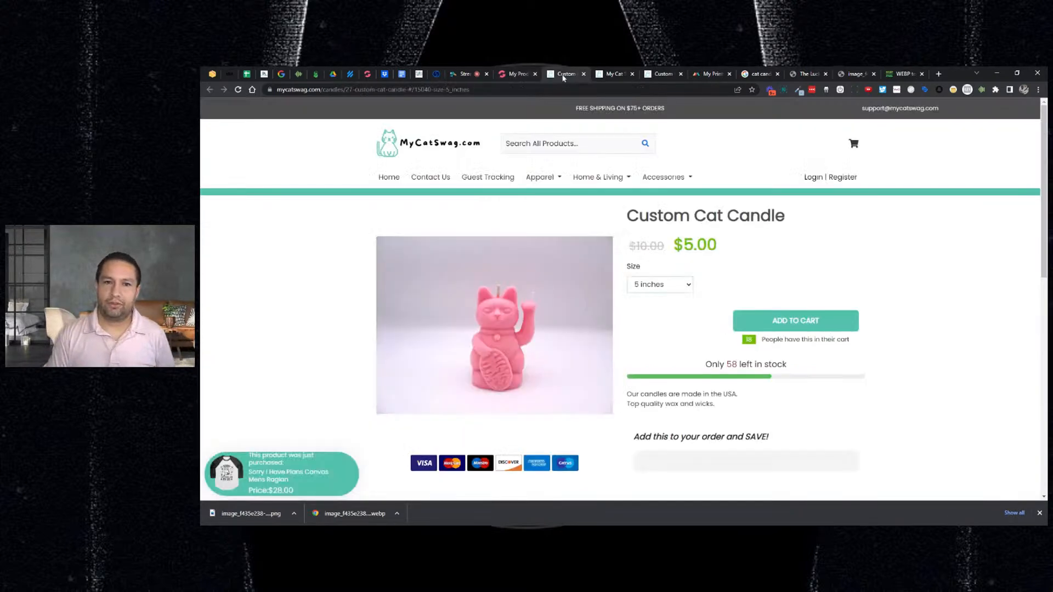
left_click(238, 89)
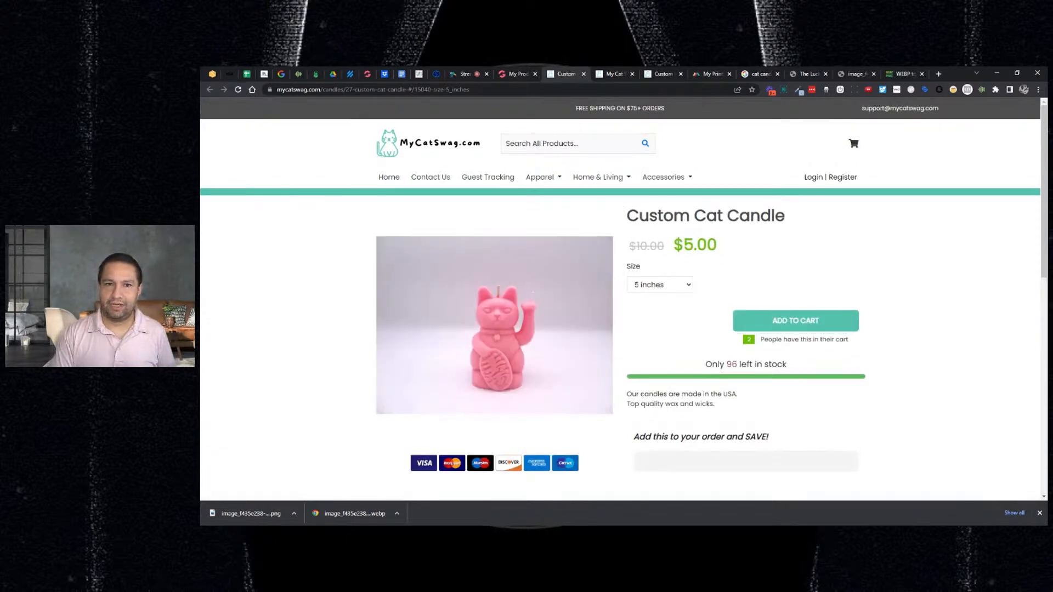
left_click(521, 77)
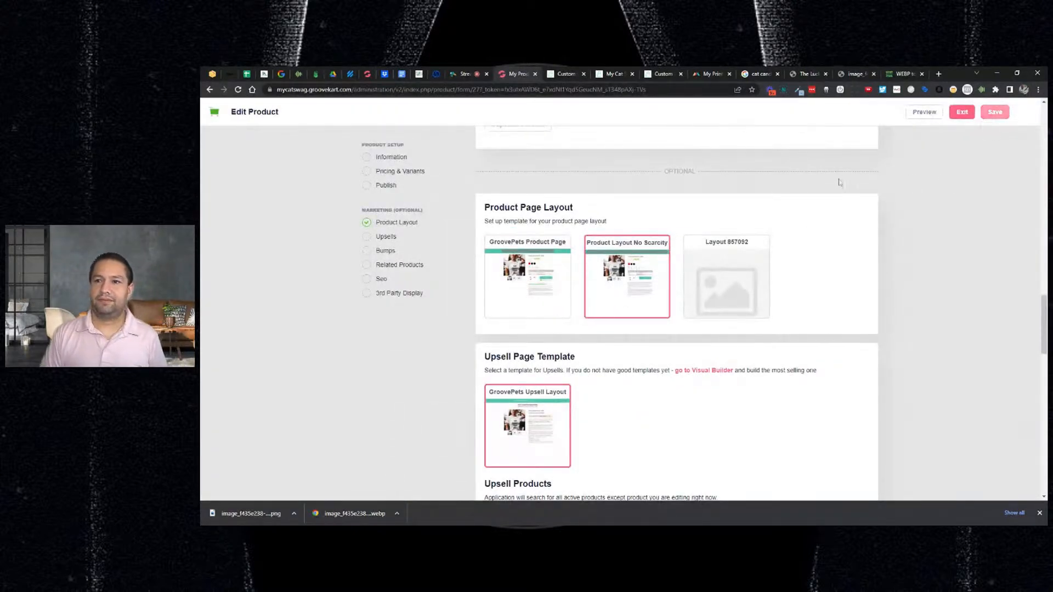
left_click(570, 75)
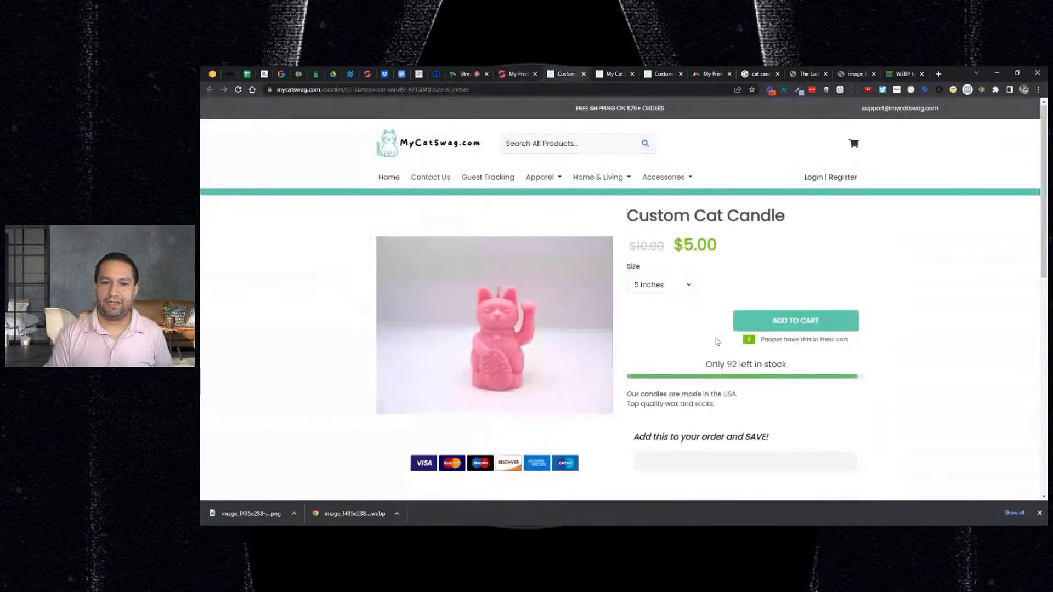
scroll(716, 340, "down", 2)
left_click_drag(712, 275, 767, 277)
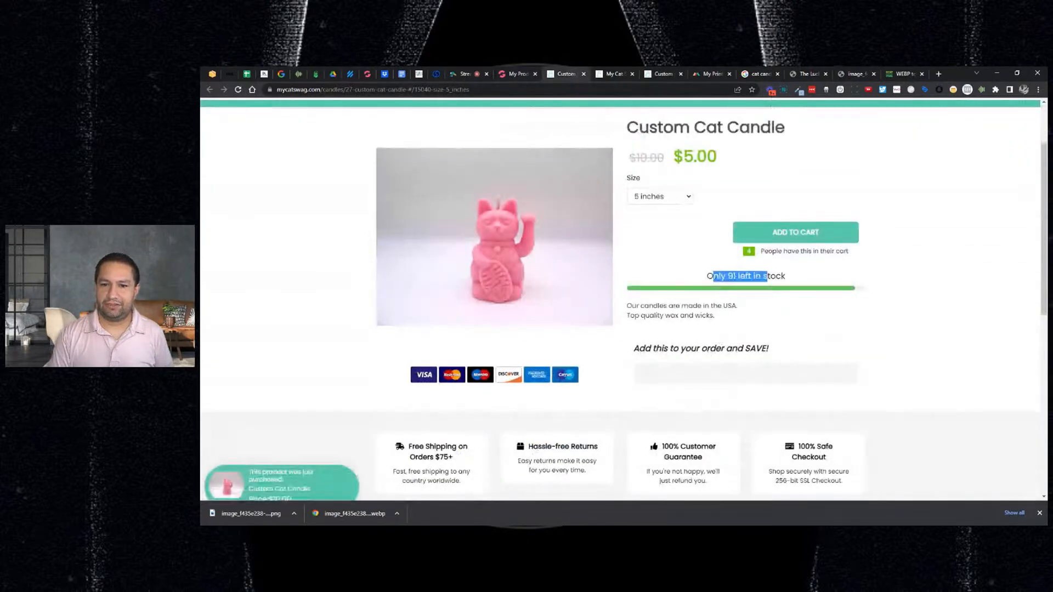
scroll(711, 280, "up", 2)
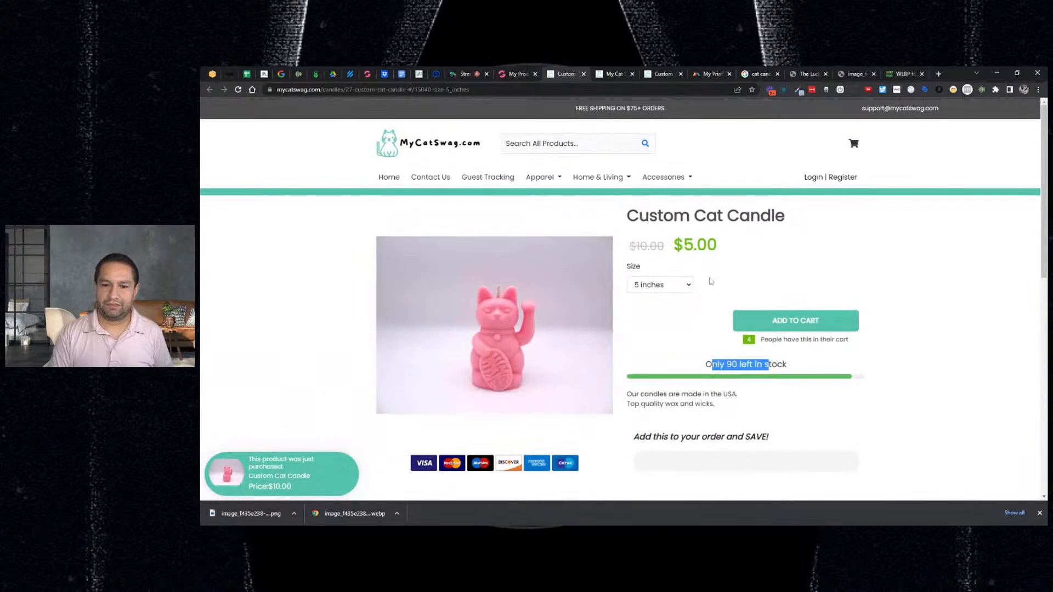
key("F5")
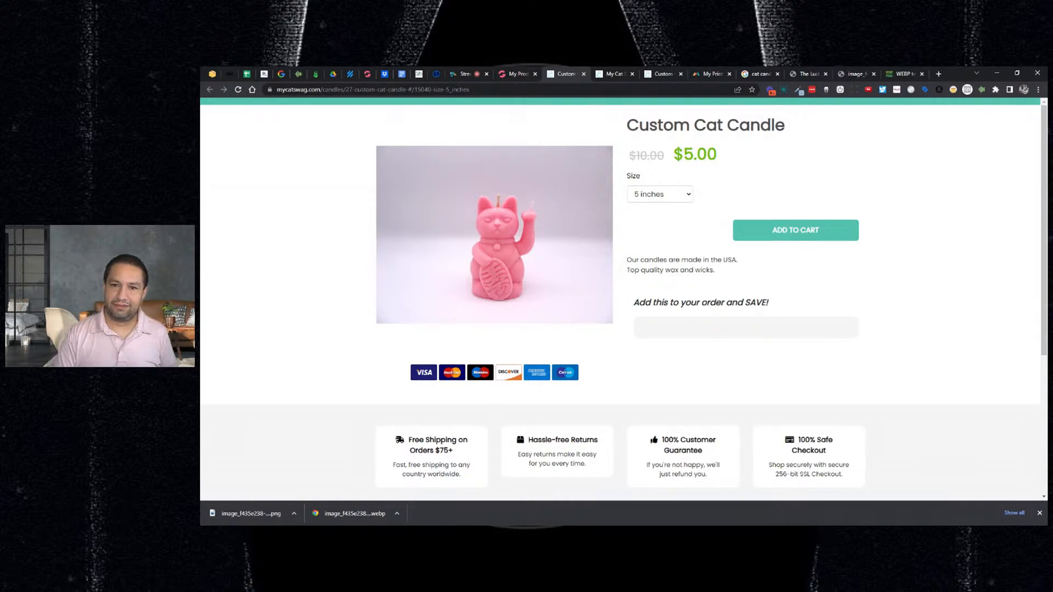
- Set the product page layout back to GroovePets Product Page and save it
left_click(517, 76)
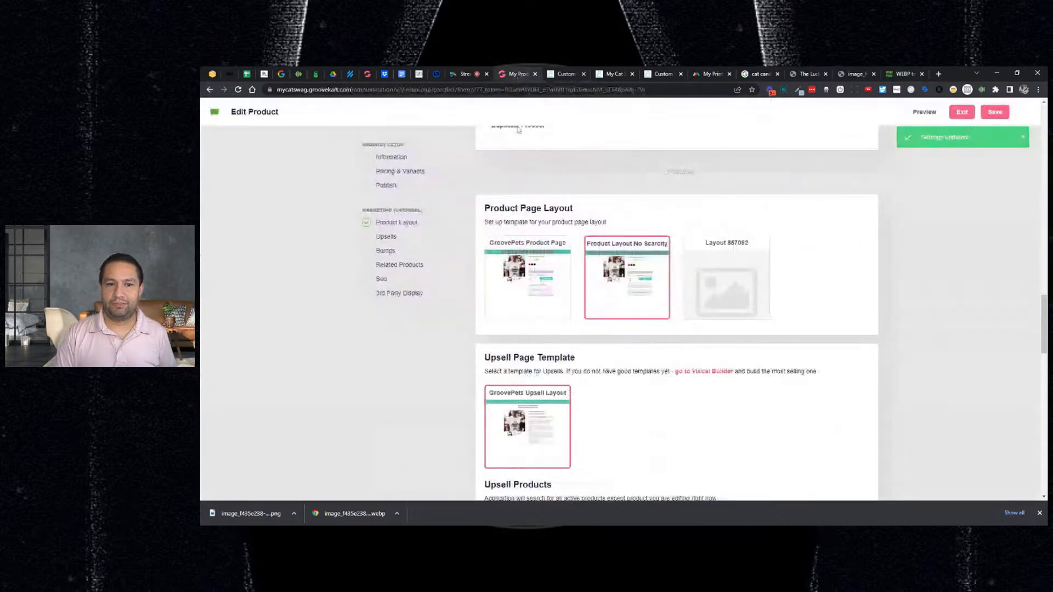
left_click(528, 264)
left_click(993, 113)
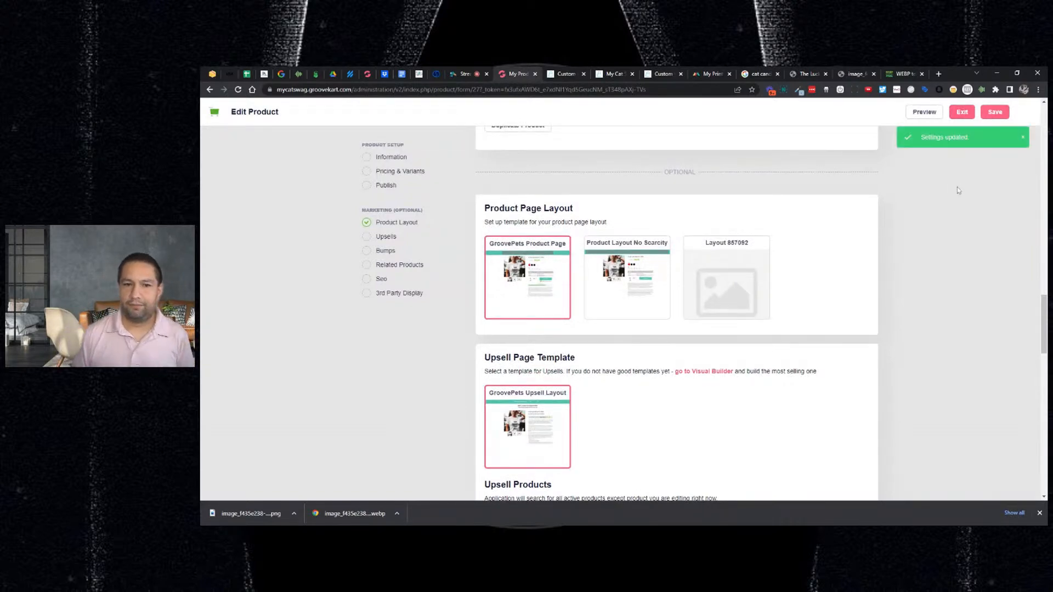
- Add the Cats Are My Favorite People Womens V-Neck as an upsell product
scroll(784, 255, "down", 3)
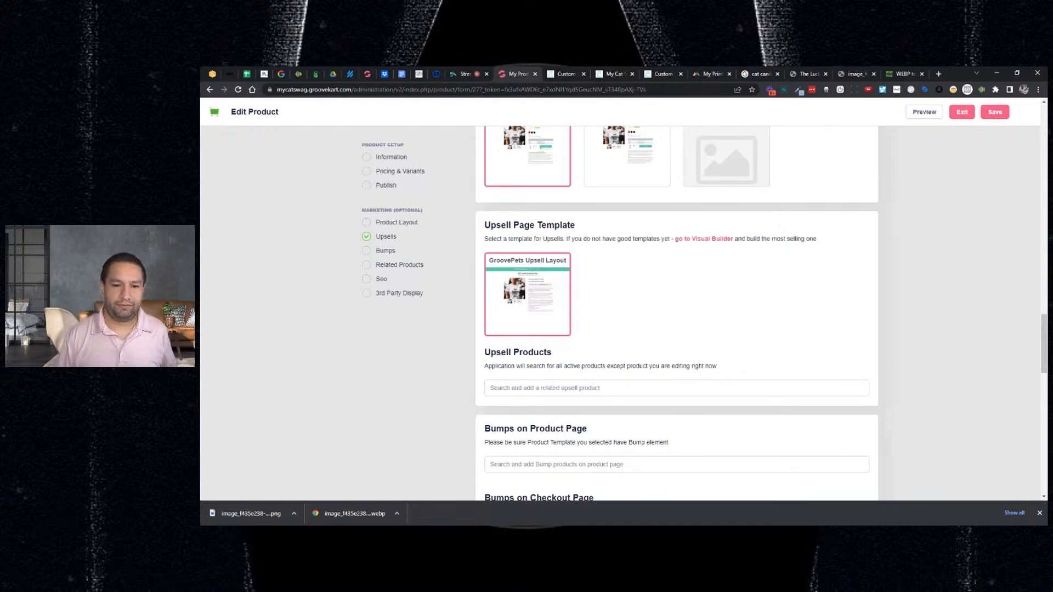
scroll(676, 313, "down", 1)
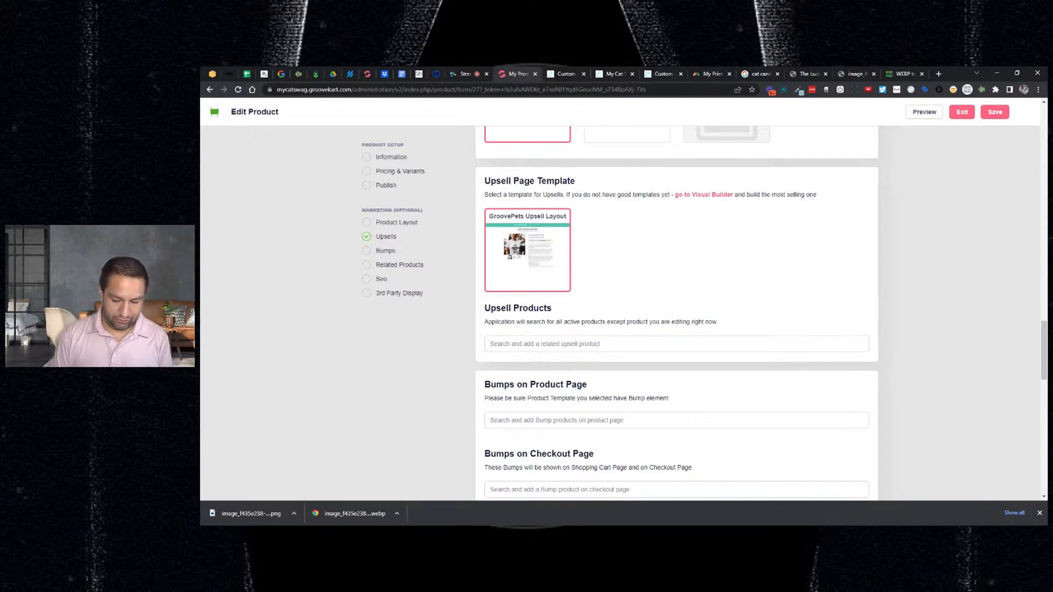
type("cat")
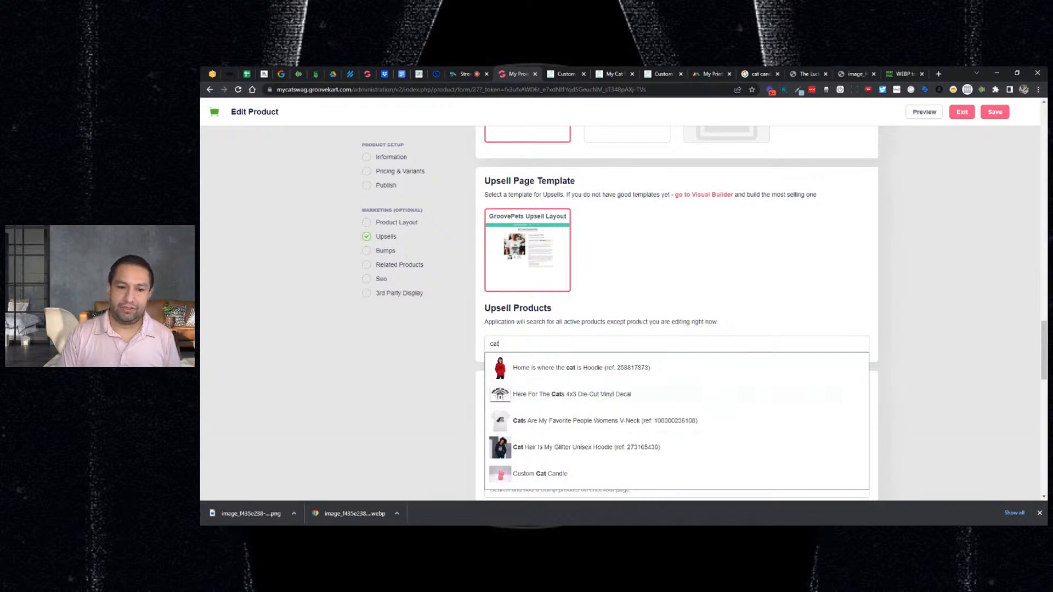
left_click(536, 428)
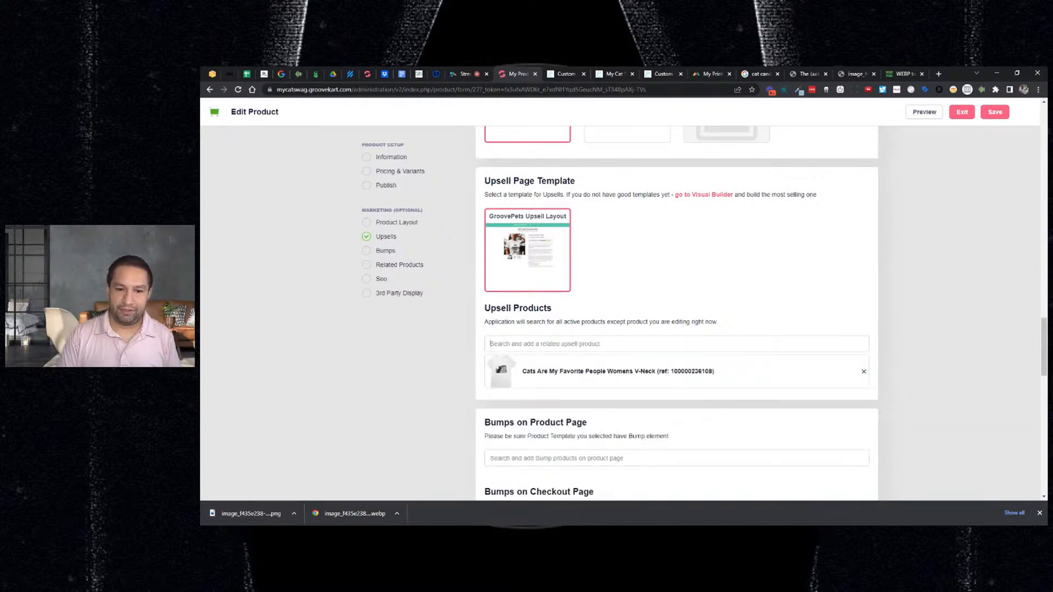
- Add the Cat Hair Is My Glitter Unisex Hoodie as a product-page bump and save
scroll(876, 331, "down", 2)
scroll(875, 330, "down", 2)
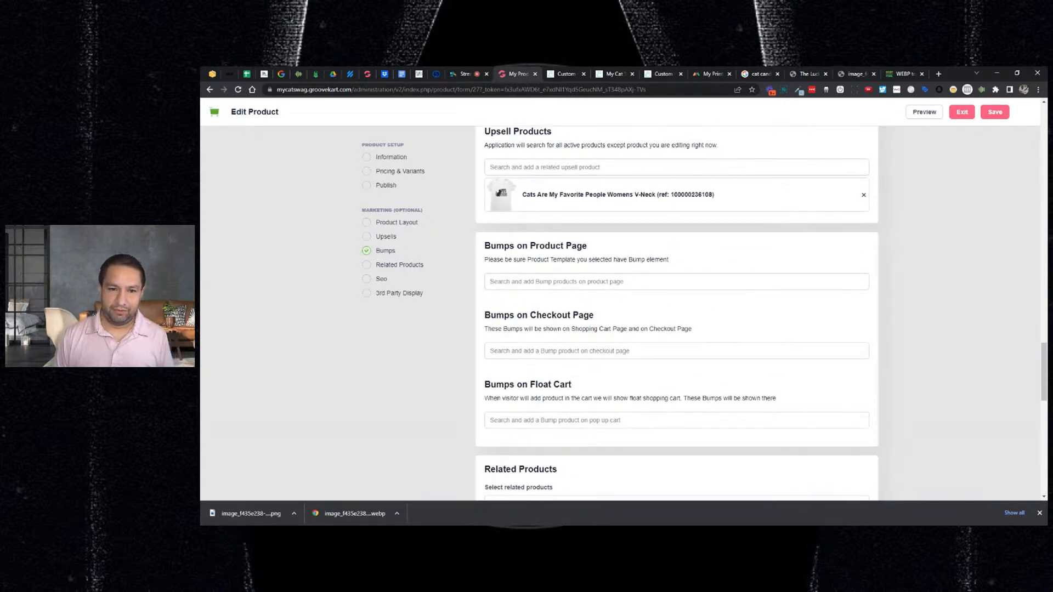
type("gli")
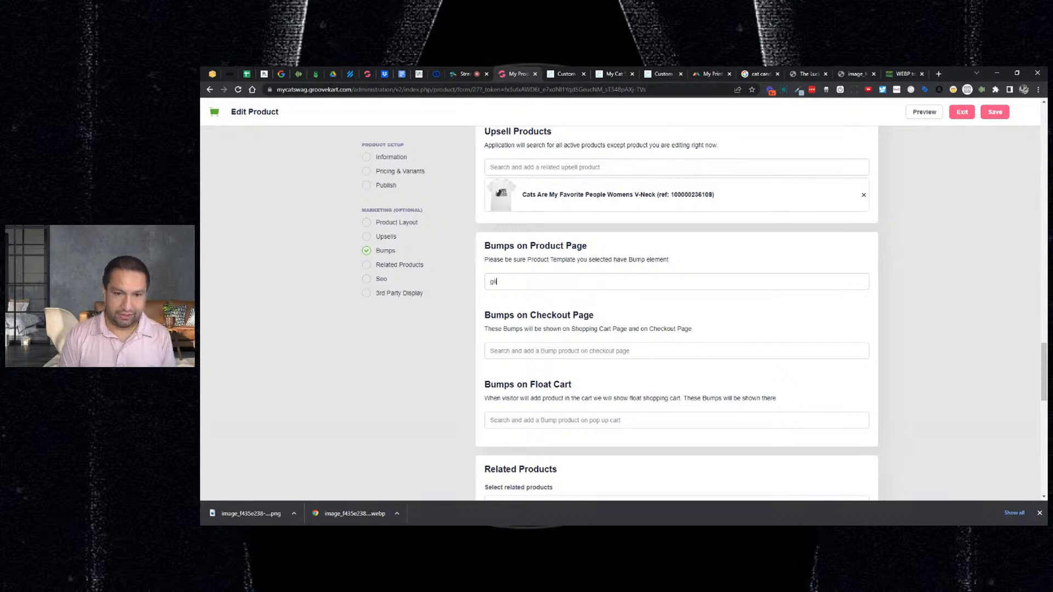
left_click(566, 307)
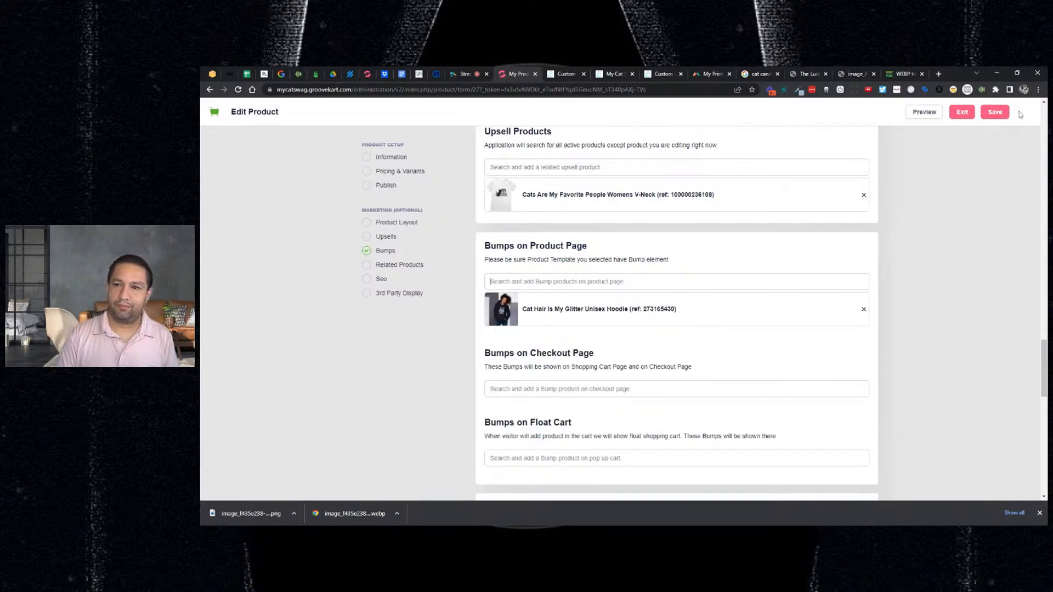
left_click(997, 113)
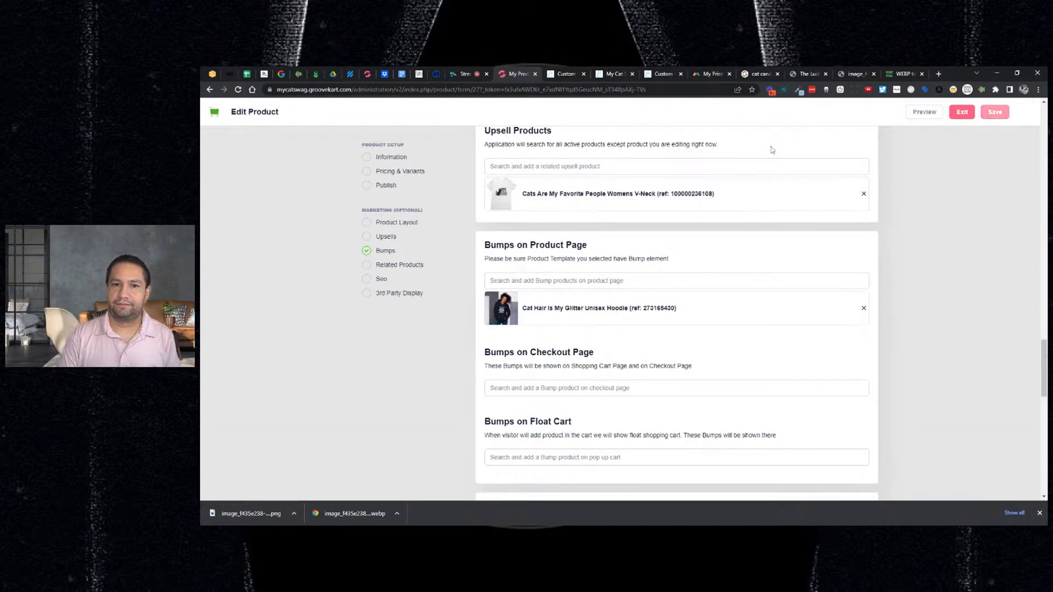
left_click(568, 75)
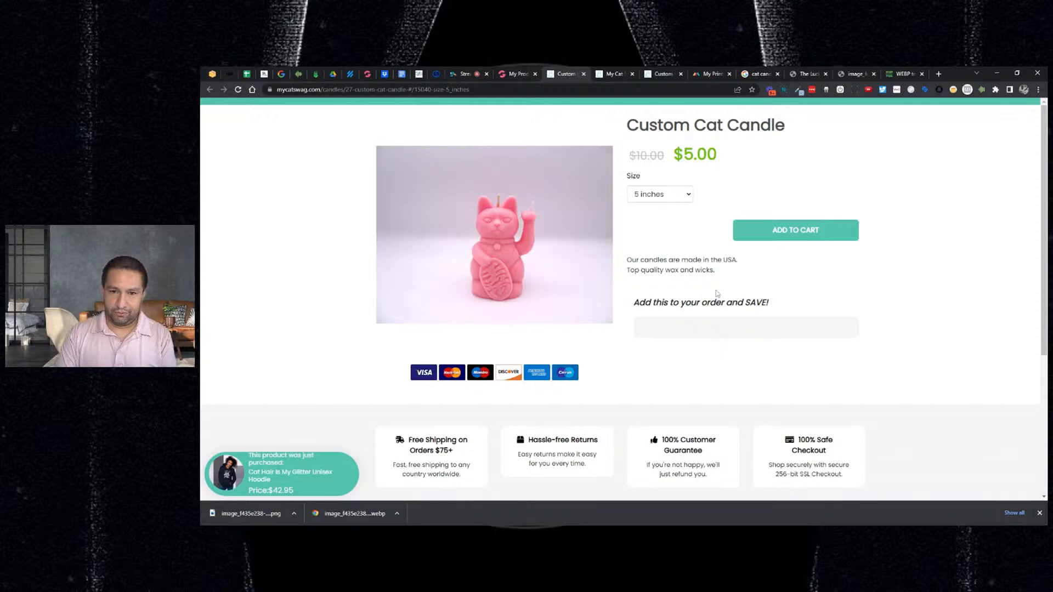
- Reload the live candle page to check the $42.95 Hoodie bump, then return to Bumps
key("F5")
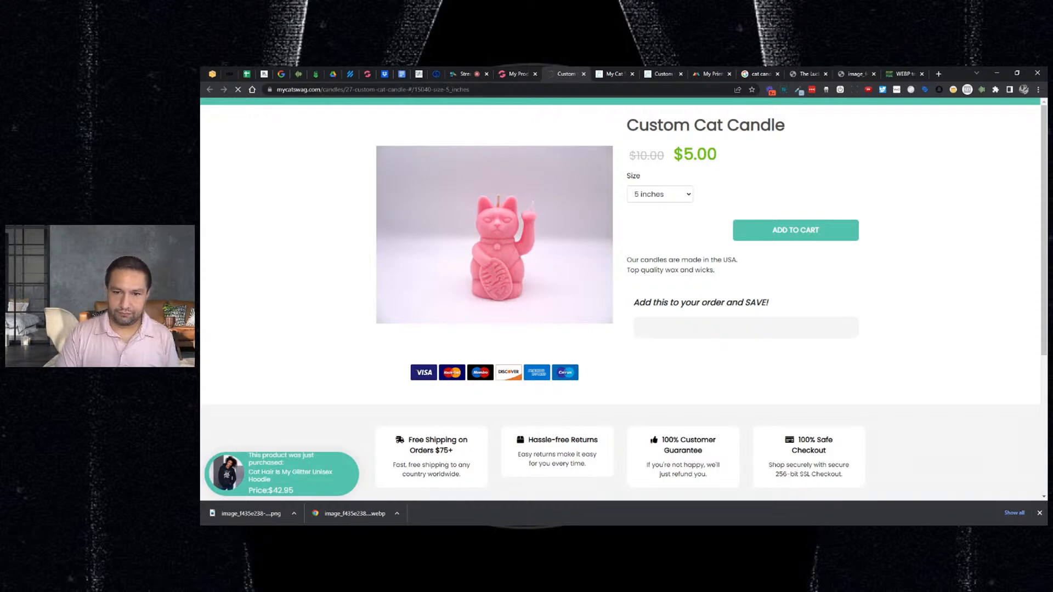
scroll(705, 265, "down", 3)
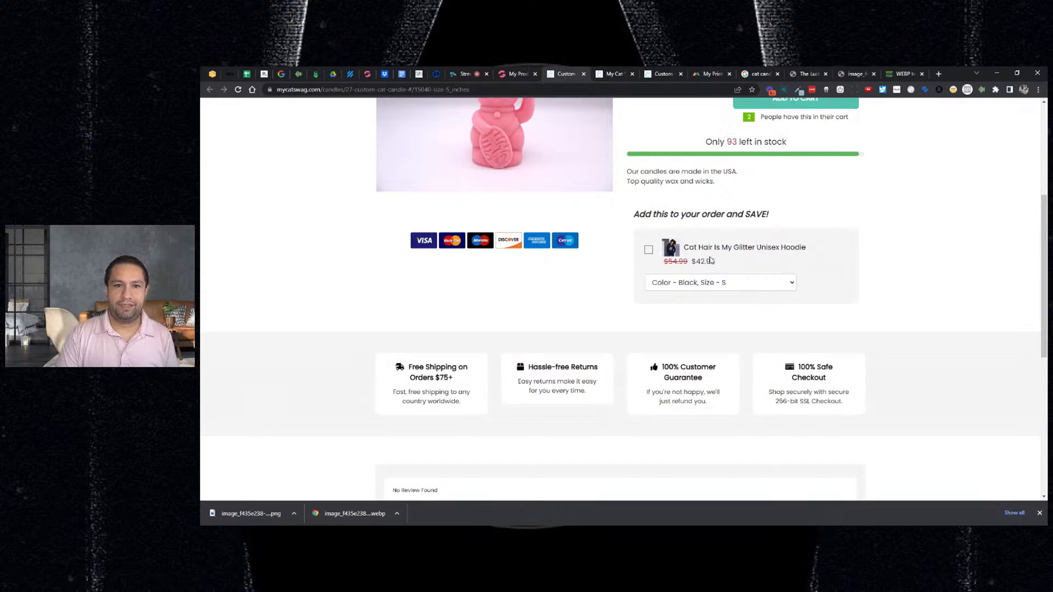
left_click(516, 75)
scroll(678, 332, "down", 1)
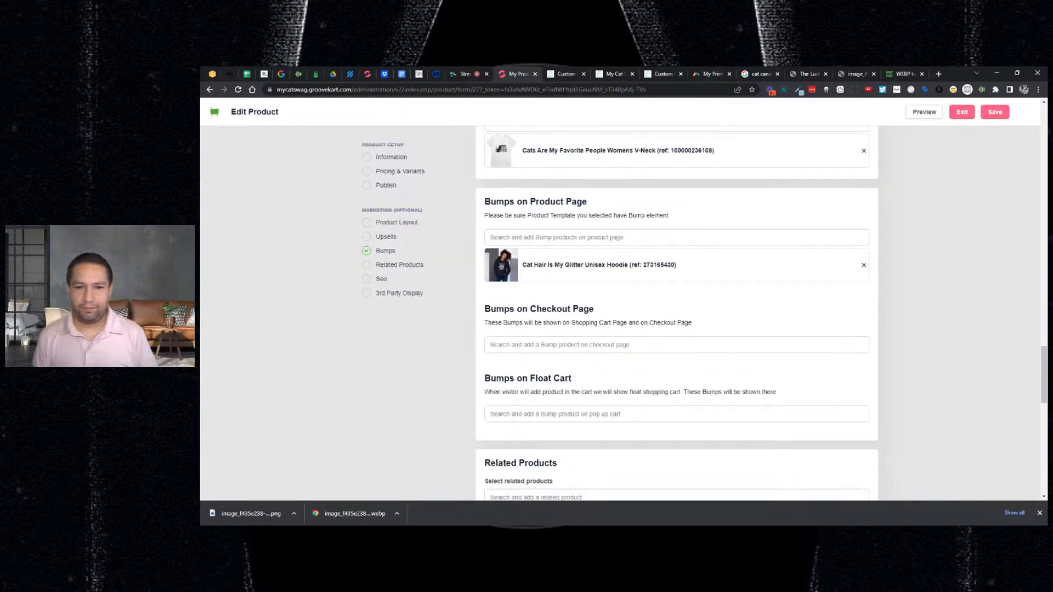
- Add the Home is where the cat is Hoodie as a checkout page bump
left_click(548, 345)
type("ca")
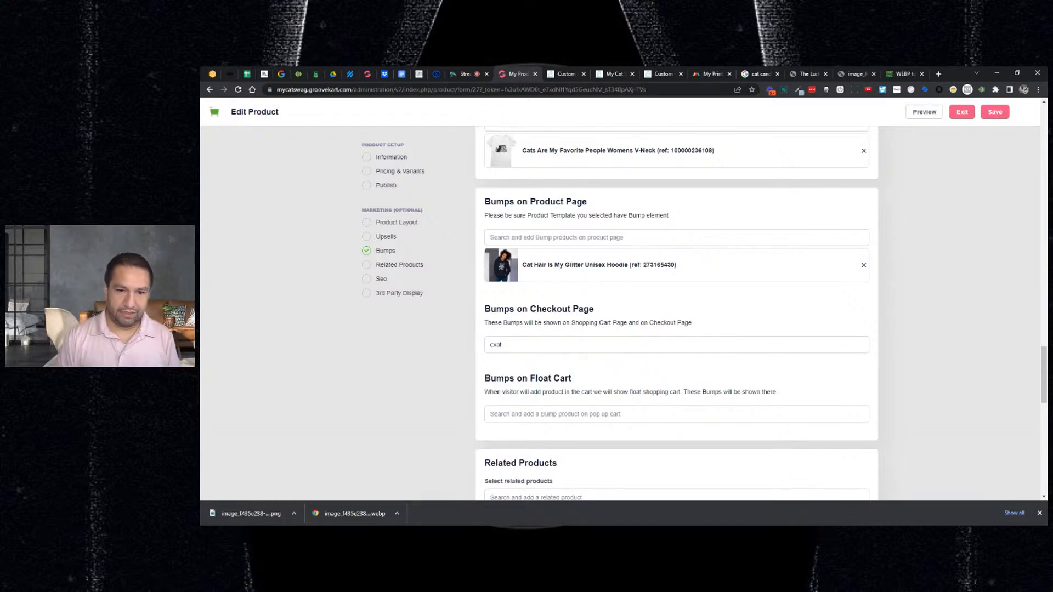
type("at")
key("BackSpace")
key("BackSpace")
key("BackSpace")
type("at")
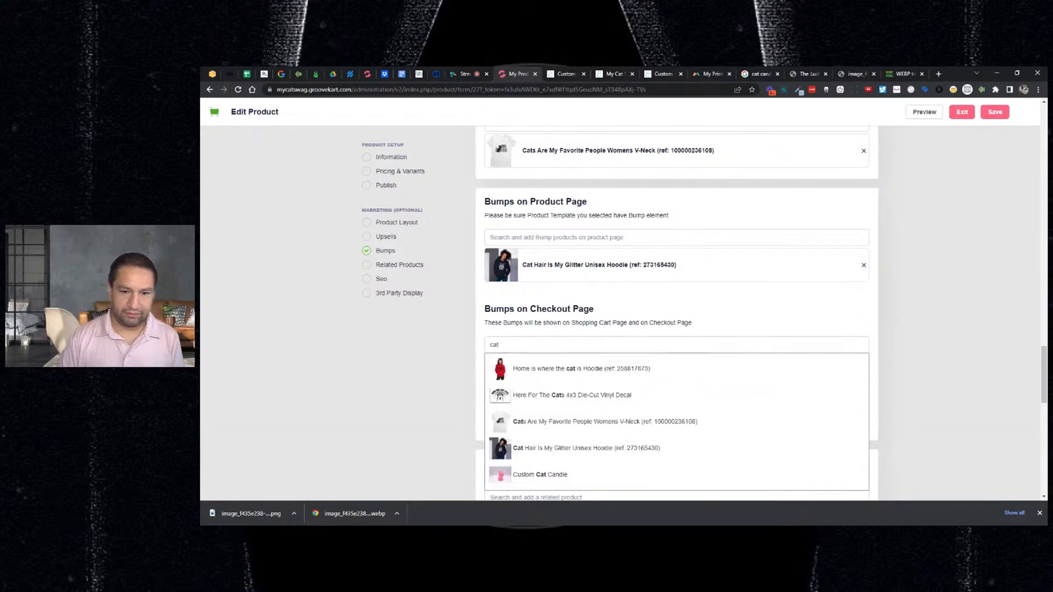
left_click(546, 376)
- Add the Here For The Cats vinyl decal as a float-cart bump and save
scroll(611, 362, "down", 2)
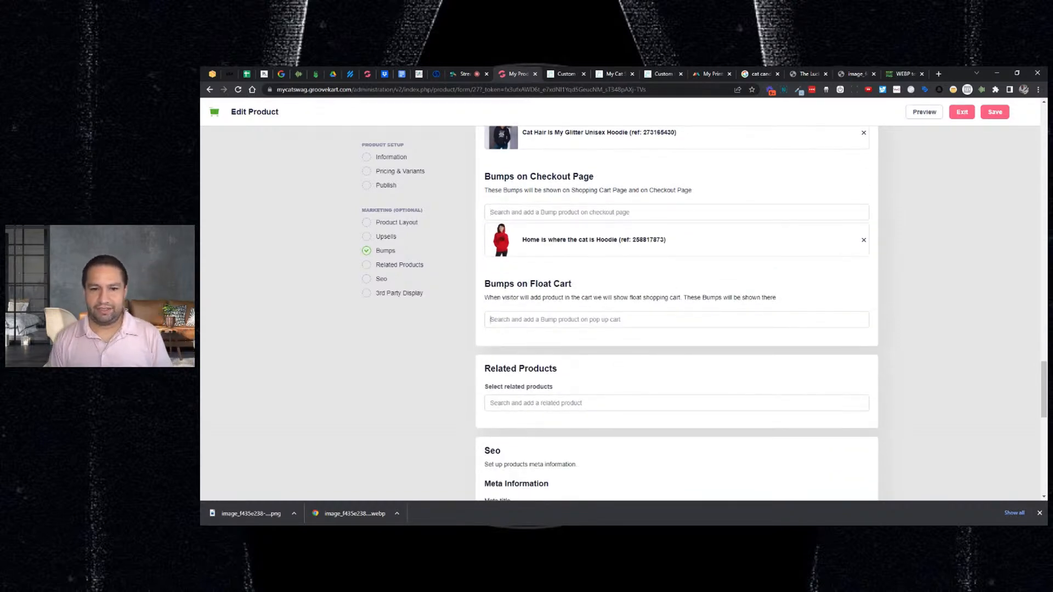
type("c")
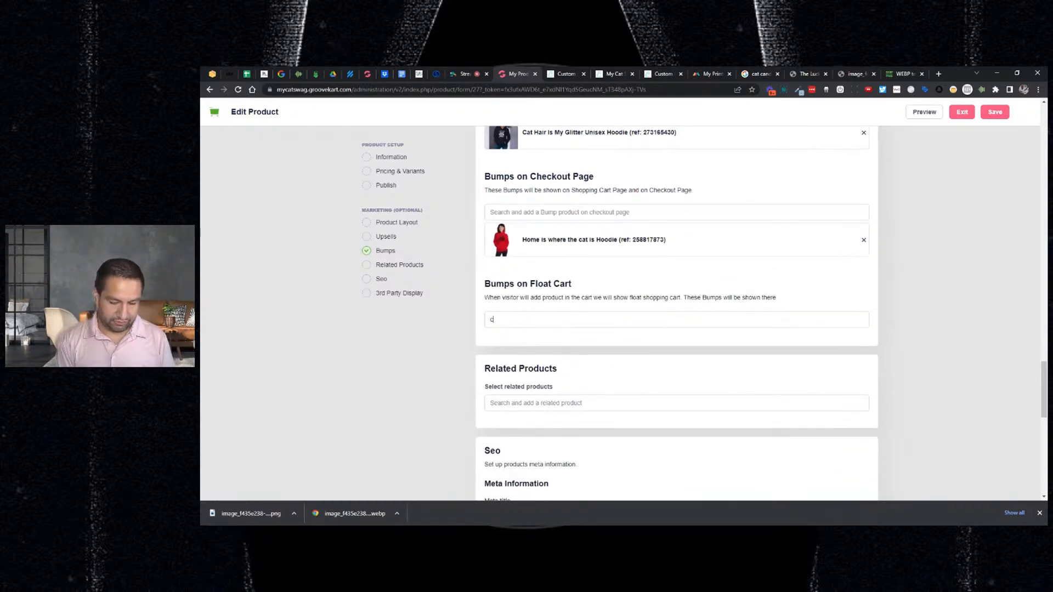
type("at")
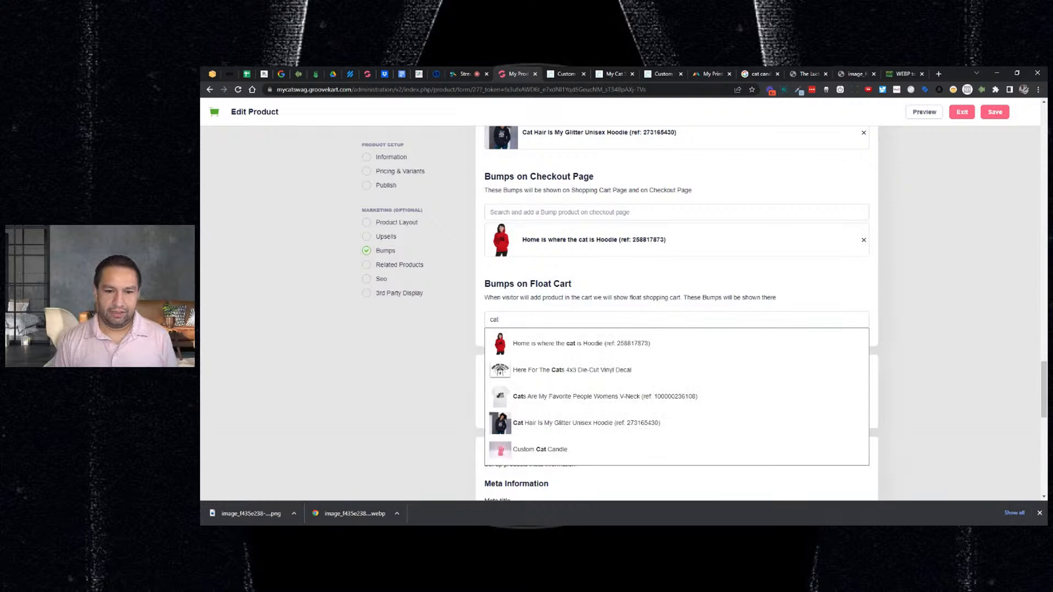
left_click(568, 371)
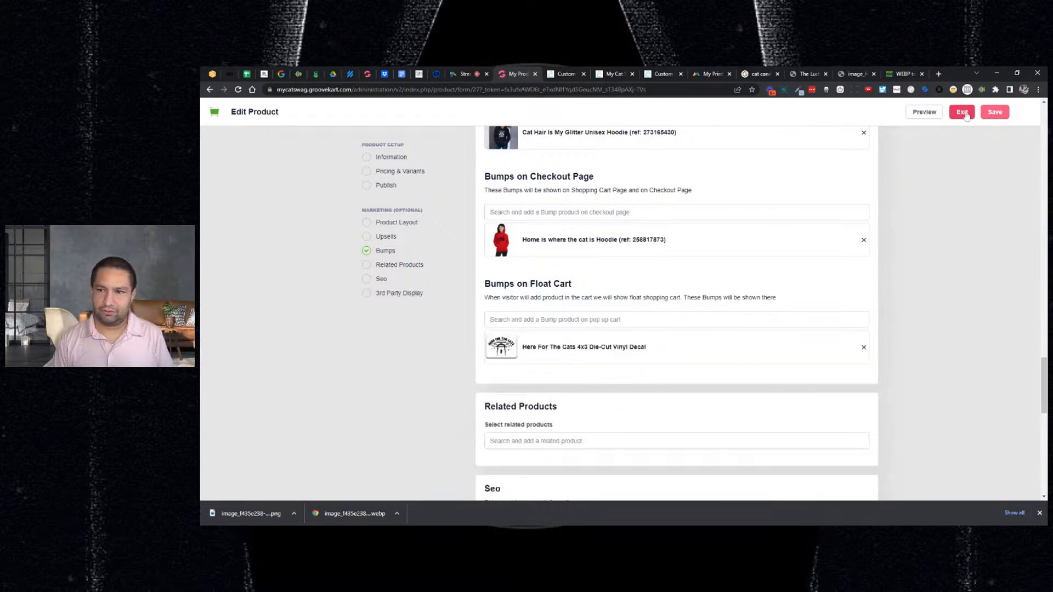
left_click(987, 113)
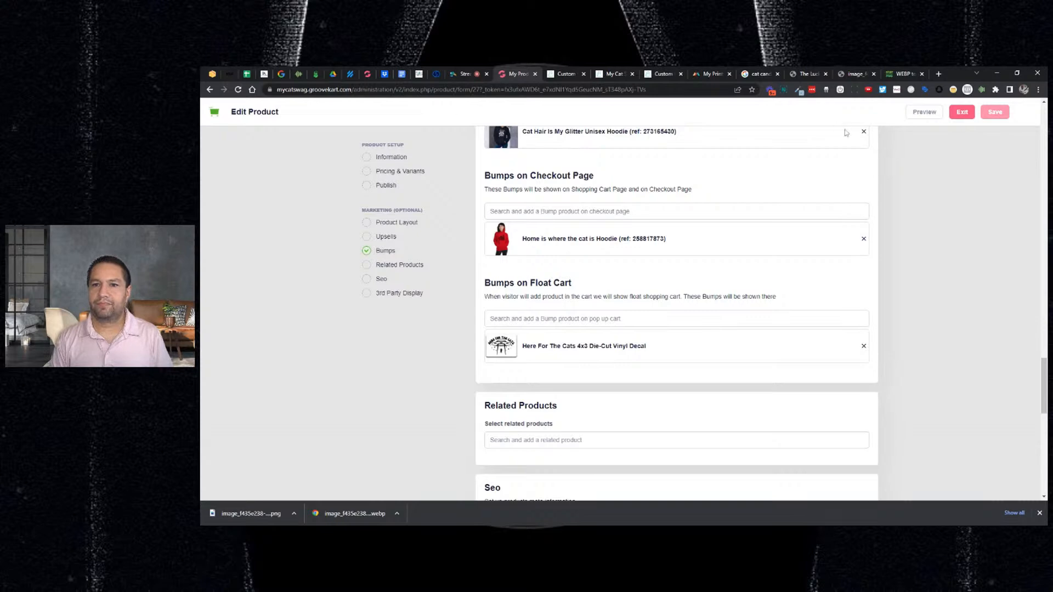
left_click(568, 80)
scroll(789, 371, "up", 3)
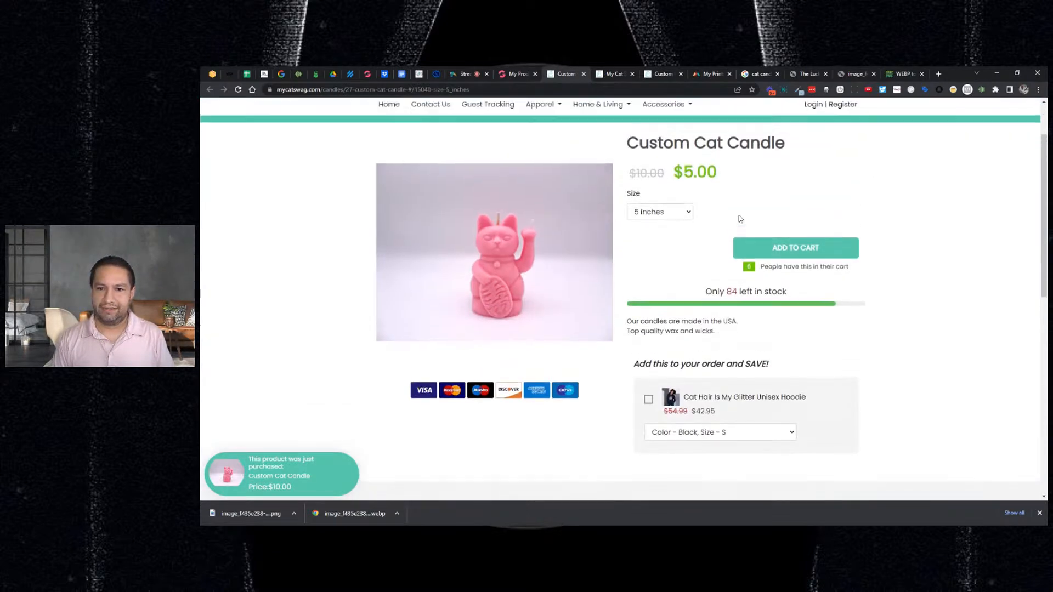
scroll(740, 219, "up", 1)
key("F5")
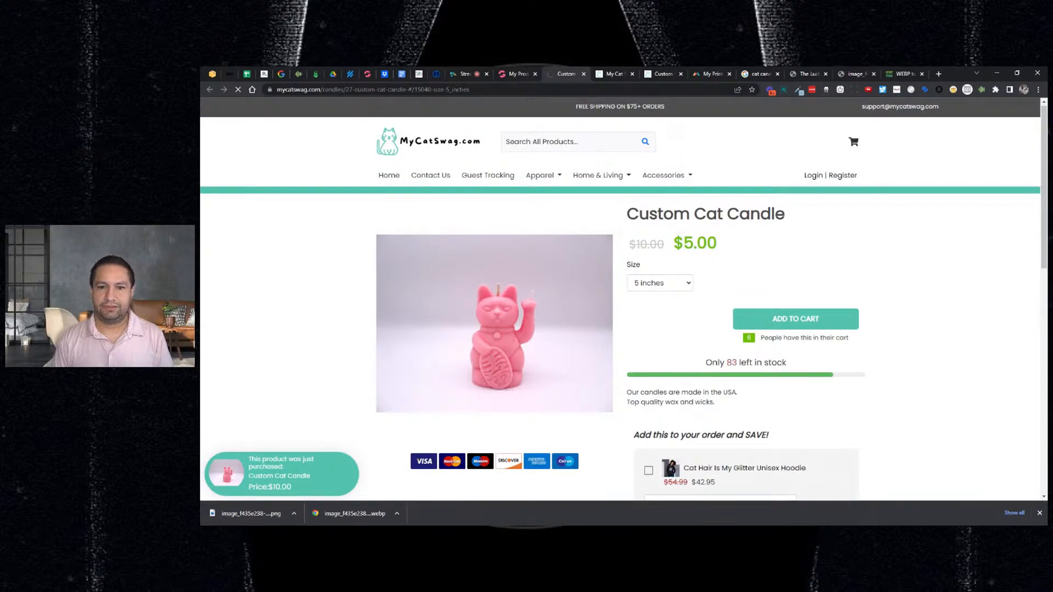
left_click(779, 319)
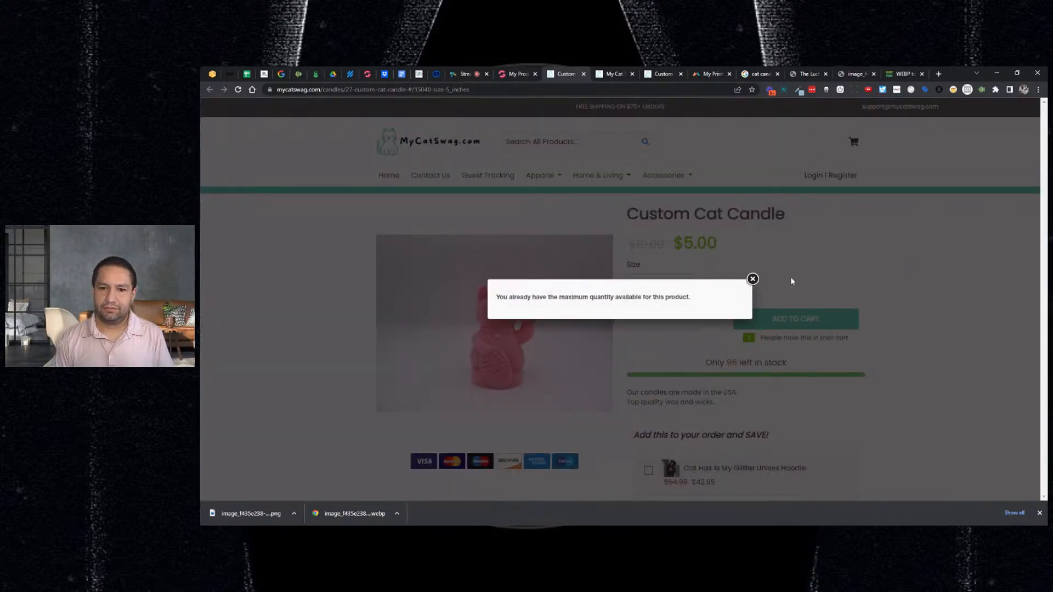
left_click(752, 279)
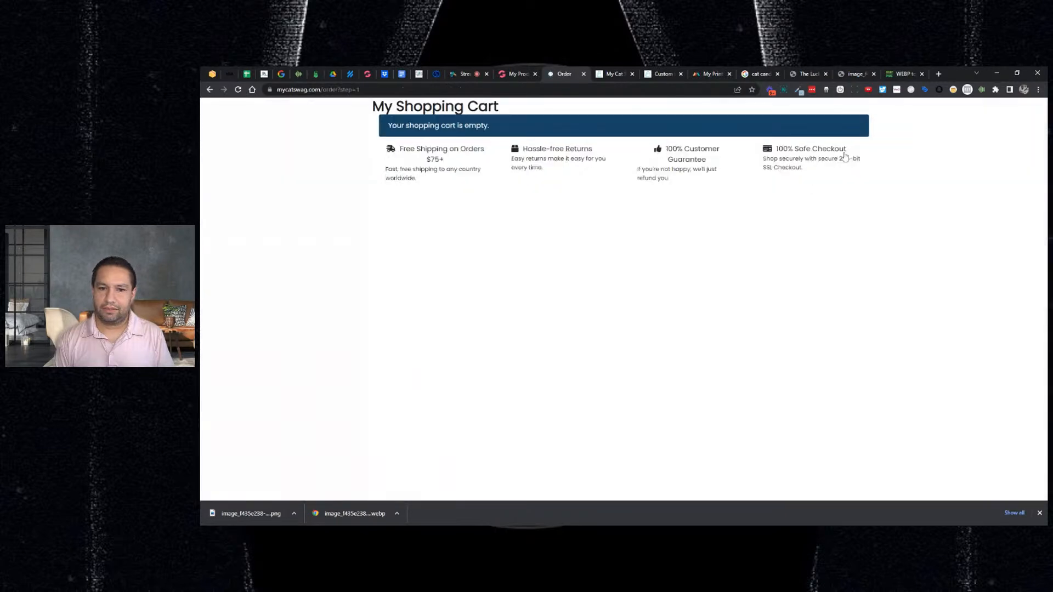
left_click(208, 91)
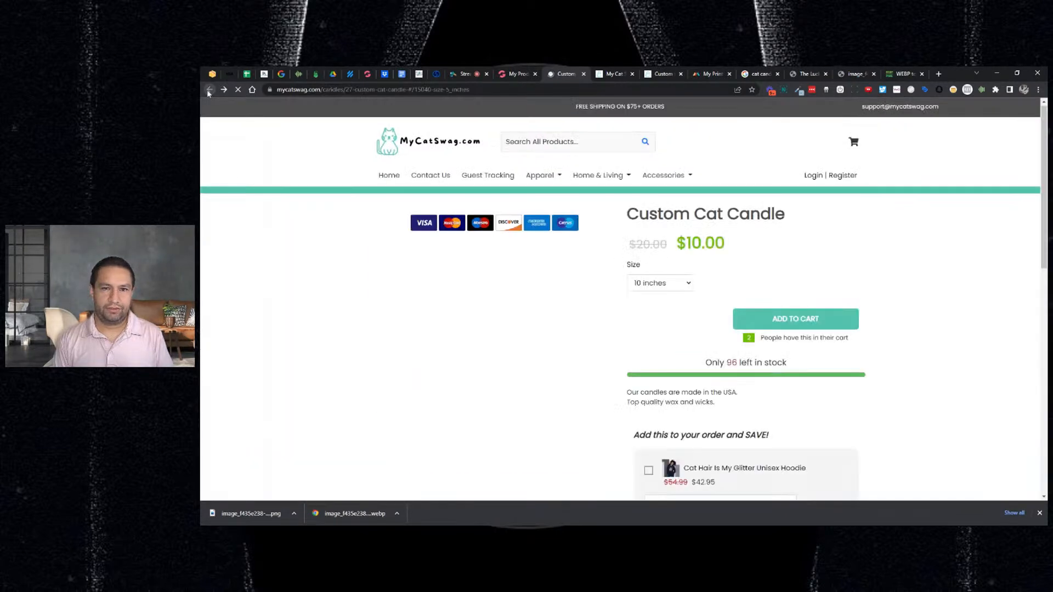
left_click_drag(474, 90, 400, 89)
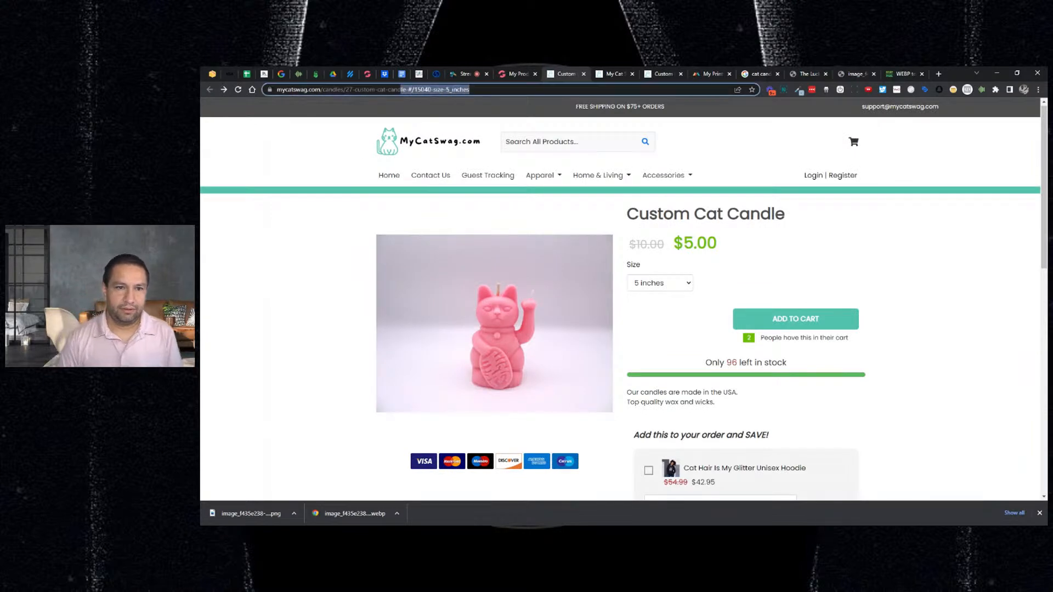
key("BackSpace")
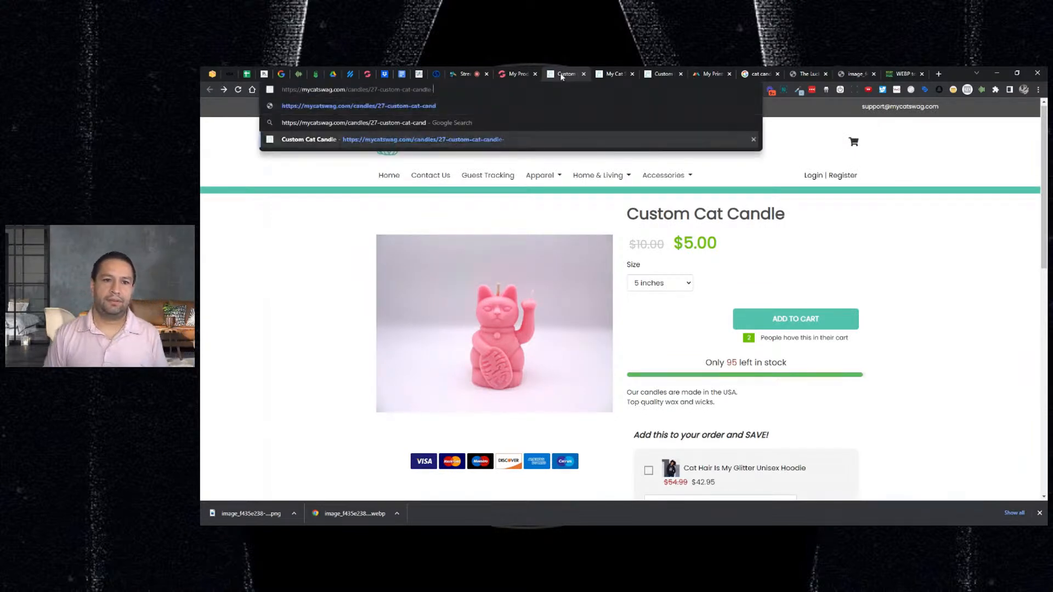
key("Return")
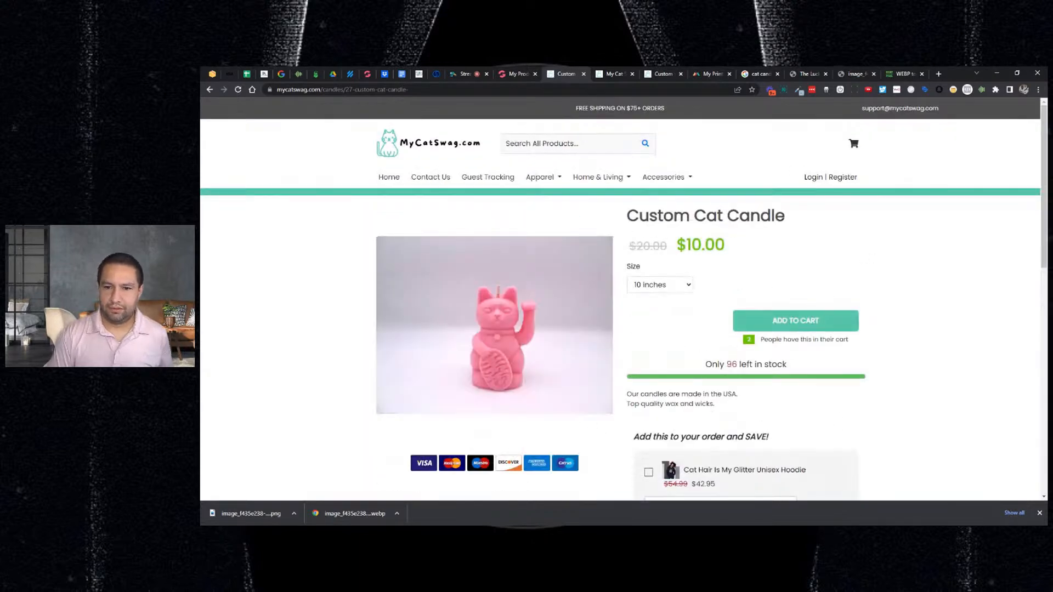
scroll(767, 240, "down", 2)
scroll(767, 241, "up", 2)
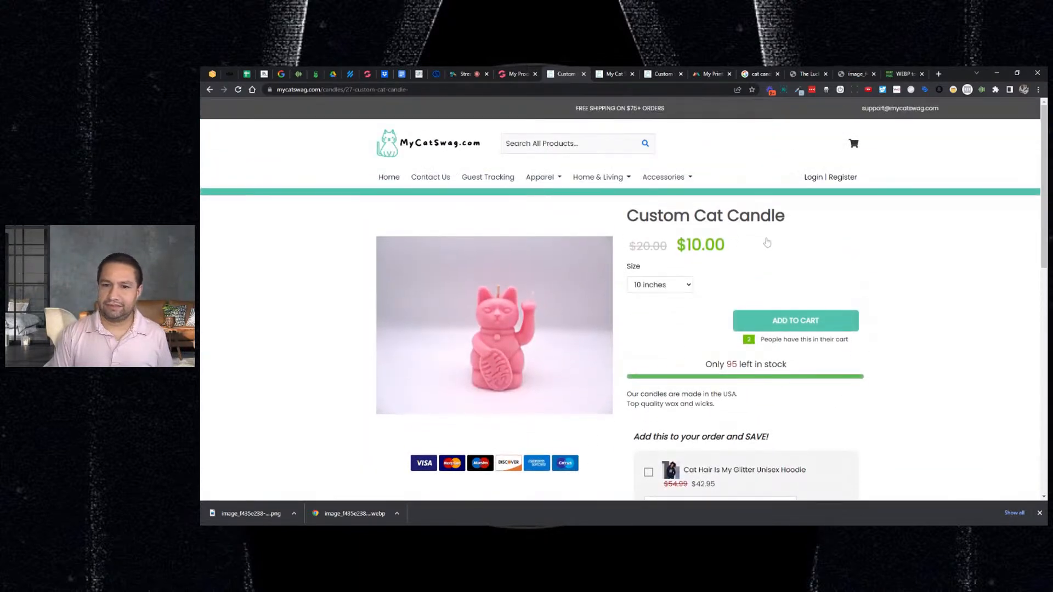
left_click(856, 149)
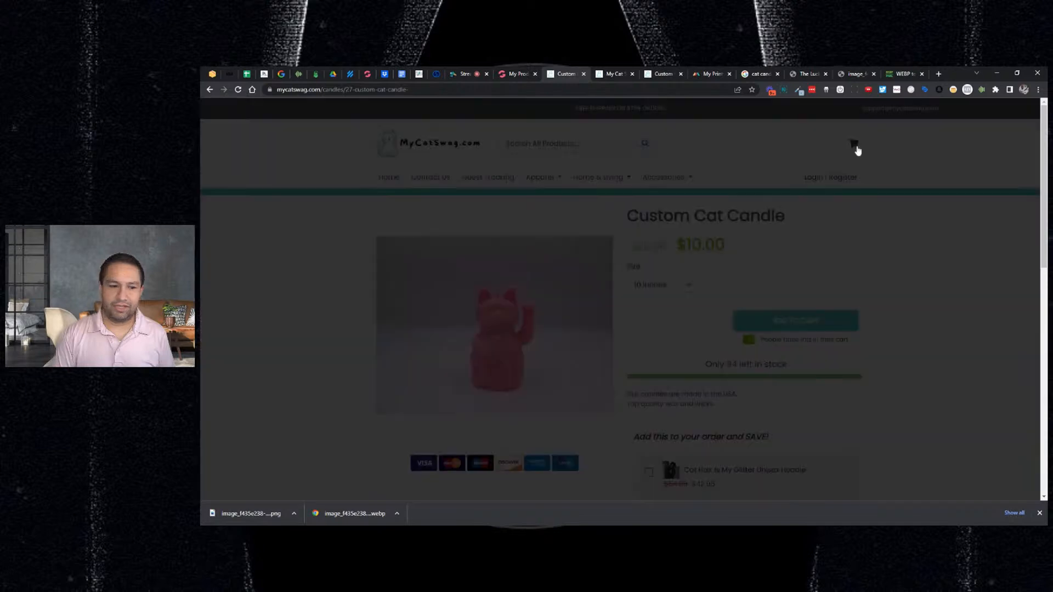
left_click(1030, 110)
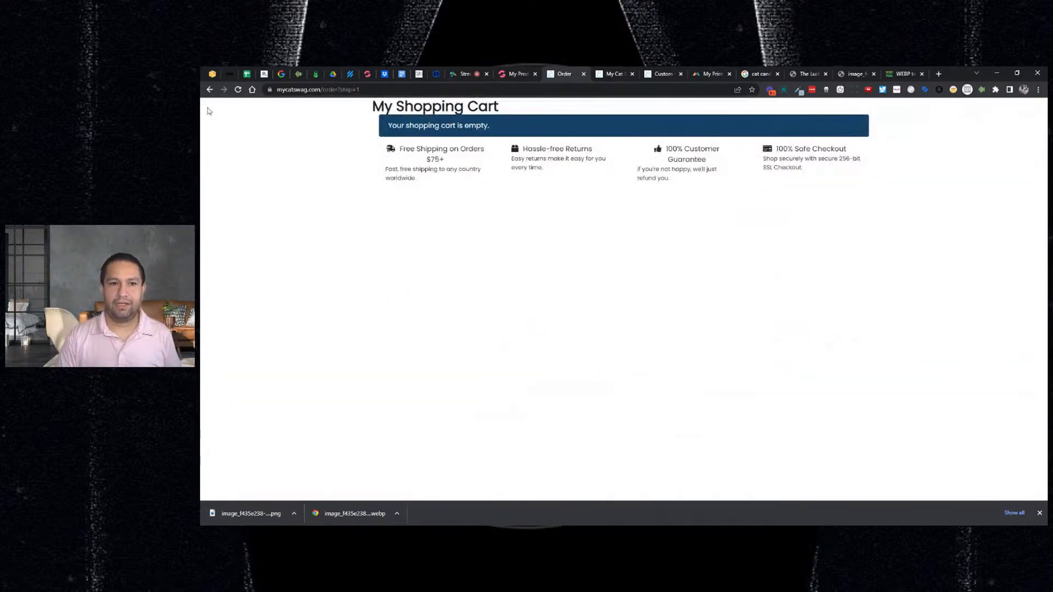
left_click(209, 90)
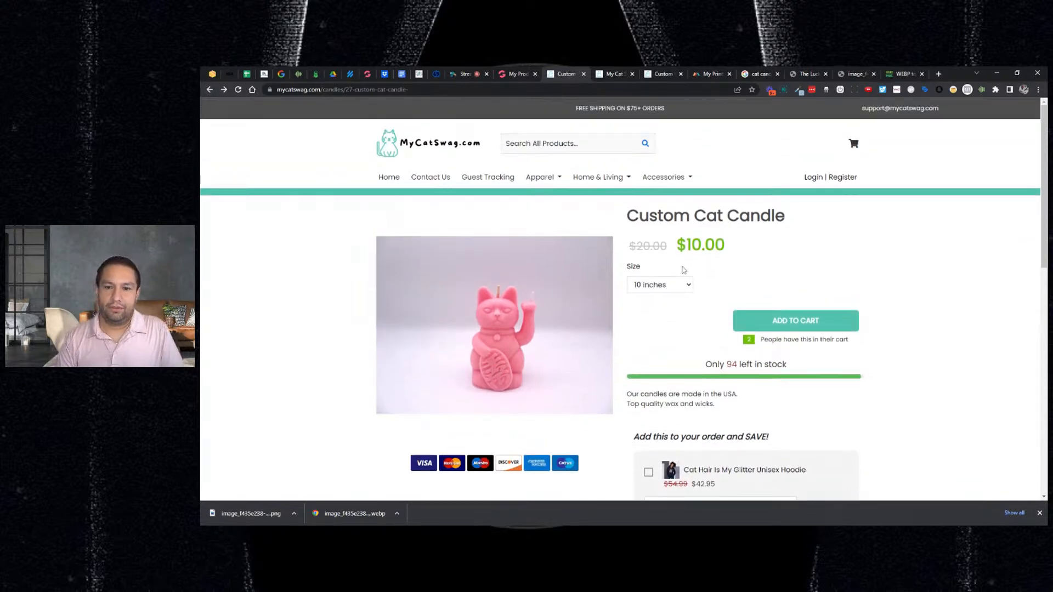
left_click(511, 77)
scroll(676, 313, "down", 2)
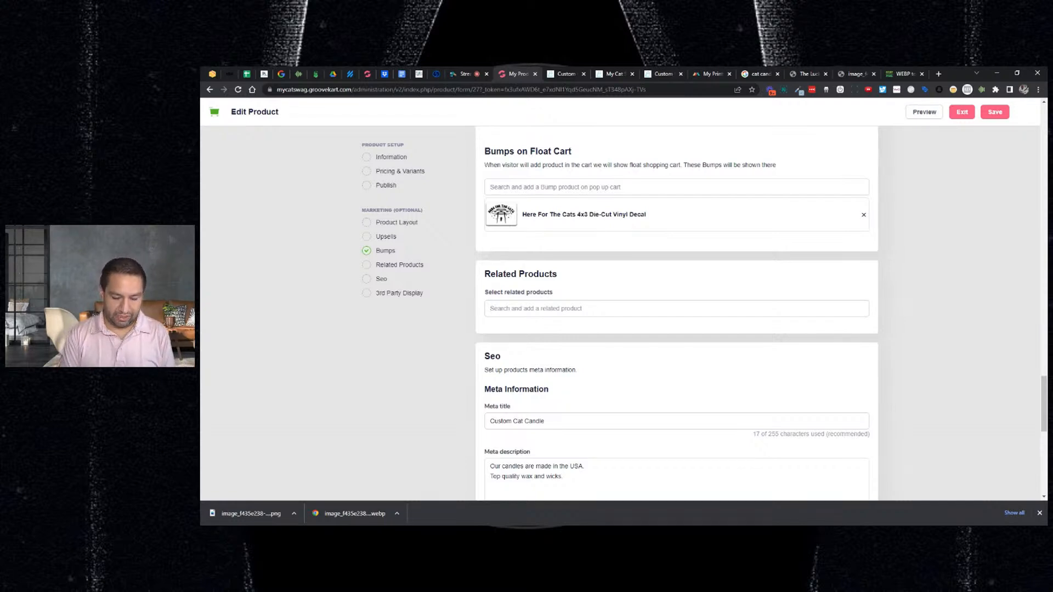
type("cat")
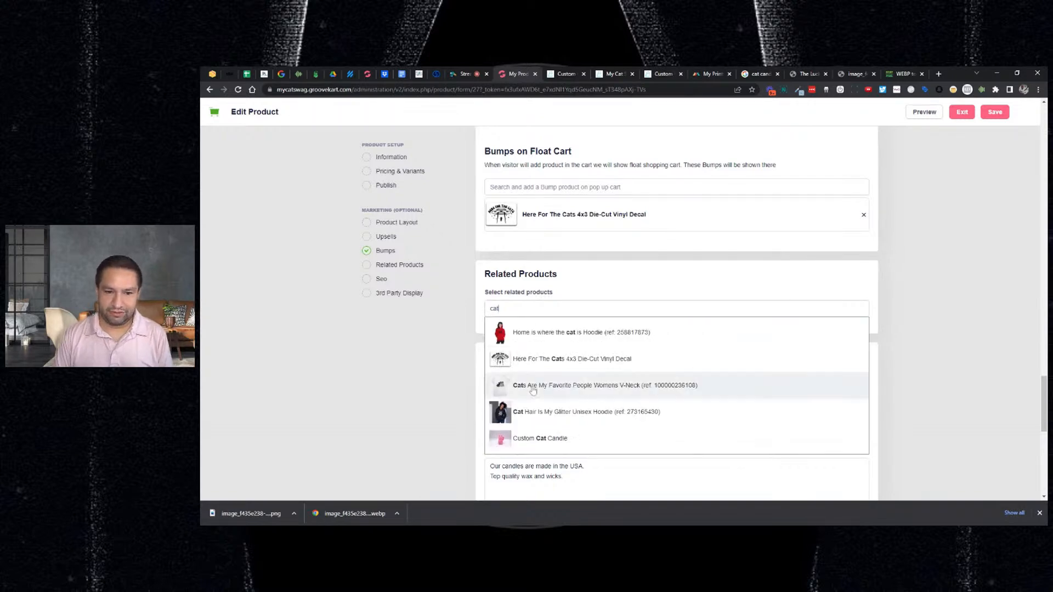
left_click(540, 423)
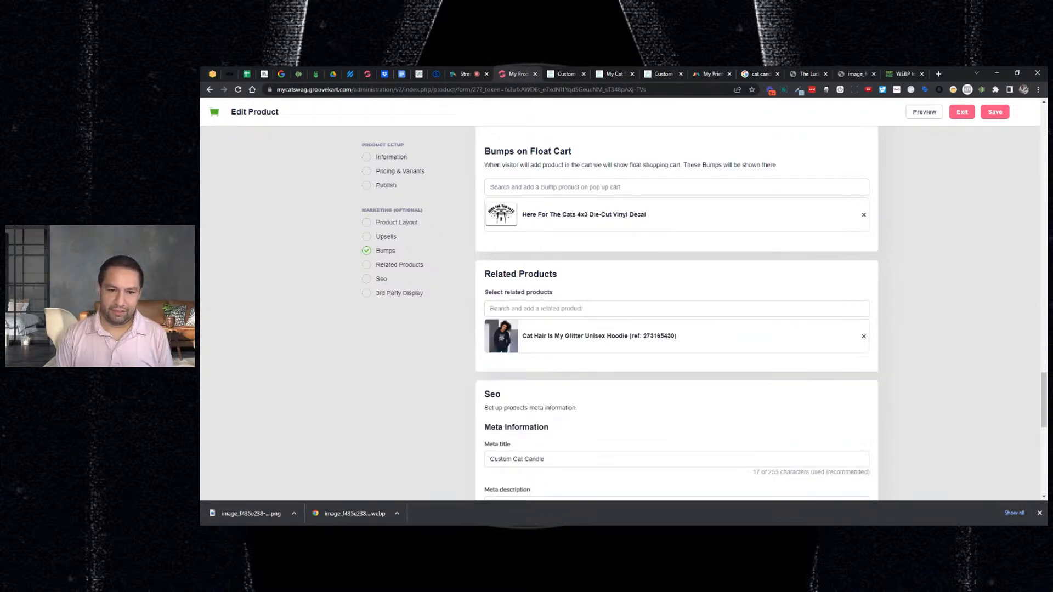
type("cat")
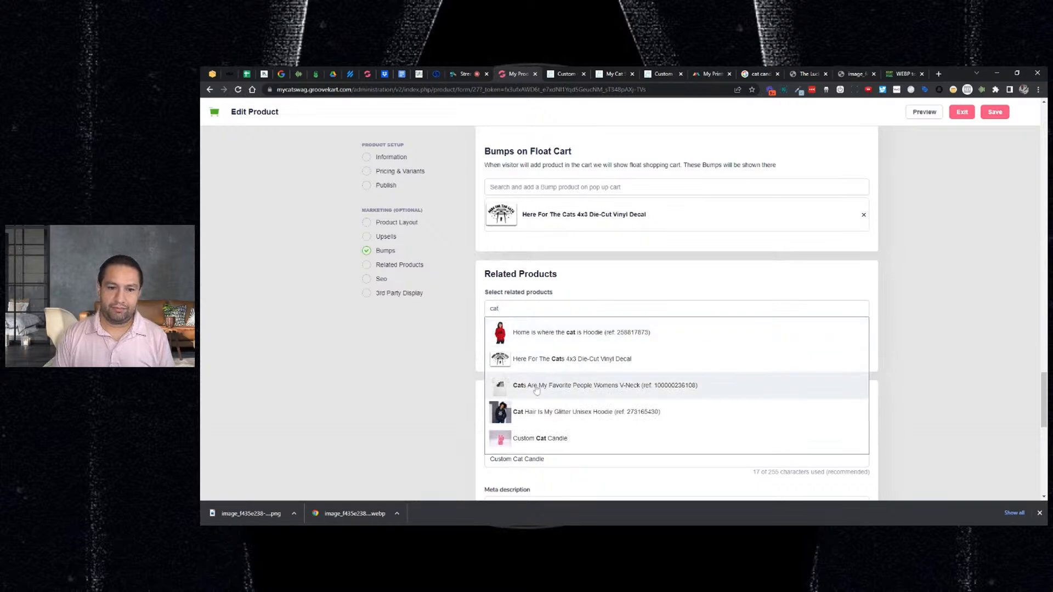
left_click(535, 390)
type("cat")
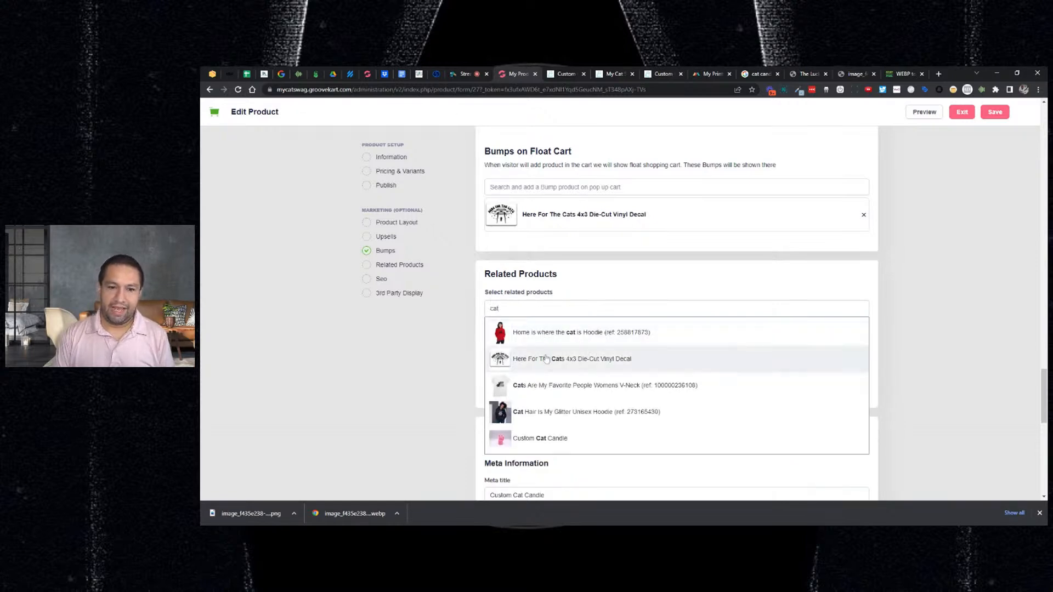
left_click(546, 359)
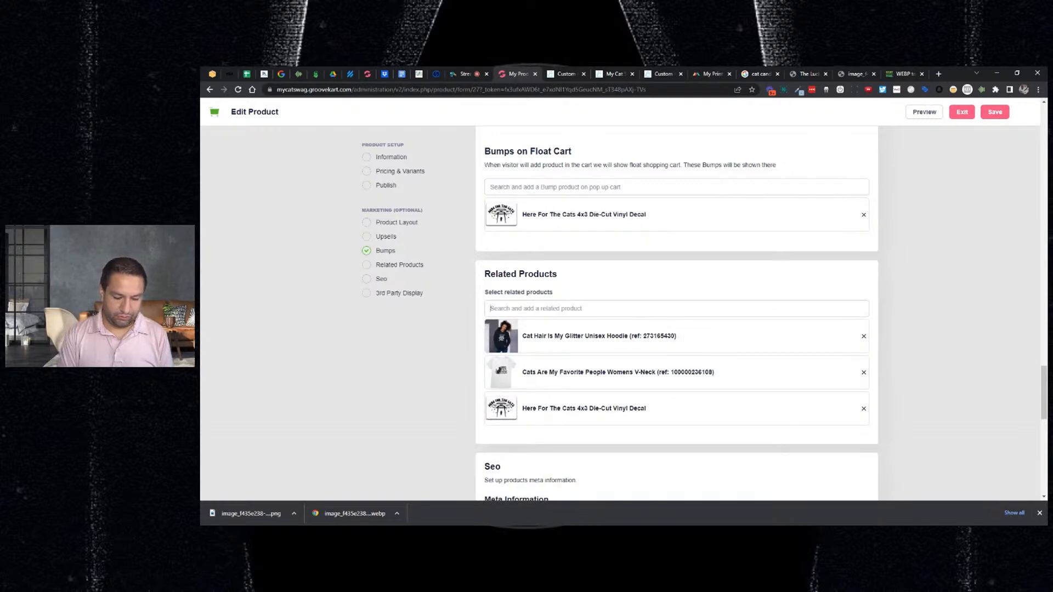
type("home")
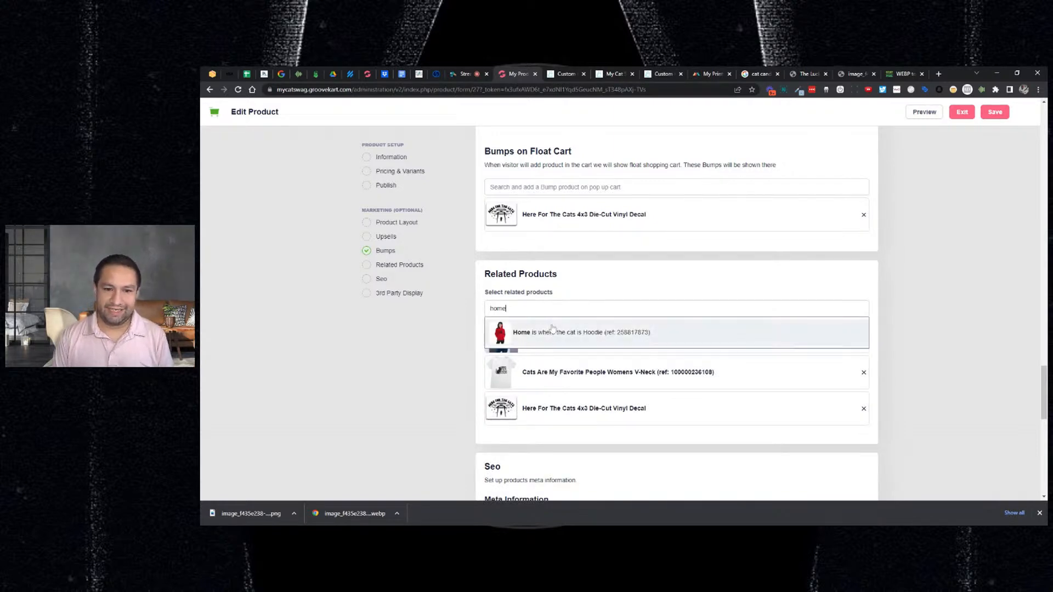
left_click(552, 328)
left_click(993, 114)
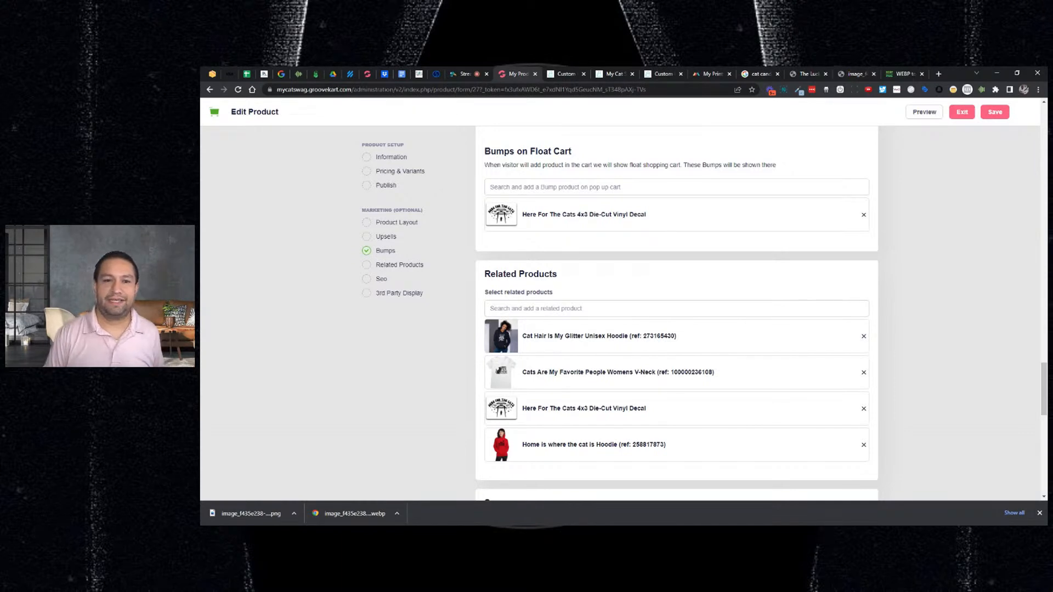
scroll(965, 207, "down", 3)
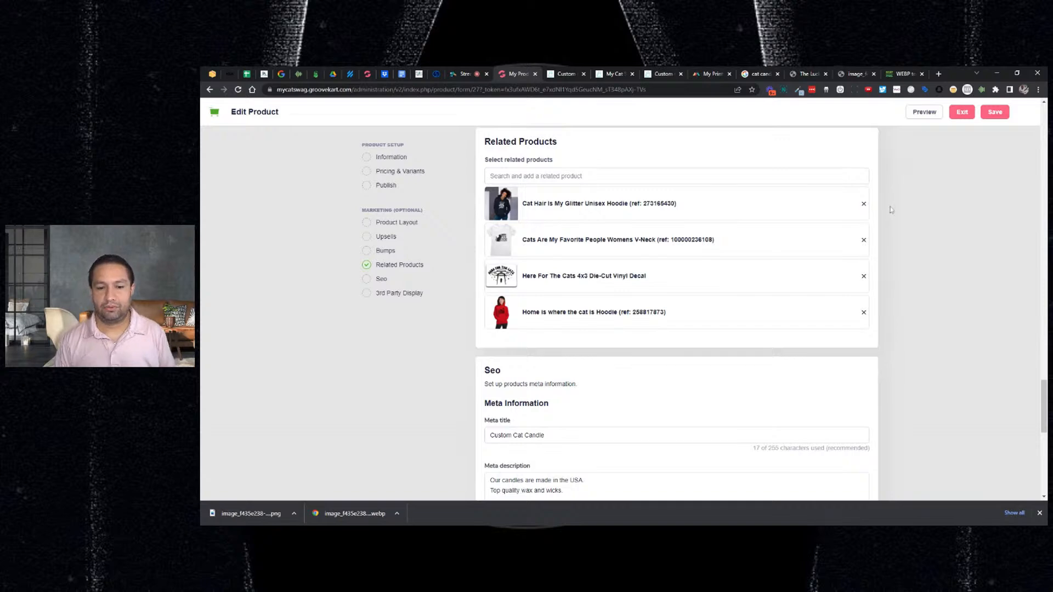
- Reveal the Summary Product Description reading 'Cat Owners Everywhere Love They Custom Cat Candles! Orders Yours Today 50% Off.'
scroll(888, 208, "down", 3)
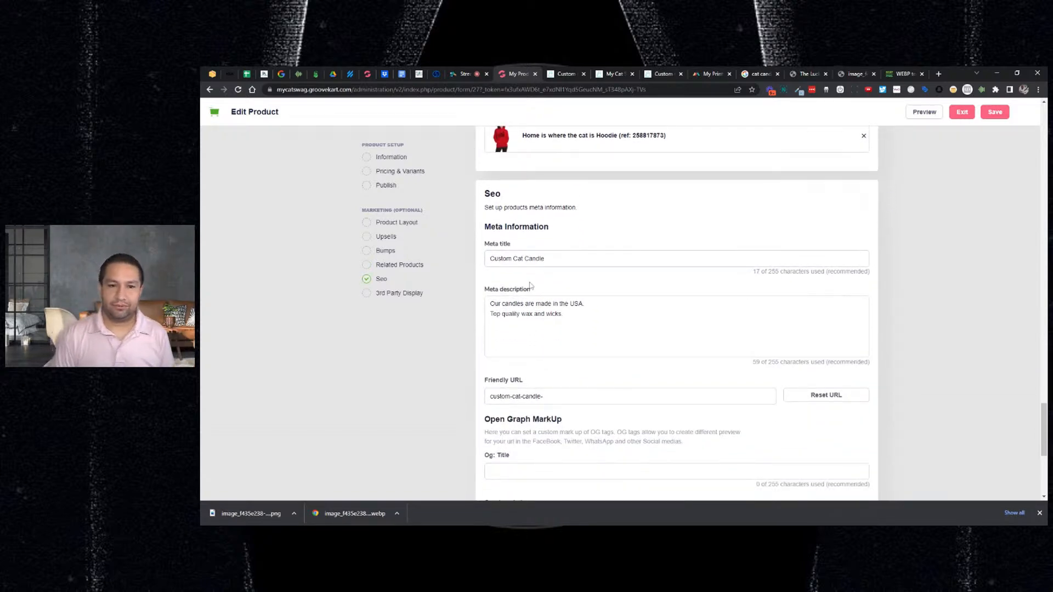
scroll(579, 233, "up", 2)
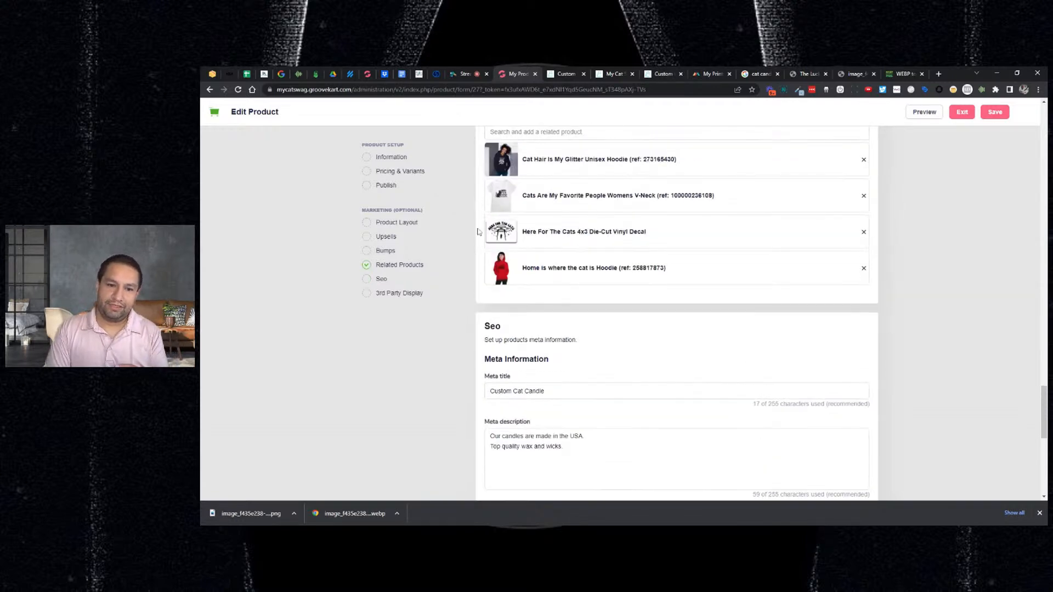
scroll(497, 267, "down", 2)
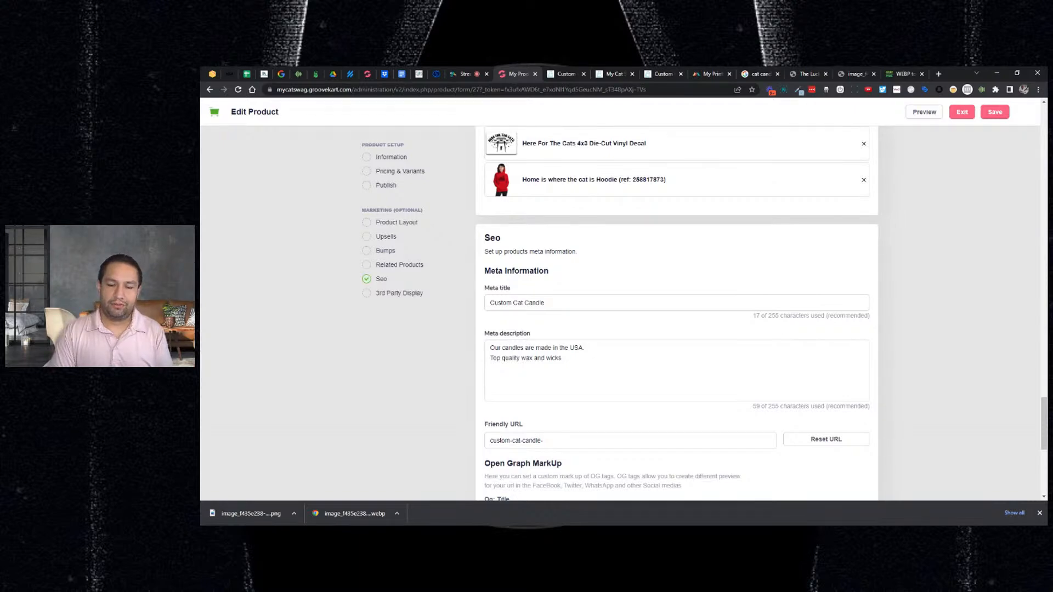
left_click_drag(565, 359, 487, 341)
scroll(766, 355, "up", 13)
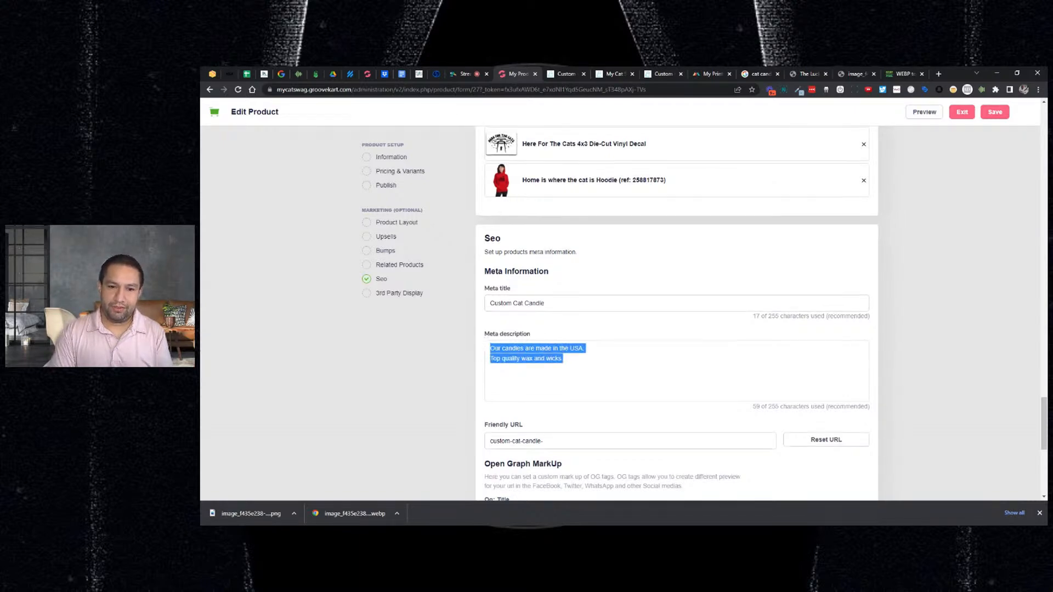
scroll(753, 343, "up", 15)
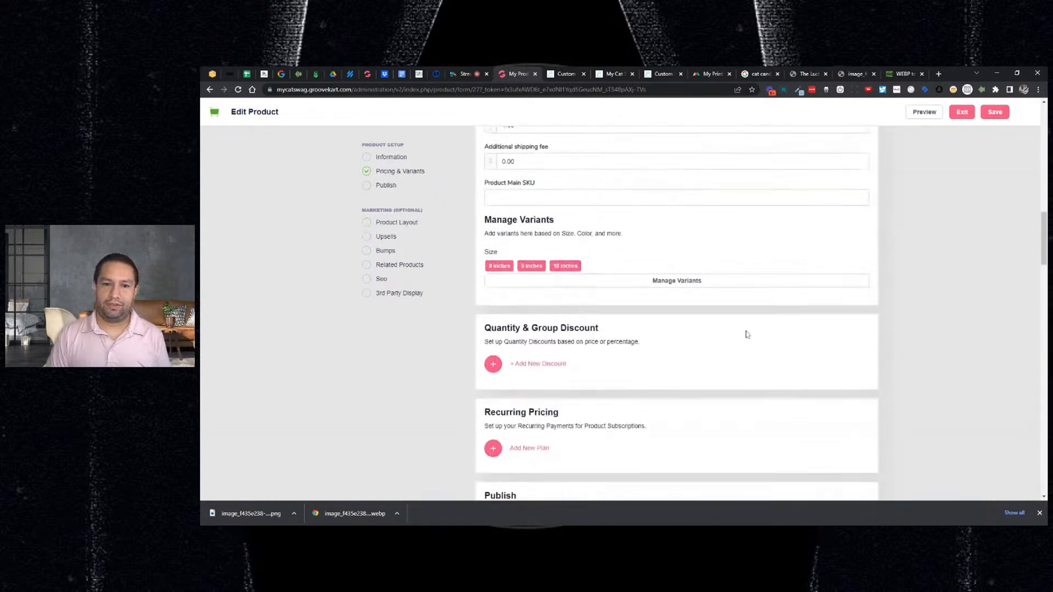
scroll(745, 334, "up", 12)
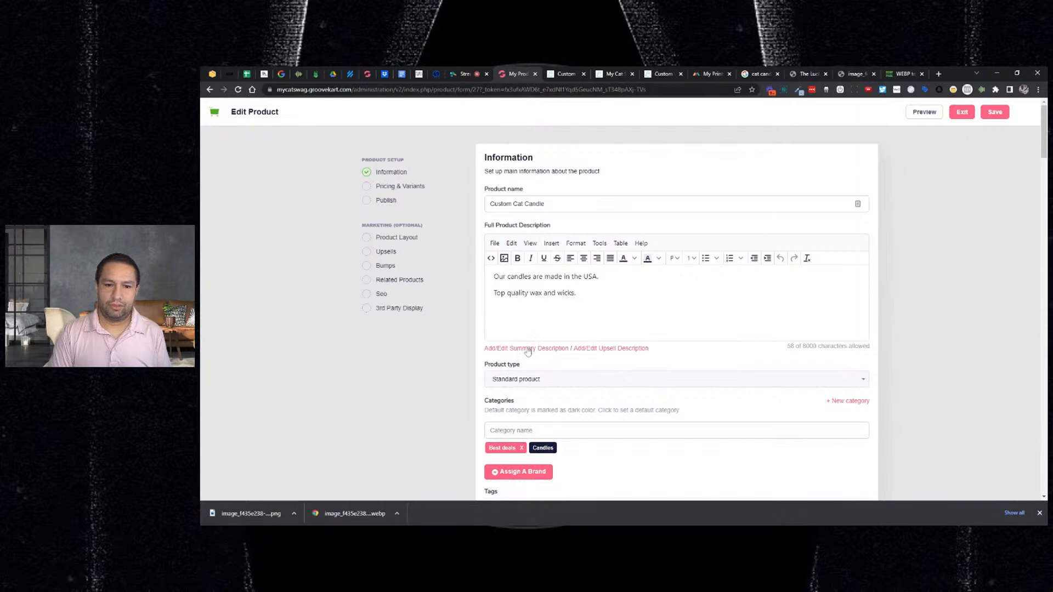
left_click(527, 349)
scroll(528, 351, "down", 2)
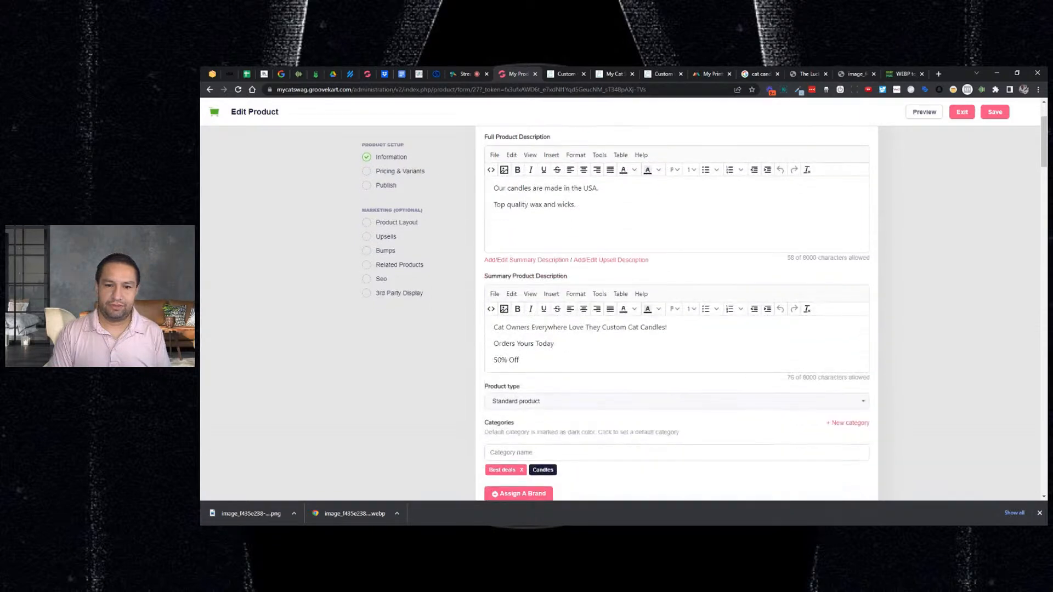
scroll(535, 206, "up", 1)
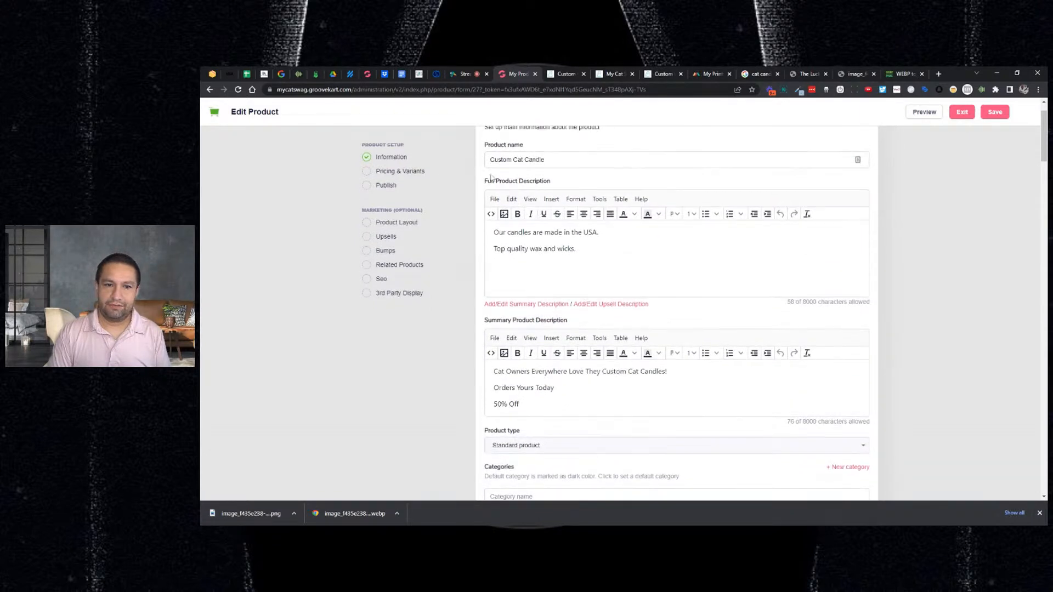
left_click_drag(579, 250, 475, 216)
scroll(900, 305, "down", 20)
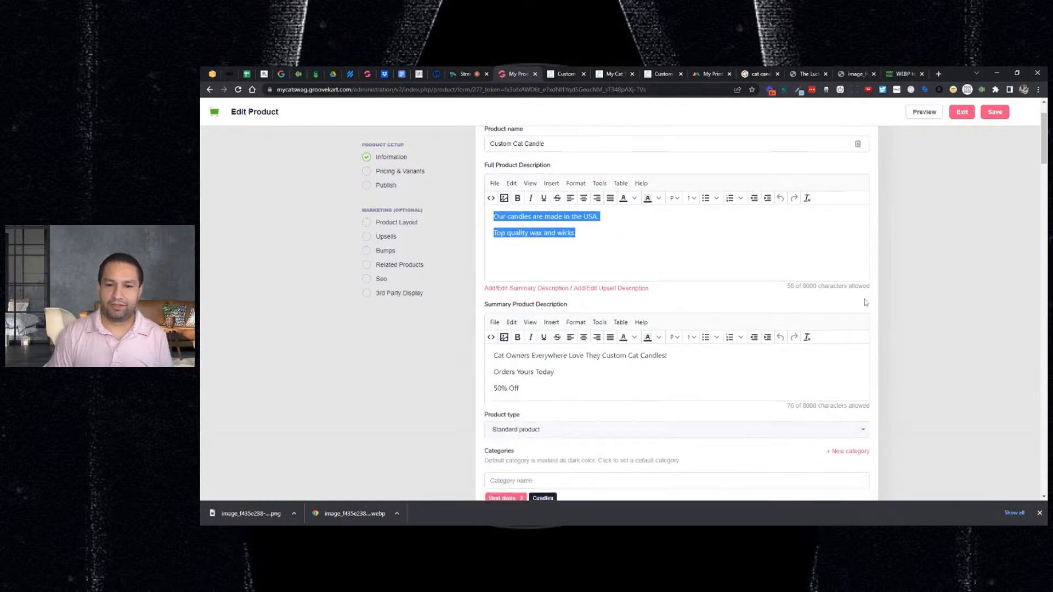
scroll(900, 308, "down", 12)
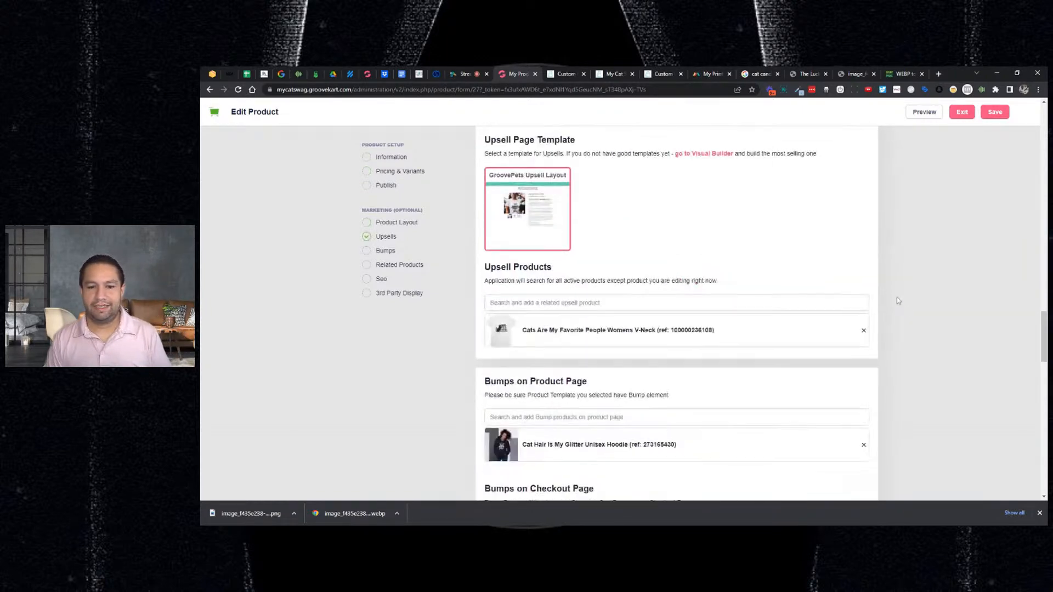
- Upload a pink product photo as the Og image in the product's SEO settings
left_click(382, 280)
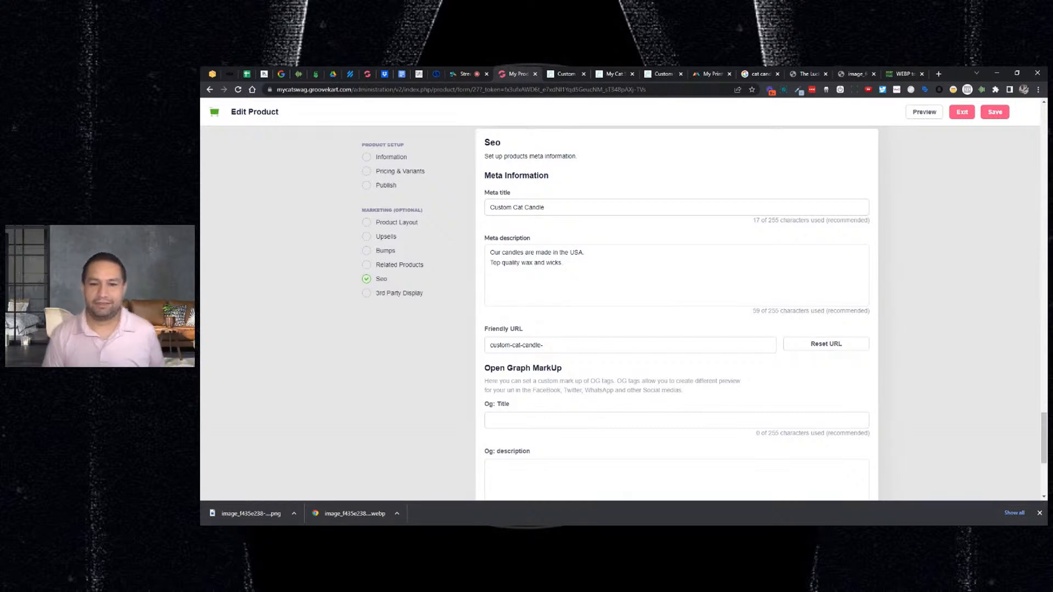
scroll(677, 312, "down", 2)
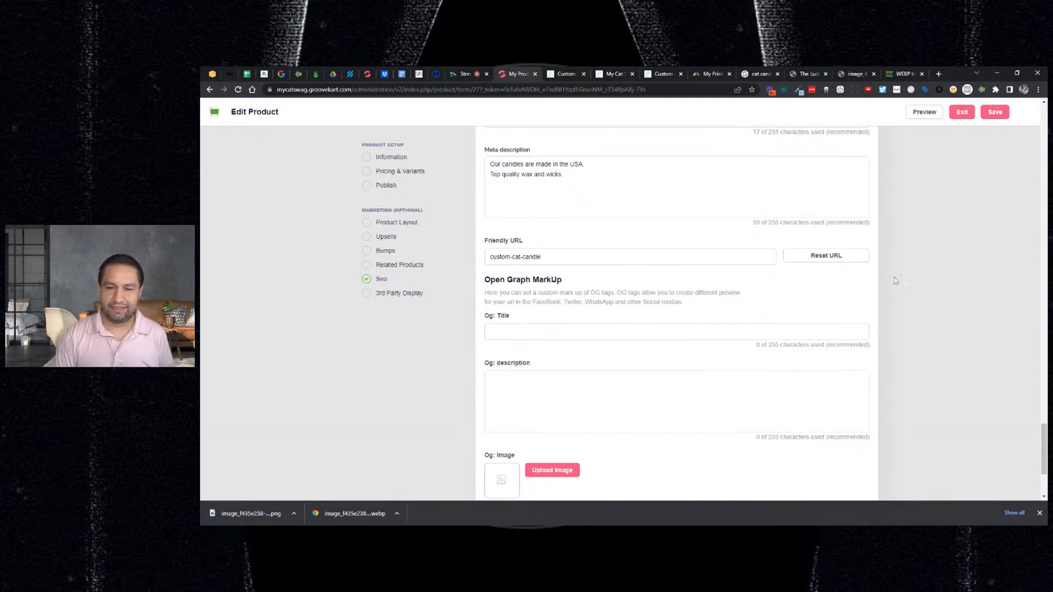
scroll(612, 301, "down", 1)
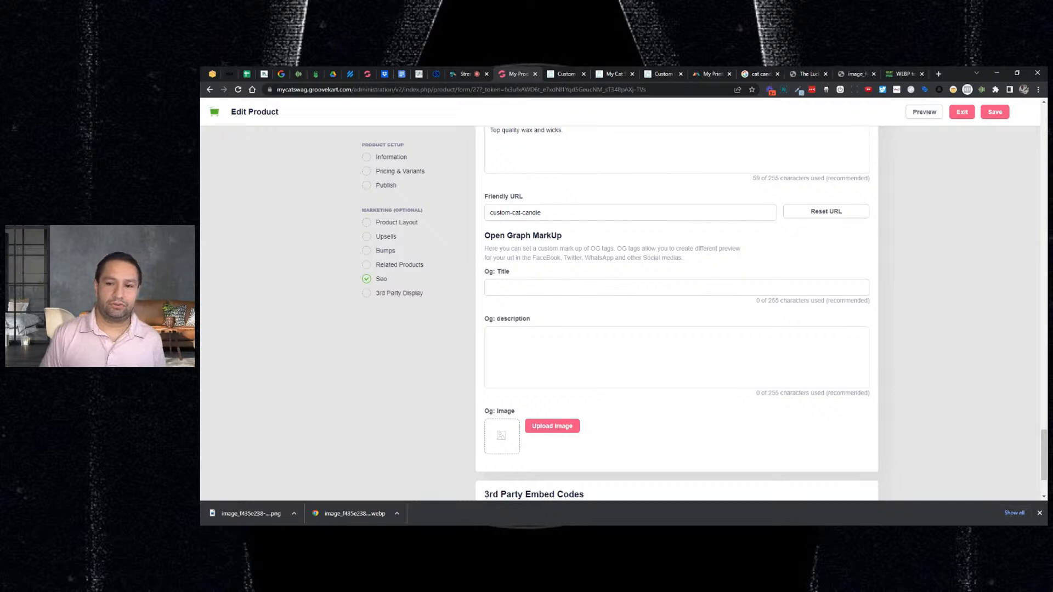
scroll(546, 384, "down", 1)
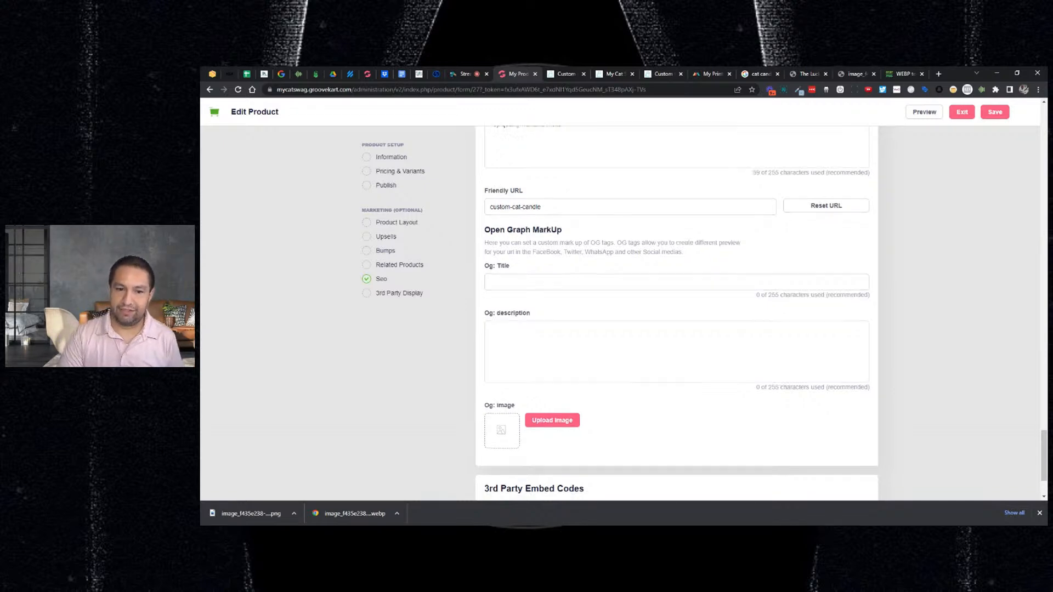
left_click(546, 383)
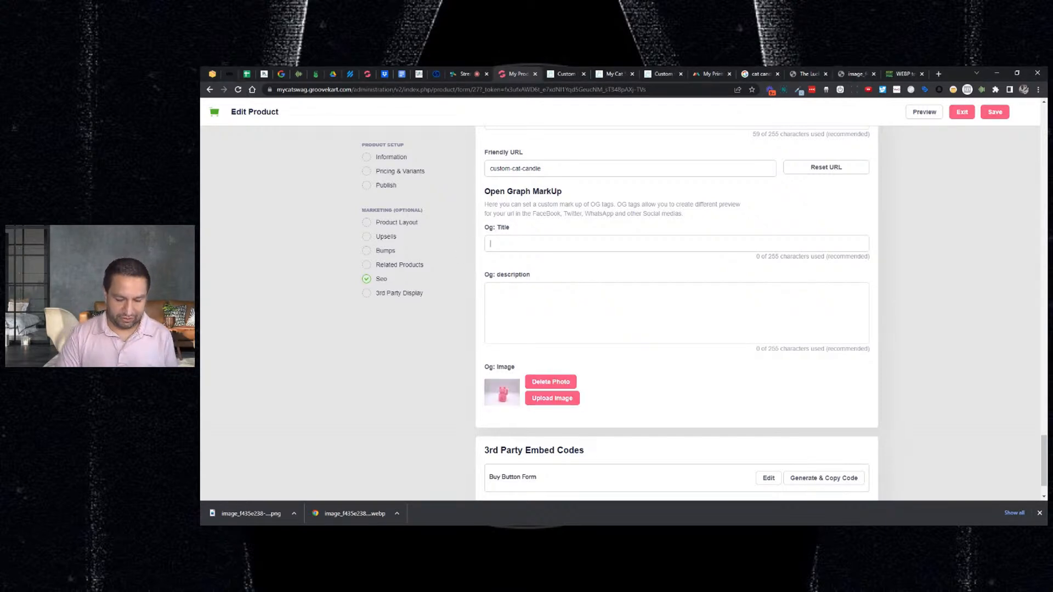
- Set the Og title to 'Awesome Cat Candle' and save the product
type("Cat Candle")
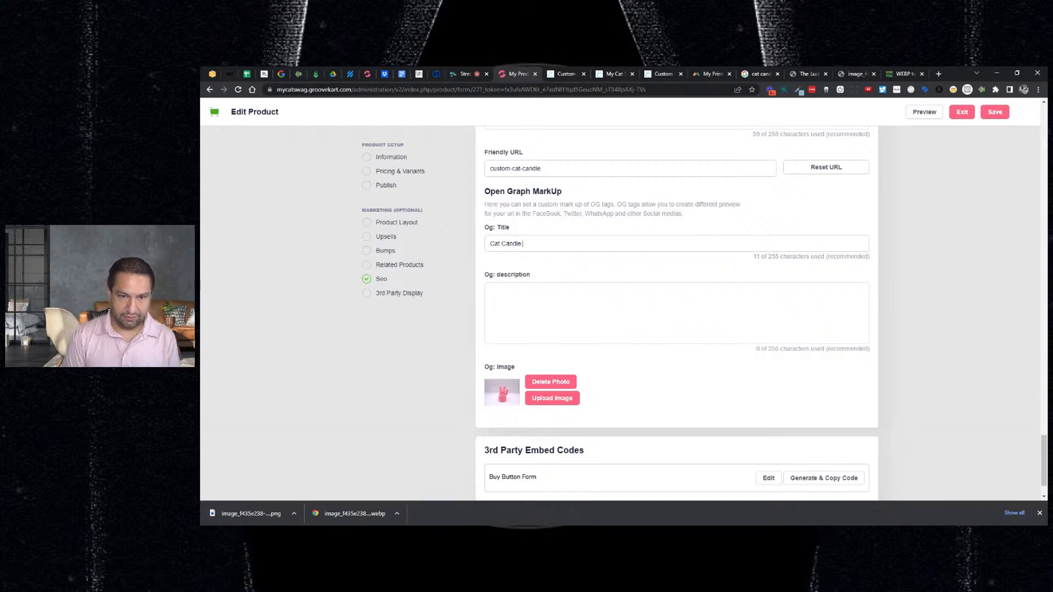
key("Home")
type("Awesome")
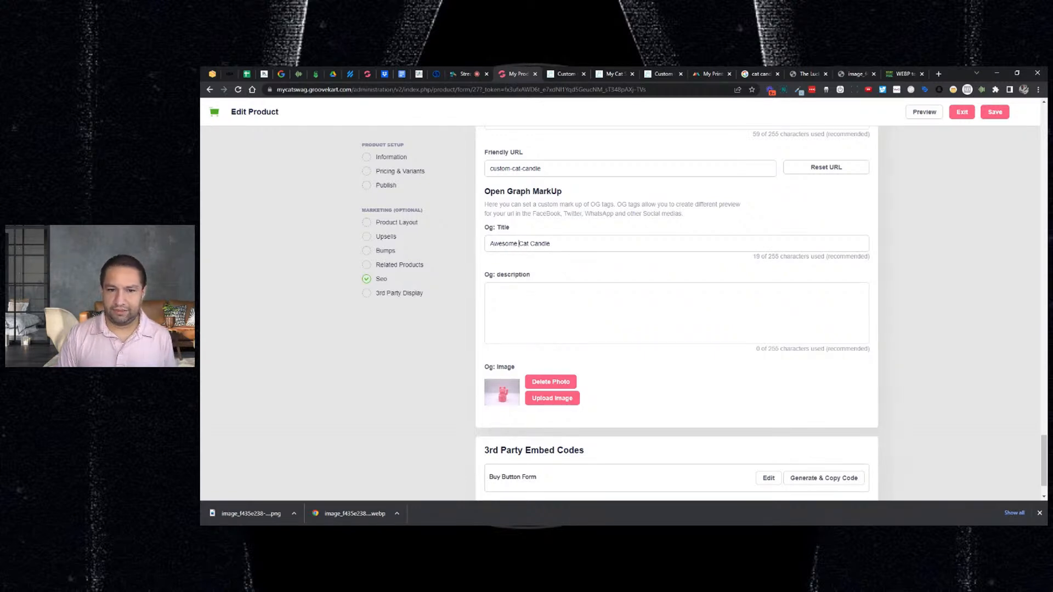
scroll(639, 312, "down", 1)
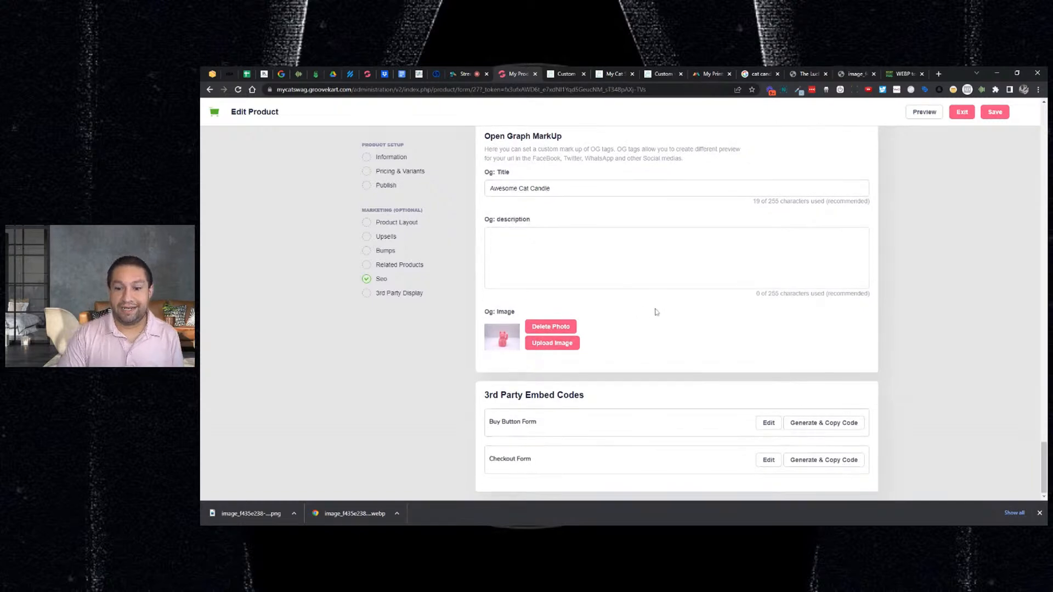
left_click(995, 113)
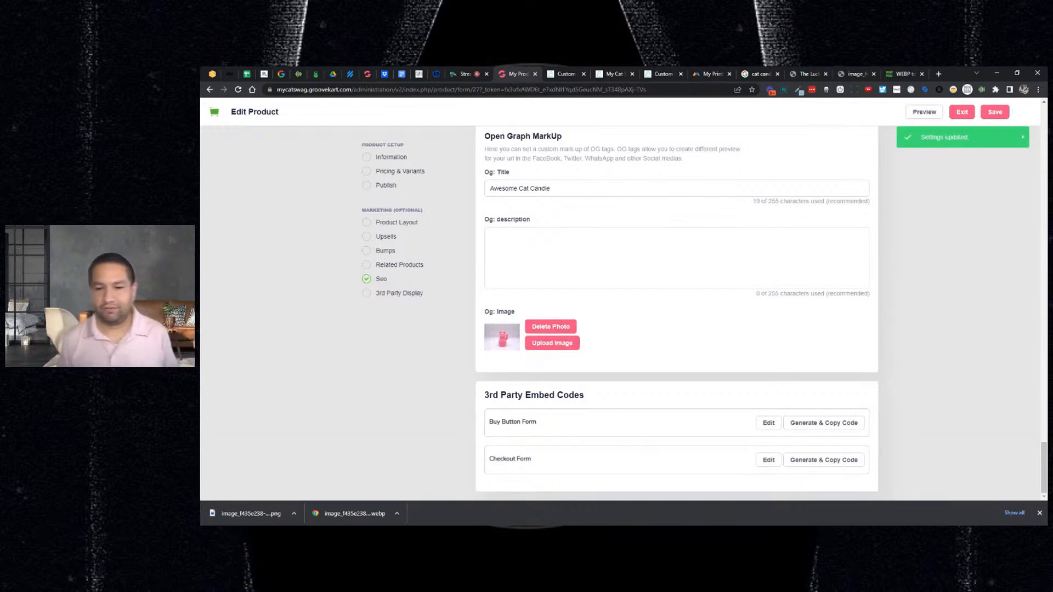
left_click(768, 422)
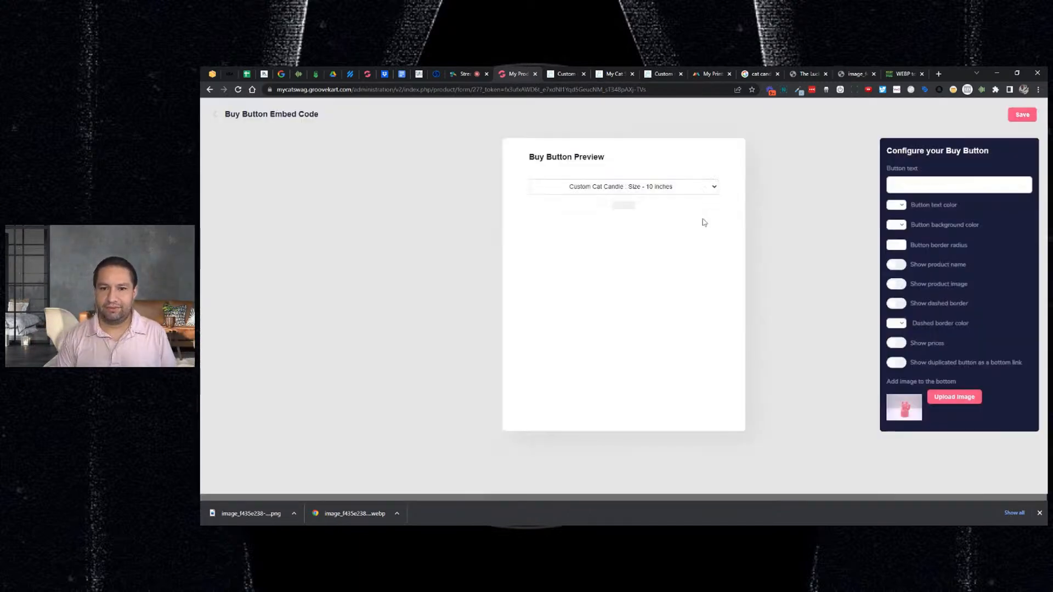
- Make the buy button text blue on a green background with a larger border radius
left_click(899, 205)
left_click(939, 231)
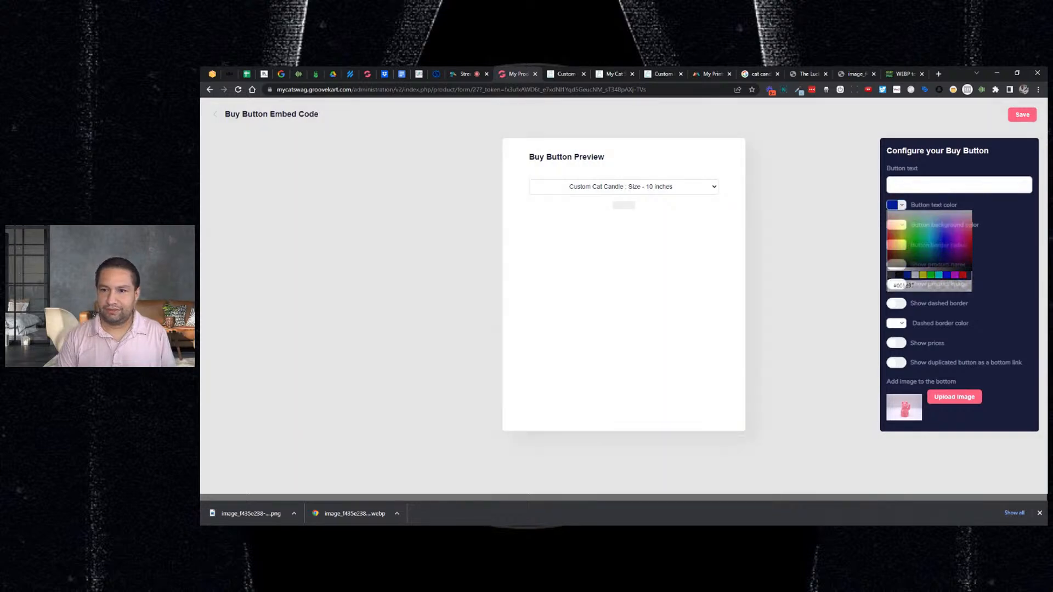
left_click(899, 225)
left_click(914, 242)
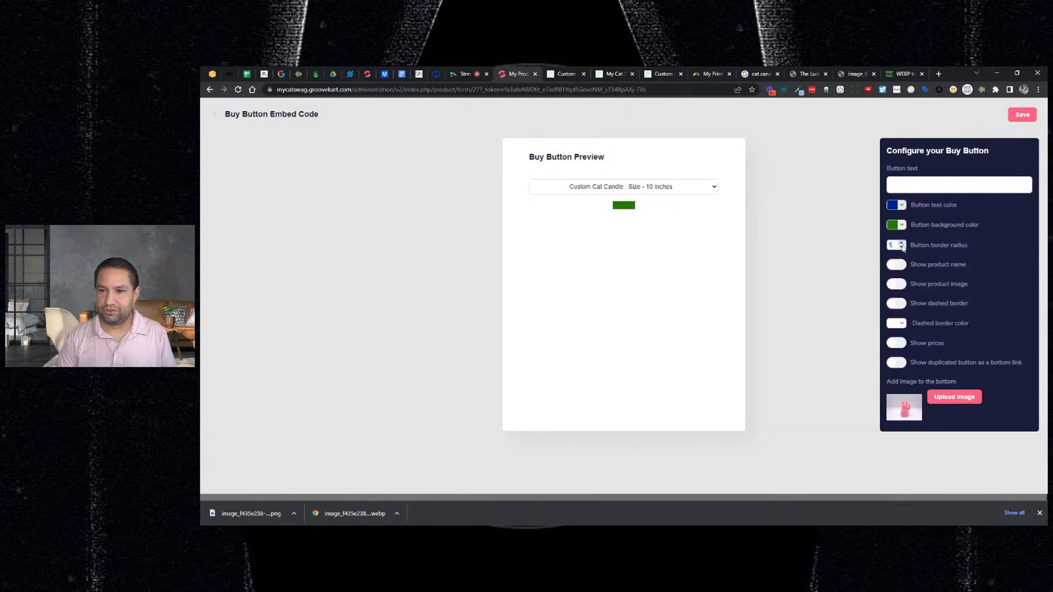
left_click(902, 243)
- Enable product name, image, dashed border, price and a duplicate bottom link on the buy button
left_click(896, 265)
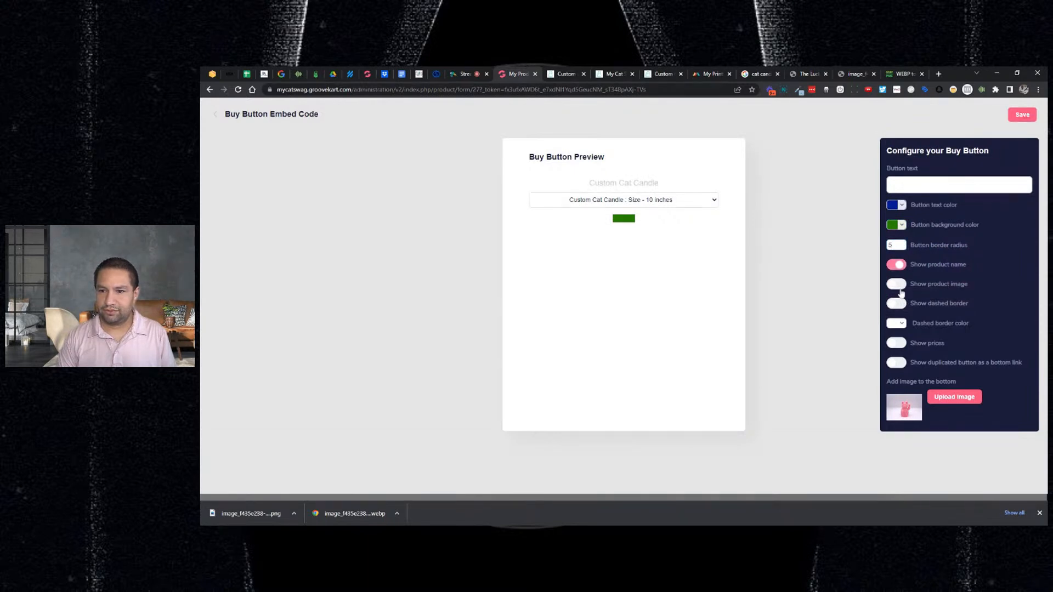
left_click(896, 284)
left_click(897, 304)
left_click(896, 323)
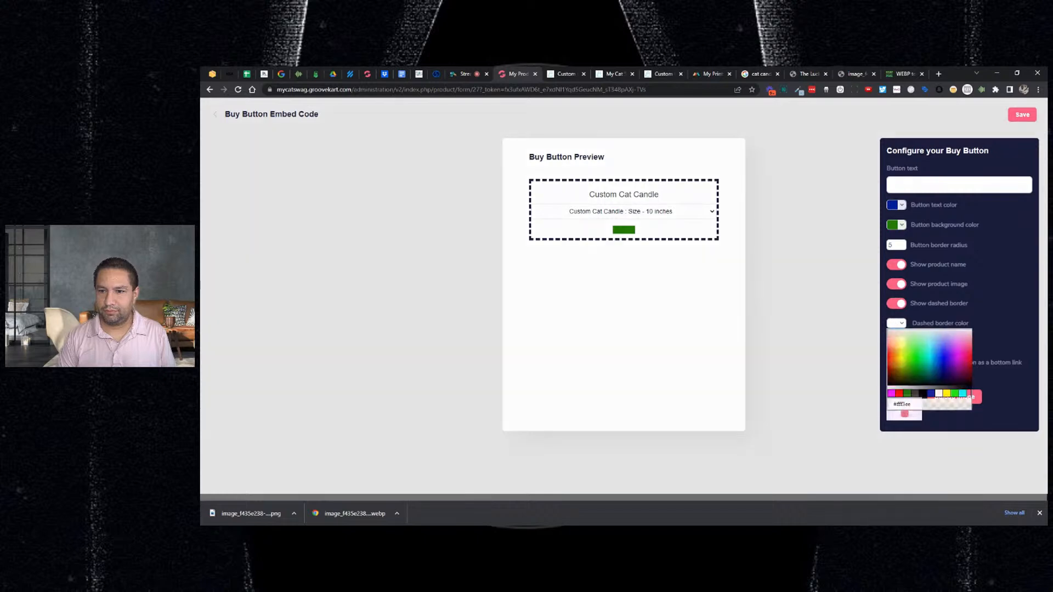
left_click(897, 344)
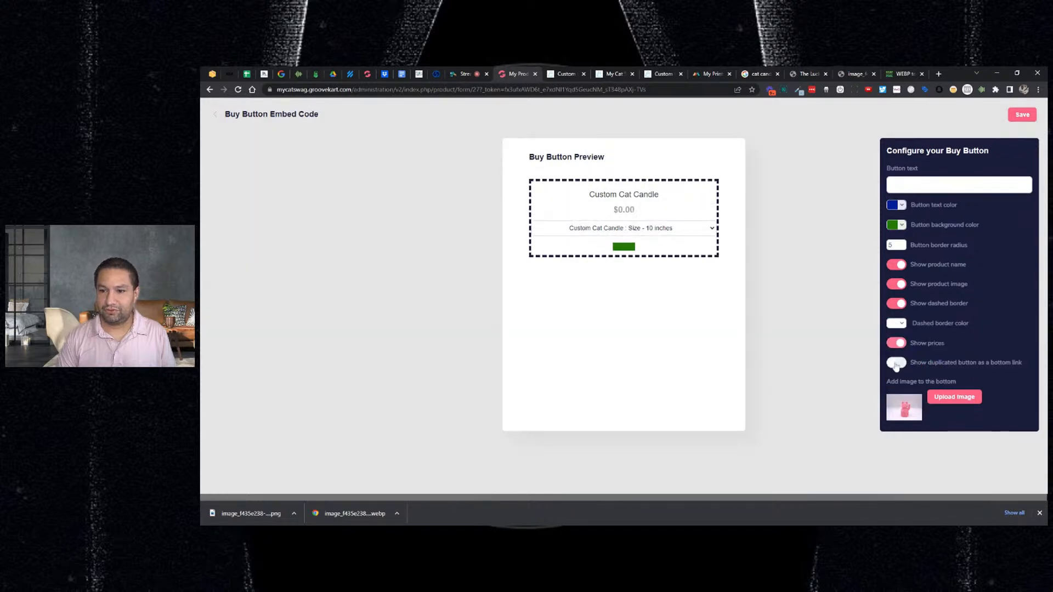
left_click(897, 363)
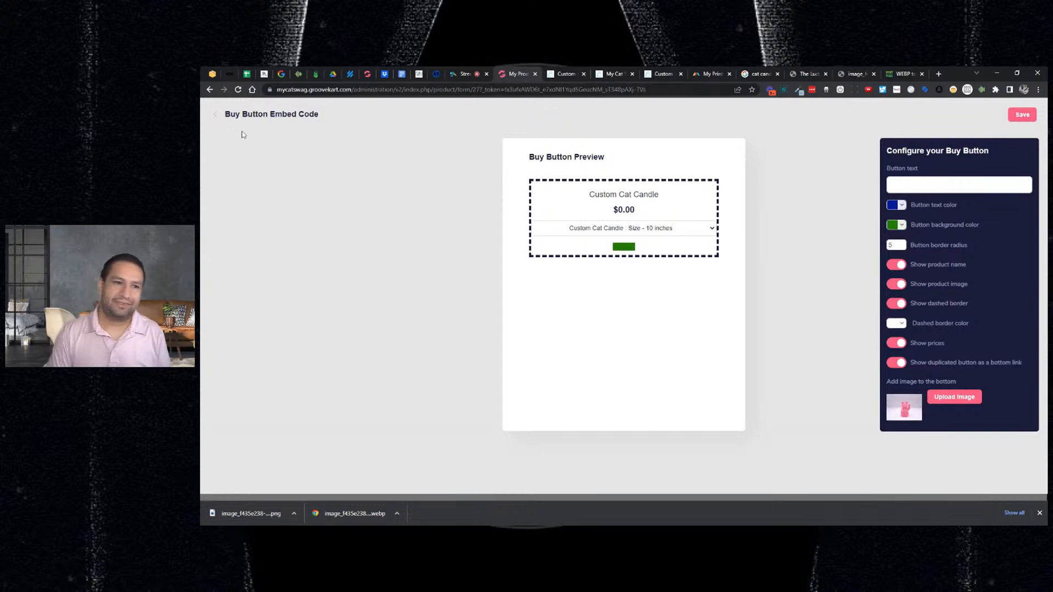
left_click(218, 116)
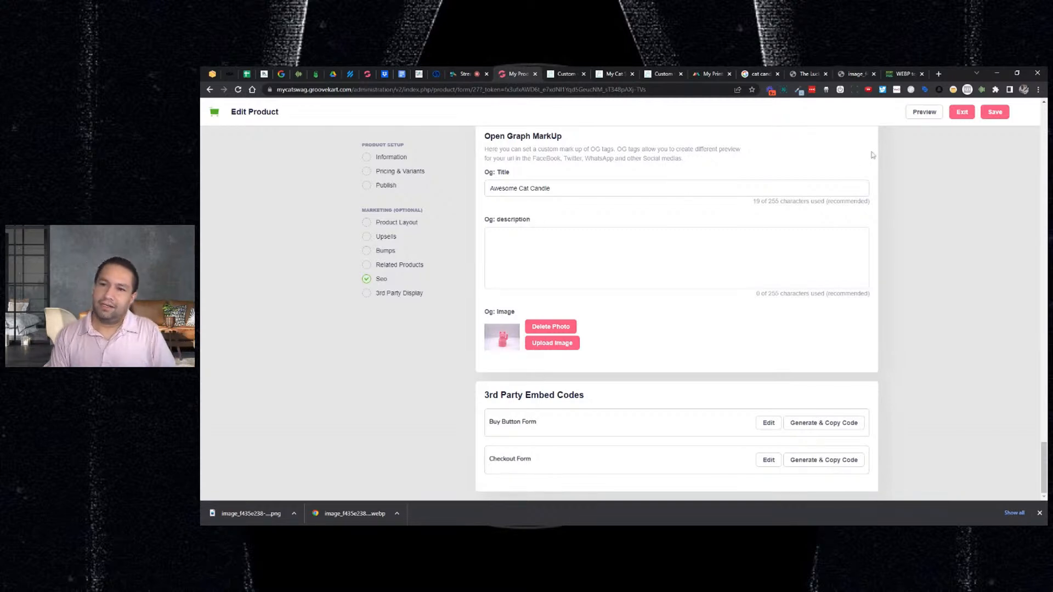
- Save the product, look at the checkout form embed, and preview the live storefront page
left_click(984, 116)
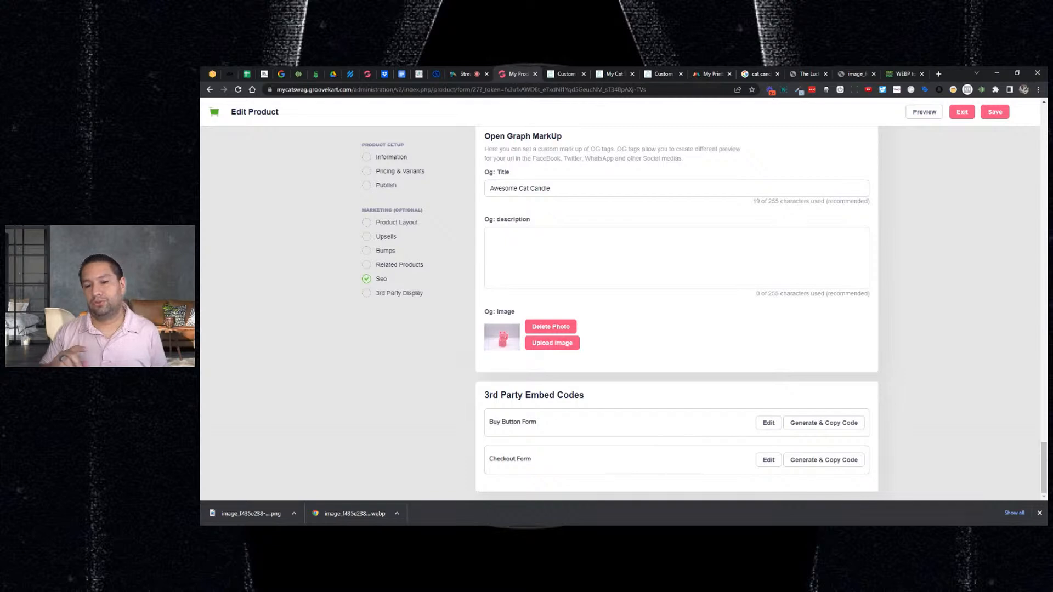
left_click(768, 459)
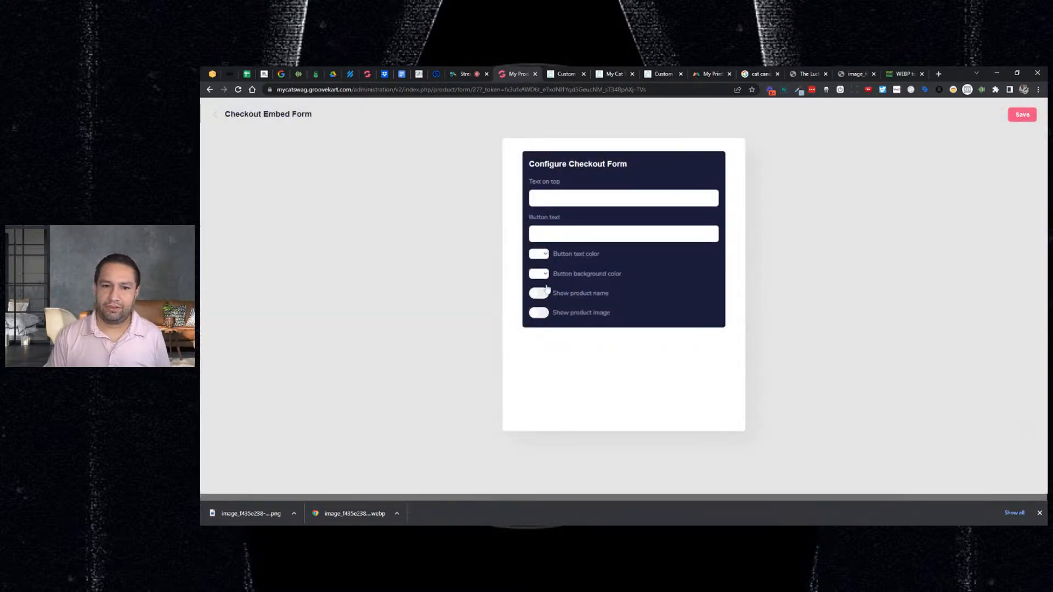
left_click(215, 118)
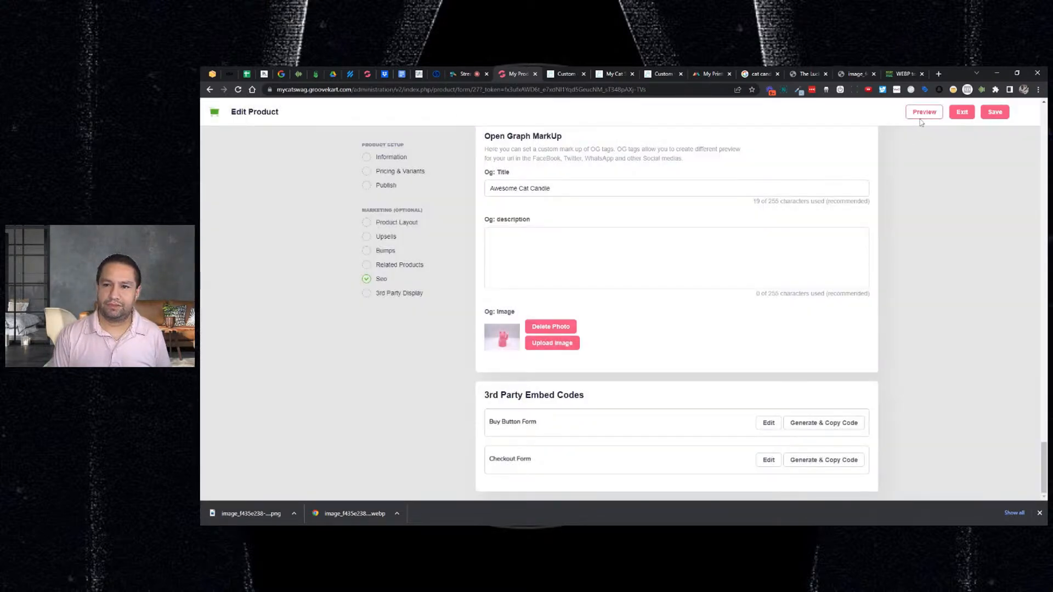
left_click(921, 116)
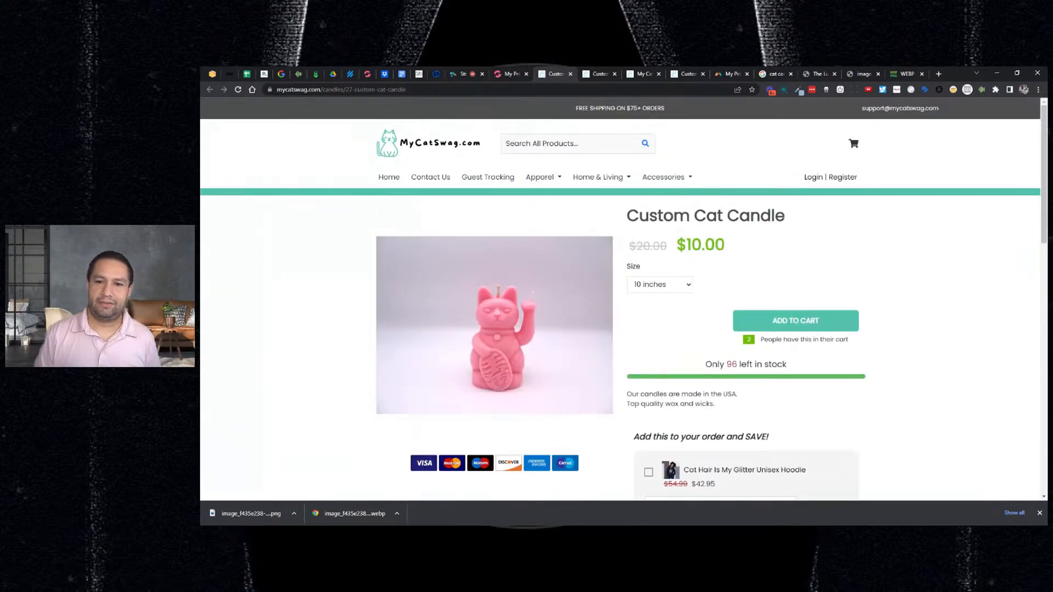
- Review the live candle page and test-add the Custom Cat Candle to the cart
scroll(710, 262, "down", 1)
scroll(710, 262, "down", 1)
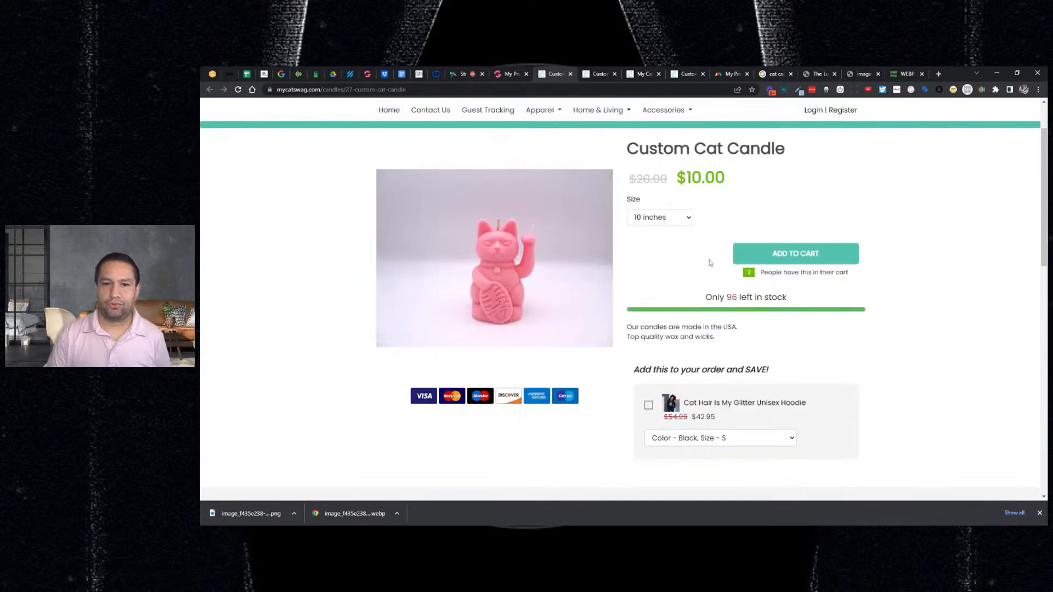
scroll(710, 262, "down", 1)
scroll(710, 262, "up", 3)
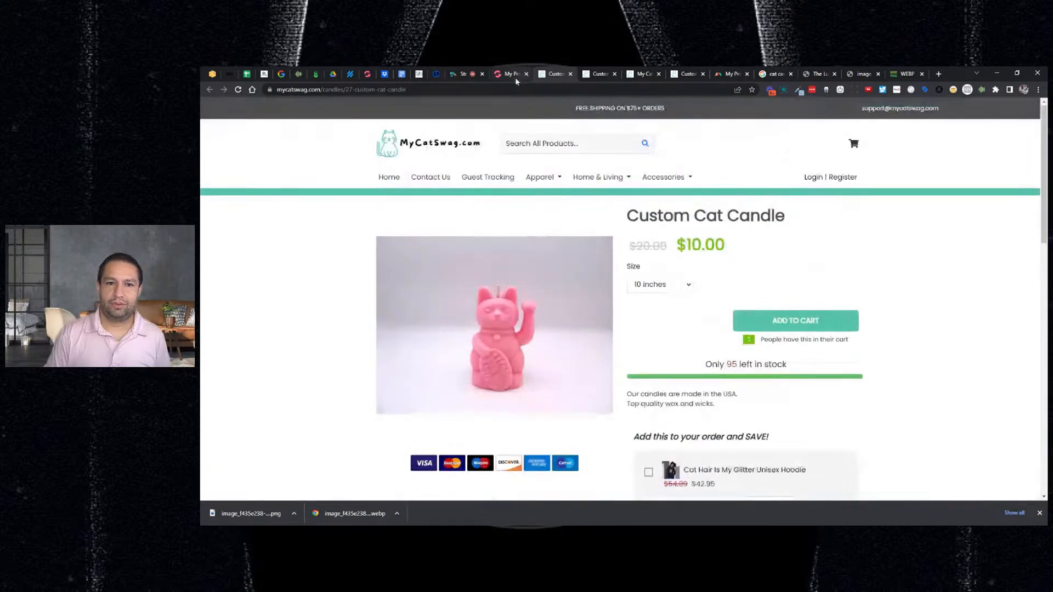
left_click(513, 75)
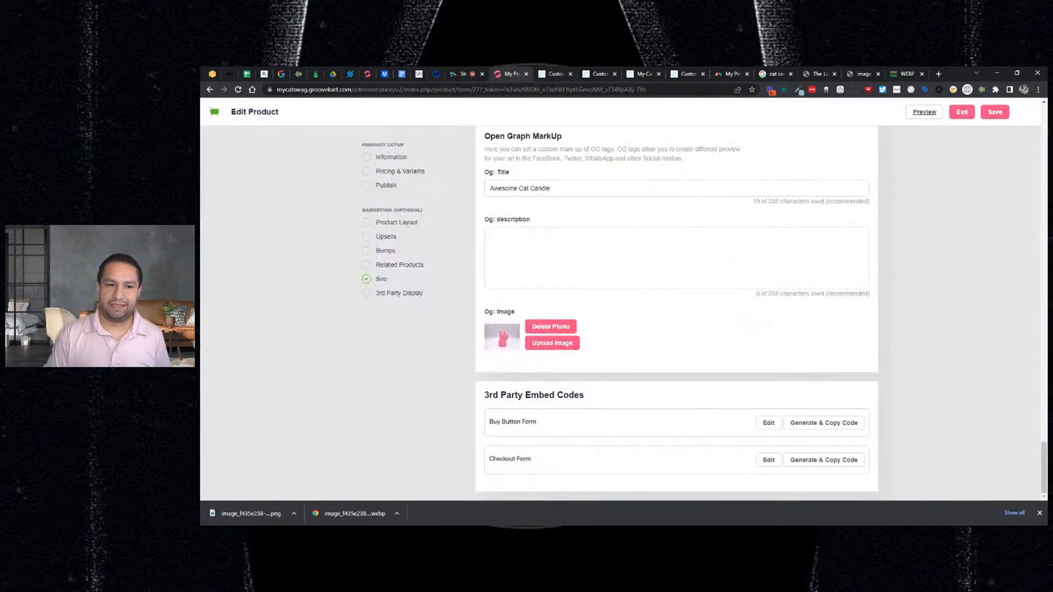
scroll(844, 217, "up", 6)
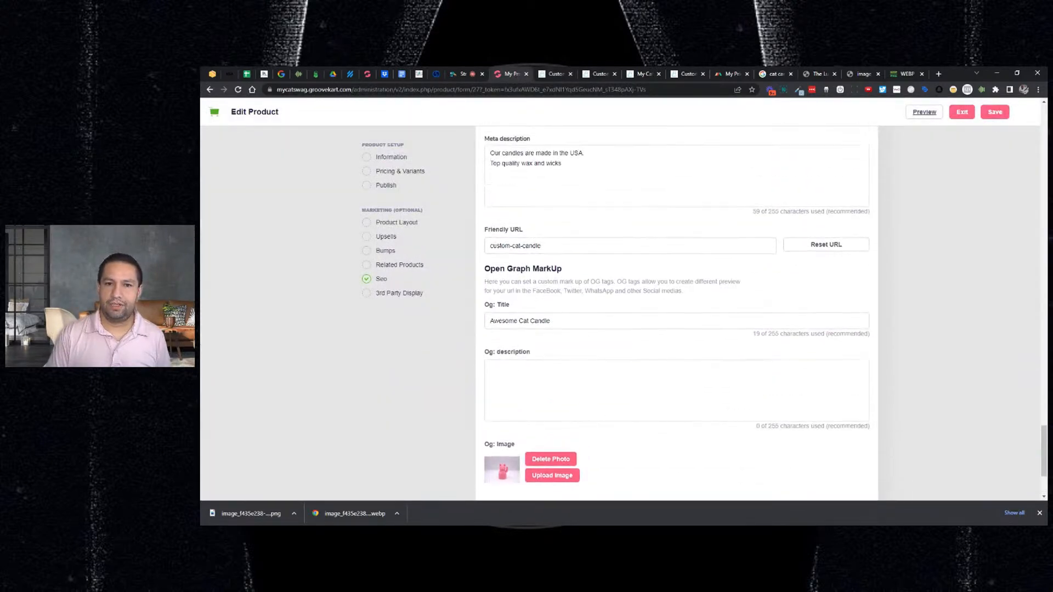
scroll(684, 125, "up", 1)
left_click(555, 73)
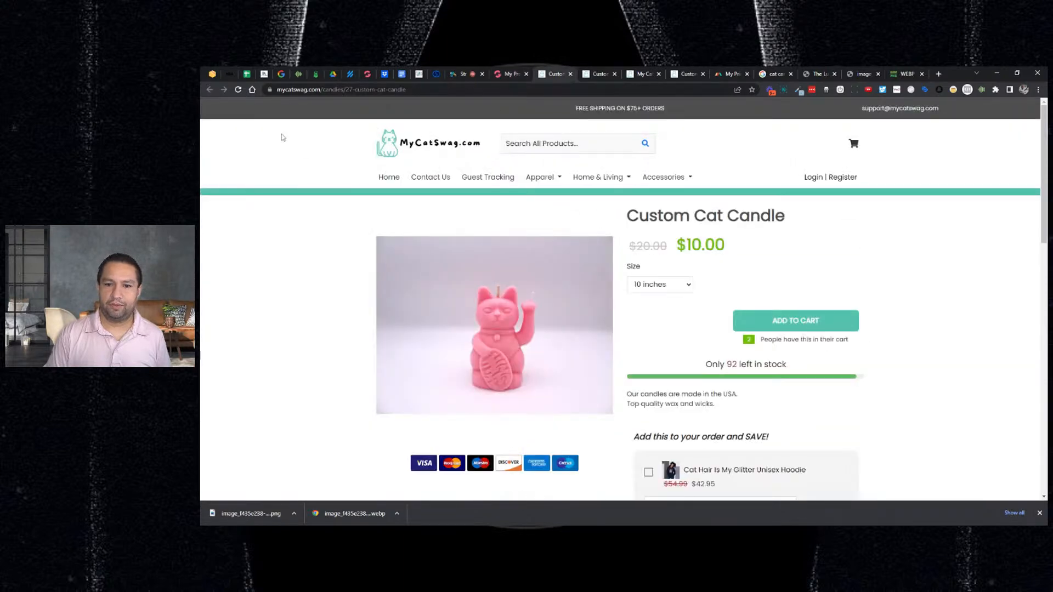
left_click(790, 321)
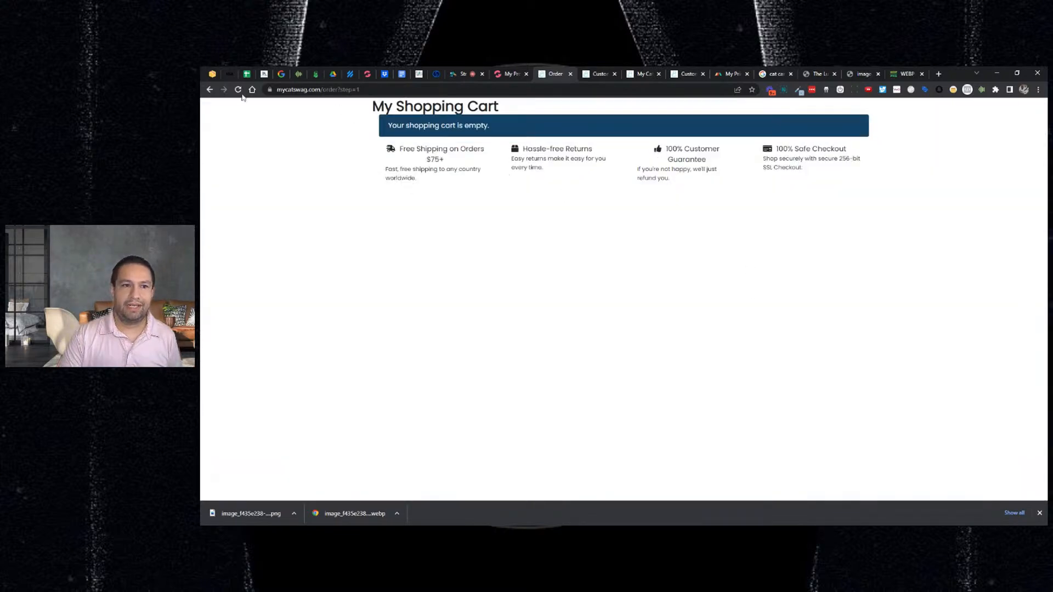
left_click(209, 89)
- Save the Custom Cat Candle product settings again in the editor
left_click(509, 74)
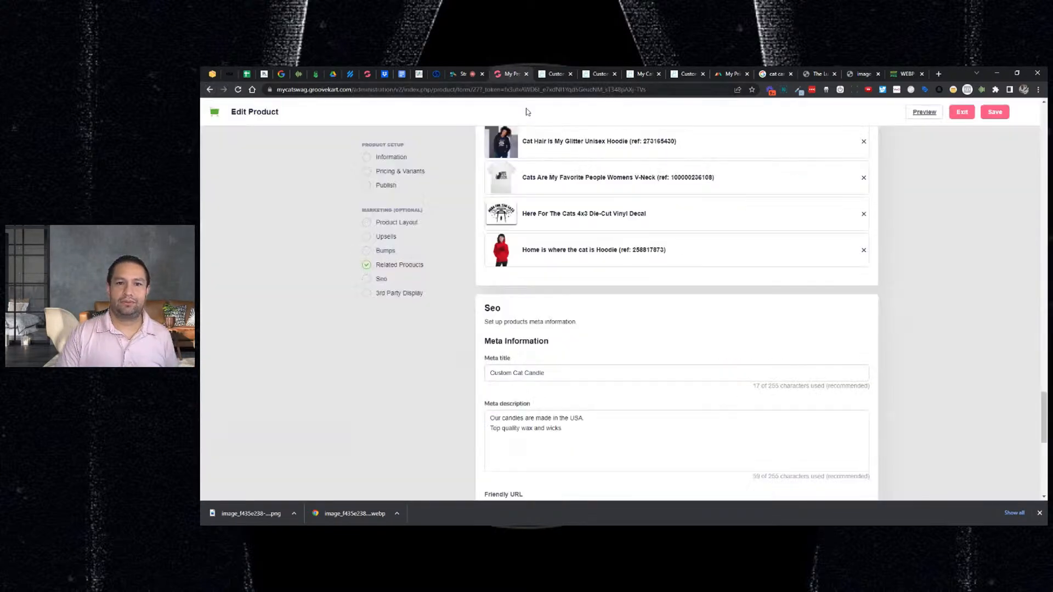
scroll(786, 220, "up", 15)
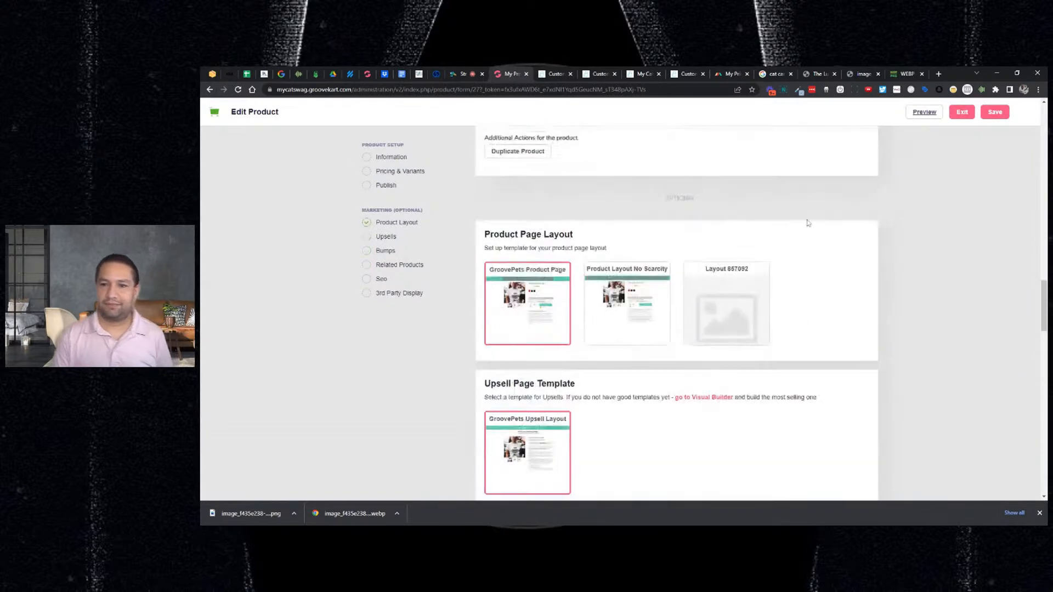
scroll(784, 215, "up", 10)
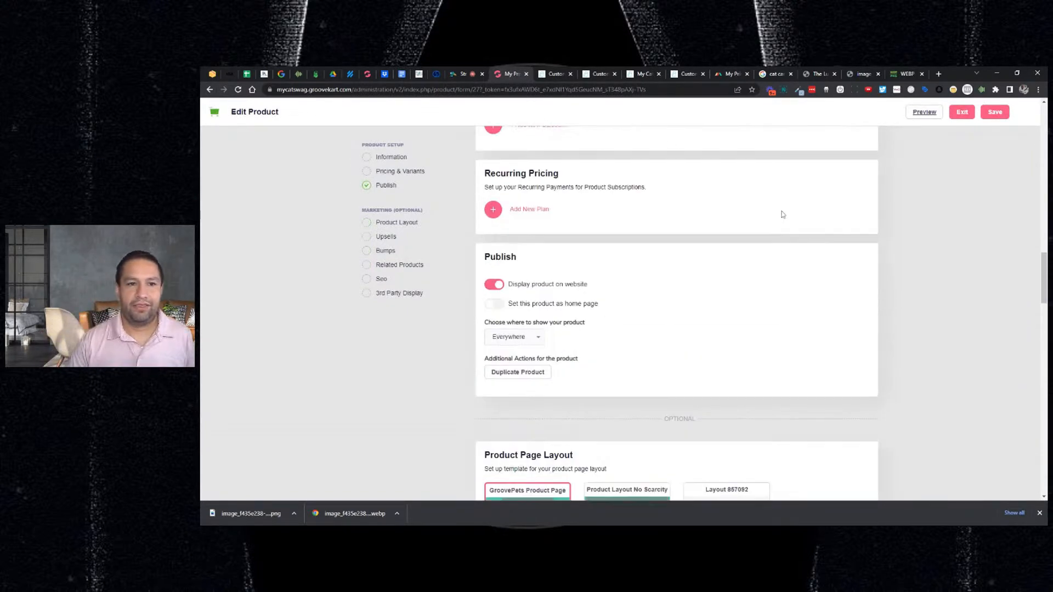
scroll(784, 213, "up", 4)
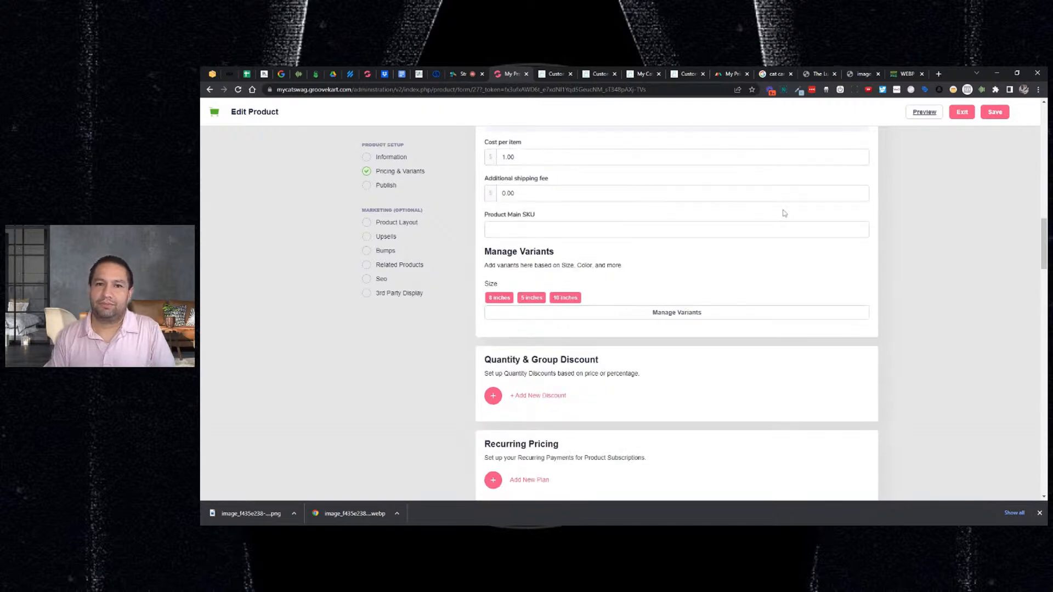
scroll(787, 213, "up", 15)
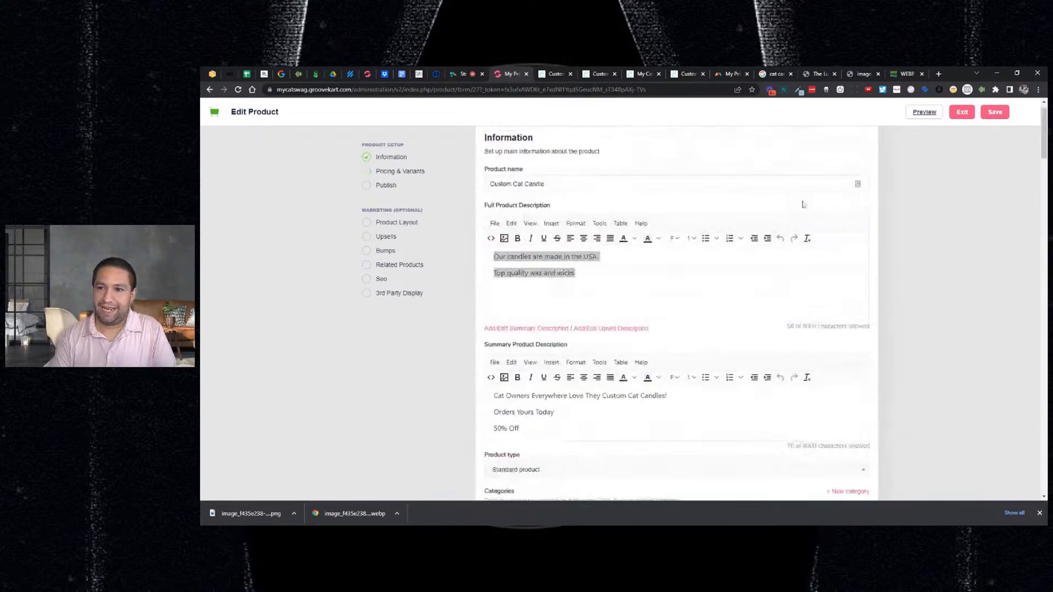
left_click(994, 112)
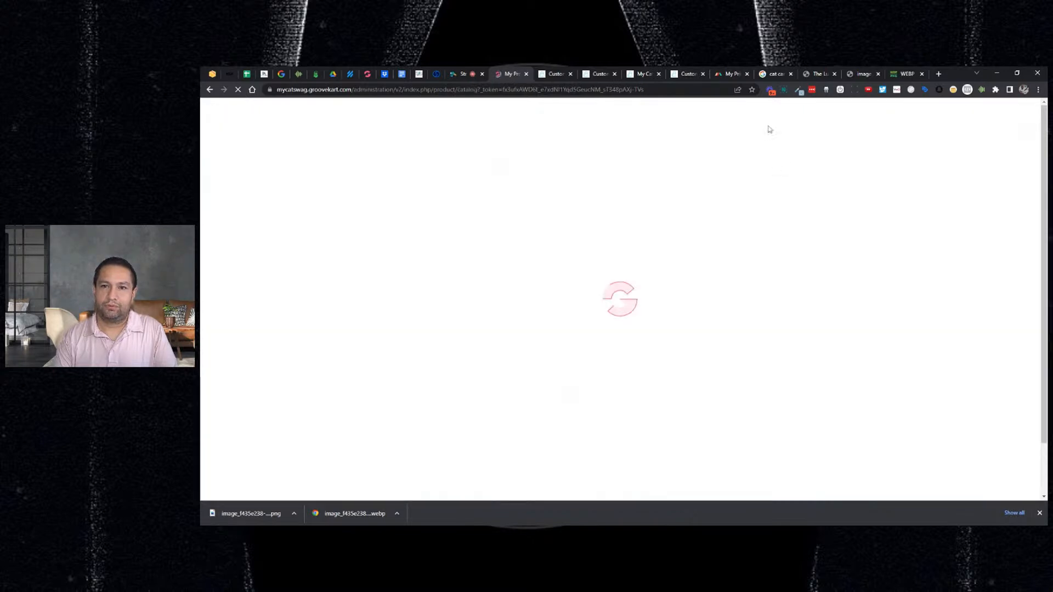
- Close the four leftover browser tabs, including the WebP converter
left_click(790, 74)
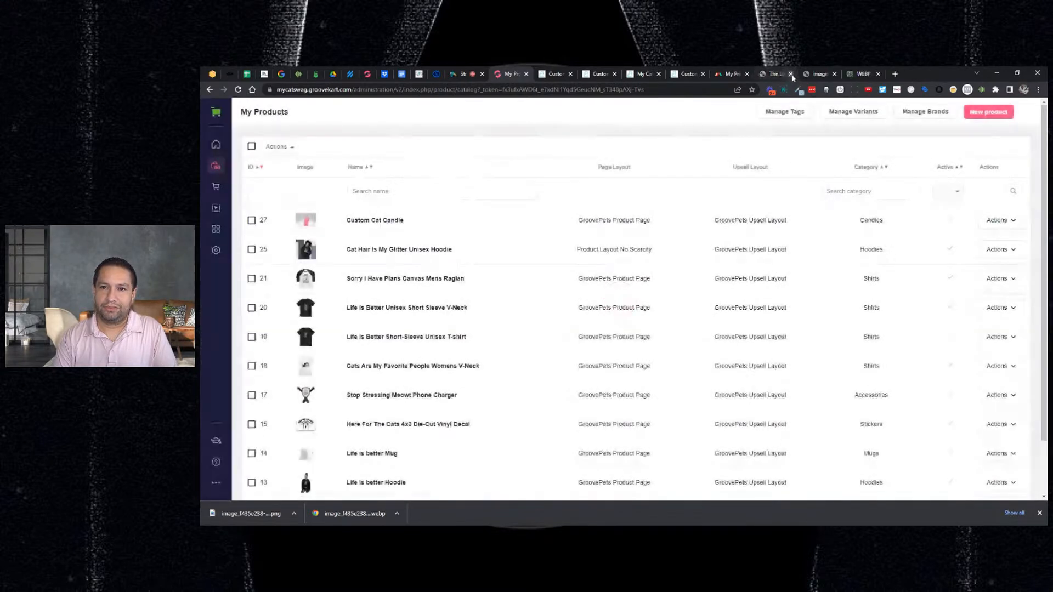
left_click(790, 73)
left_click(790, 73)
left_click(791, 74)
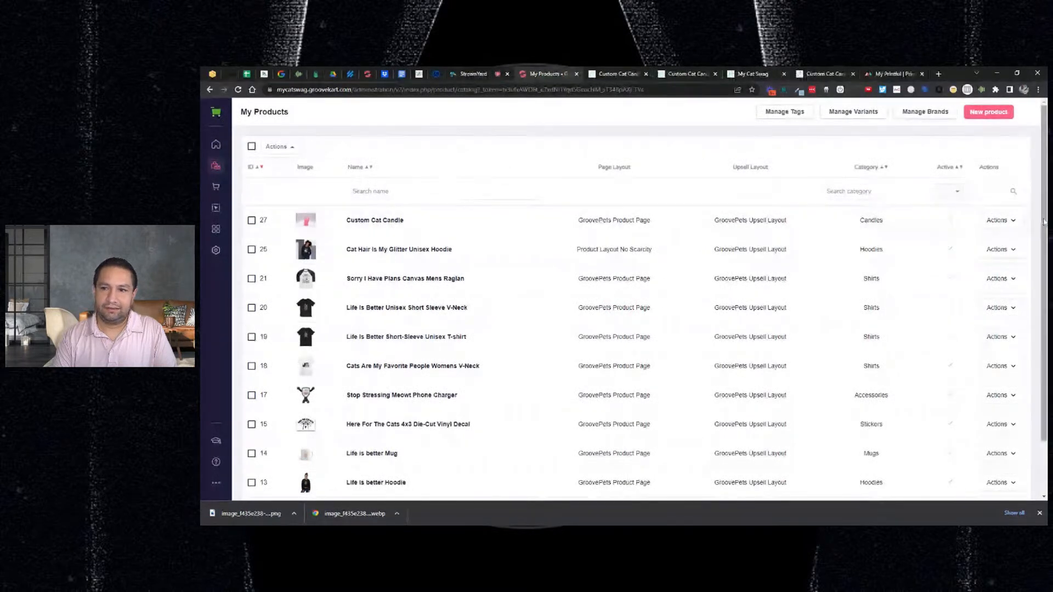
- Delete Custom Cat Candle from My Products, then switch to the Printful dashboard
left_click(1012, 222)
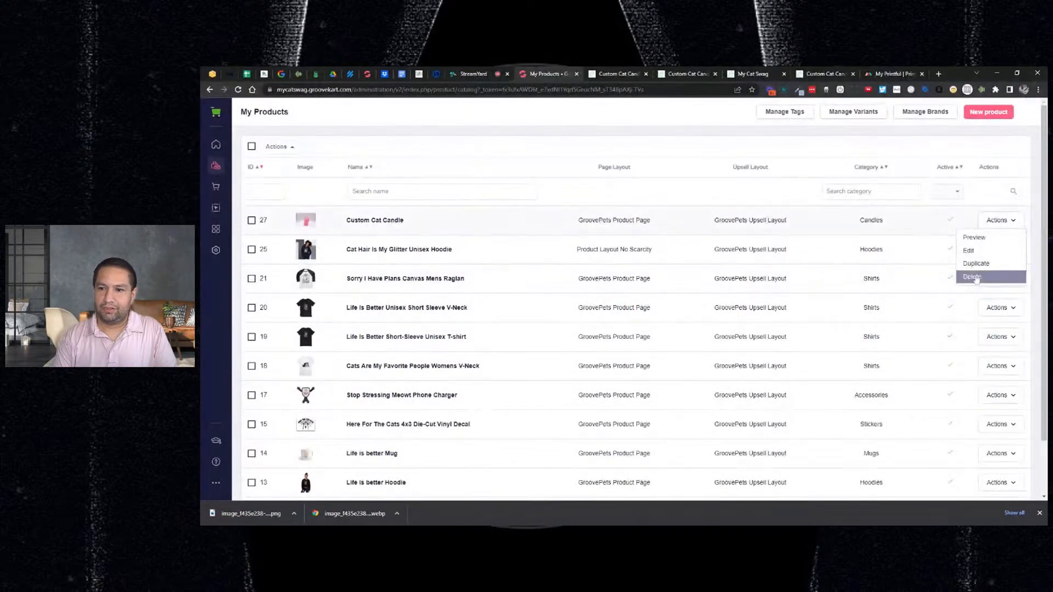
left_click(974, 278)
left_click(593, 237)
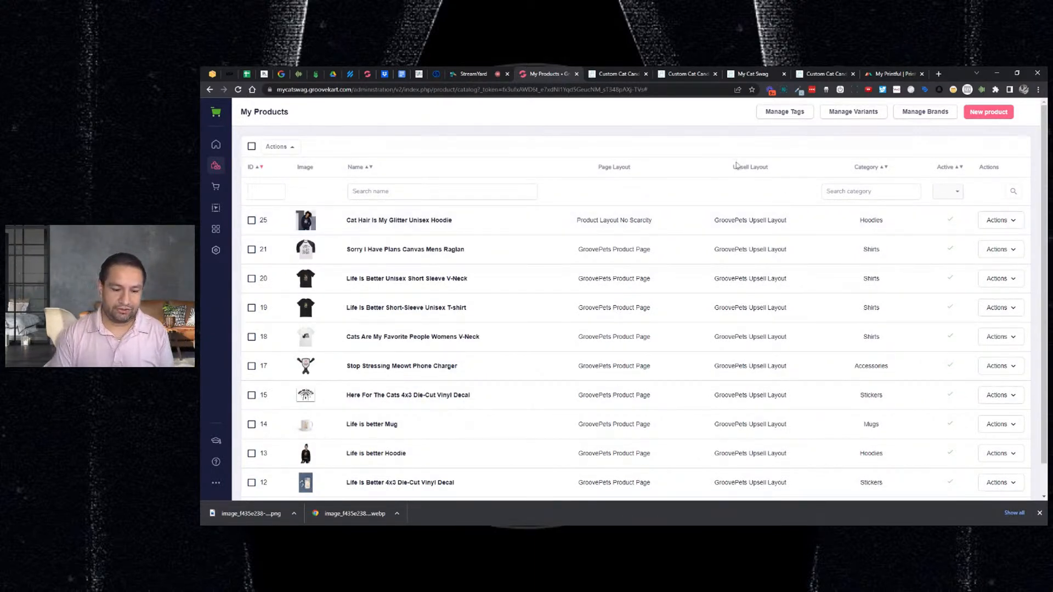
left_click(874, 78)
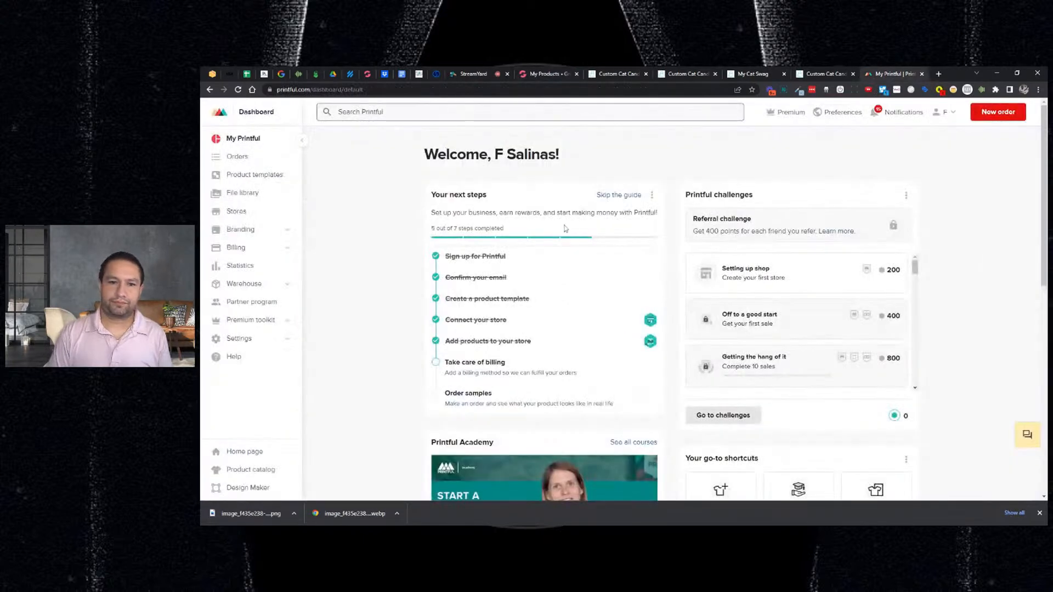
- Look through the File library, then start a new template from Product templates
left_click(249, 196)
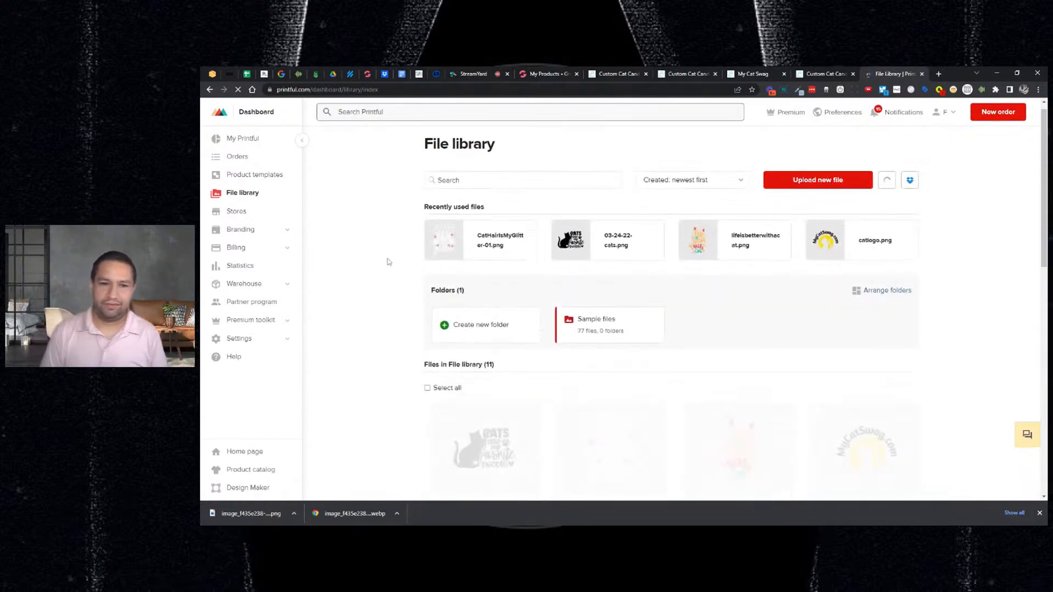
scroll(387, 263, "down", 2)
scroll(397, 296, "down", 1)
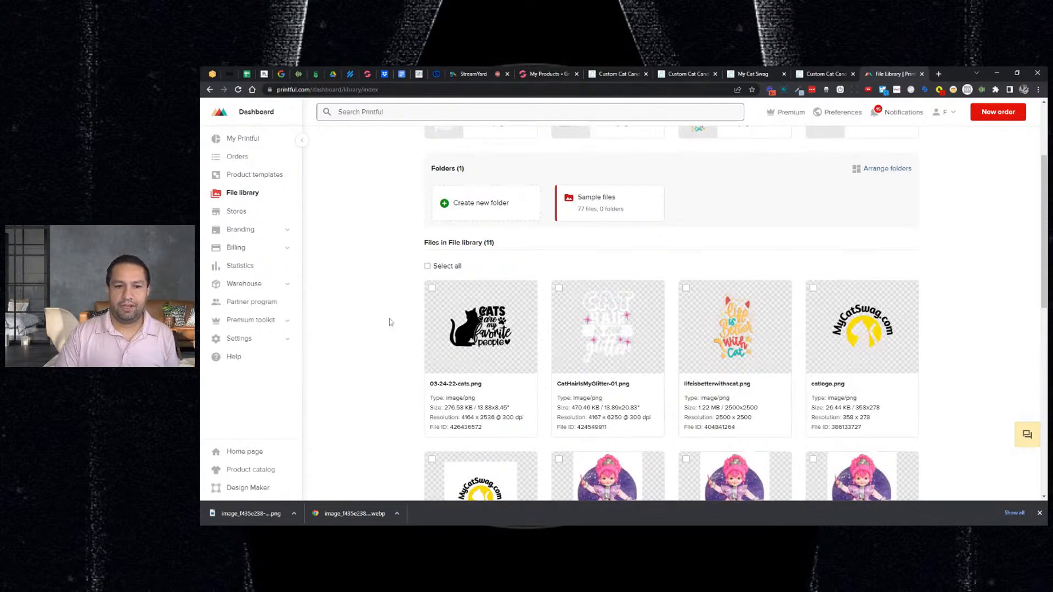
left_click(260, 181)
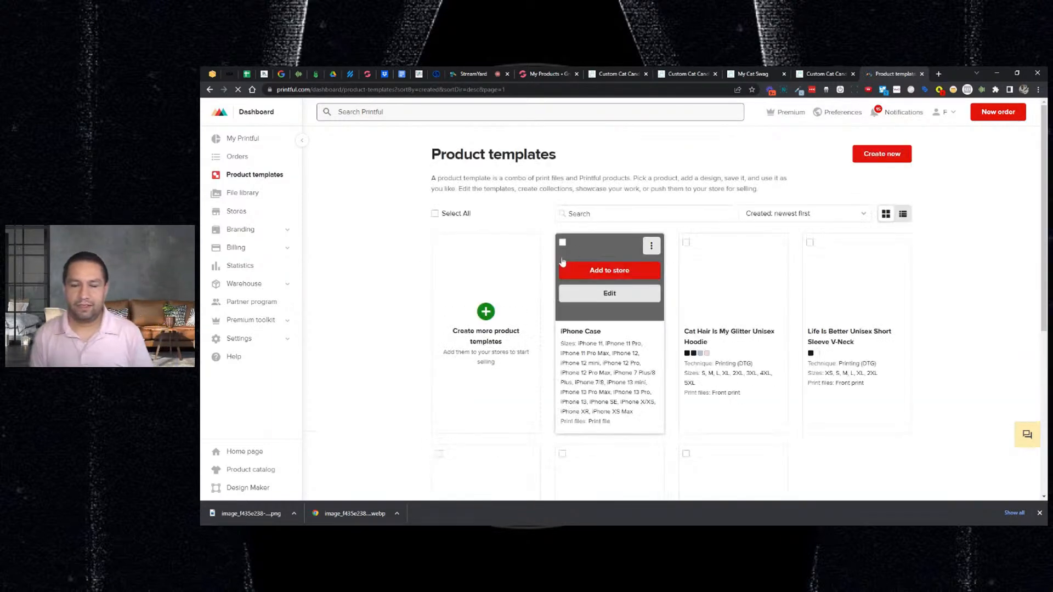
left_click(485, 313)
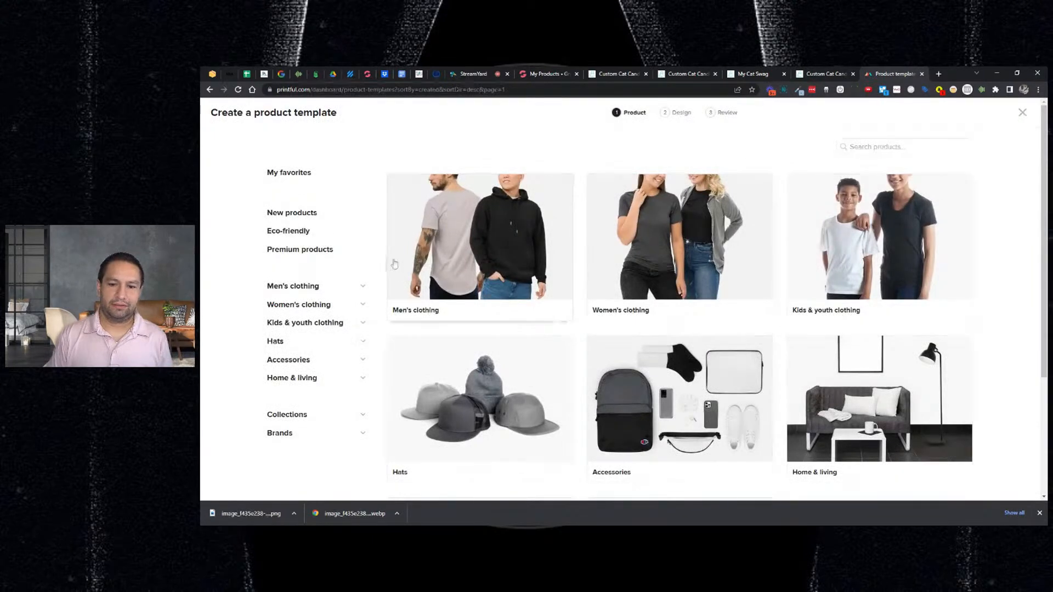
- Pick Hats > Dad hats / baseball caps > Classic Dad Hat | Yupoong 6245CM for the template
scroll(322, 240, "down", 2)
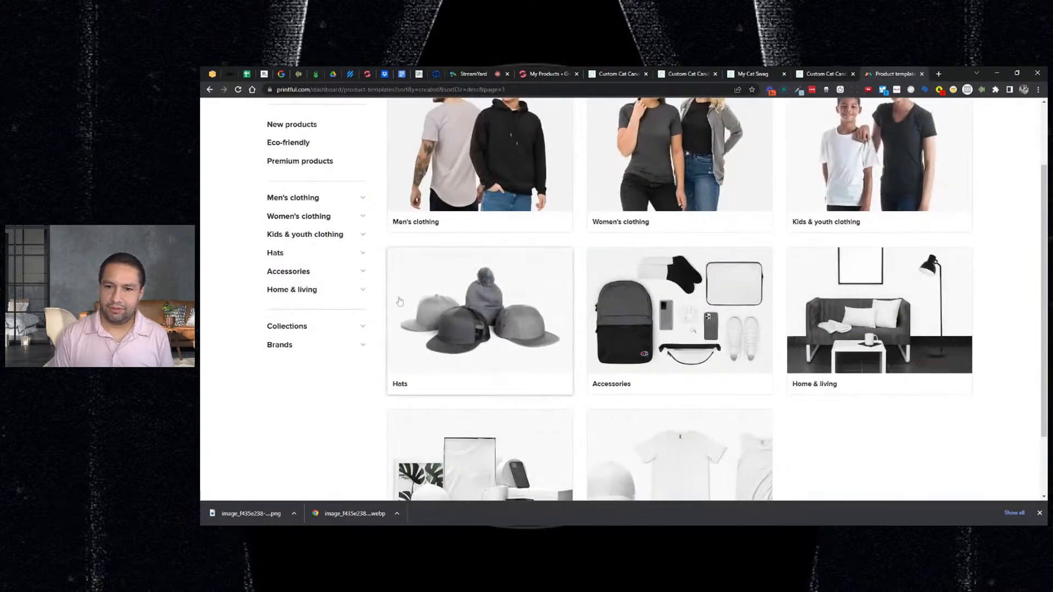
left_click(449, 326)
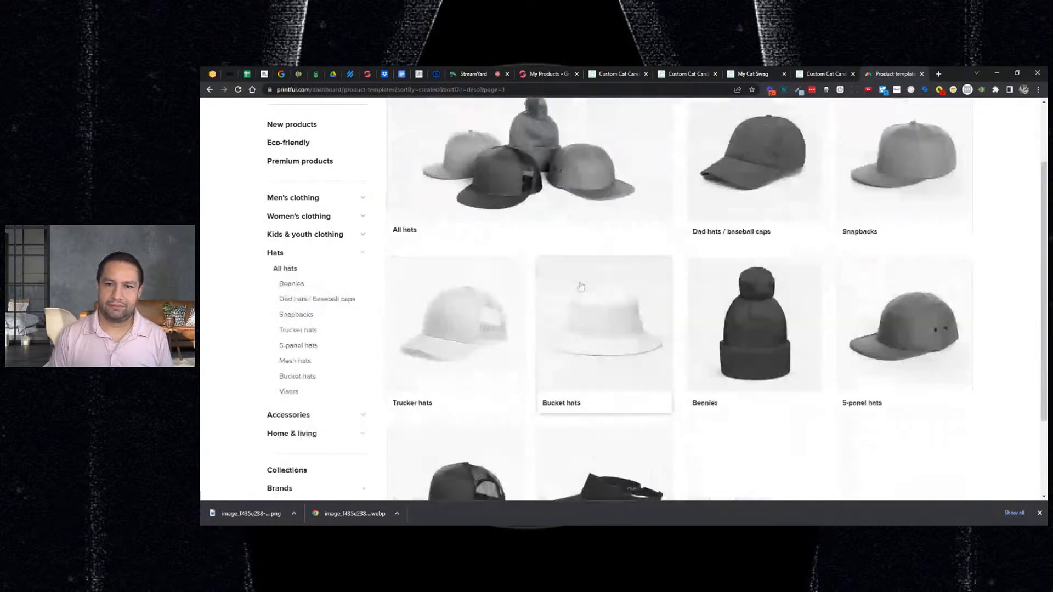
scroll(647, 279, "up", 2)
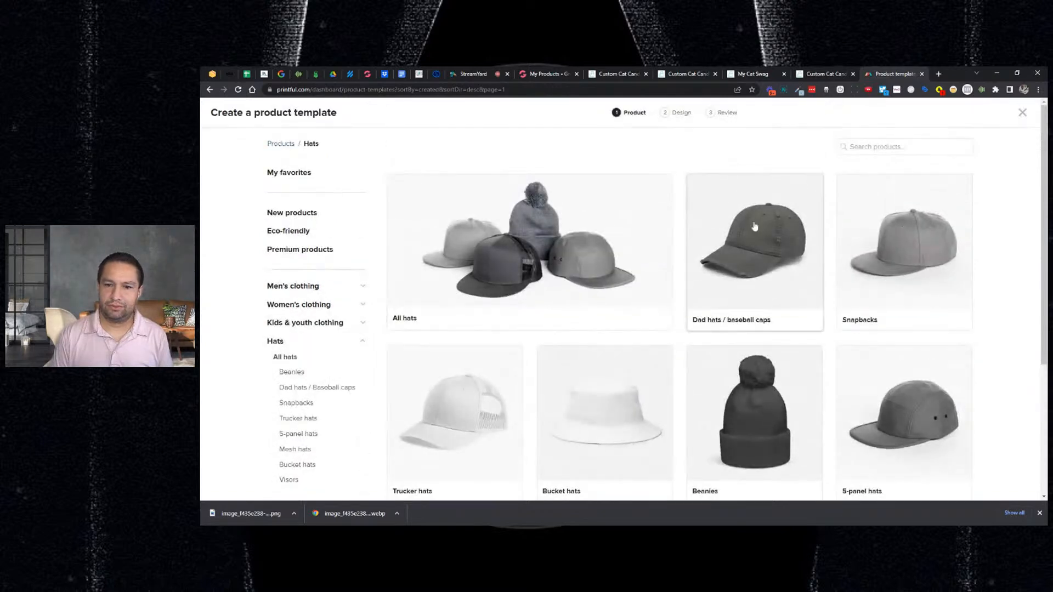
left_click(817, 244)
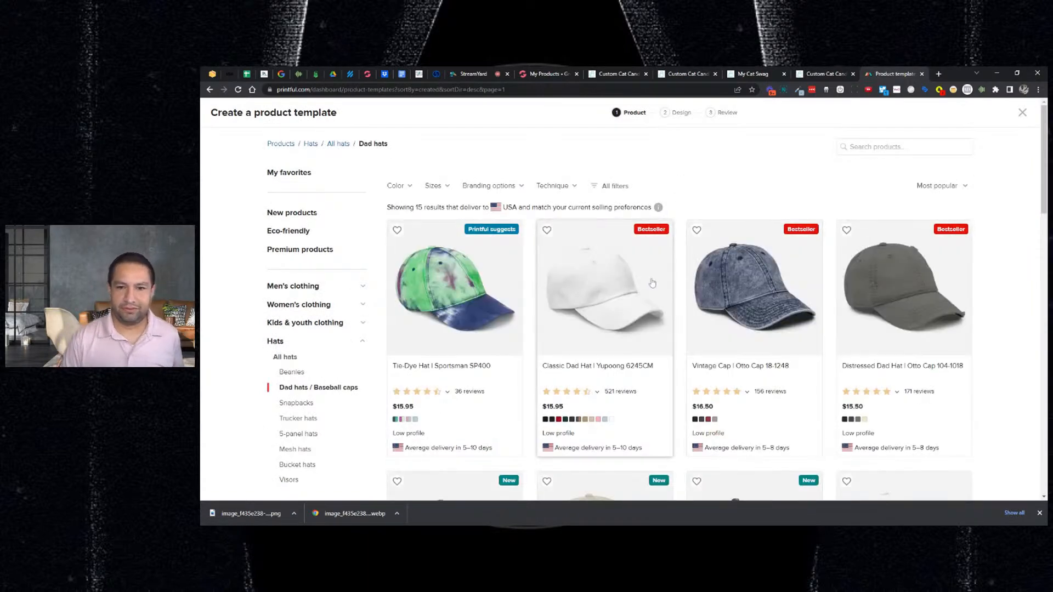
scroll(645, 281, "down", 1)
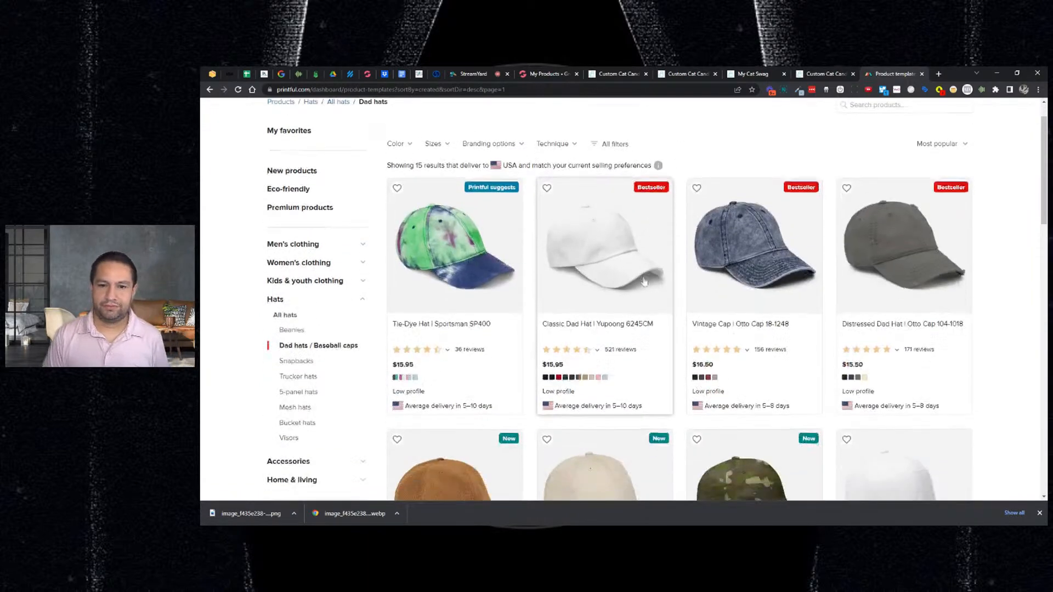
left_click(619, 256)
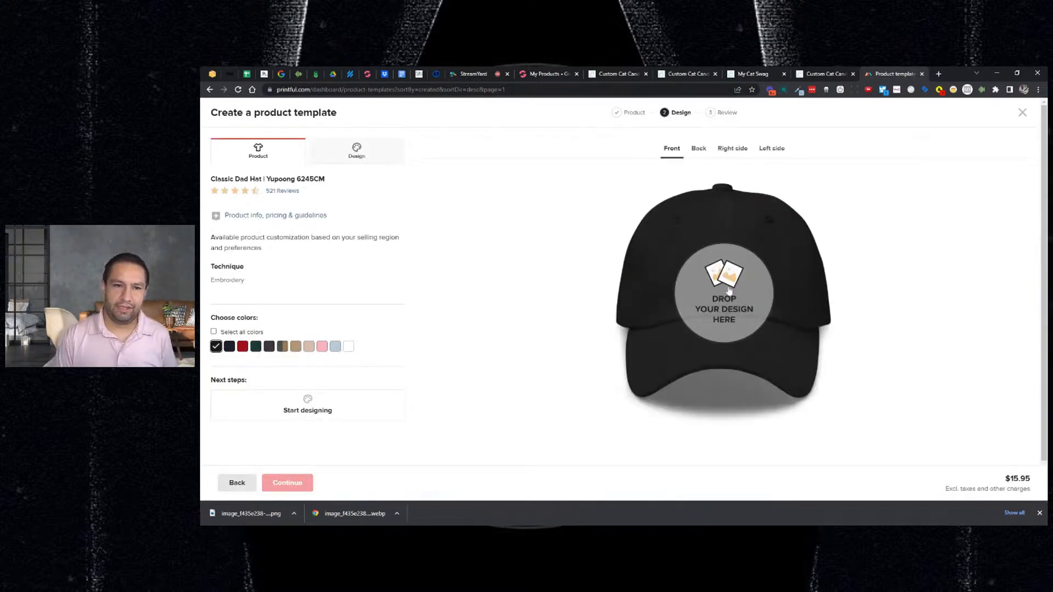
left_click(730, 290)
- Place 03-24-22-cats.png on the hat front with 1801 White embroidery thread
scroll(573, 290, "down", 1)
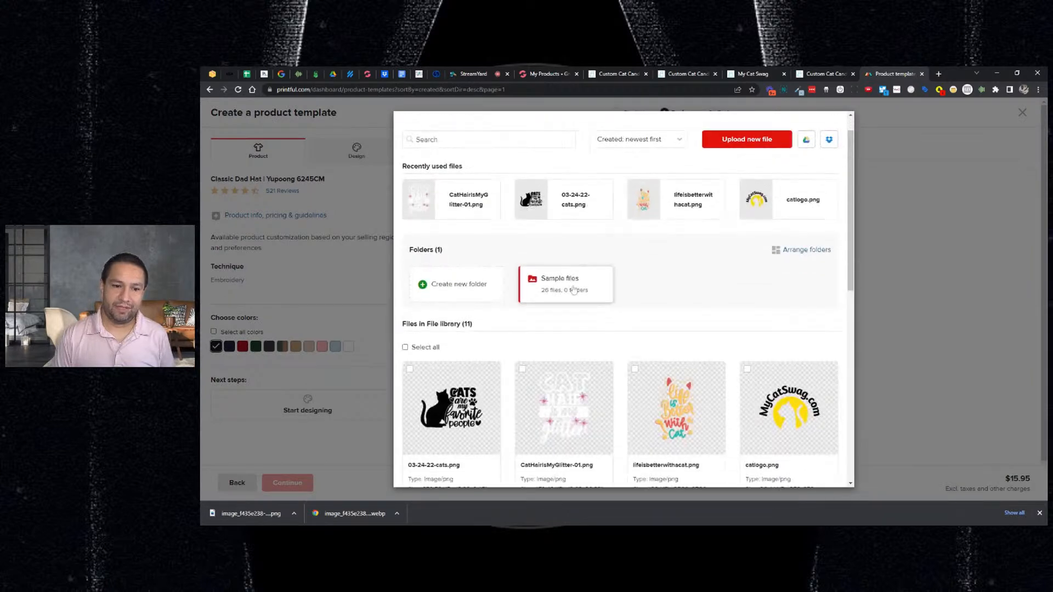
scroll(573, 289, "down", 1)
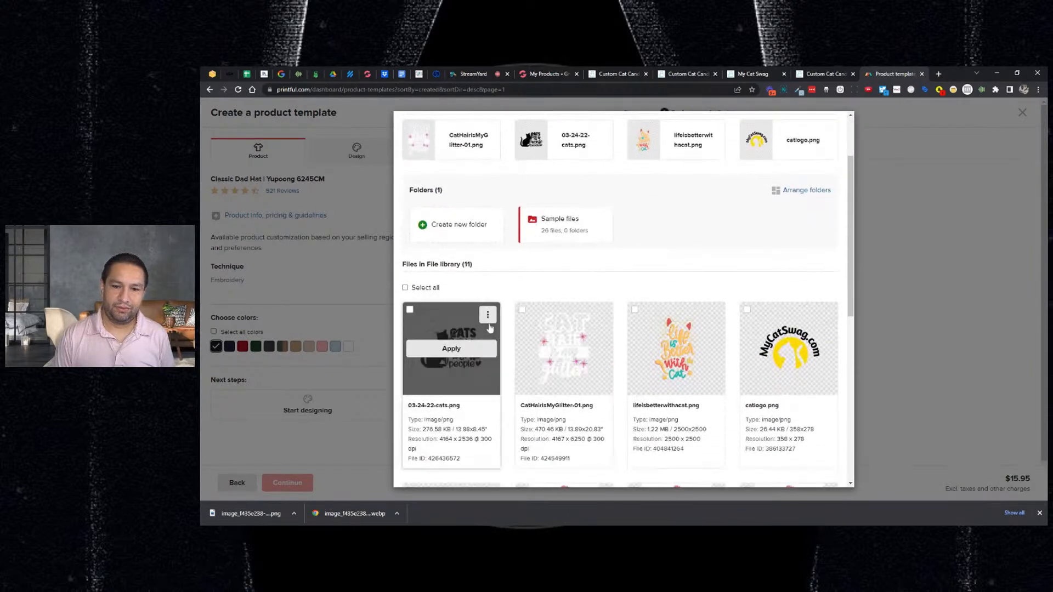
left_click(465, 345)
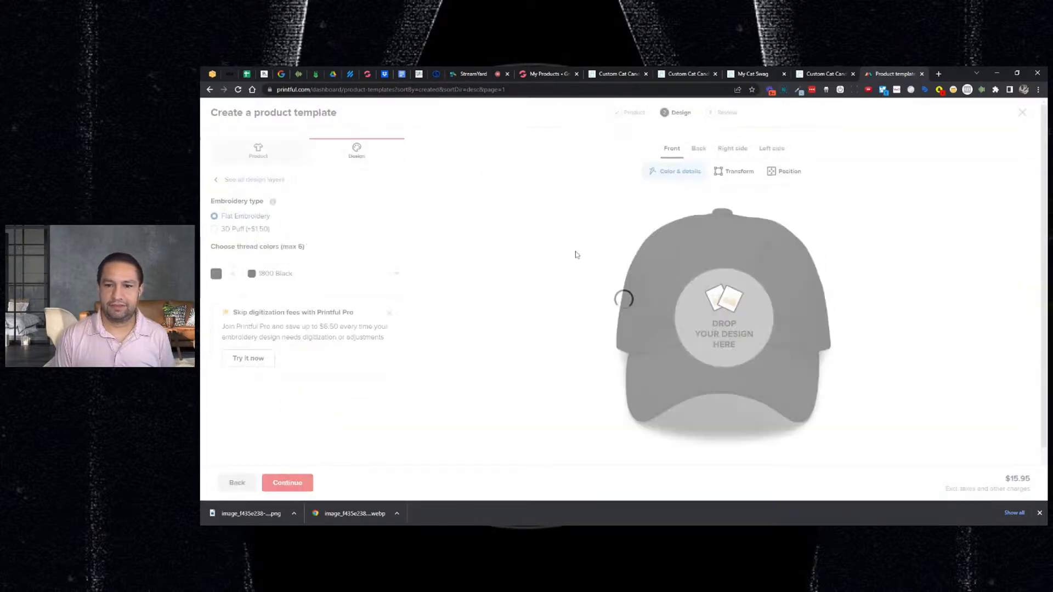
left_click(361, 274)
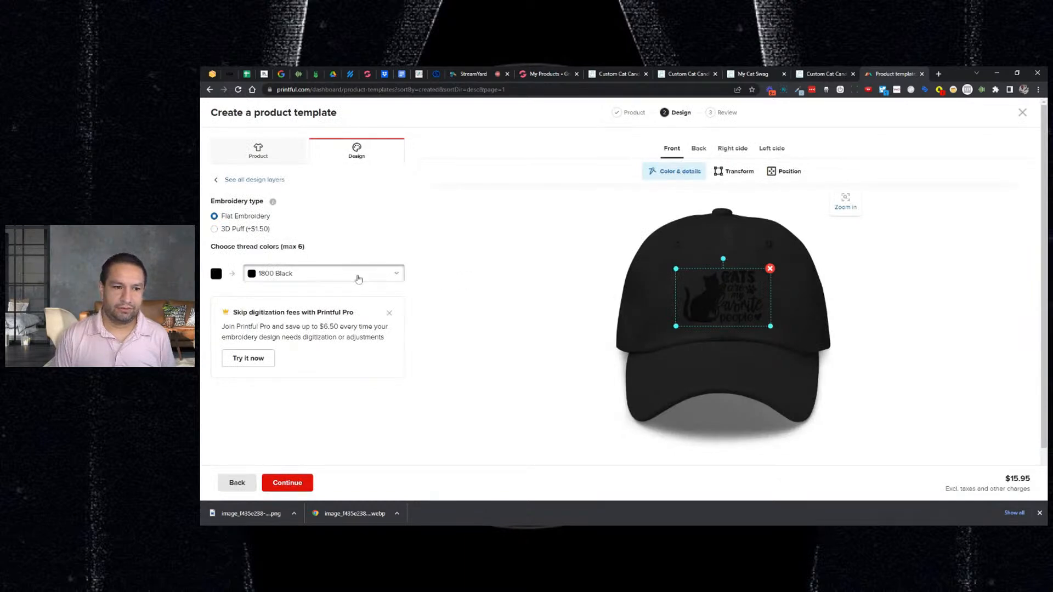
left_click(271, 309)
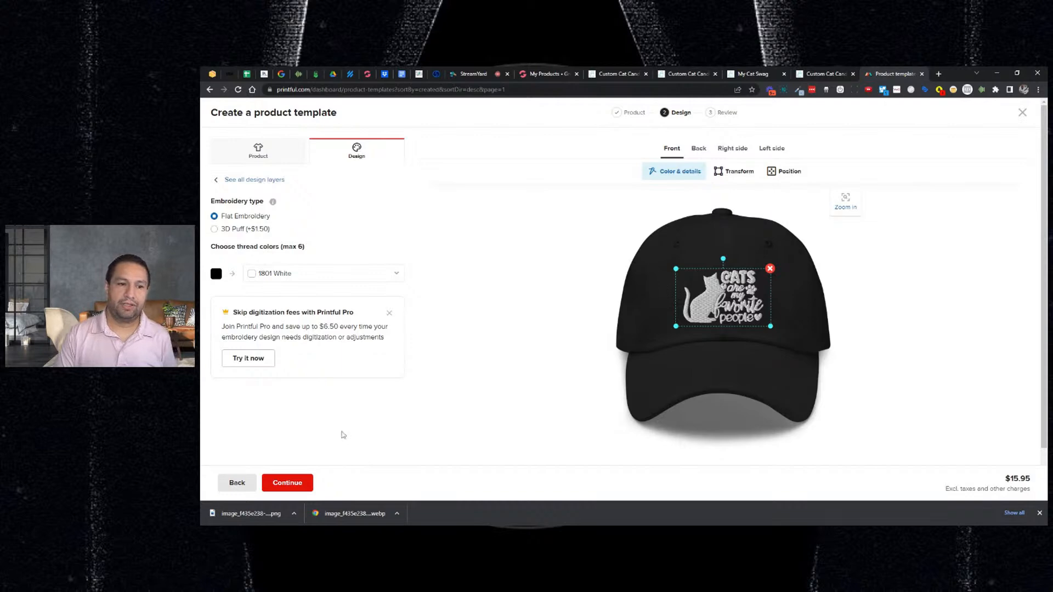
- Add Pink, Light Blue, Navy and Cranberry hat colours and continue to Review
left_click(277, 160)
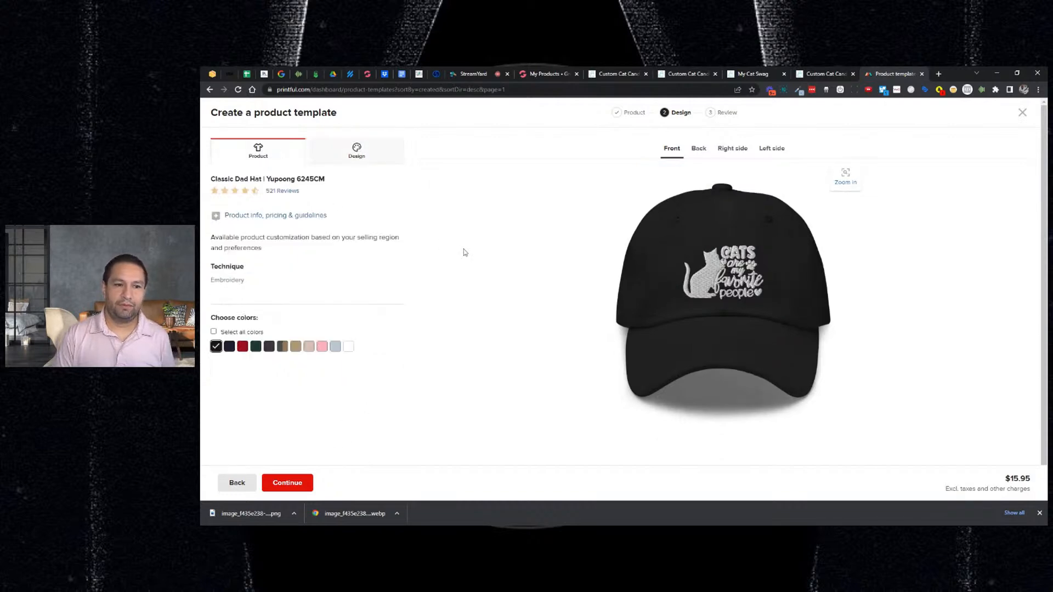
left_click(321, 349)
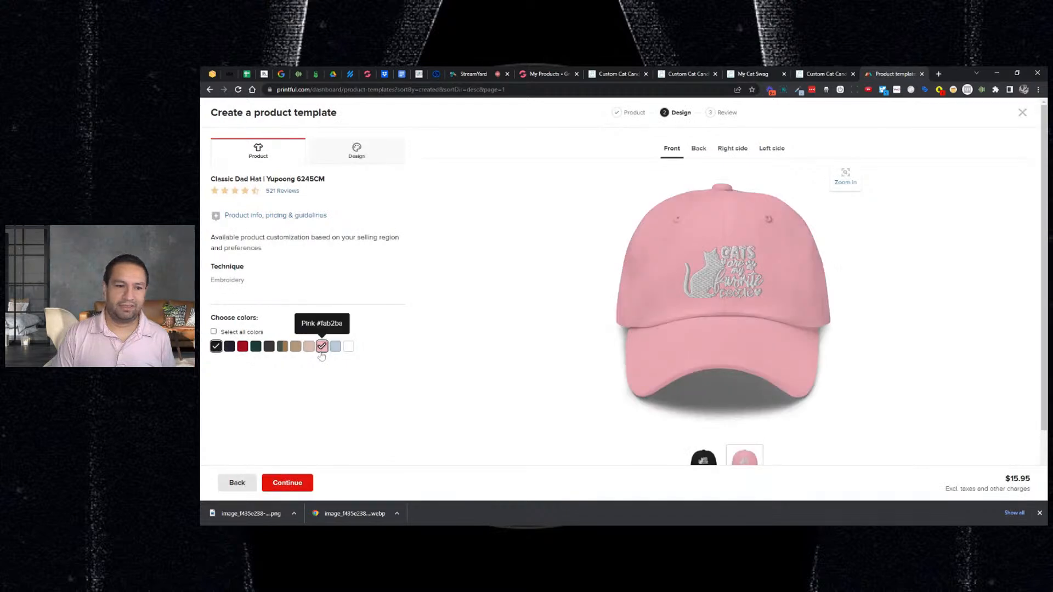
left_click(336, 348)
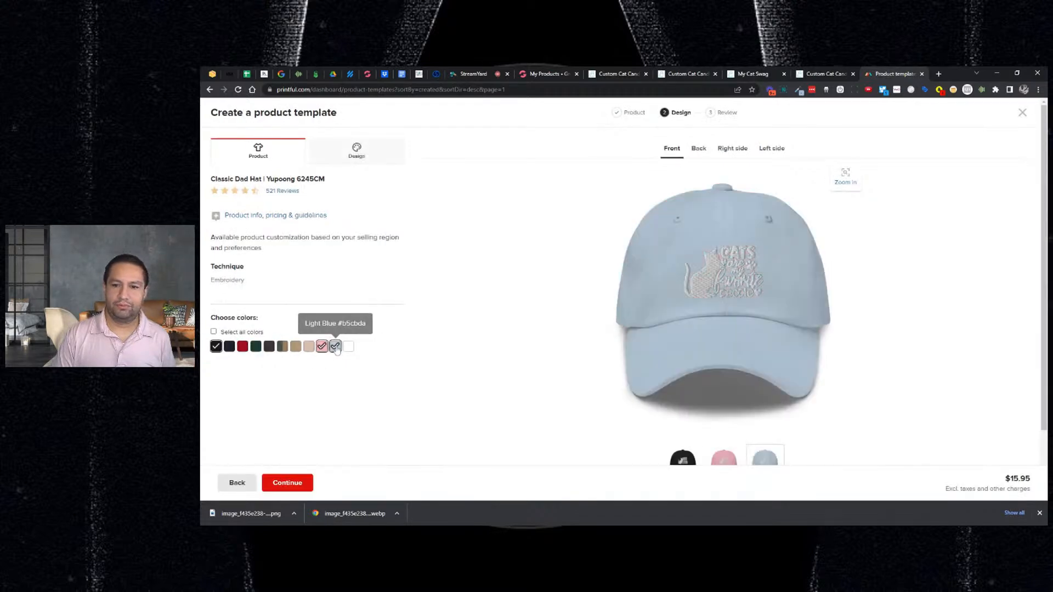
left_click(230, 347)
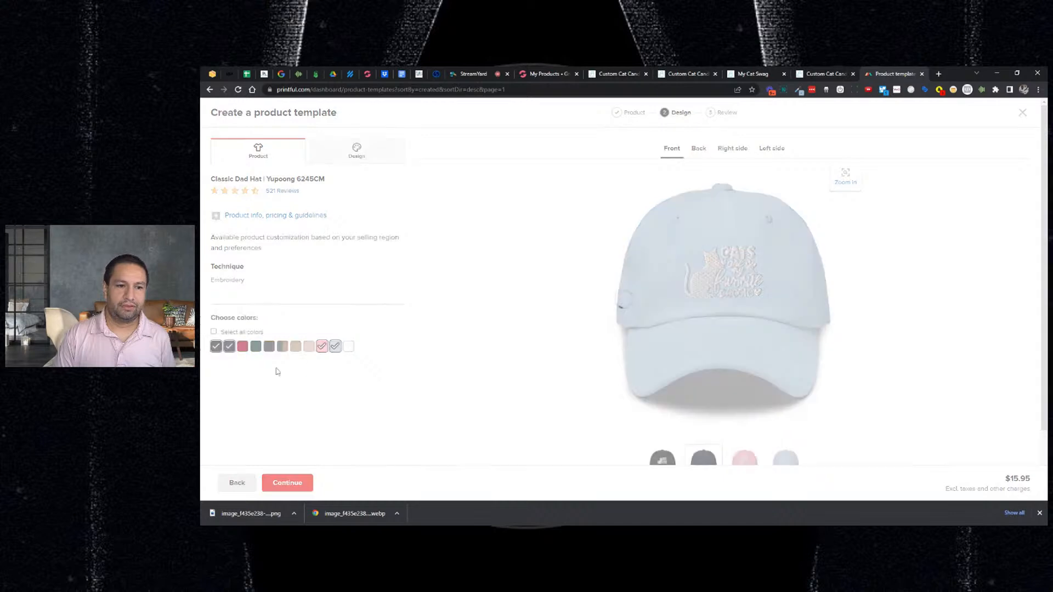
left_click(243, 346)
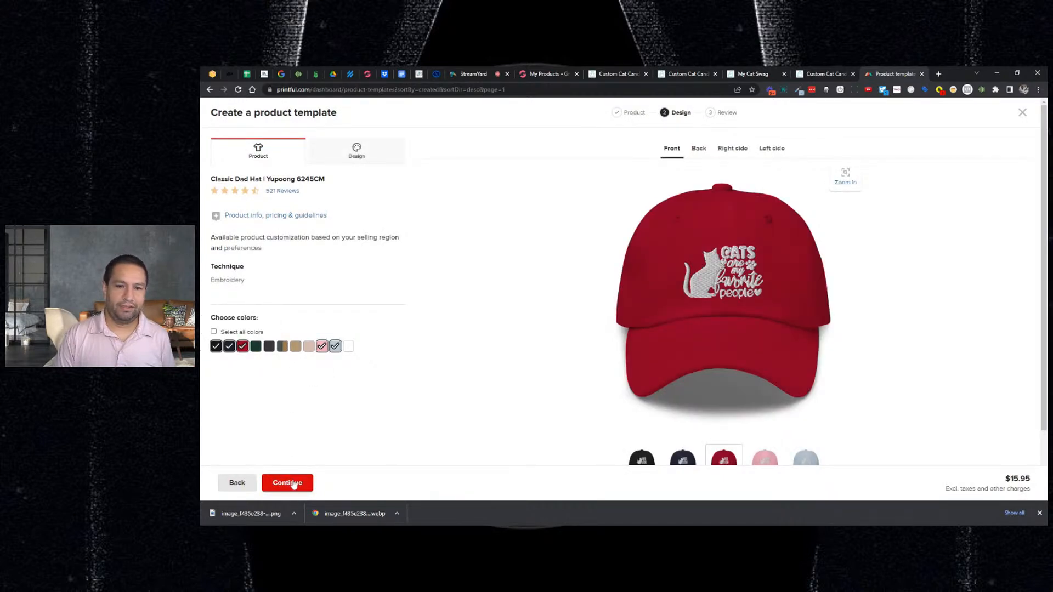
left_click(291, 482)
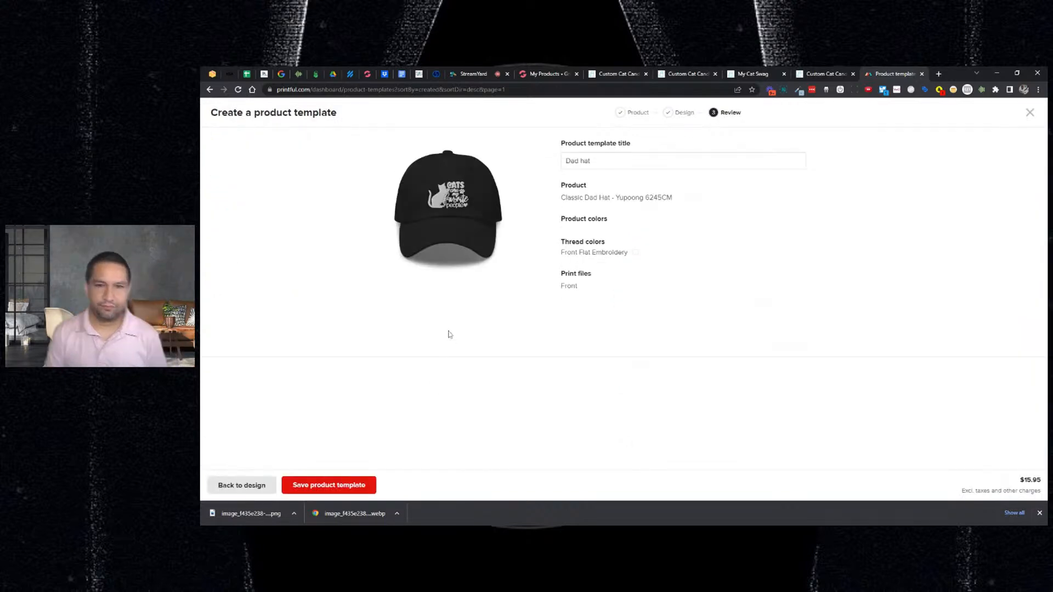
- Title the template 'Cats Are My Favorite People Dad Hat' and save it
left_click(630, 159)
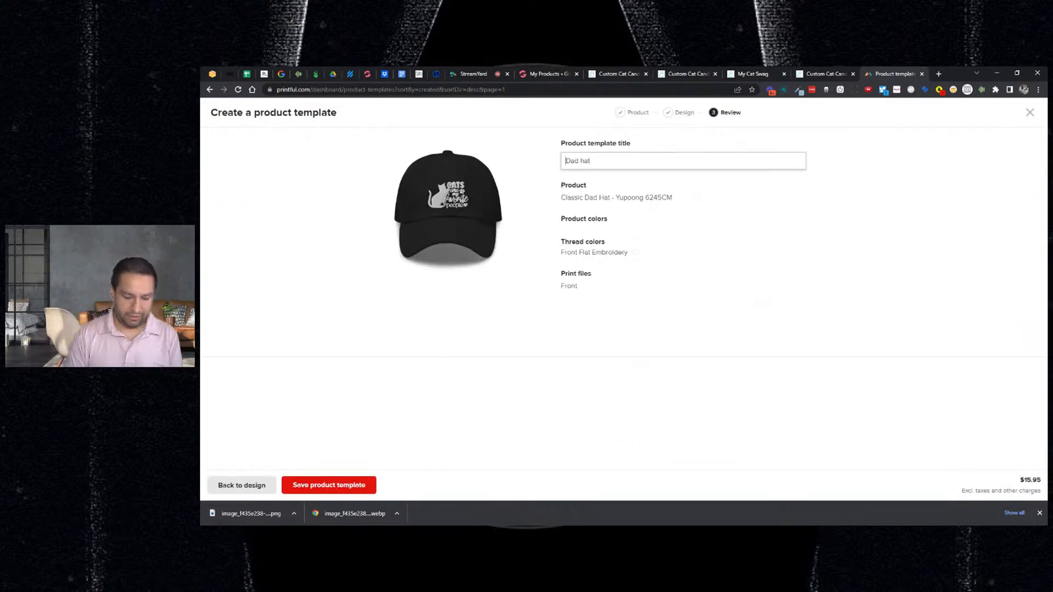
type("Cat")
key("BackSpace")
type("s Are My F")
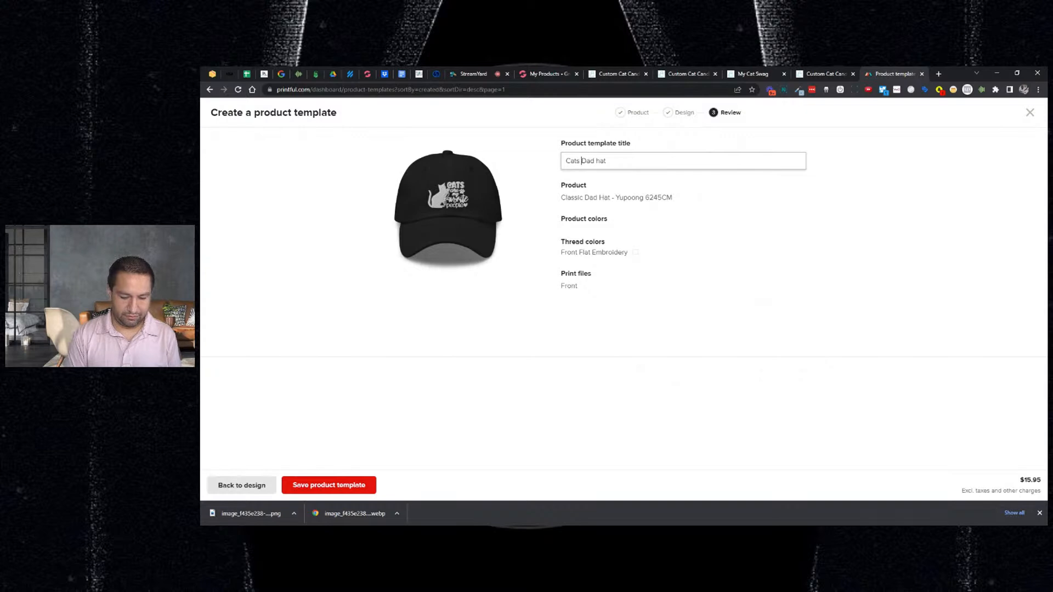
type("avorite ")
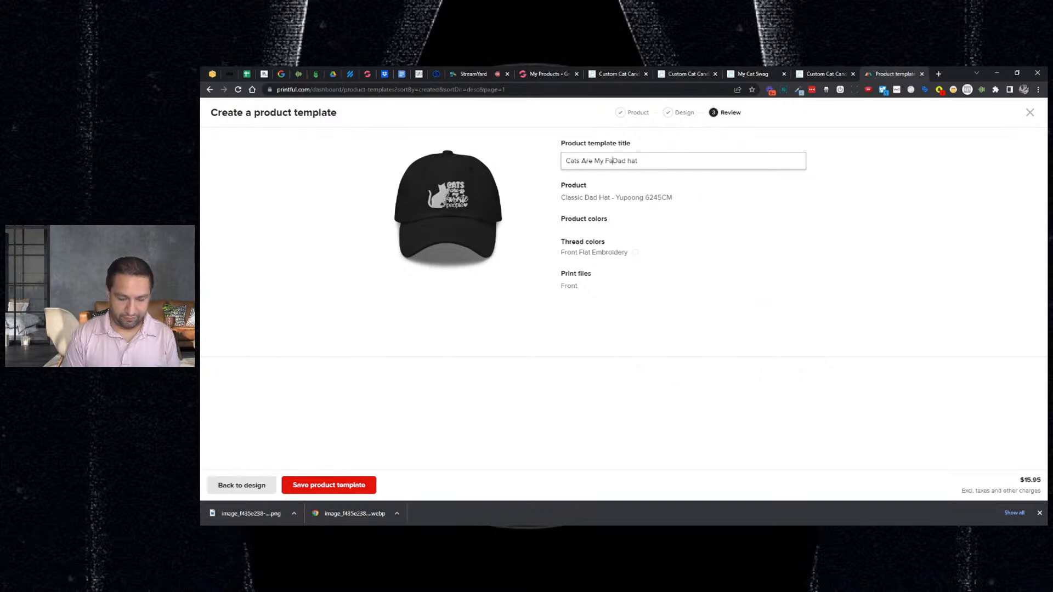
type("People")
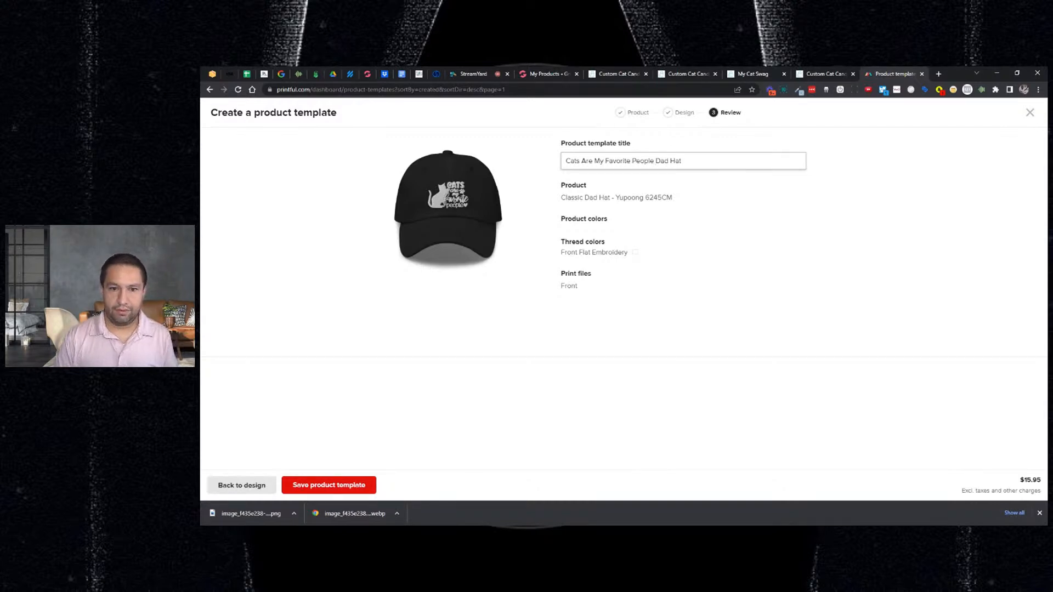
left_click(349, 485)
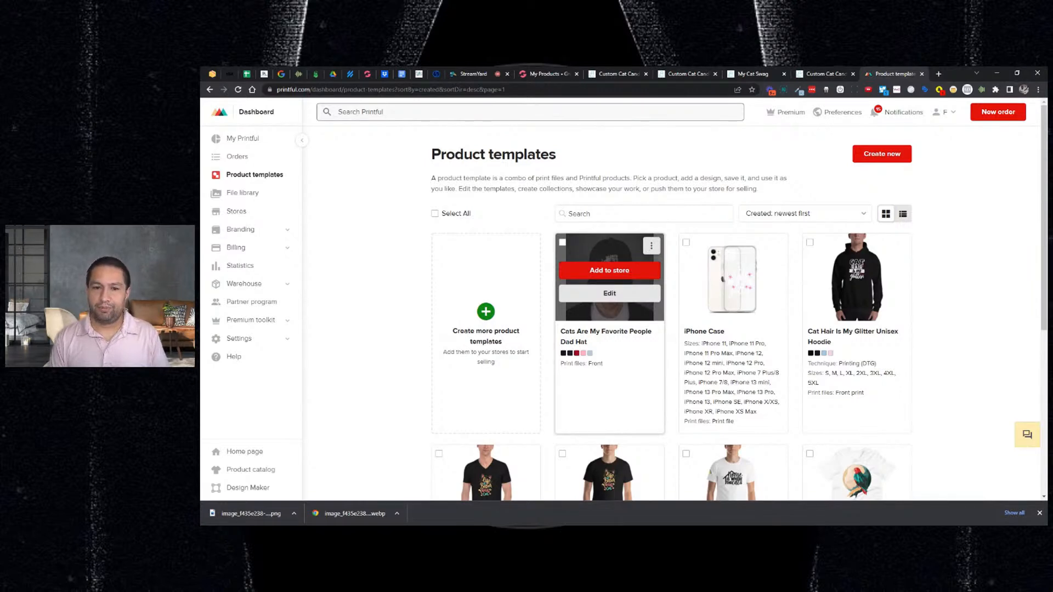
left_click(651, 246)
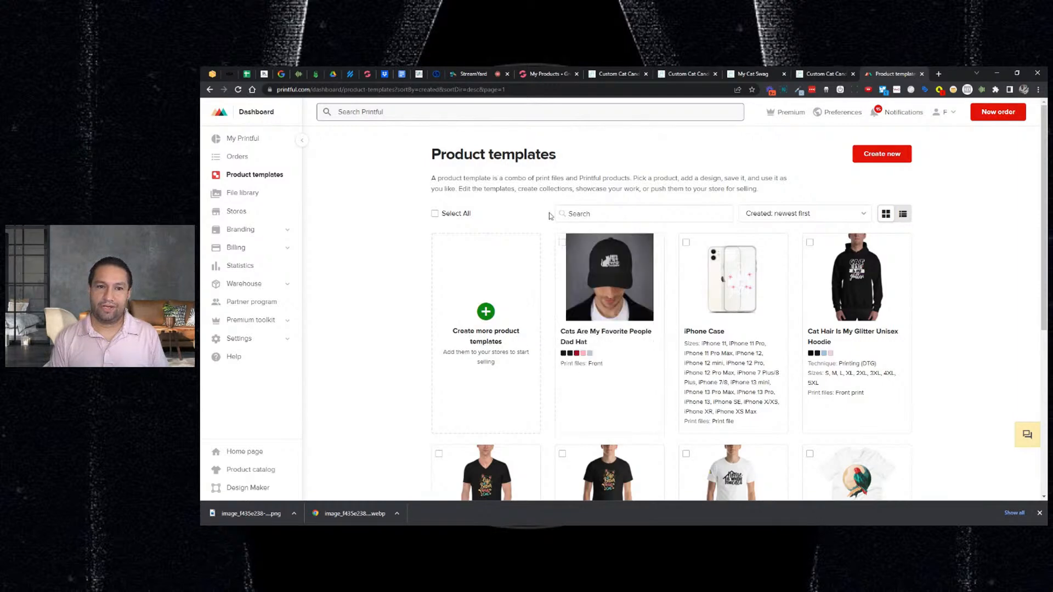
- Open mockup creation from the hat template's three-dot menu
left_click(652, 246)
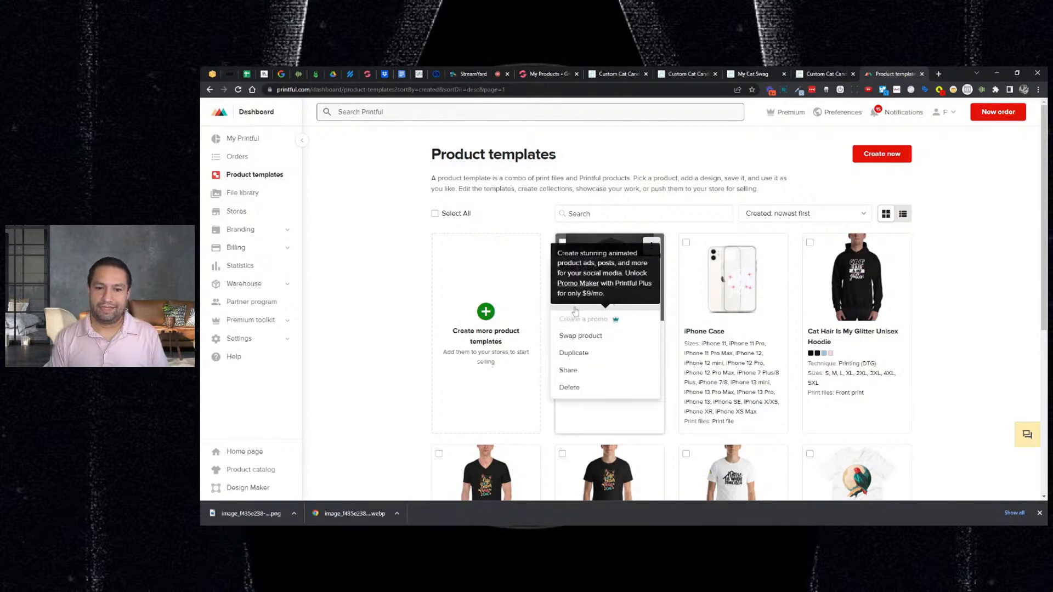
left_click(655, 244)
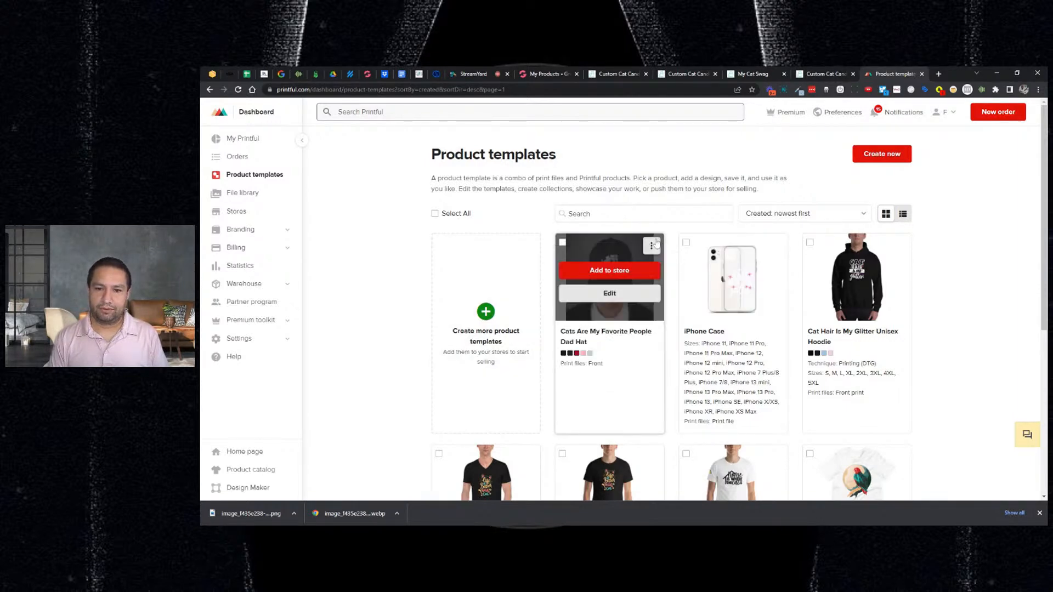
left_click(653, 245)
left_click(585, 300)
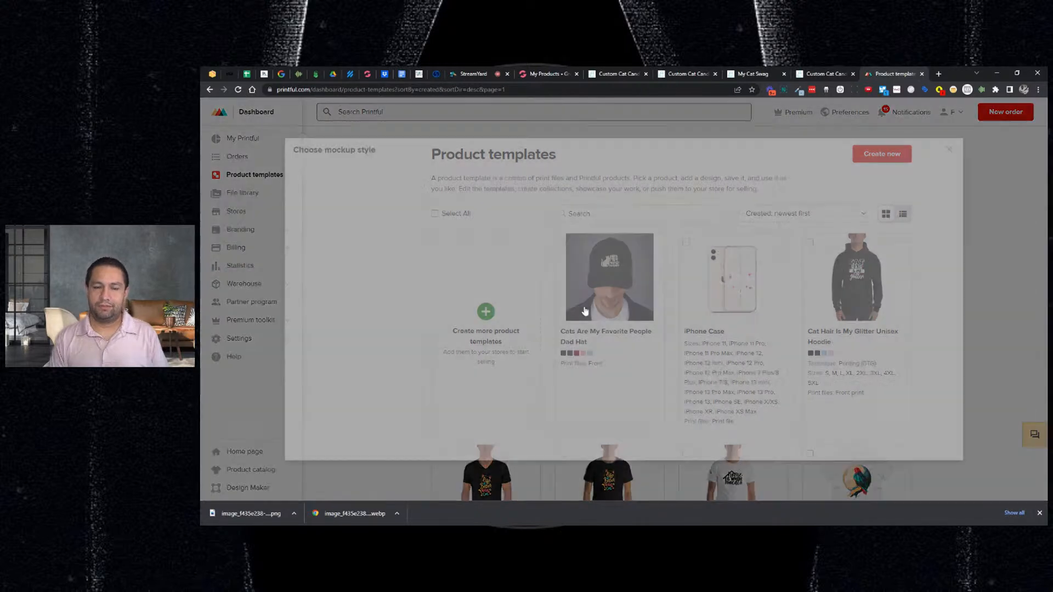
scroll(602, 299, "down", 2)
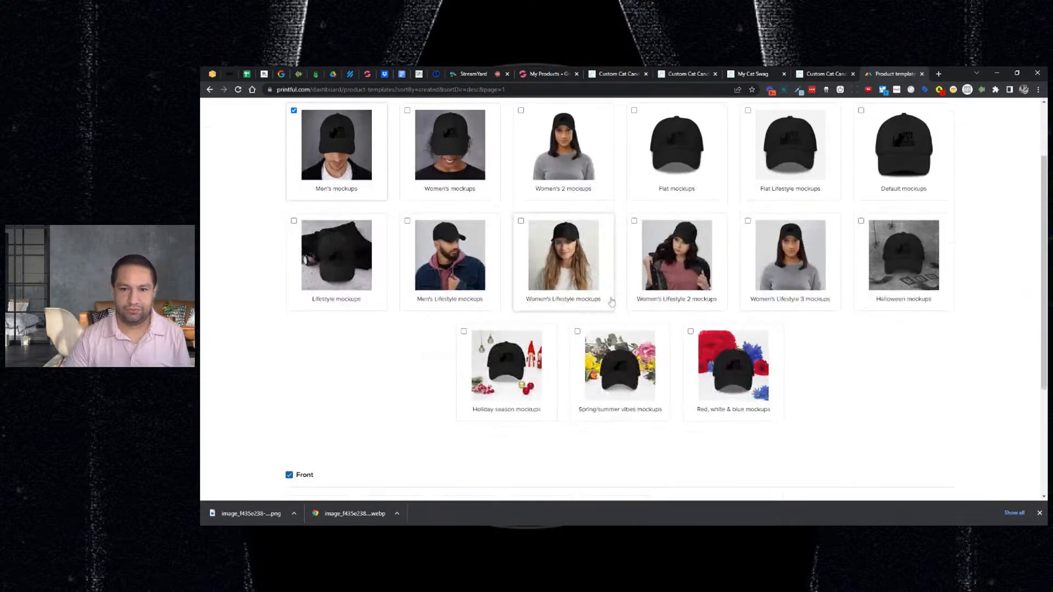
scroll(611, 301, "up", 1)
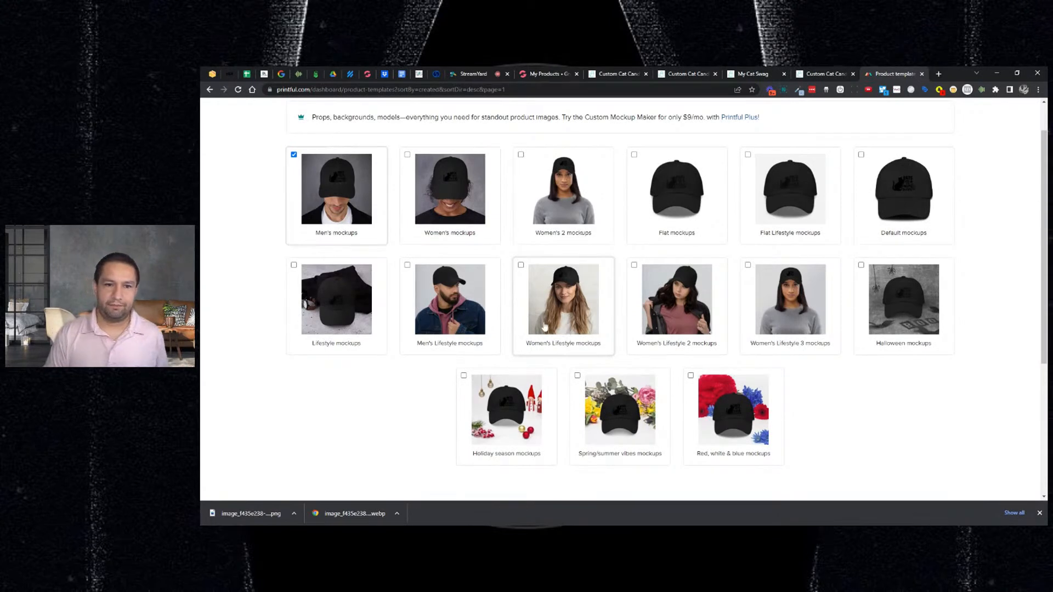
- Generate and download mockups in Women's, Women's Lifestyle and Women's Lifestyle 2 styles, dropping Men's
left_click(459, 220)
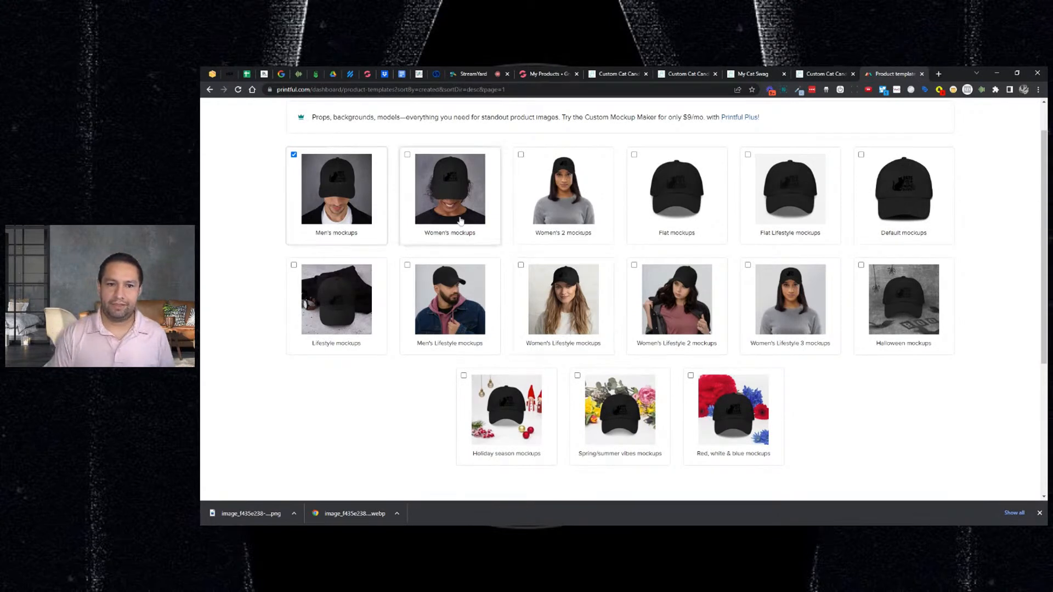
left_click(294, 154)
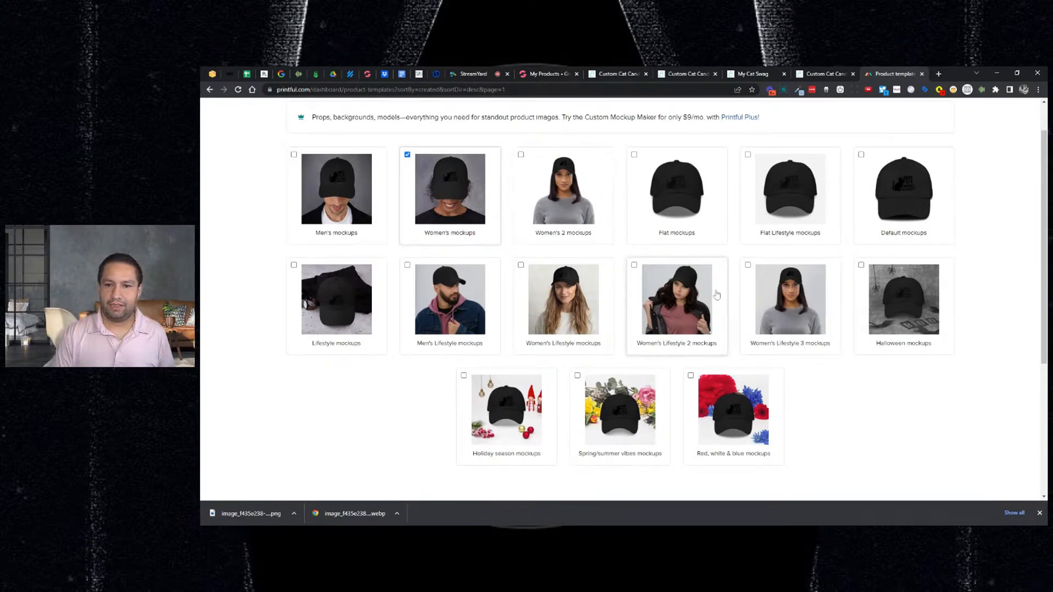
left_click(677, 301)
left_click(540, 303)
scroll(542, 303, "down", 1)
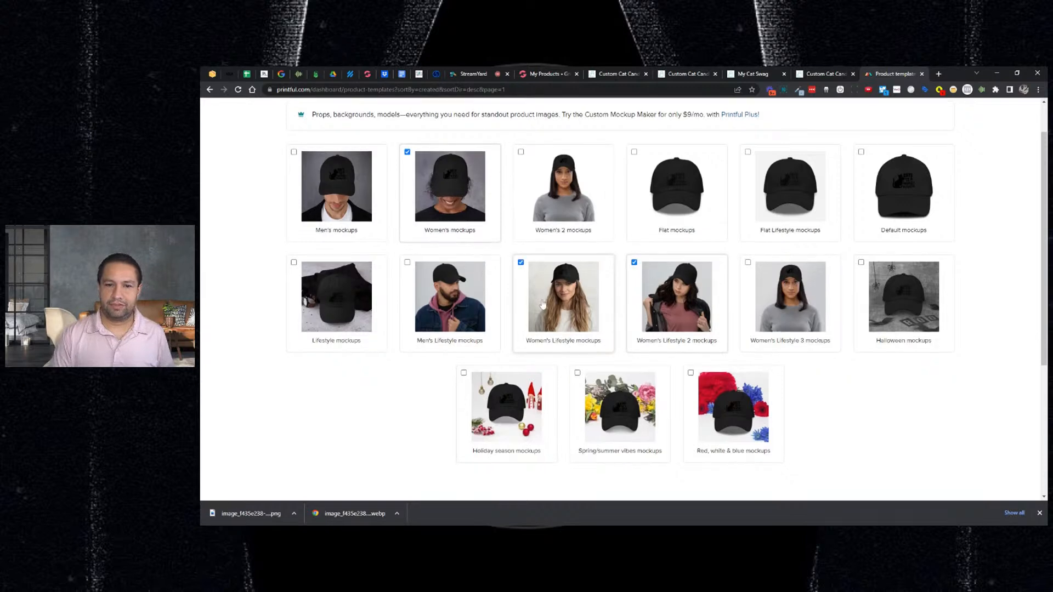
scroll(542, 304, "down", 4)
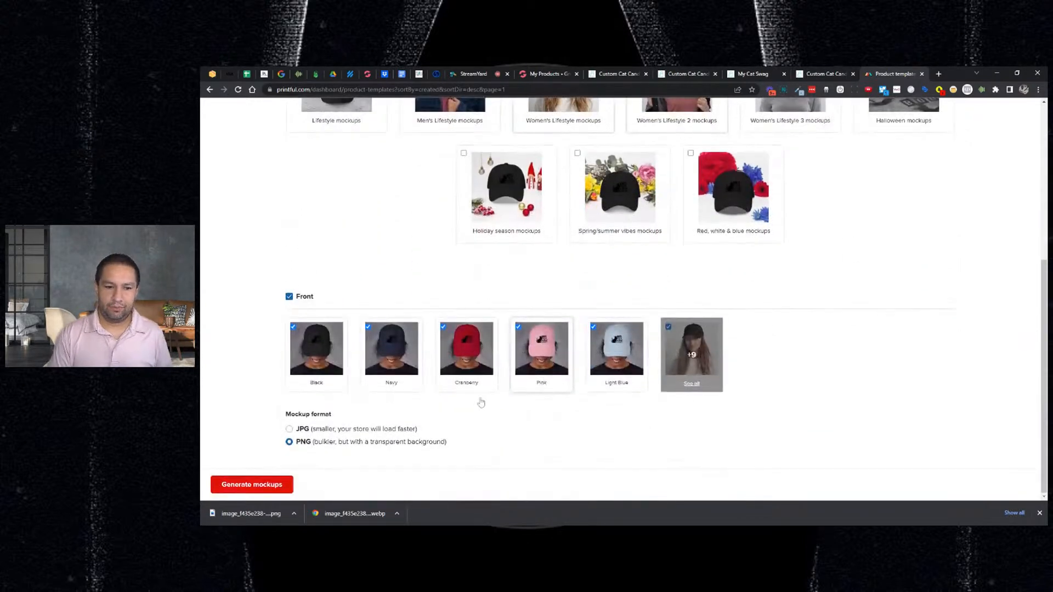
left_click(256, 484)
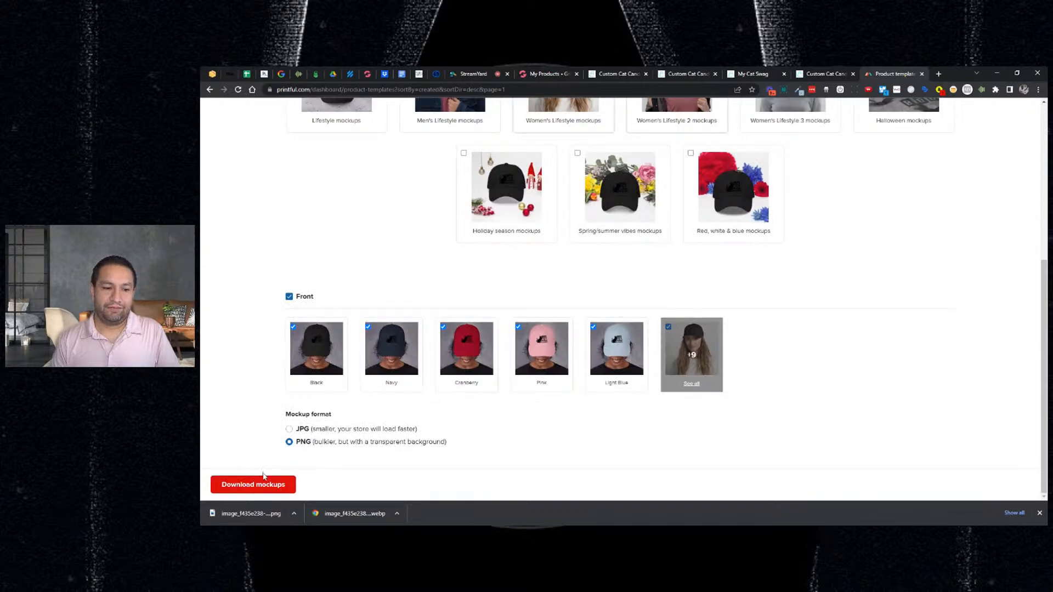
left_click(264, 482)
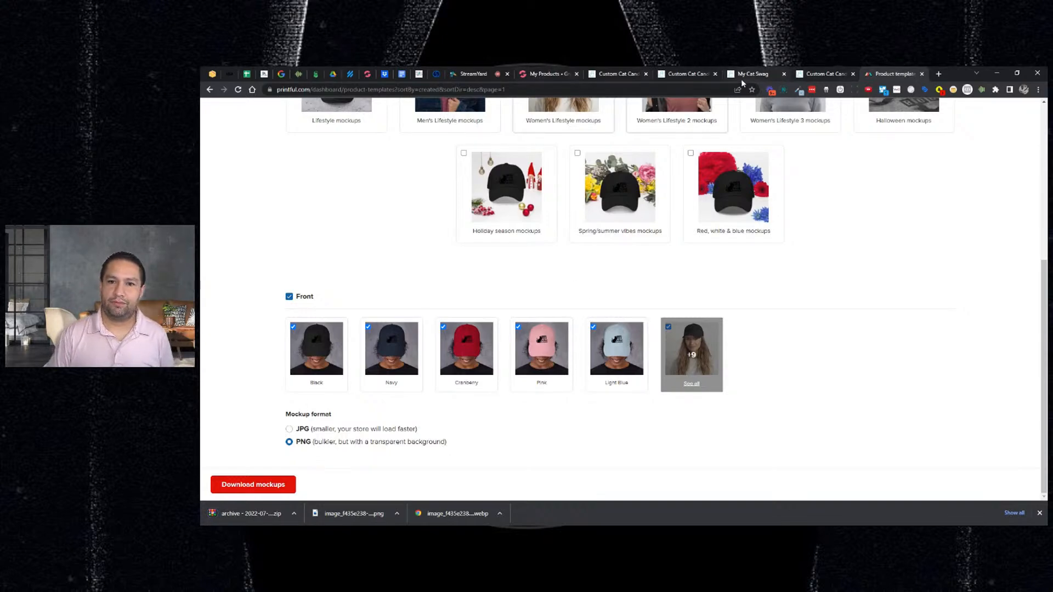
scroll(622, 251, "up", 5)
- Start adding the hat template to the store and advance through details to pricing
left_click(1022, 111)
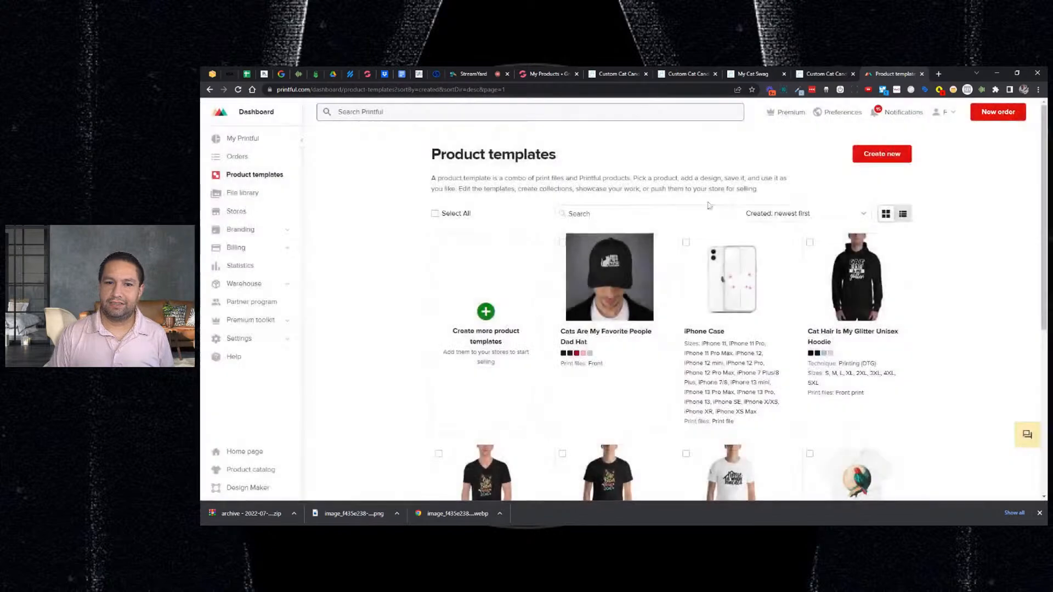
left_click(610, 276)
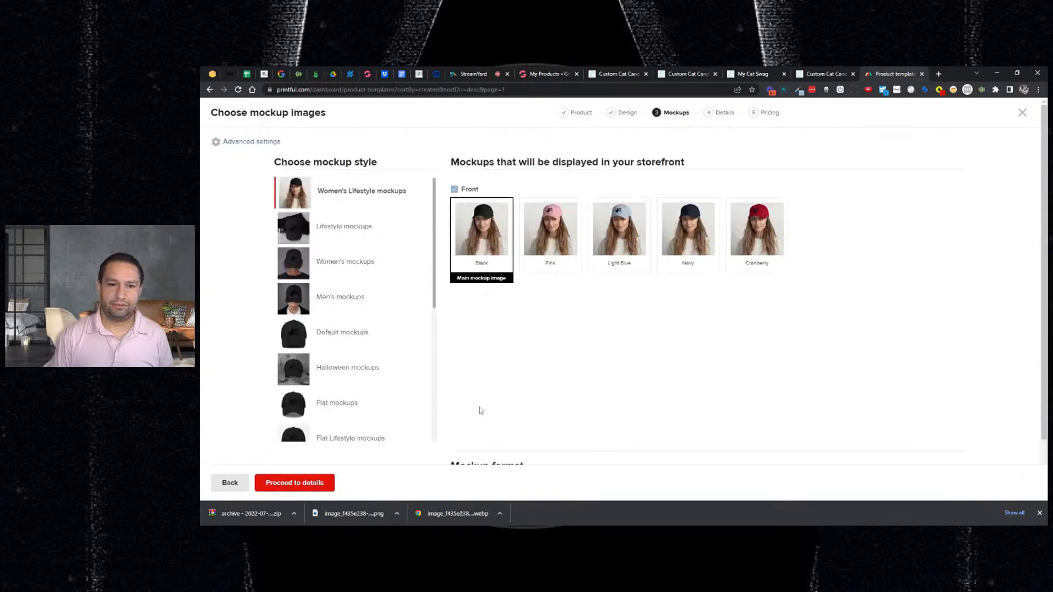
scroll(475, 369, "down", 1)
left_click(305, 328)
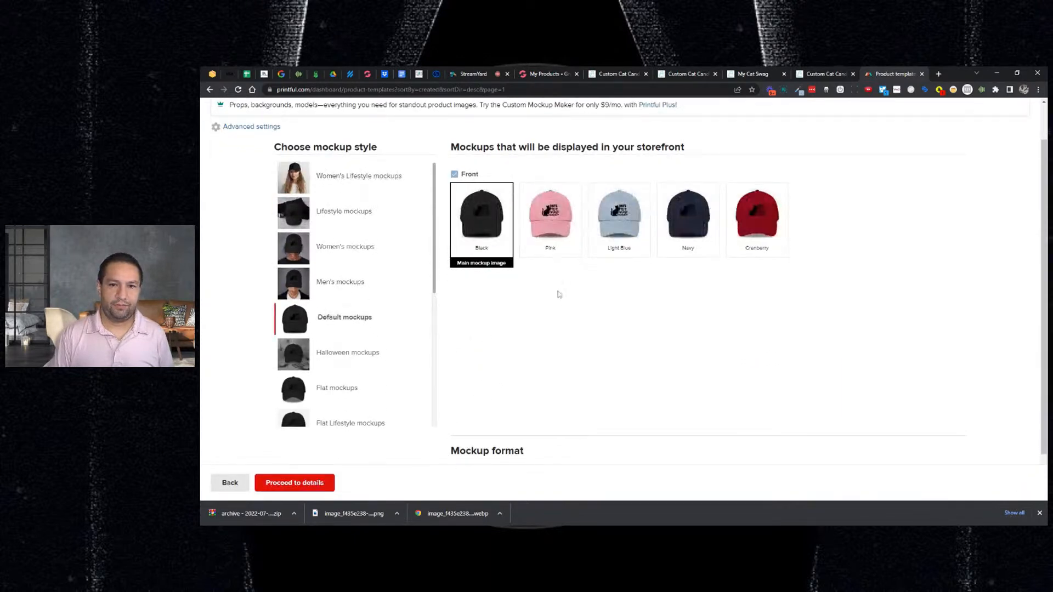
left_click(305, 485)
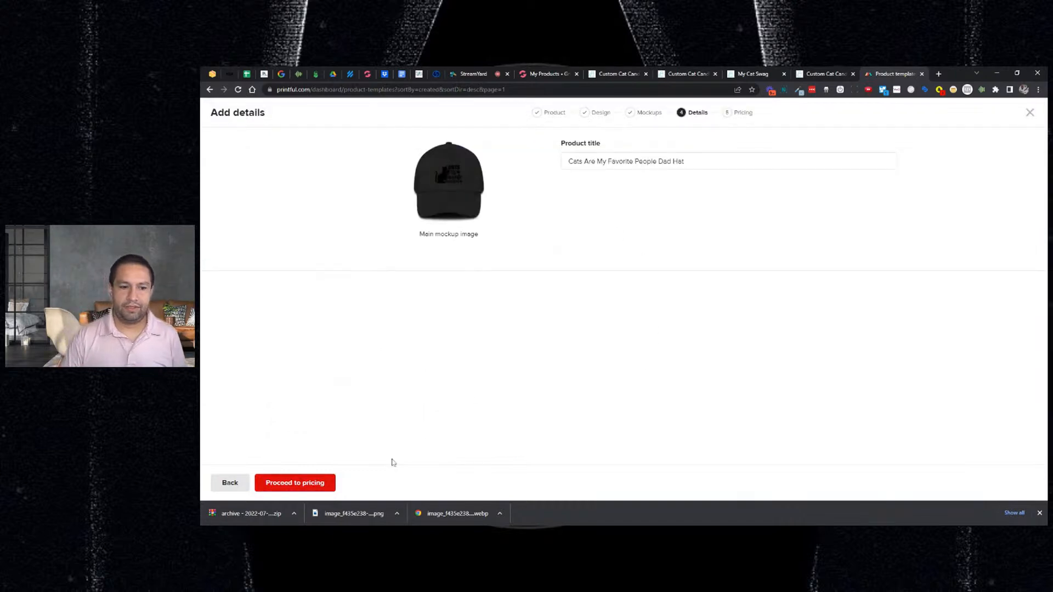
left_click(307, 485)
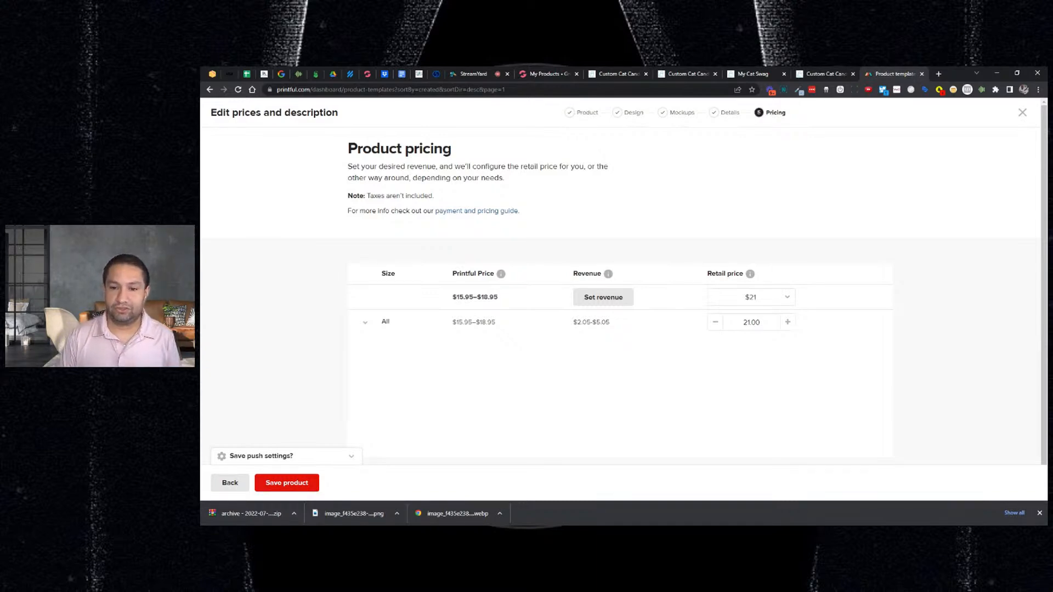
- Set the retail price for all variants to $29.95 and save the product
left_click(750, 297)
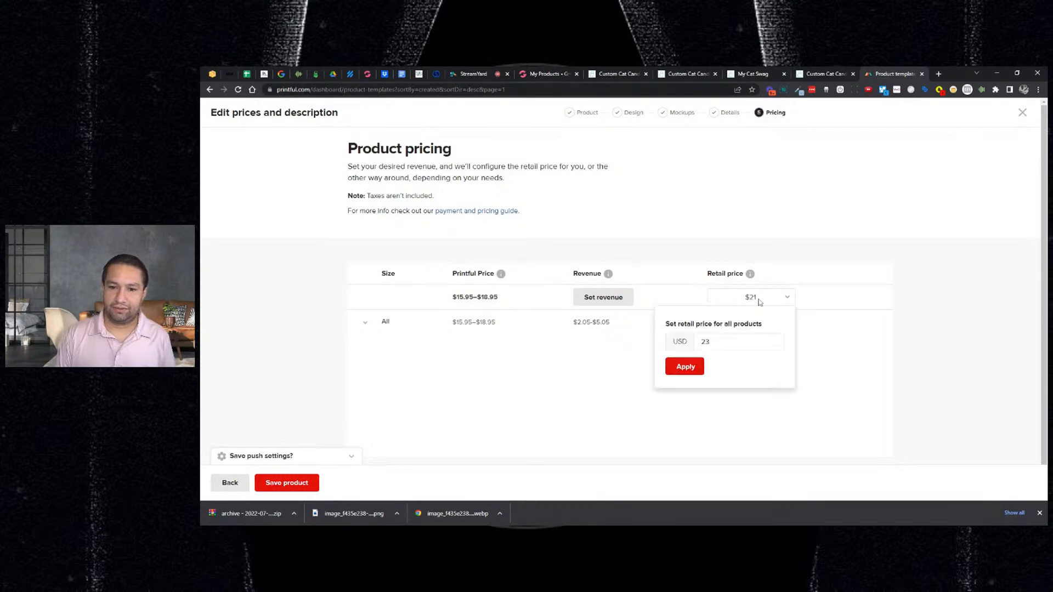
left_click(735, 341)
type("23")
key("ctrl+a")
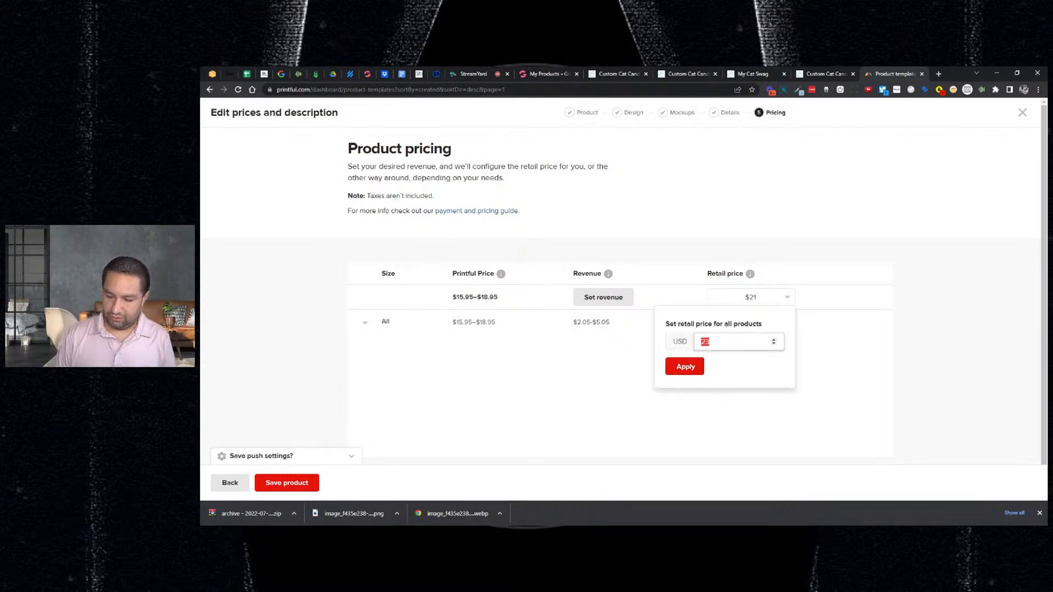
type("29.95")
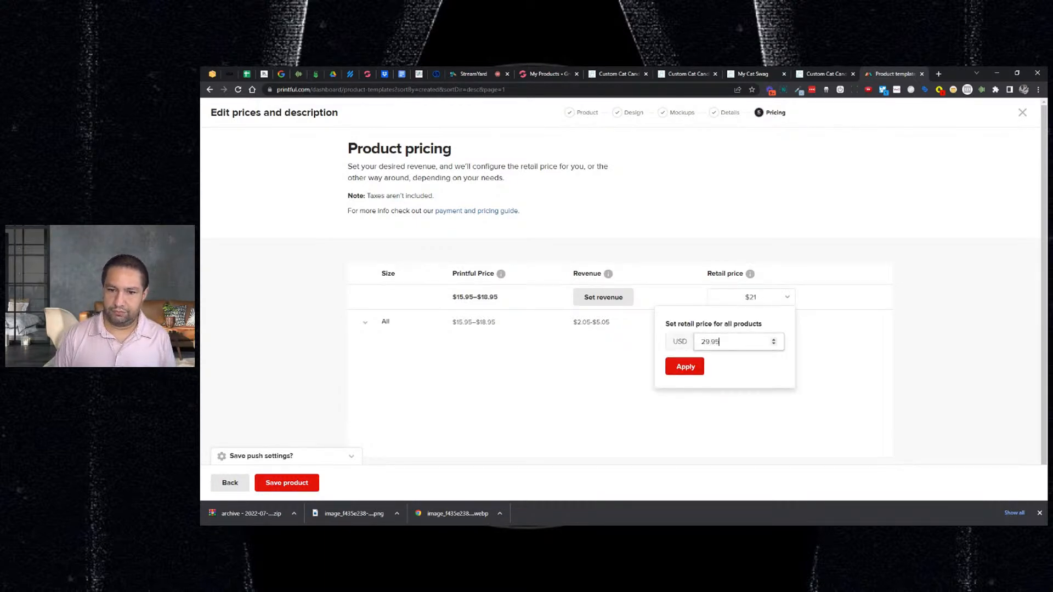
left_click(696, 367)
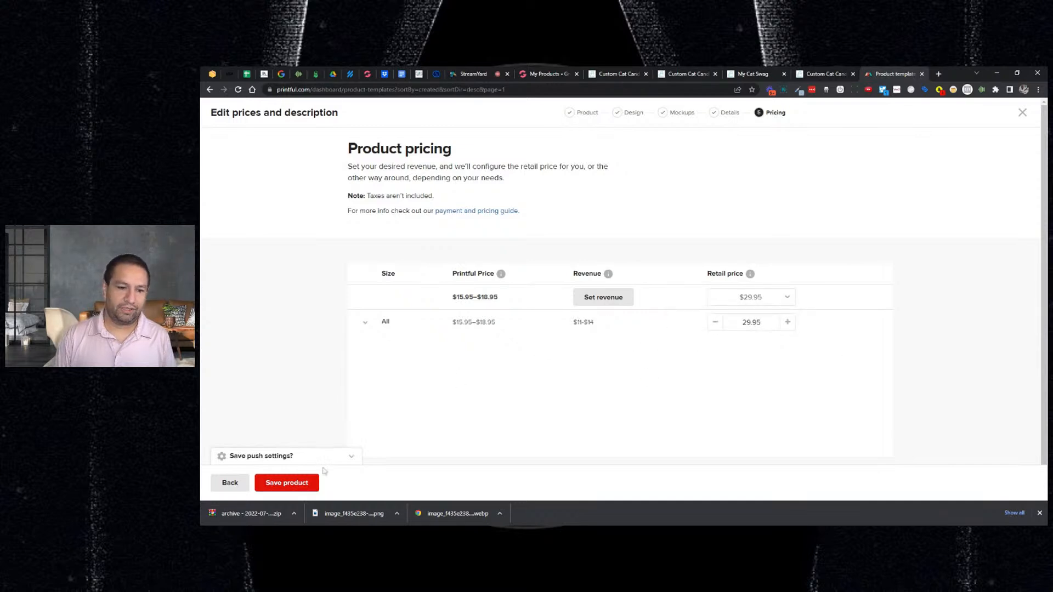
left_click(307, 485)
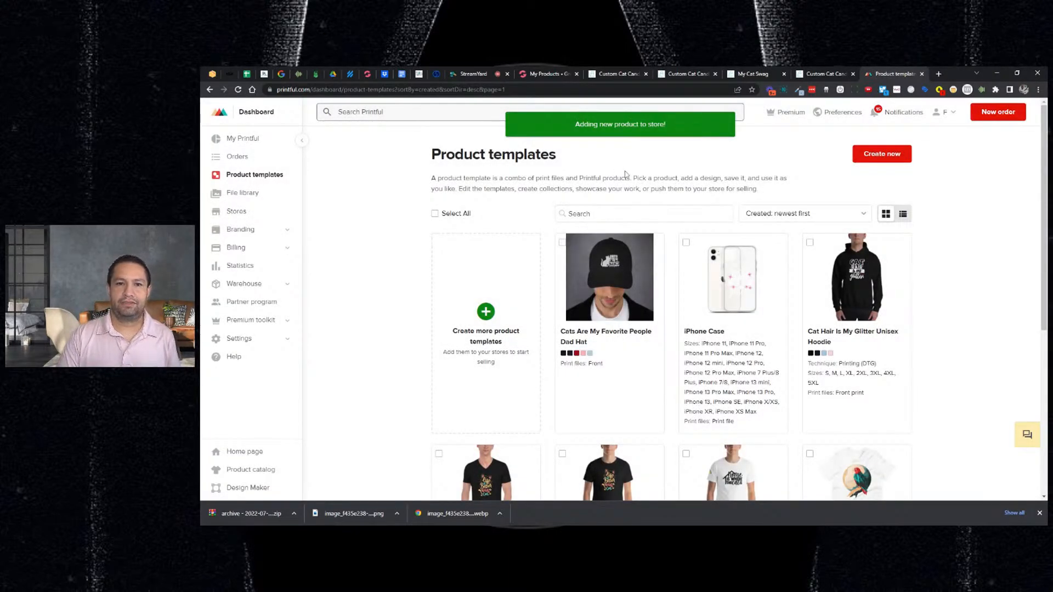
- In GrooveKart, open the Printful integration settings under Products > POD & DropShipping
left_click(545, 78)
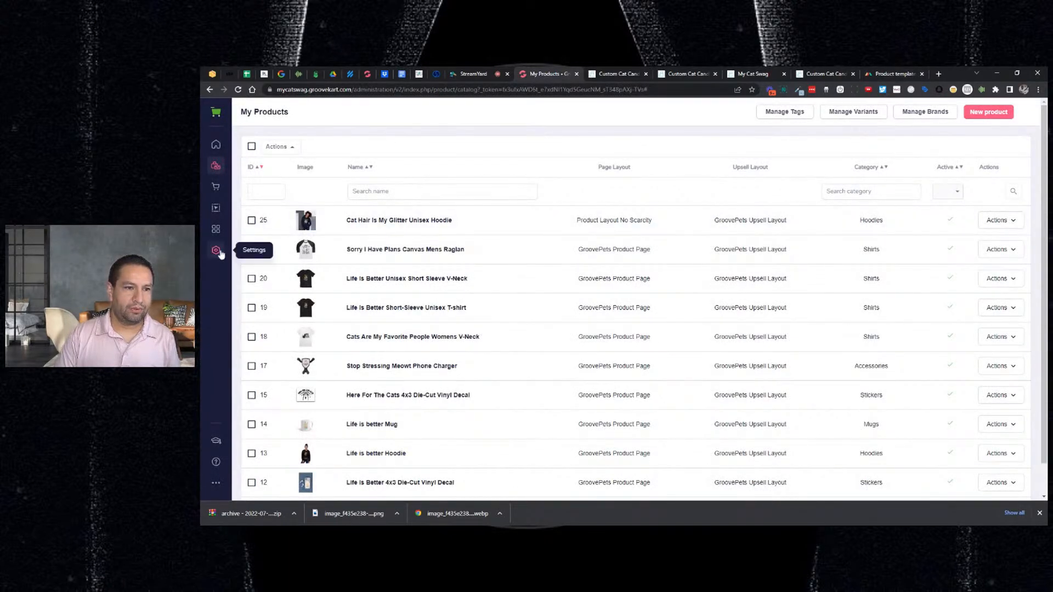
left_click(218, 171)
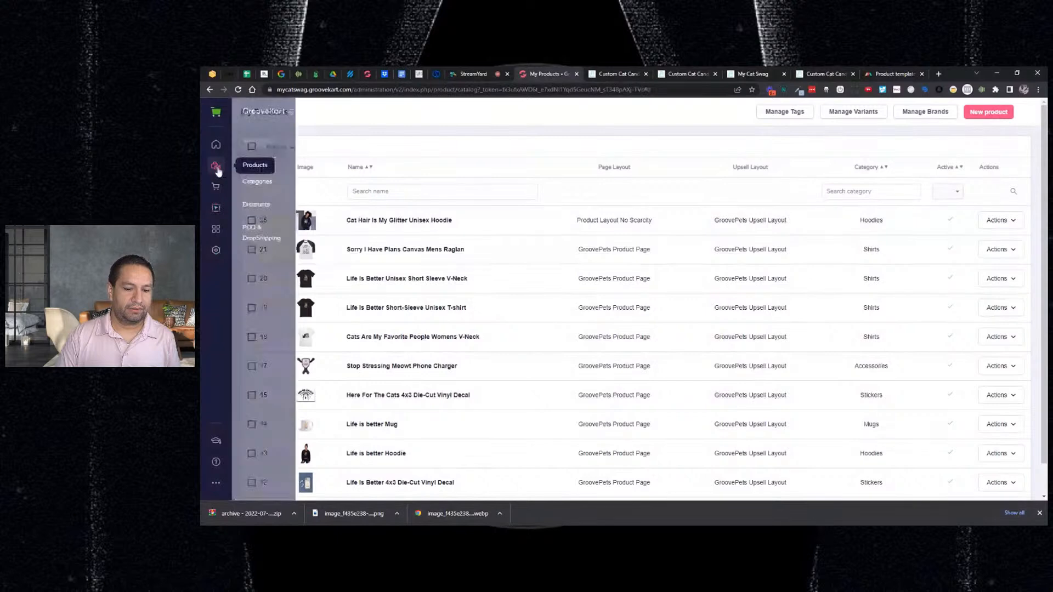
left_click(250, 228)
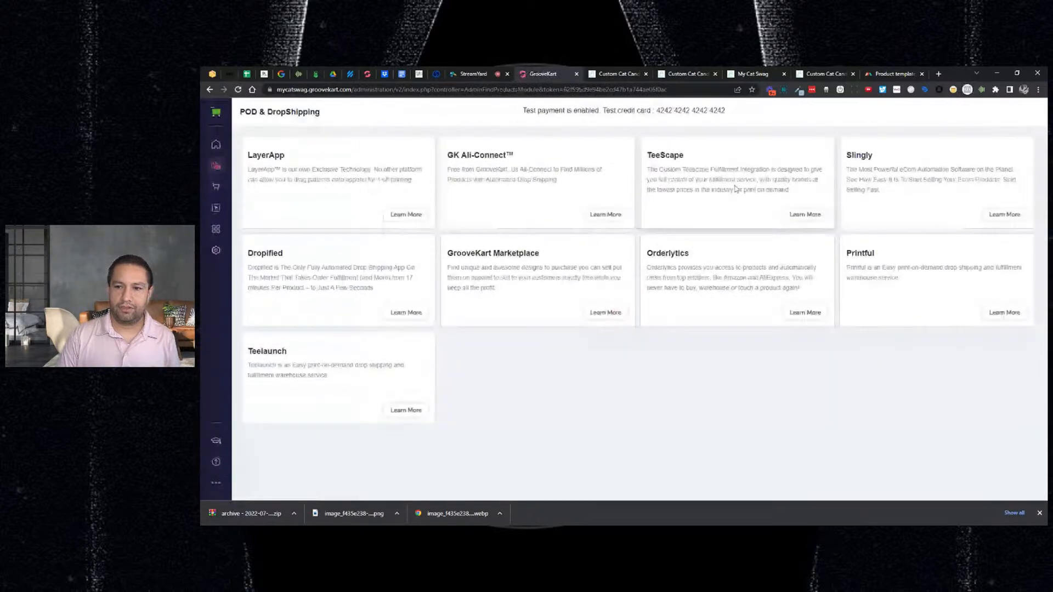
left_click(1004, 313)
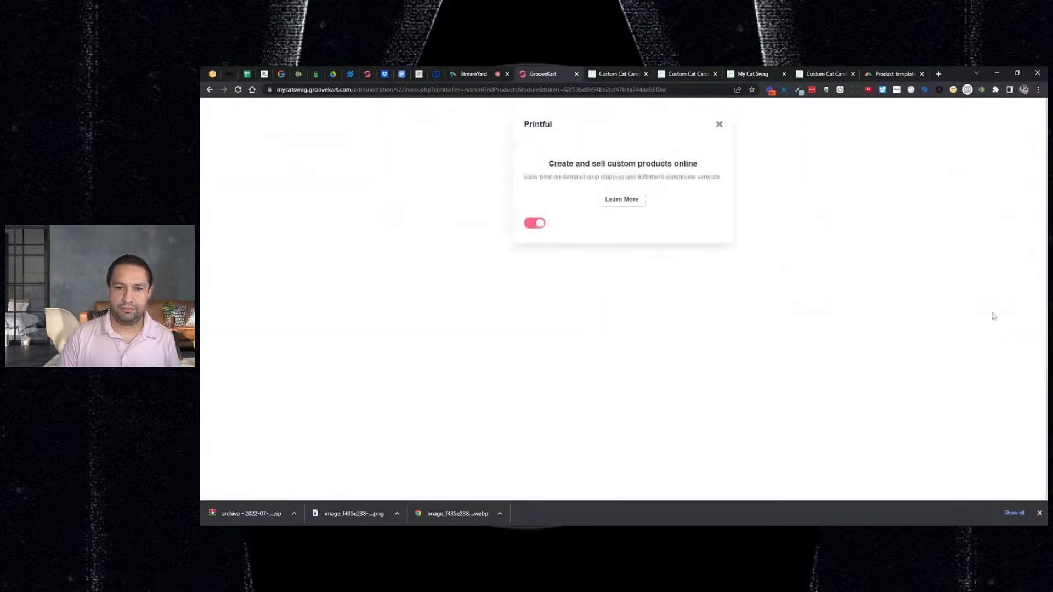
left_click(716, 223)
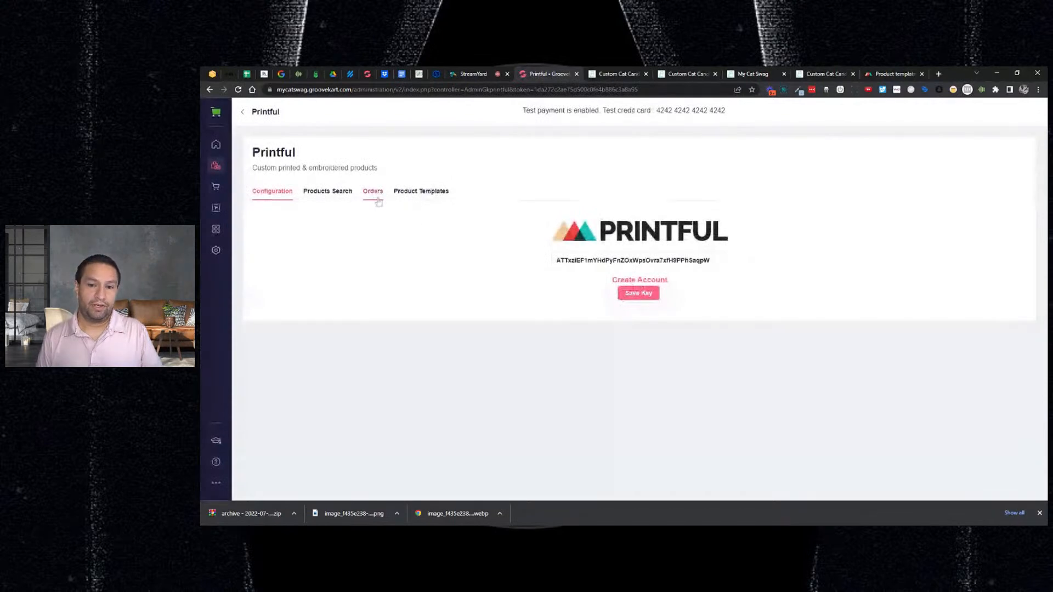
- Search Printful products, reloading once, and add the Cats Are My Favorite People Dad Hat
left_click(327, 191)
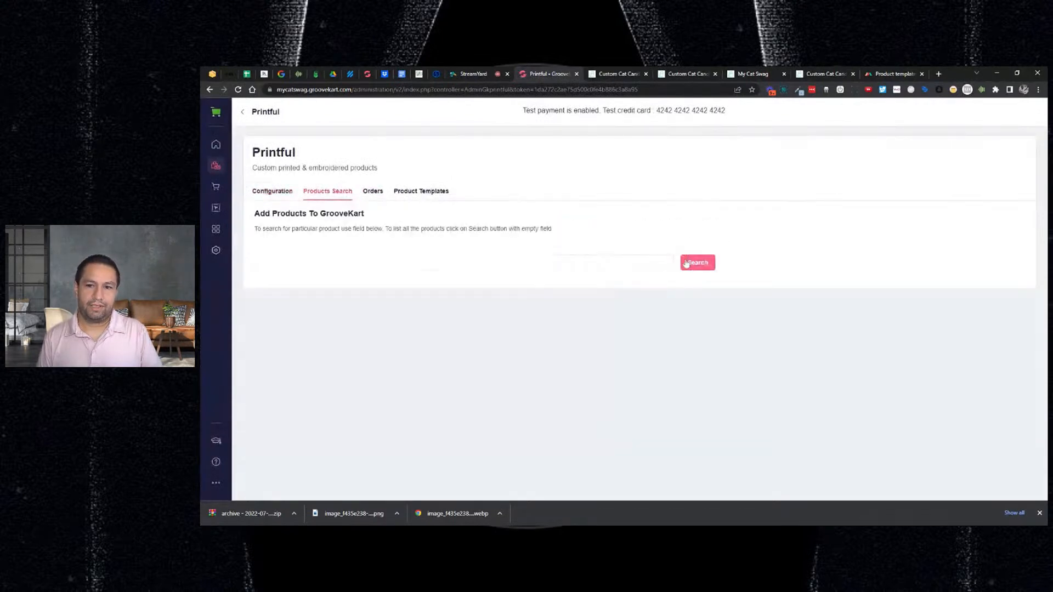
left_click(686, 263)
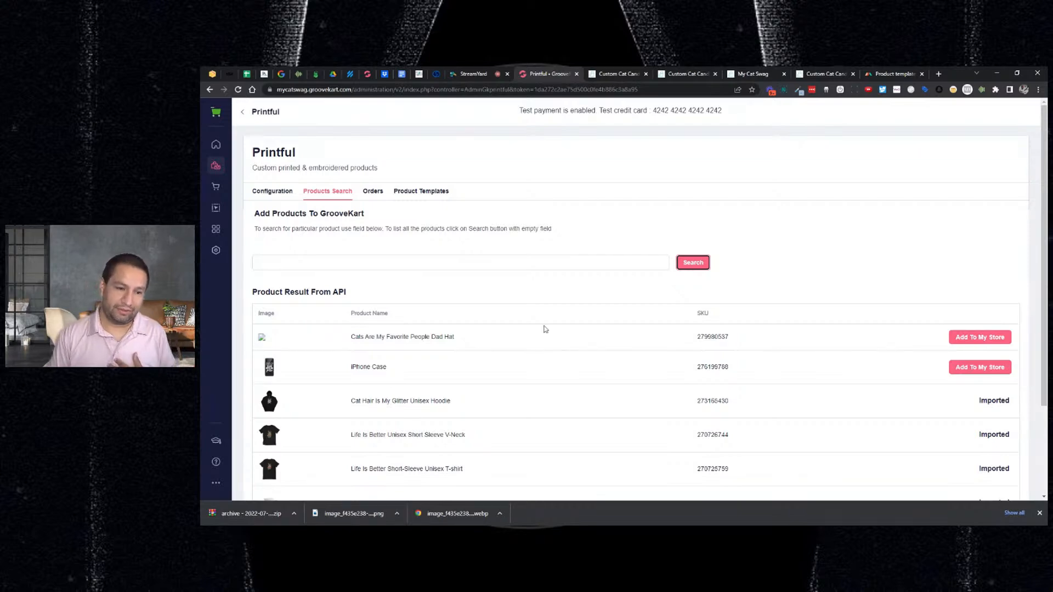
key("F5")
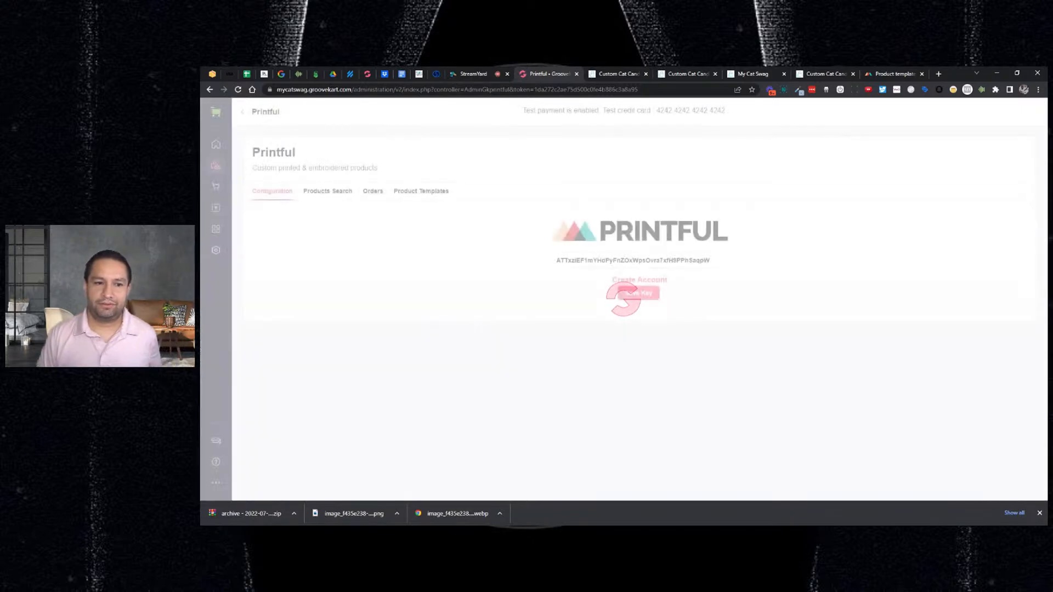
left_click(353, 188)
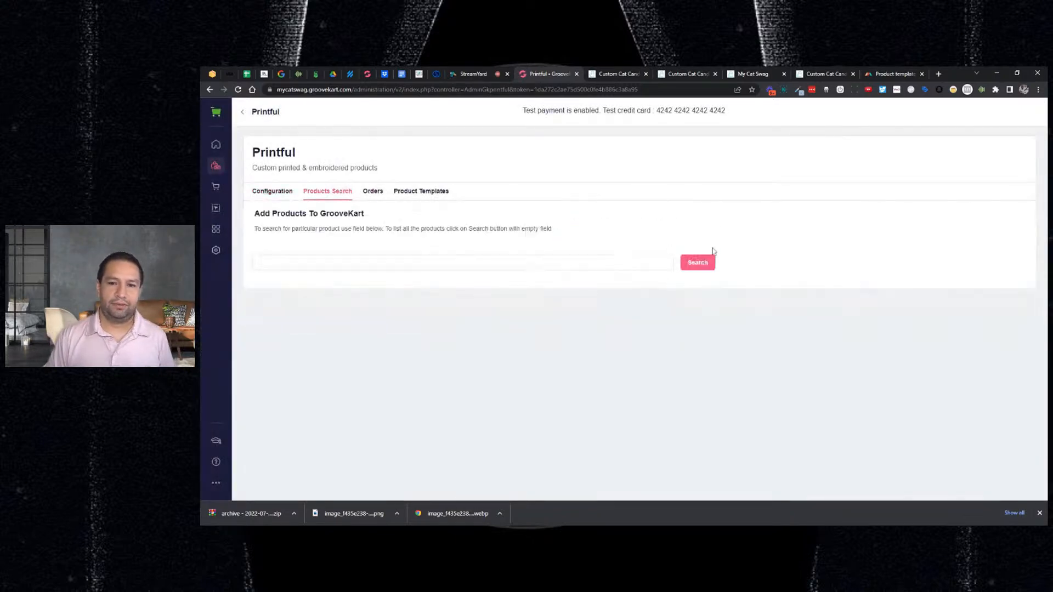
left_click(703, 263)
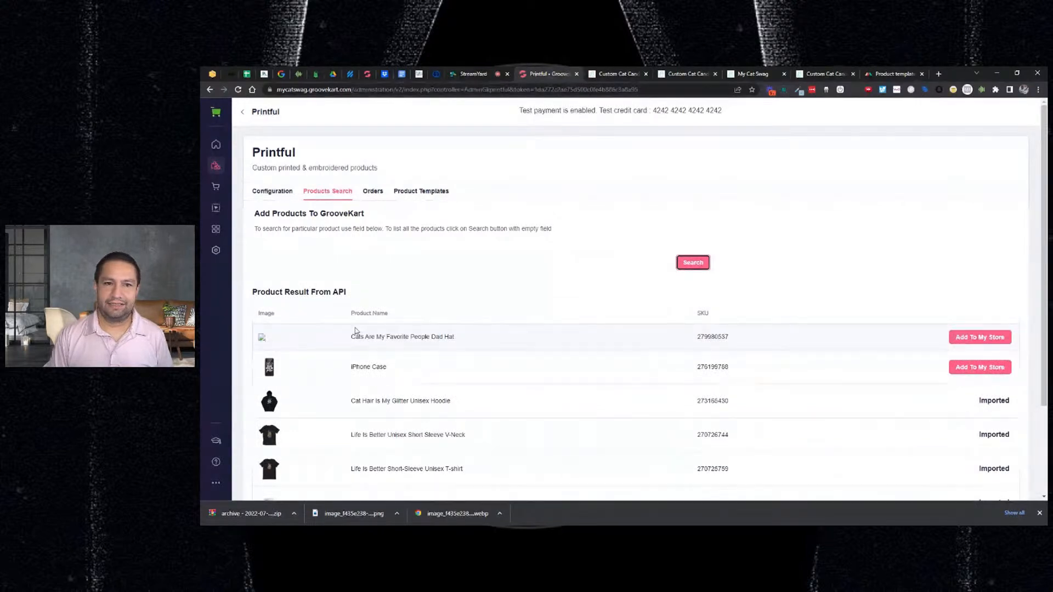
left_click(959, 337)
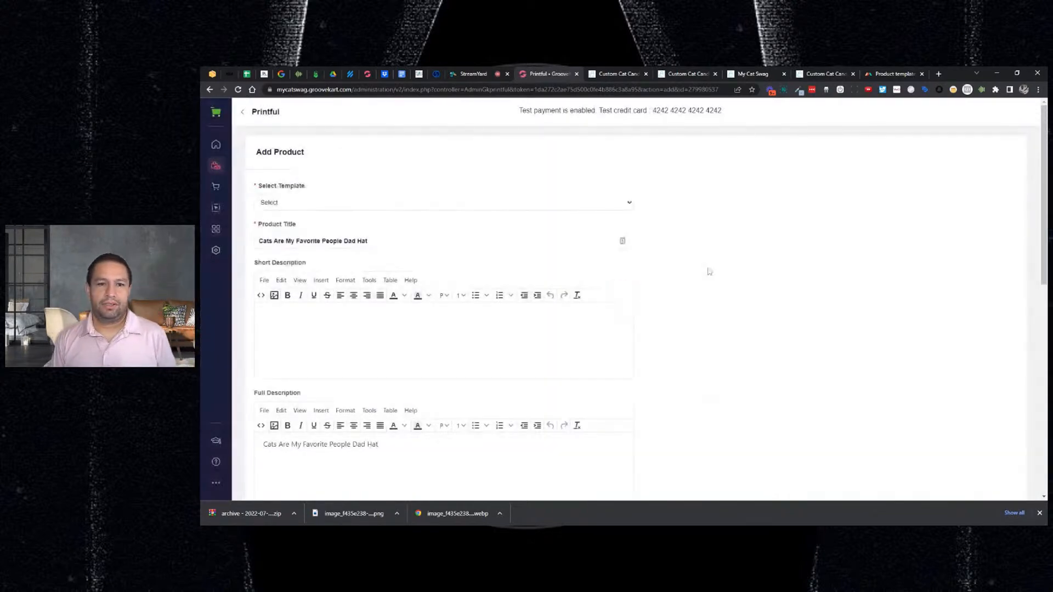
- Review the Dad Hat's Add Product form and Select Template dropdown, then return to Printful
scroll(699, 274, "down", 1)
scroll(630, 290, "down", 1)
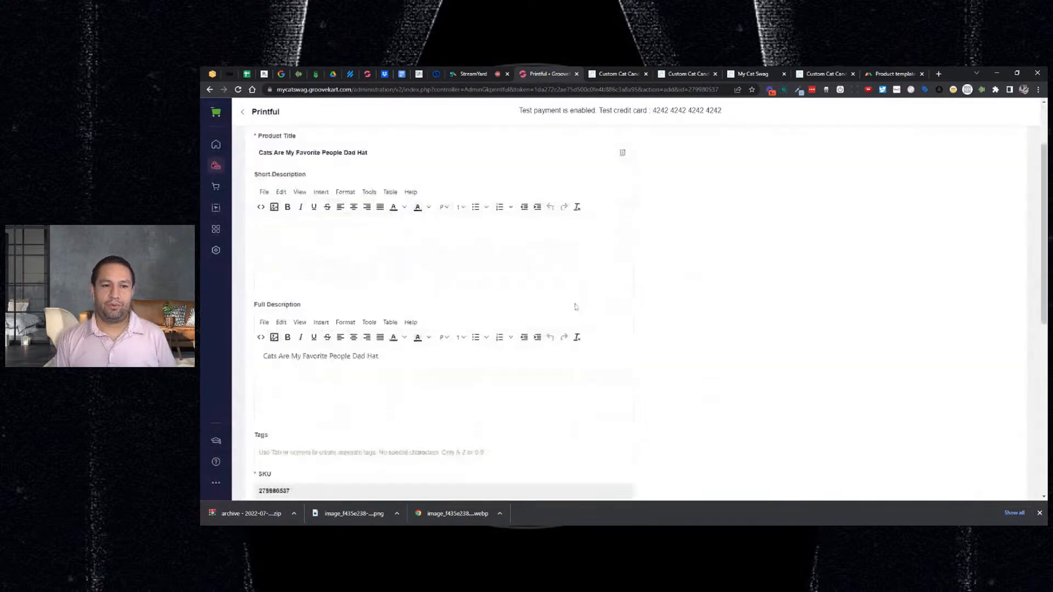
scroll(577, 274, "up", 2)
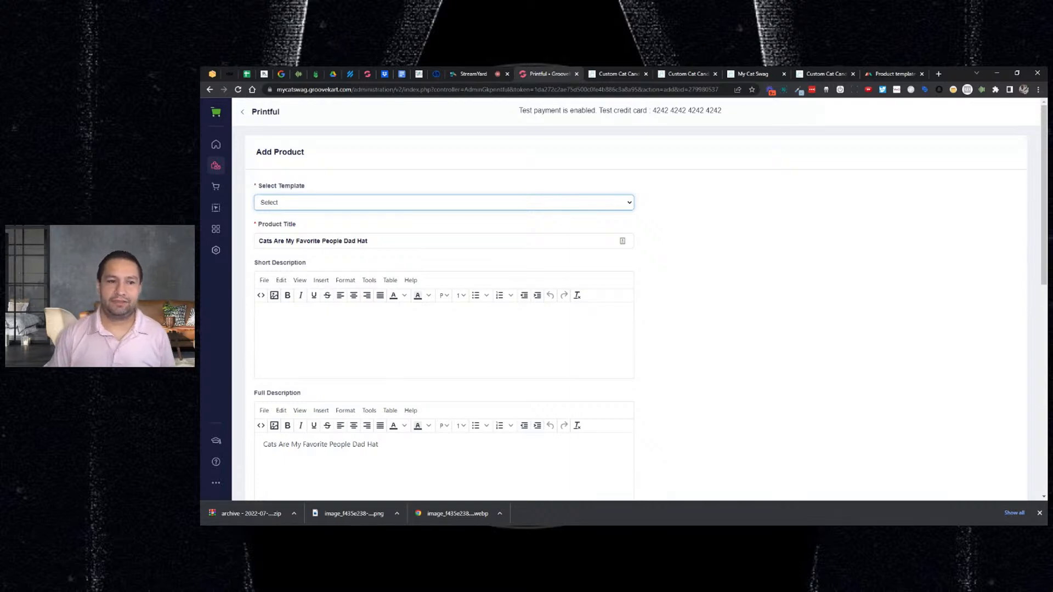
left_click(729, 229)
scroll(626, 272, "down", 2)
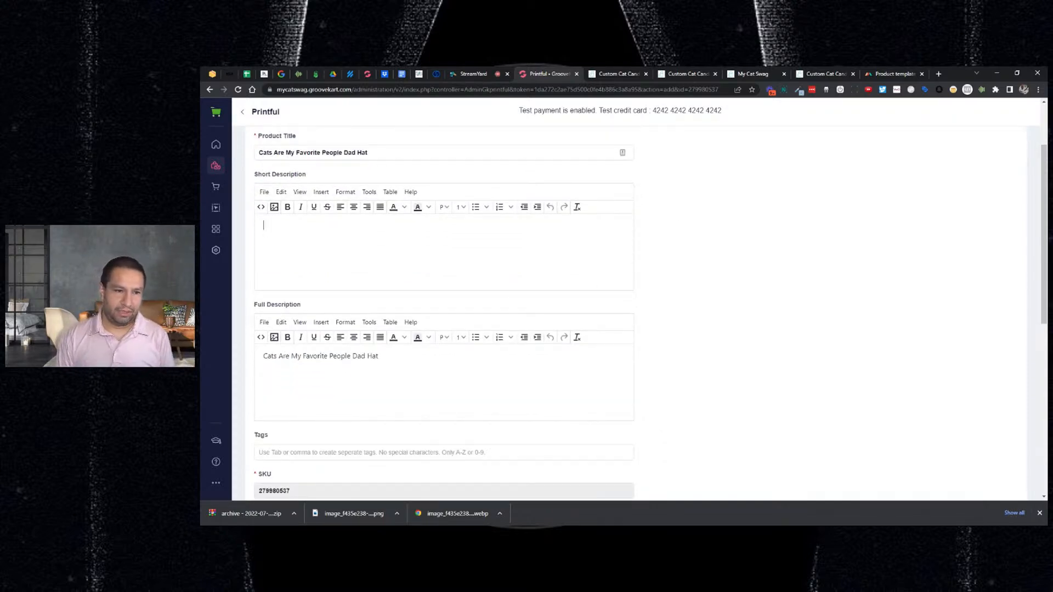
left_click(871, 74)
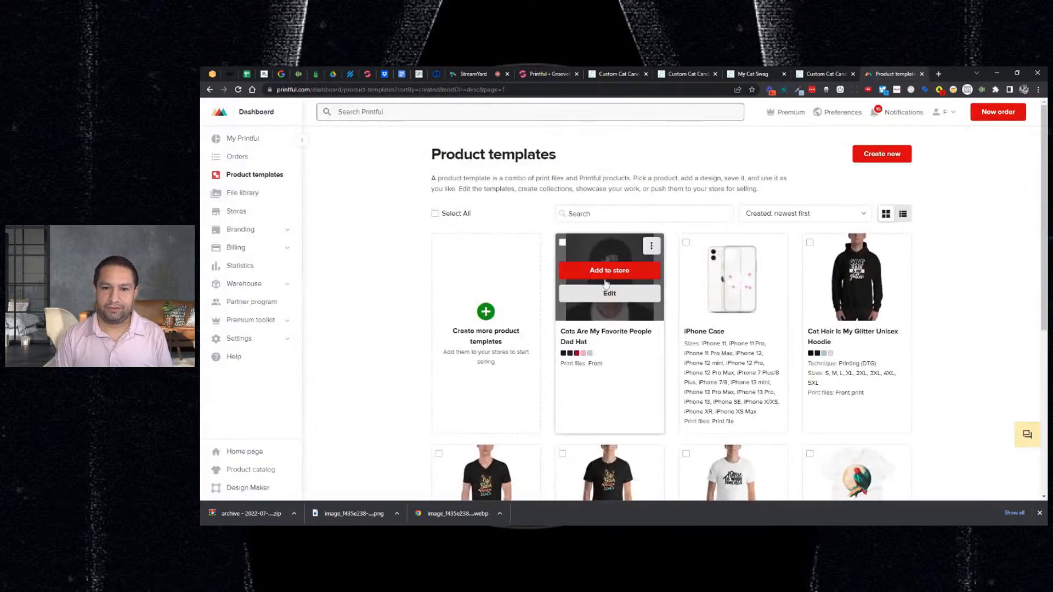
- Select the Dad Hat's description and feature list from its Printful product info, then return to GrooveKart
left_click(602, 293)
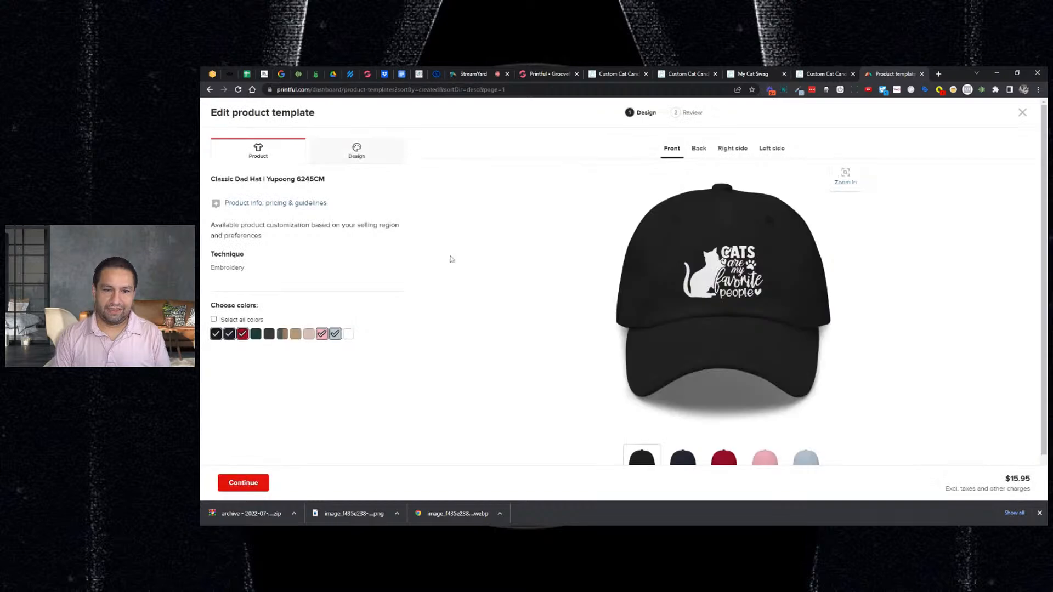
scroll(469, 263, "down", 1)
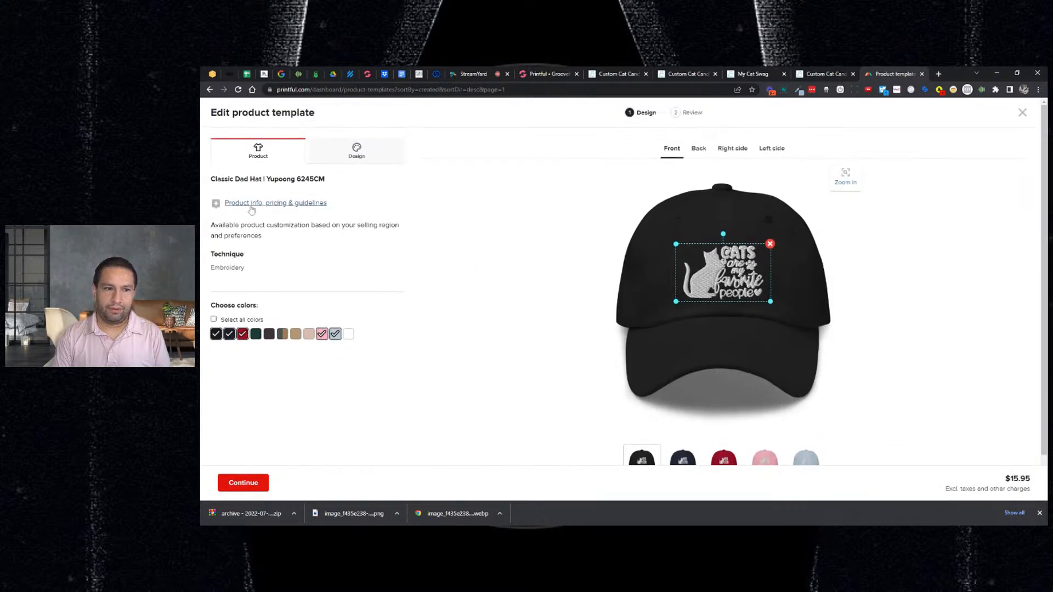
left_click(251, 204)
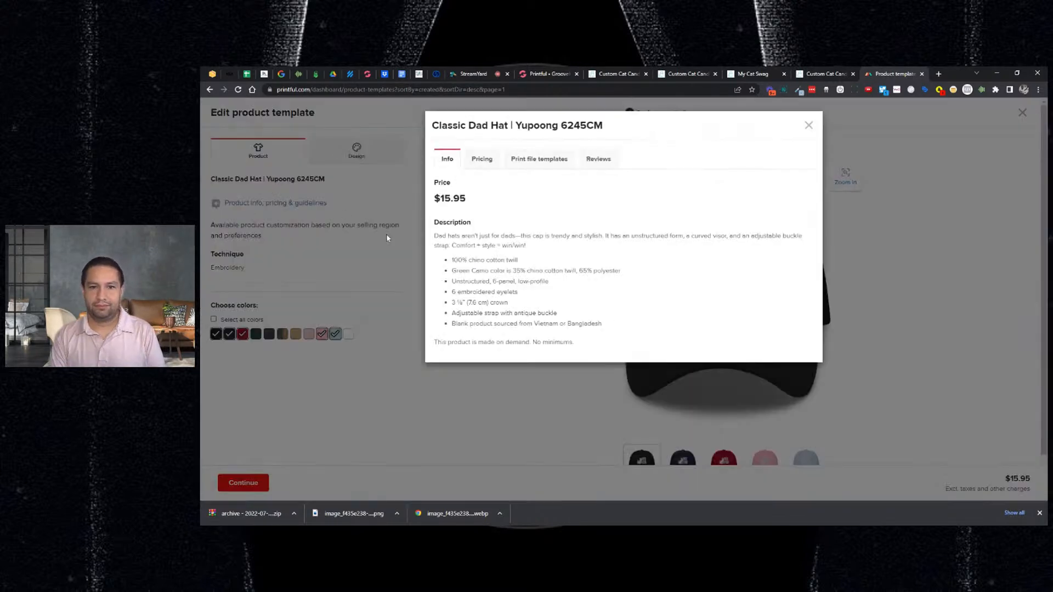
left_click_drag(434, 236, 645, 311)
key("ctrl+c")
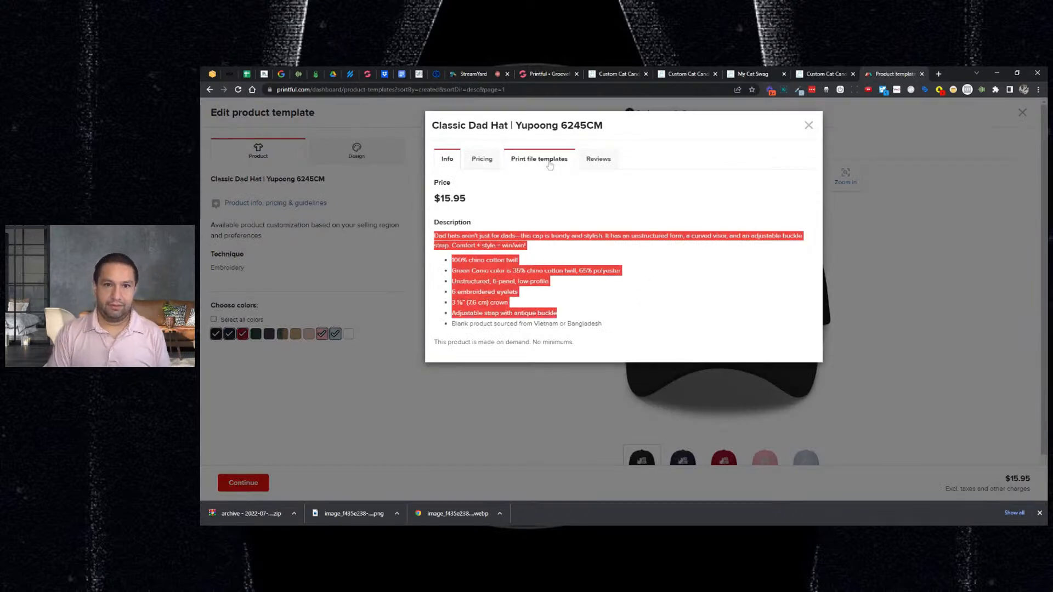
left_click(542, 77)
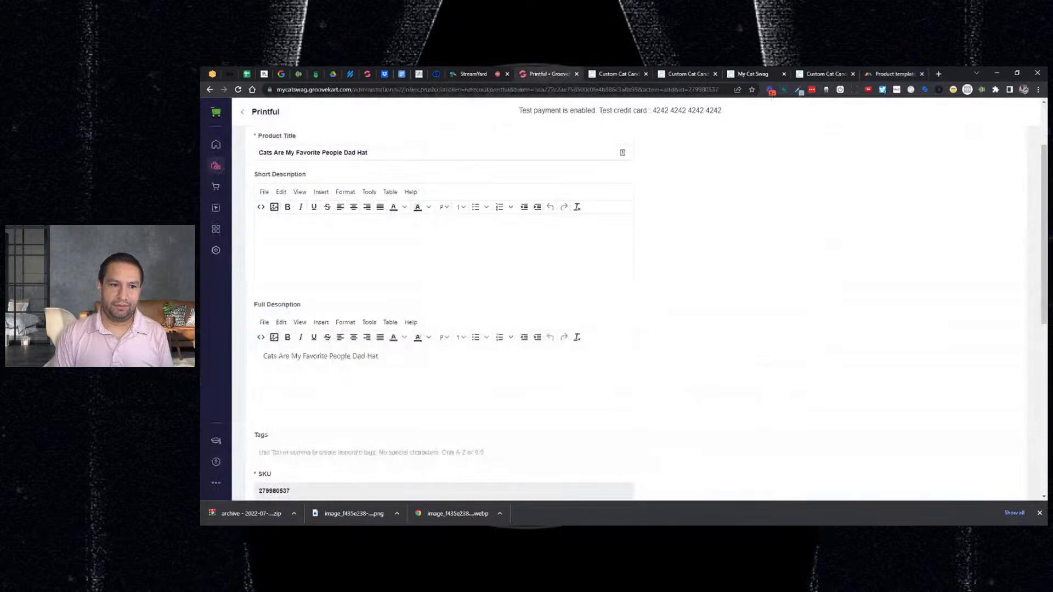
- Replace the short description with 'Customers love these hats!' and scroll to the bottom of the product form
left_click(351, 277)
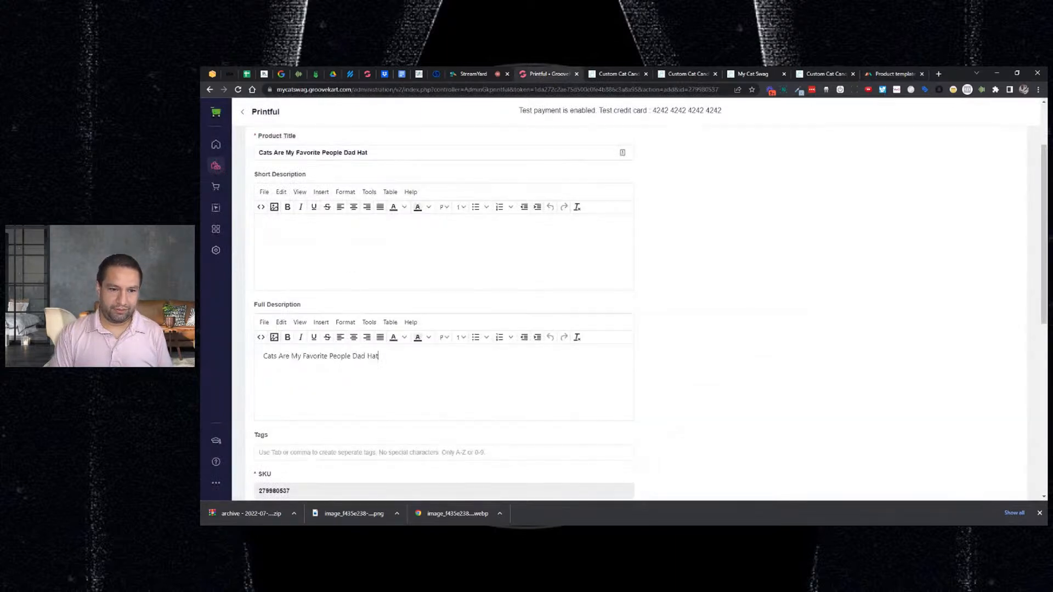
key("ctrl+a")
key("ctrl+v")
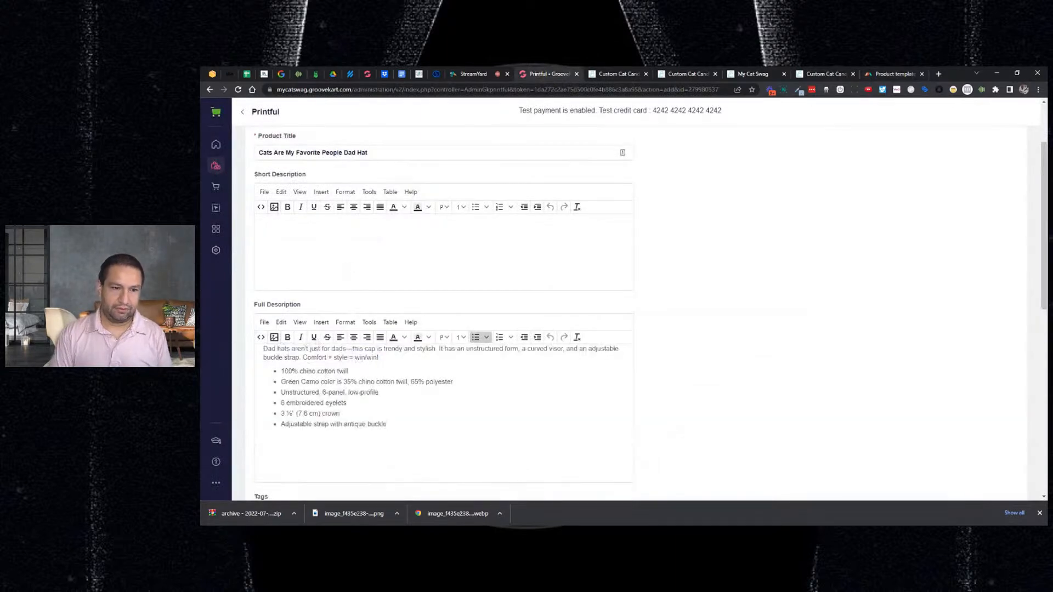
type("Cu")
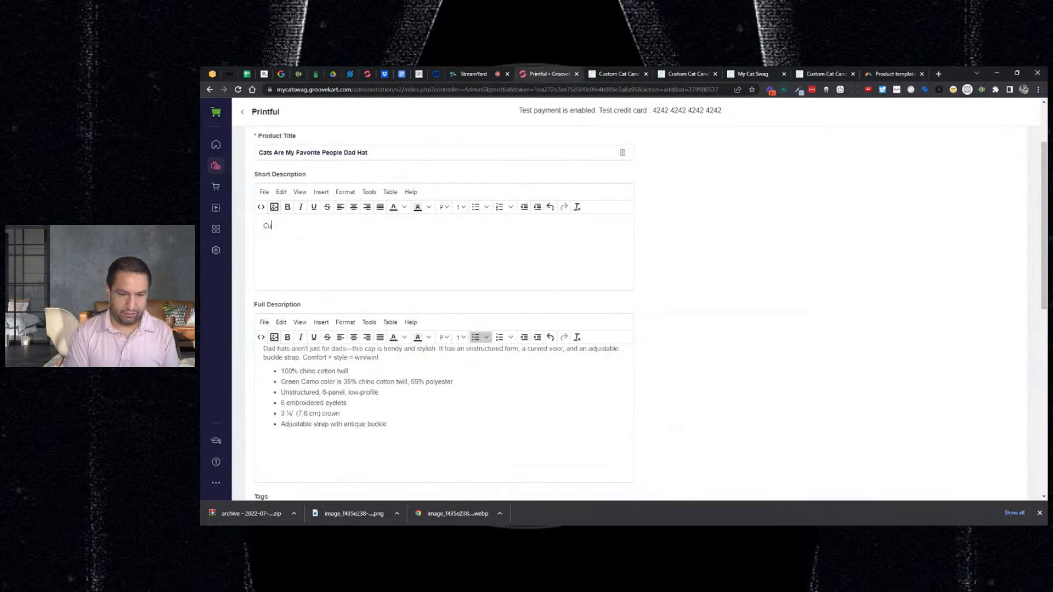
type("stomers love these hats!")
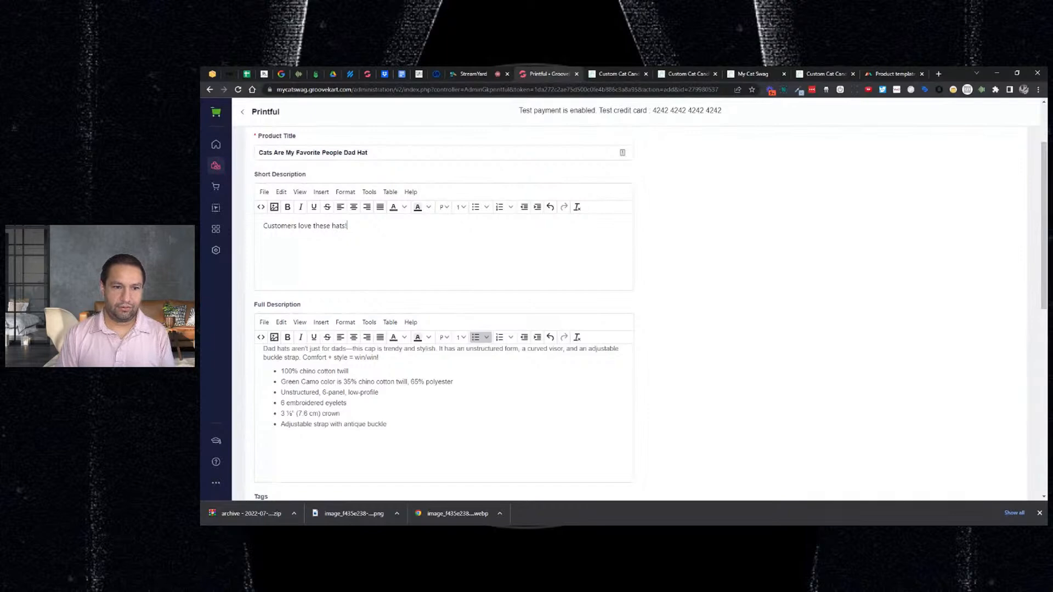
scroll(362, 268, "down", 5)
scroll(363, 269, "down", 3)
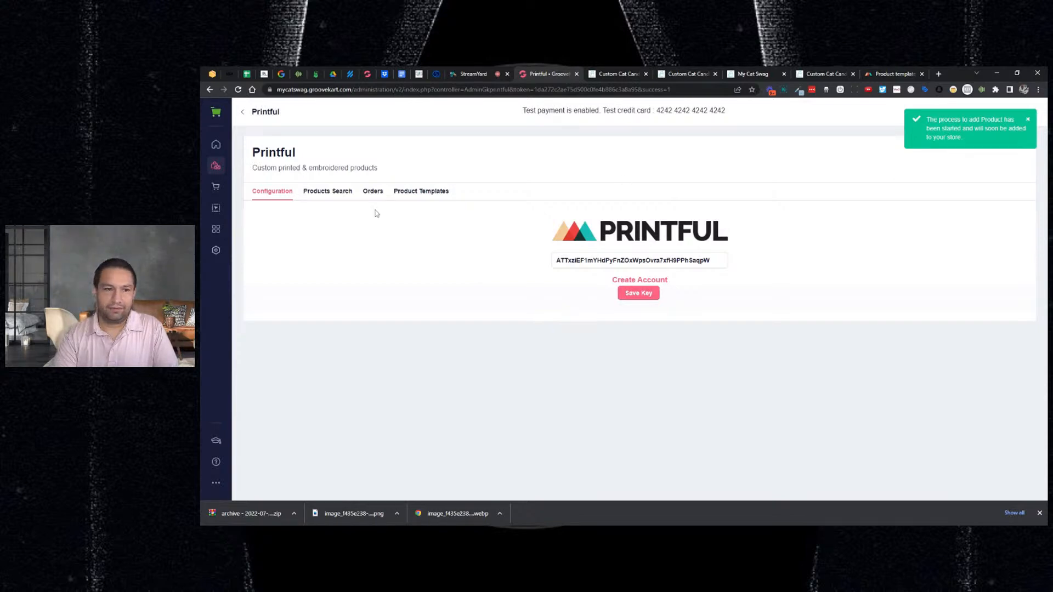
- Preview the Dad Hat, product 28 in My Products, on the live storefront
left_click(216, 165)
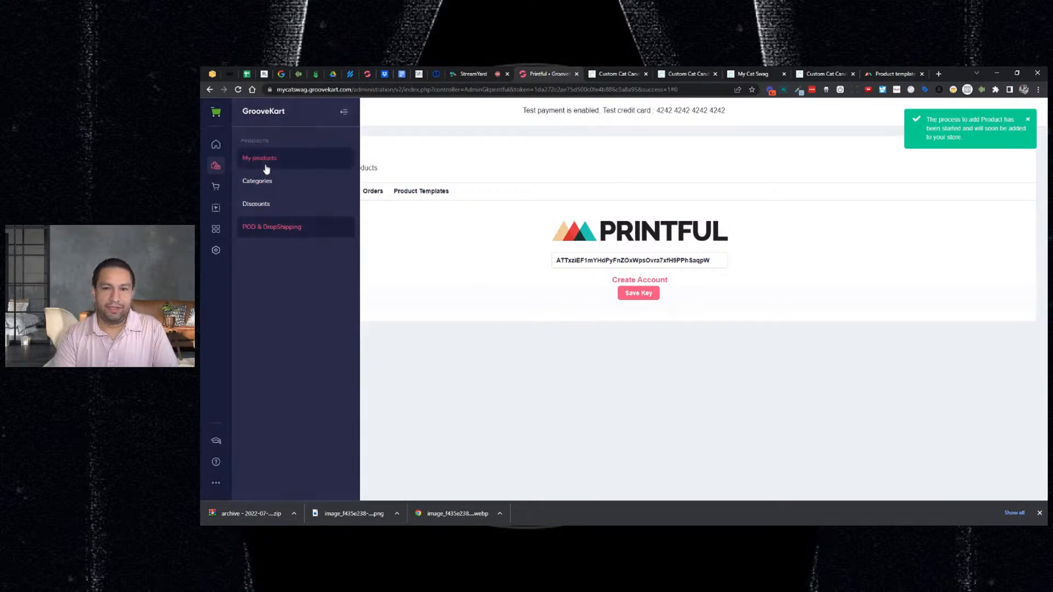
left_click(264, 162)
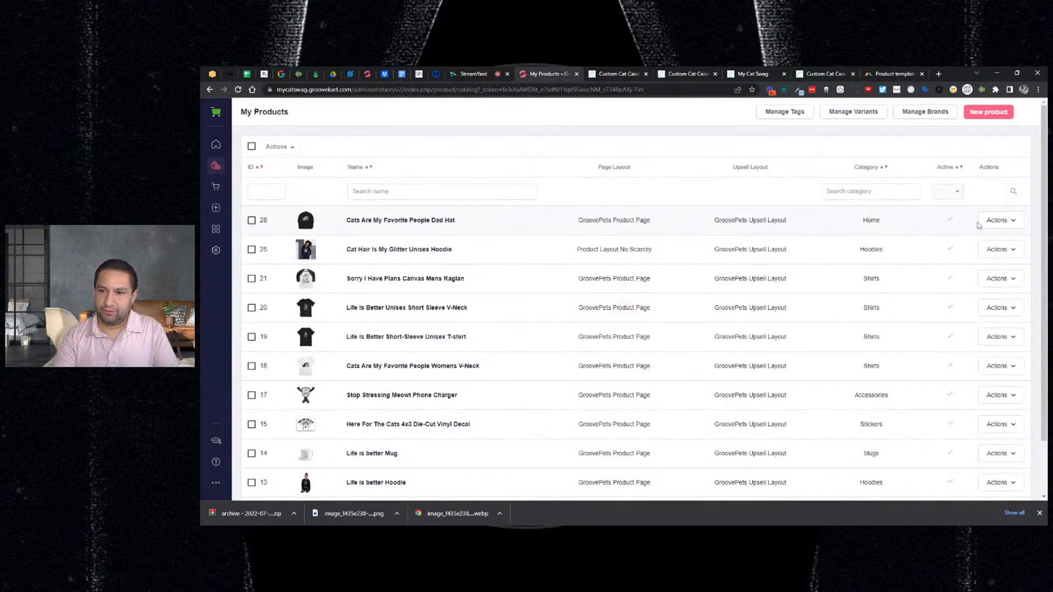
left_click(996, 221)
left_click(981, 237)
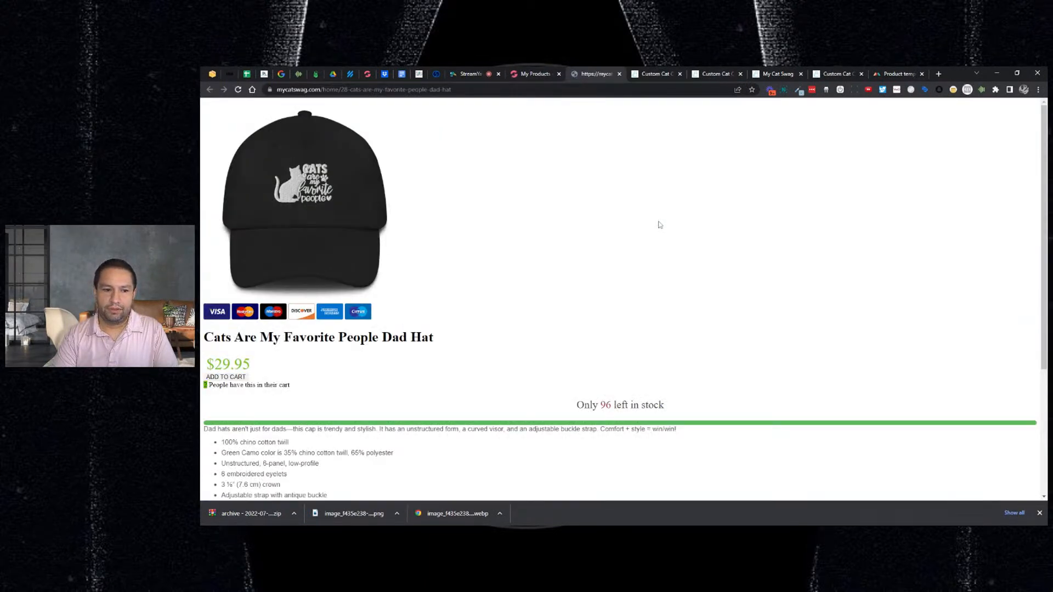
- Review the Dad Hat's storefront page at $29.95, reloading it once
scroll(659, 225, "down", 3)
scroll(658, 226, "up", 2)
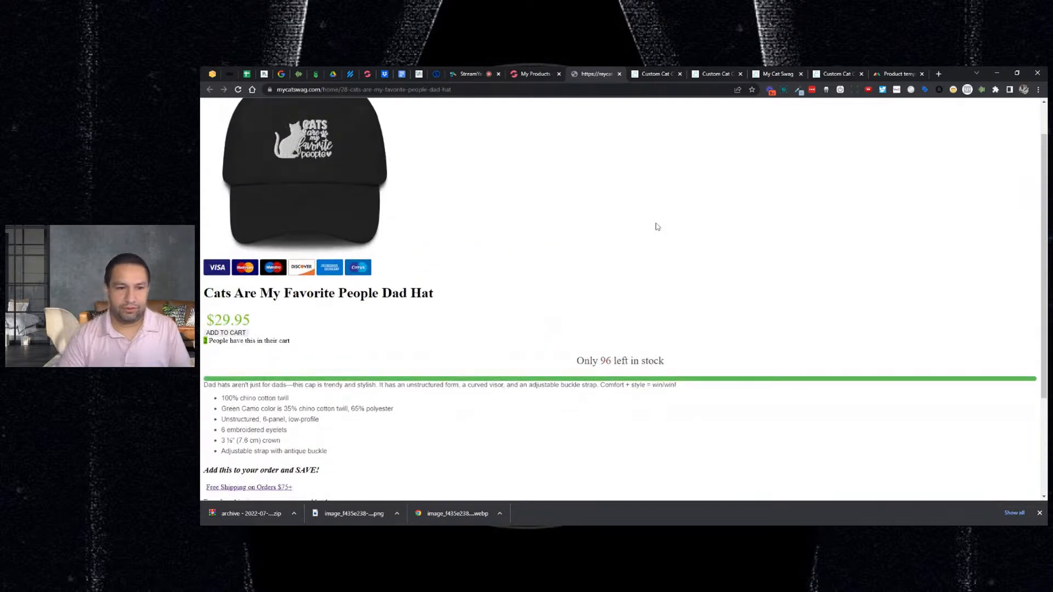
key("F5")
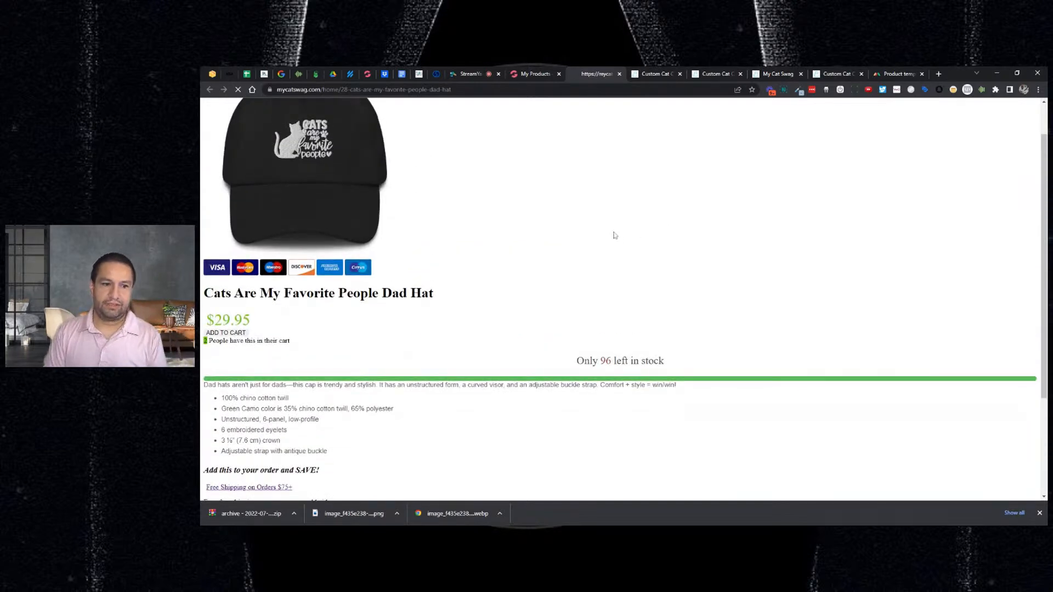
scroll(614, 235, "down", 1)
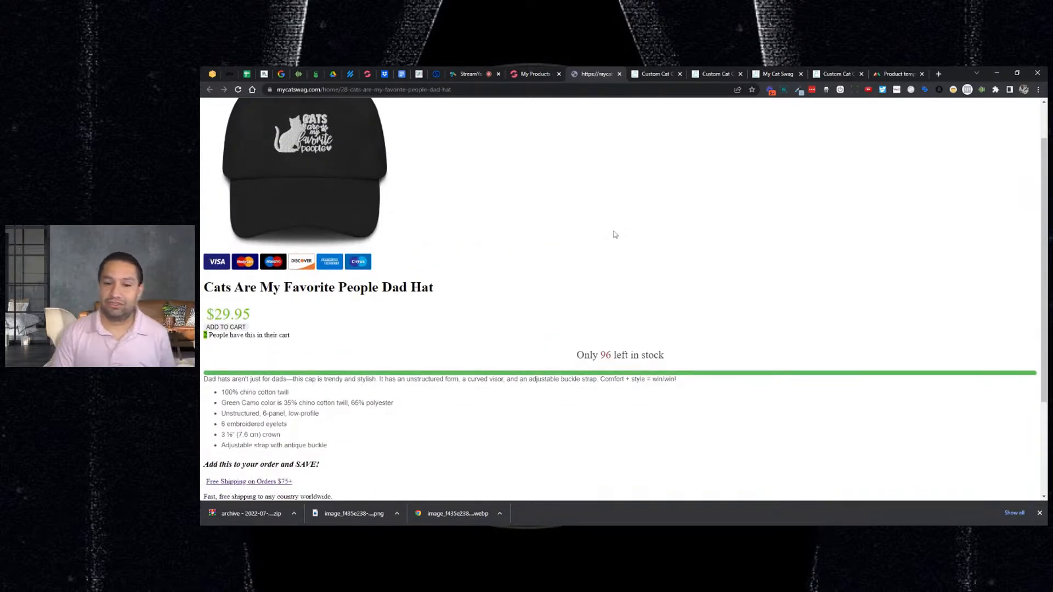
scroll(601, 243, "up", 2)
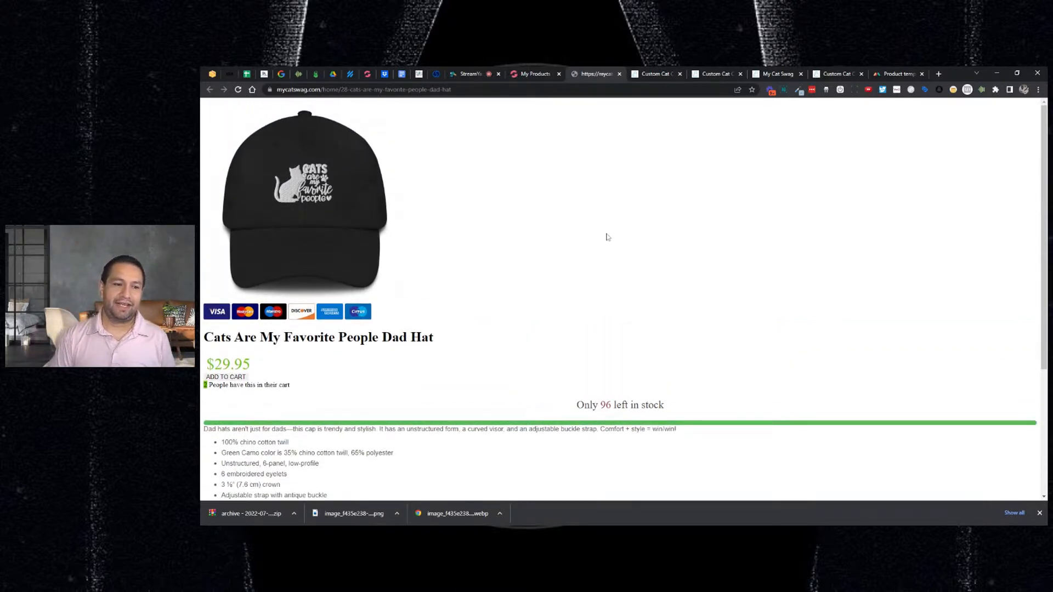
- Recheck the storefront page against the admin list, ending on the My Products tab
left_click(544, 77)
left_click(584, 80)
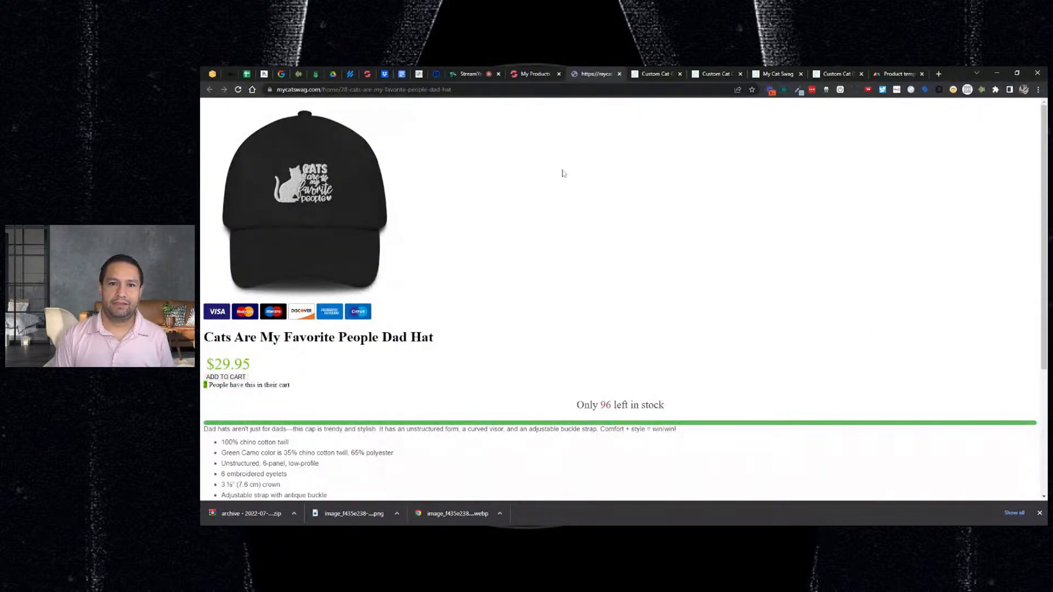
scroll(570, 176, "down", 4)
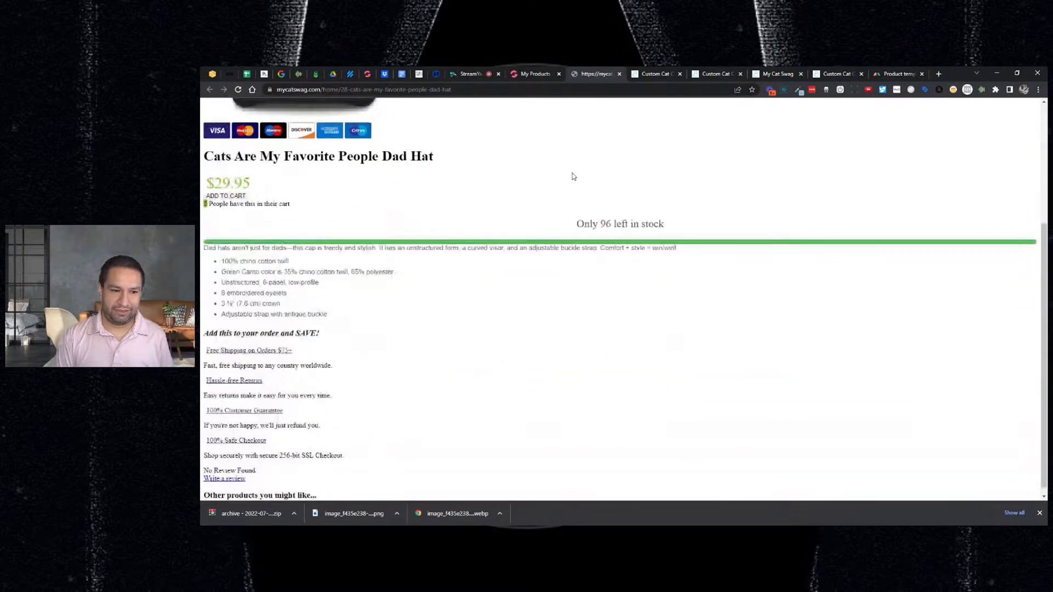
scroll(573, 176, "up", 4)
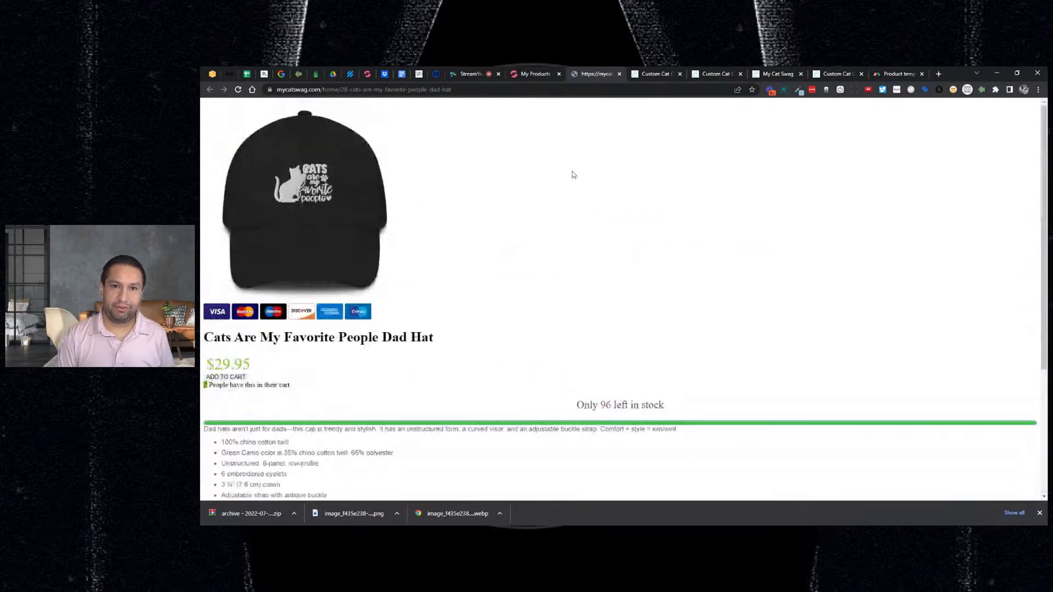
left_click(530, 74)
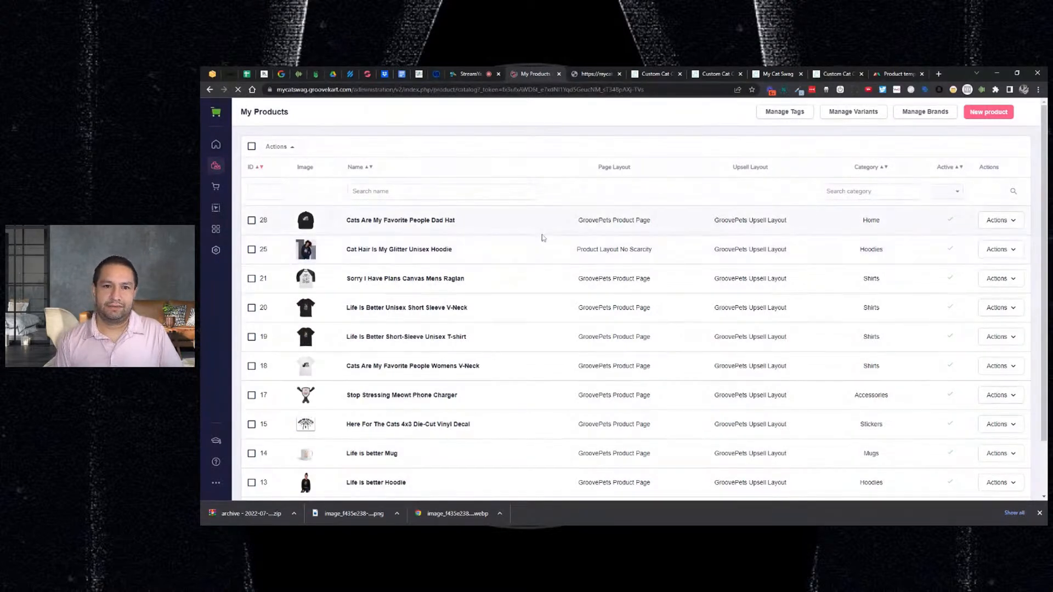
left_click(999, 220)
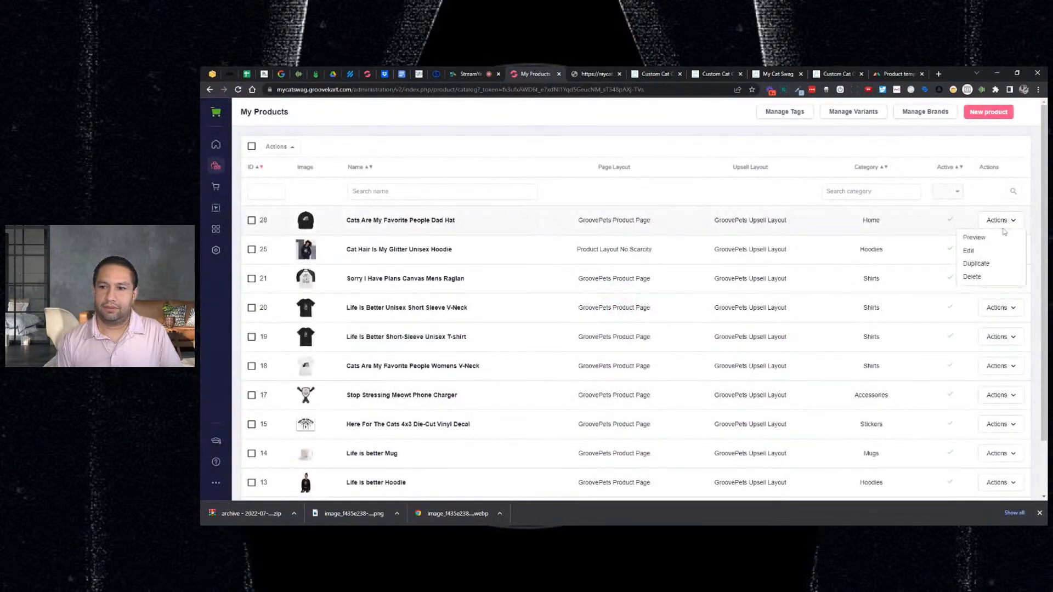
left_click(972, 239)
scroll(699, 236, "down", 3)
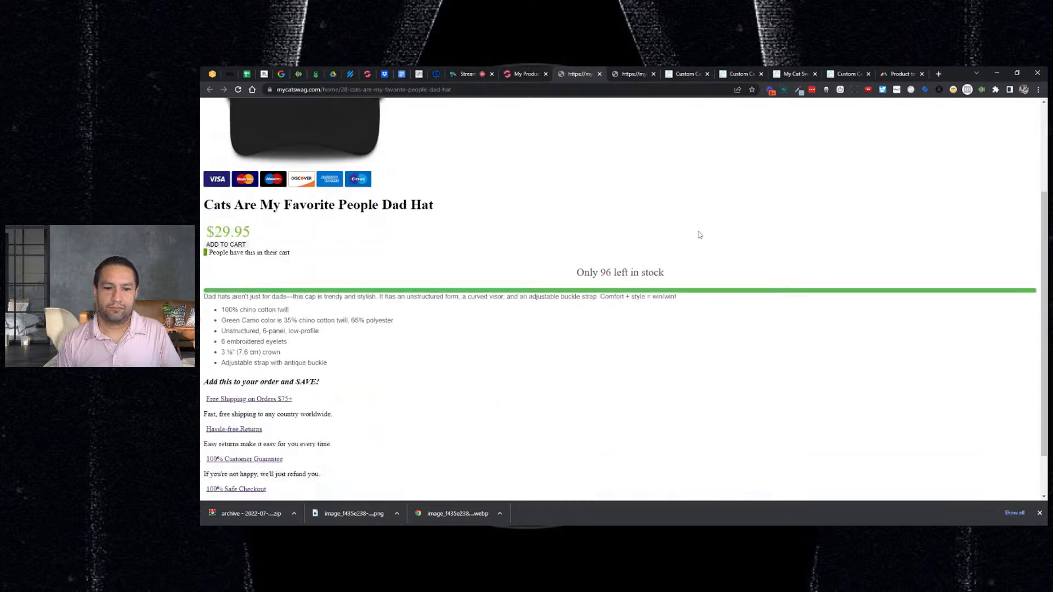
scroll(705, 229, "up", 2)
scroll(706, 228, "up", 1)
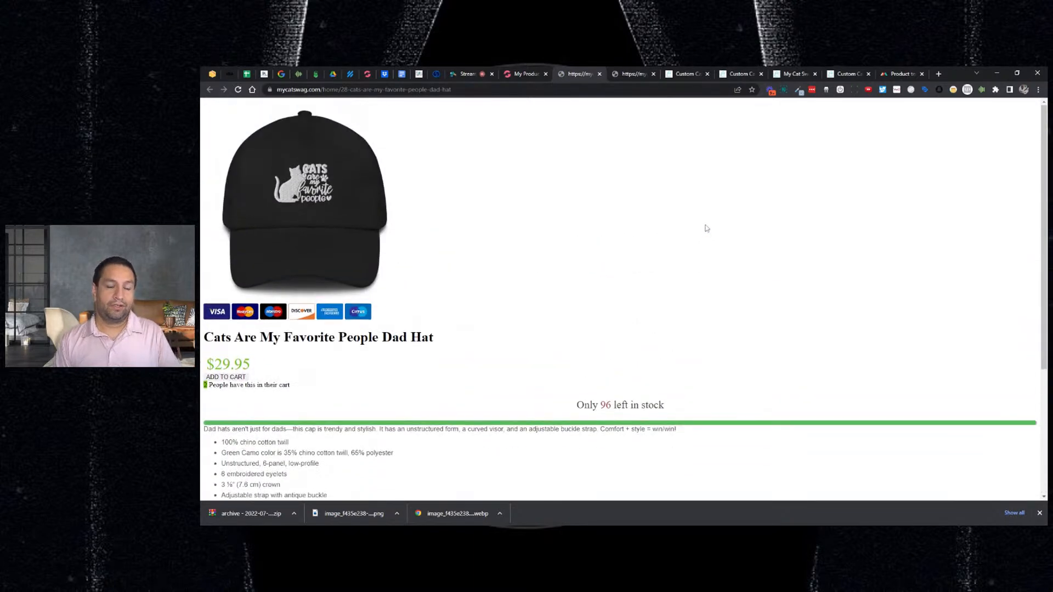
scroll(706, 227, "down", 2)
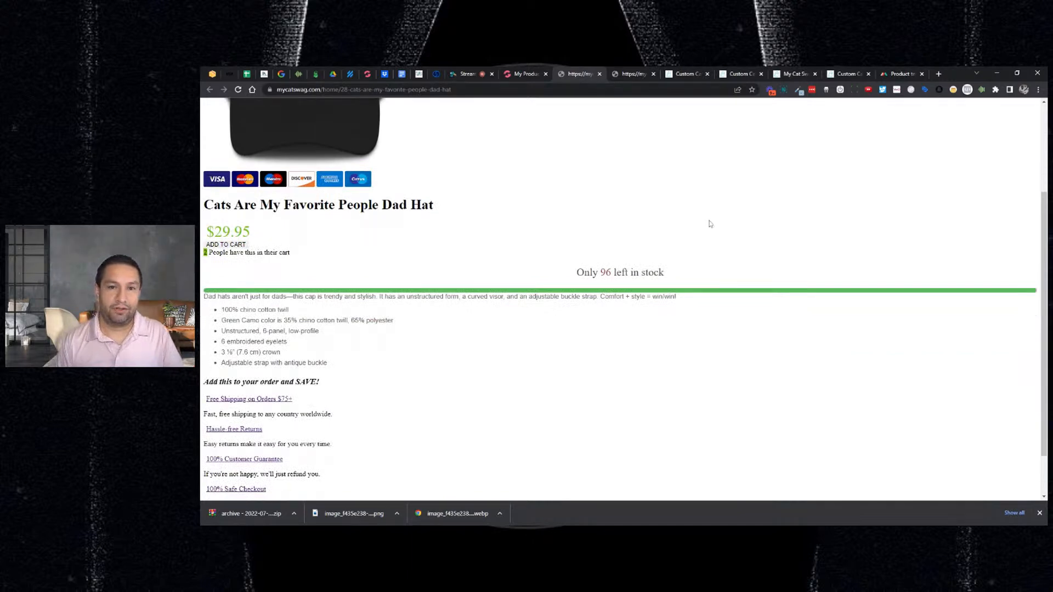
scroll(709, 230, "down", 1)
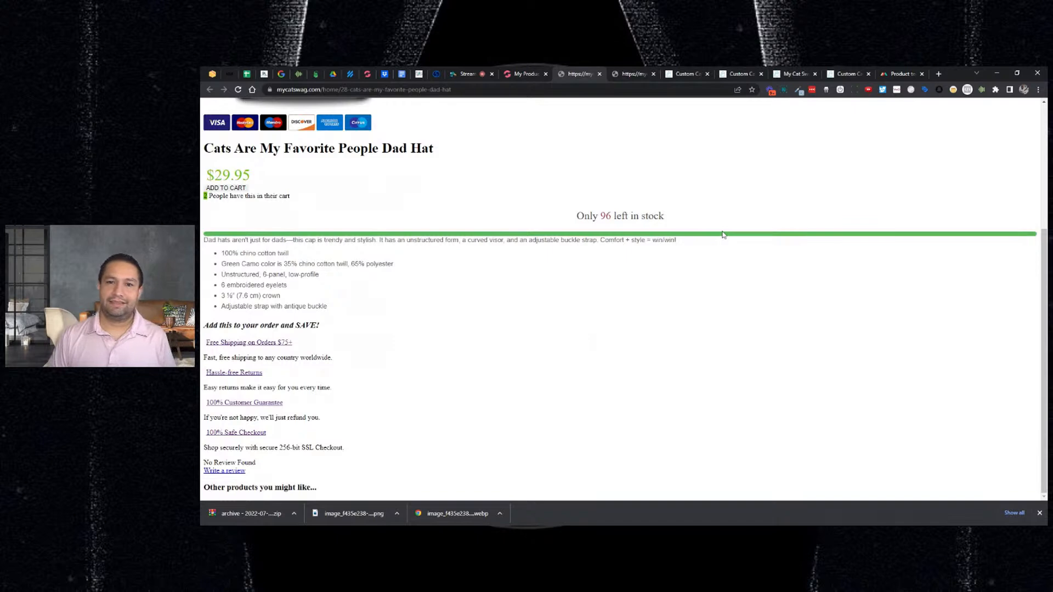
left_click(626, 77)
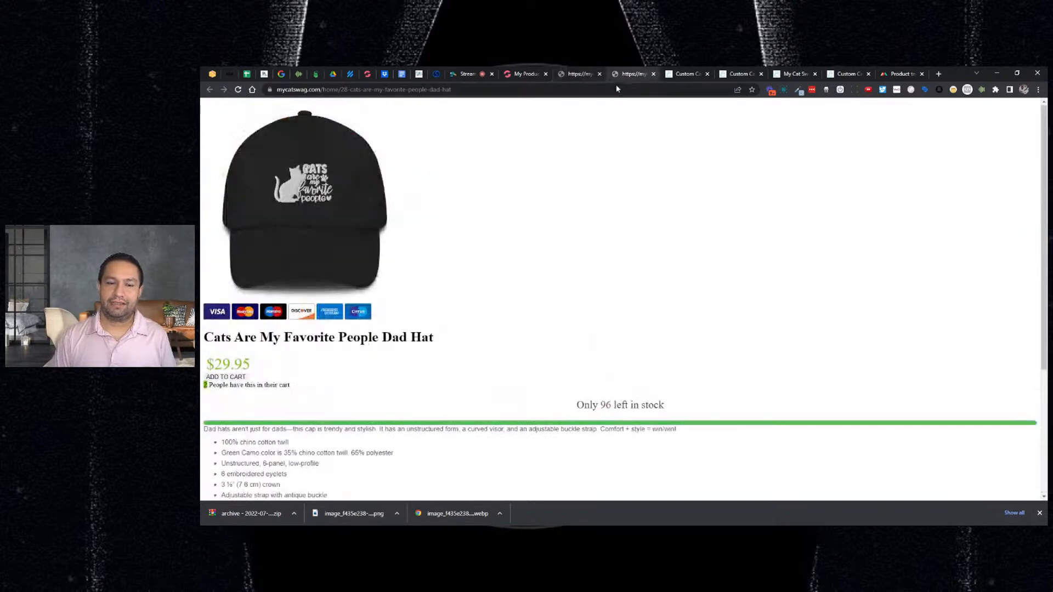
left_click(582, 77)
key("F5")
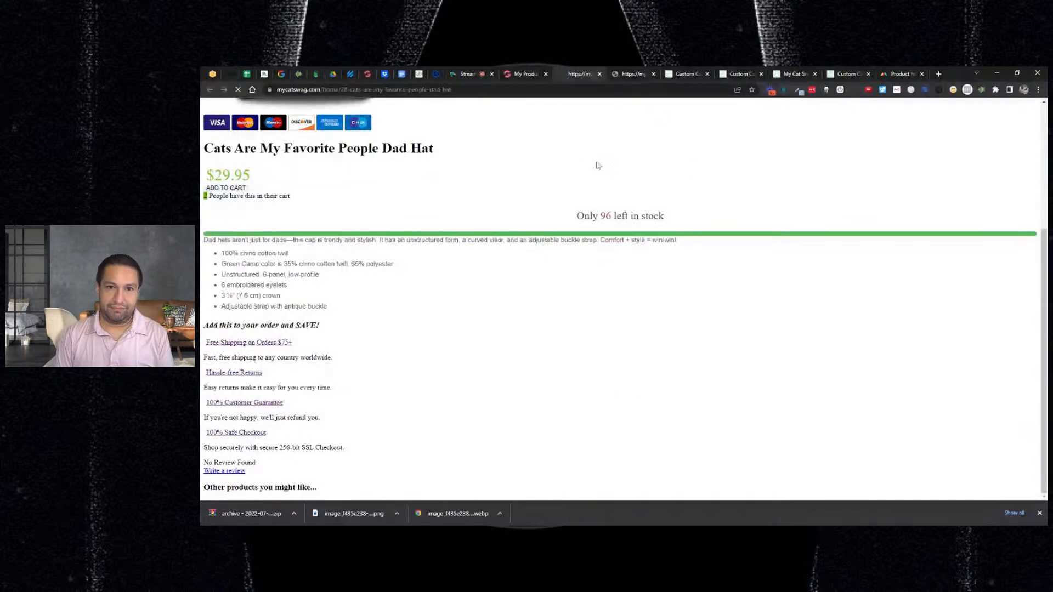
left_click(524, 73)
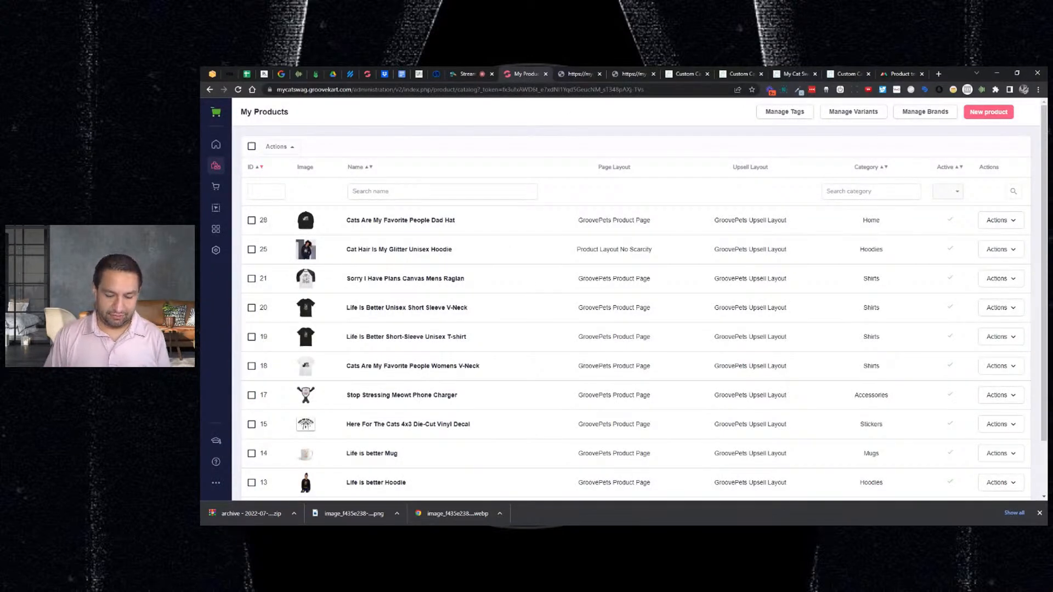
left_click(565, 75)
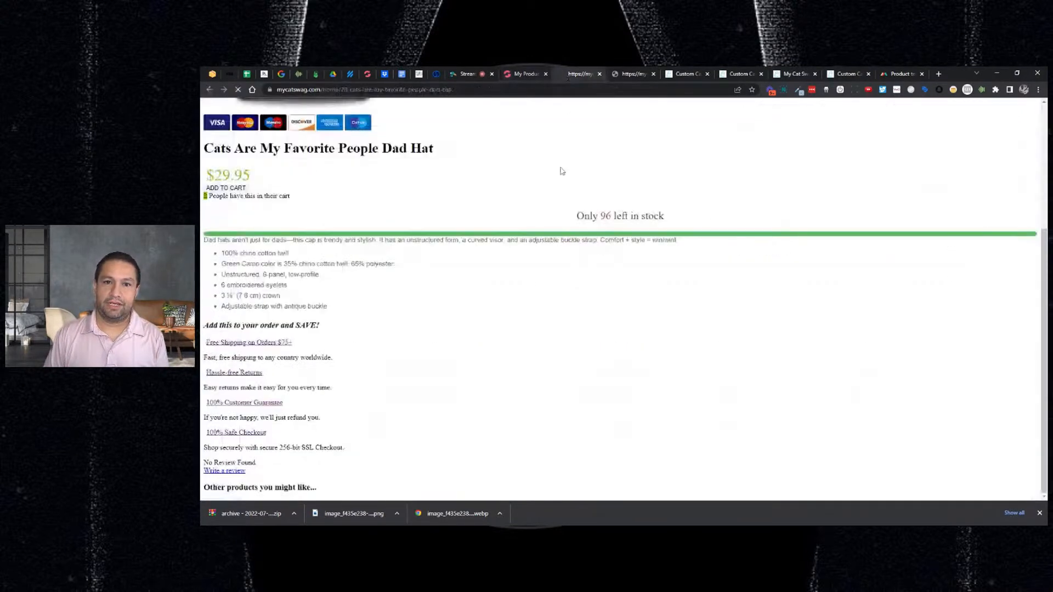
left_click(599, 74)
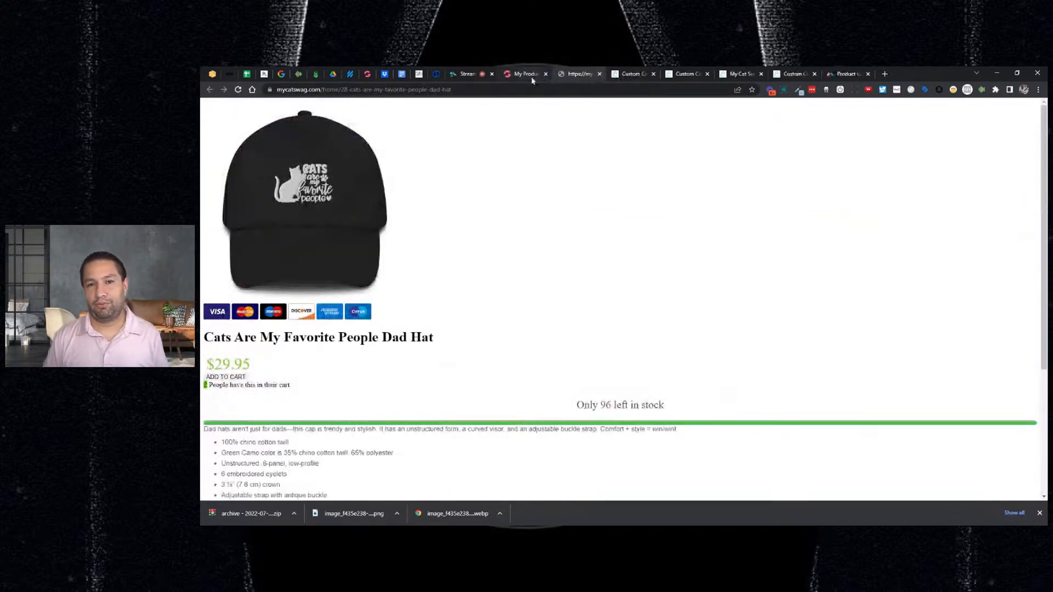
left_click(531, 80)
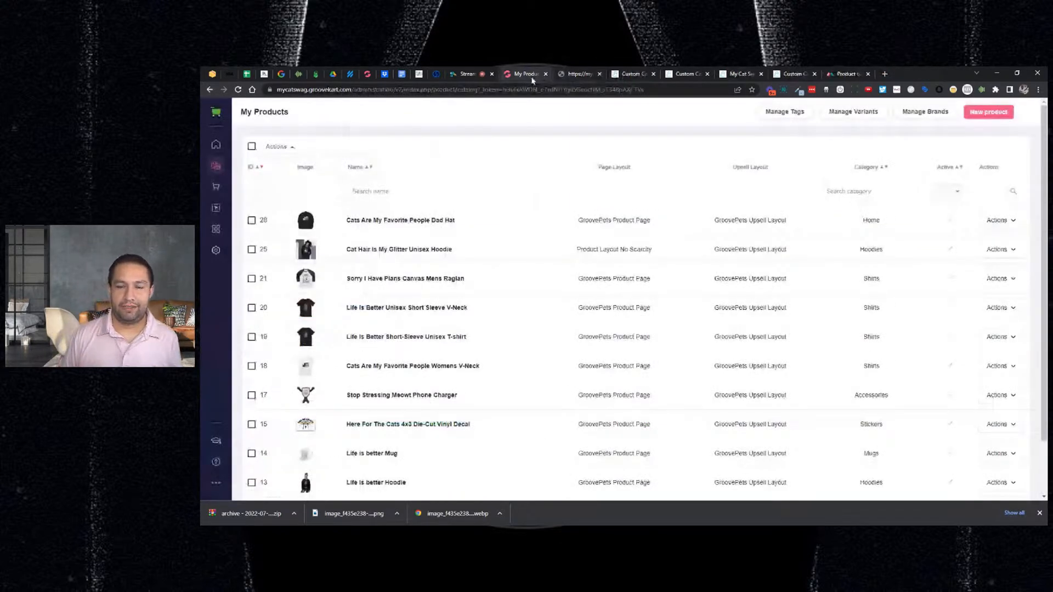
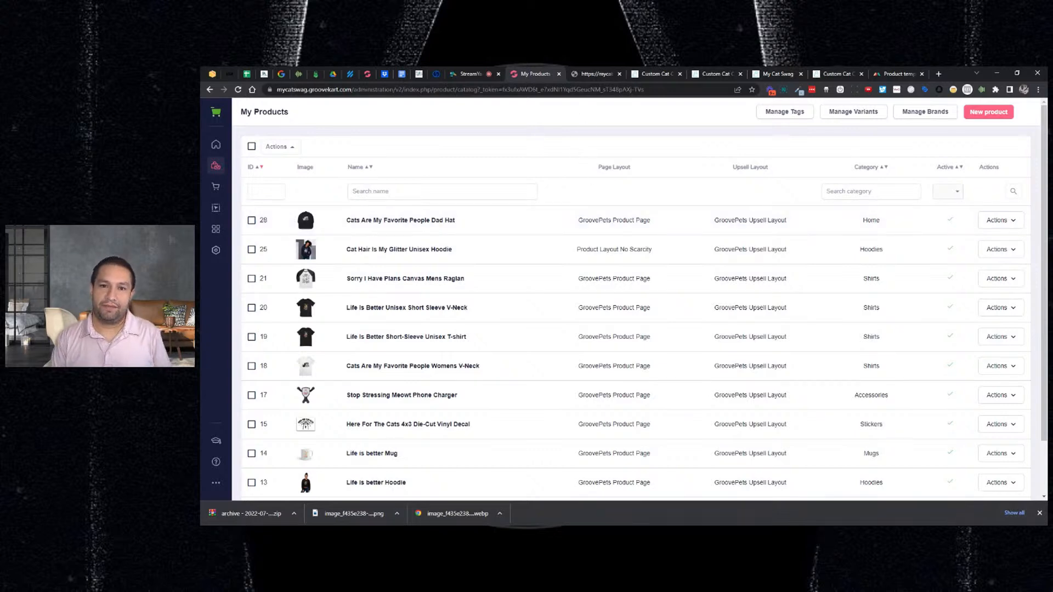
- Close the two stray browser tabs and reload the My Cat Swag storefront
left_click(619, 74)
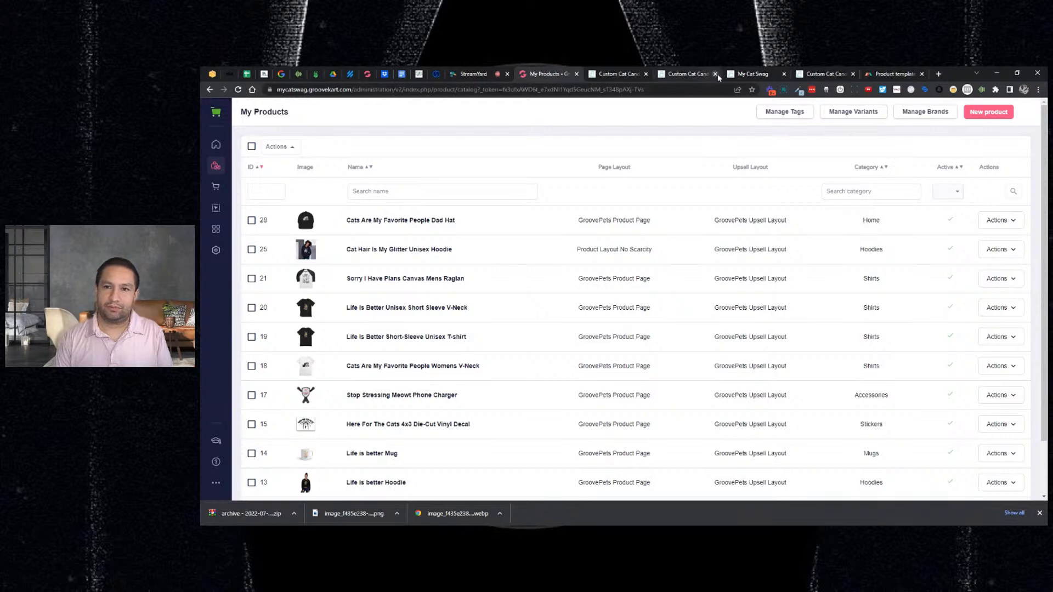
left_click(715, 74)
left_click(690, 77)
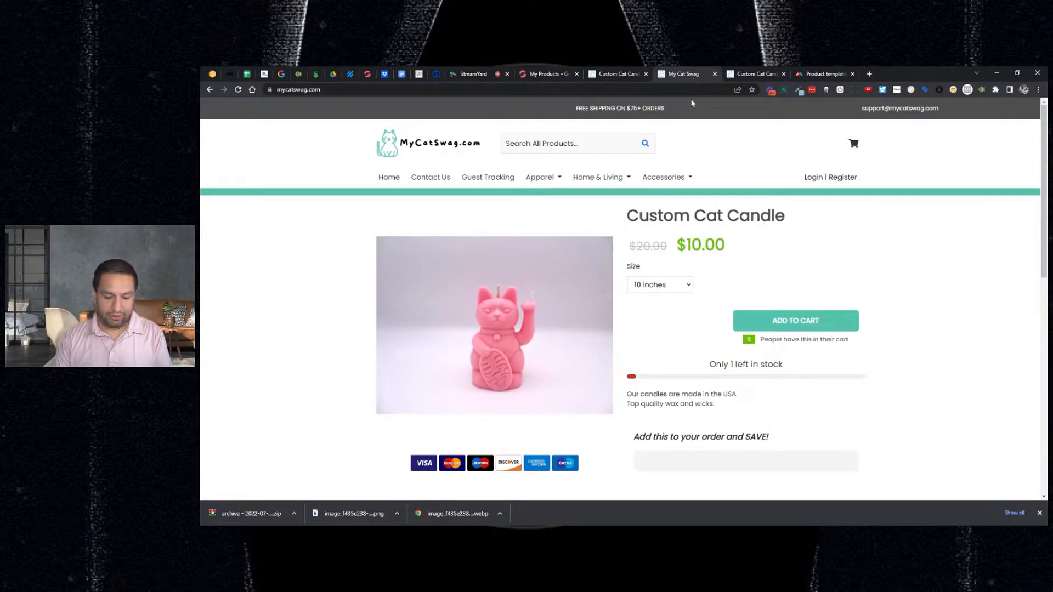
key("F5")
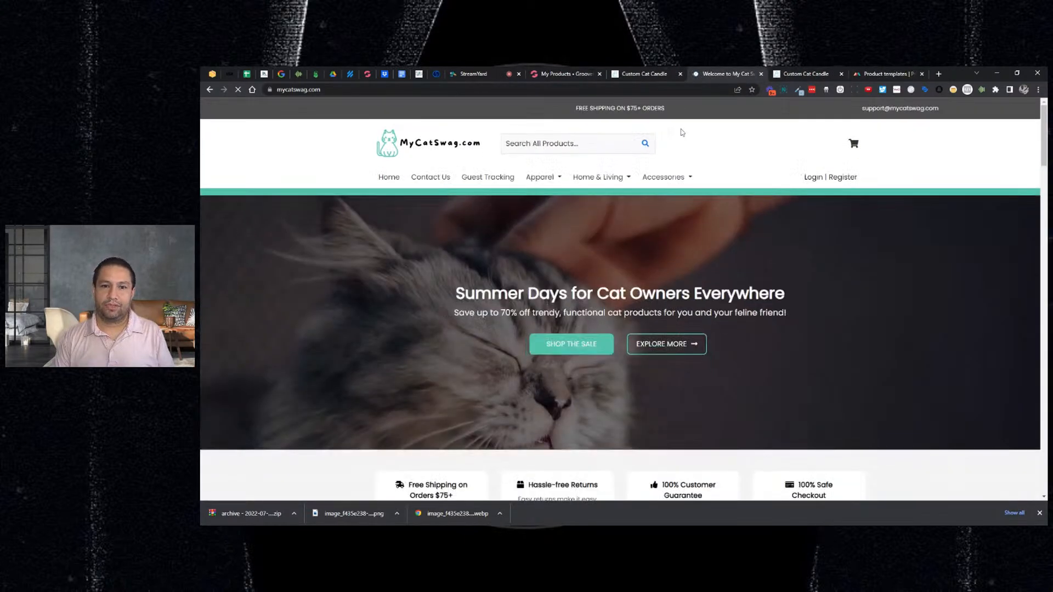
- Scroll through the reloaded home page, then return to the My Products list
mouse_move(614, 180)
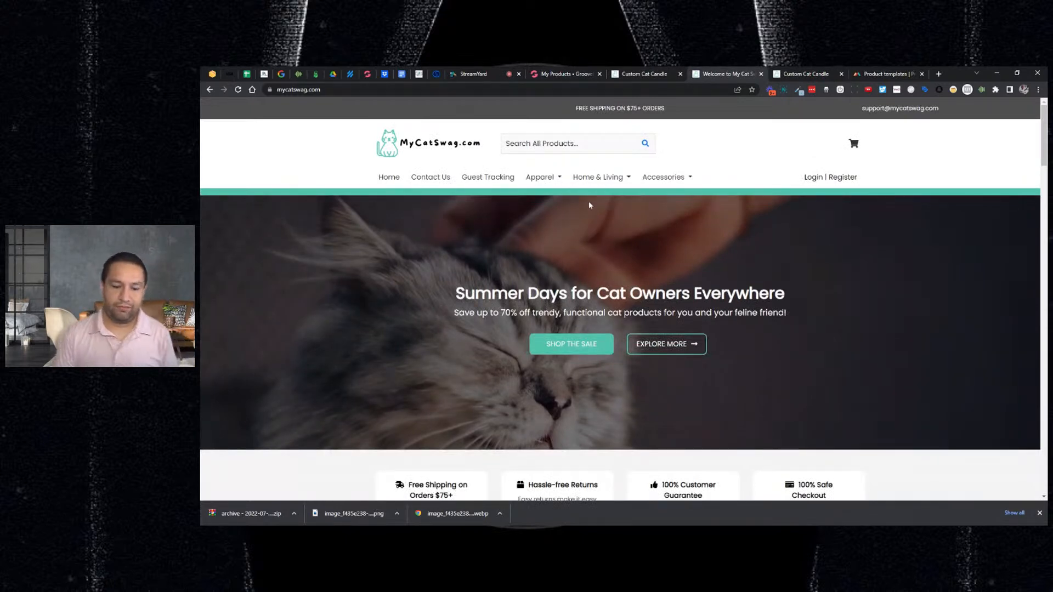
scroll(589, 214, "down", 5)
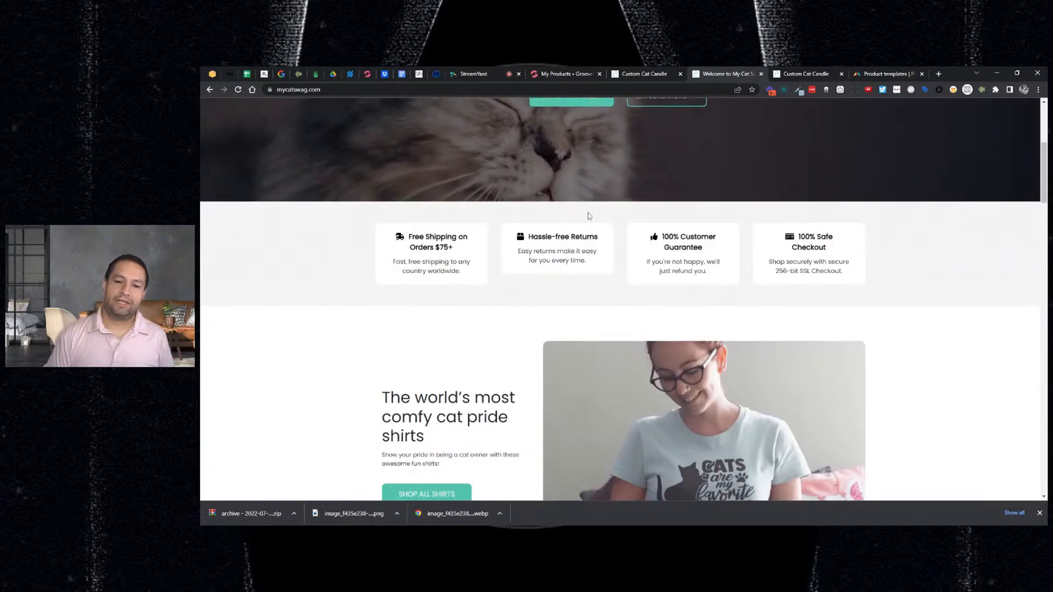
scroll(588, 215, "down", 2)
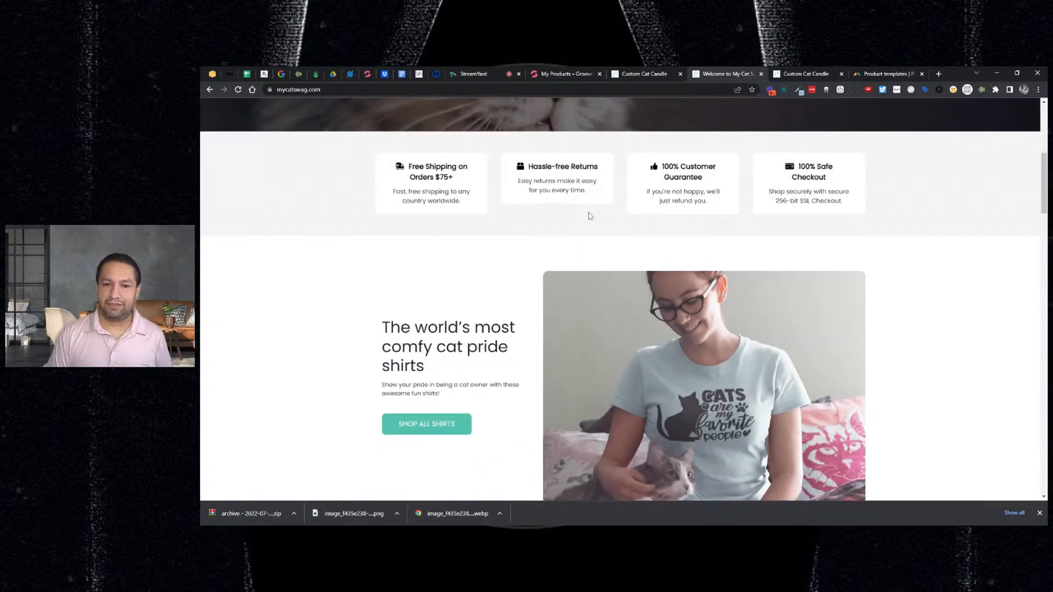
scroll(588, 216, "up", 6)
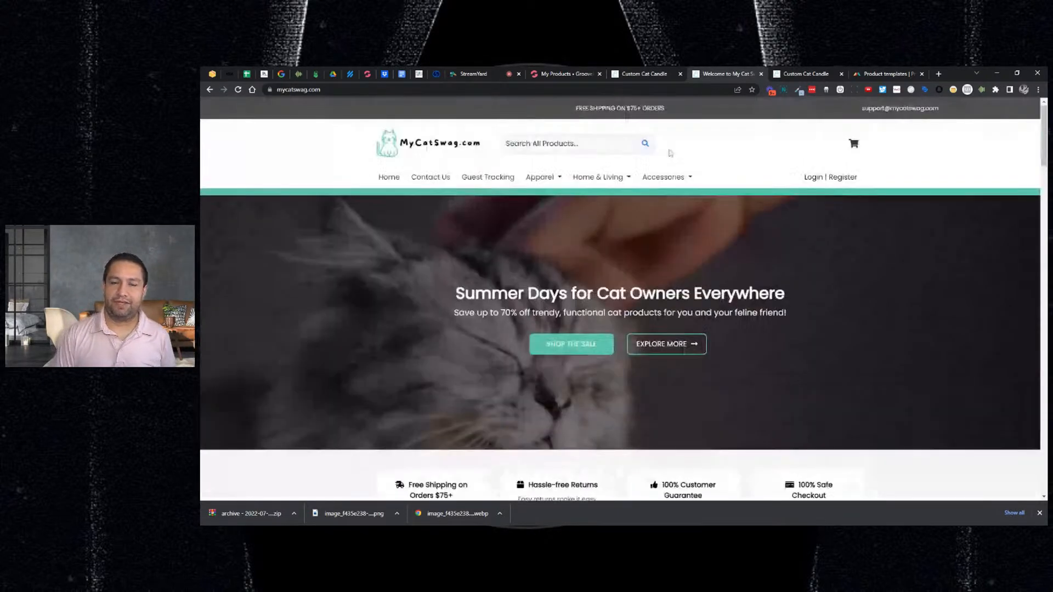
left_click(565, 74)
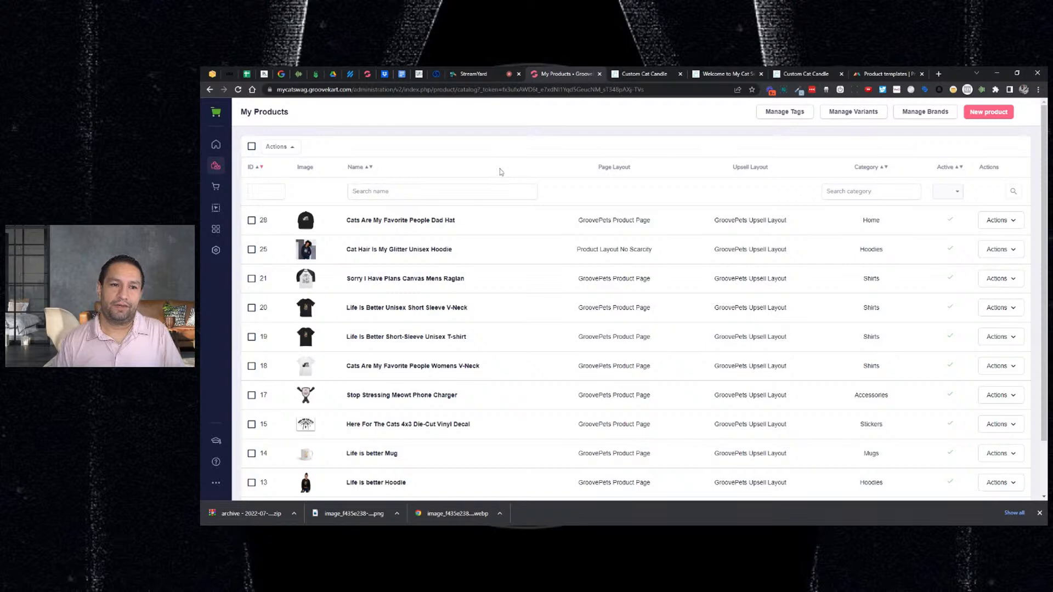
- Open the Homepage in the Page Builder and look over the 'Summer Days for Cat Owners Everywhere' hero
left_click(216, 210)
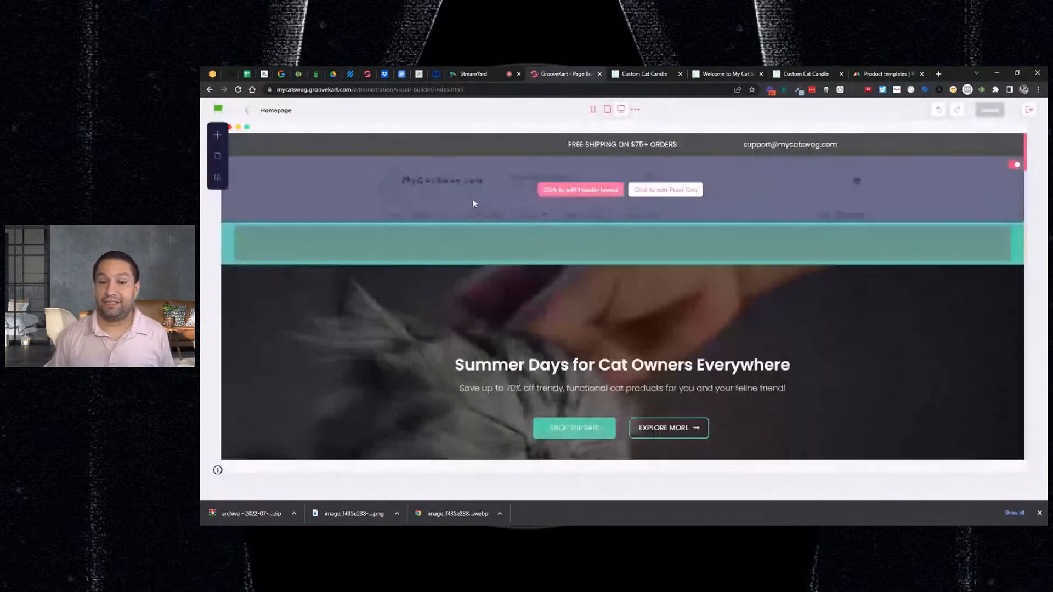
scroll(472, 204, "down", 2)
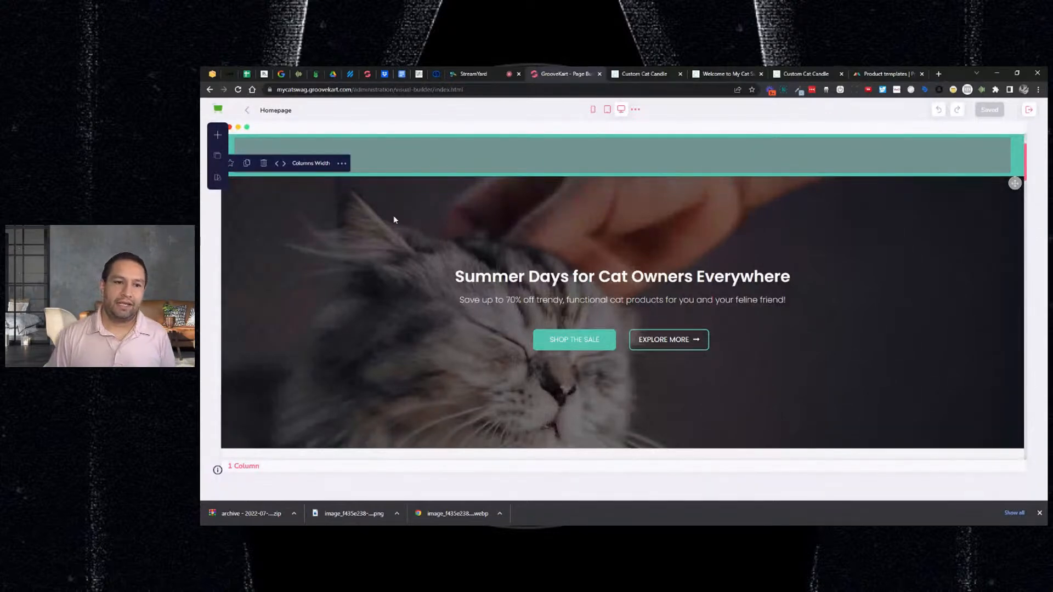
scroll(391, 245, "down", 1)
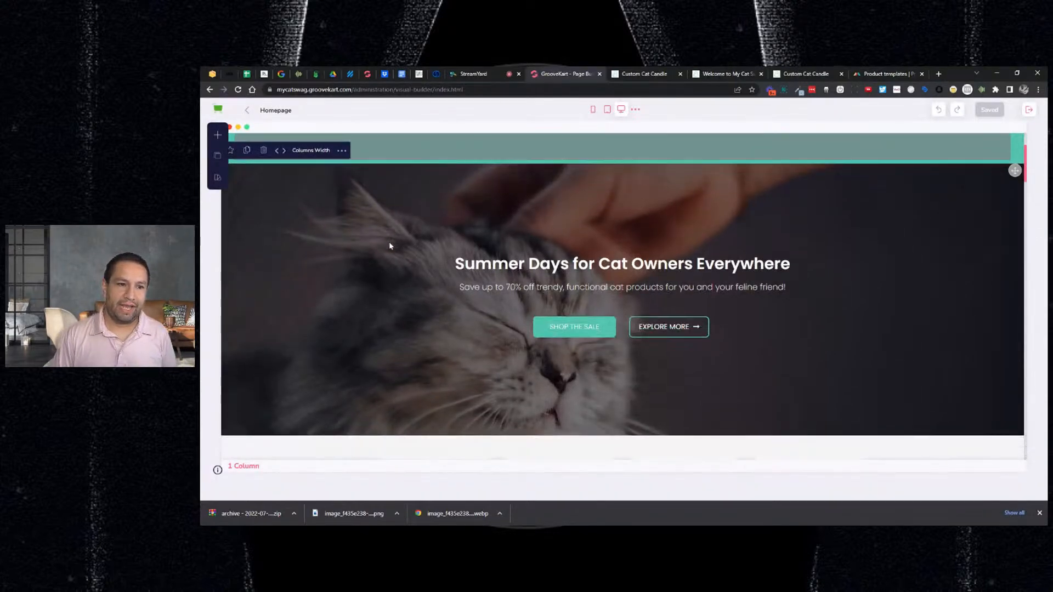
scroll(390, 246, "up", 3)
left_click(217, 135)
- Place a Media Carousel above the Summer Days hero, set its title tag to H2, and add Slide 1
left_click(328, 216)
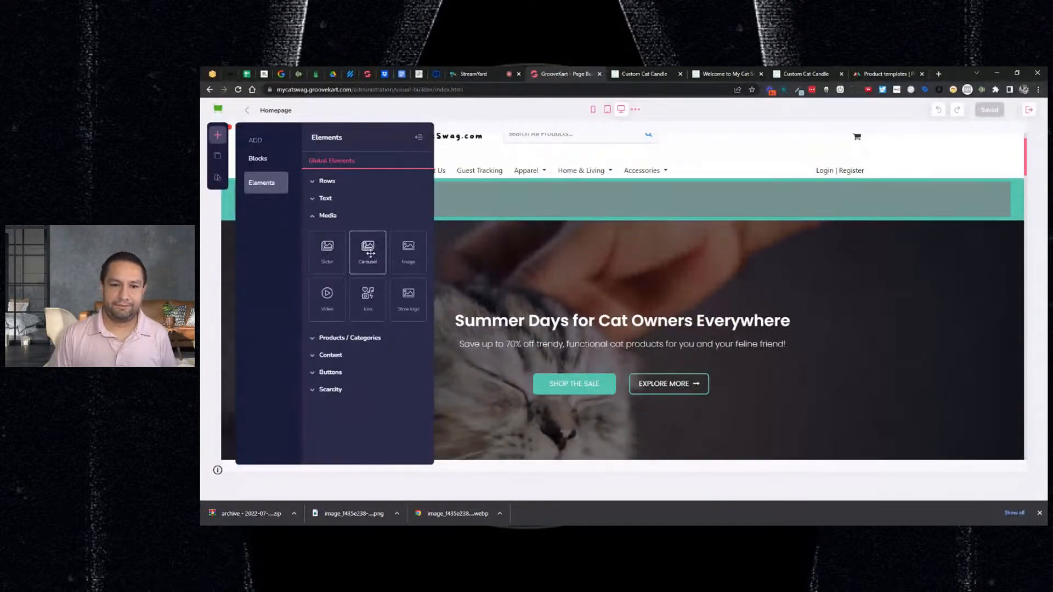
left_click_drag(370, 253, 374, 253)
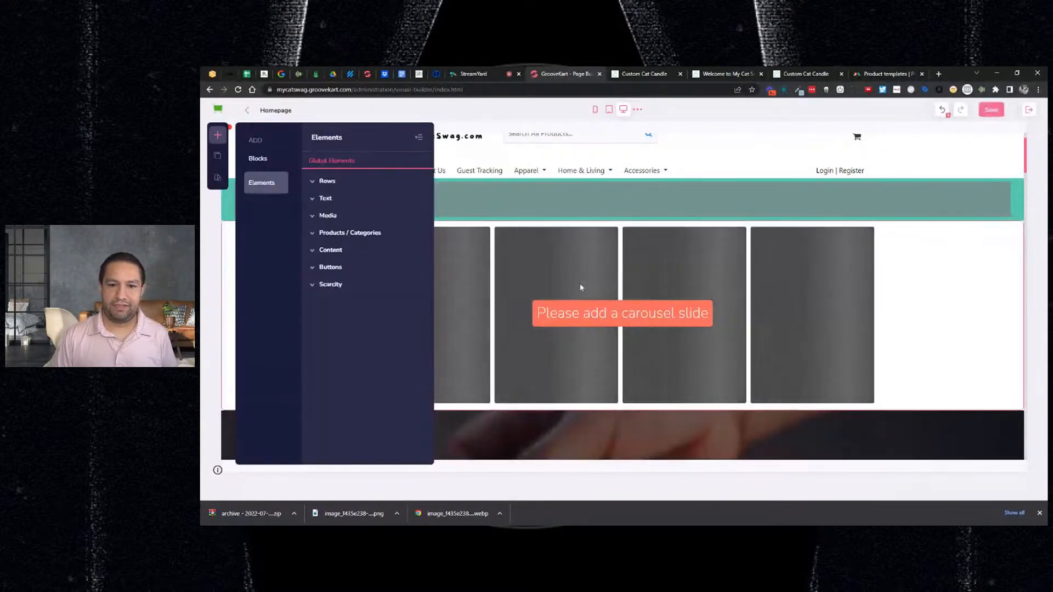
left_click(464, 263)
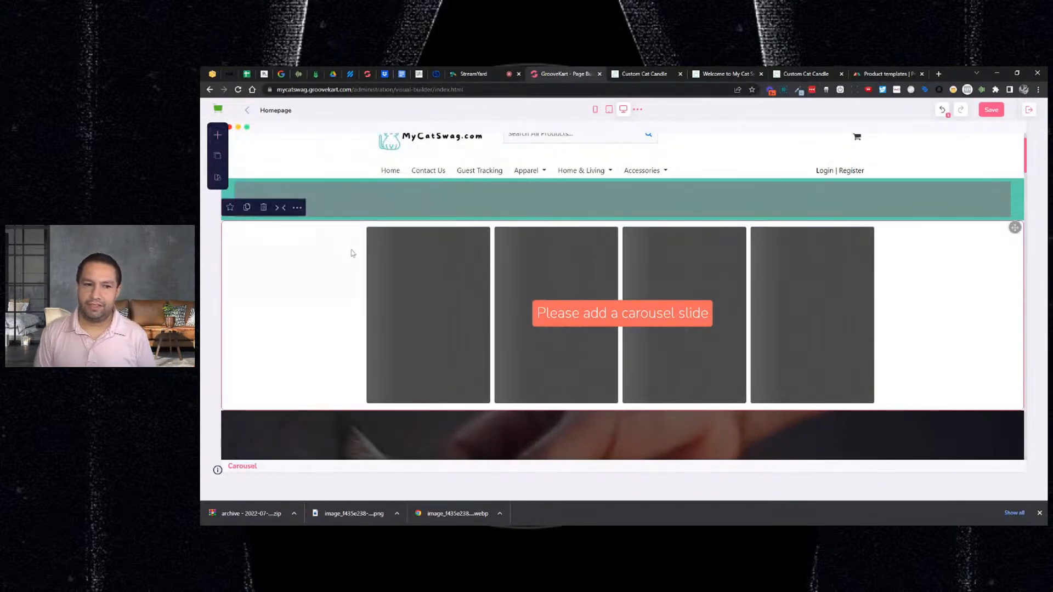
left_click(297, 208)
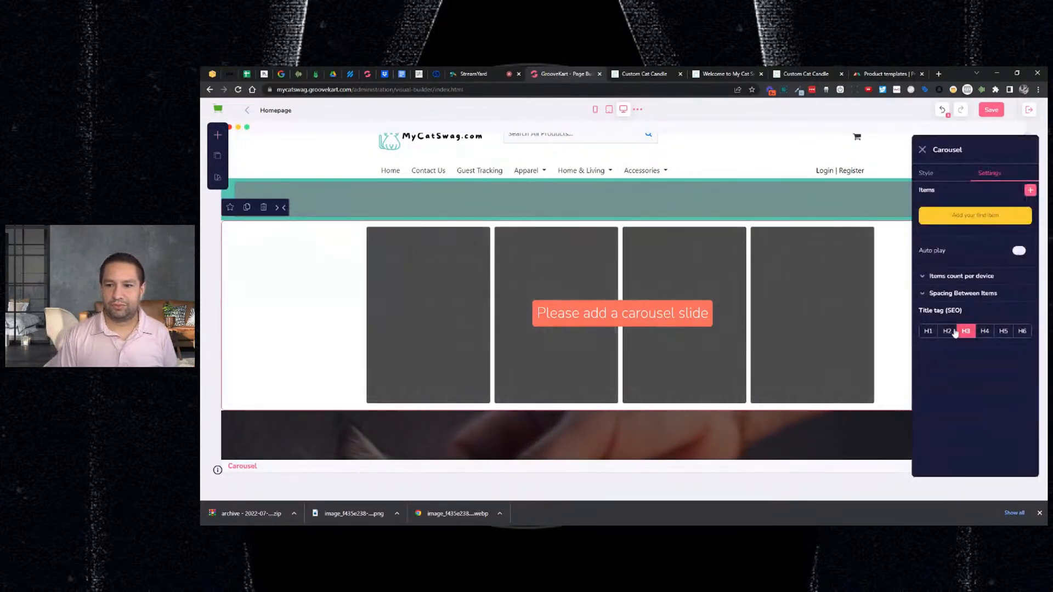
left_click(967, 332)
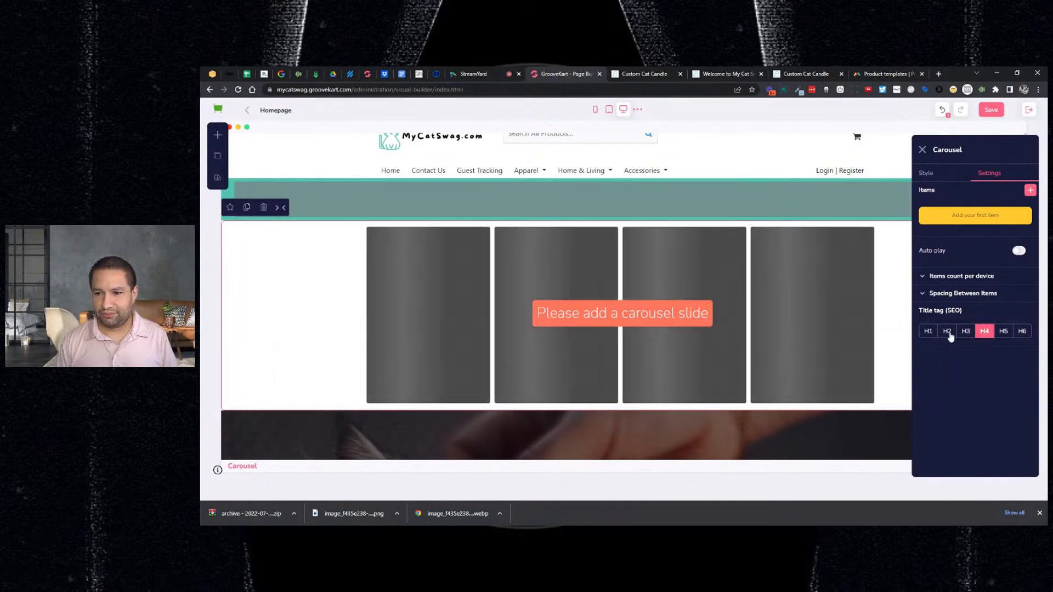
left_click(947, 332)
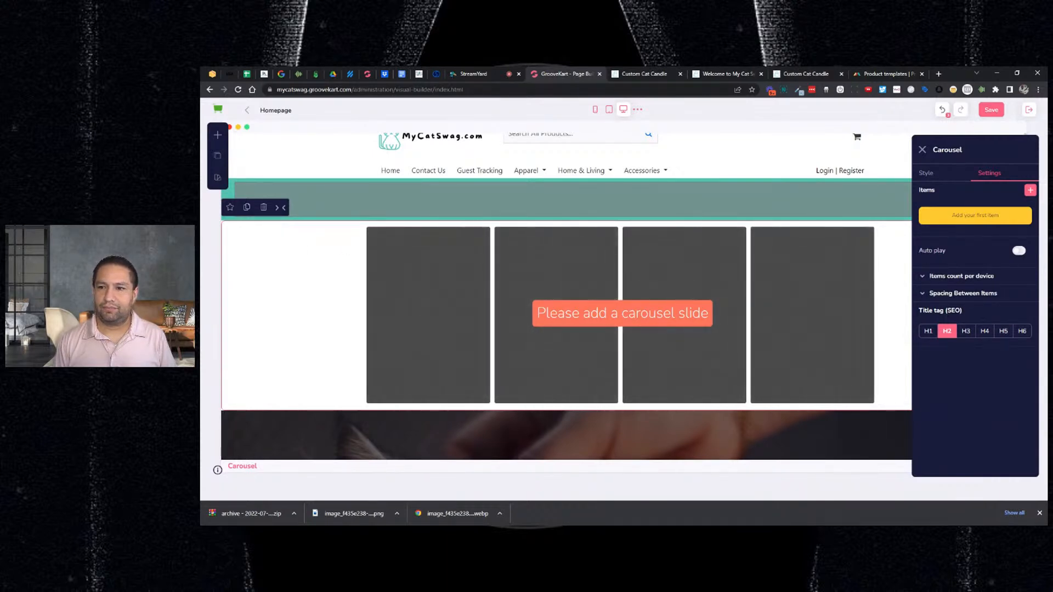
left_click(1030, 190)
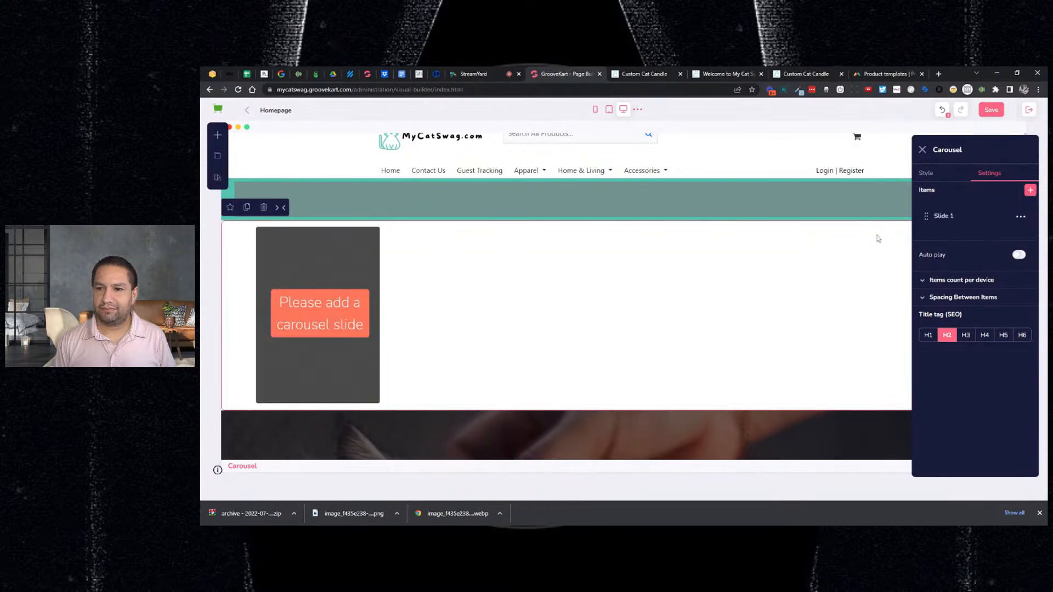
left_click(1021, 216)
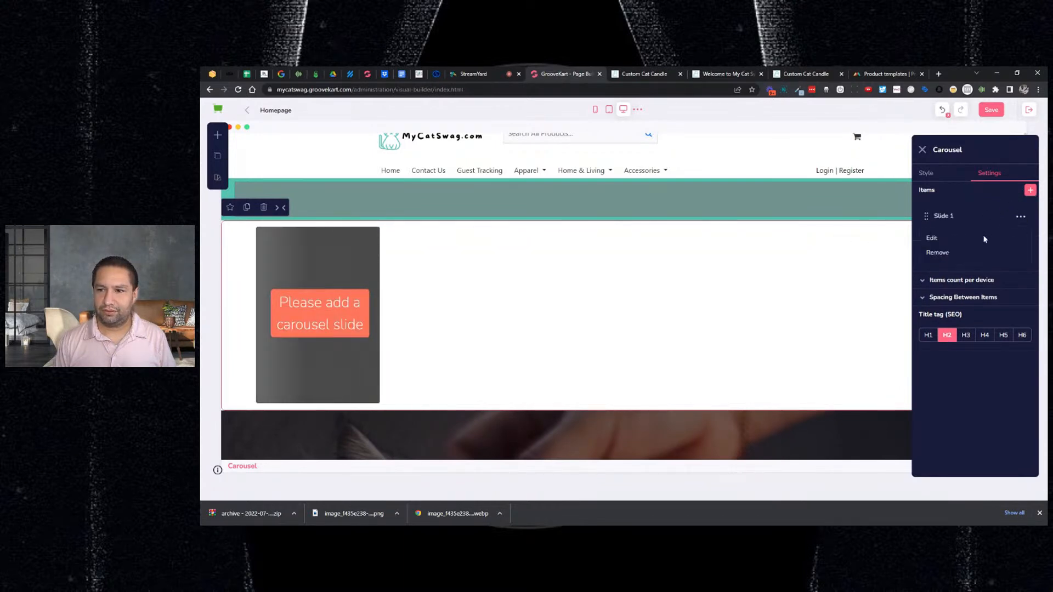
- Give Slide 1 the title 'MY CAT SWAG CANDLE' and the pink cat candle image, with no link
left_click(932, 238)
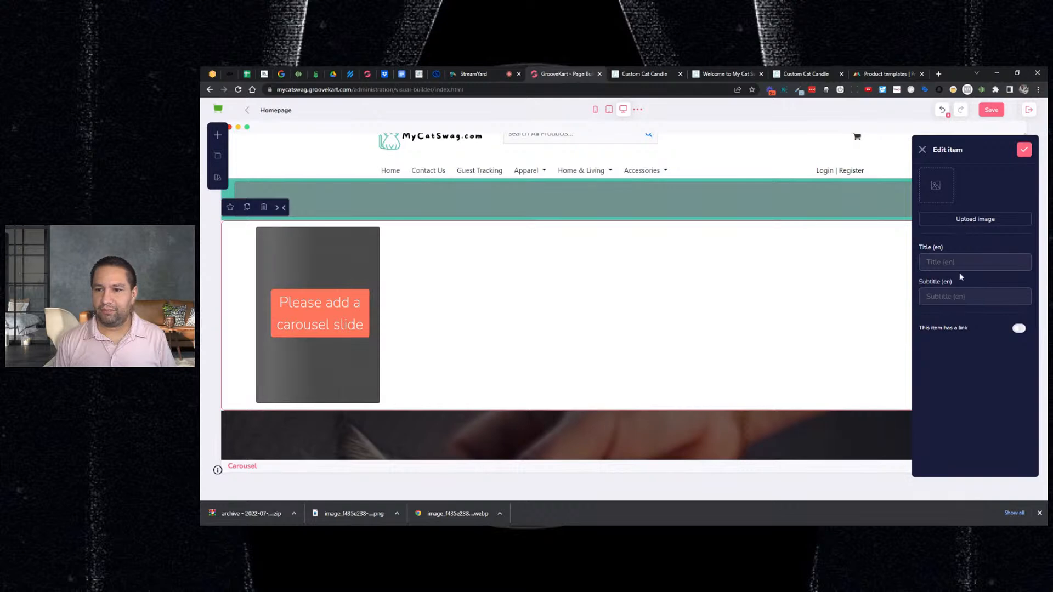
left_click(1018, 328)
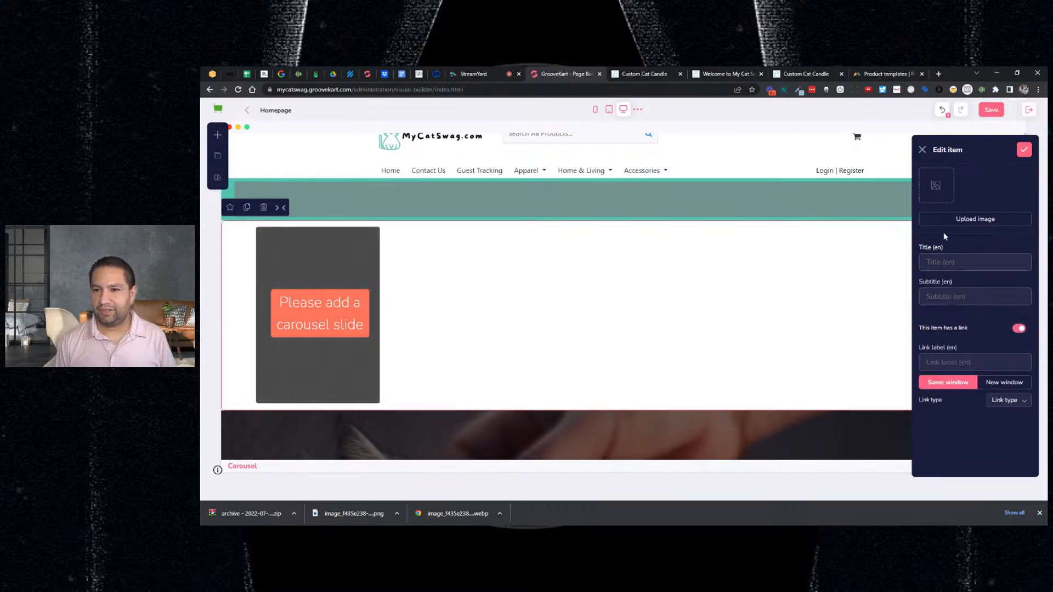
left_click(947, 263)
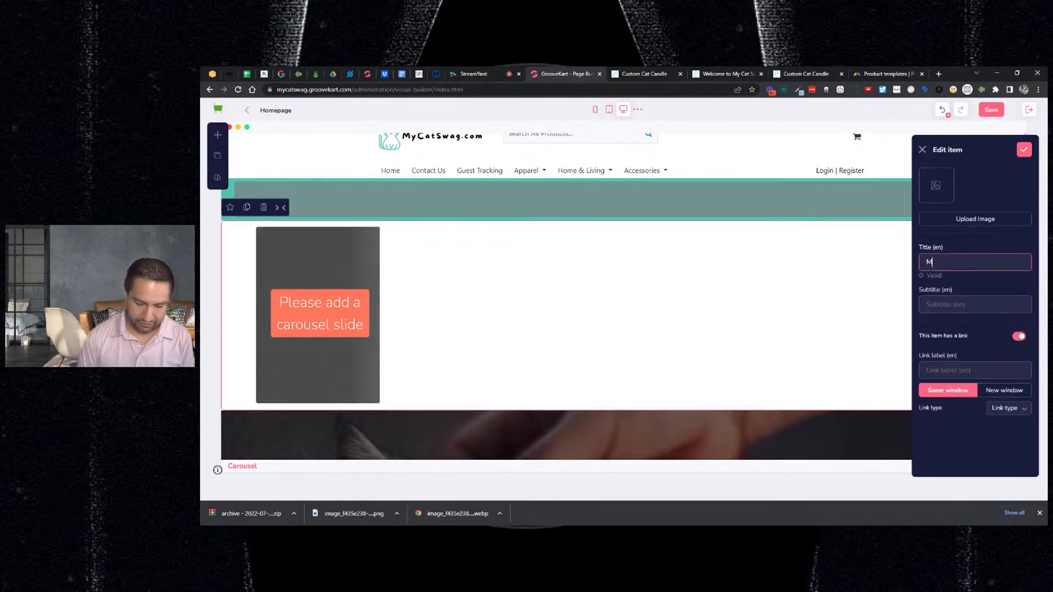
type("MY CAT SWAG CANDD")
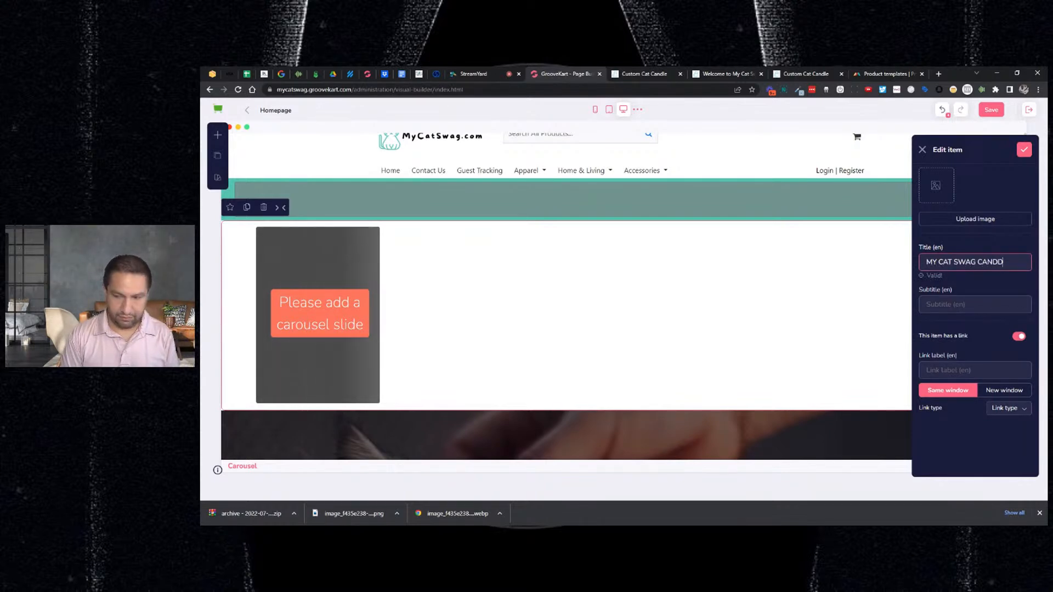
key("BackSpace")
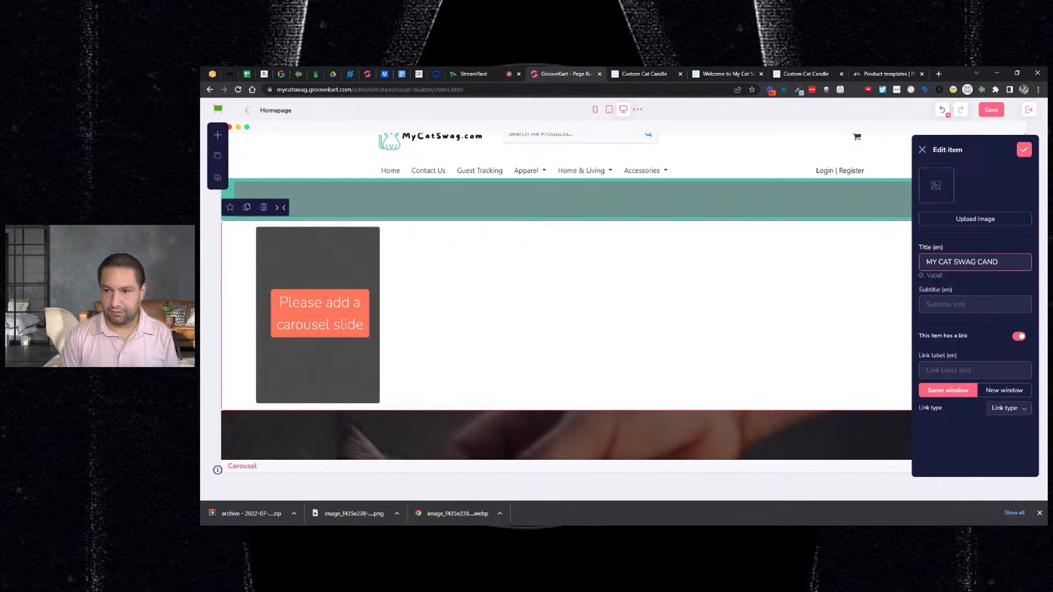
type("LE")
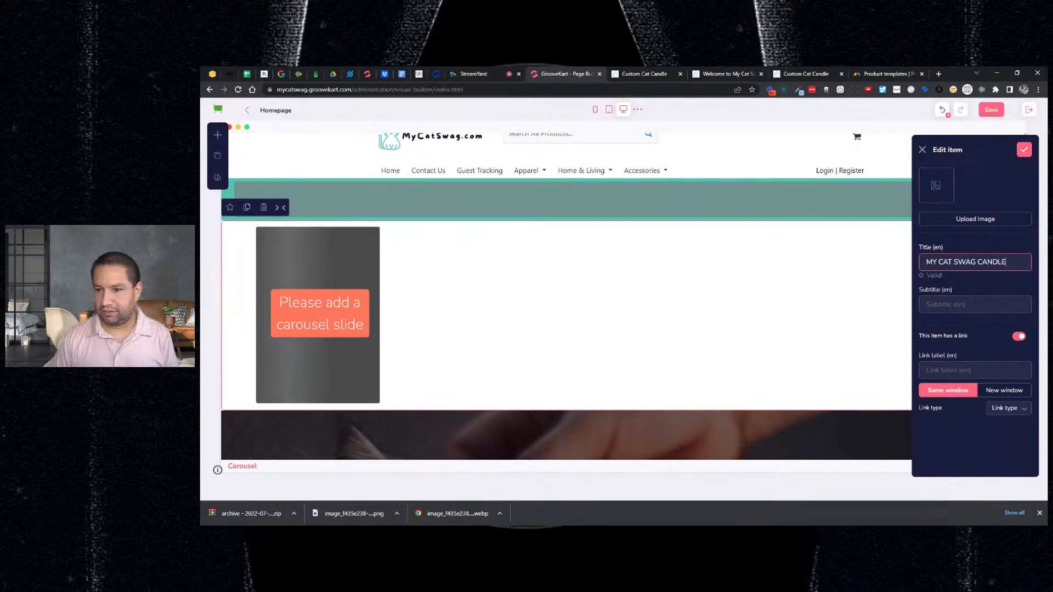
left_click(958, 224)
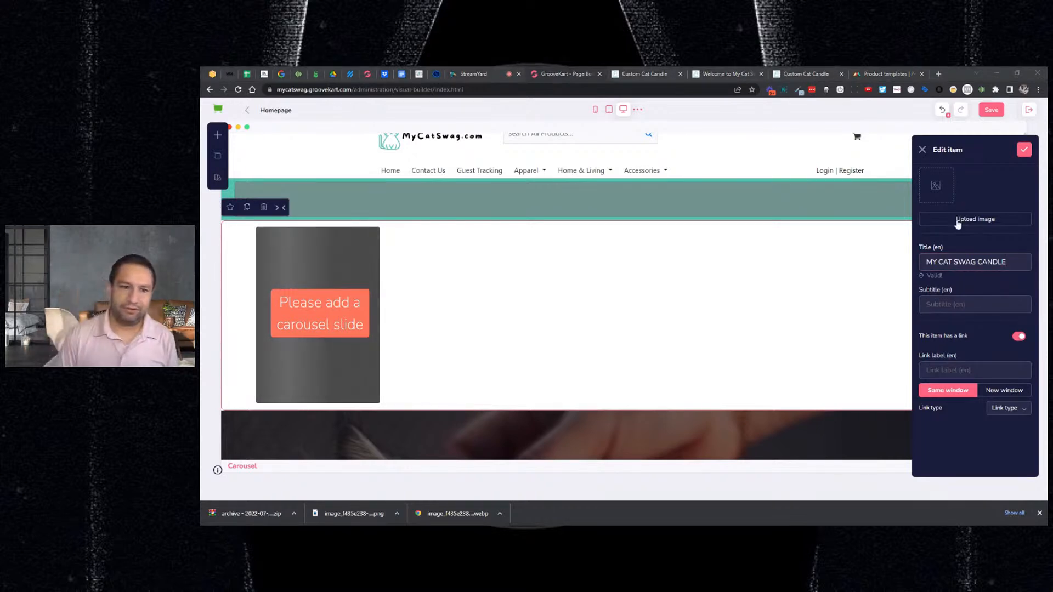
double_click(568, 227)
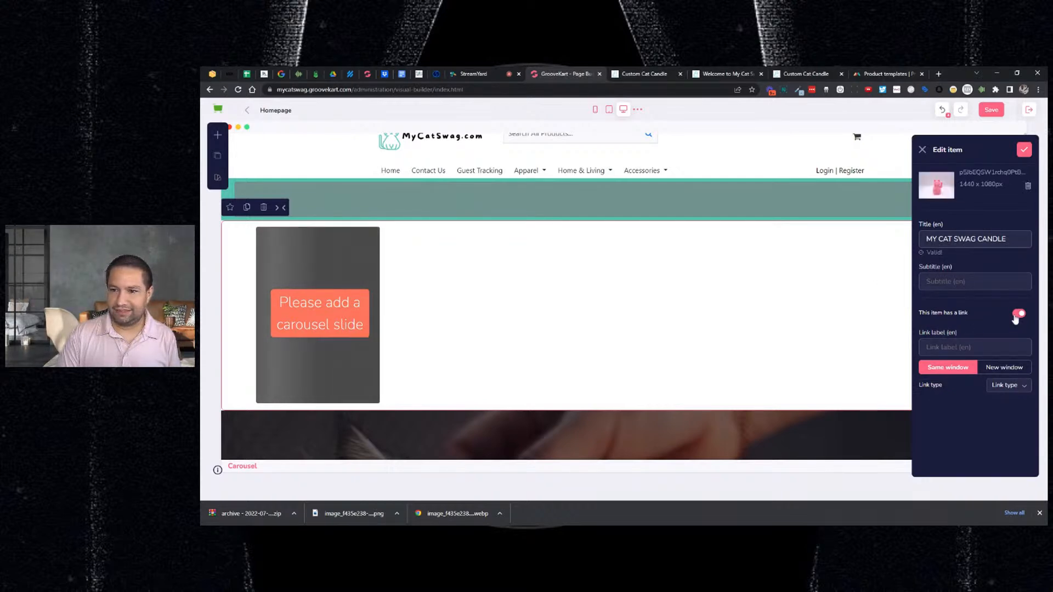
left_click(1017, 316)
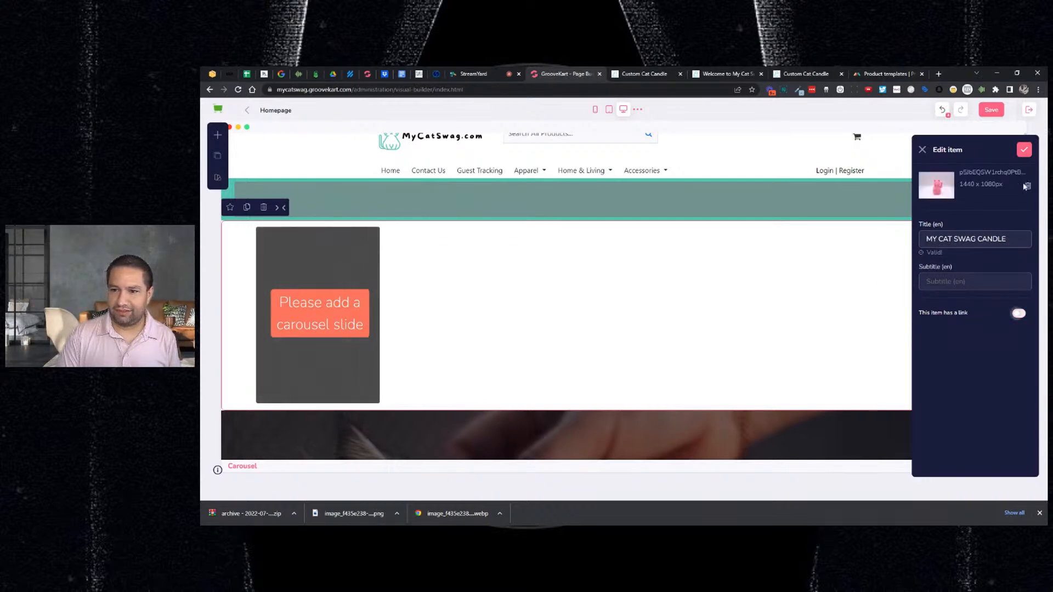
left_click(1023, 151)
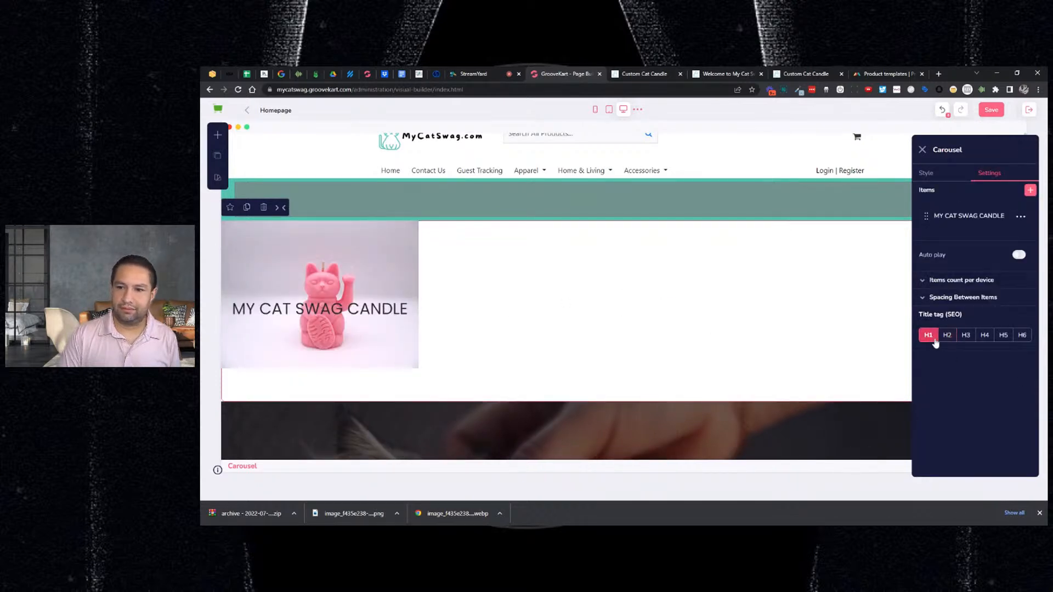
- Set the slide's title tag to H1 and close the carousel settings
left_click(967, 340)
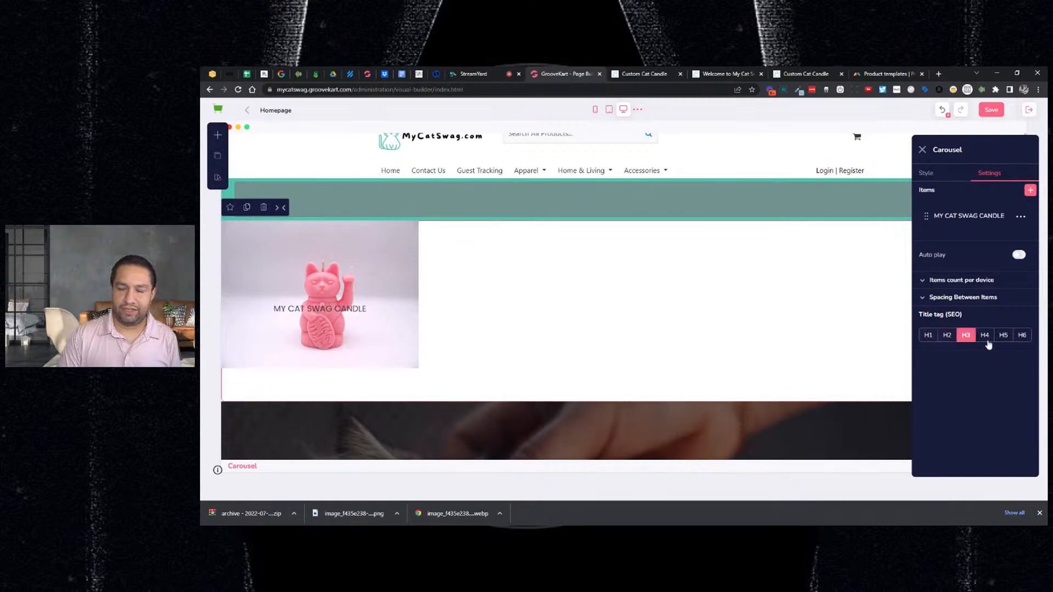
left_click(983, 340)
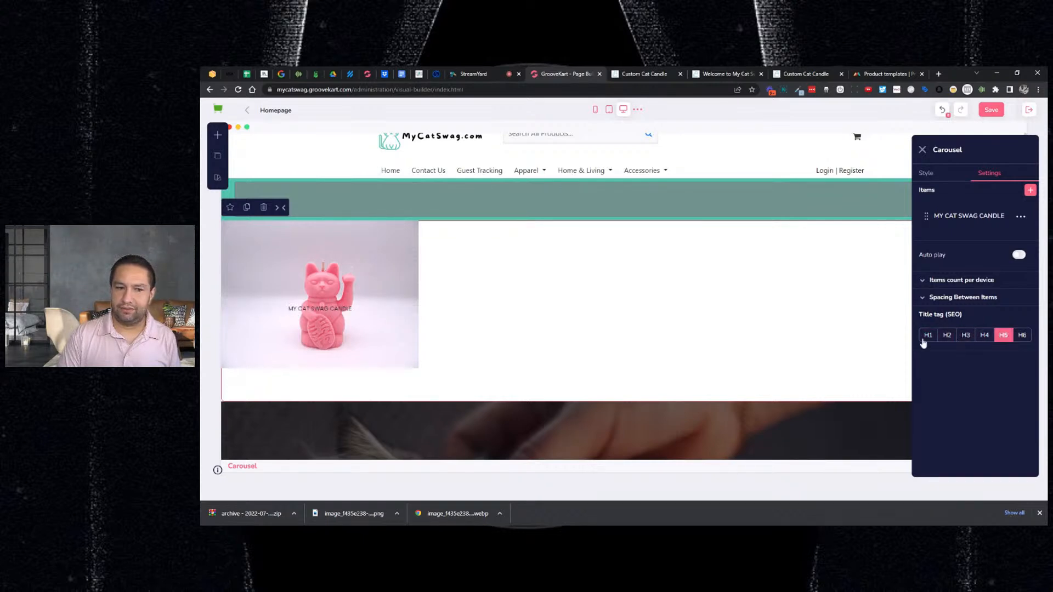
left_click(925, 339)
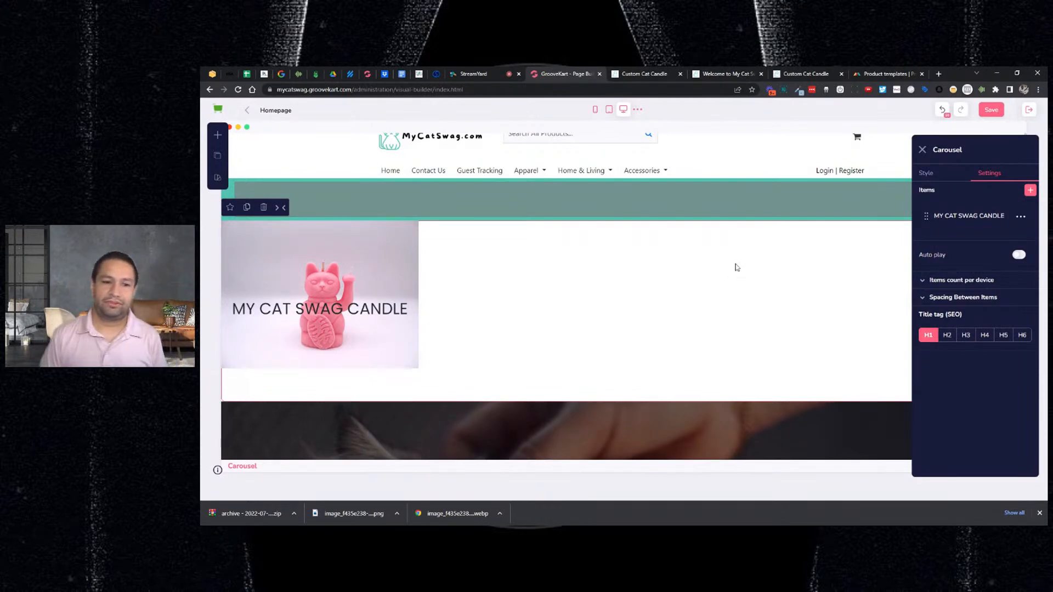
left_click(923, 149)
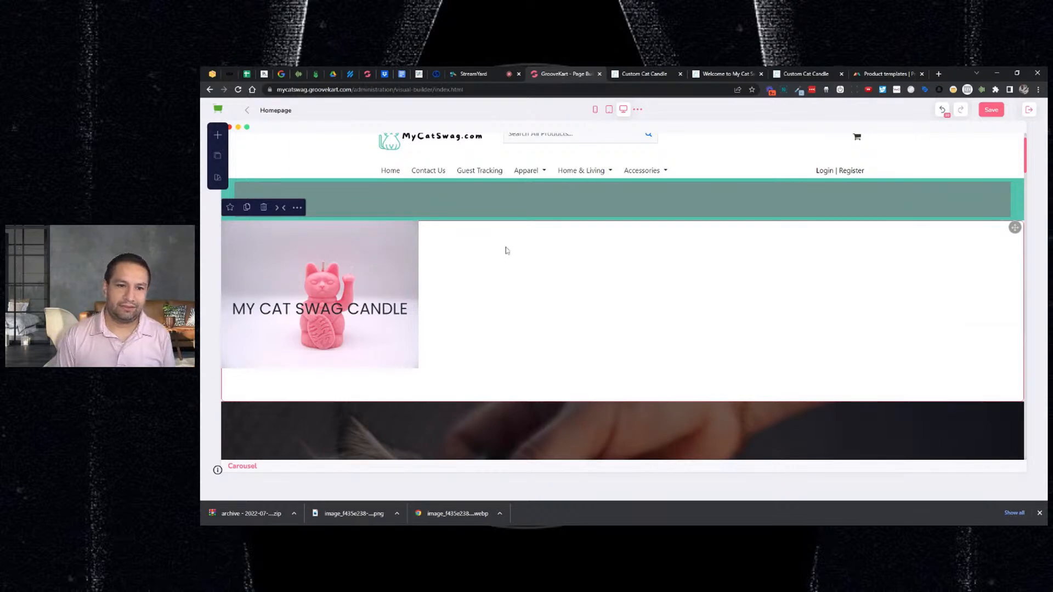
- Delete the candle slide, save the homepage, and return to the admin Dashboard
left_click(265, 208)
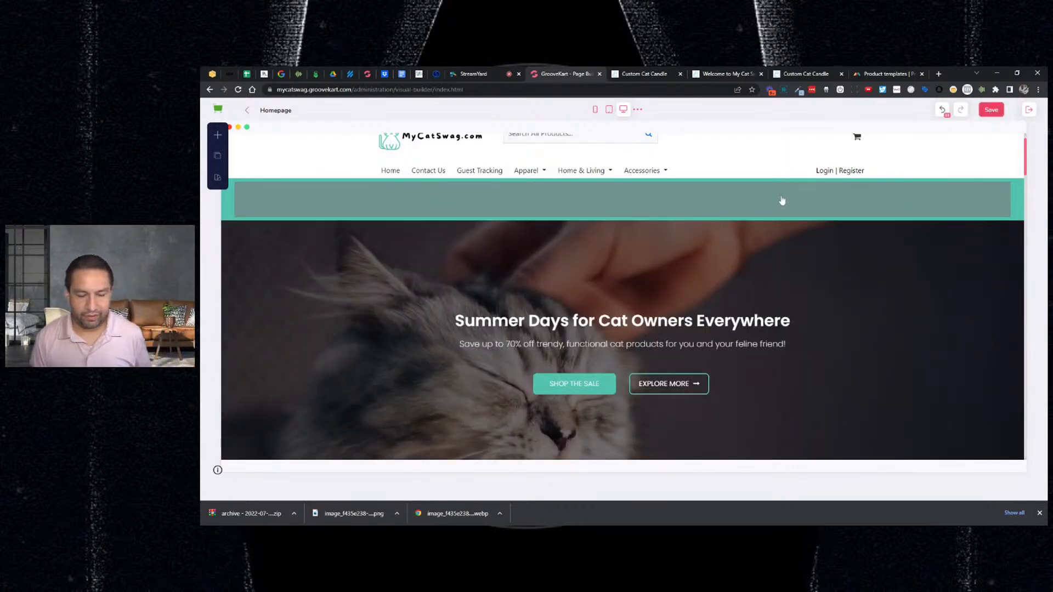
left_click(712, 200)
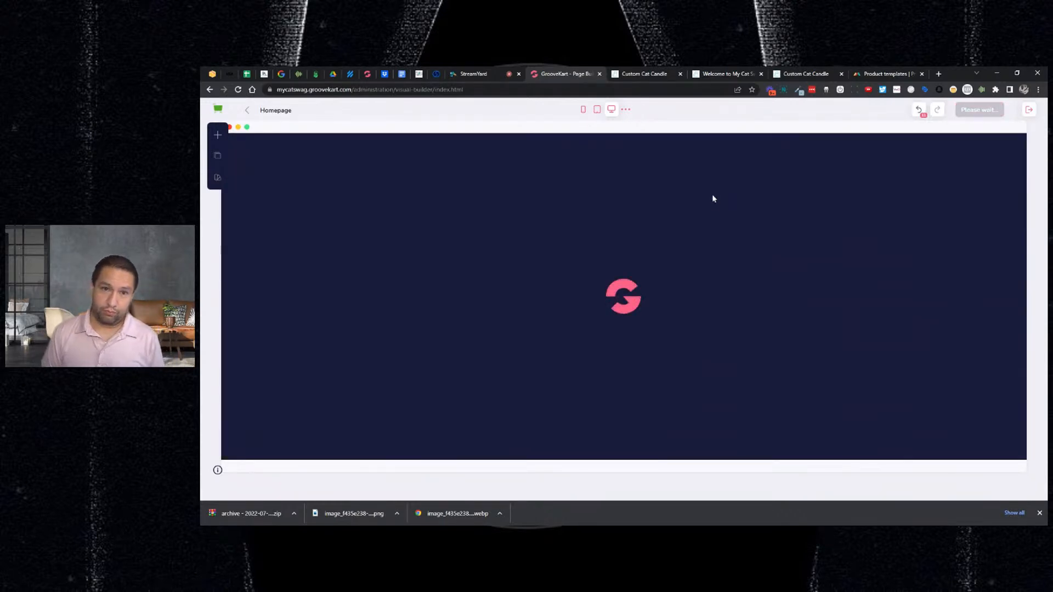
left_click(1028, 109)
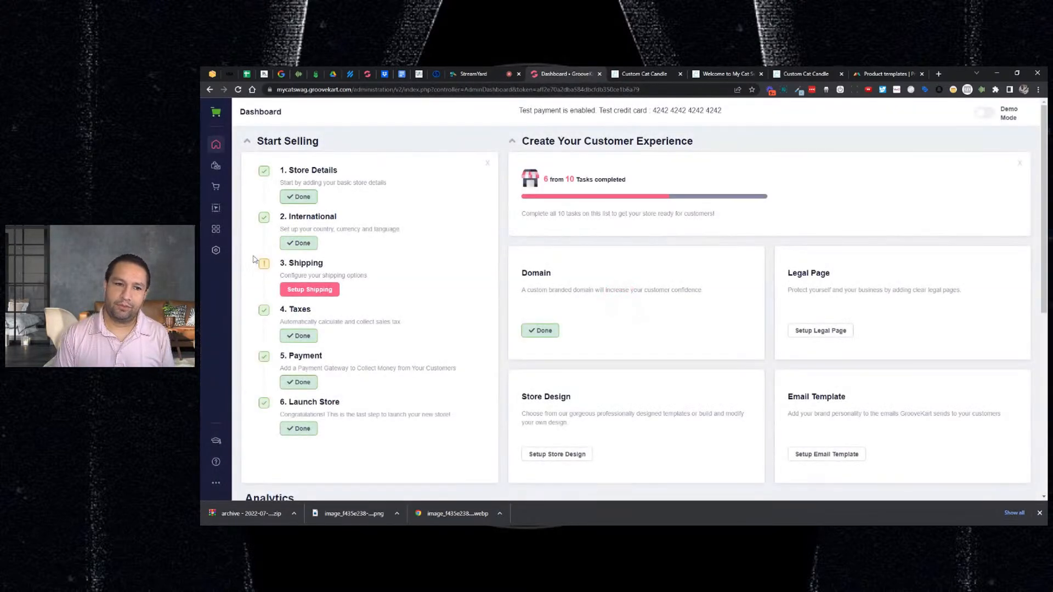
- Open Settings > Store information and view its Stock Management options
left_click(216, 250)
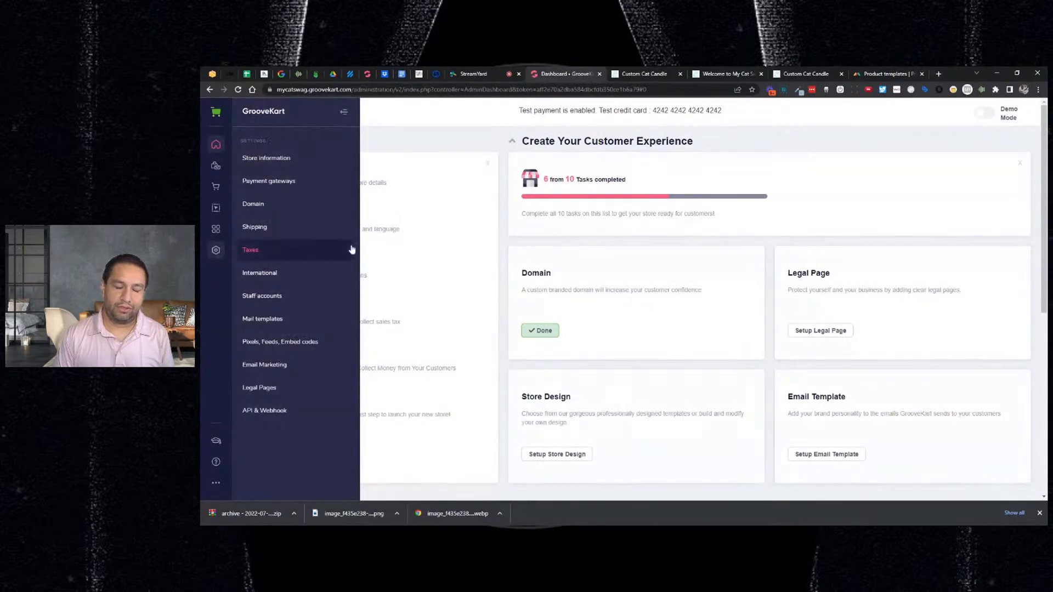
left_click(267, 162)
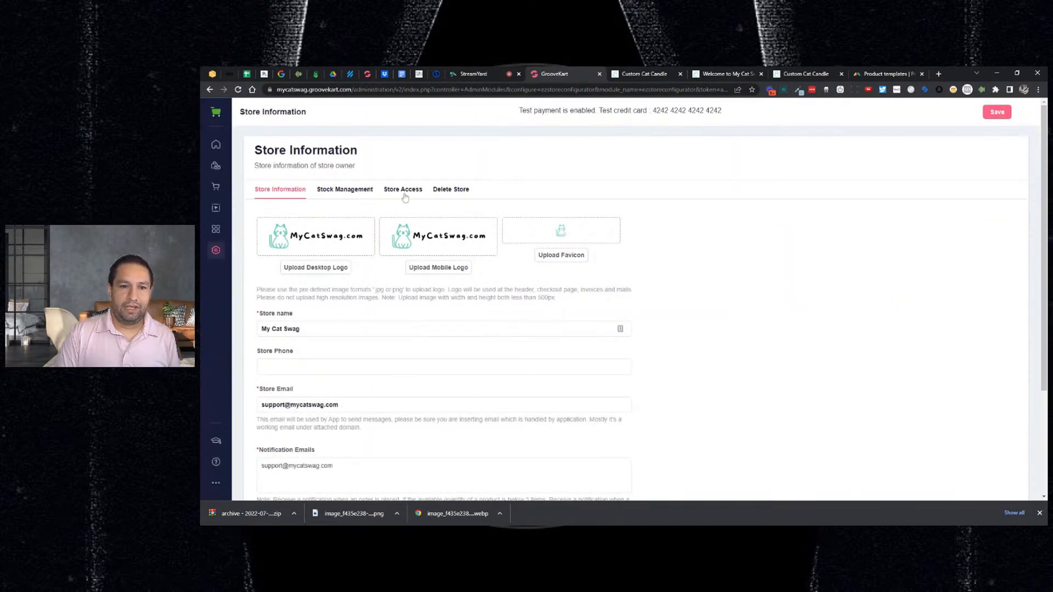
left_click(363, 192)
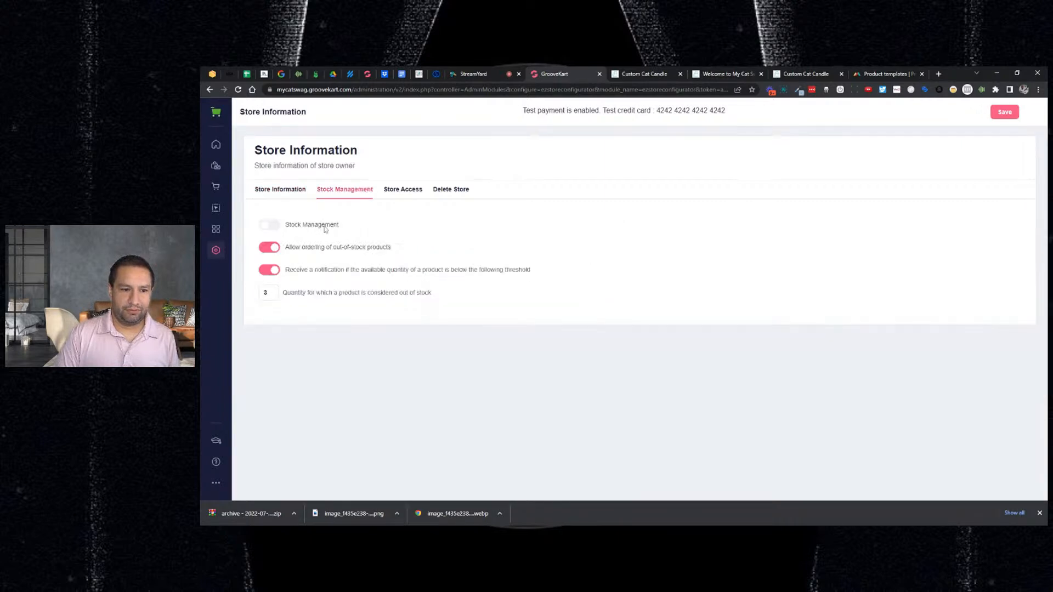
- Turn on maintenance mode with your current IP as an exception and save
left_click(400, 192)
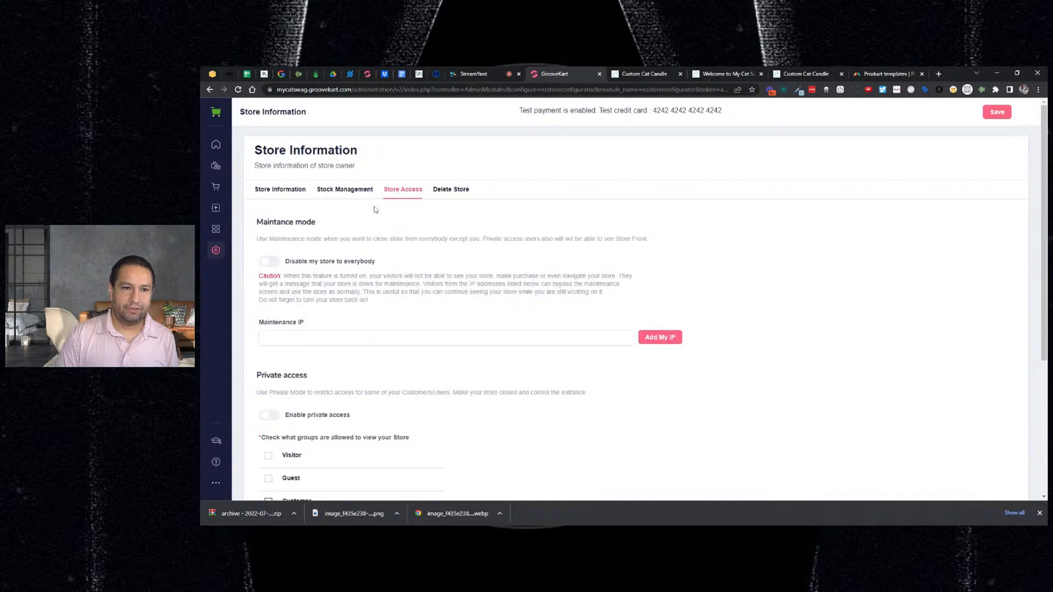
left_click(268, 263)
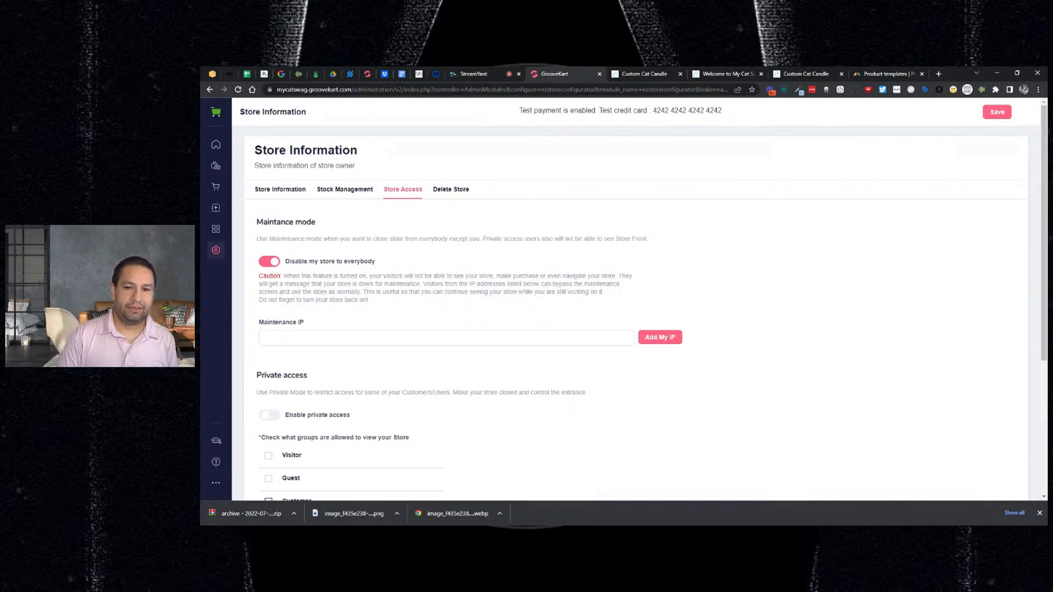
left_click(269, 265)
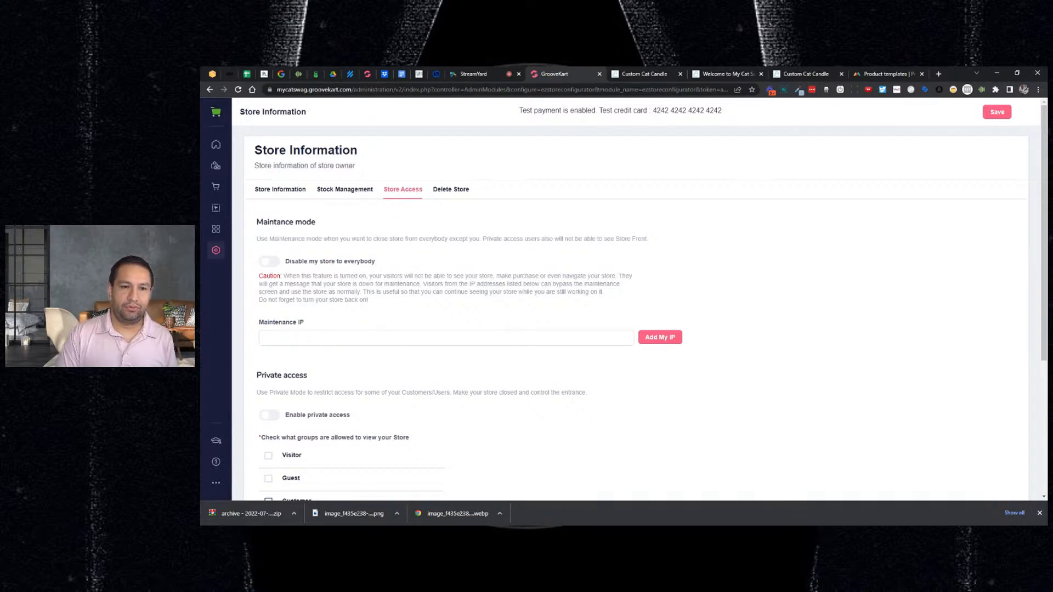
left_click(272, 267)
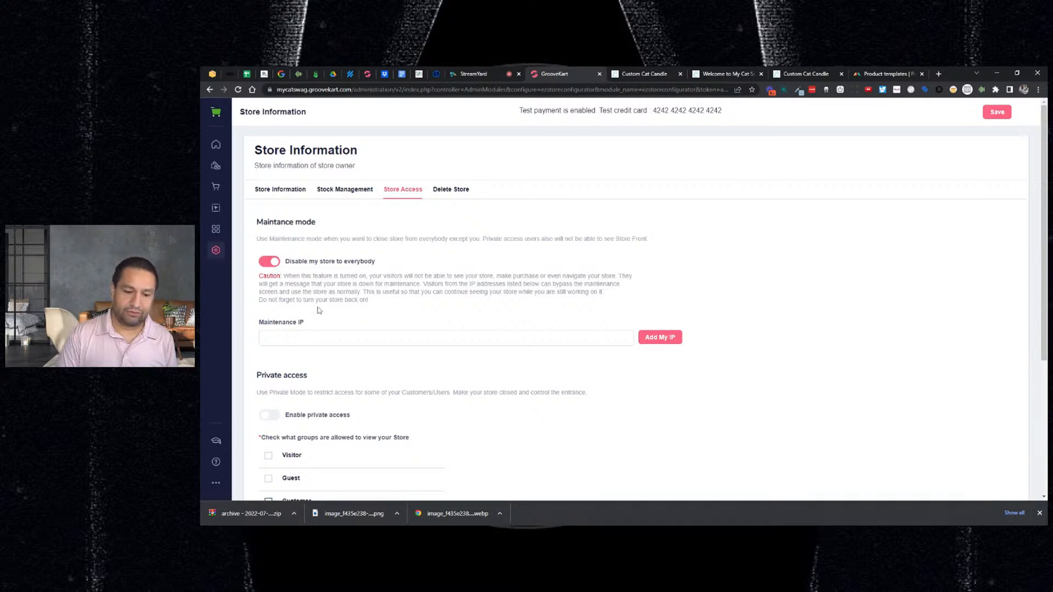
left_click(640, 341)
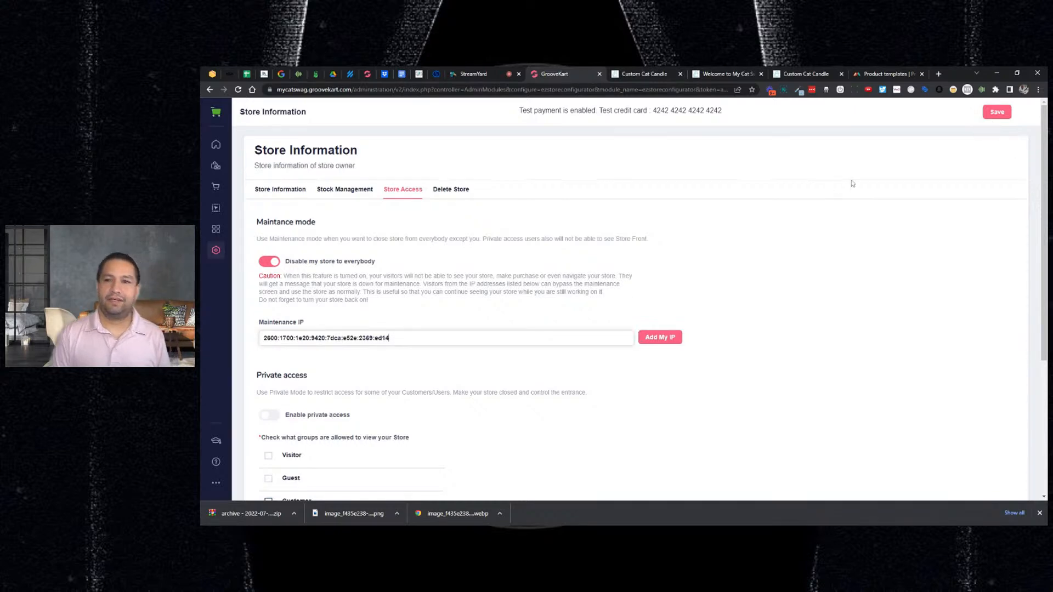
left_click(994, 113)
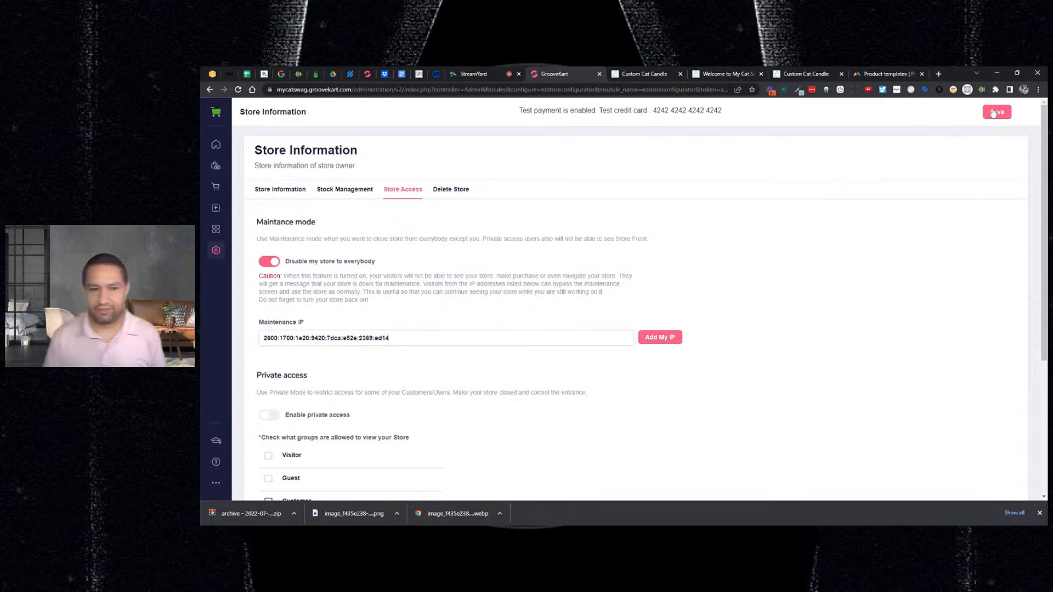
- Check the storefront, then switch maintenance mode off, clear the Maintenance IP, and save
left_click(731, 72)
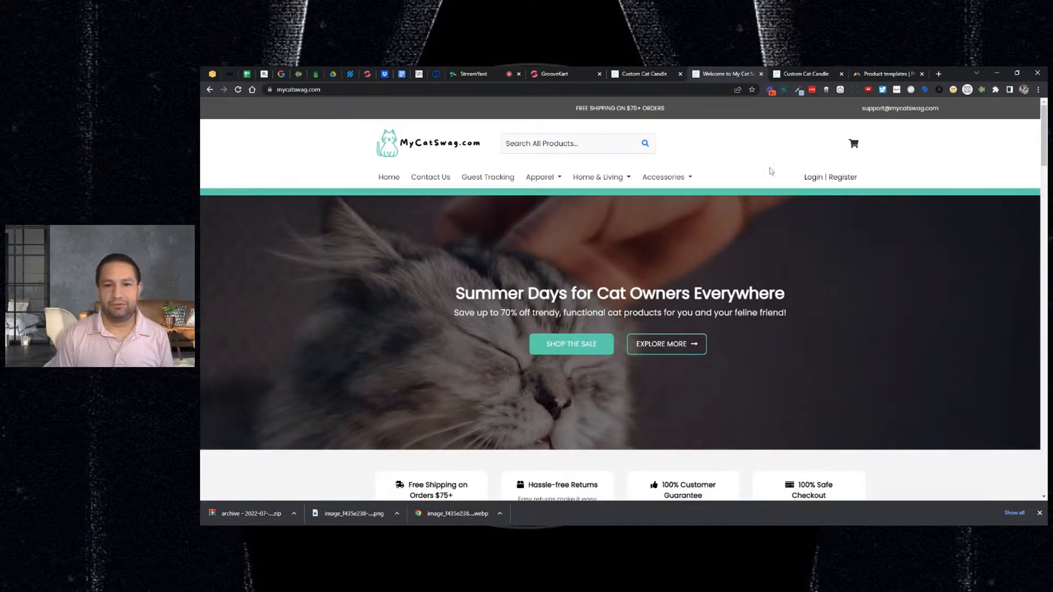
left_click(553, 73)
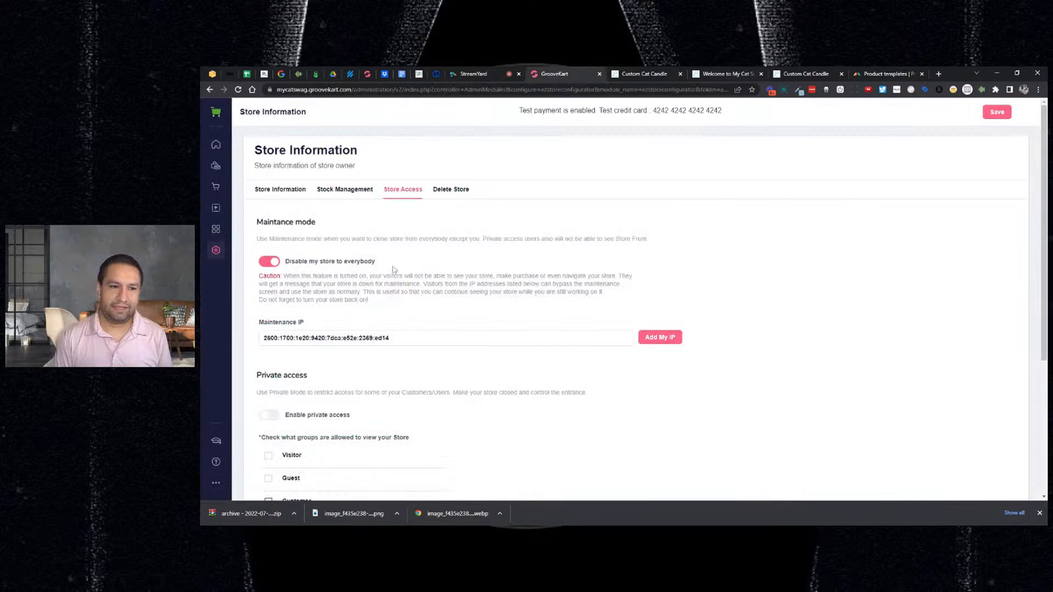
left_click(270, 262)
triple_click(351, 338)
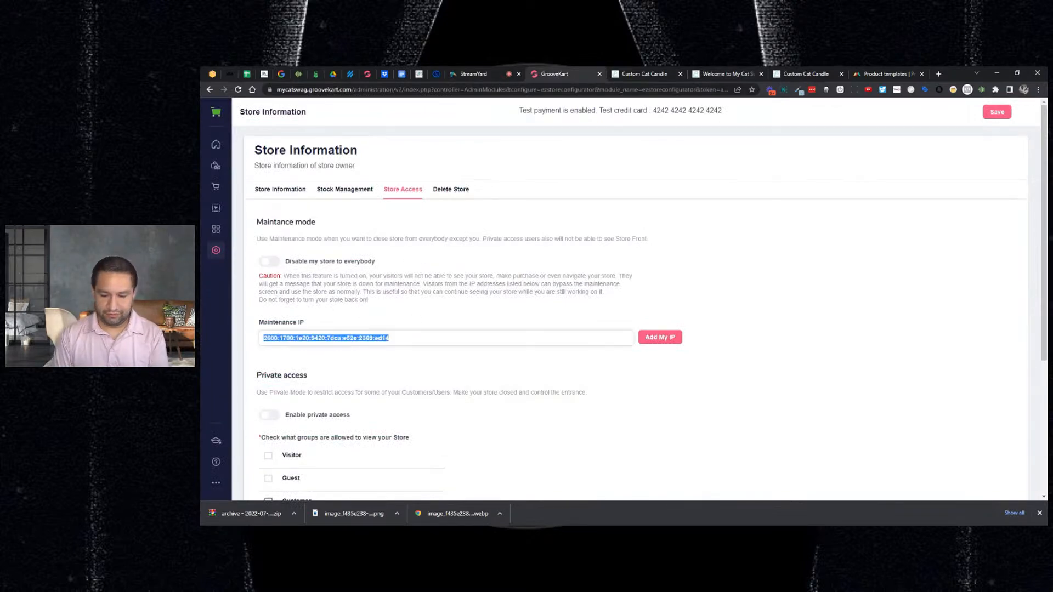
key("BackSpace")
left_click(997, 113)
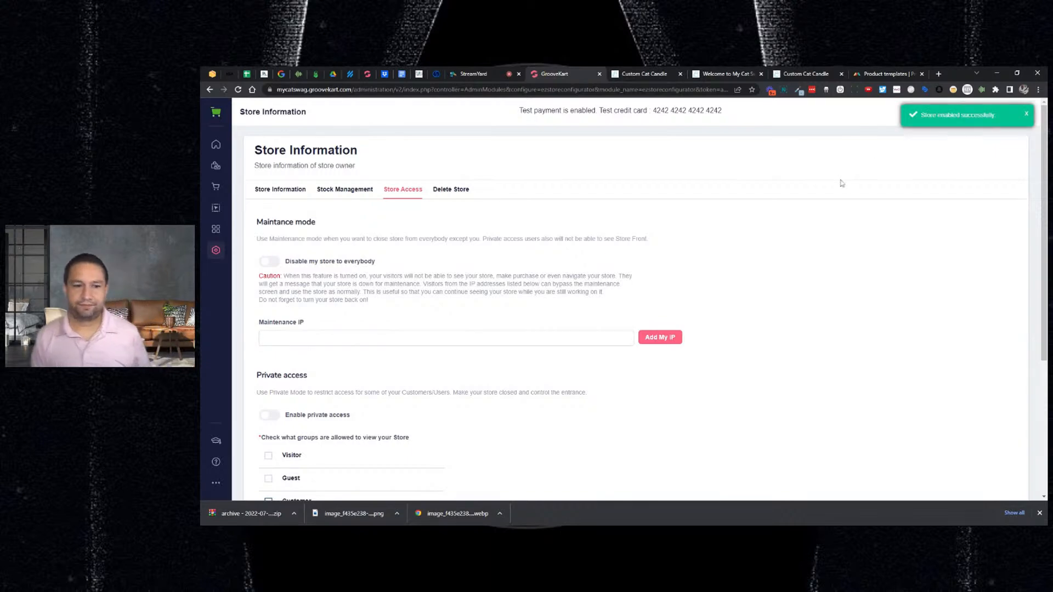
scroll(841, 183, "down", 2)
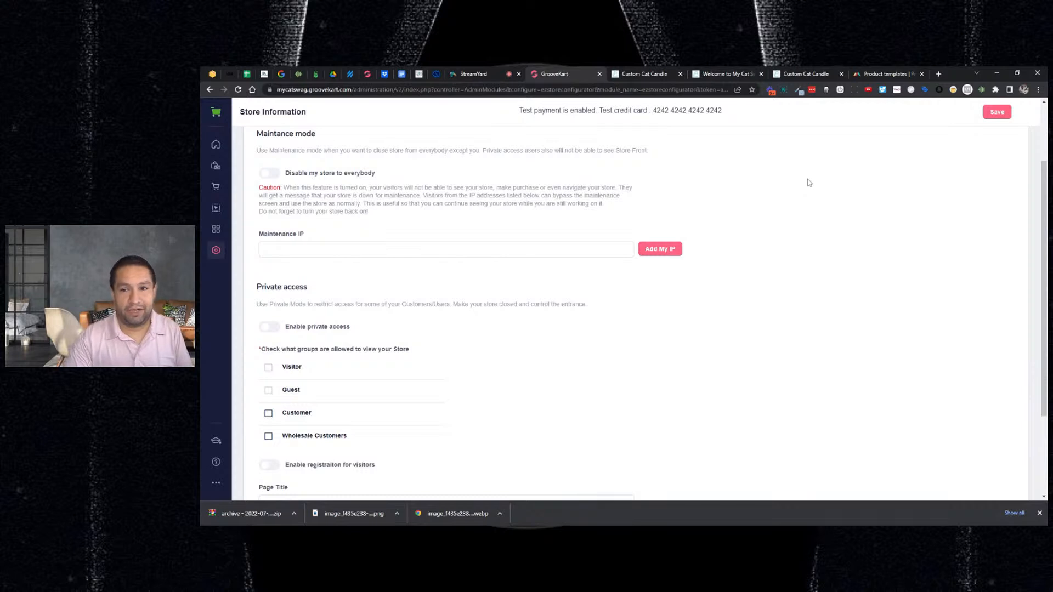
- Turn on the Enable private access toggle in the Store Access settings
scroll(805, 184, "down", 2)
scroll(524, 240, "up", 1)
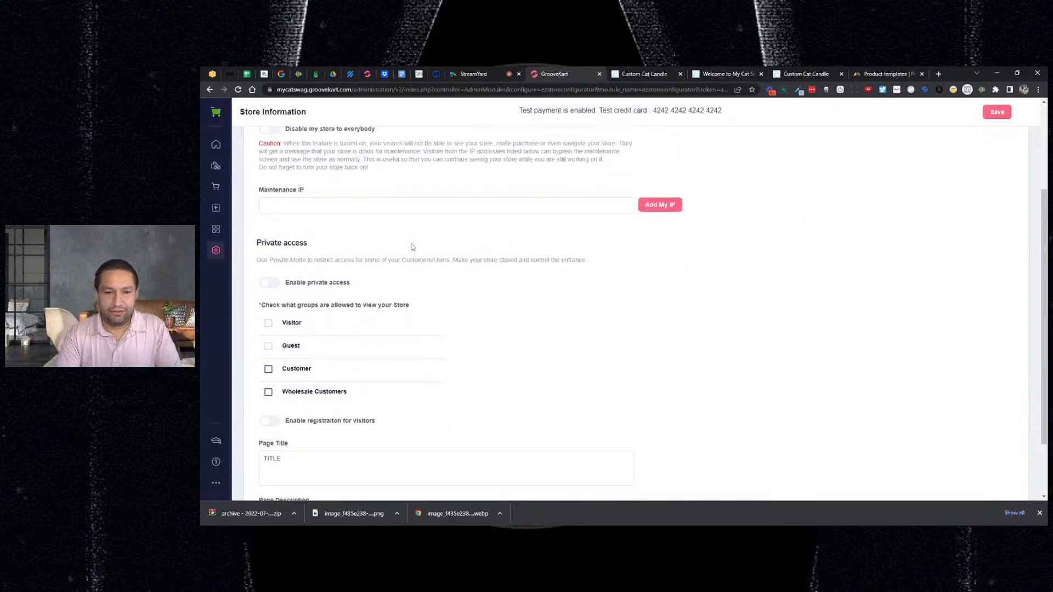
left_click(268, 284)
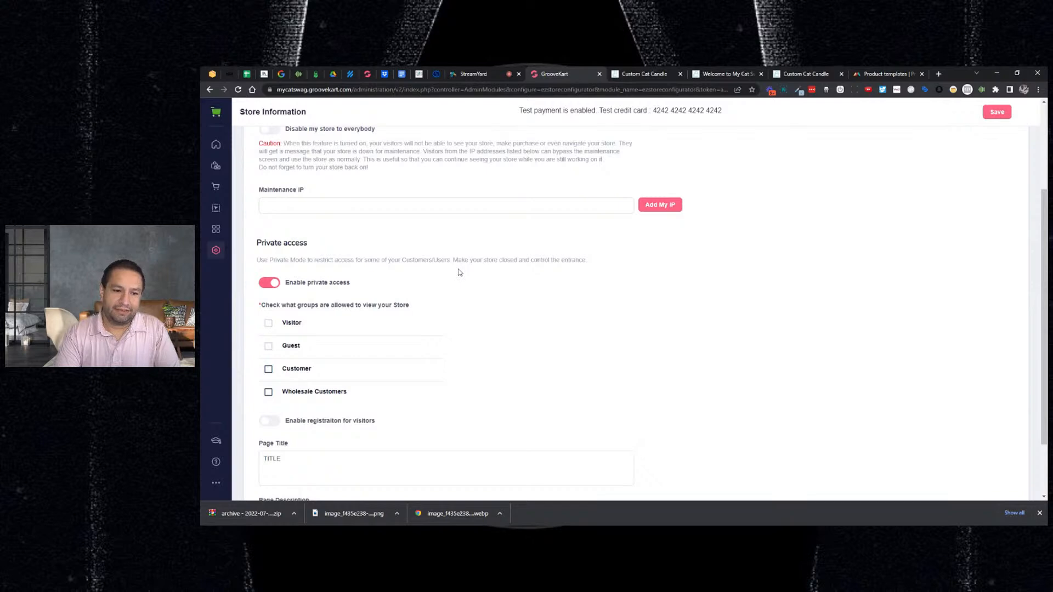
- Scroll down the private access settings to the visitor registration option
scroll(459, 273, "down", 2)
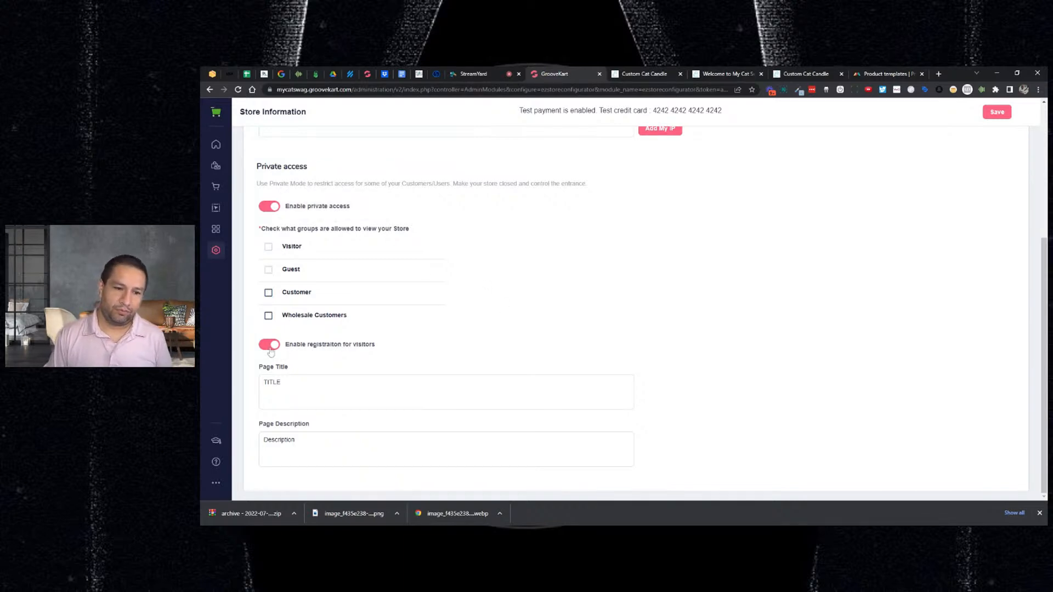
- Set the private access page title to 'Wholesale Customer Signup'
left_click(289, 379)
key("ctrl+a")
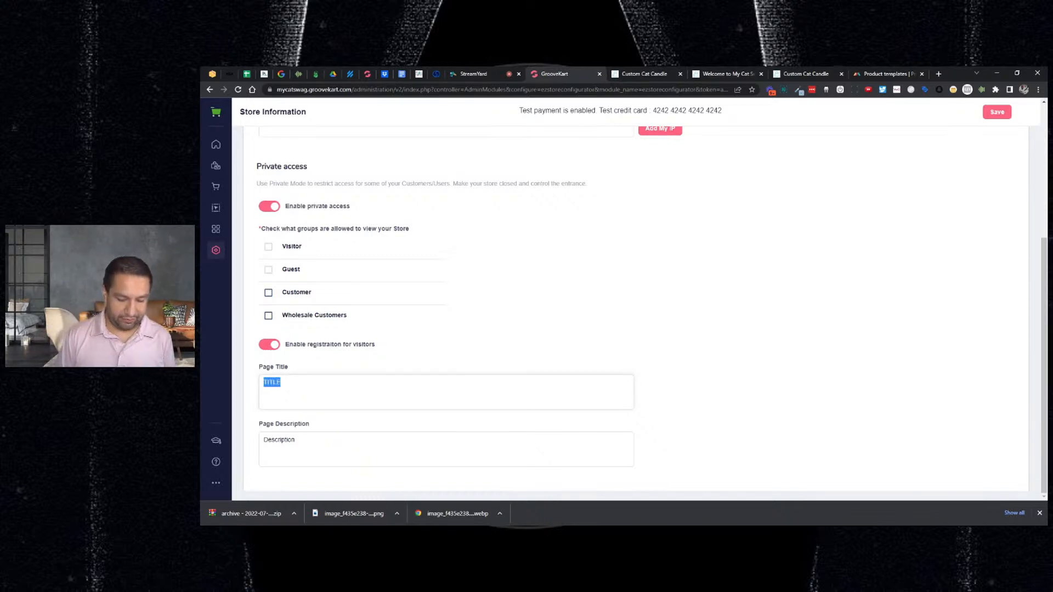
type("Wholesale")
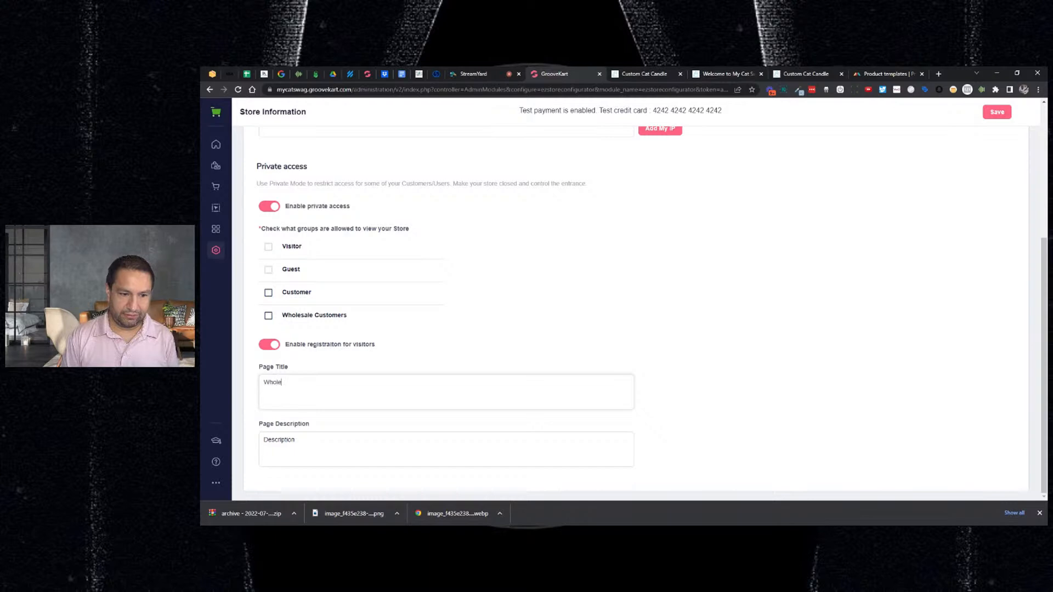
type("tom")
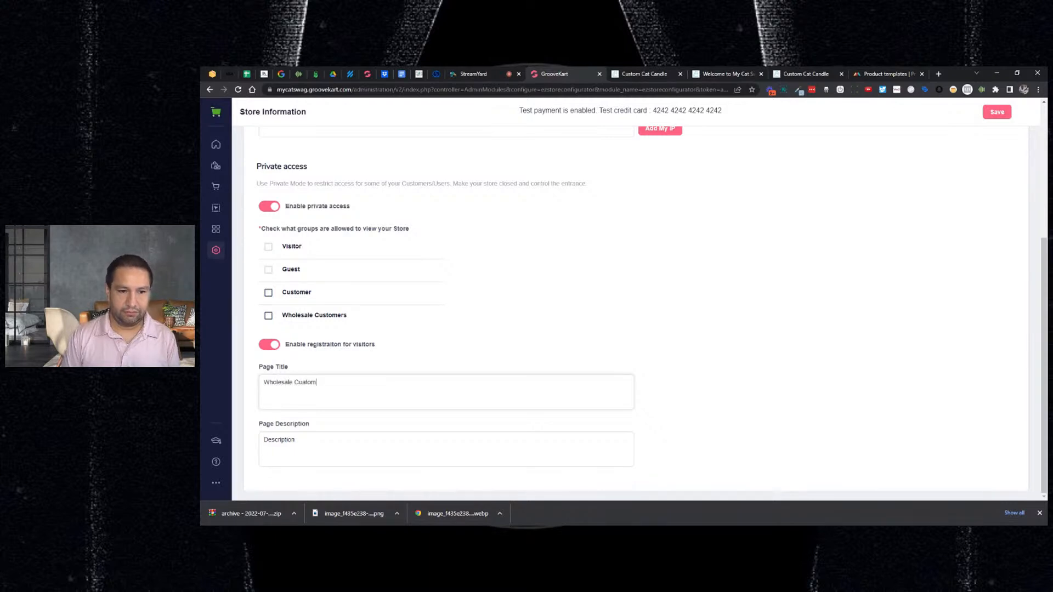
key("BackSpace")
key("BackSpace")
key("BackSpace")
key("BackSpace")
type("stomer Signup")
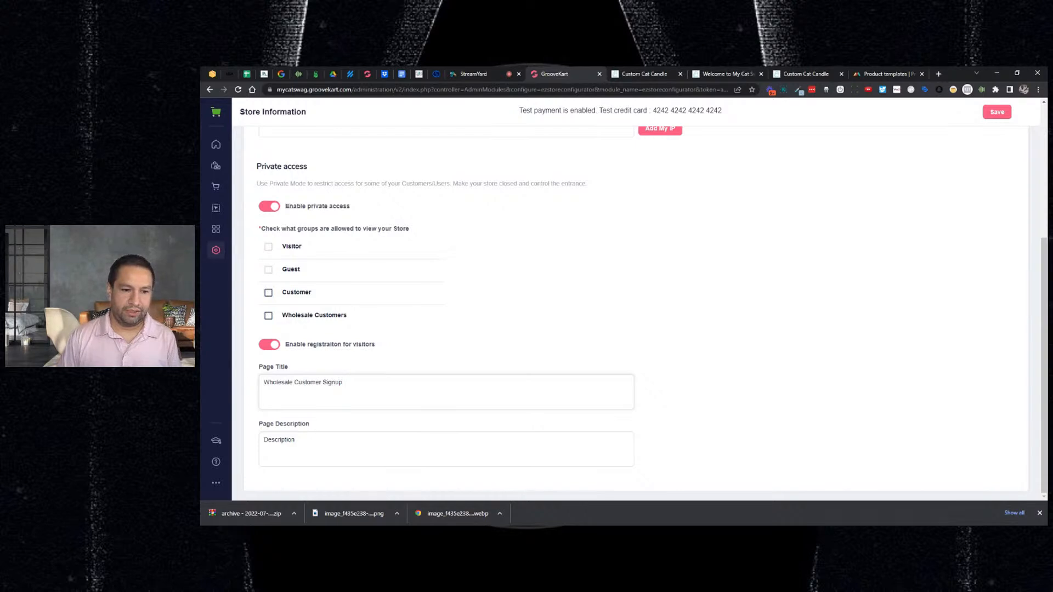
- Write a description thanking visitors and promising access approval within 24hrs, then save
double_click(288, 440)
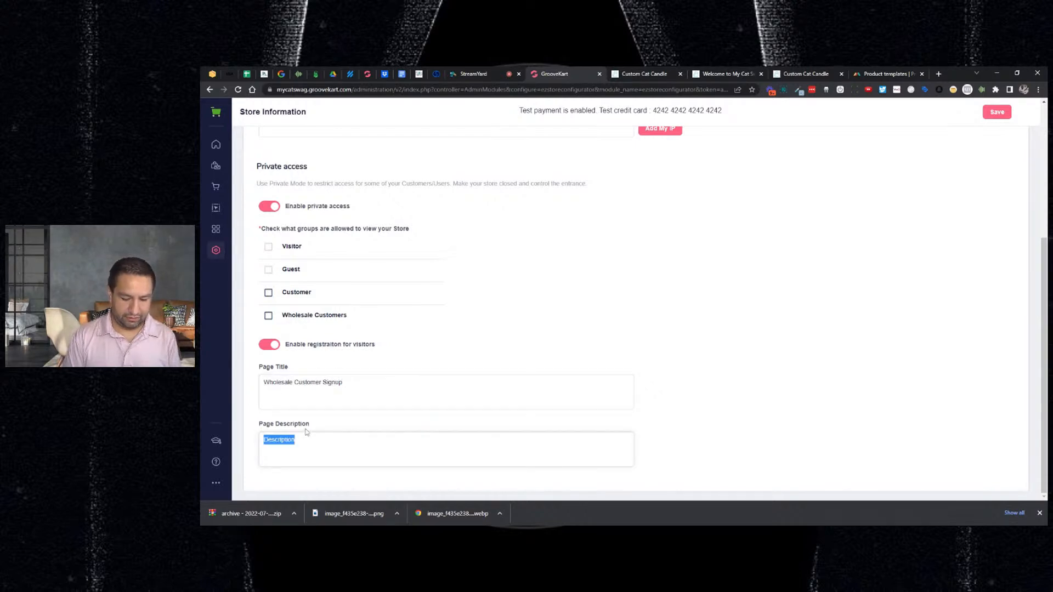
type("Thanks a")
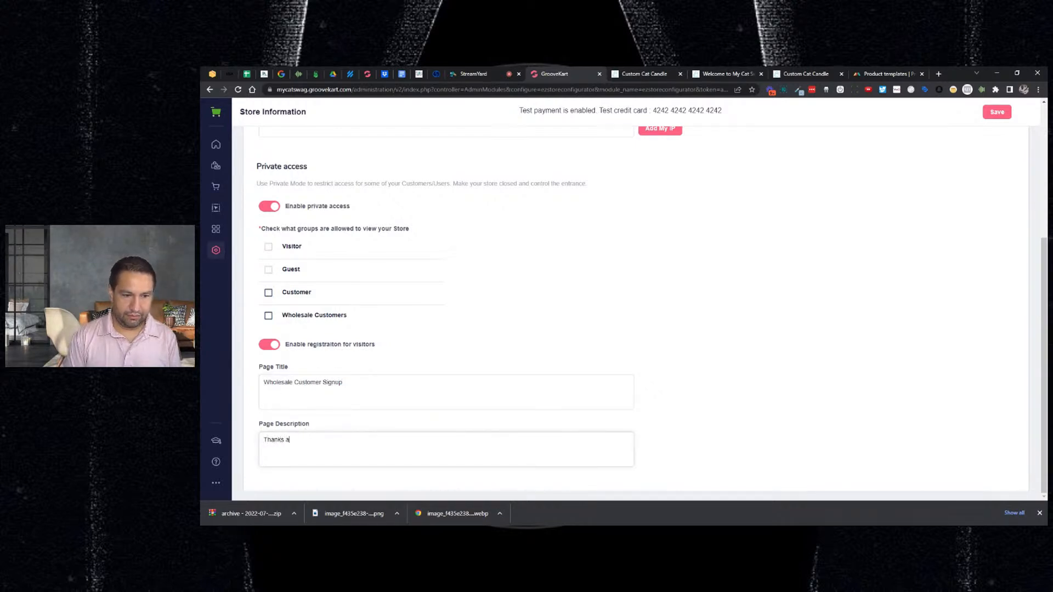
type("gain for you rintere")
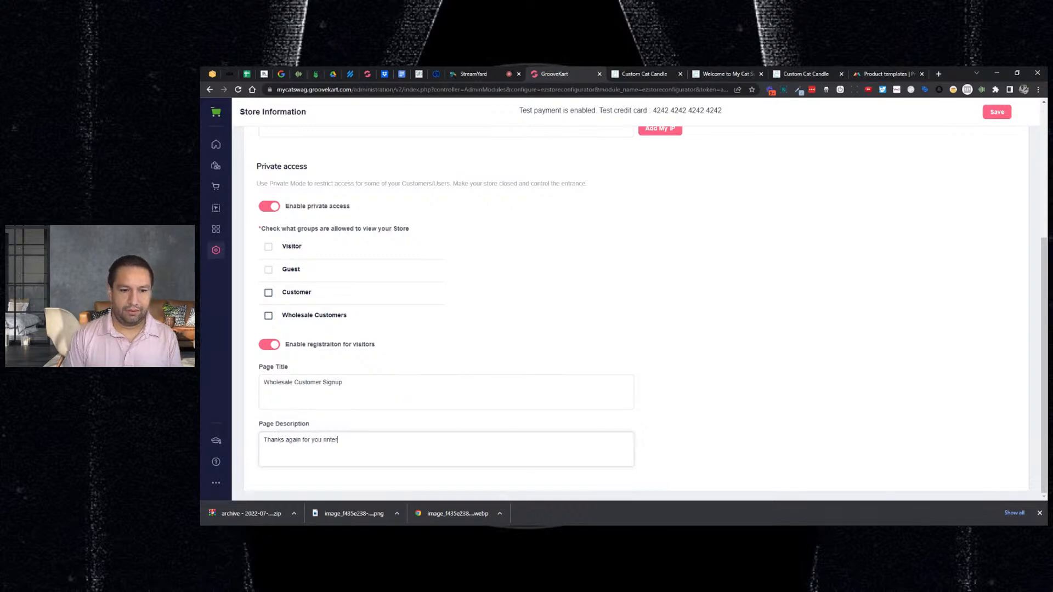
type("rs")
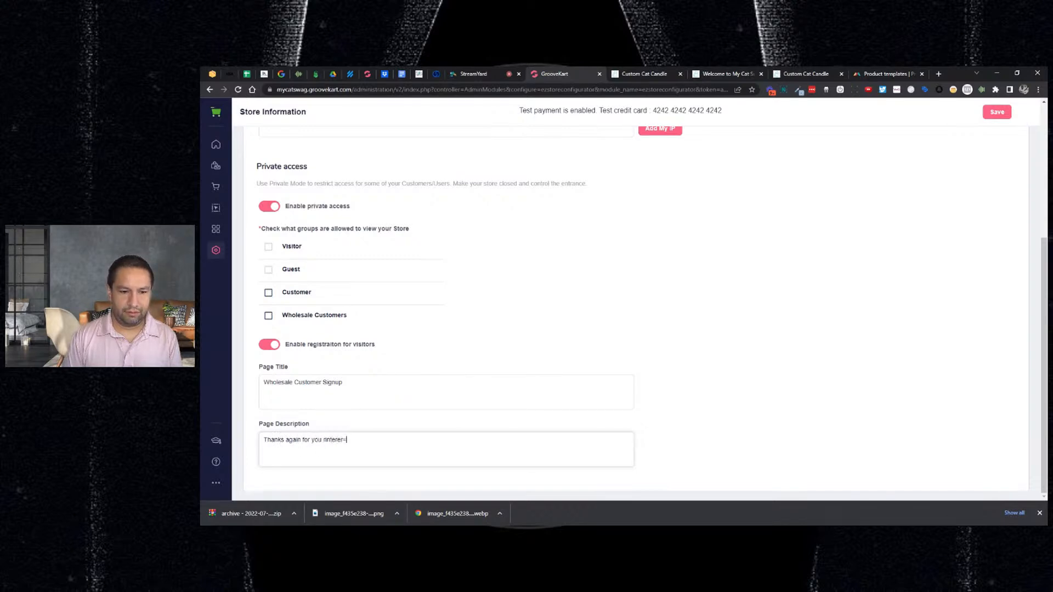
key("BackSpace")
key("BackSpace")
type("st")
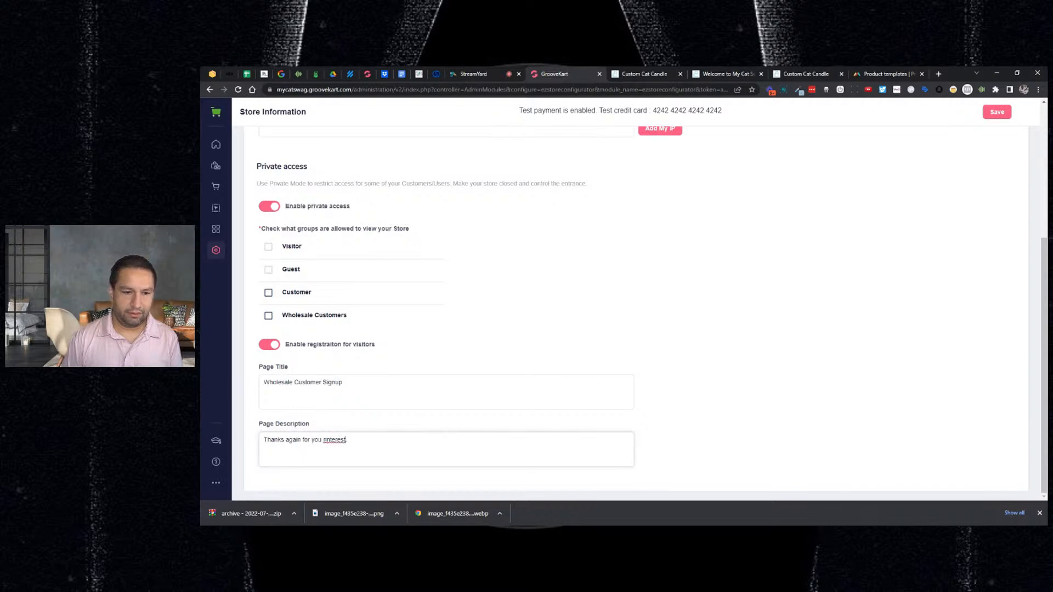
key("BackSpace")
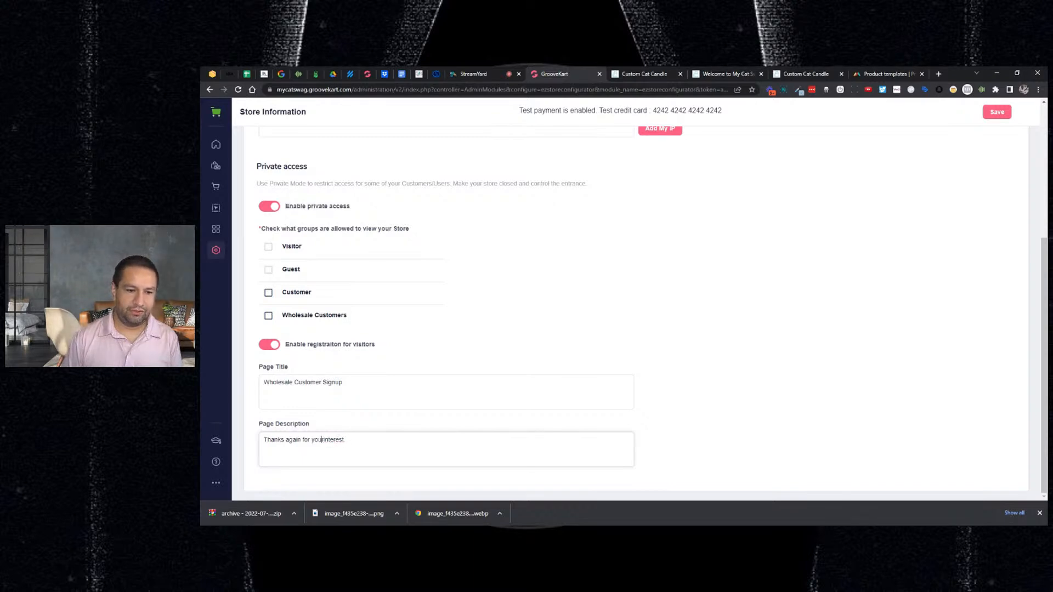
key("Right")
key("End")
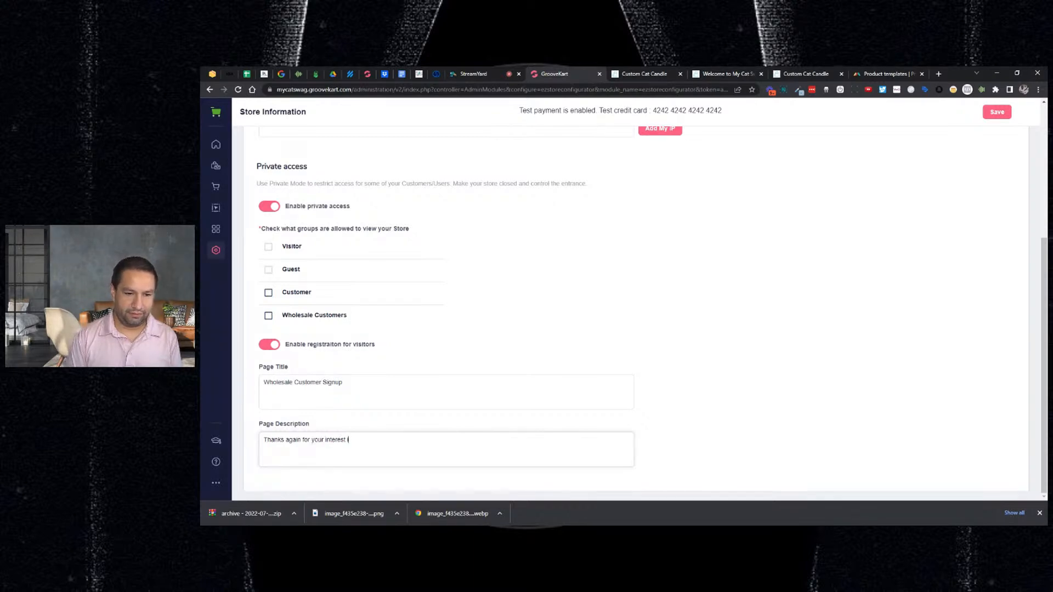
type("in our products")
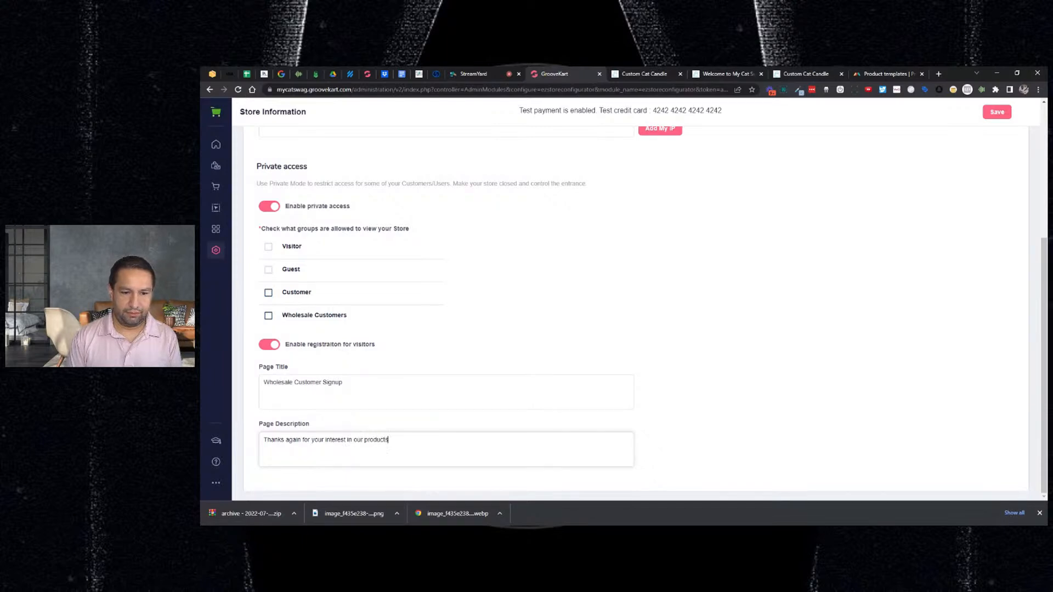
type(".")
key("Return")
type("Regist")
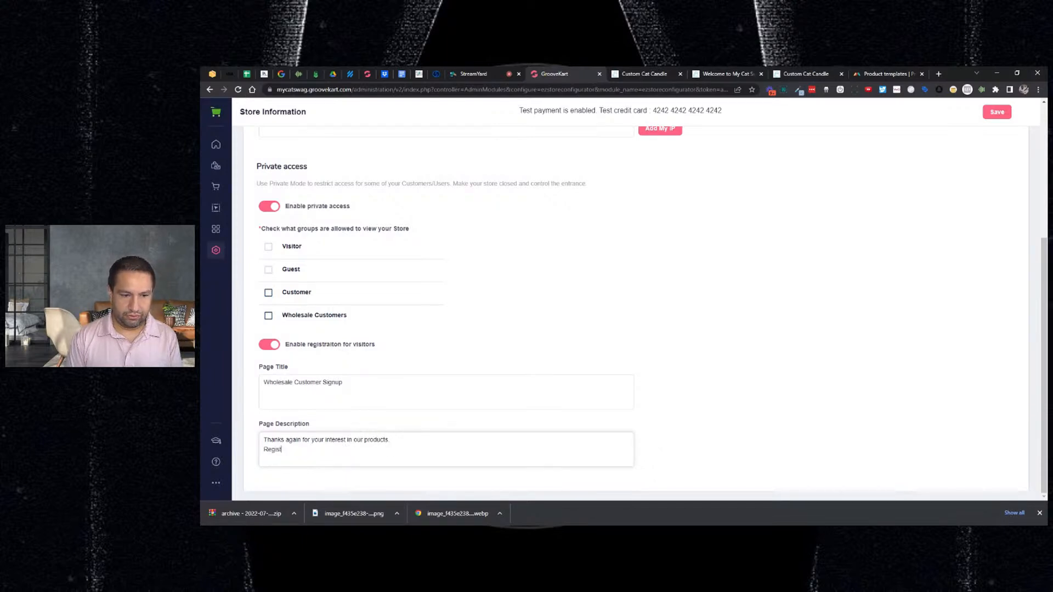
type("er below and")
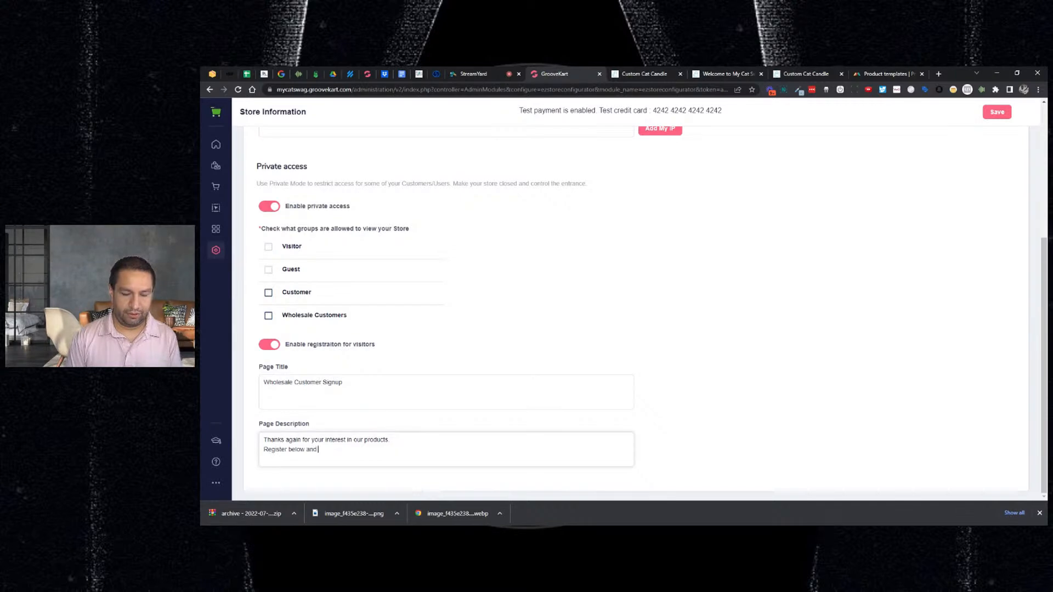
type(" we will appvo")
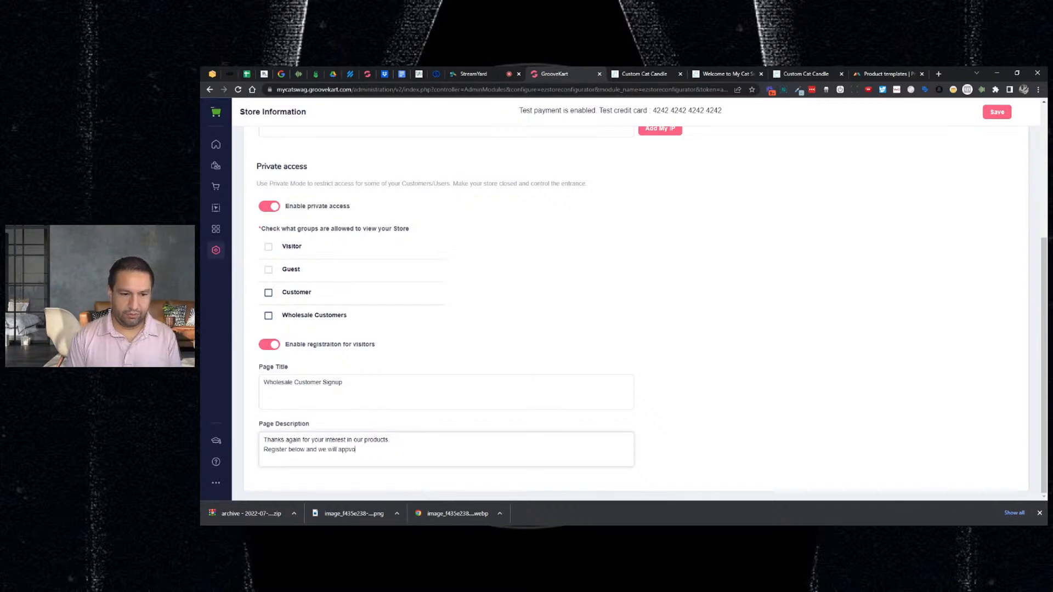
type("erove your ")
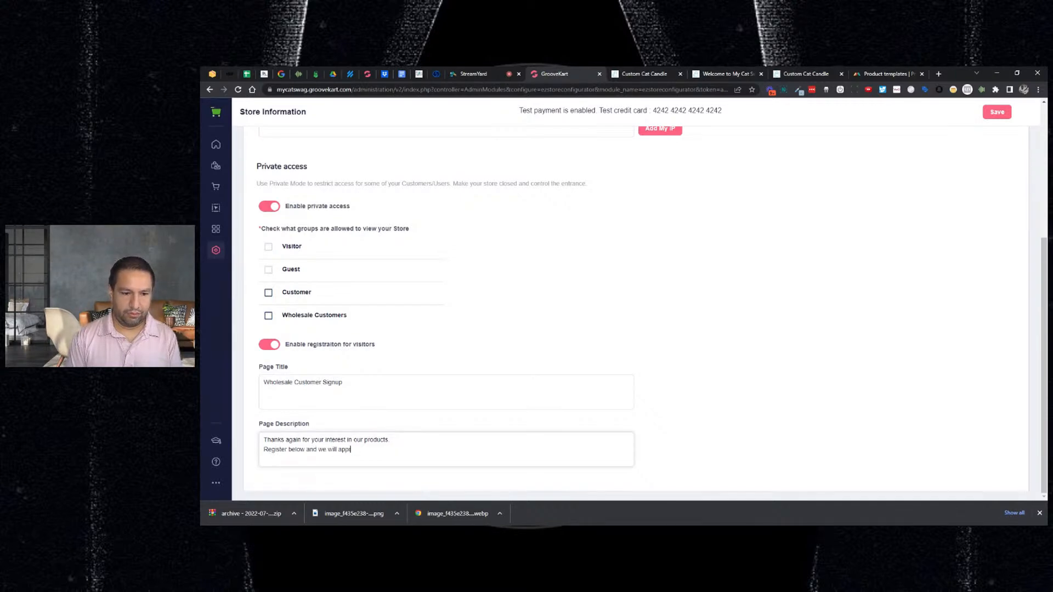
type("access withing")
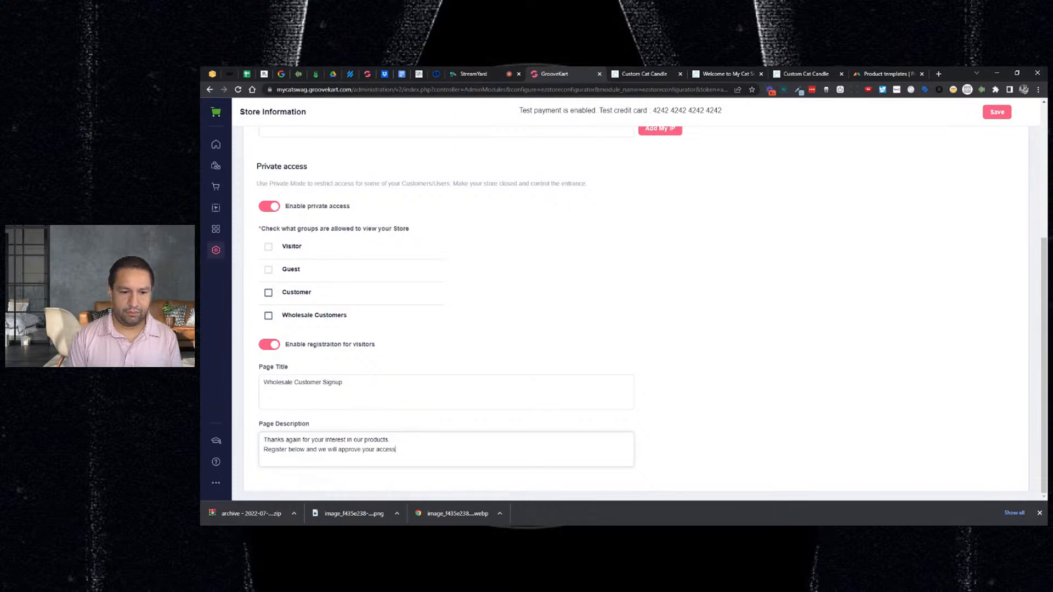
key("BackSpace")
key("BackSpace")
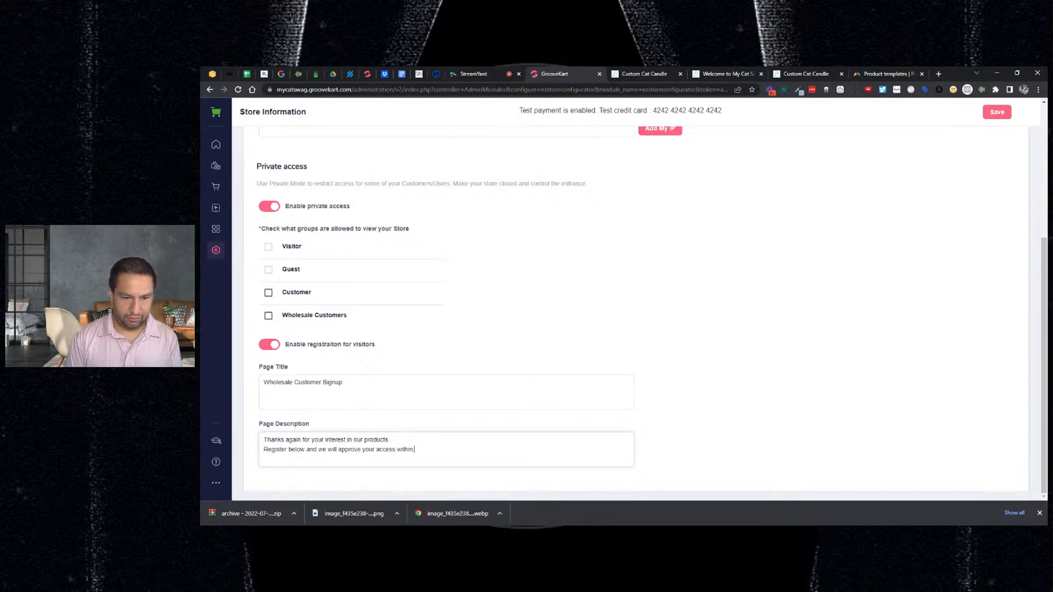
type("24hrs.")
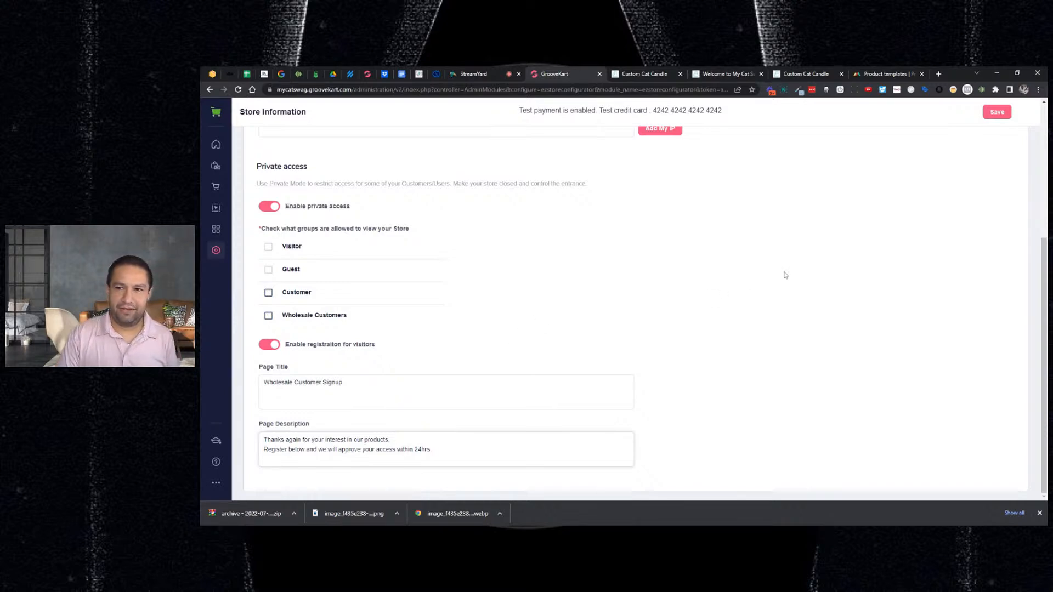
left_click(997, 112)
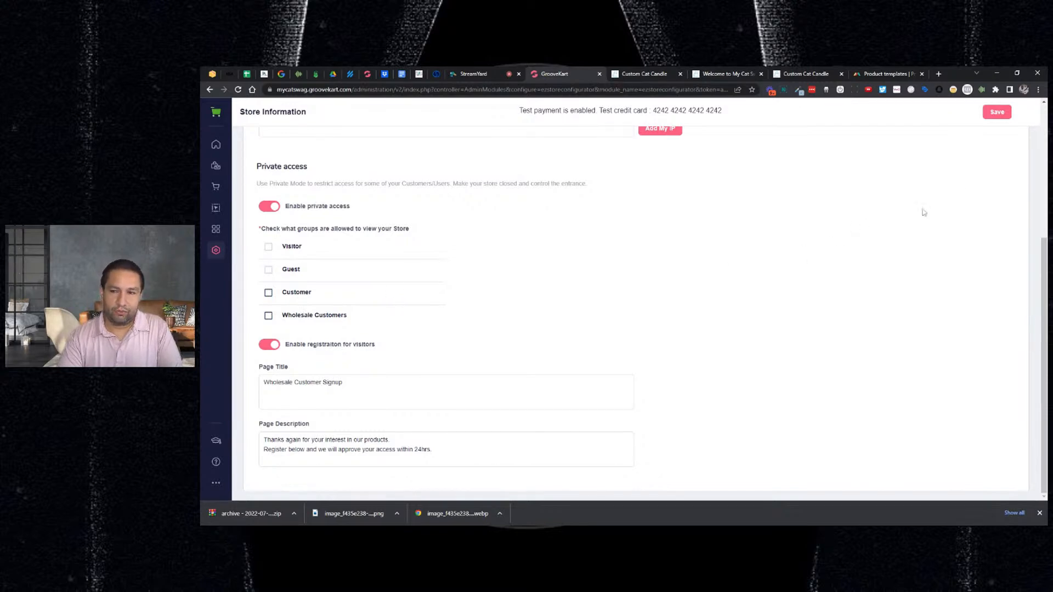
left_click(995, 114)
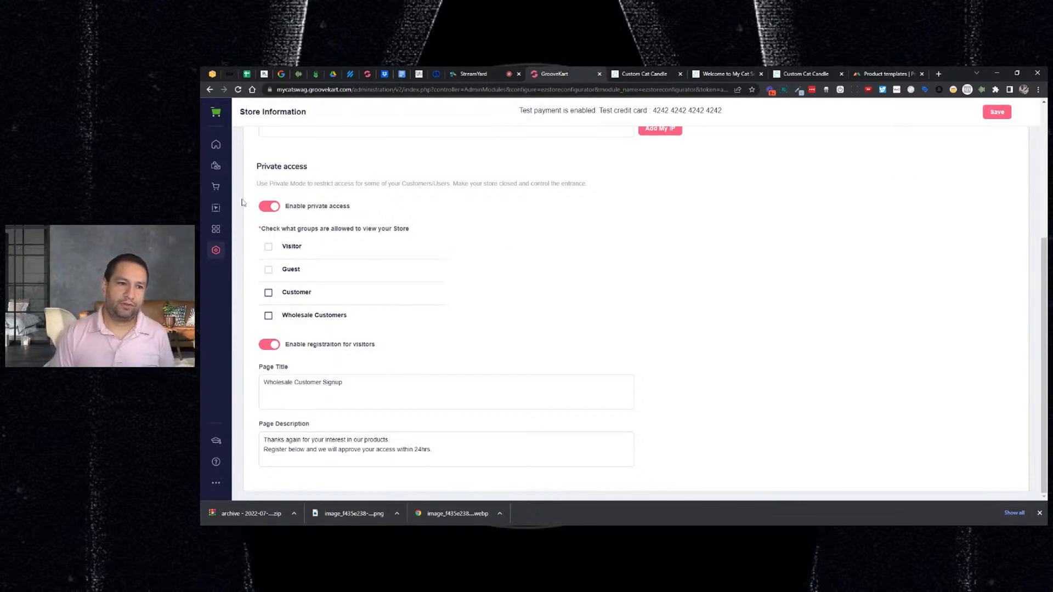
- Open the customer Groups list from Orders > Customers and start a new customer group
left_click(217, 187)
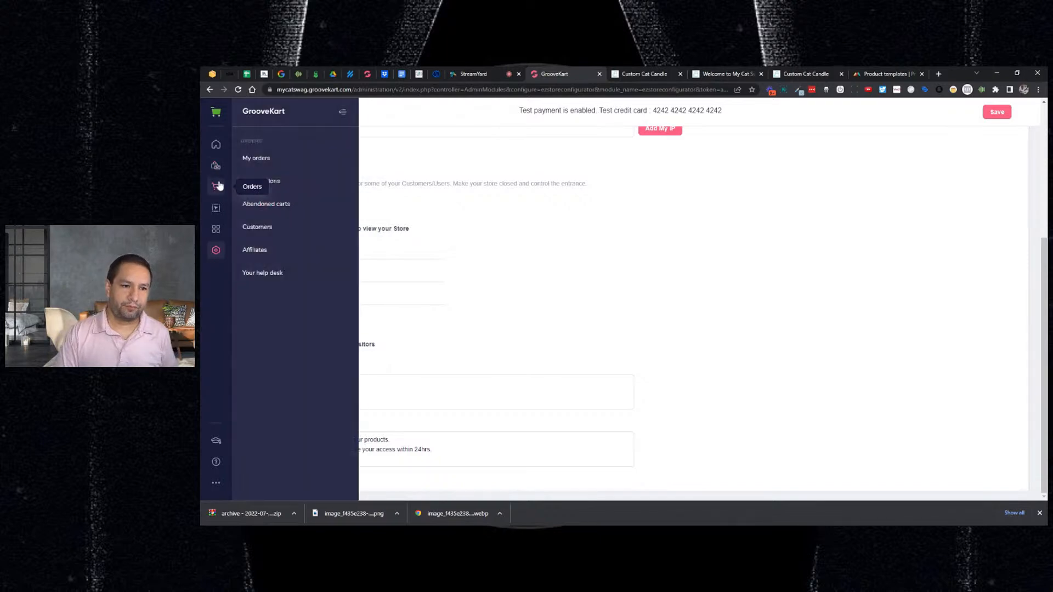
left_click(266, 227)
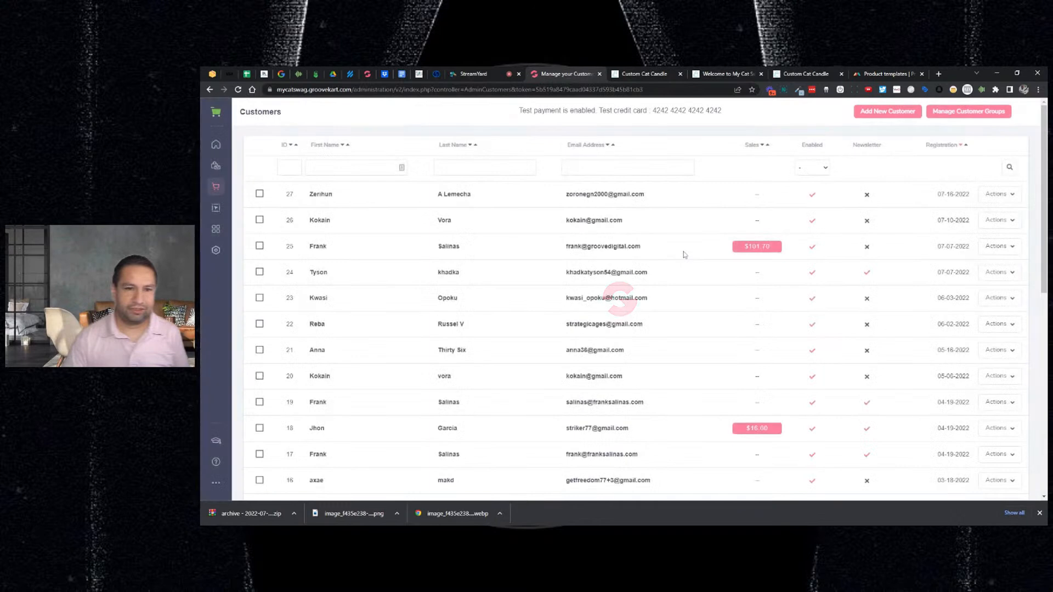
left_click(967, 113)
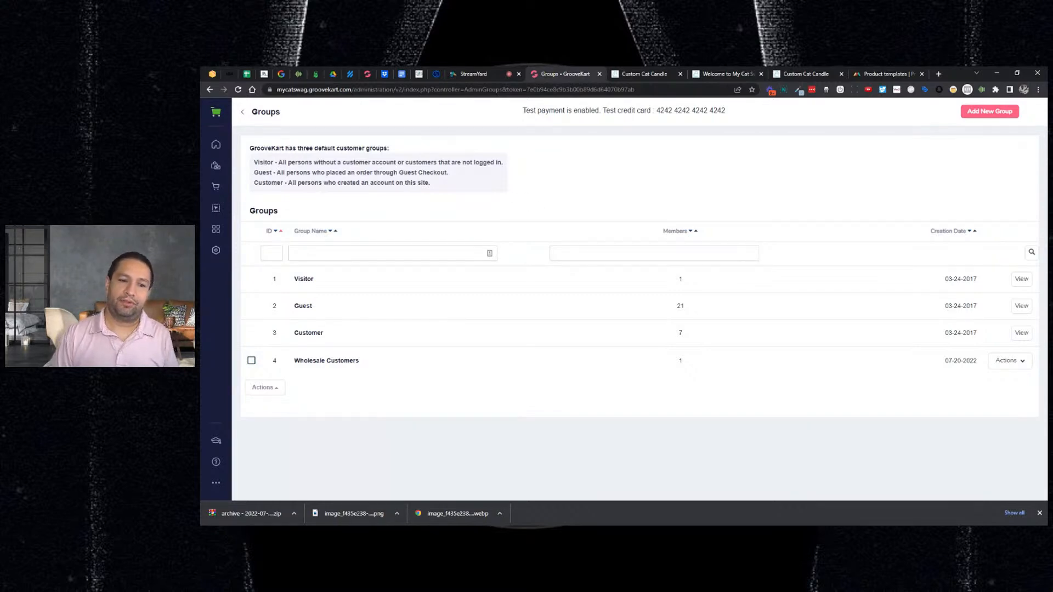
left_click(982, 118)
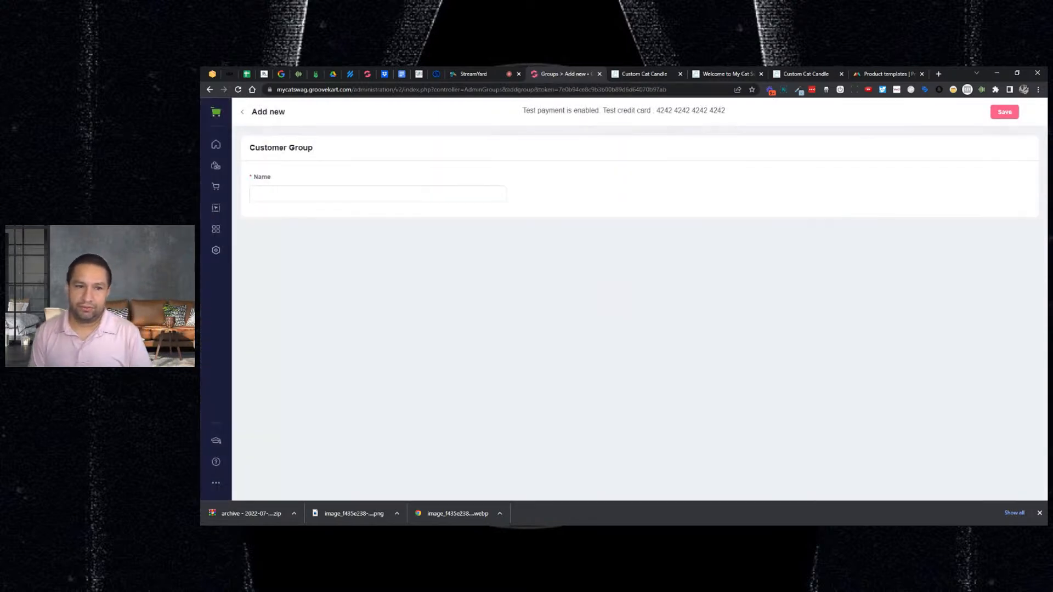
- Create and save a customer group named 'VIP Suppliers', then check its Actions options
type("VIP ")
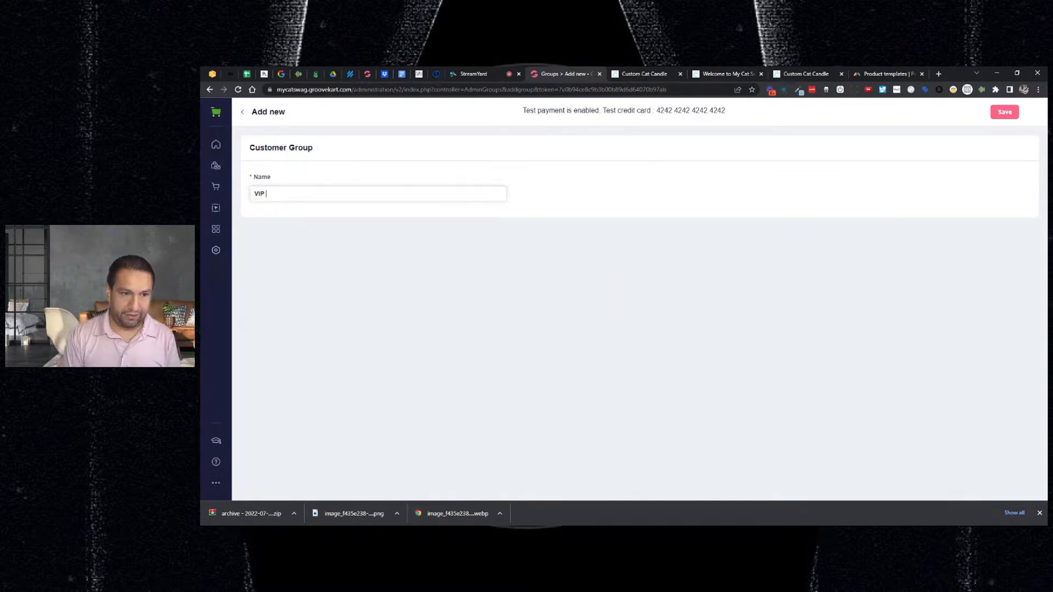
type("Suppliers")
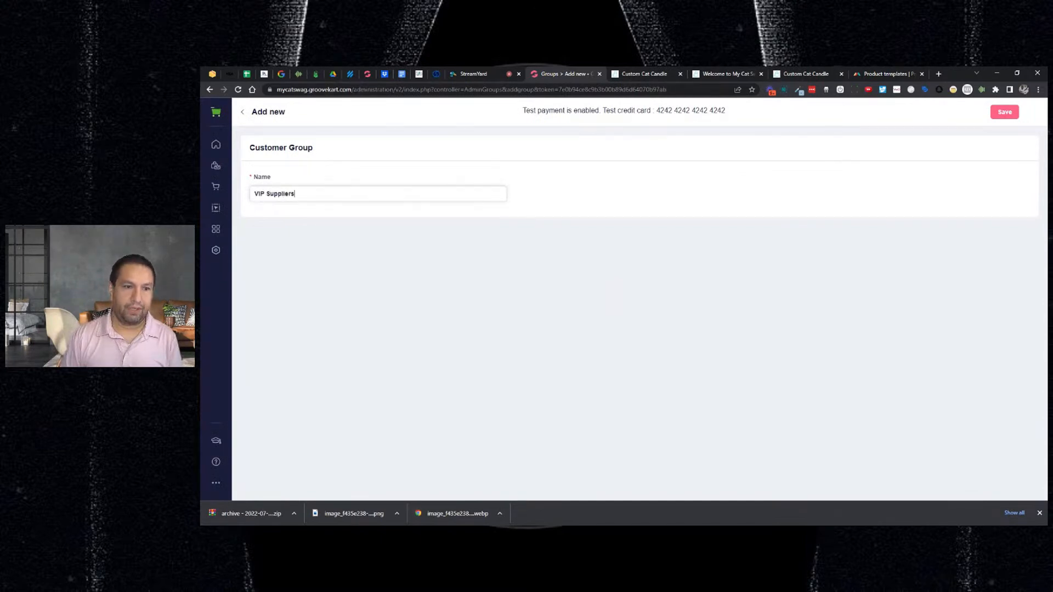
left_click(1005, 113)
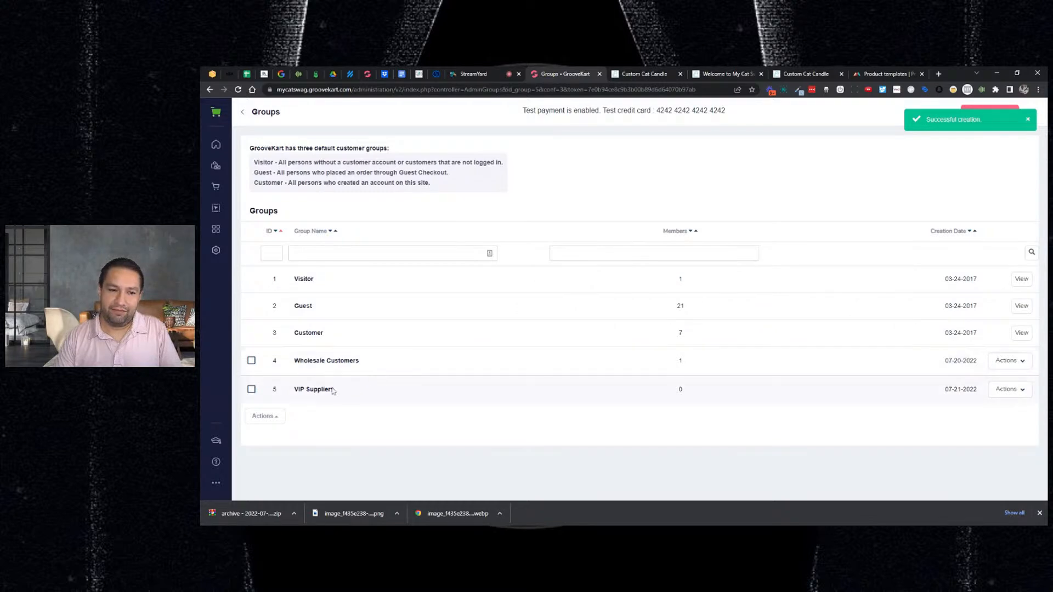
left_click(1022, 389)
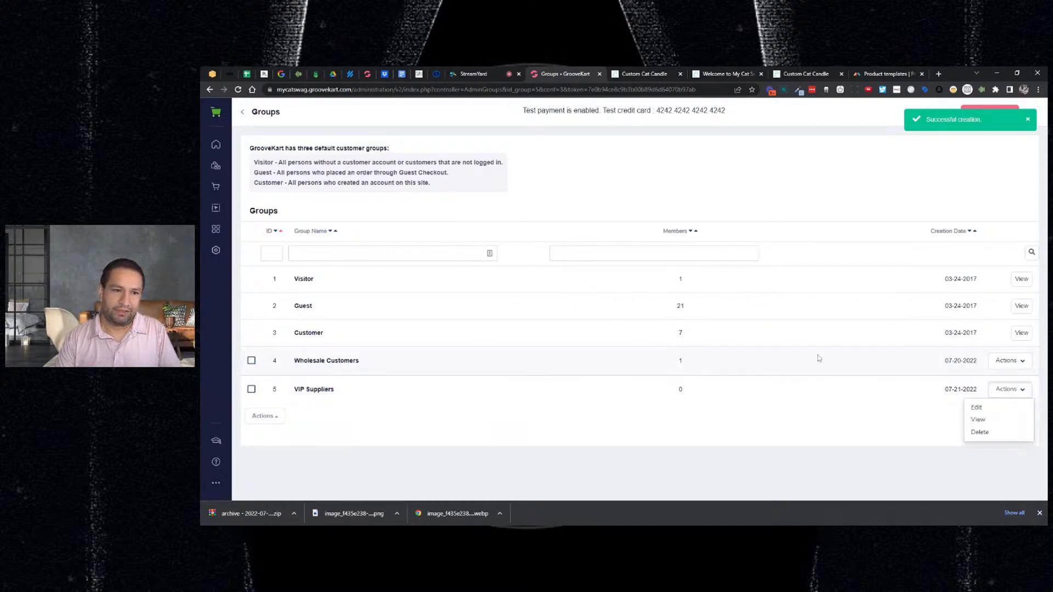
left_click(685, 204)
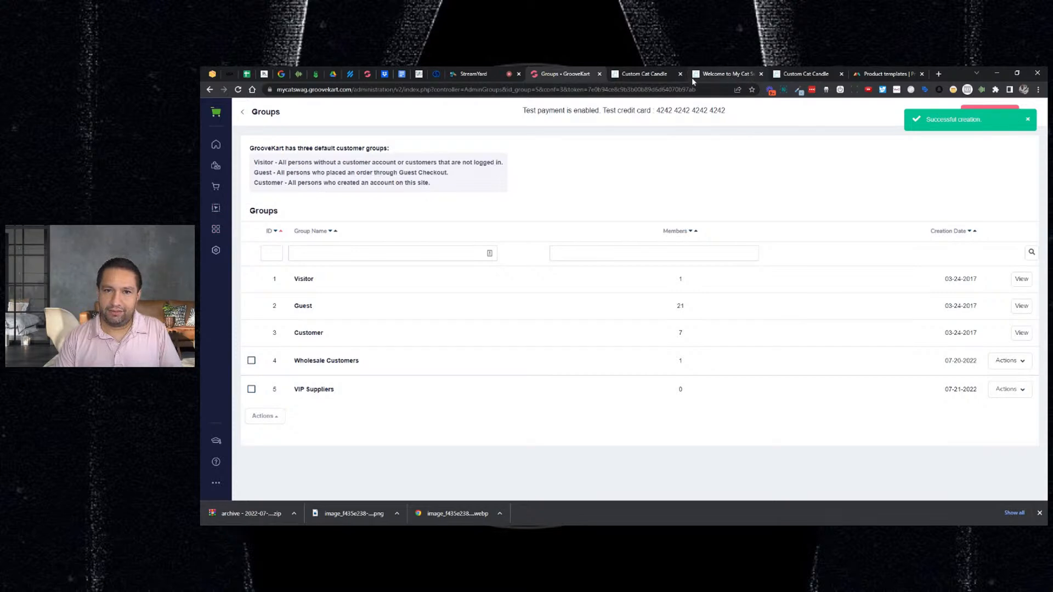
left_click(220, 253)
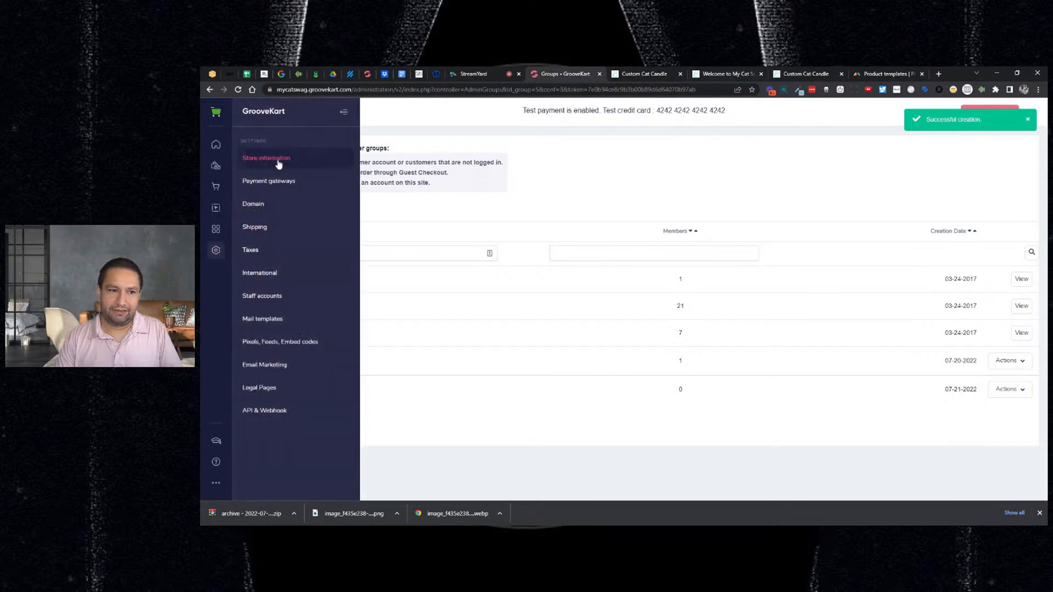
- Tick VIP Suppliers under Store Access private access and save the store settings
left_click(274, 159)
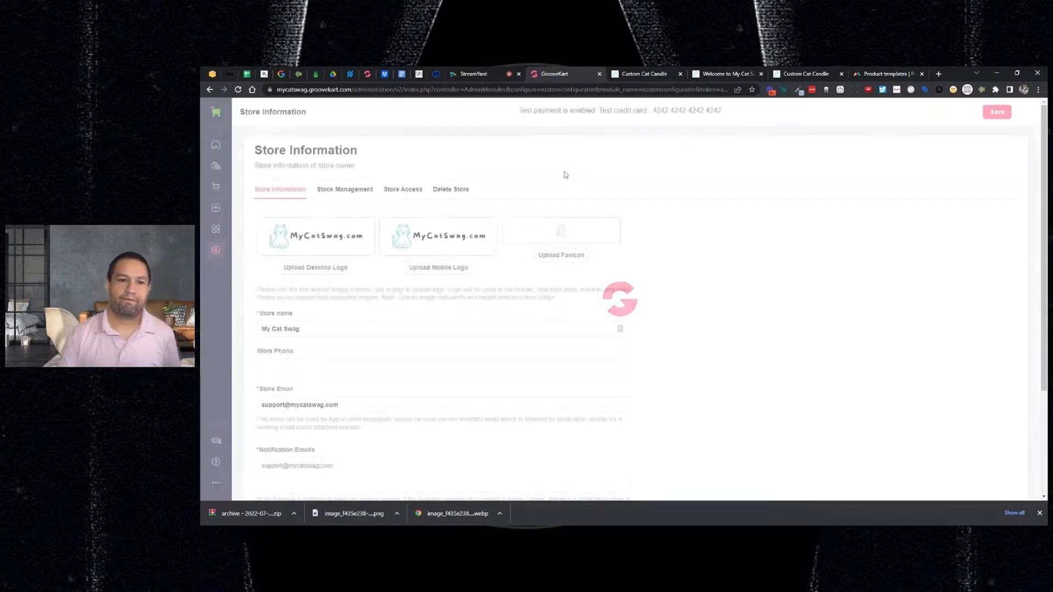
left_click(403, 189)
scroll(497, 255, "down", 1)
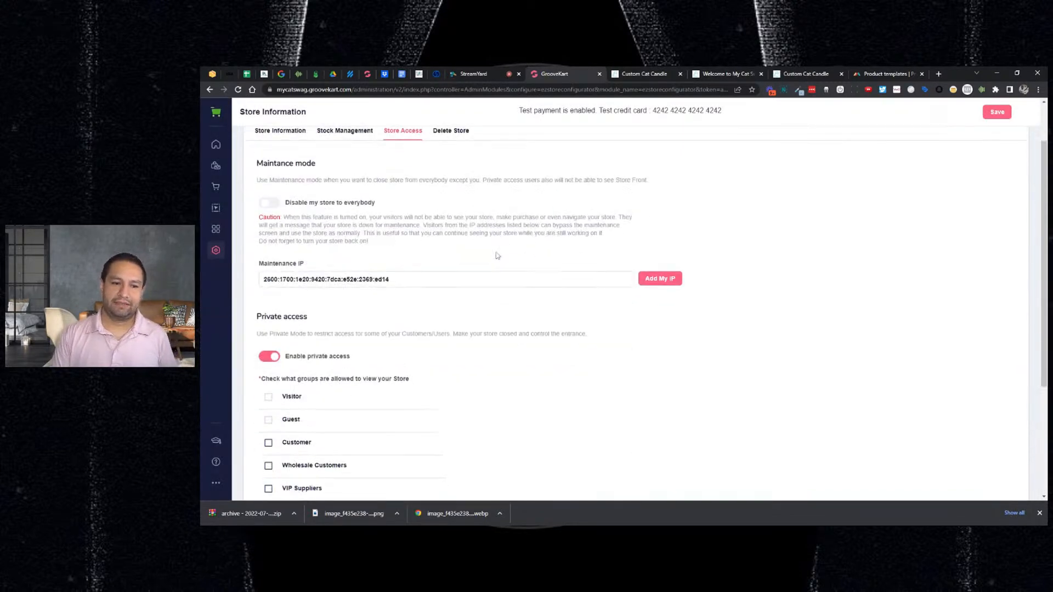
scroll(497, 255, "down", 3)
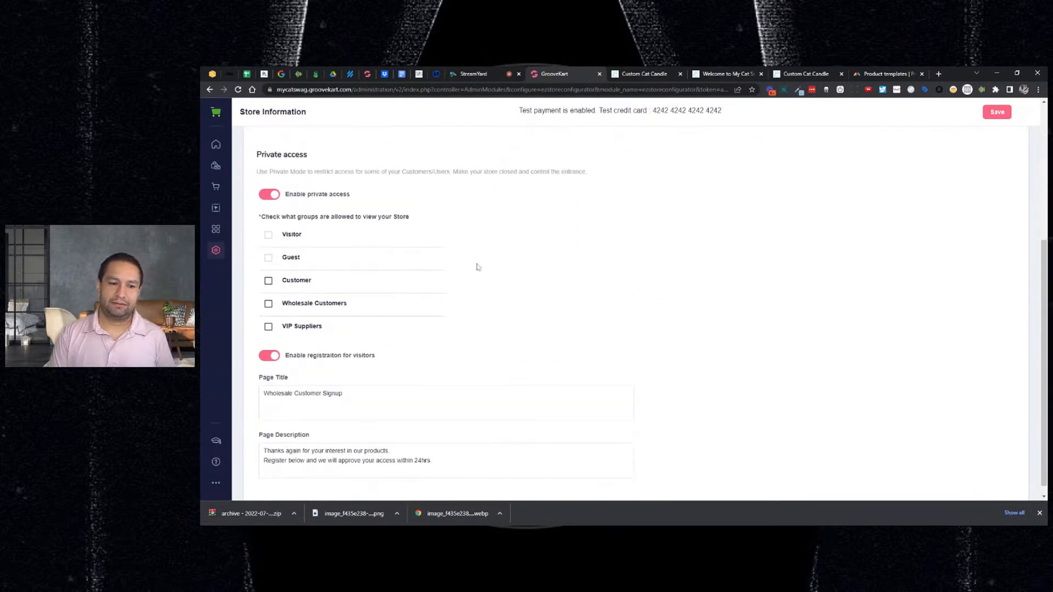
left_click(268, 328)
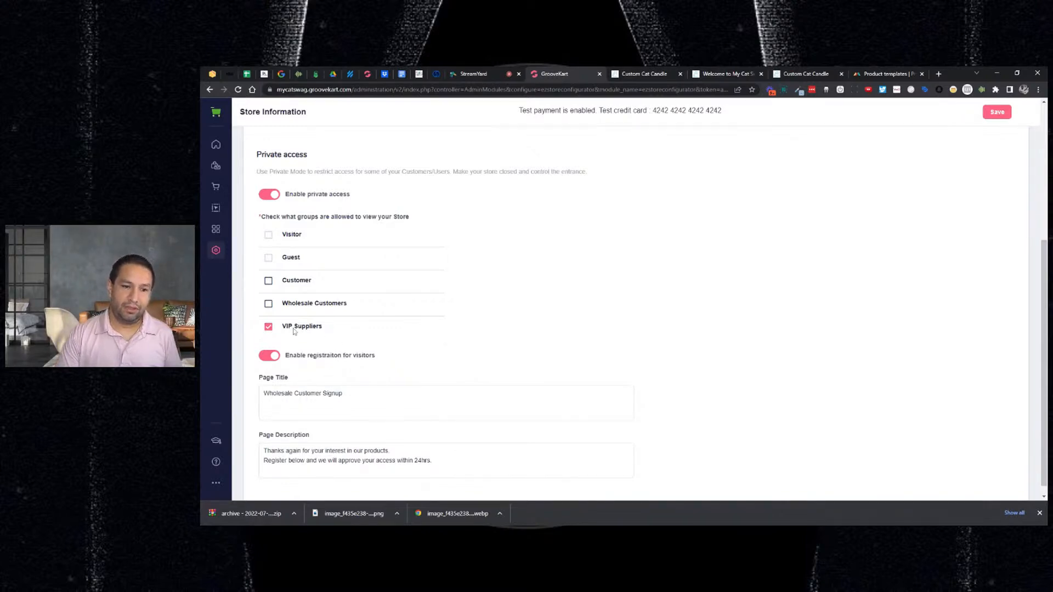
scroll(329, 346, "up", 1)
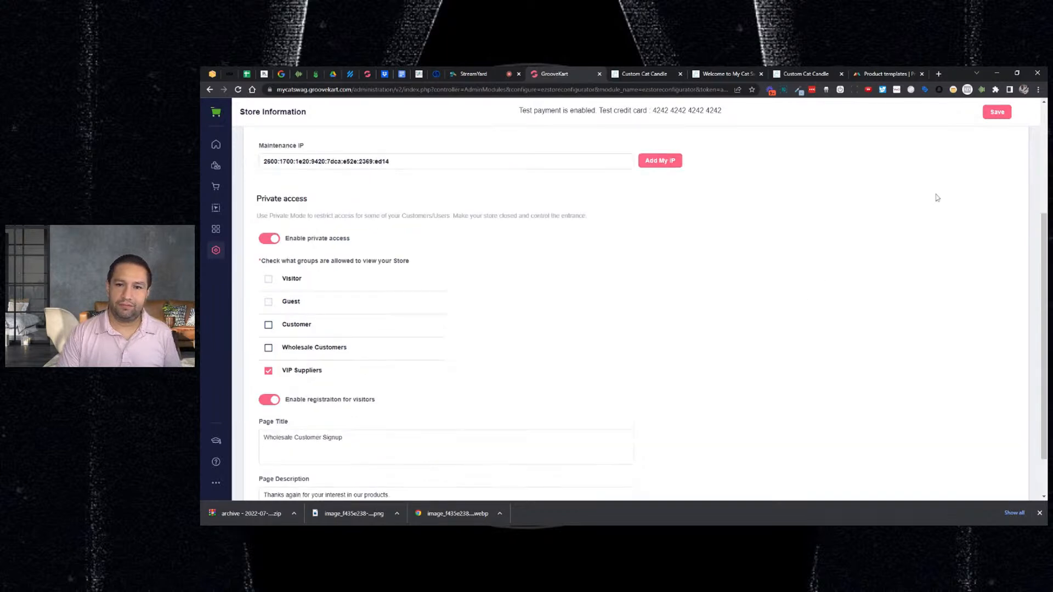
left_click(1003, 113)
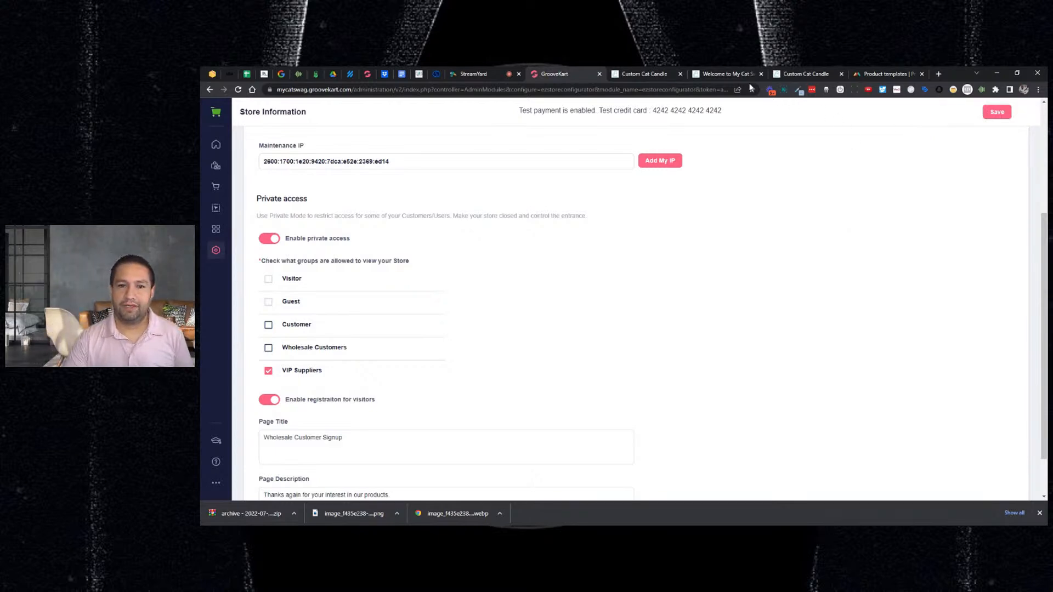
scroll(484, 292, "down", 1)
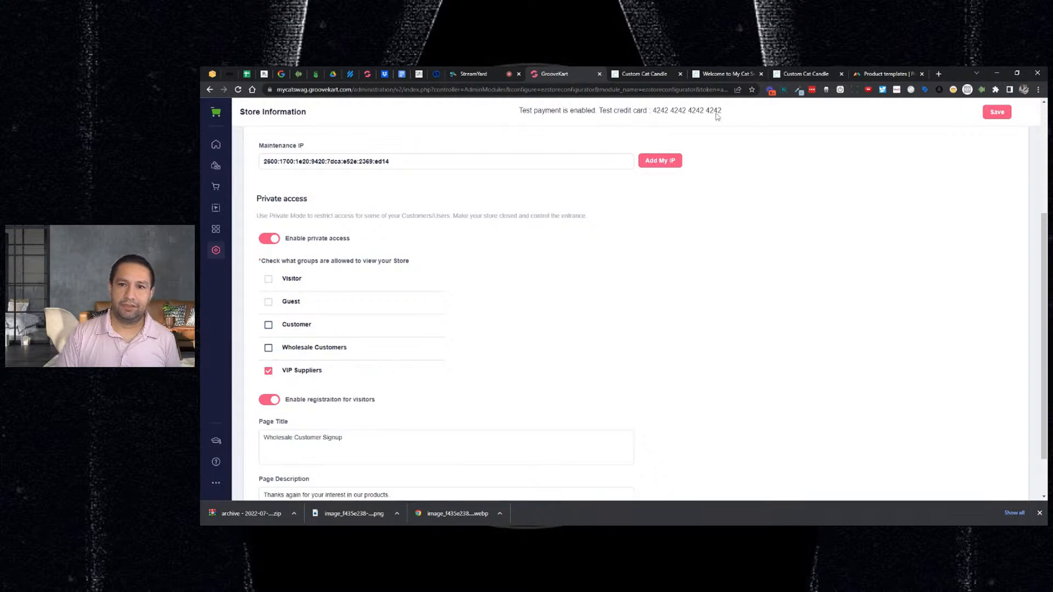
left_click(663, 73)
- Fill the storefront sign-in form with the customer's email and re-entered password
left_click(417, 149)
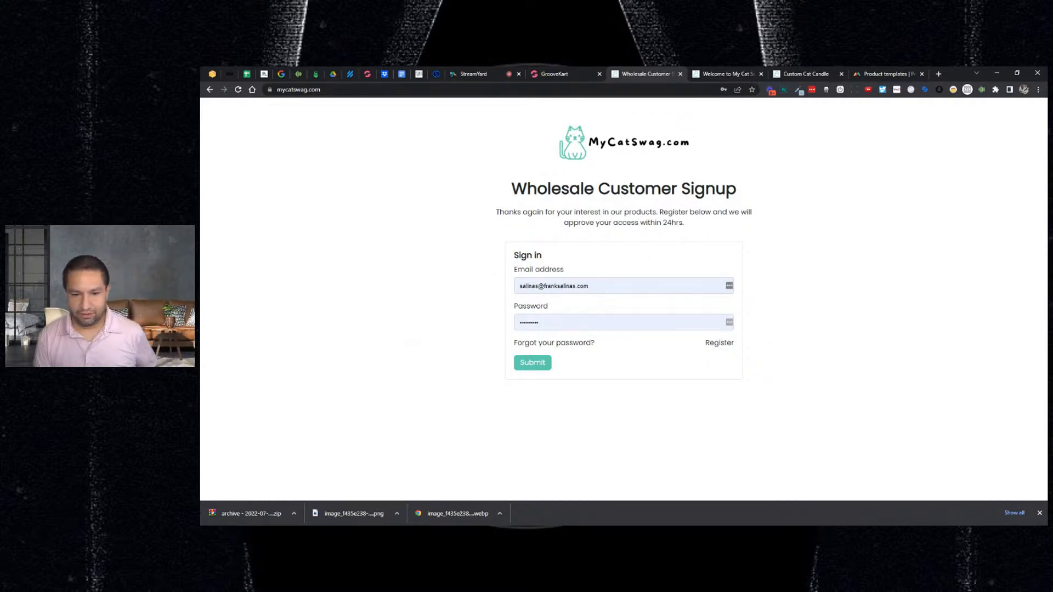
left_click_drag(603, 286, 510, 280)
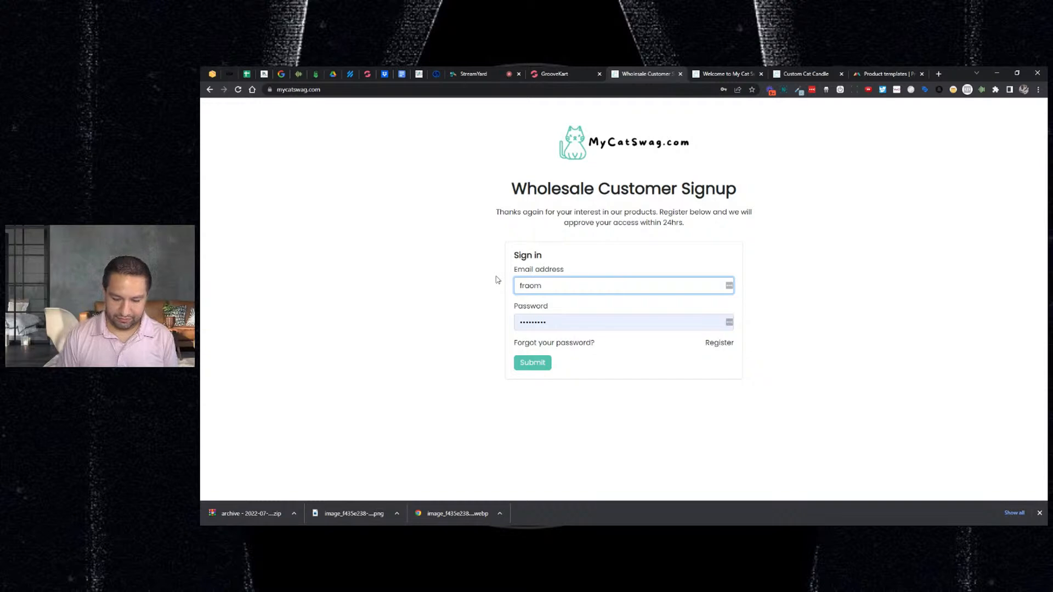
key("Delete")
key("Delete")
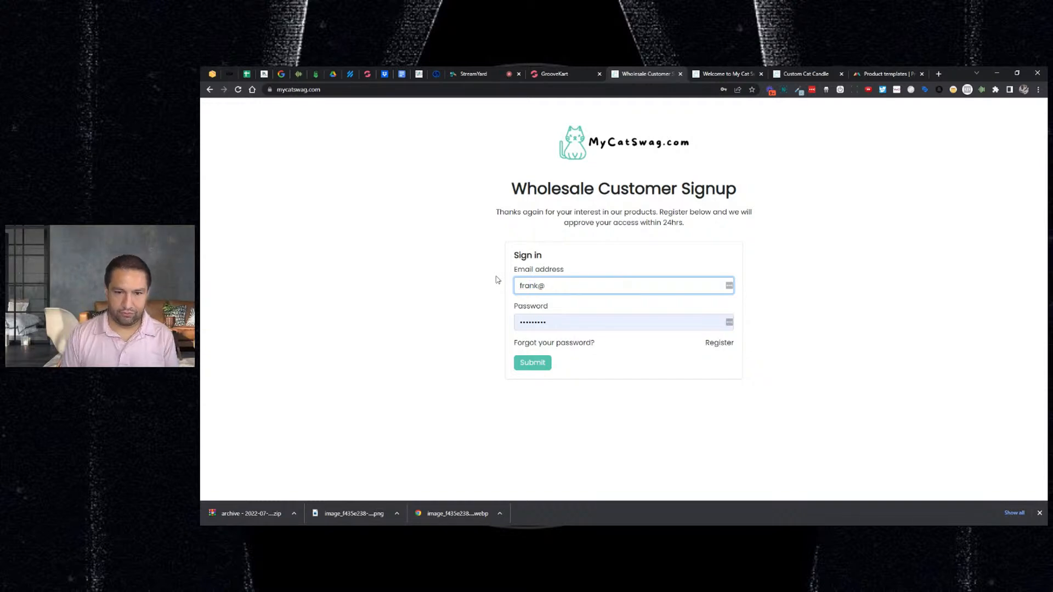
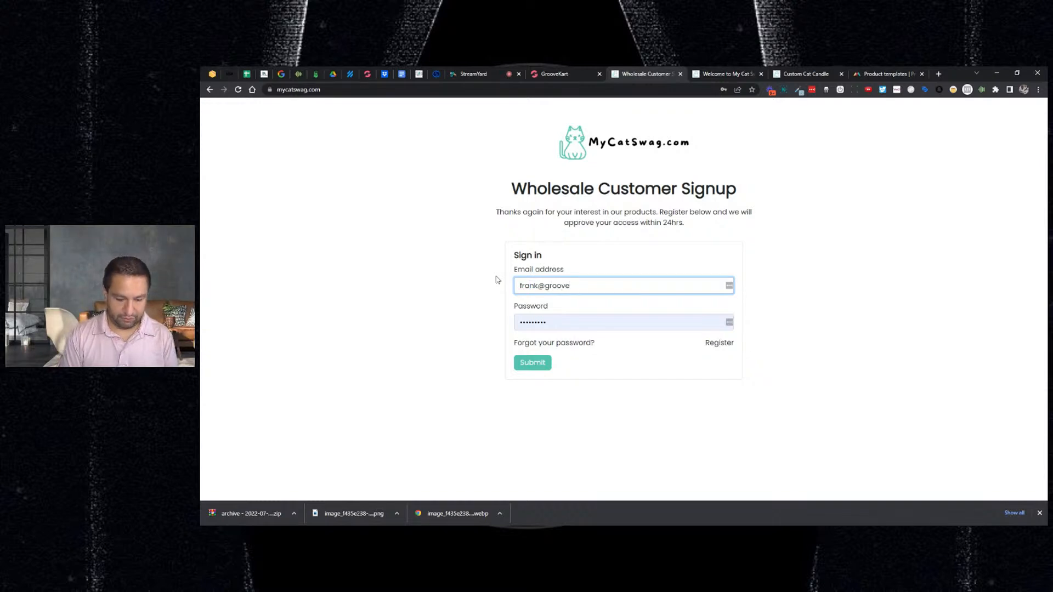
key("Tab")
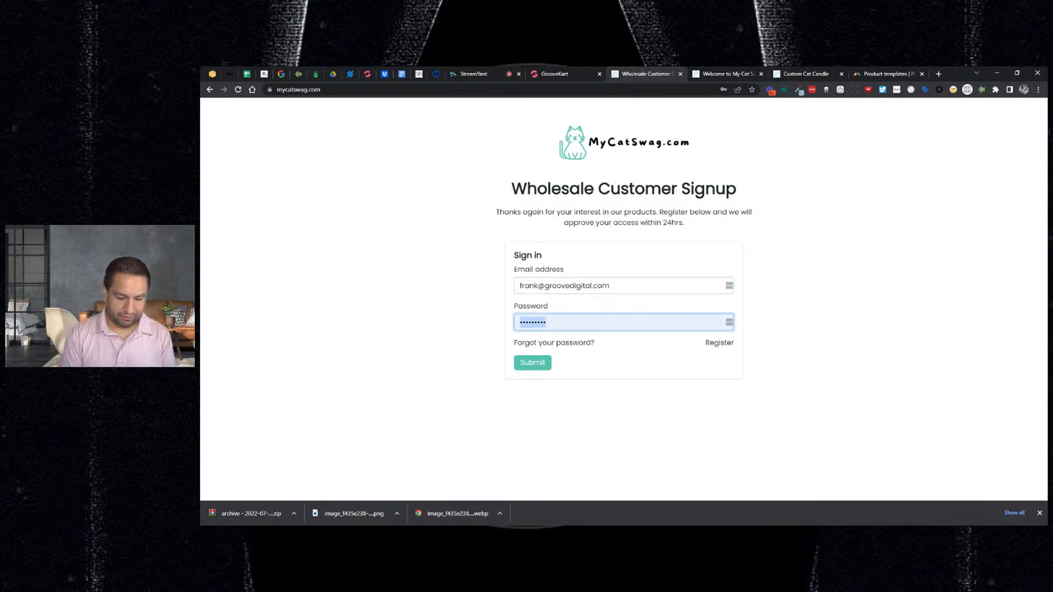
type("••••")
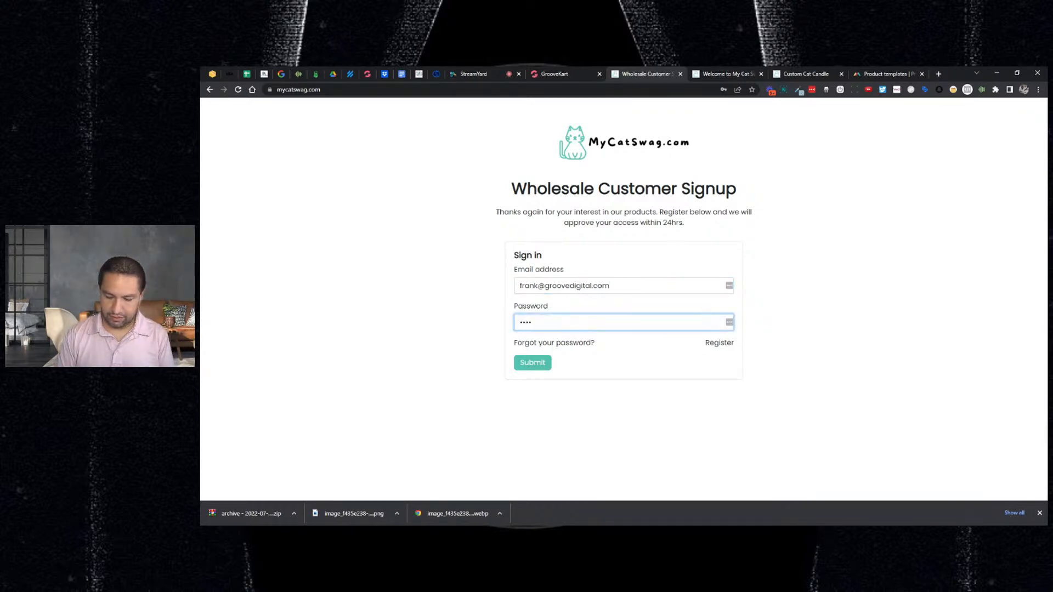
key("ctrl+a")
type("•••")
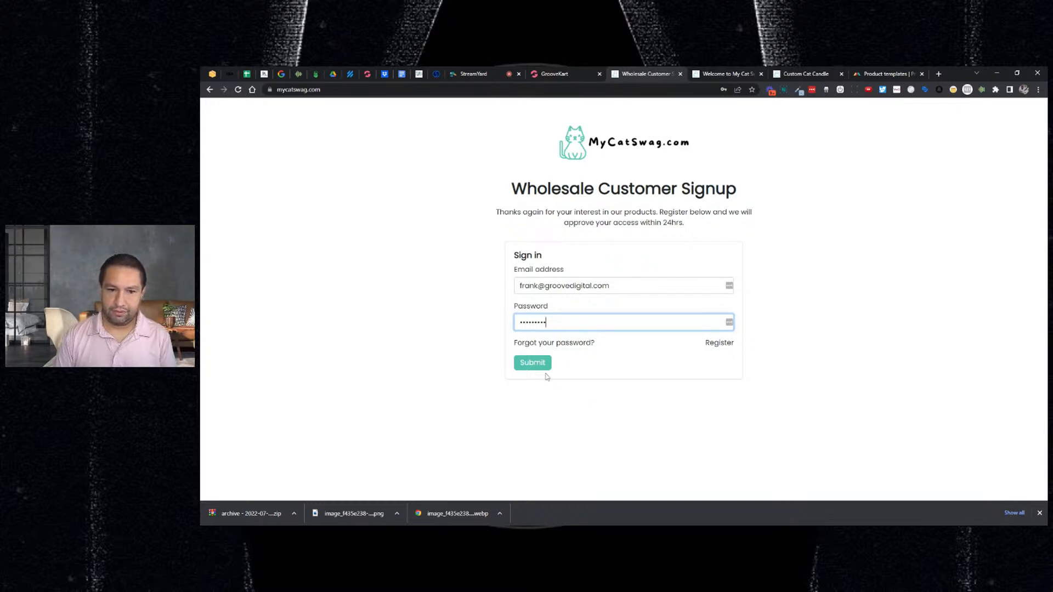
- Try creating an account with the already-registered email, then go back after the refusal
left_click(722, 344)
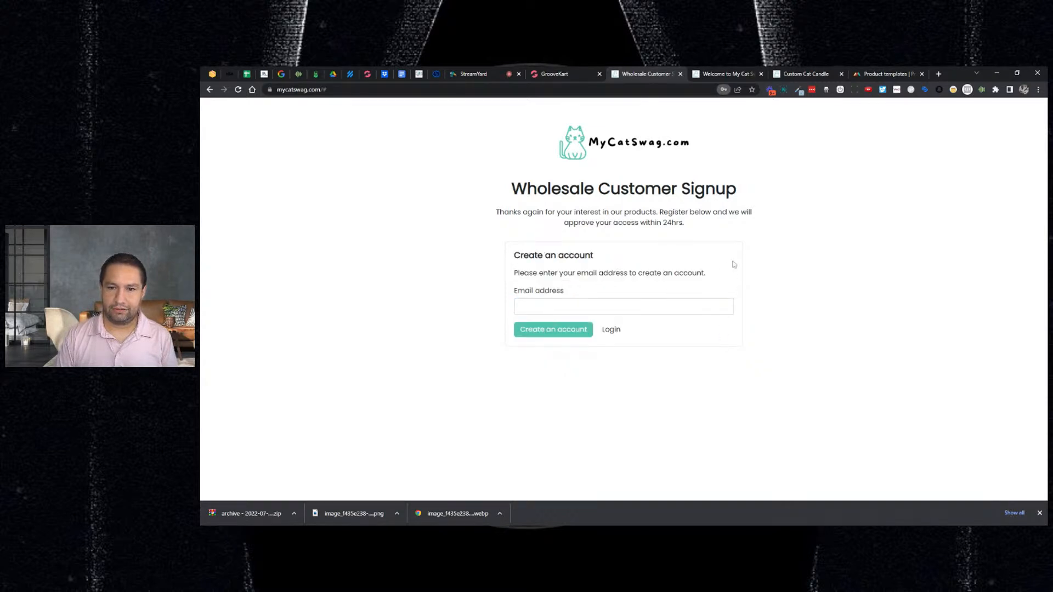
left_click(623, 306)
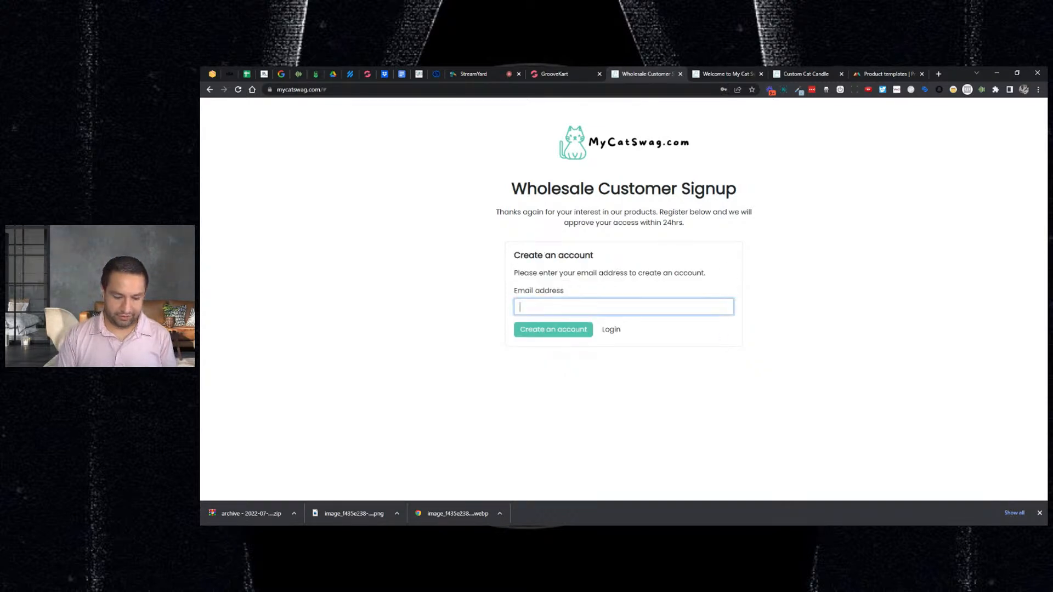
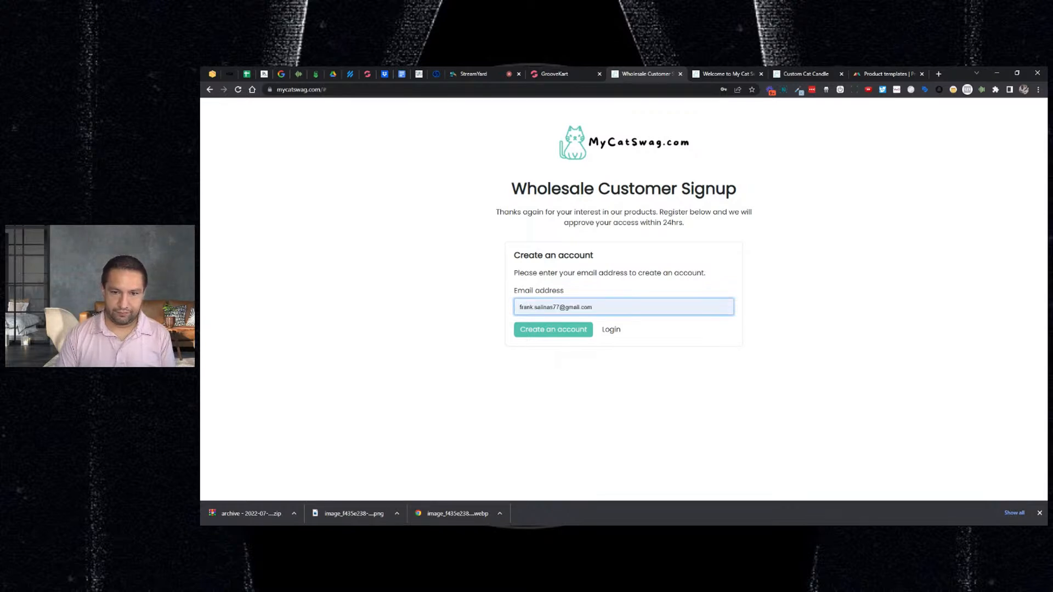
left_click(572, 331)
left_click(562, 332)
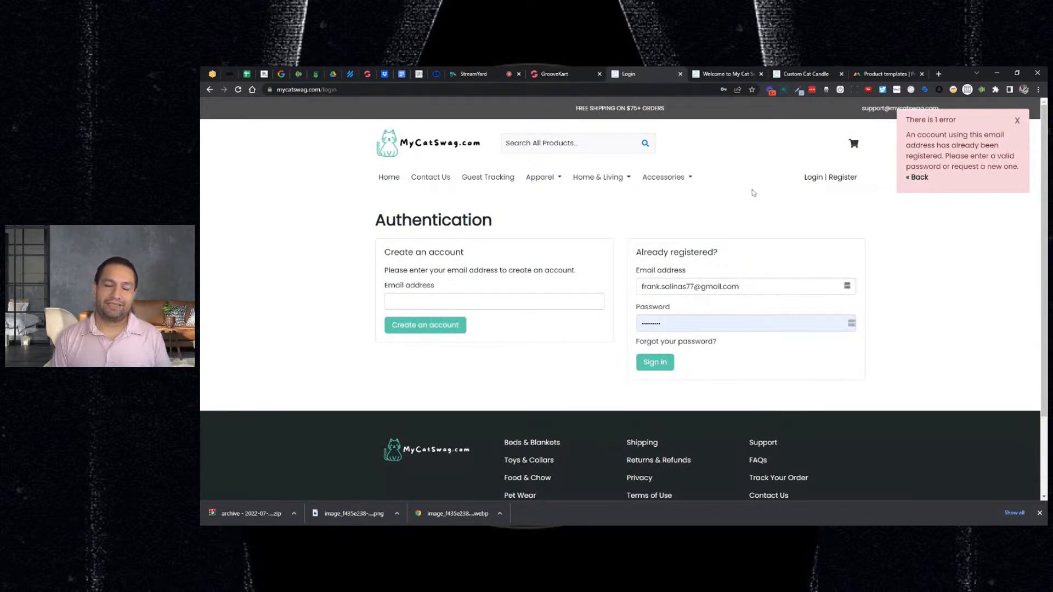
left_click(916, 177)
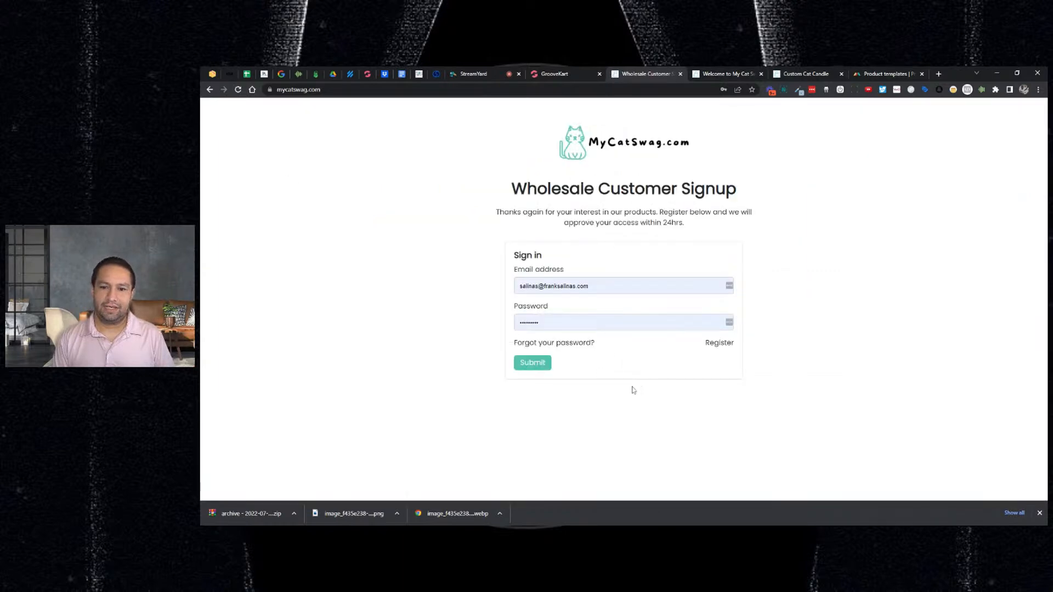
left_click(709, 344)
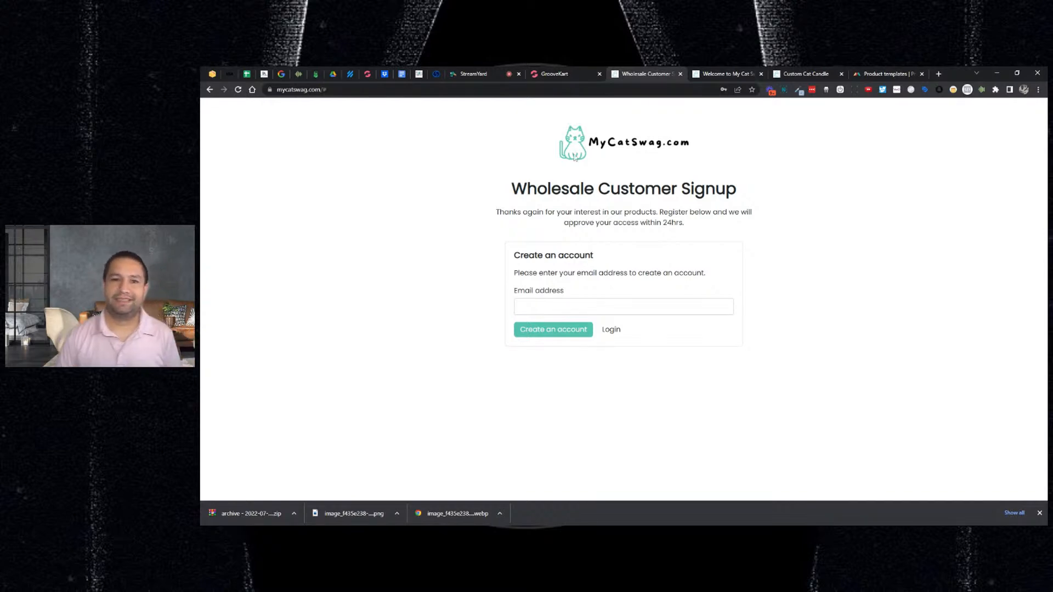
left_click(553, 74)
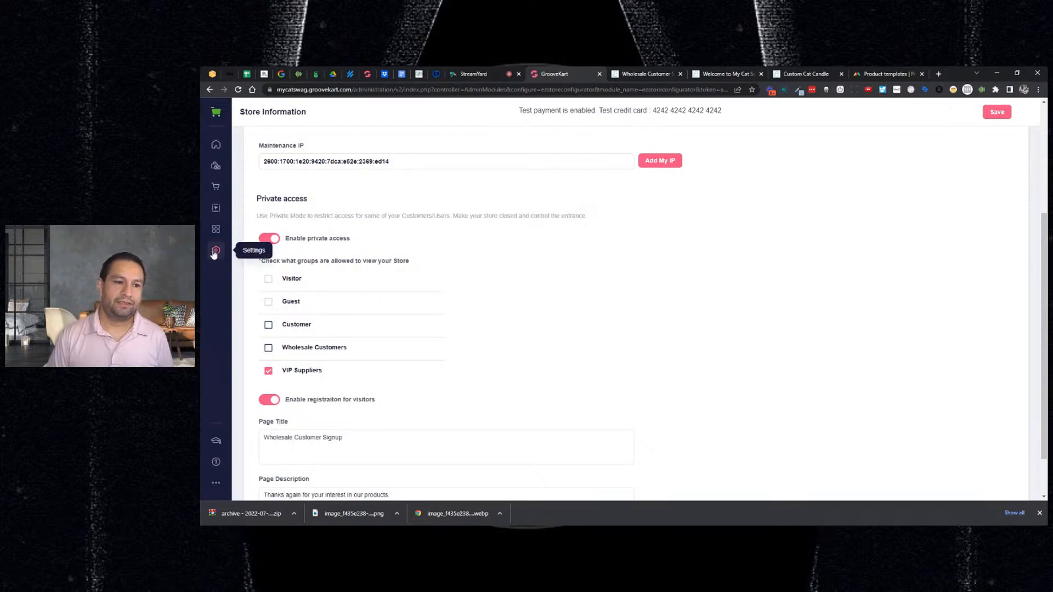
- Edit the customer to add VIP Suppliers, remove Wholesale Customers, and save
left_click(216, 189)
left_click(274, 228)
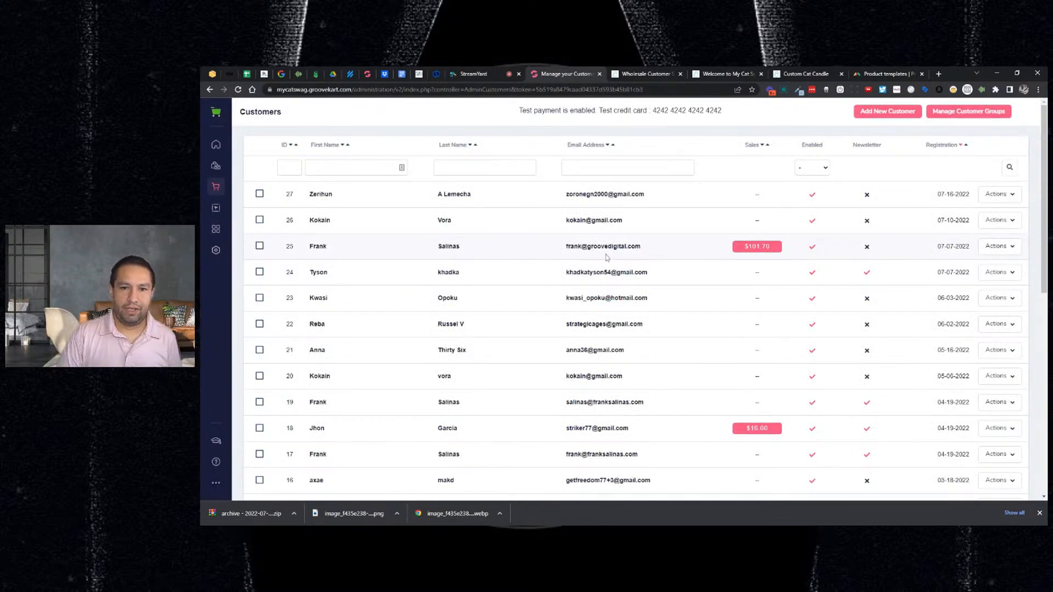
scroll(607, 267, "down", 1)
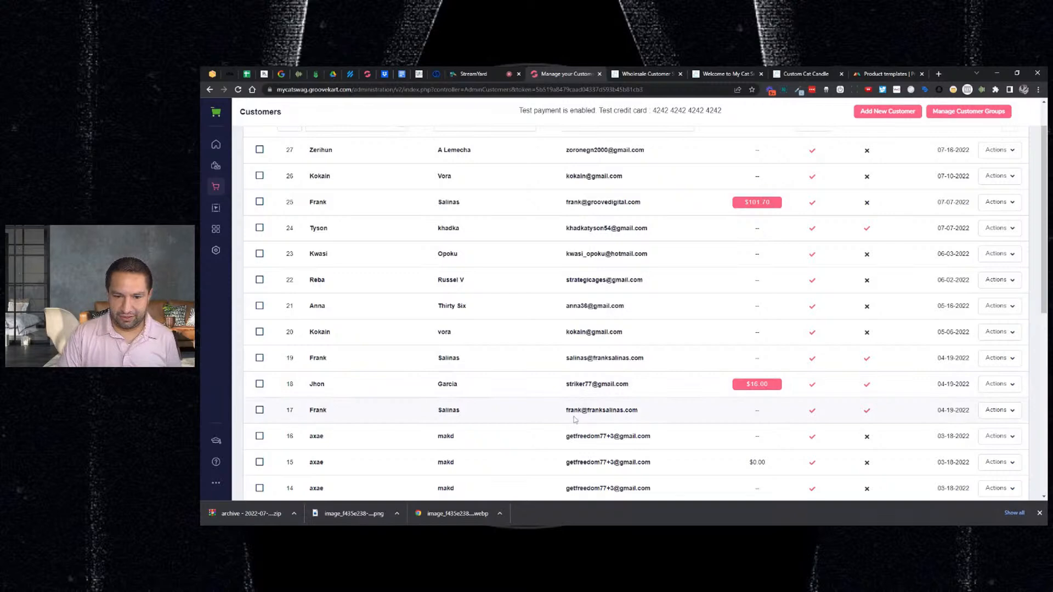
scroll(577, 445, "up", 1)
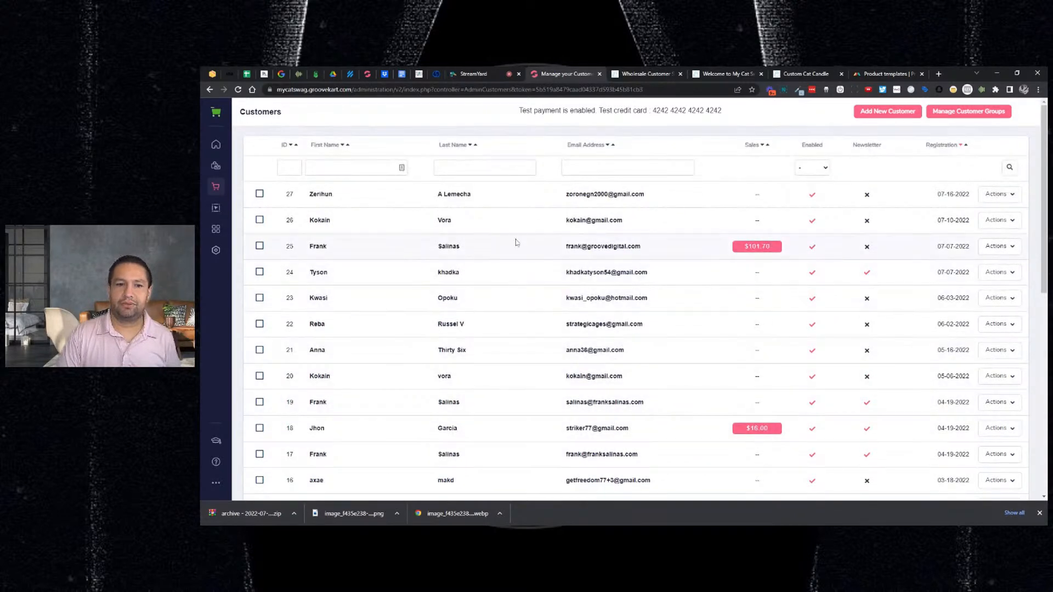
left_click(987, 248)
left_click(966, 265)
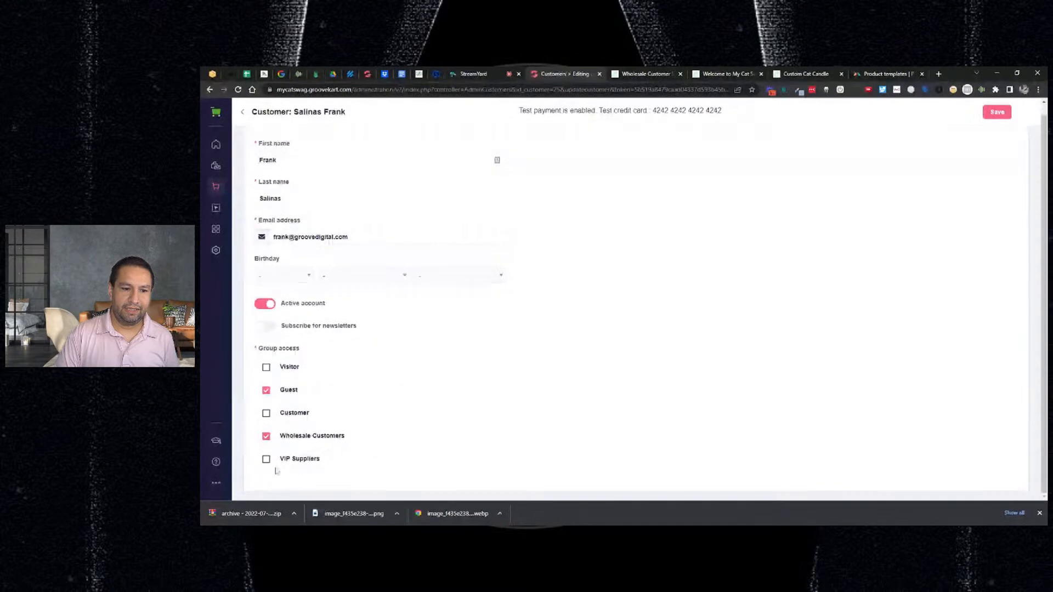
left_click(267, 459)
left_click(267, 437)
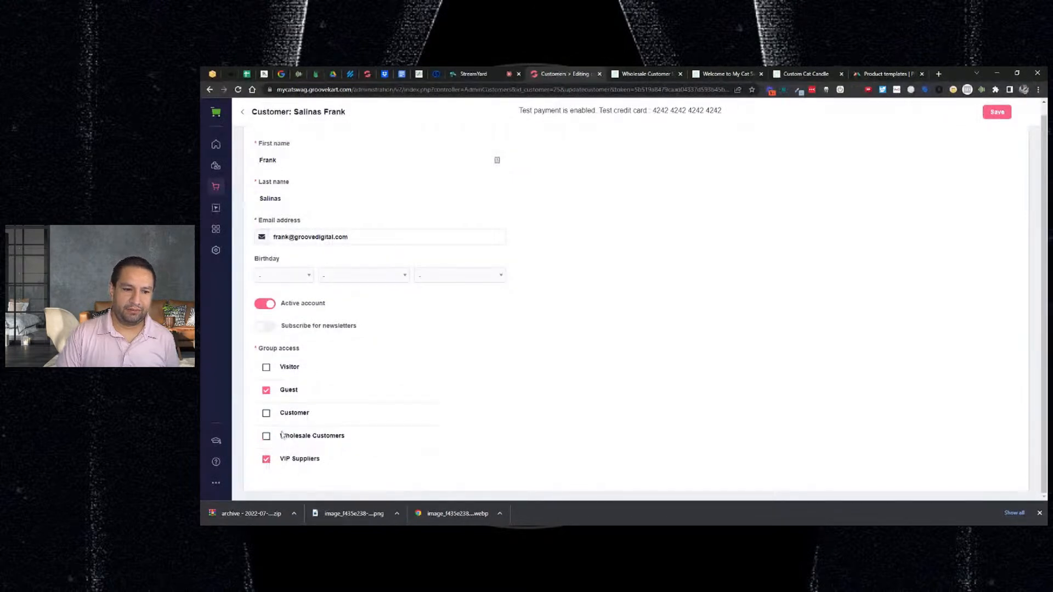
left_click(997, 112)
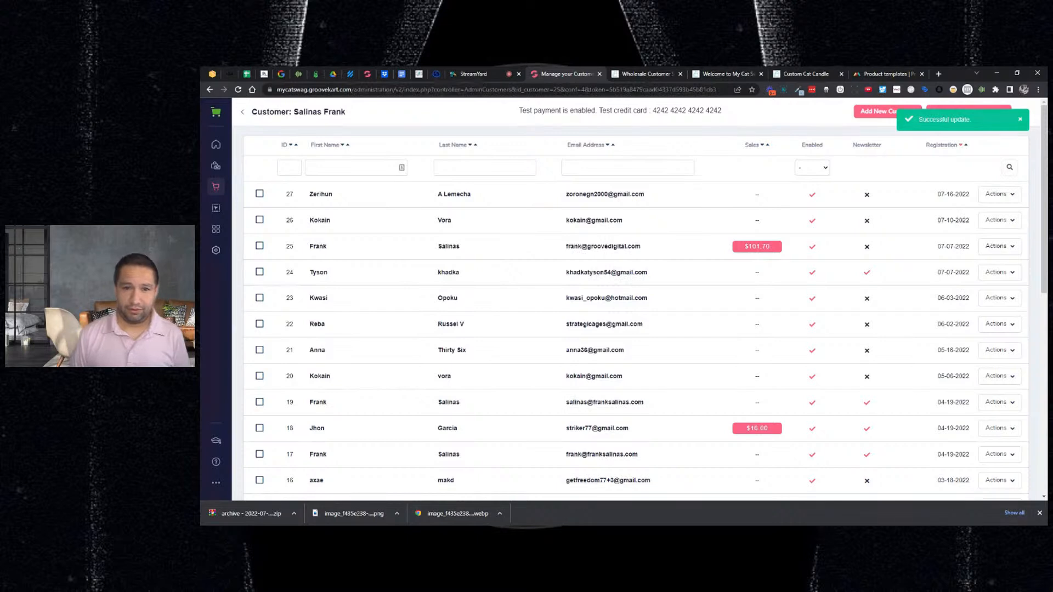
left_click(648, 73)
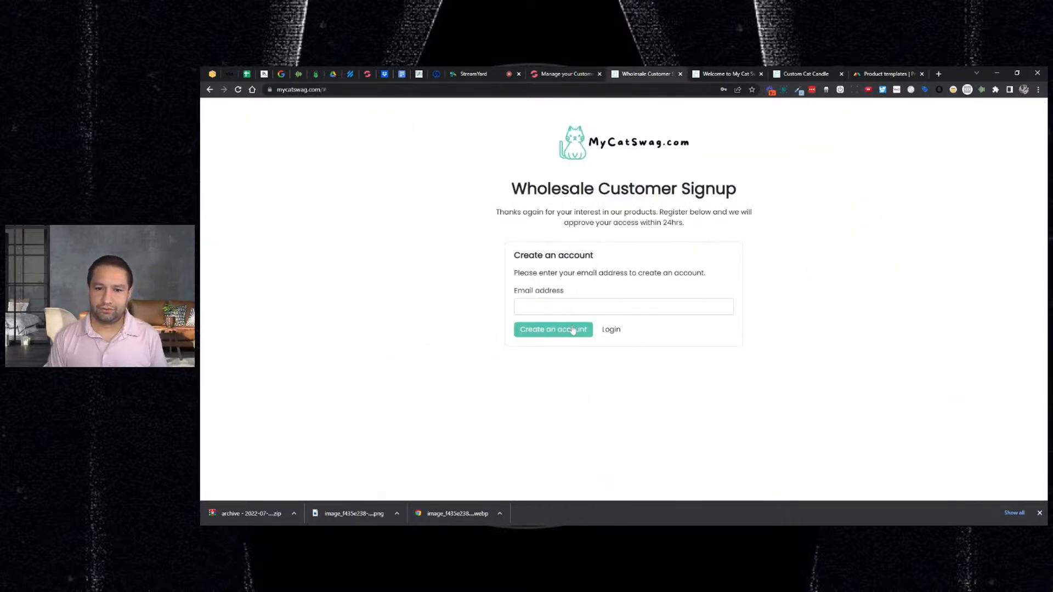
- Request a storefront password reset for the customer's email address
left_click(609, 330)
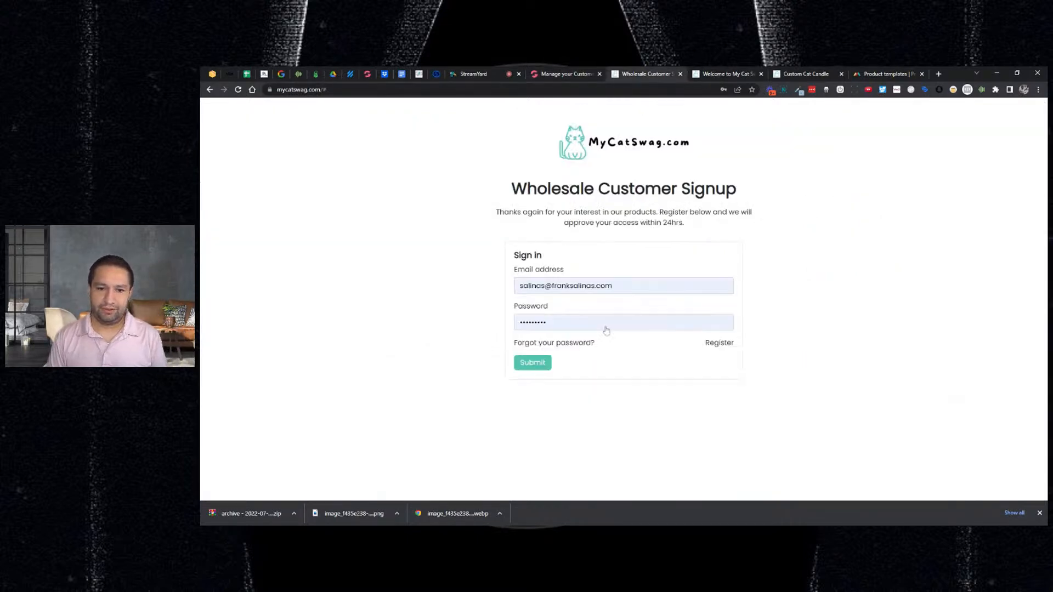
left_click(561, 344)
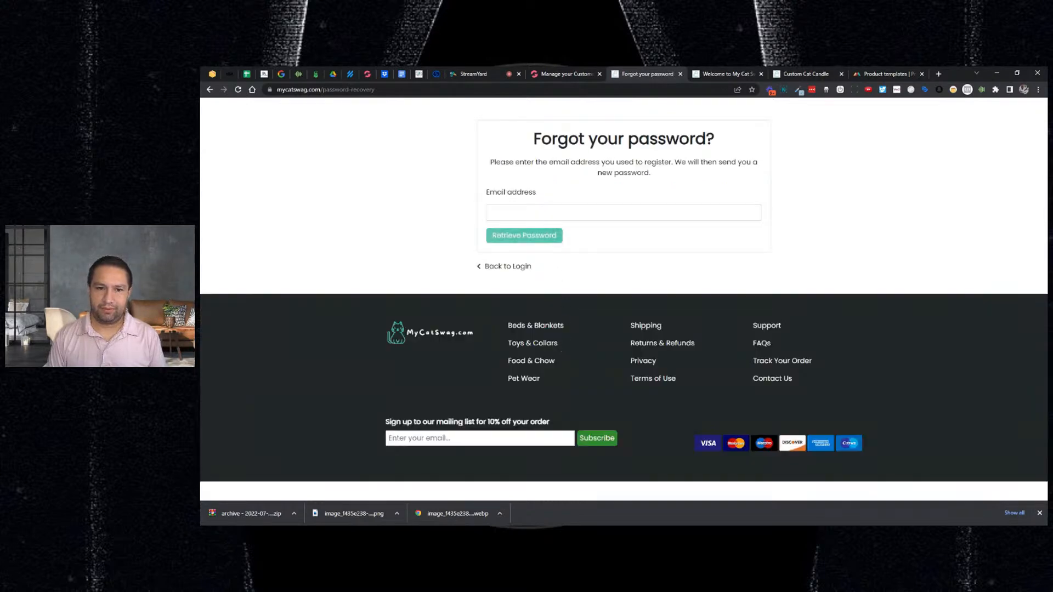
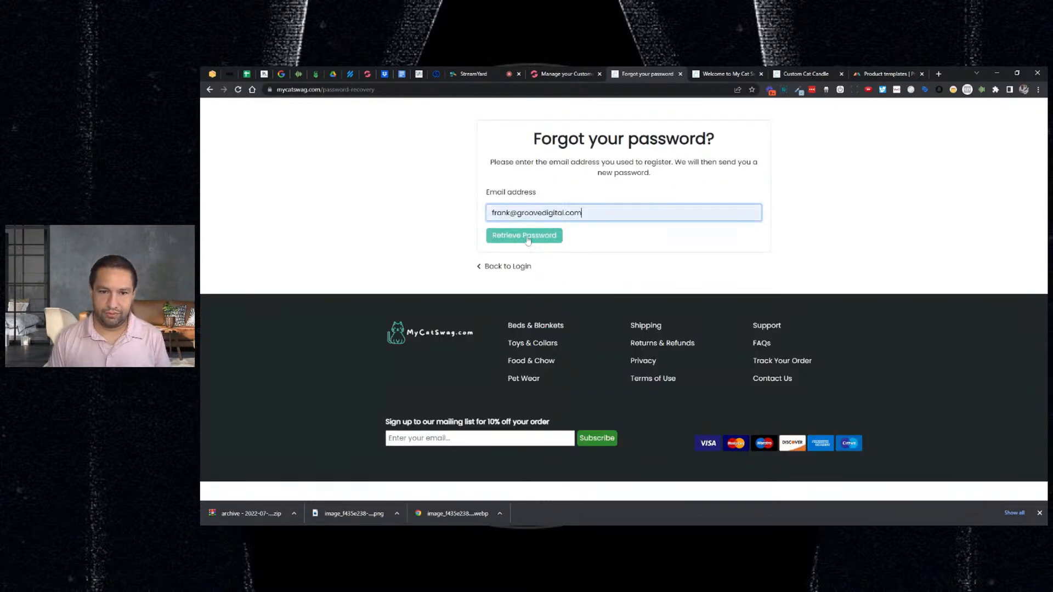
left_click(528, 240)
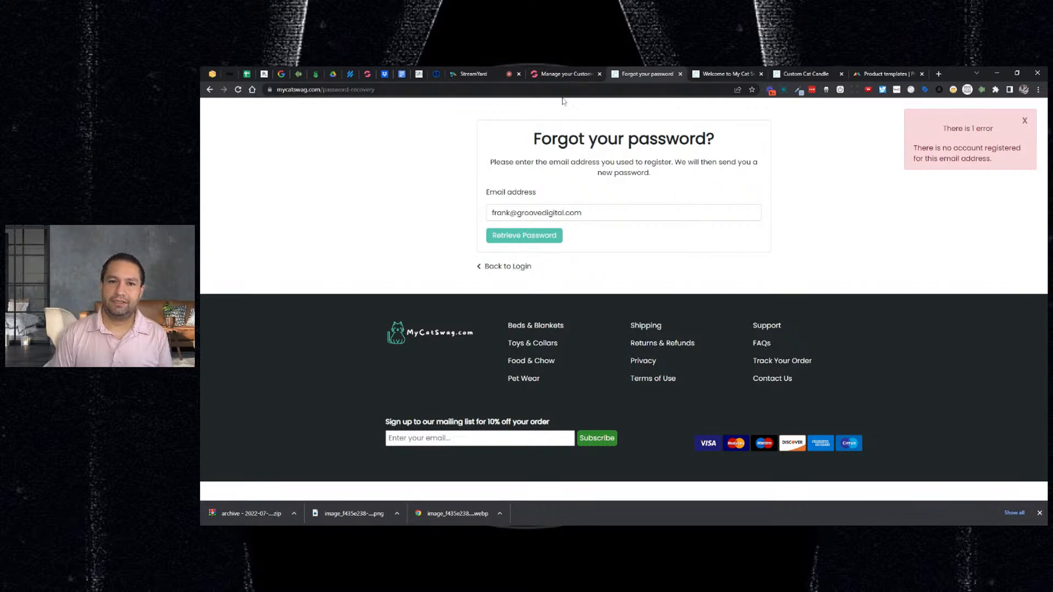
- Check the customer's email in the admin edit page, then dismiss the error and return to login
left_click(570, 74)
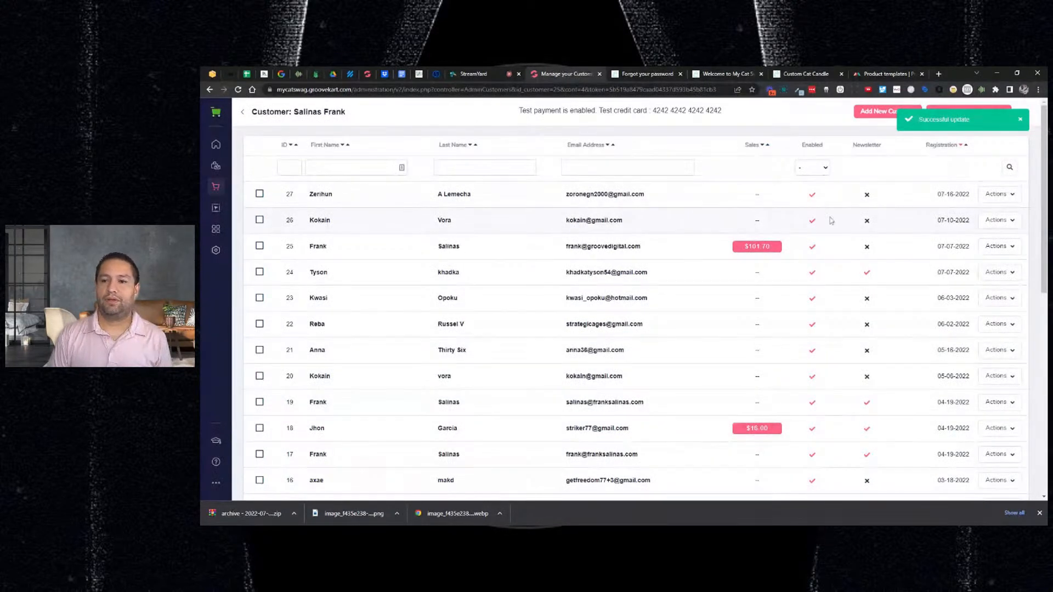
left_click_drag(640, 247, 568, 247)
left_click(998, 246)
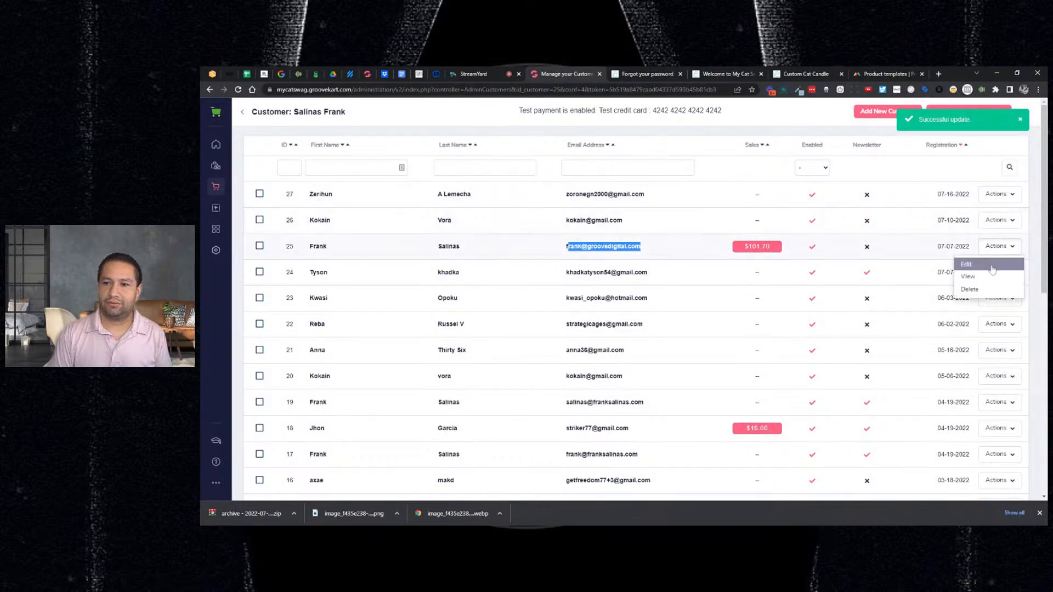
left_click(966, 267)
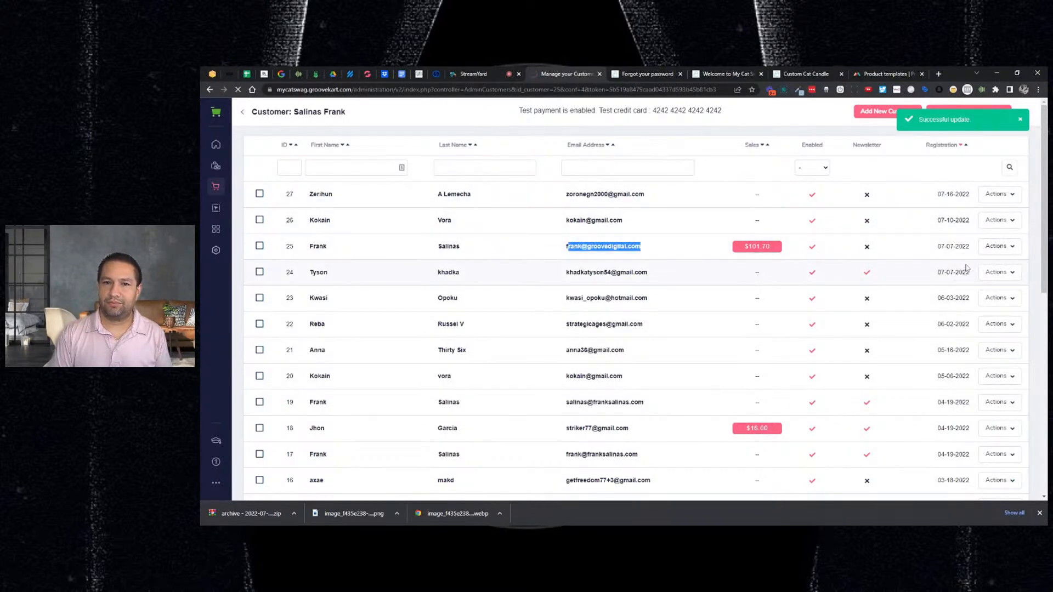
left_click(645, 74)
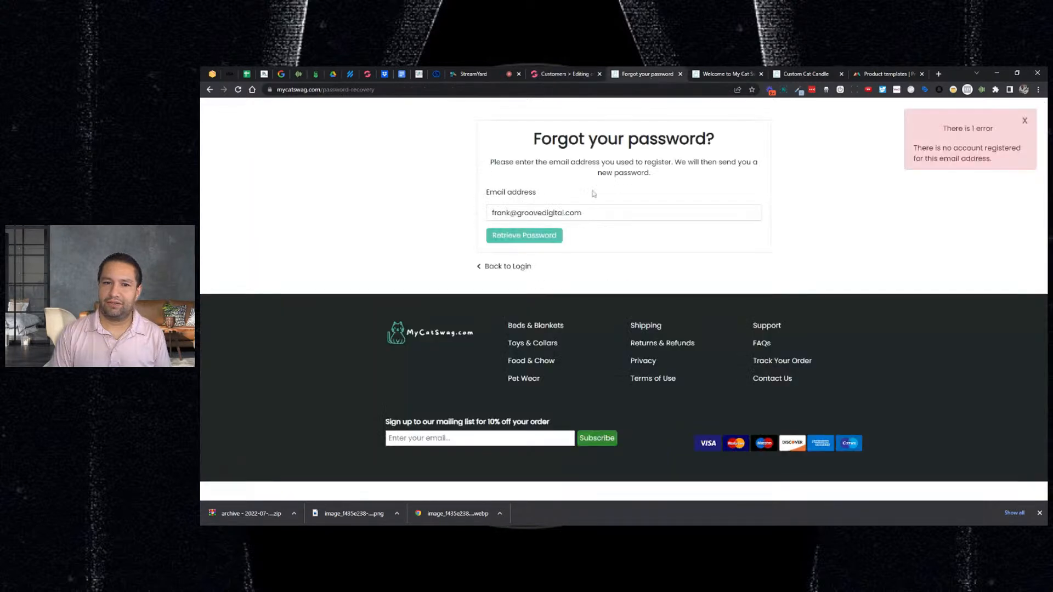
left_click(1024, 121)
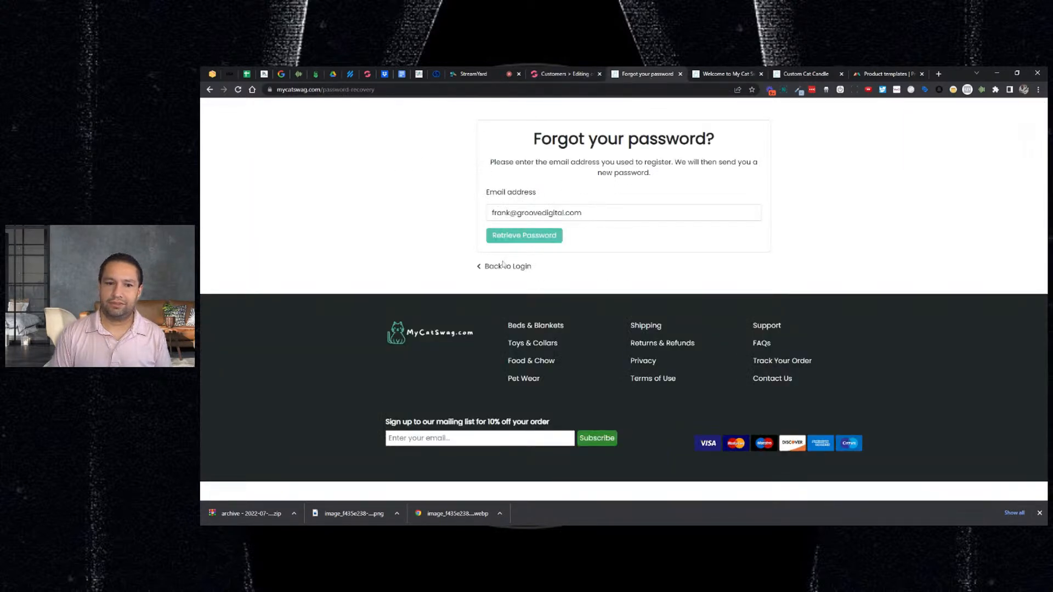
left_click(500, 266)
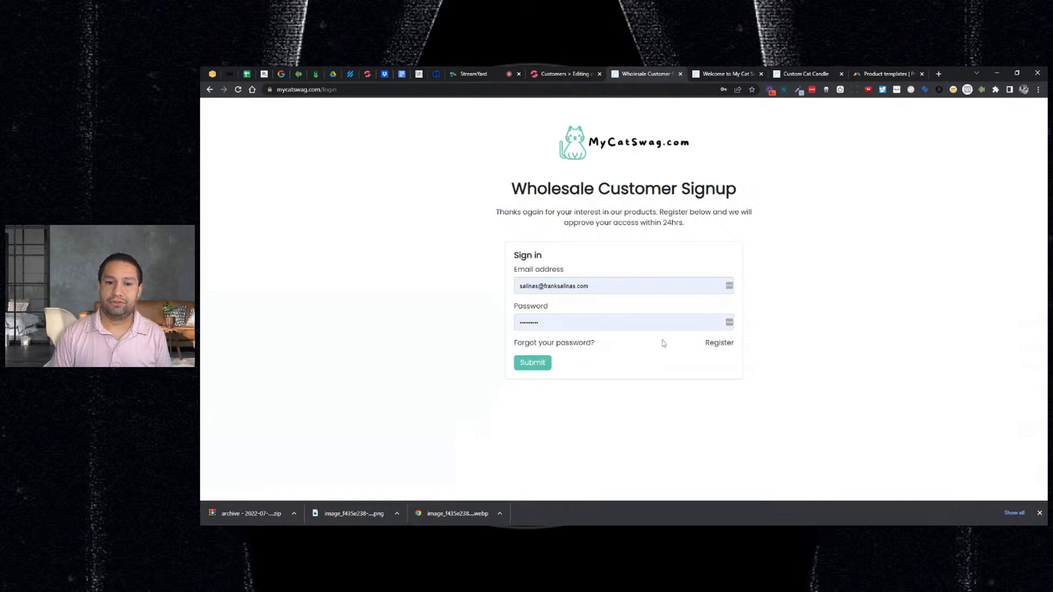
- Start account creation with the customer's email and review their admin record
left_click(713, 343)
left_click(590, 303)
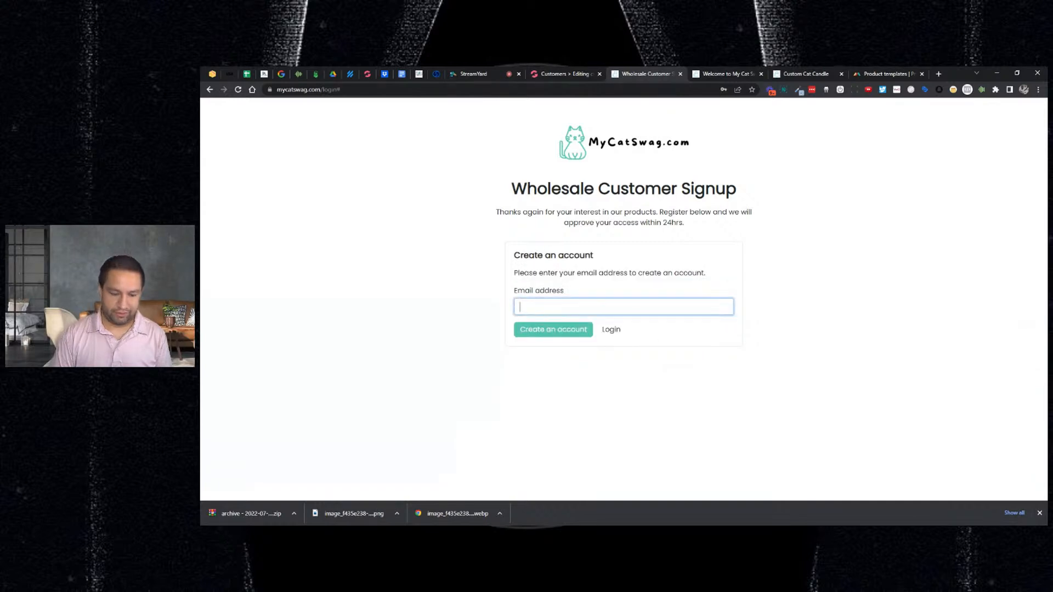
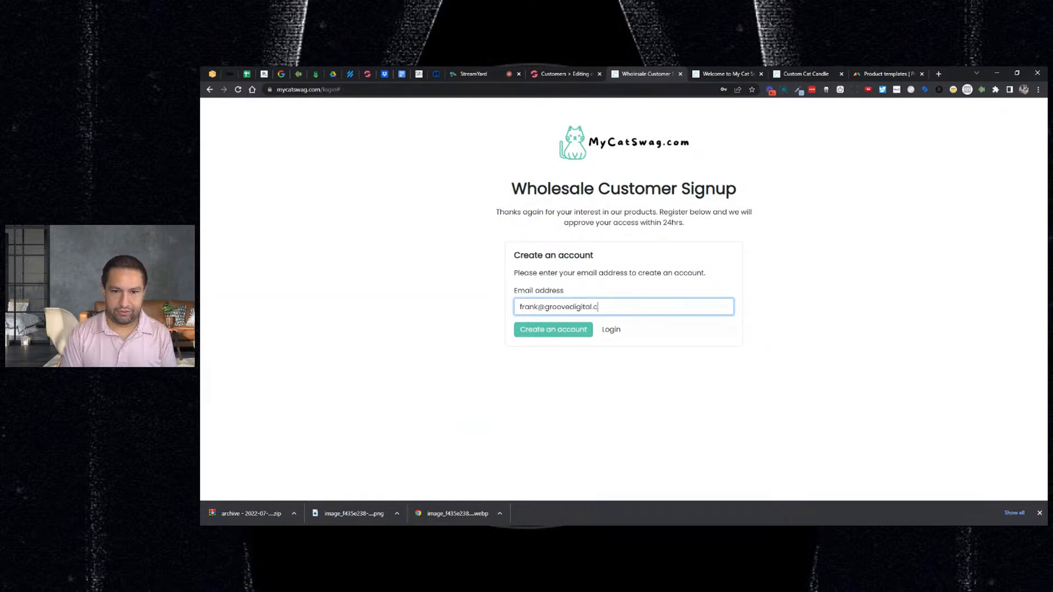
left_click(546, 334)
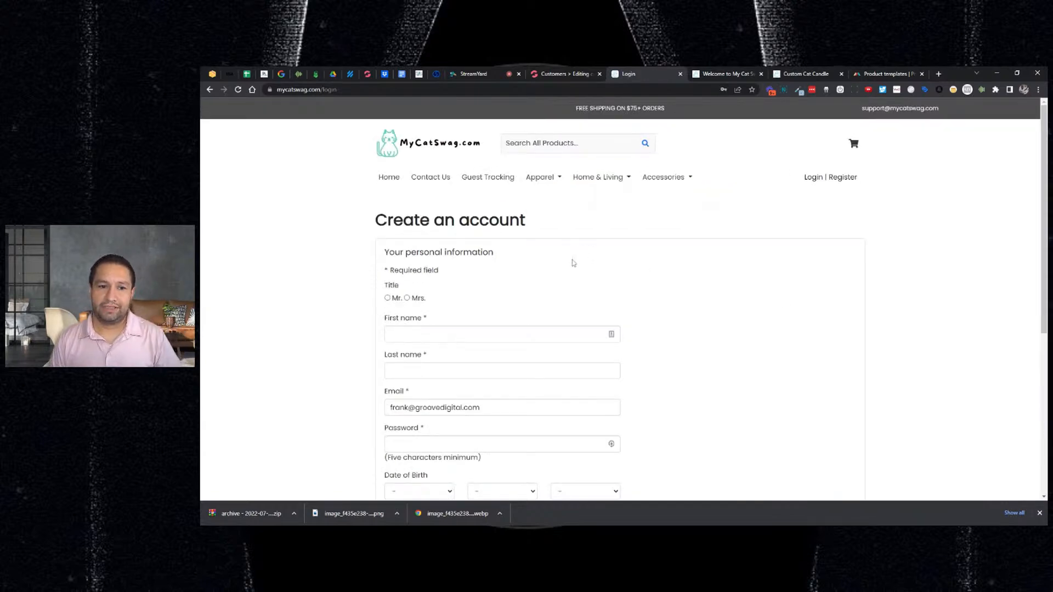
scroll(571, 261, "down", 2)
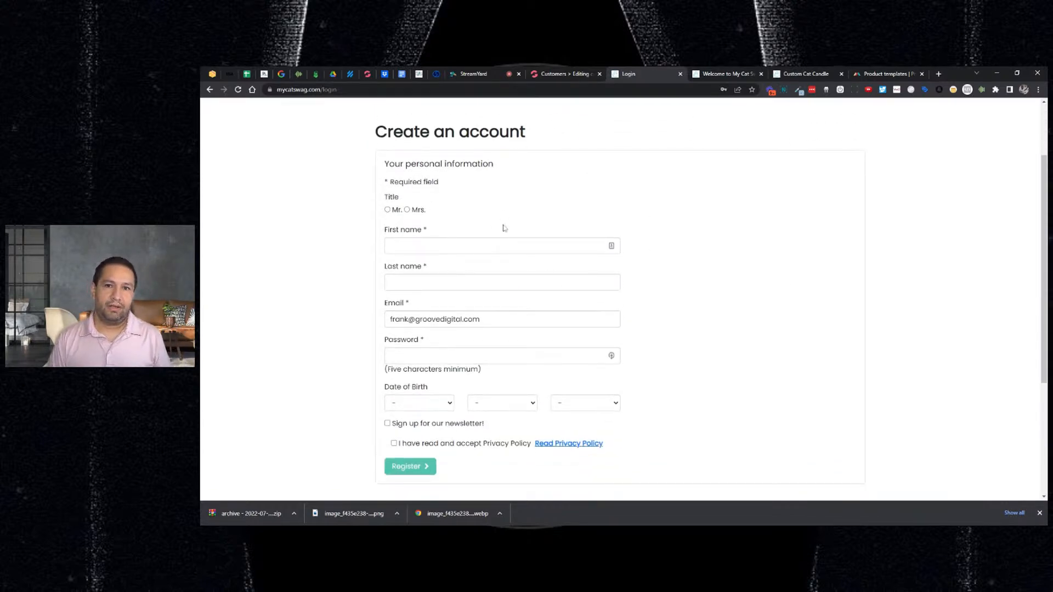
left_click(535, 74)
scroll(432, 192, "down", 1)
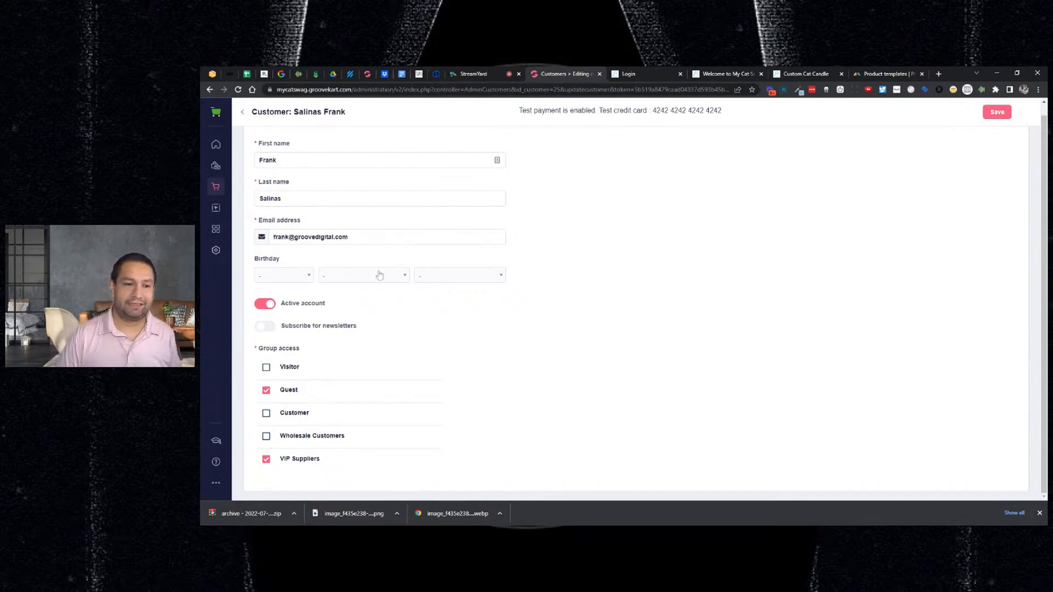
left_click(642, 78)
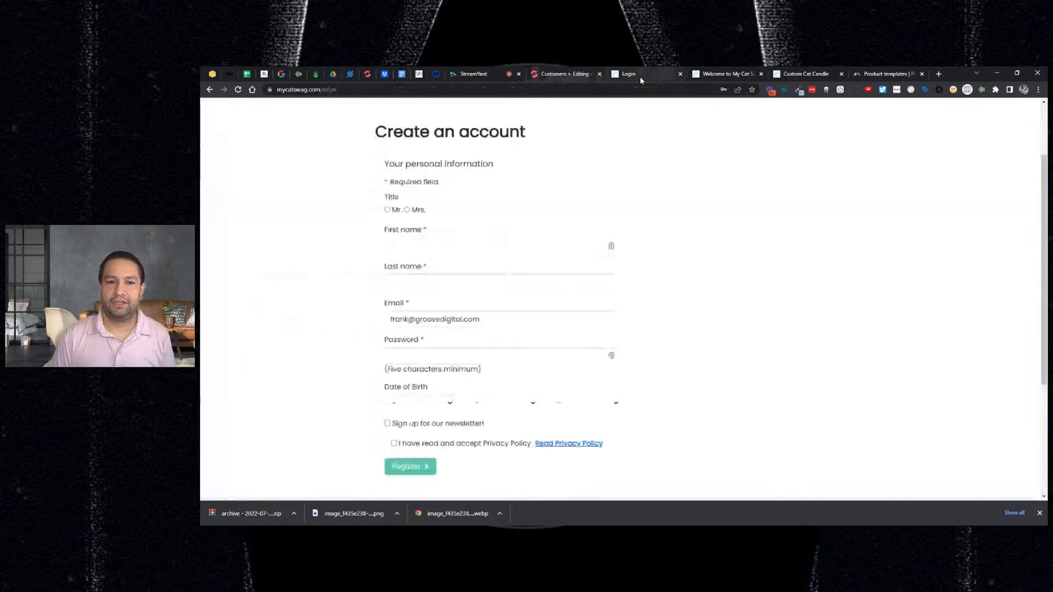
- Fill the registration with title Mr., saved names and birth month and year, then submit it
left_click(387, 210)
left_click(393, 244)
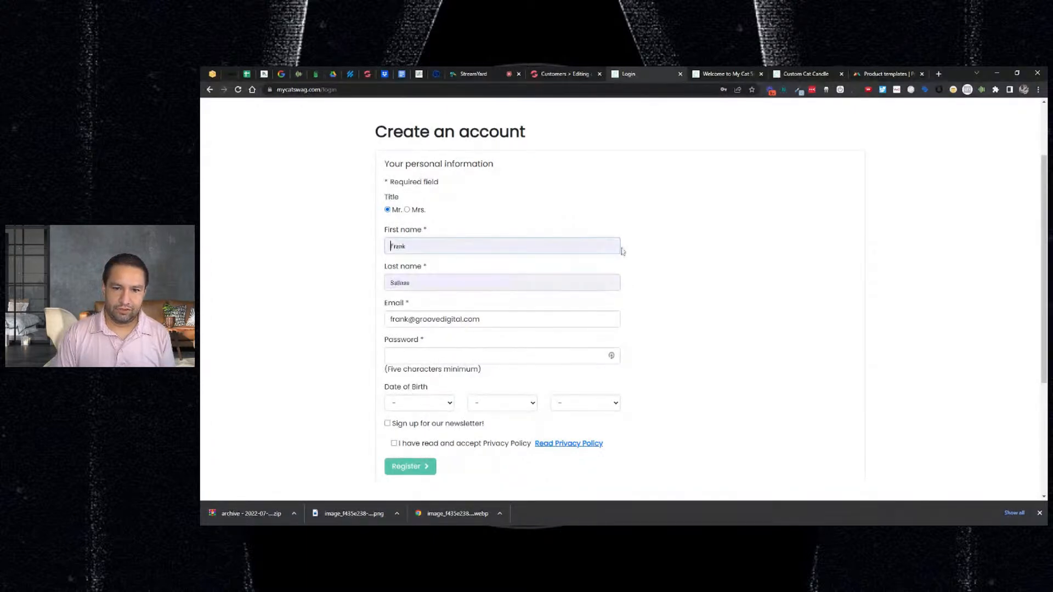
left_click(482, 270)
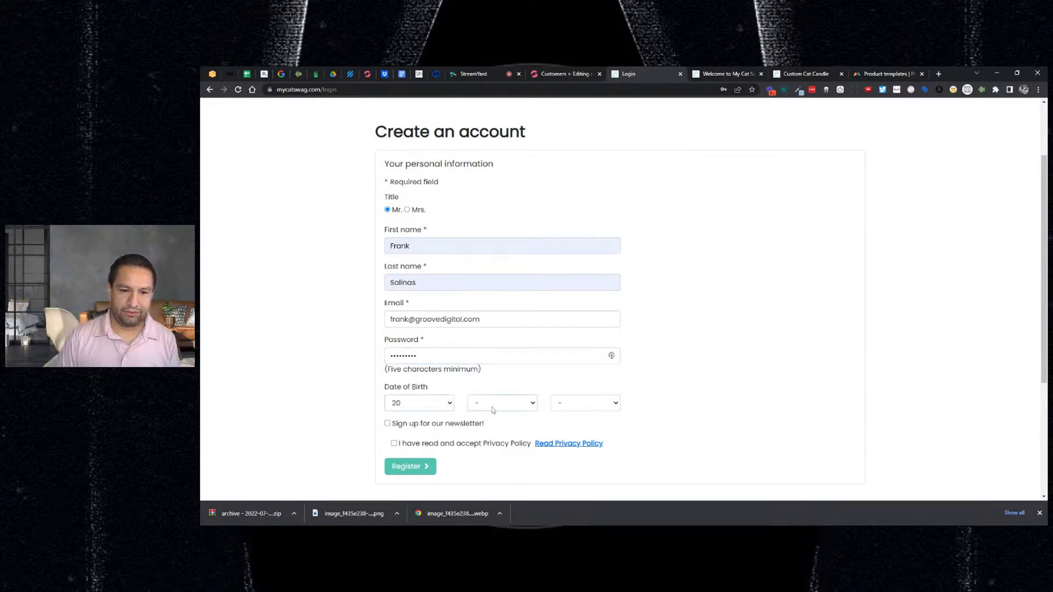
left_click(491, 453)
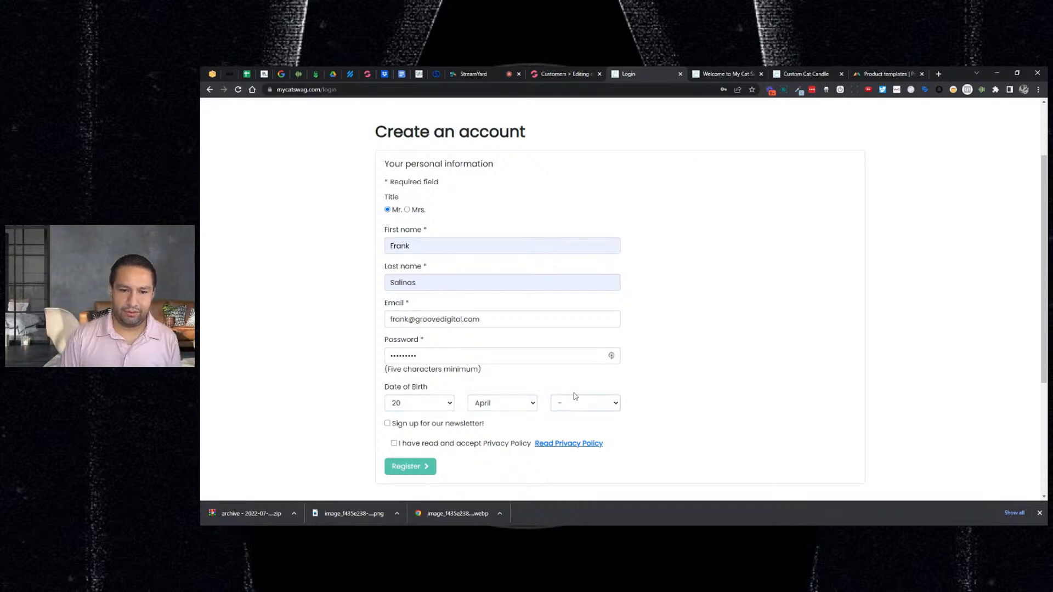
left_click(574, 395)
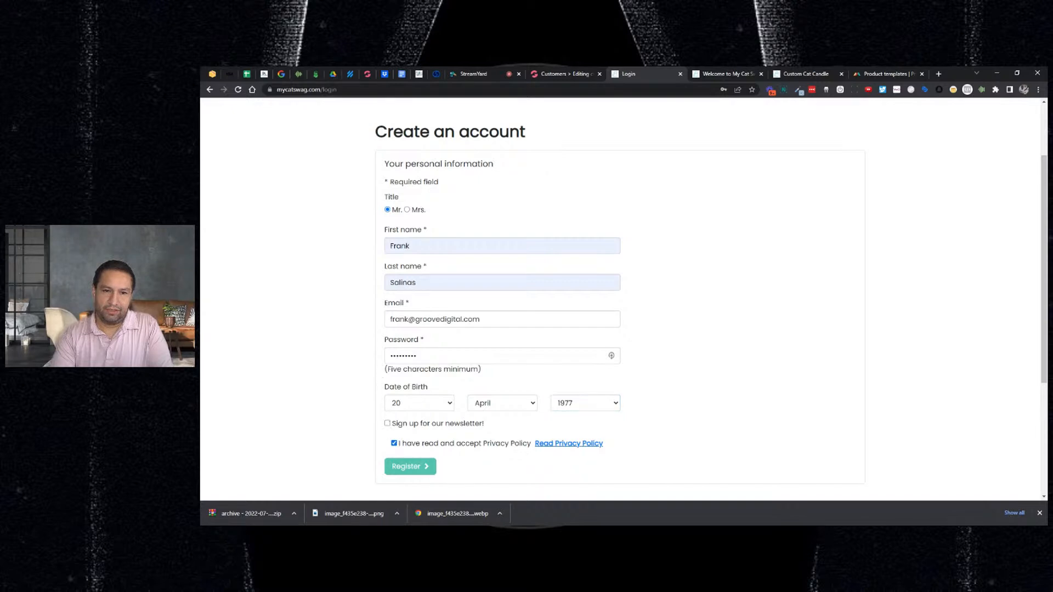
left_click(408, 471)
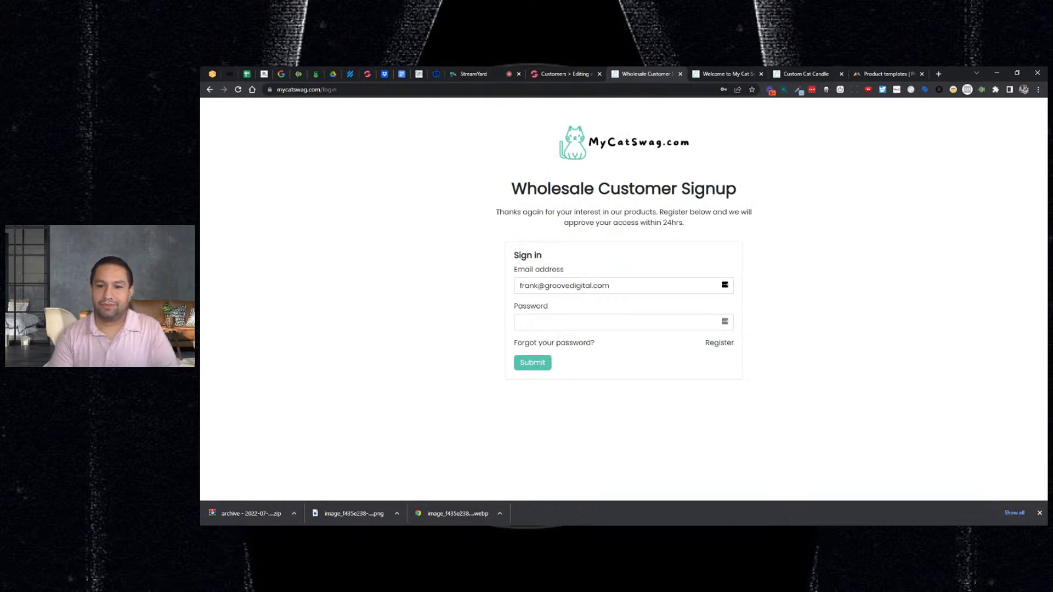
- Attempt to sign in with the test account password, then go back to the signup page
left_click(526, 321)
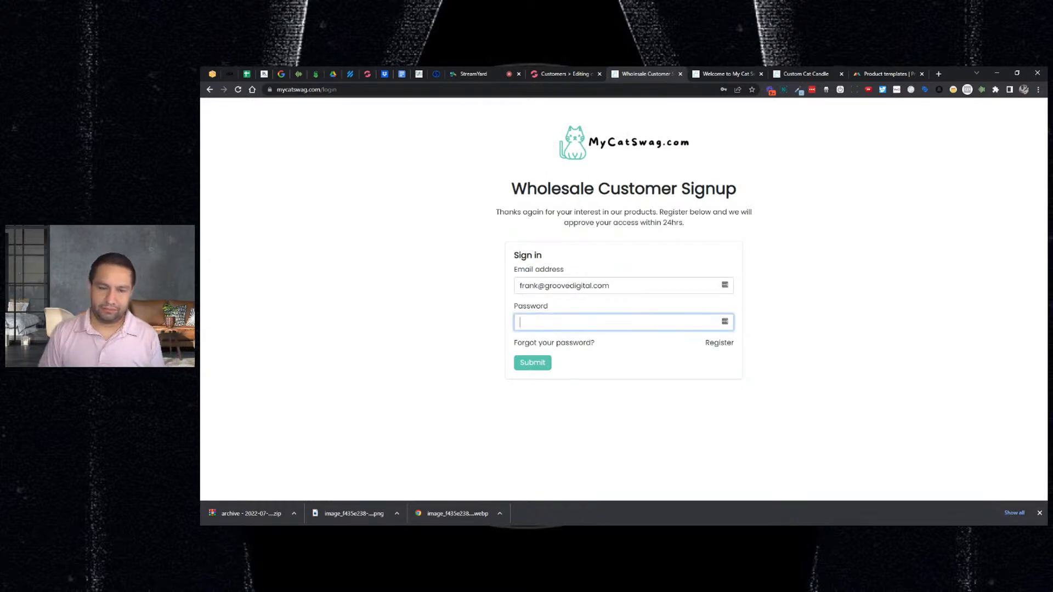
type("•••••••••")
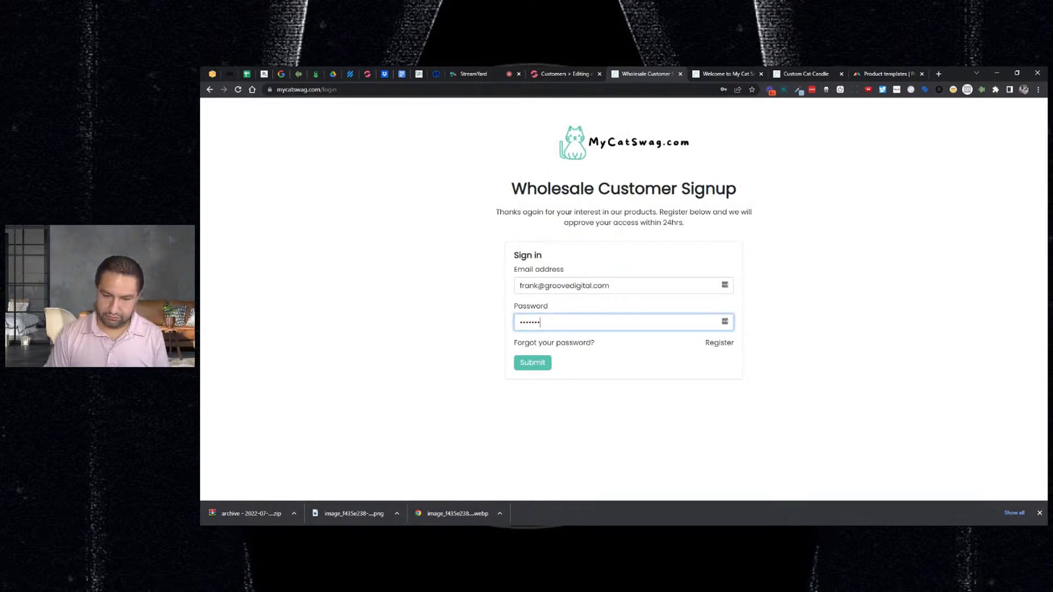
left_click(532, 363)
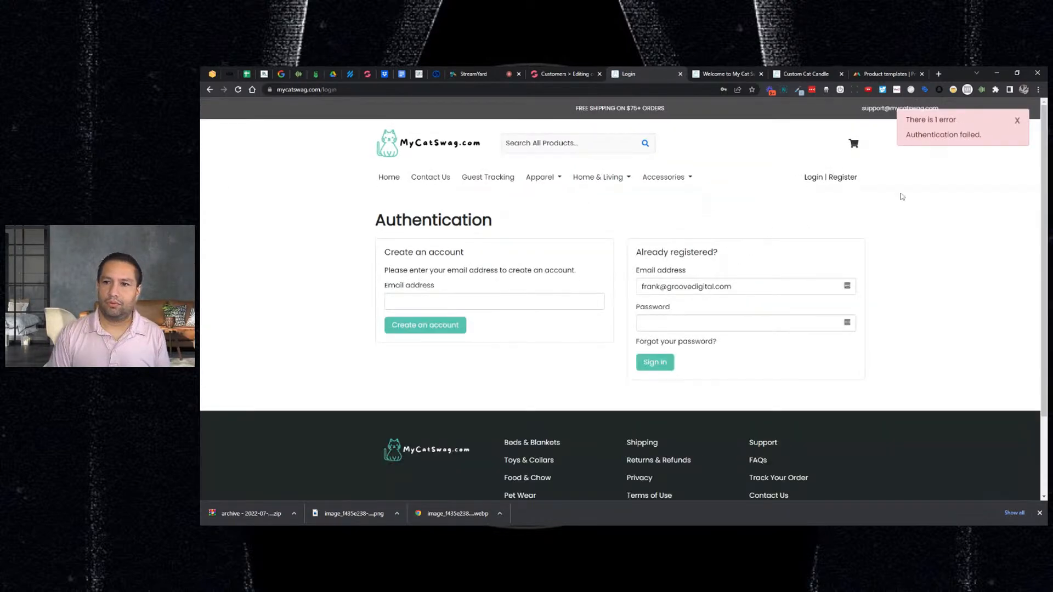
left_click(210, 90)
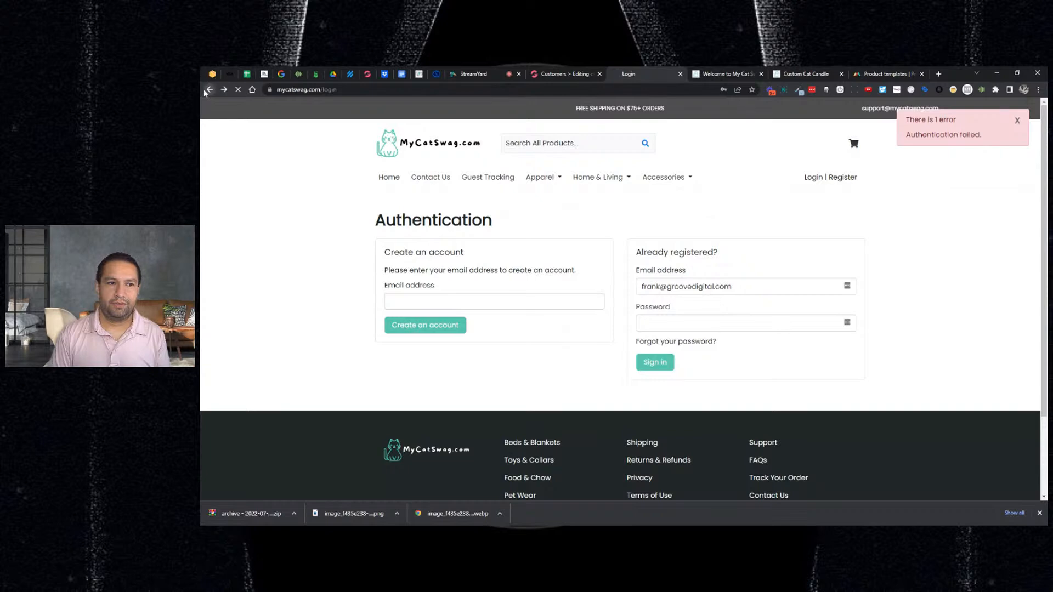
- Request password recovery for the autofilled email, dismiss the error, and return to the admin page
left_click(571, 343)
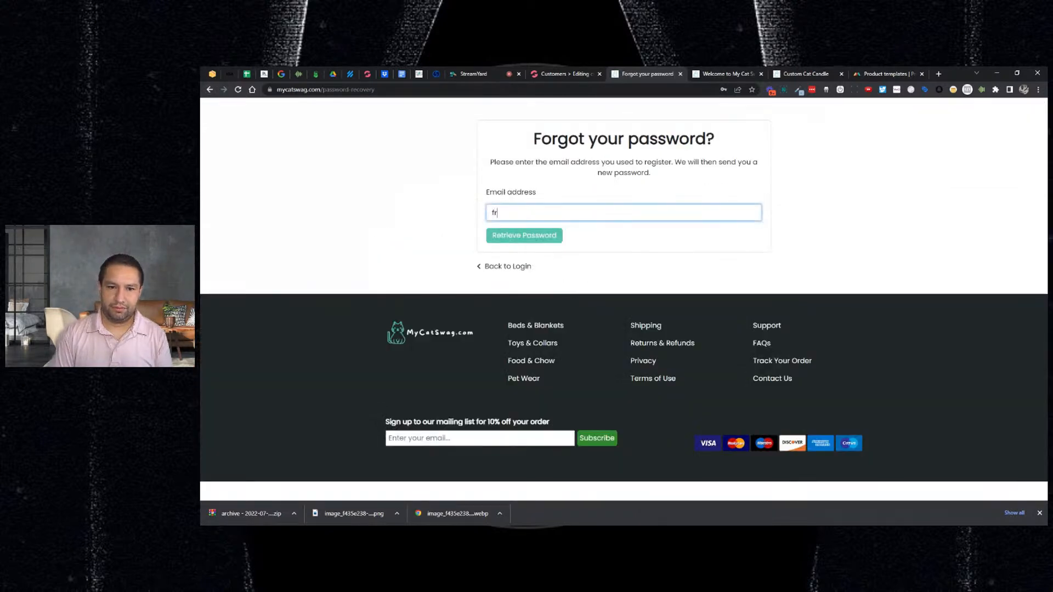
type("fr")
left_click(548, 245)
key("Return")
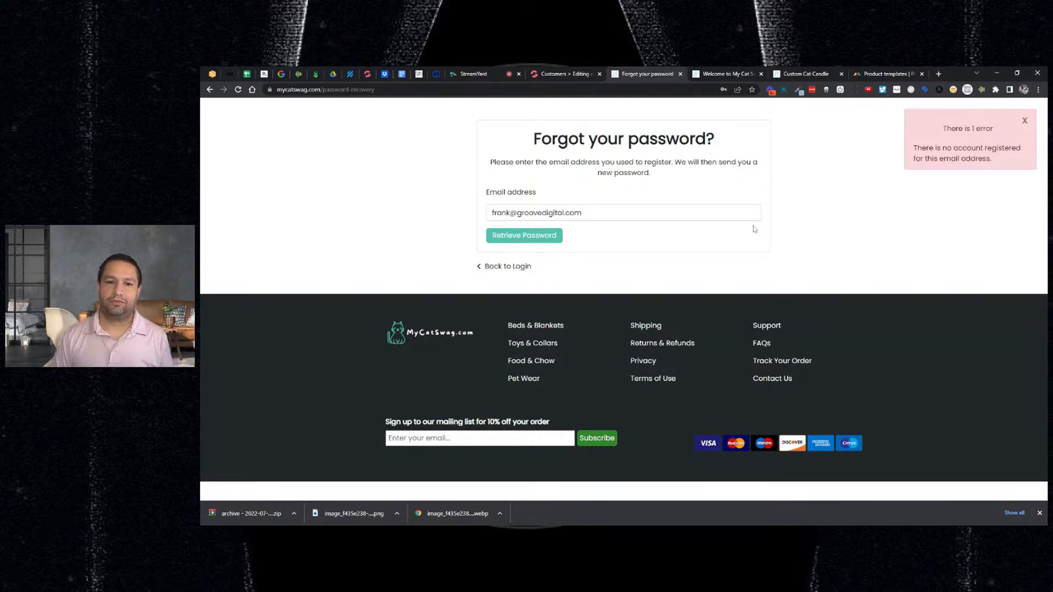
left_click(1025, 120)
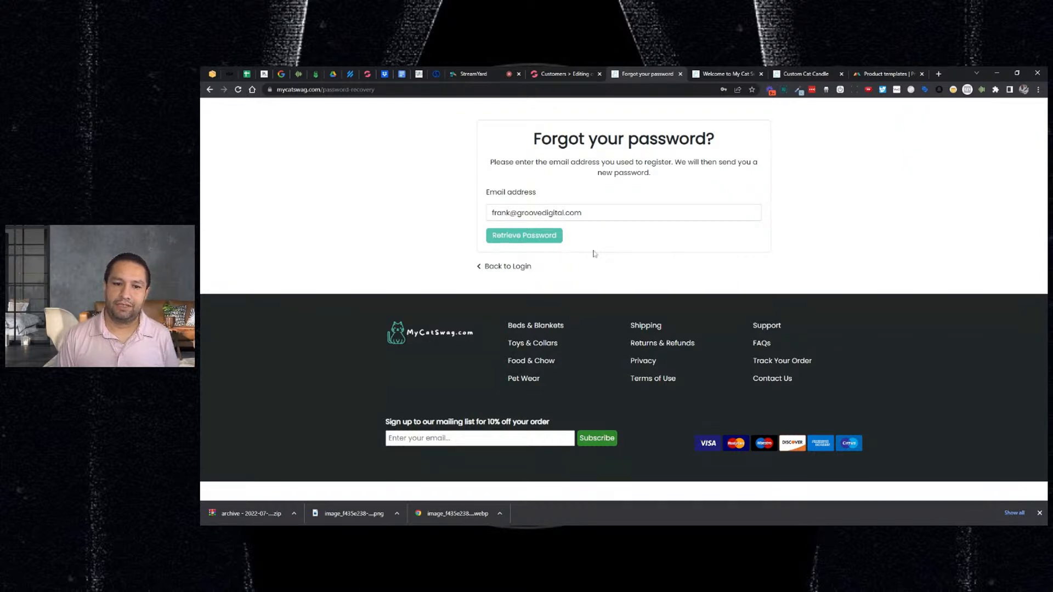
left_click(518, 267)
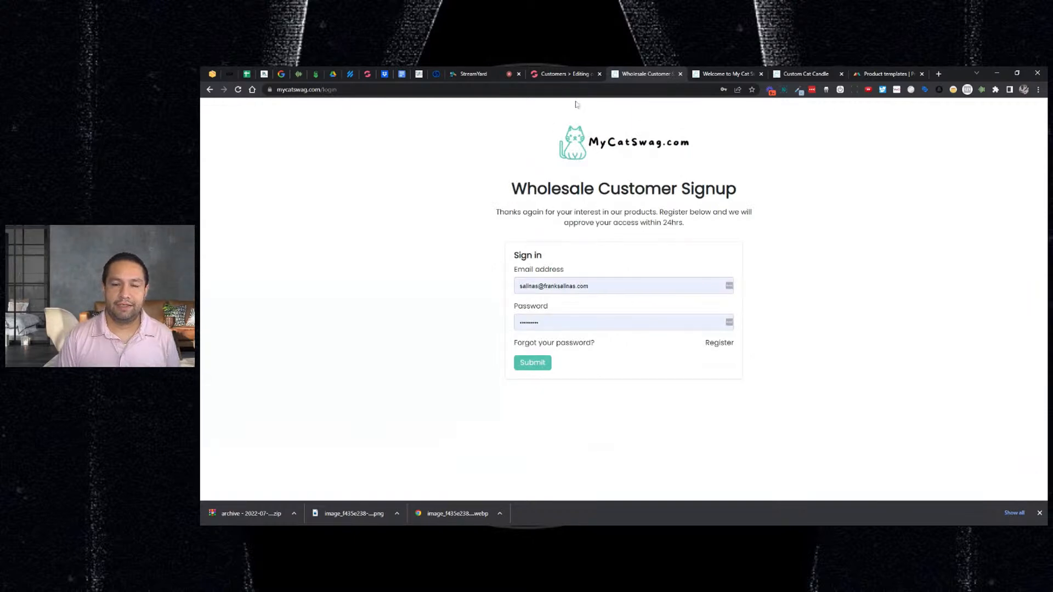
left_click(576, 74)
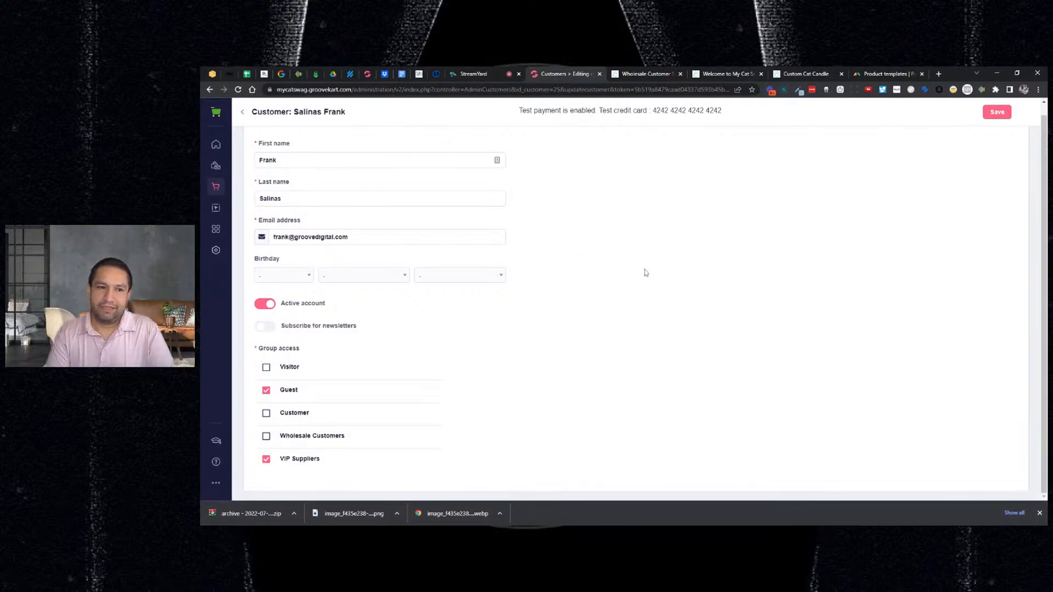
- Save the customer's record and go to Settings > Store information
scroll(646, 270, "up", 1)
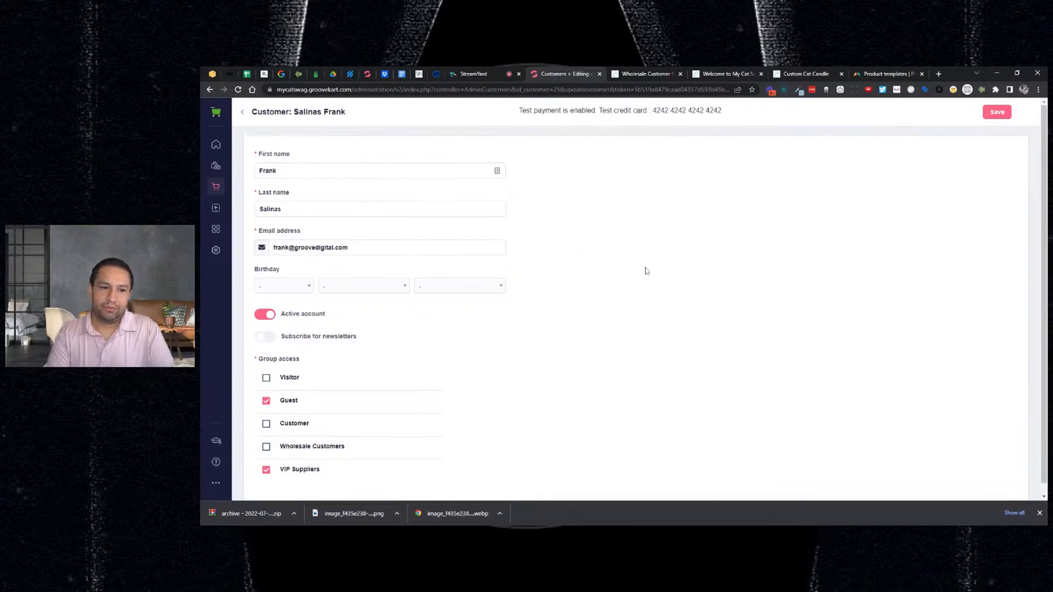
left_click(996, 113)
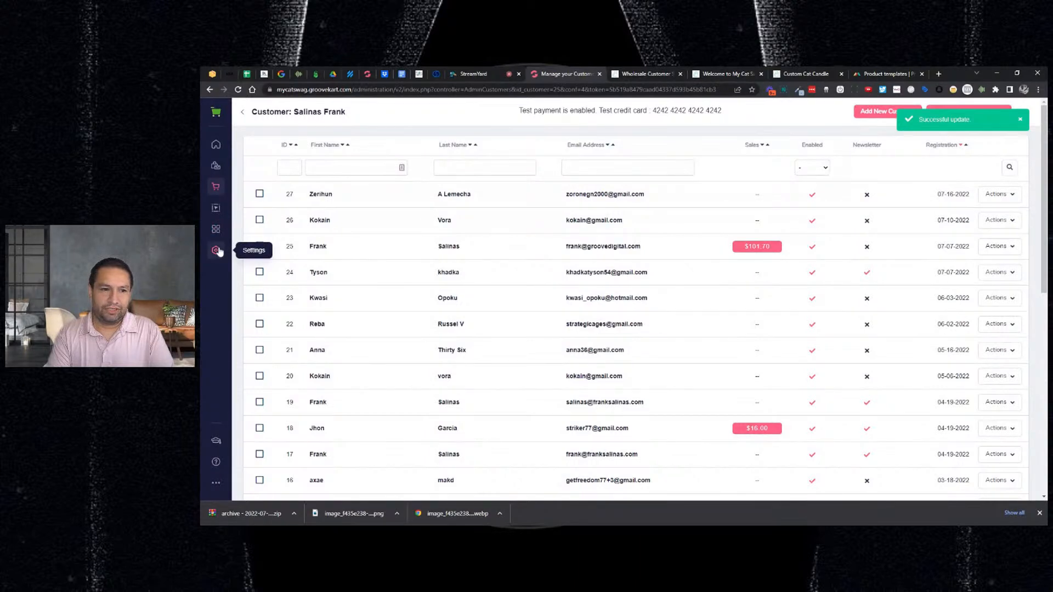
left_click(217, 251)
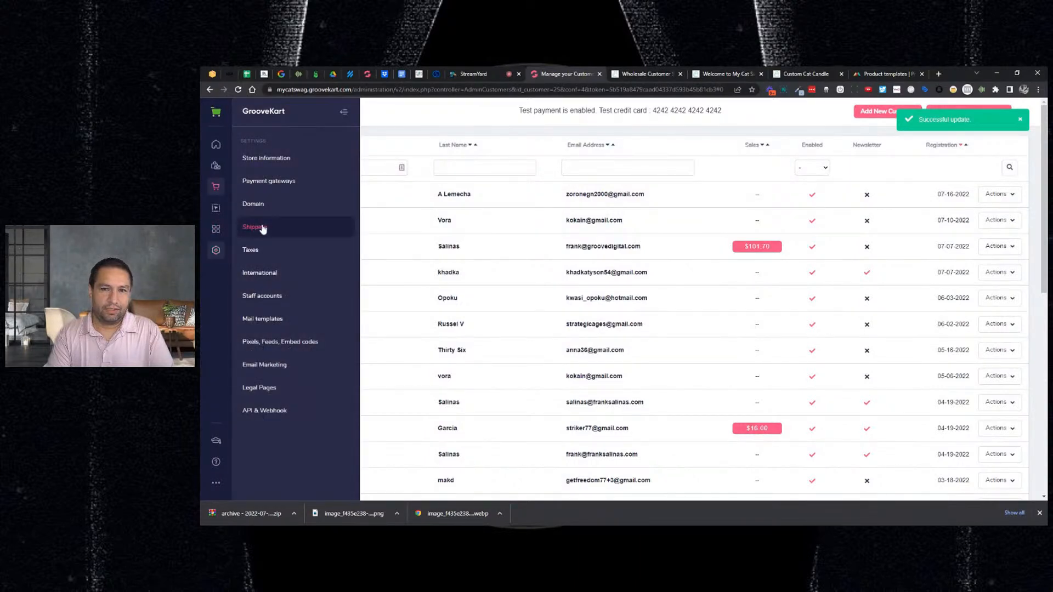
left_click(268, 160)
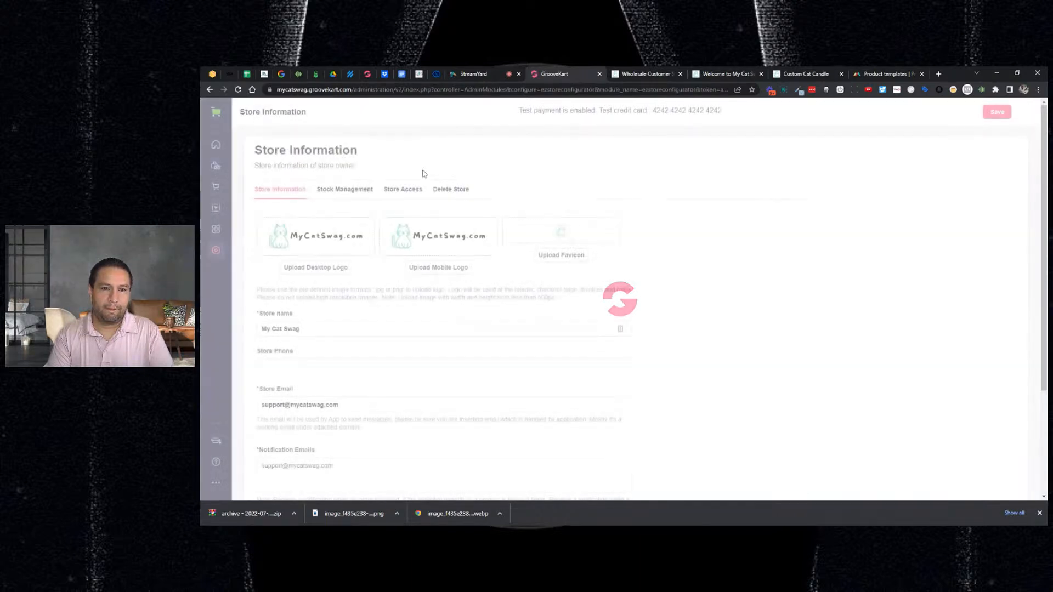
- Switch off private access and visitor registration, and uncheck VIP Suppliers in Store Access
left_click(397, 195)
scroll(310, 327, "down", 2)
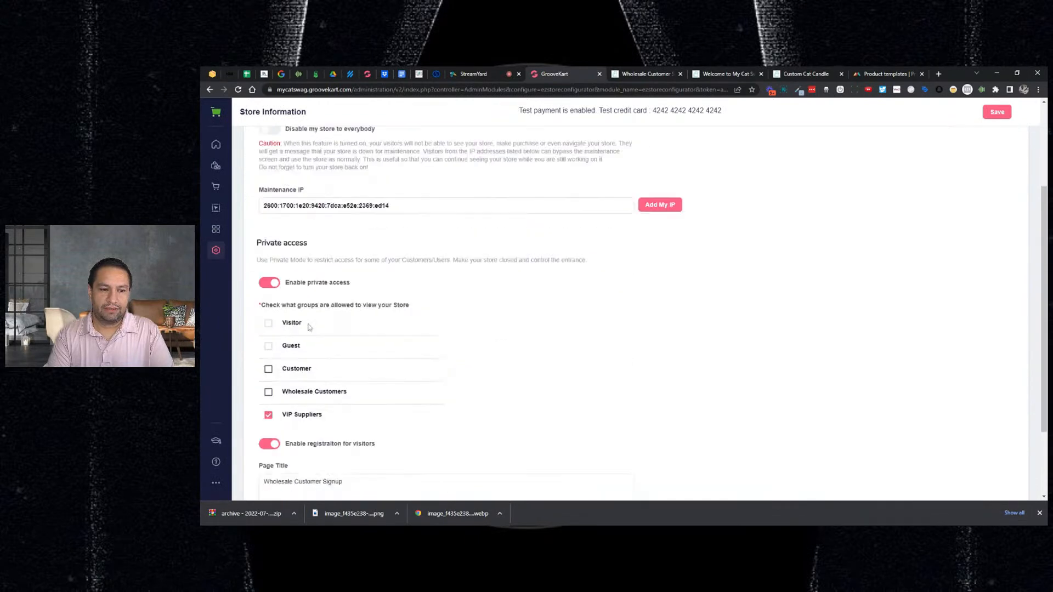
left_click(267, 288)
scroll(276, 304, "down", 2)
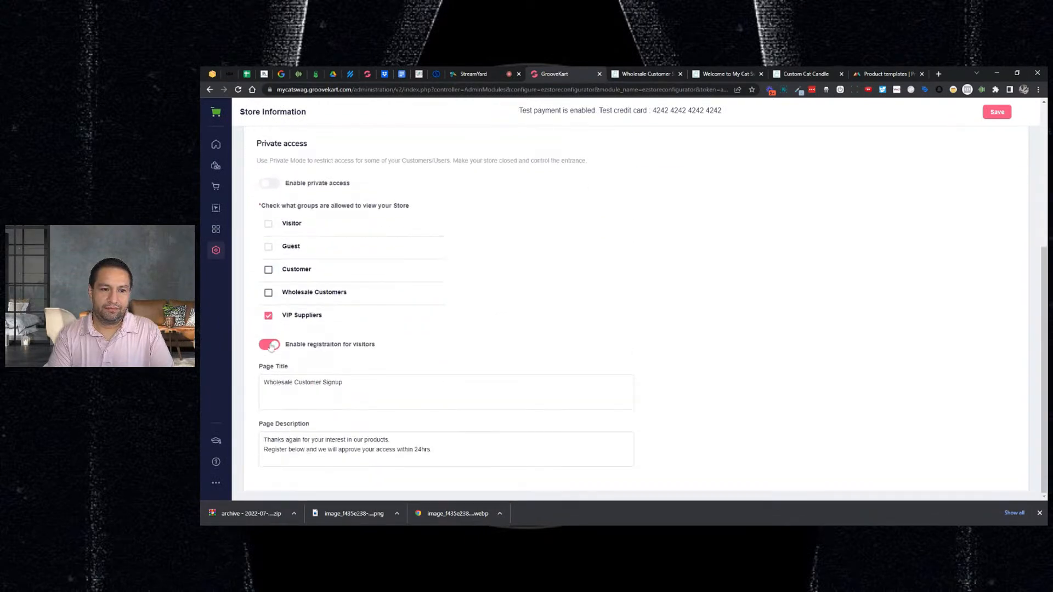
left_click(271, 346)
left_click(268, 316)
scroll(810, 265, "up", 1)
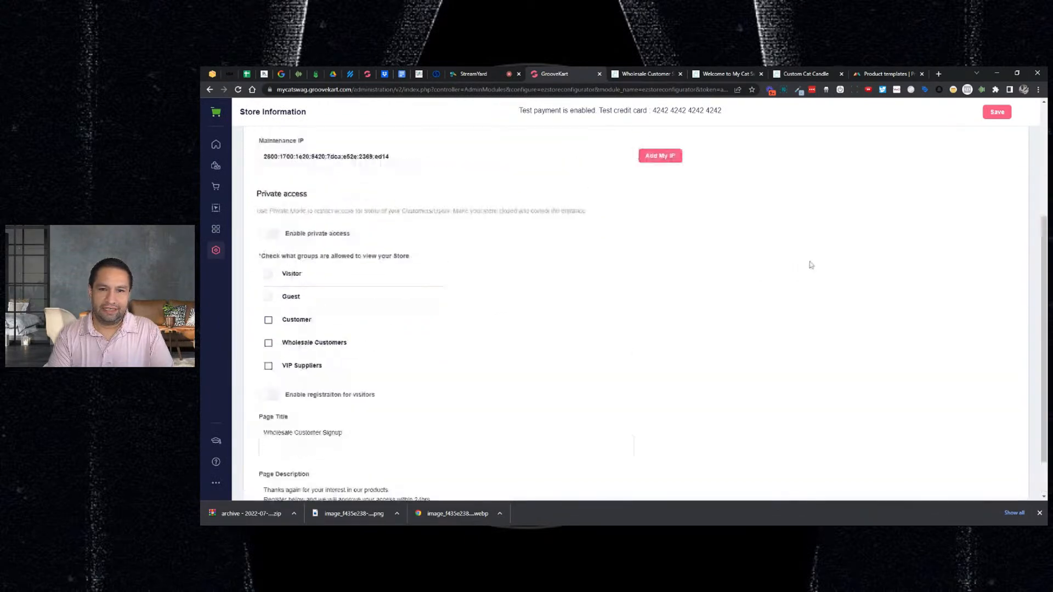
scroll(812, 263, "up", 2)
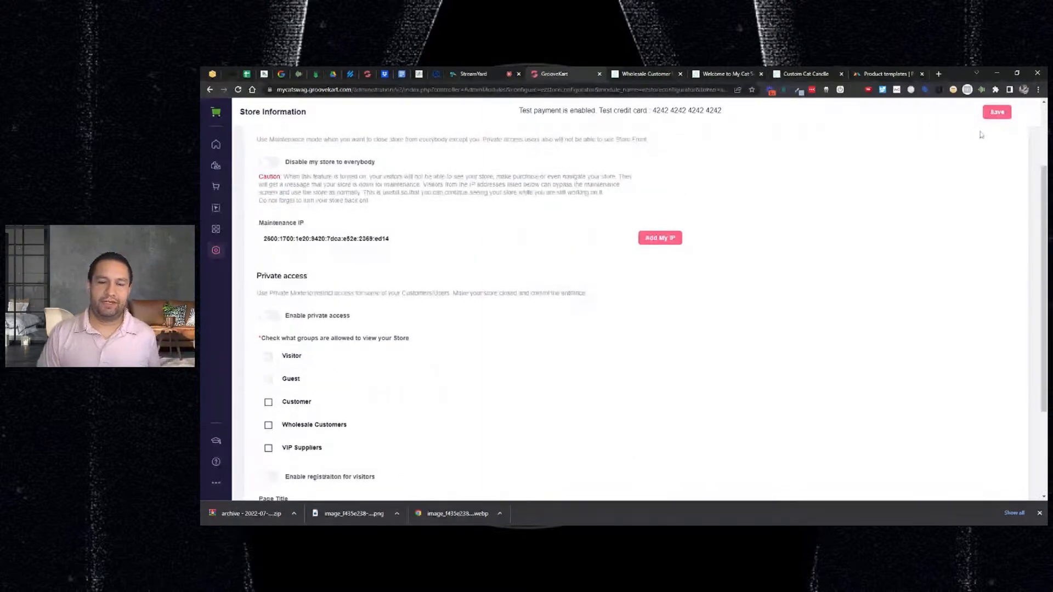
key("ctrl+Tab")
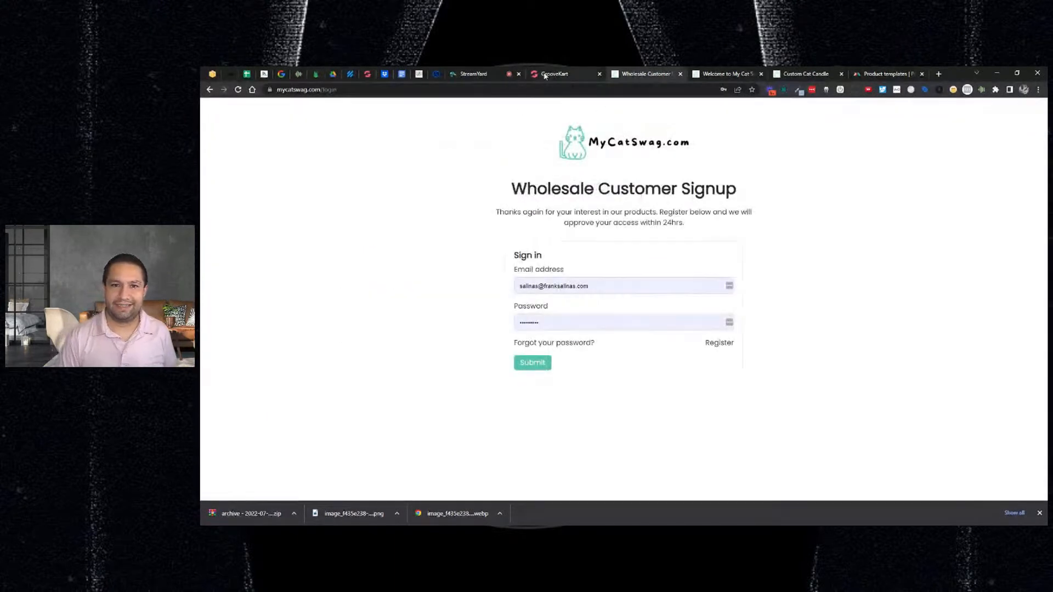
left_click(477, 80)
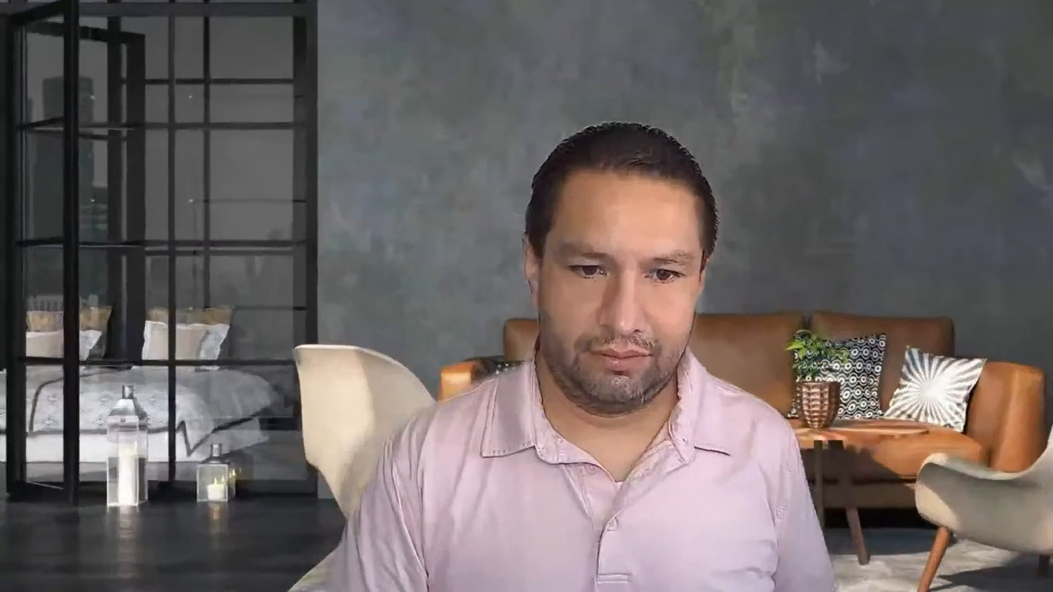
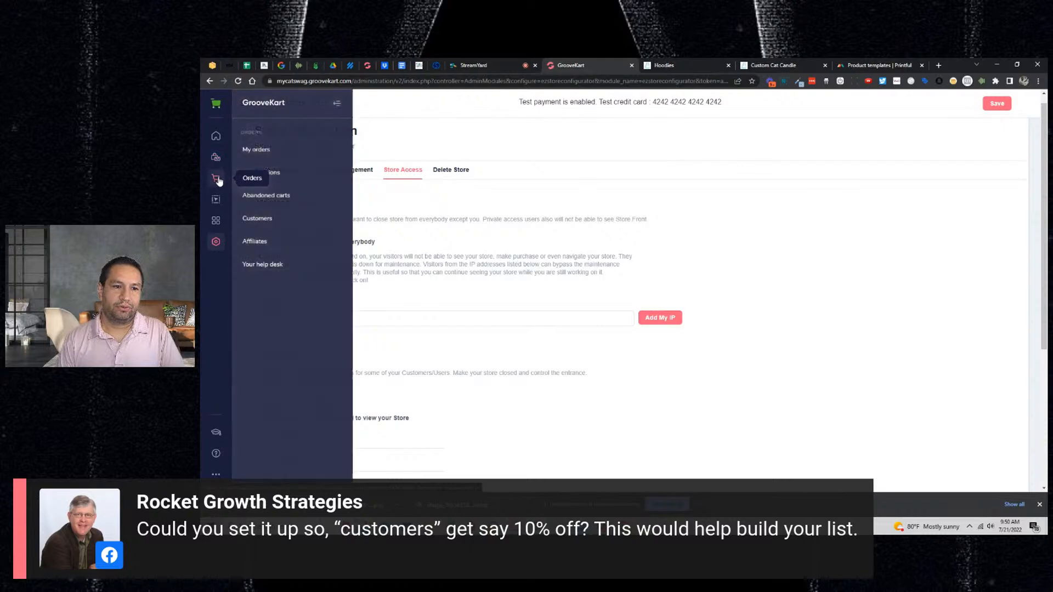
- Open the Customers list from the Orders flyout in the sidebar
left_click(259, 218)
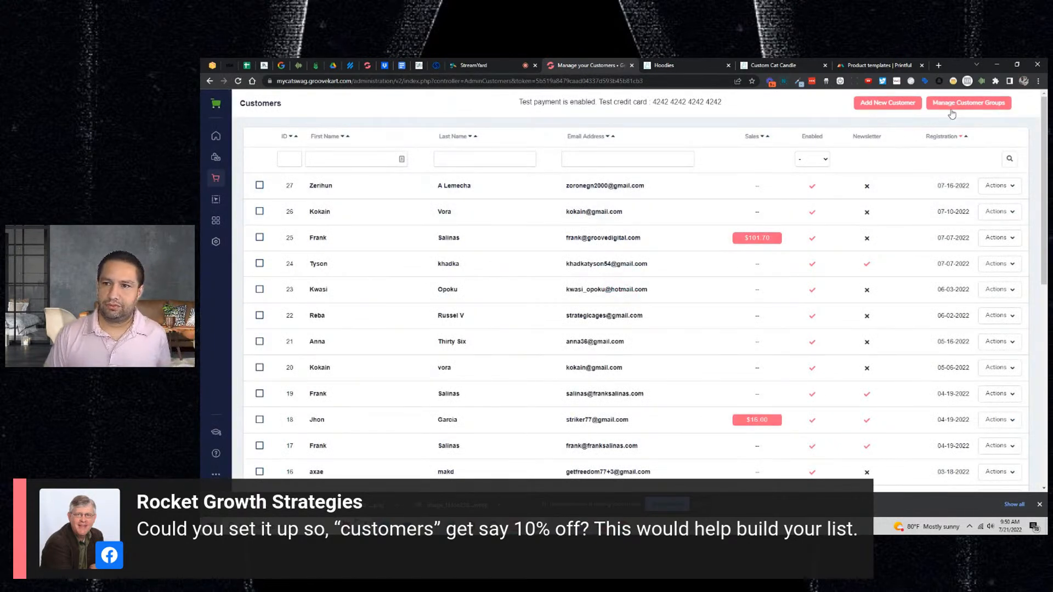
- Review the customer groups and the Customer group's definition, then go to Products > Discounts
left_click(951, 110)
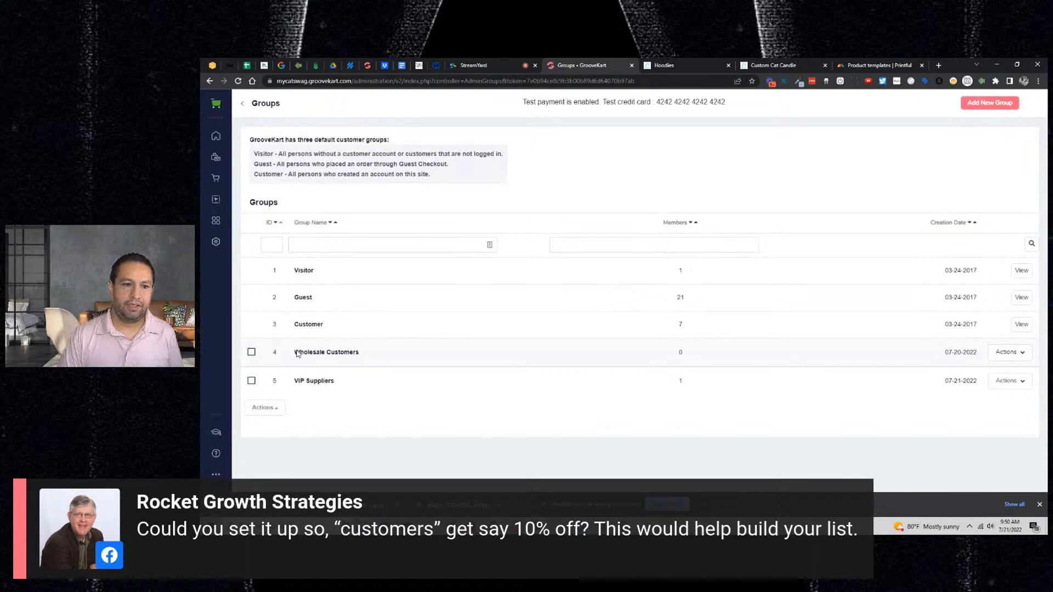
left_click_drag(299, 175, 447, 173)
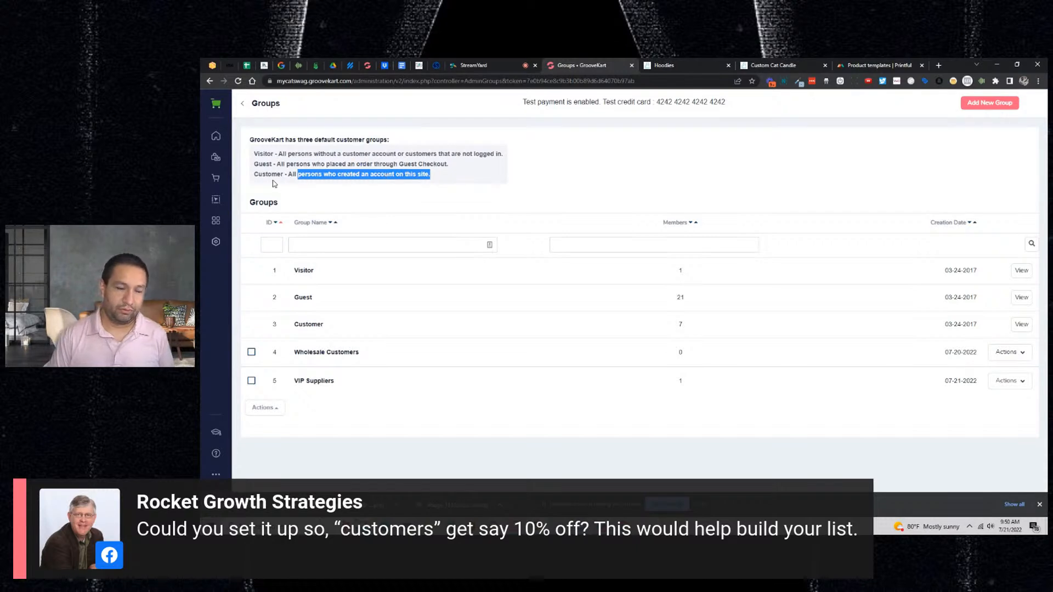
left_click(216, 177)
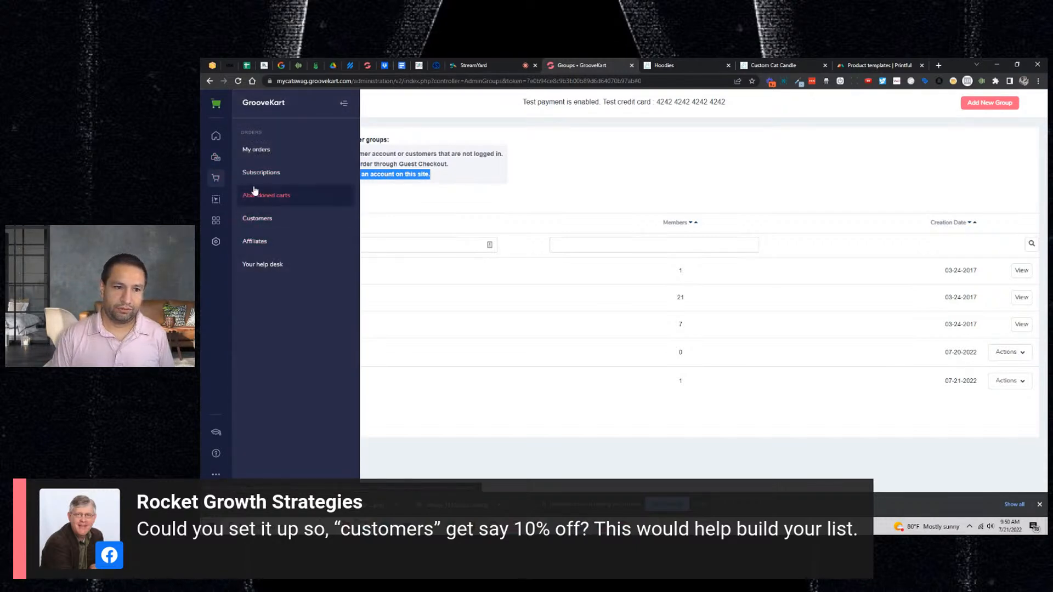
left_click(217, 162)
left_click(251, 197)
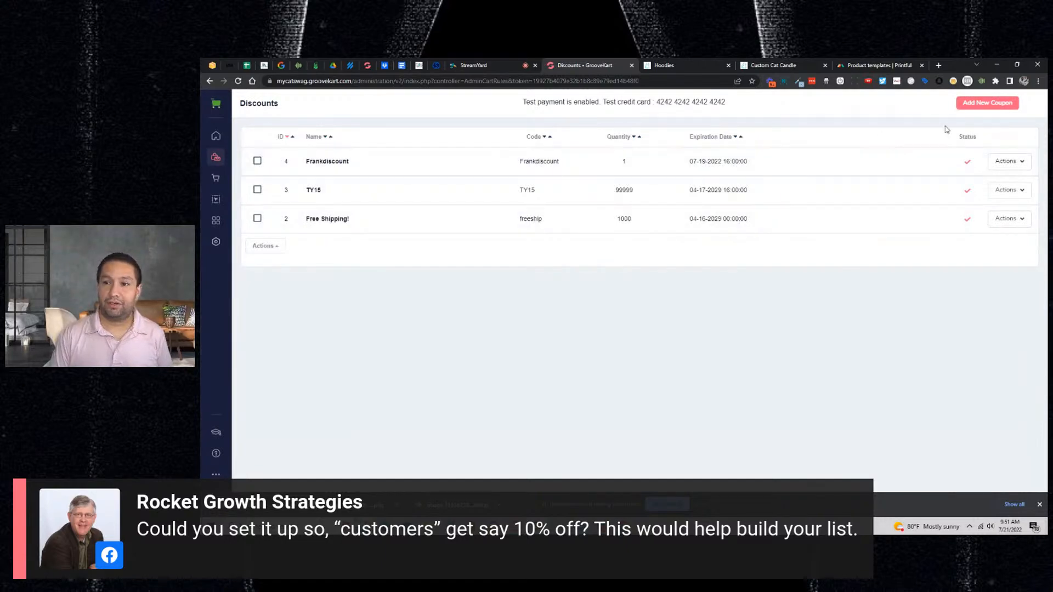
- Start a new coupon named accountty with the description 'Account TY Discount'
left_click(974, 109)
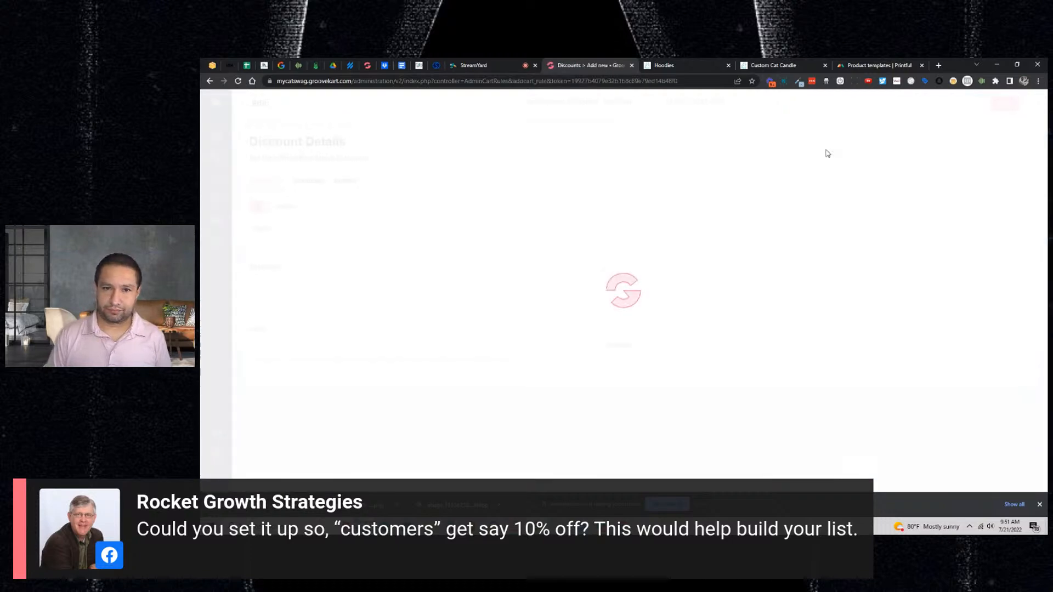
left_click(322, 244)
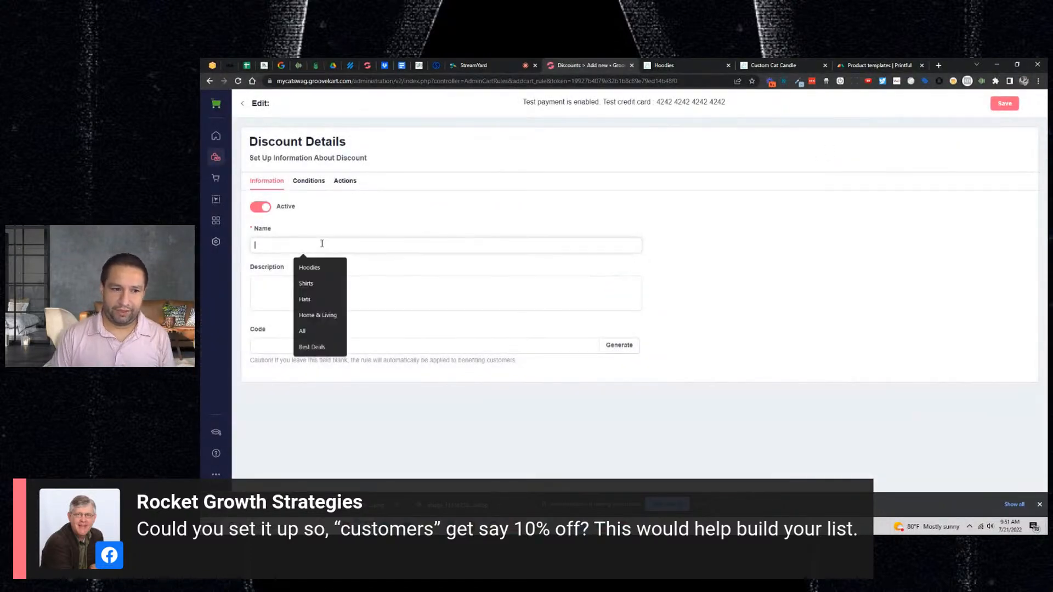
type("accountty")
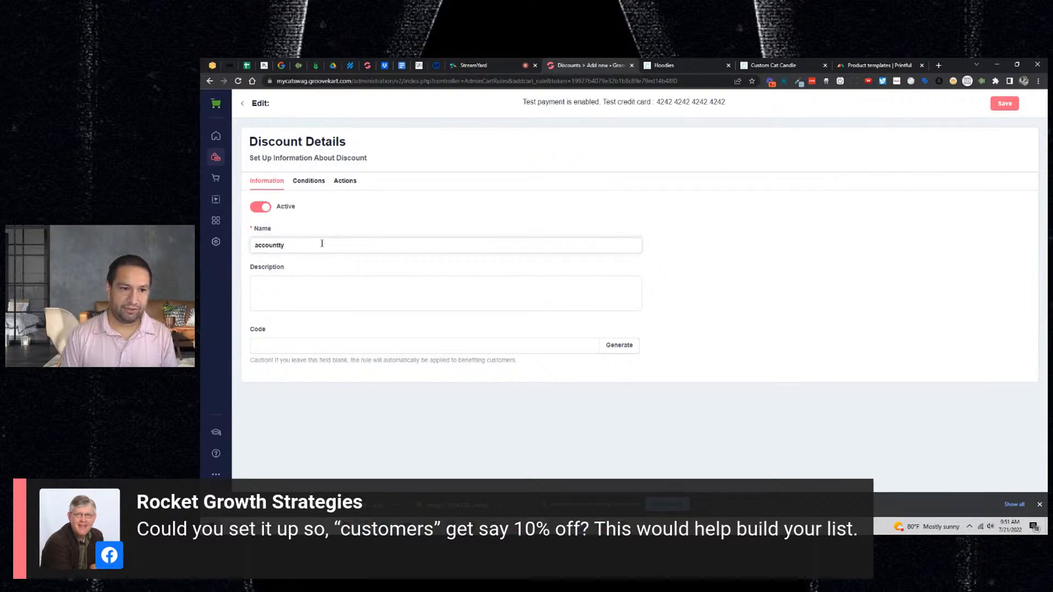
double_click(322, 244)
key("ctrl+c")
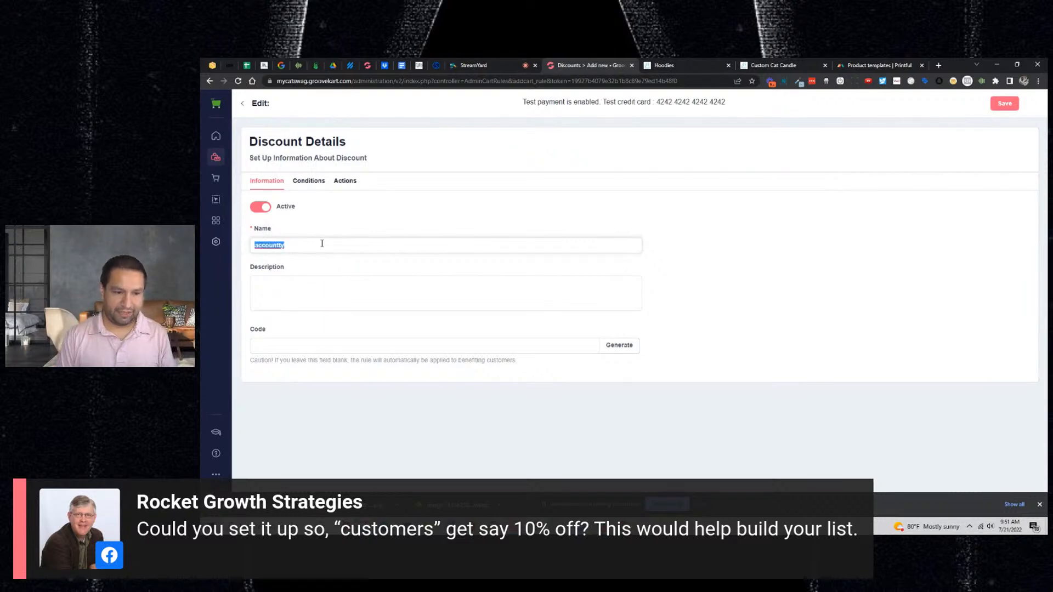
left_click(298, 284)
key("ctrl+v")
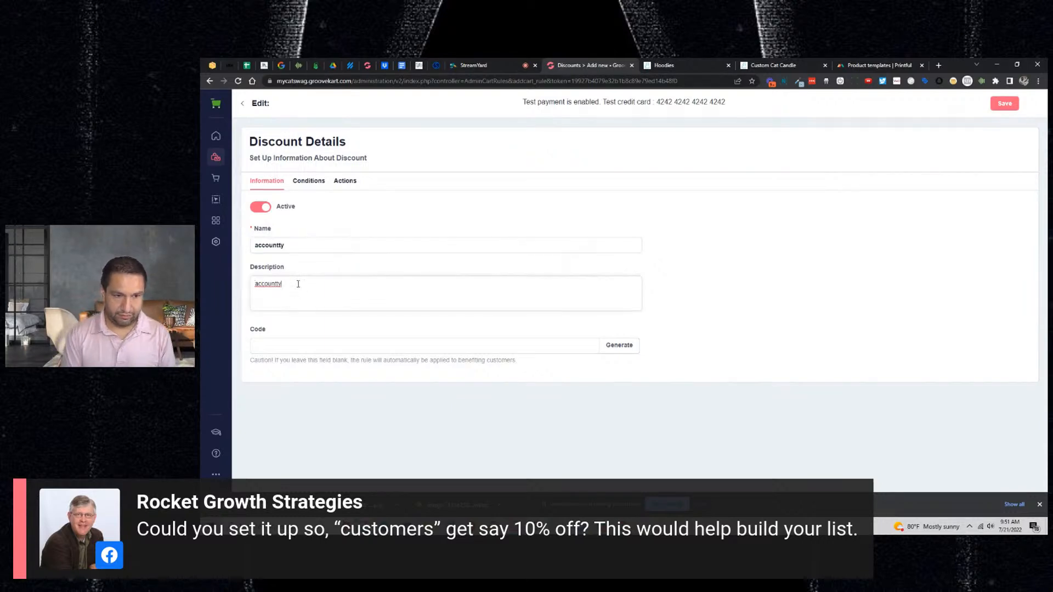
type("Discount")
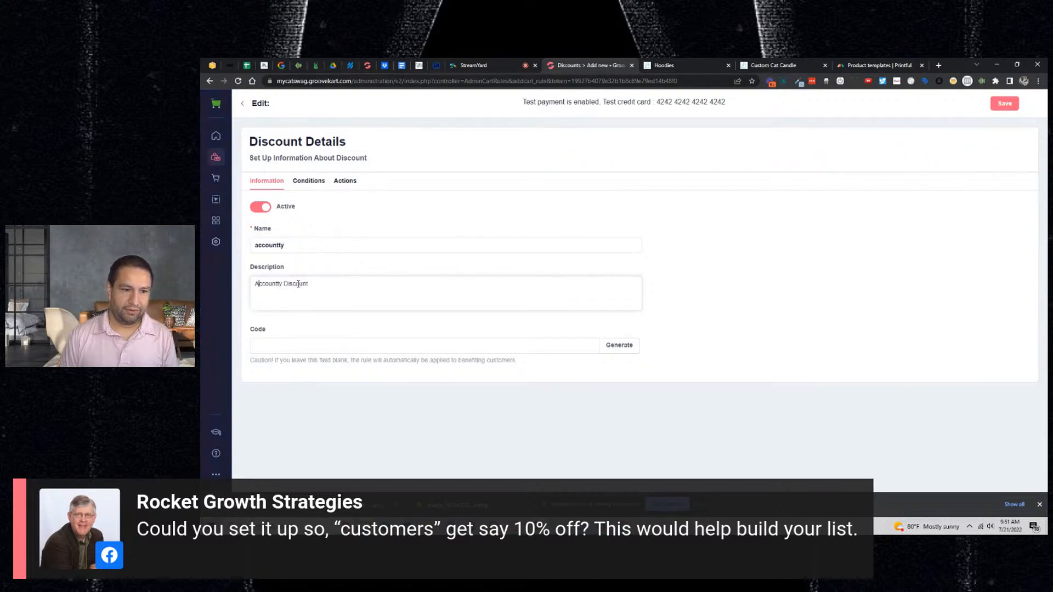
key("Right")
key("Right")
key("Right")
key("Right")
key("Right")
key("Right")
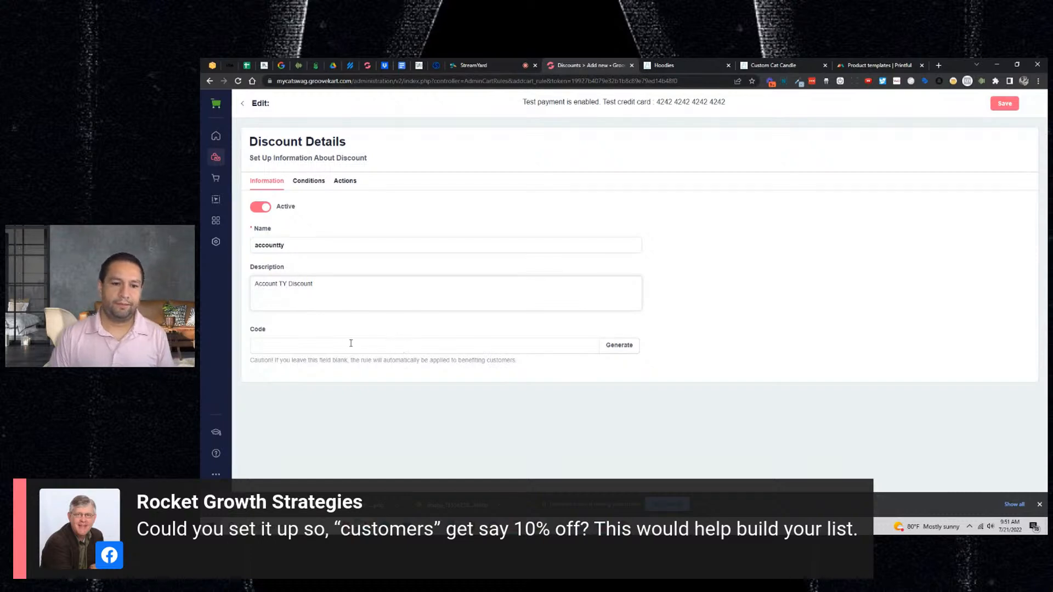
left_click(311, 182)
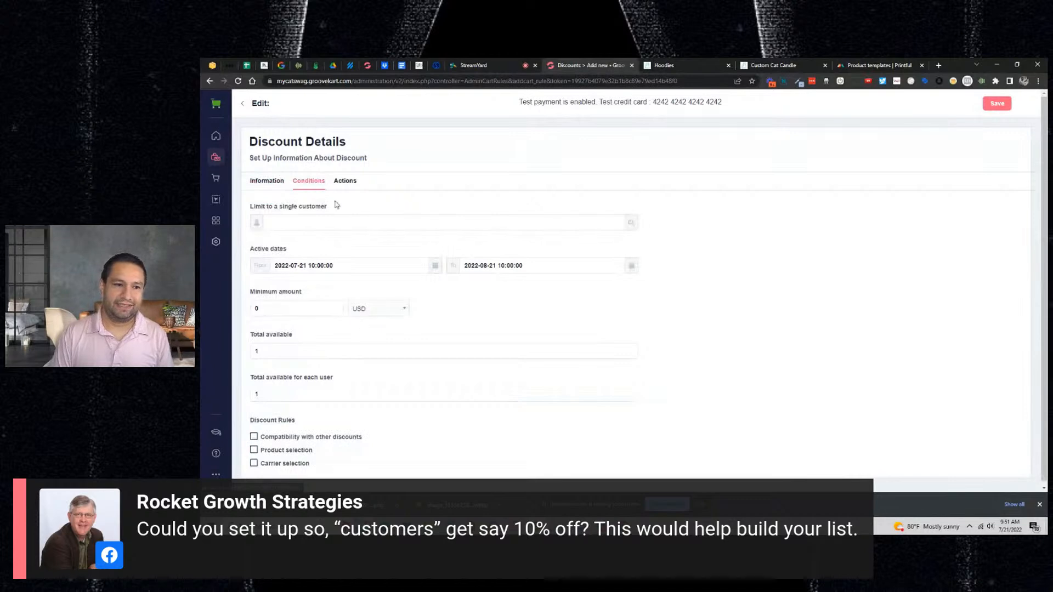
- Set a 10 minimum amount, 10000 total available uses and 10 uses per user
left_click(279, 310)
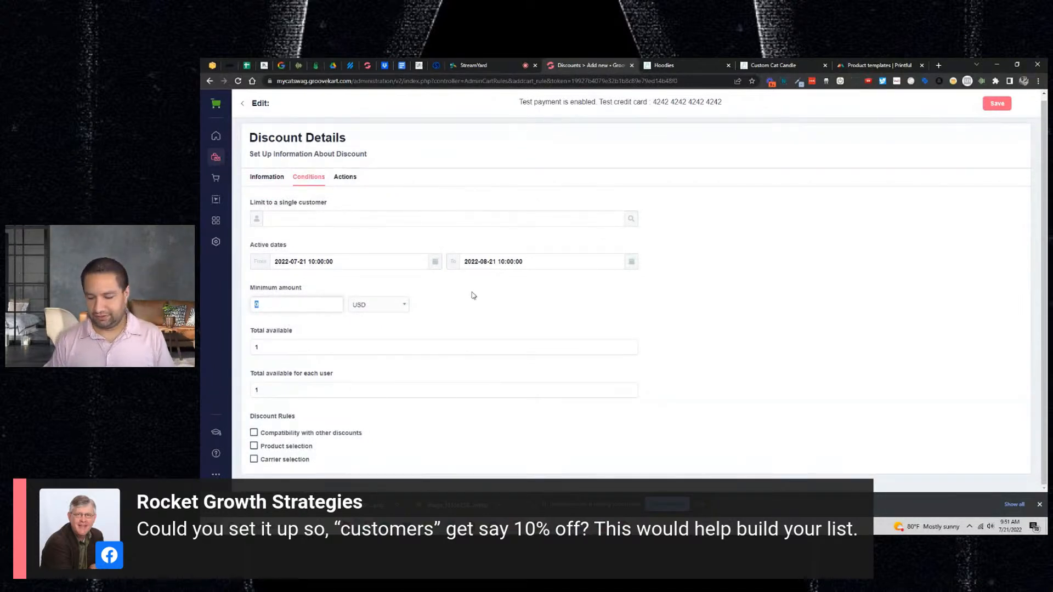
type("10")
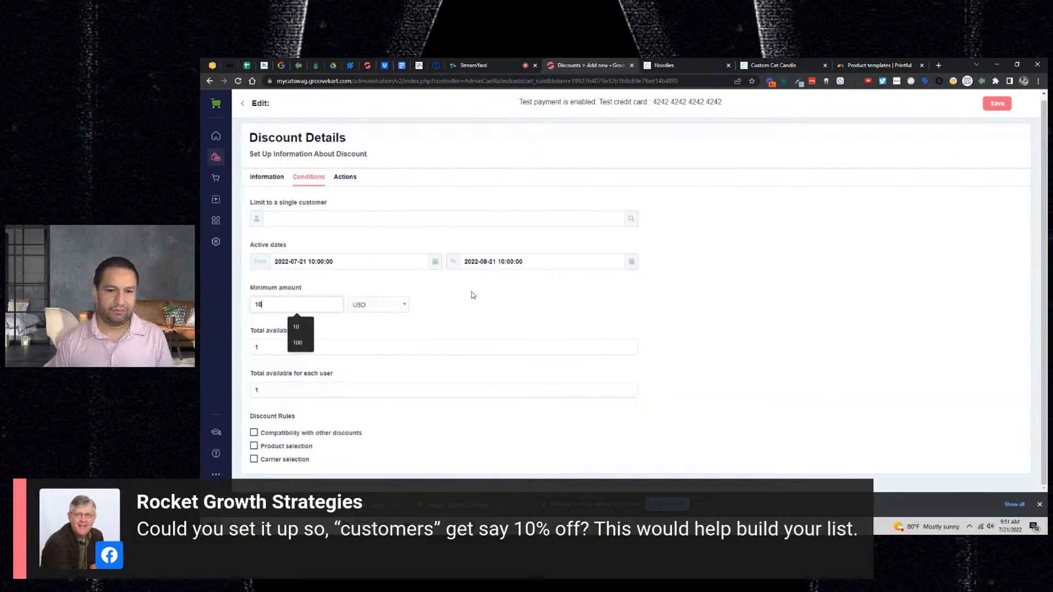
left_click(306, 346)
type("00")
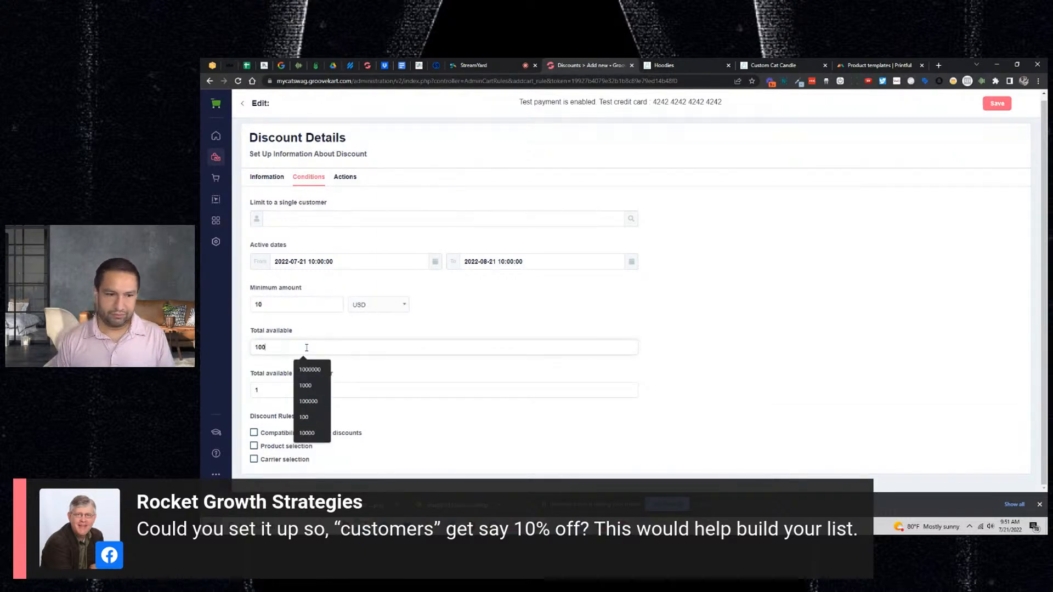
type("00")
left_click(432, 319)
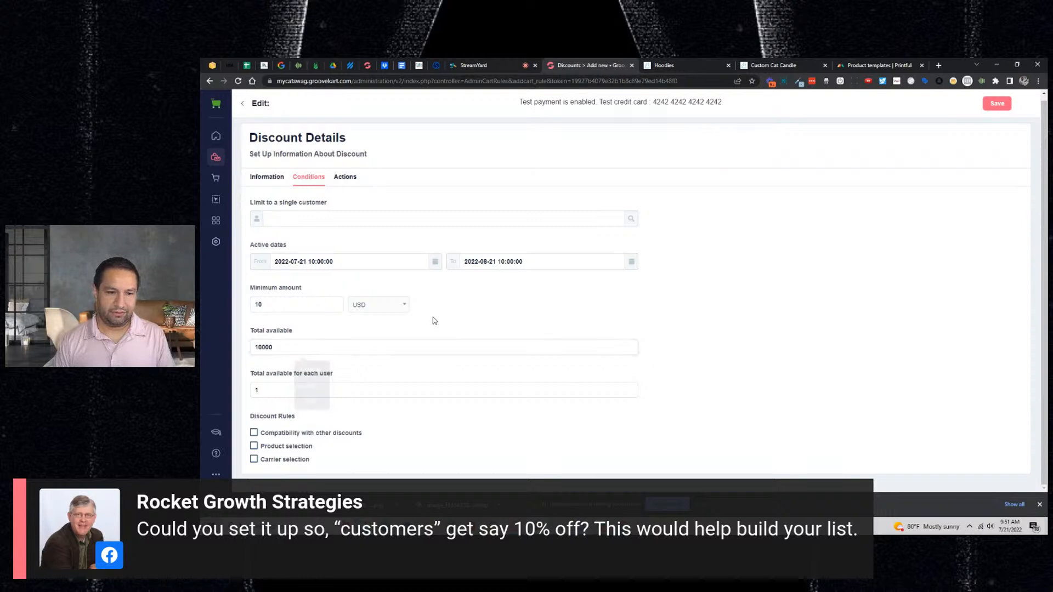
double_click(295, 384)
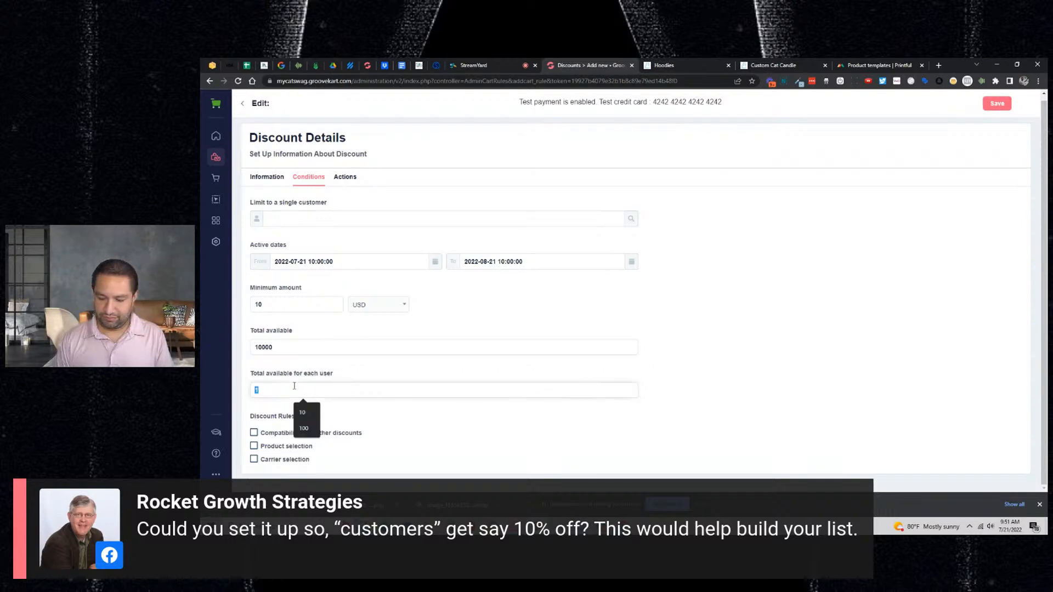
type("10")
left_click(767, 290)
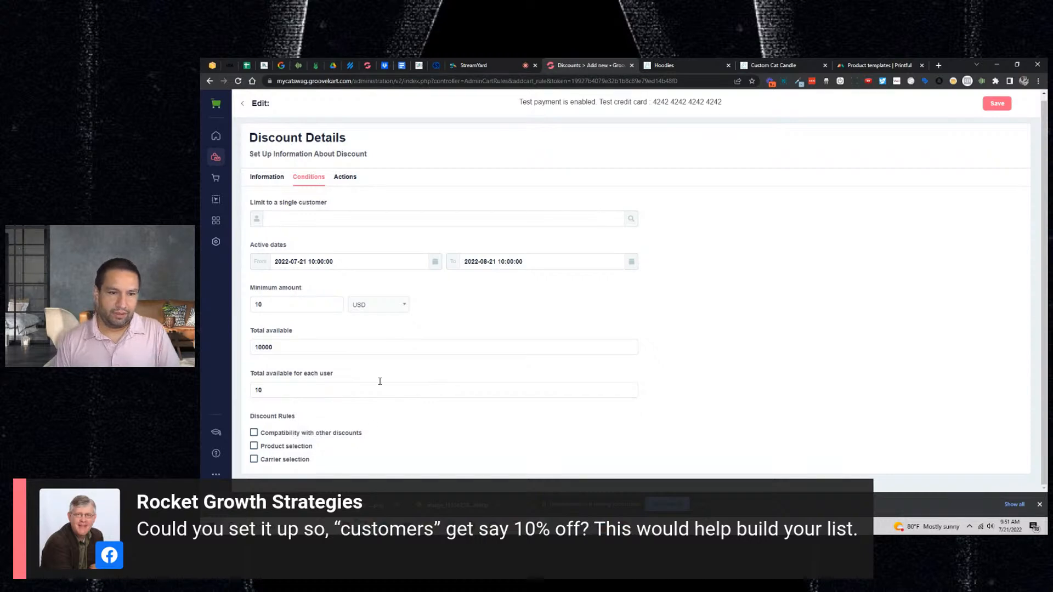
- Make the discount 10 percent off the order, excluding shipping
left_click(345, 178)
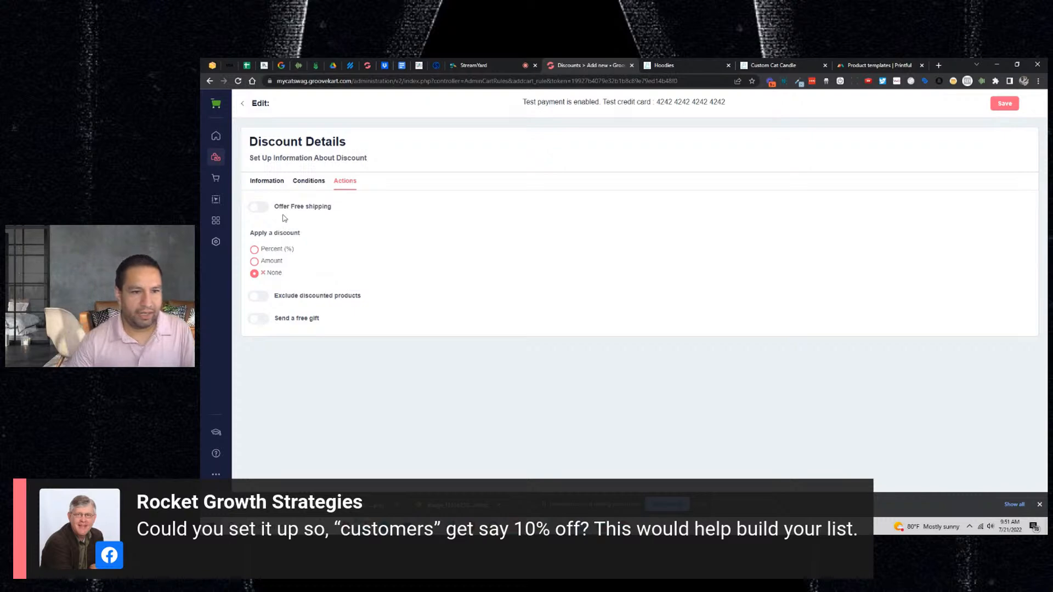
left_click(256, 251)
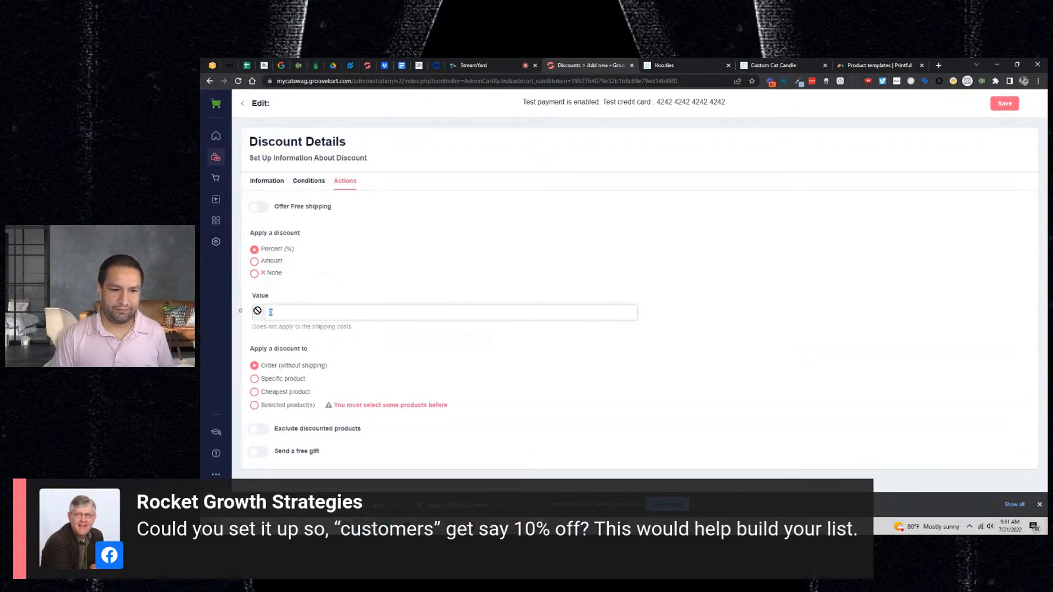
type("10")
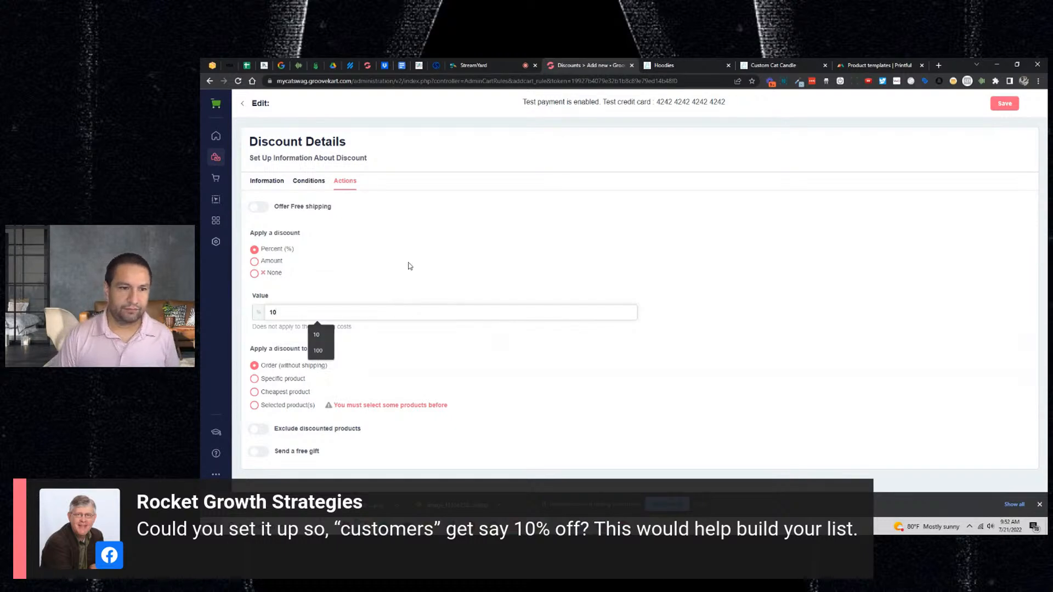
left_click(408, 264)
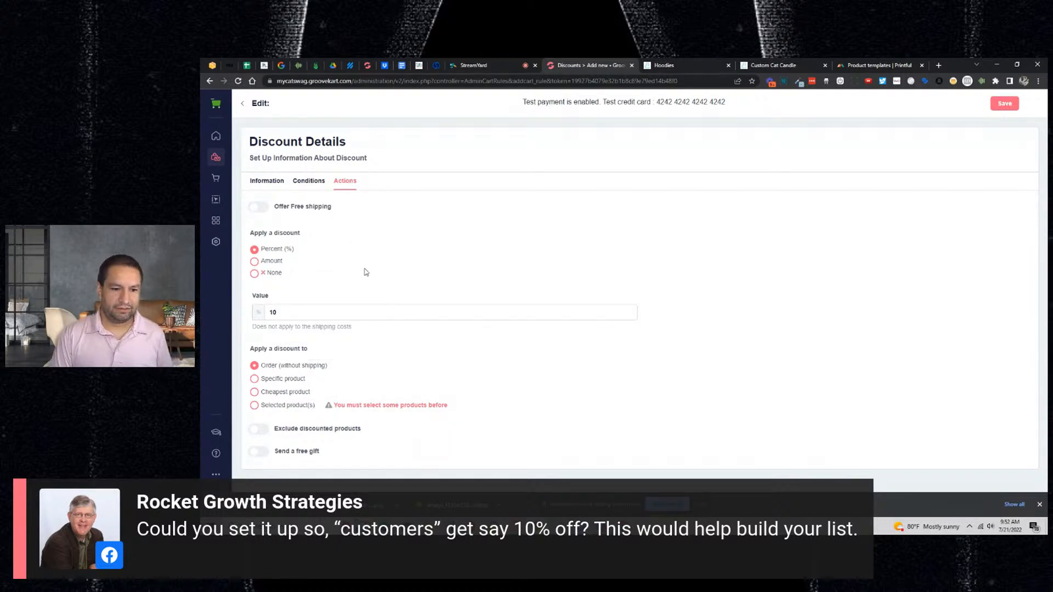
- Try the compatibility, product and carrier restriction options, then switch them back off
left_click(308, 182)
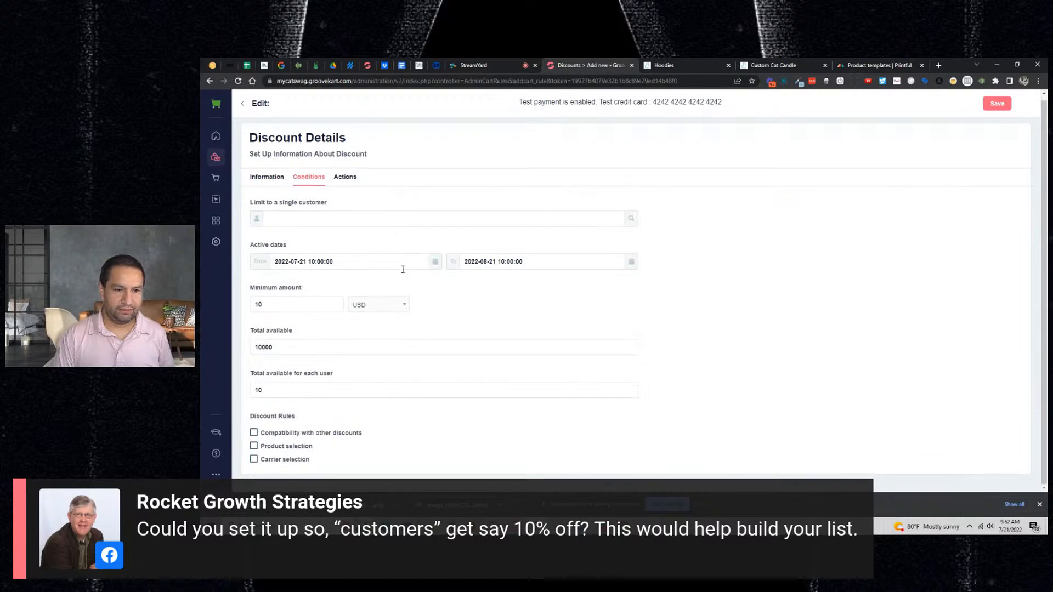
left_click(301, 433)
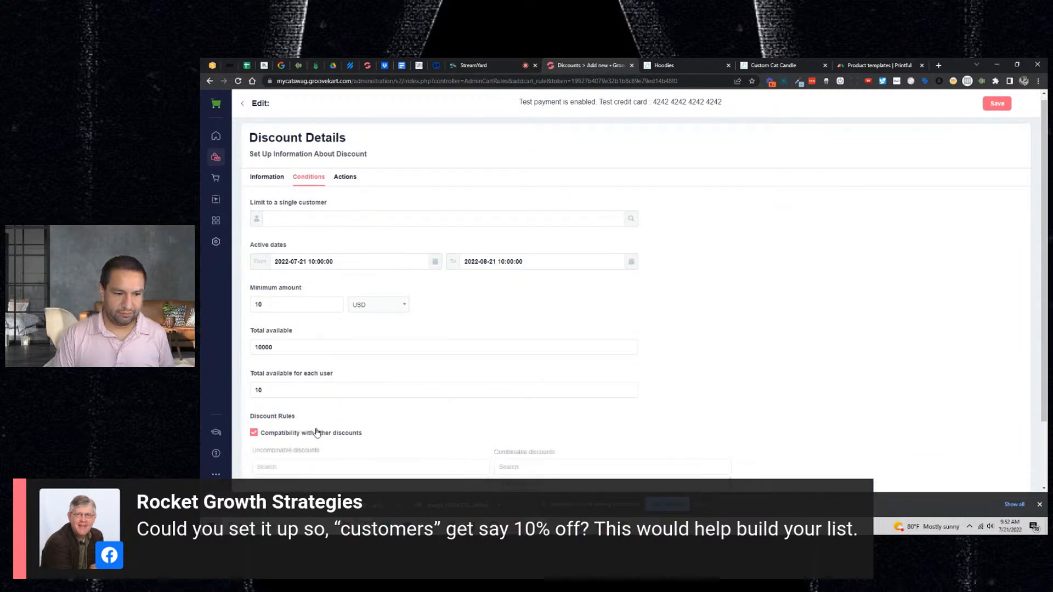
scroll(346, 419, "down", 2)
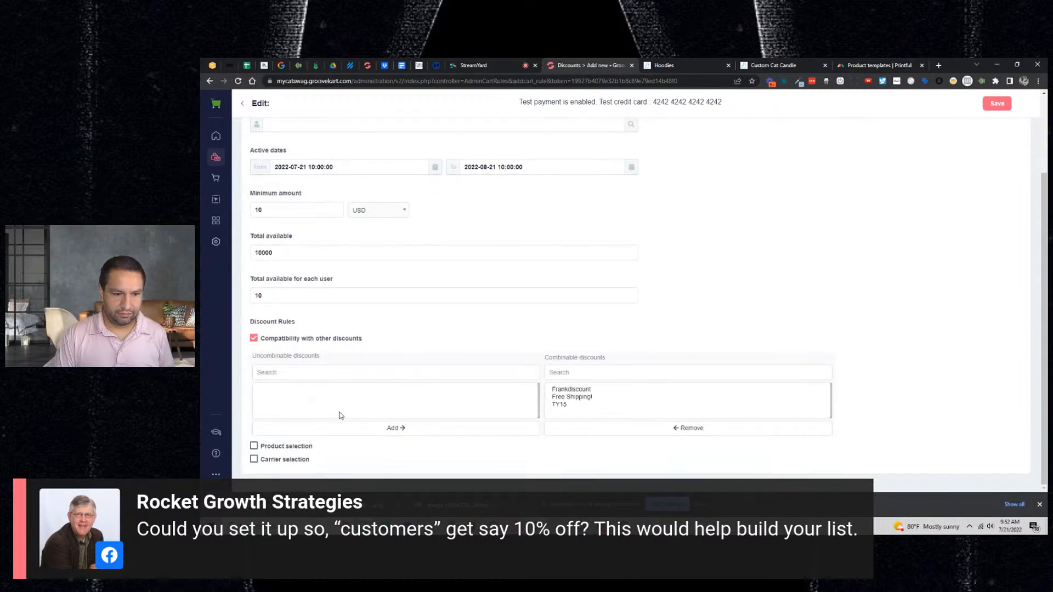
left_click(289, 448)
scroll(332, 437, "down", 1)
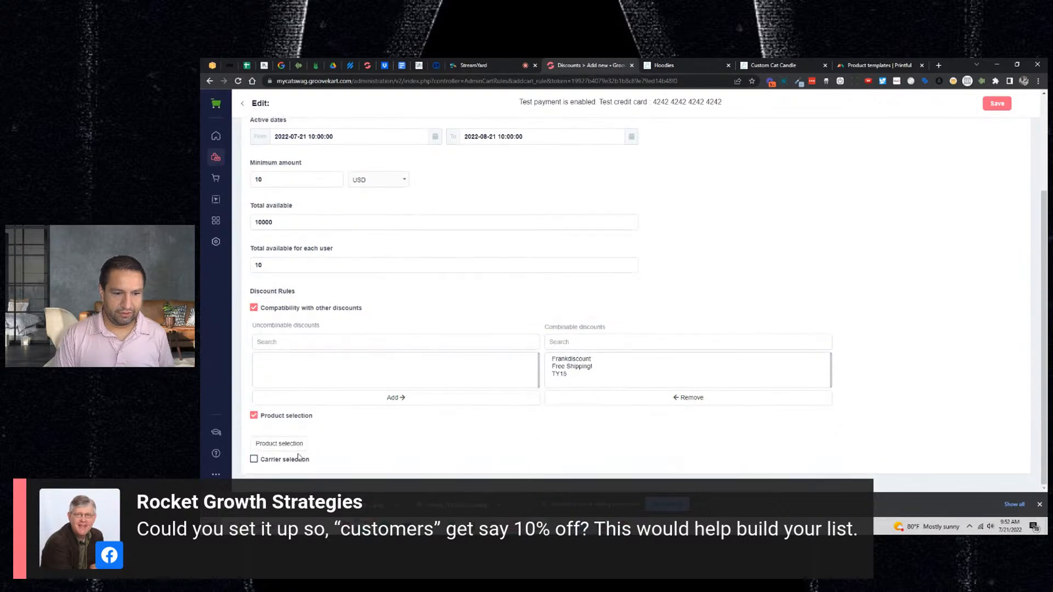
scroll(384, 373, "down", 2)
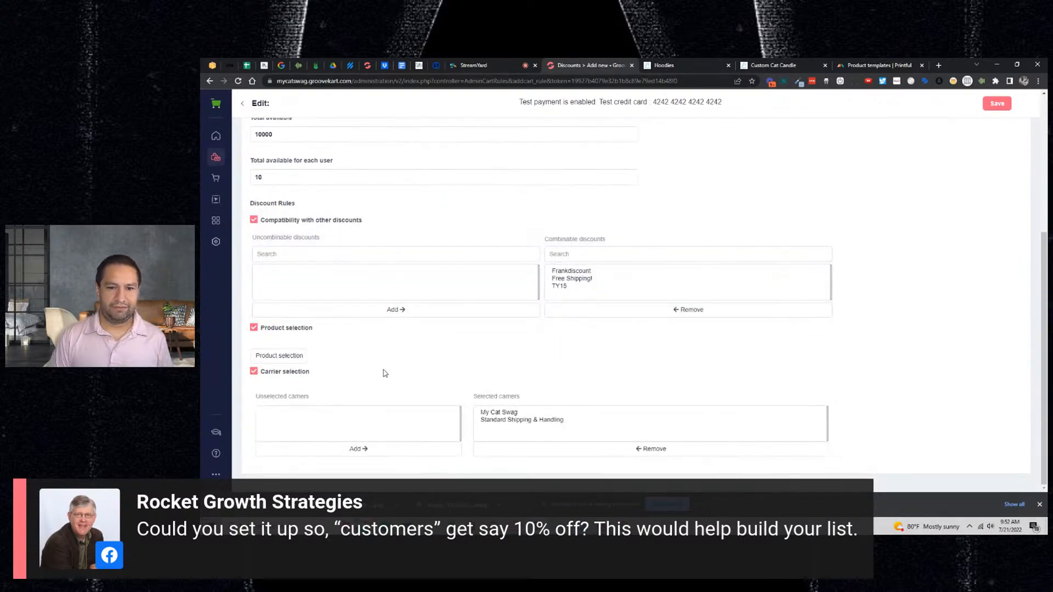
left_click(253, 327)
left_click(255, 373)
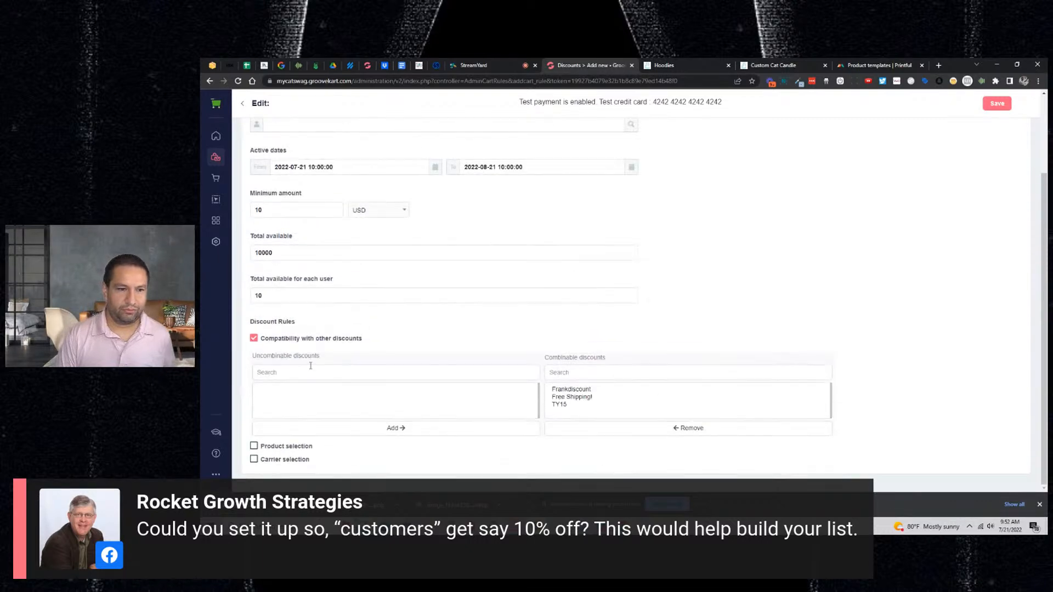
left_click(255, 338)
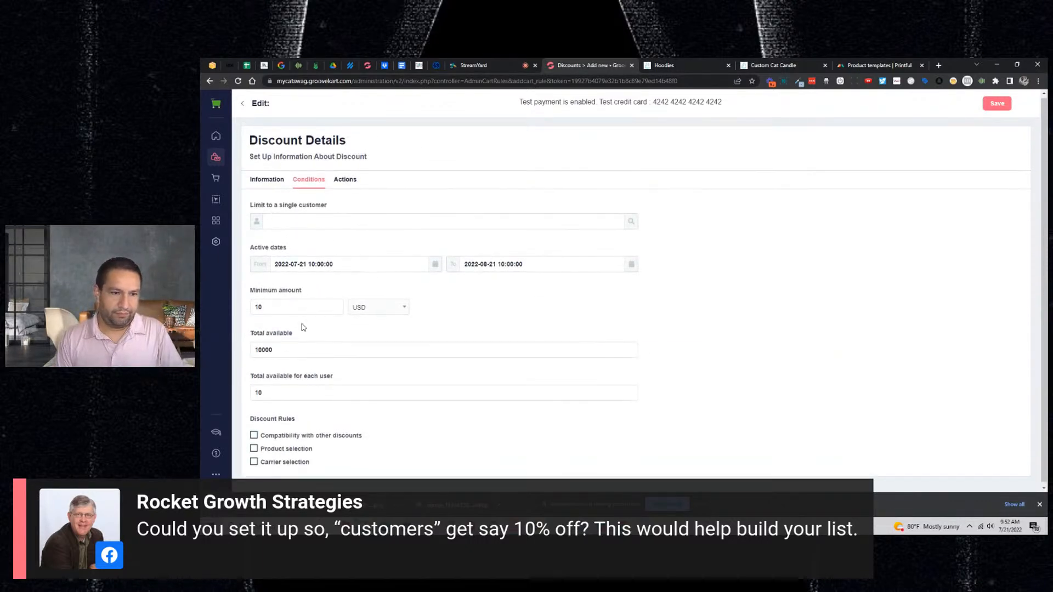
- Recheck the conditions, leaving compatibility, product and carrier restrictions all off
left_click(266, 181)
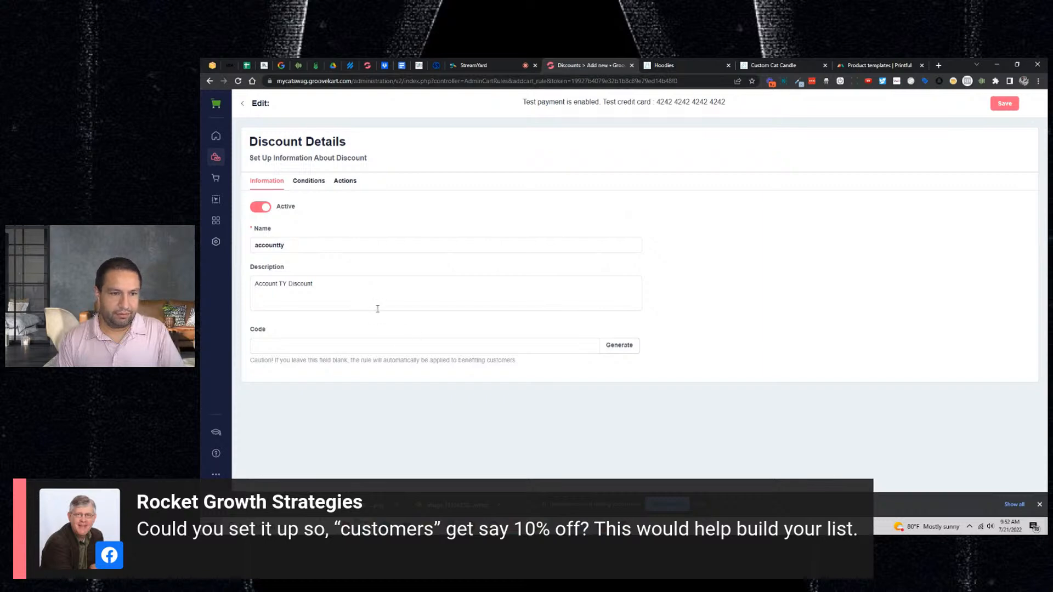
left_click(317, 186)
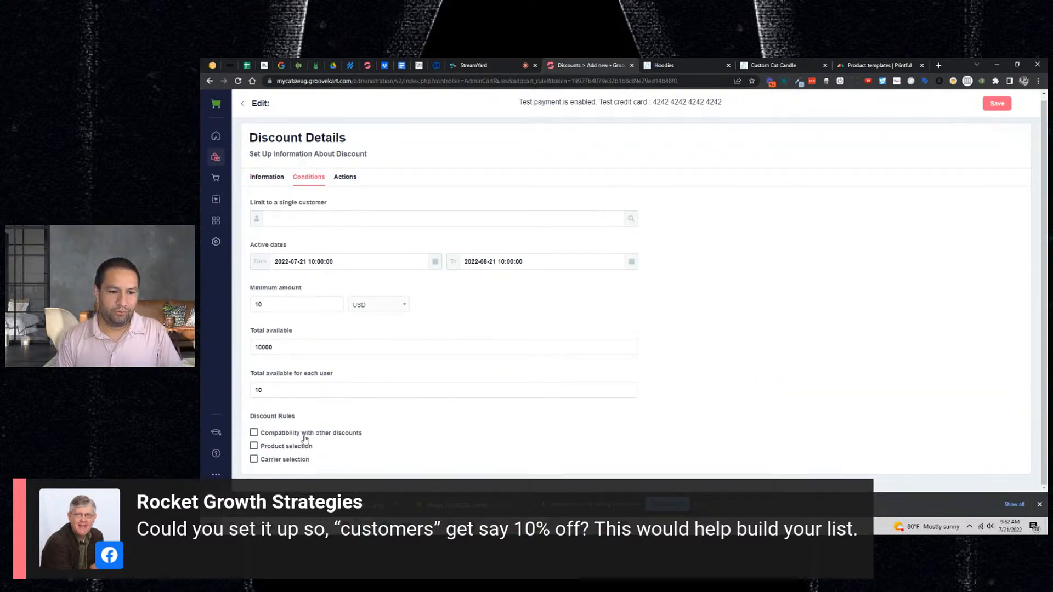
left_click(357, 433)
scroll(357, 433, "down", 2)
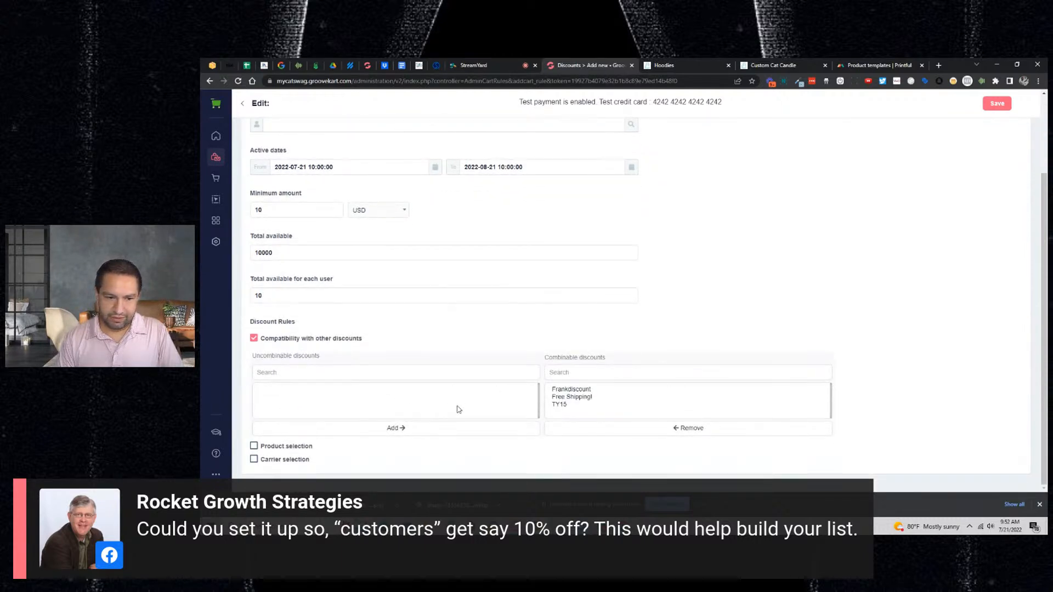
left_click(287, 446)
scroll(428, 448, "down", 1)
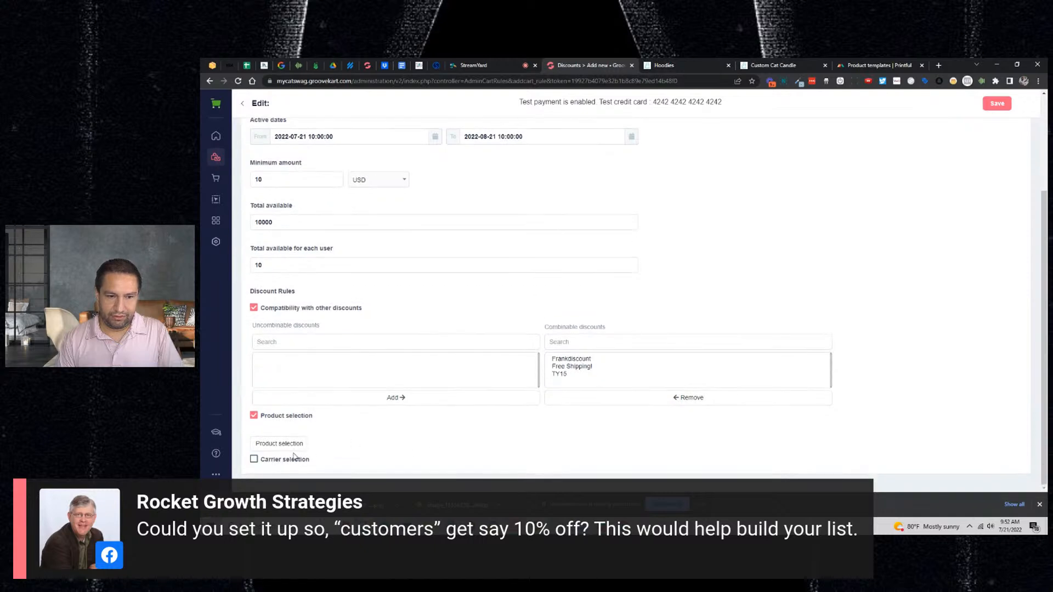
scroll(422, 435, "down", 3)
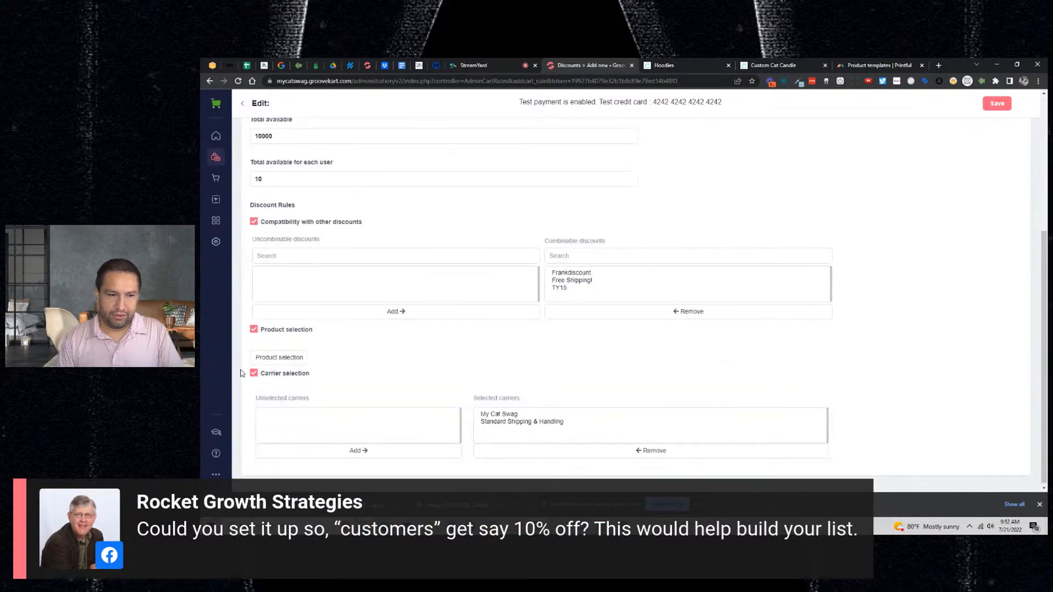
left_click(254, 374)
left_click(254, 415)
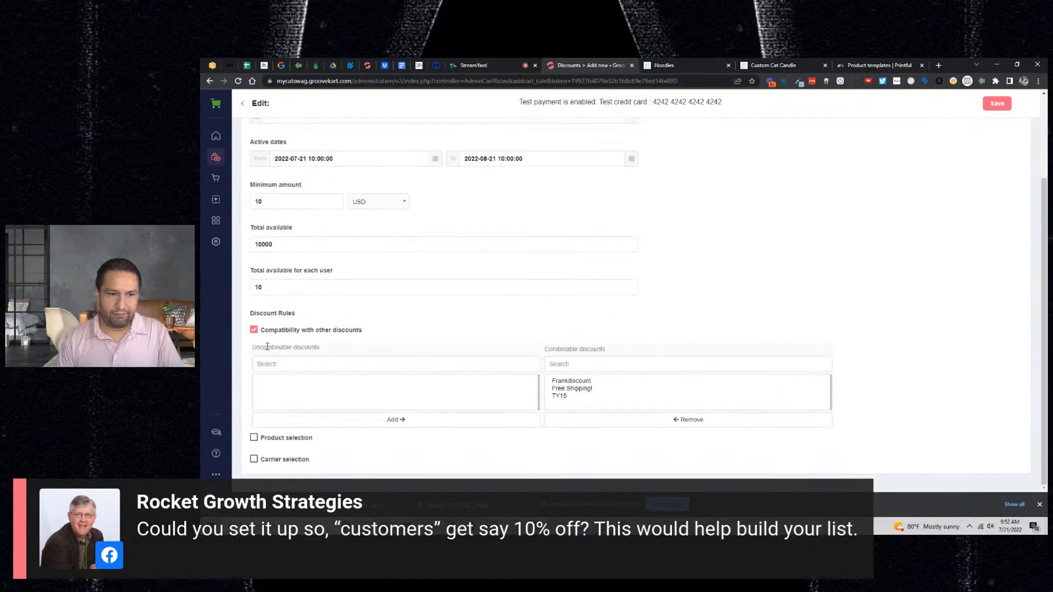
left_click(254, 338)
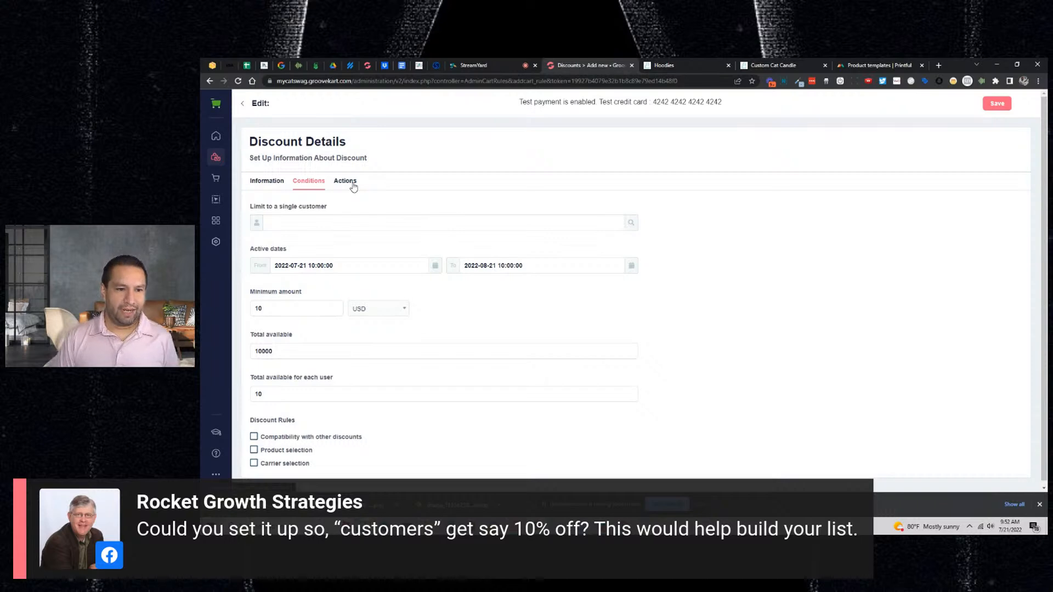
- Allow 1 use per user and exclude already discounted products from the offer
double_click(304, 393)
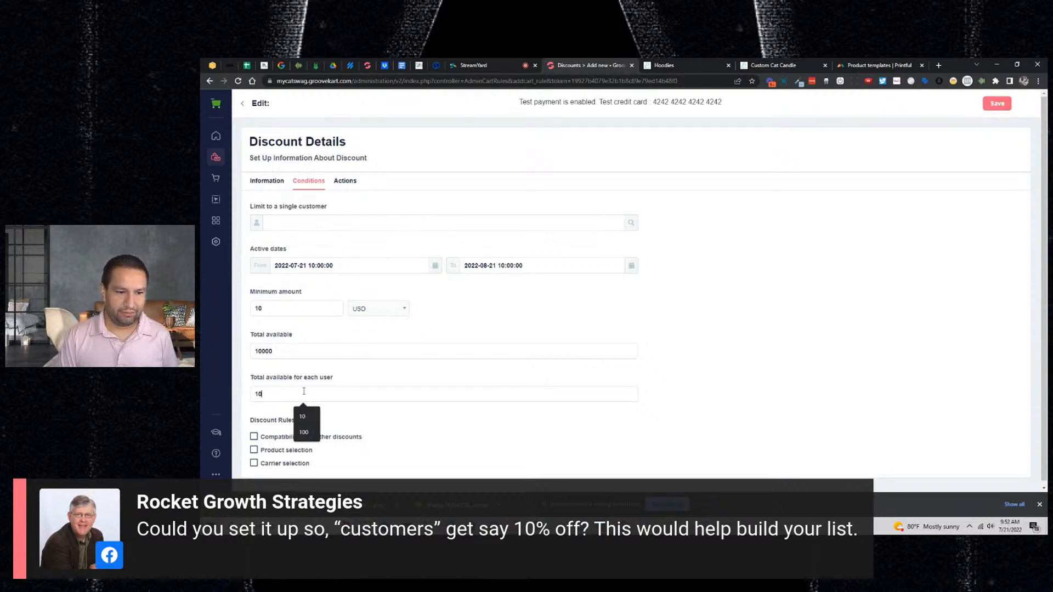
left_click(437, 373)
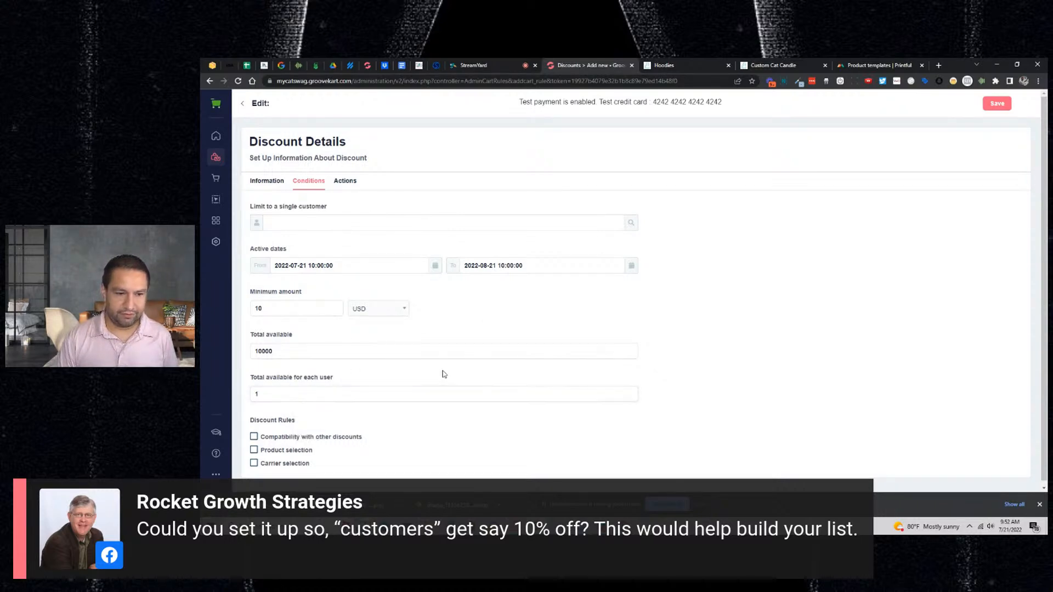
scroll(443, 373, "down", 2)
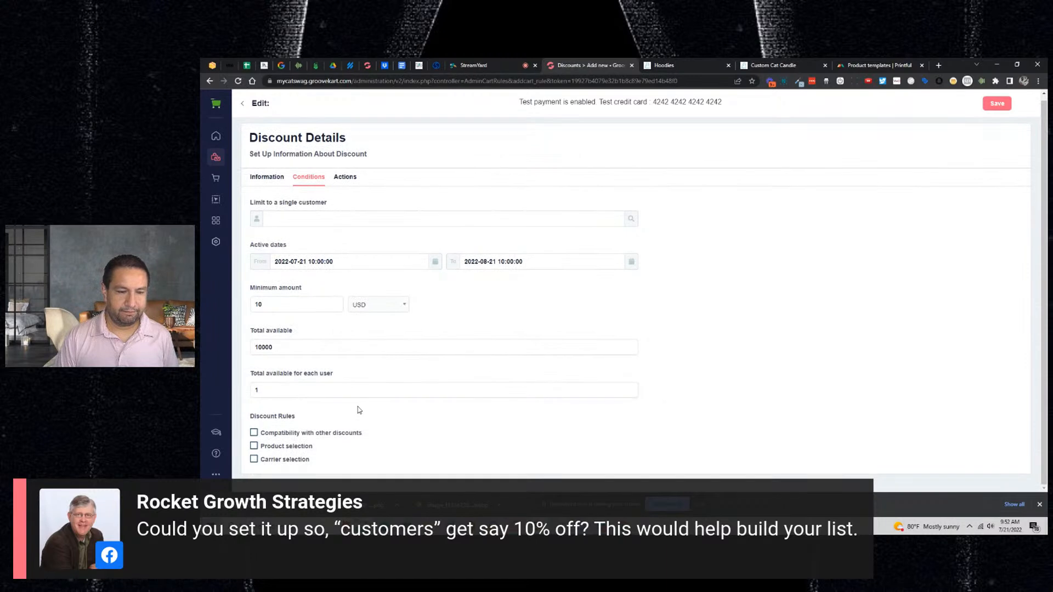
left_click(353, 176)
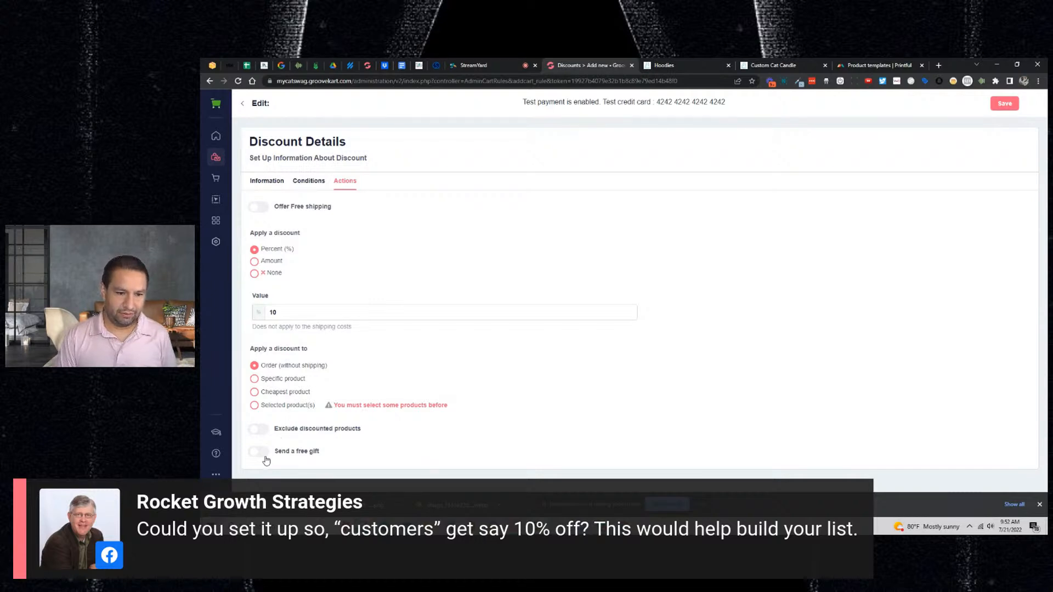
left_click(258, 430)
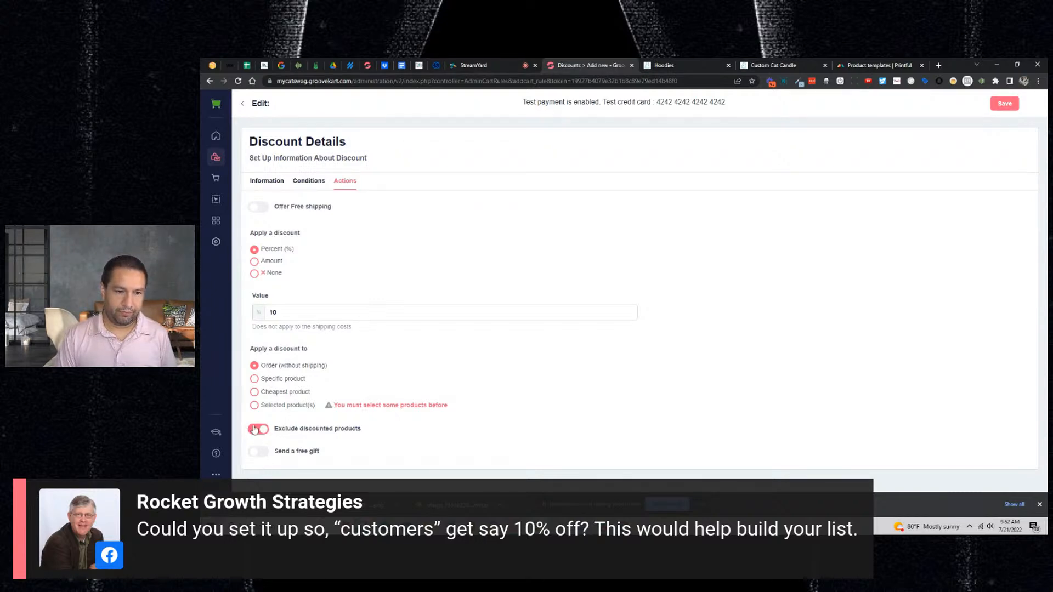
- Lower the total available uses from 10000 to 1000
left_click(267, 181)
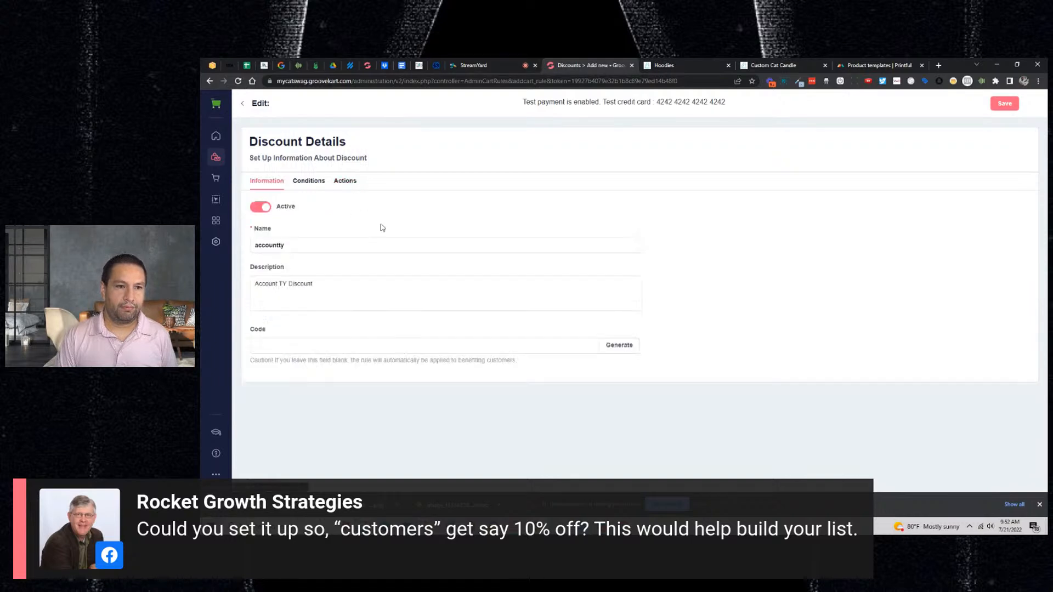
left_click(303, 181)
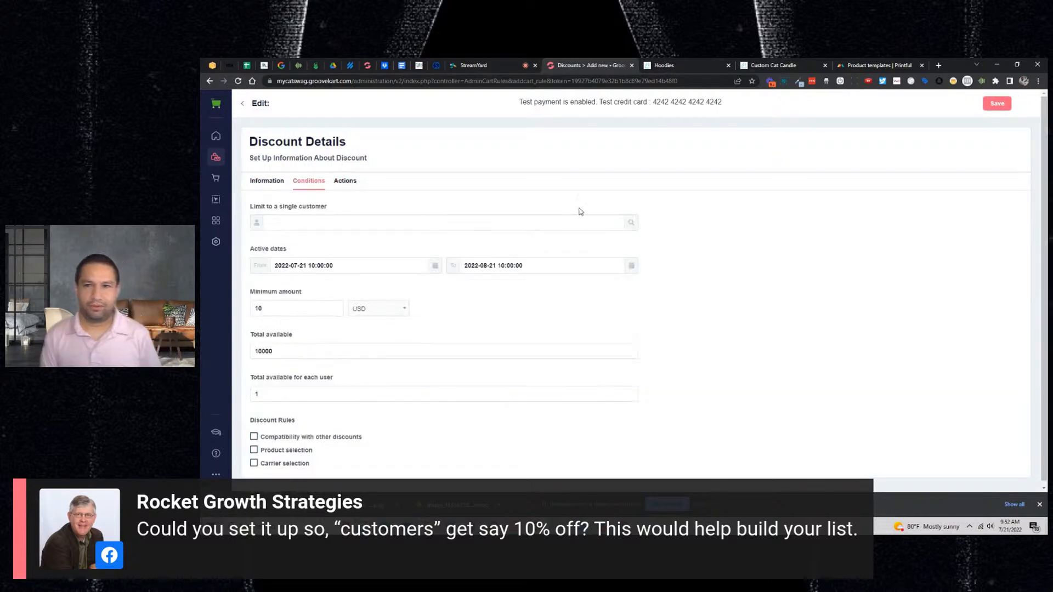
left_click(490, 64)
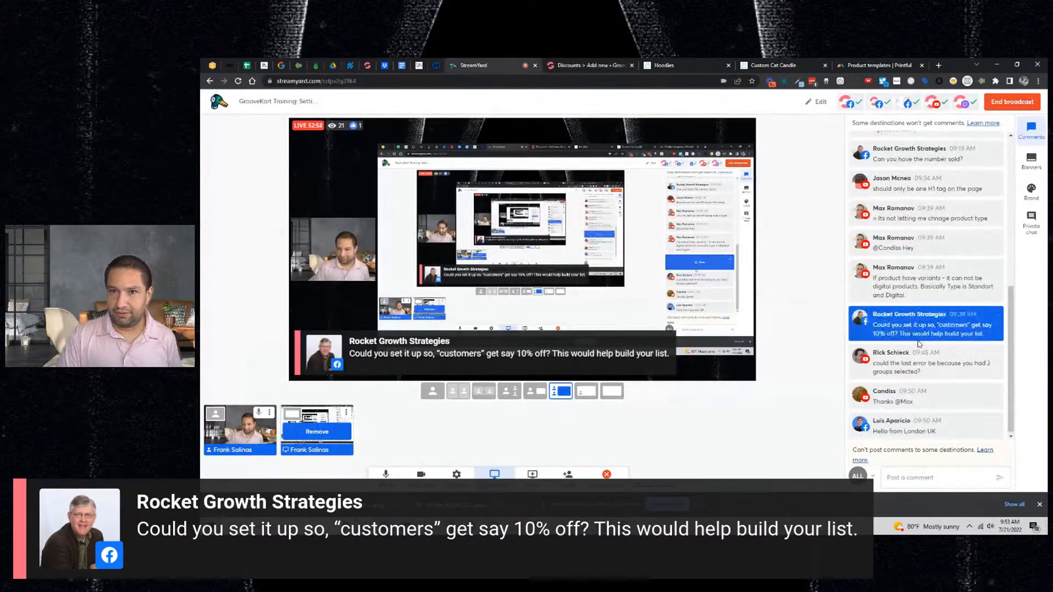
left_click(586, 65)
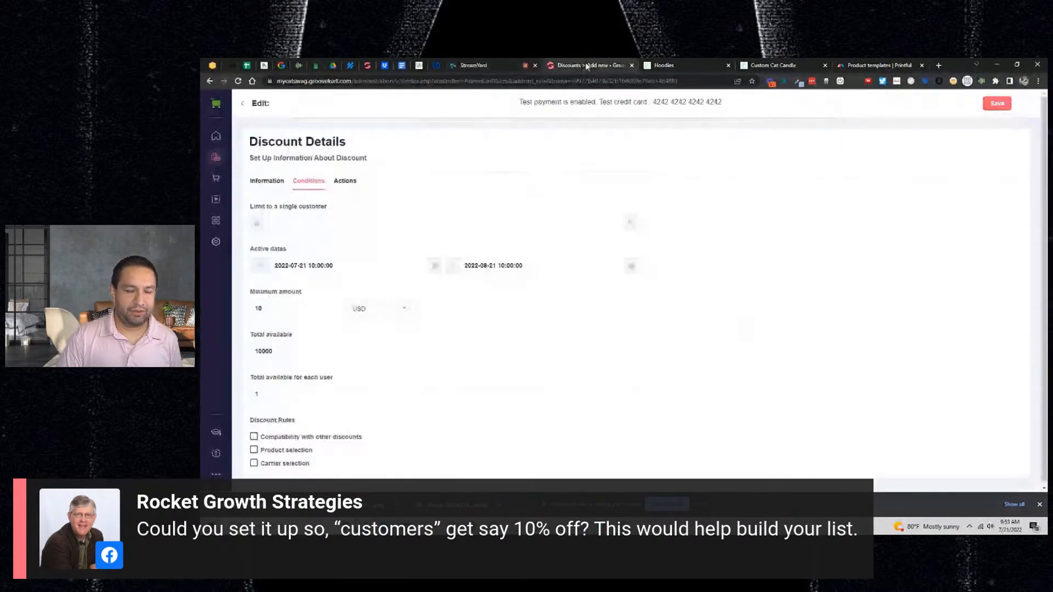
double_click(326, 353)
type("1000")
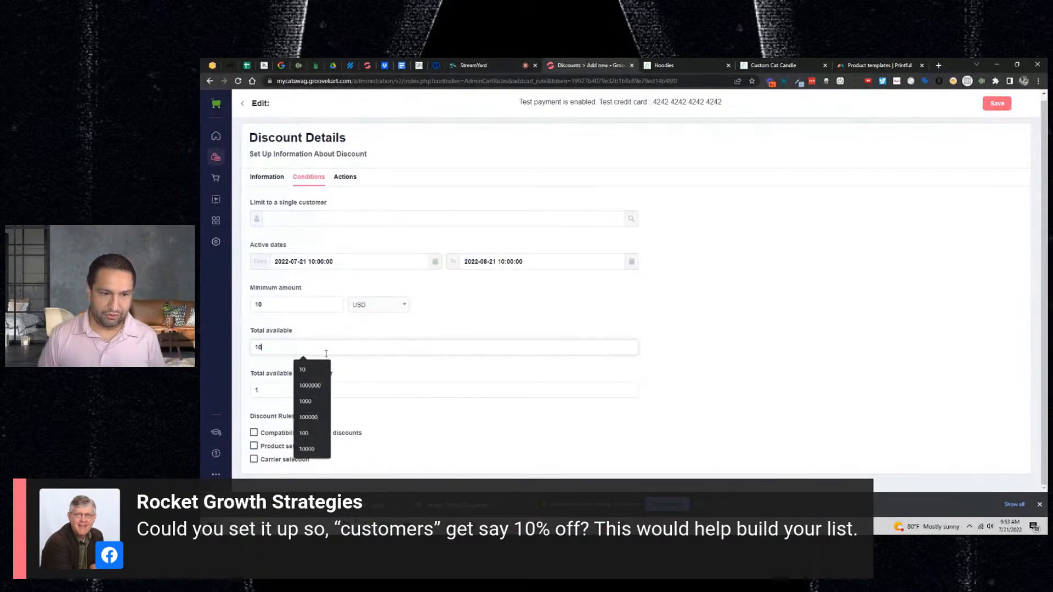
left_click(590, 377)
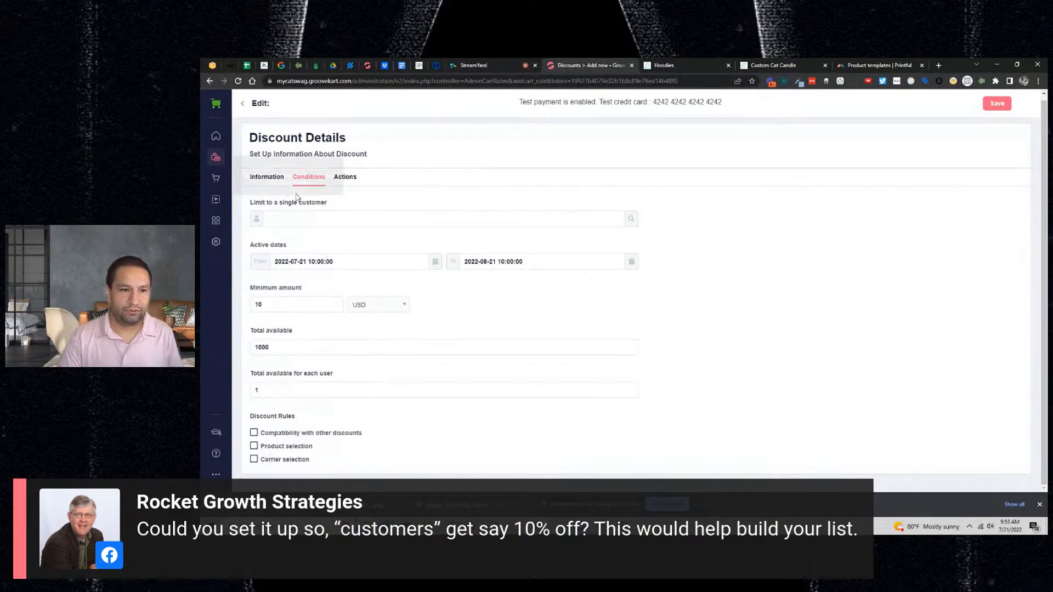
left_click(267, 176)
- Go to Orders > Customers and open the customer groups management page
mouse_move(226, 161)
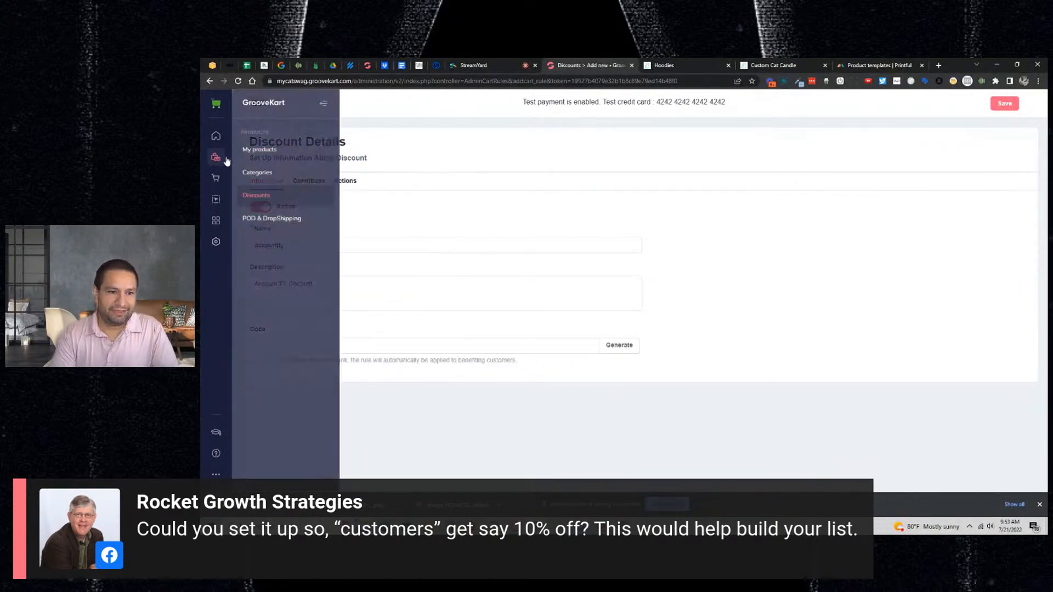
left_click(216, 241)
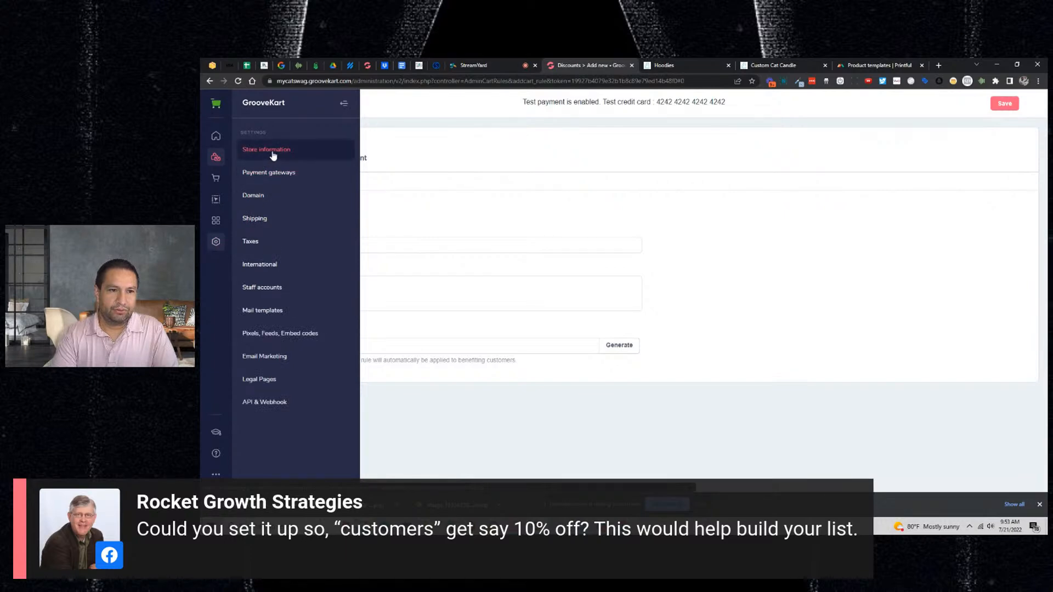
left_click(217, 181)
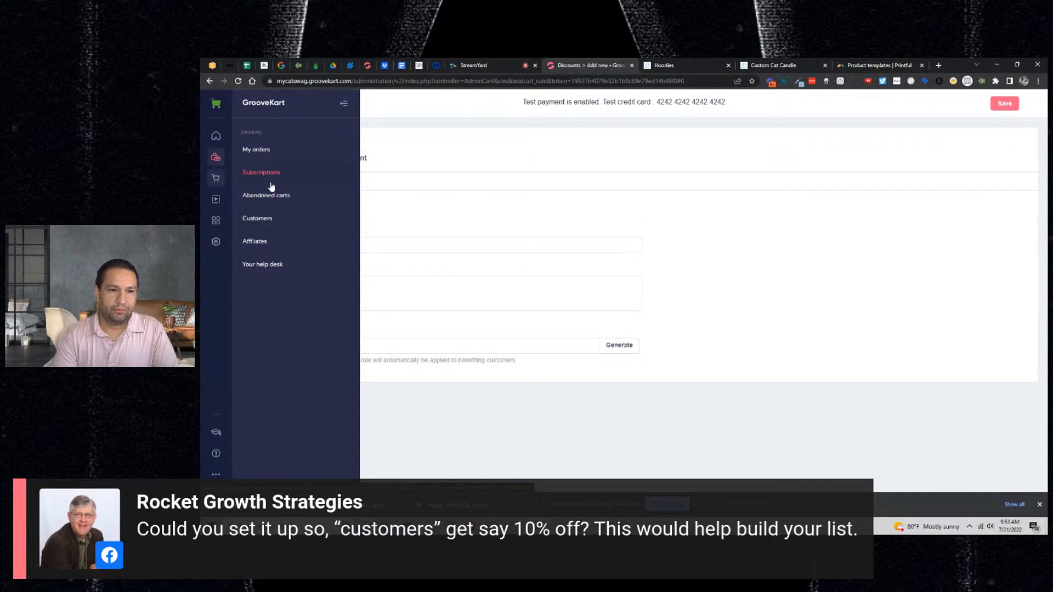
left_click(255, 219)
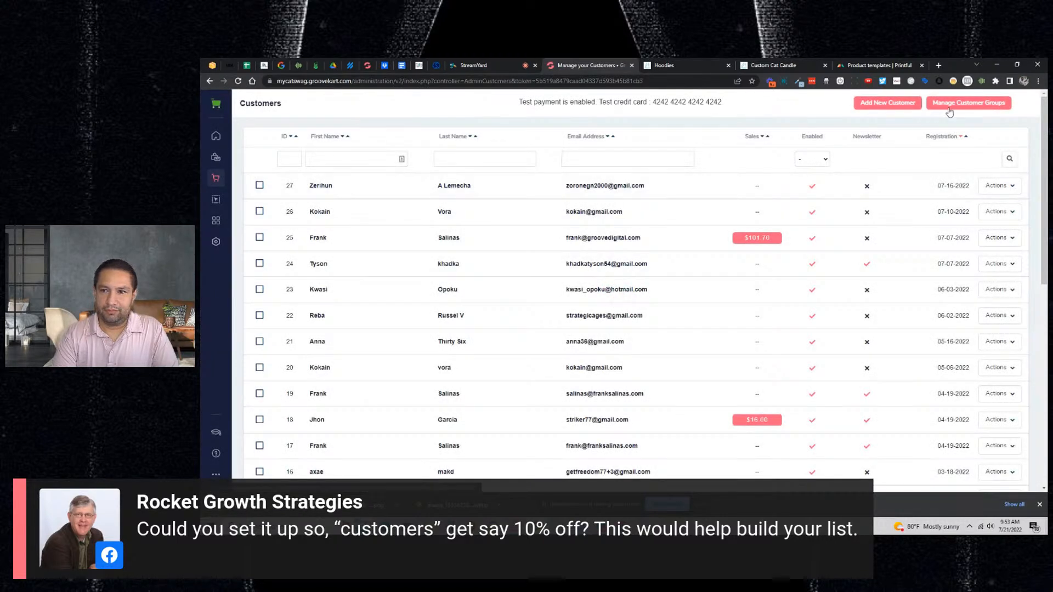
scroll(900, 190, "down", 2)
scroll(876, 245, "up", 2)
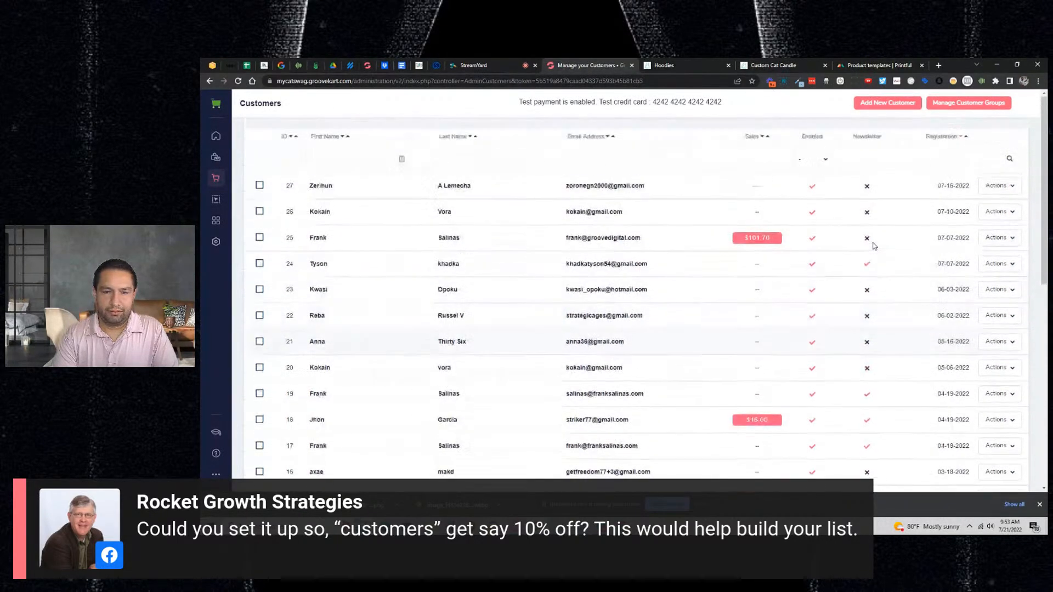
left_click(958, 106)
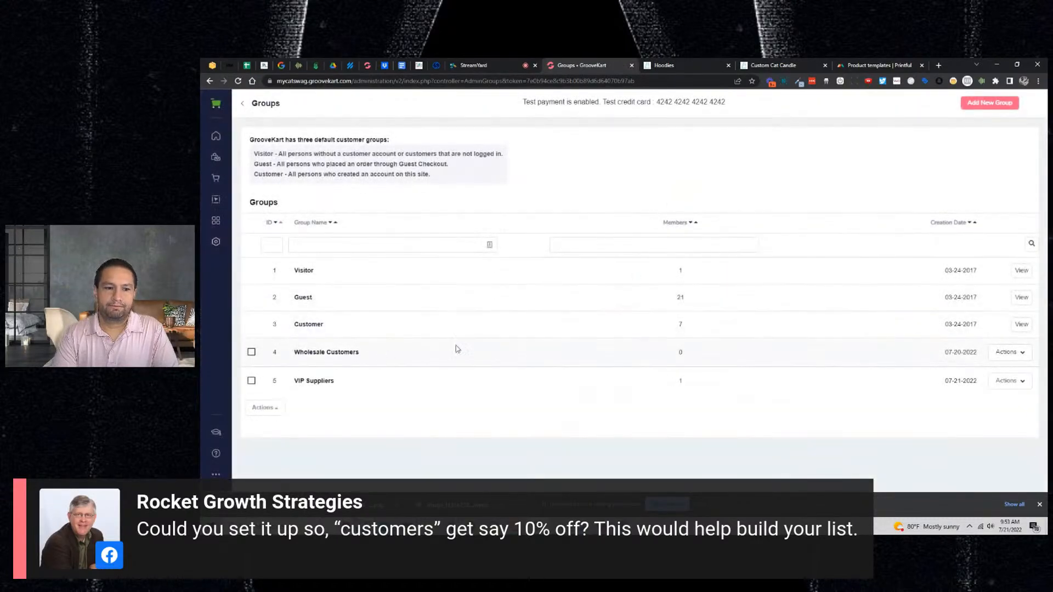
- Inspect the Customer group's members and the Wholesale Customers group, leaving both unchanged
left_click(1018, 326)
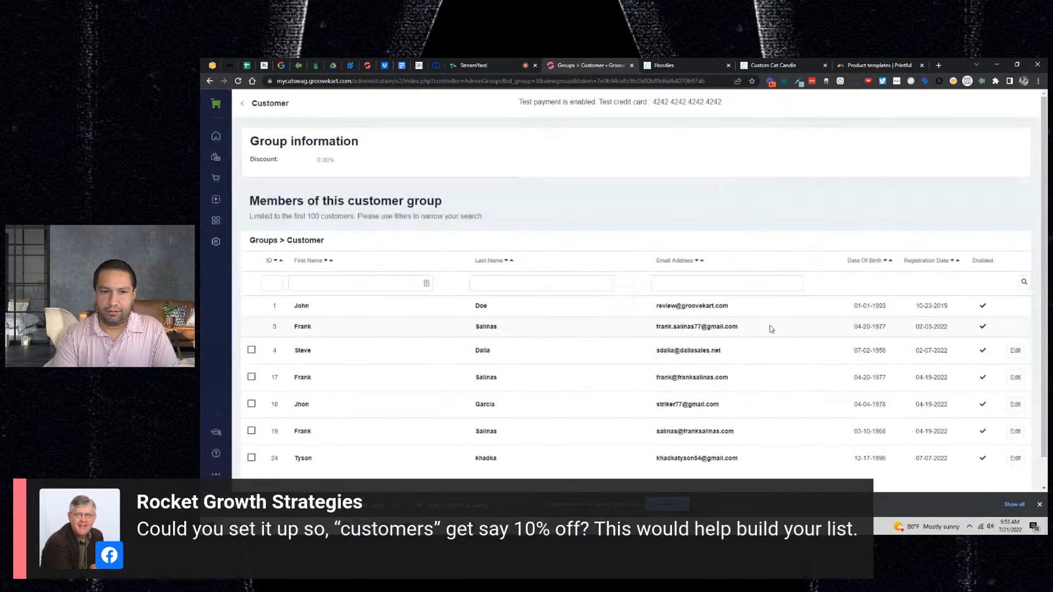
scroll(747, 314, "down", 1)
left_click(213, 81)
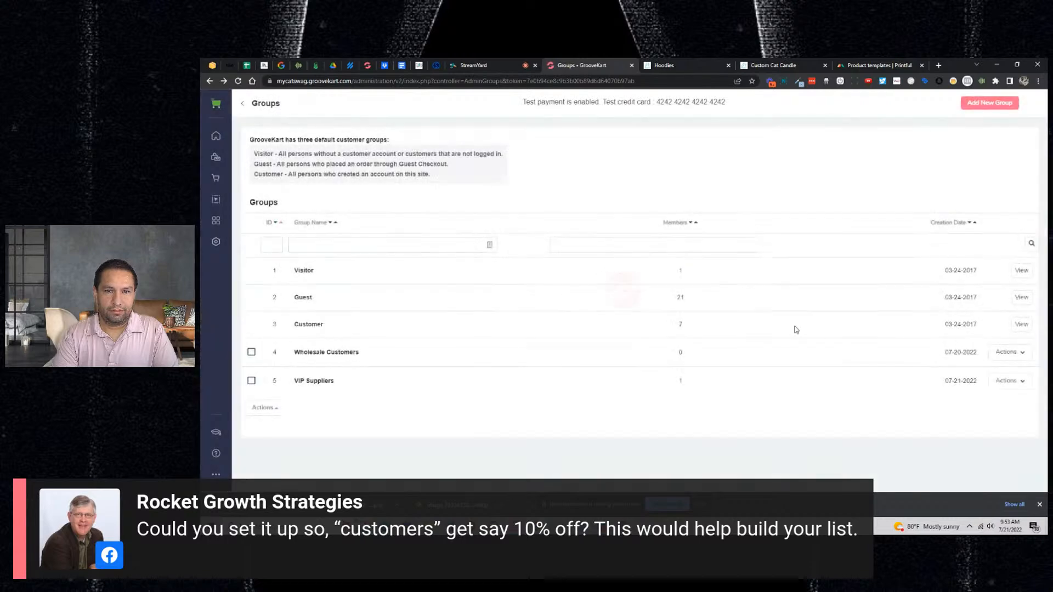
left_click(1007, 353)
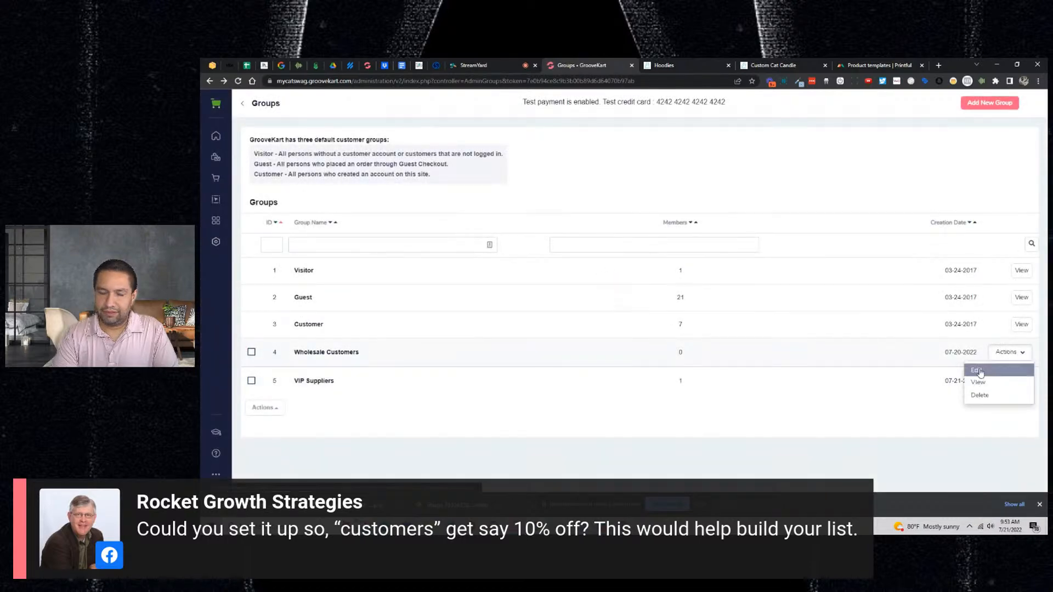
left_click(974, 368)
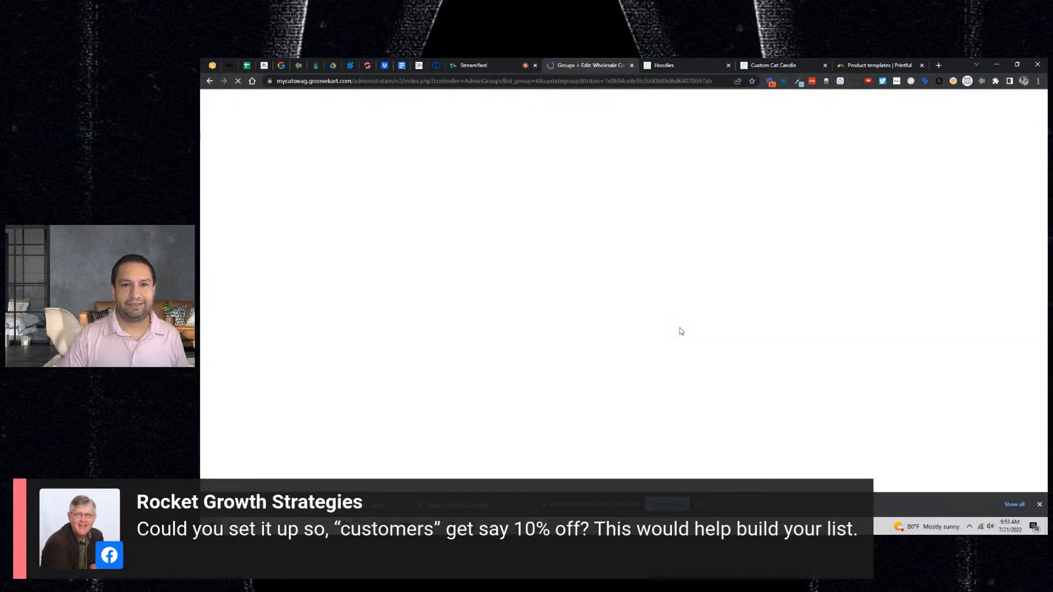
left_click(211, 82)
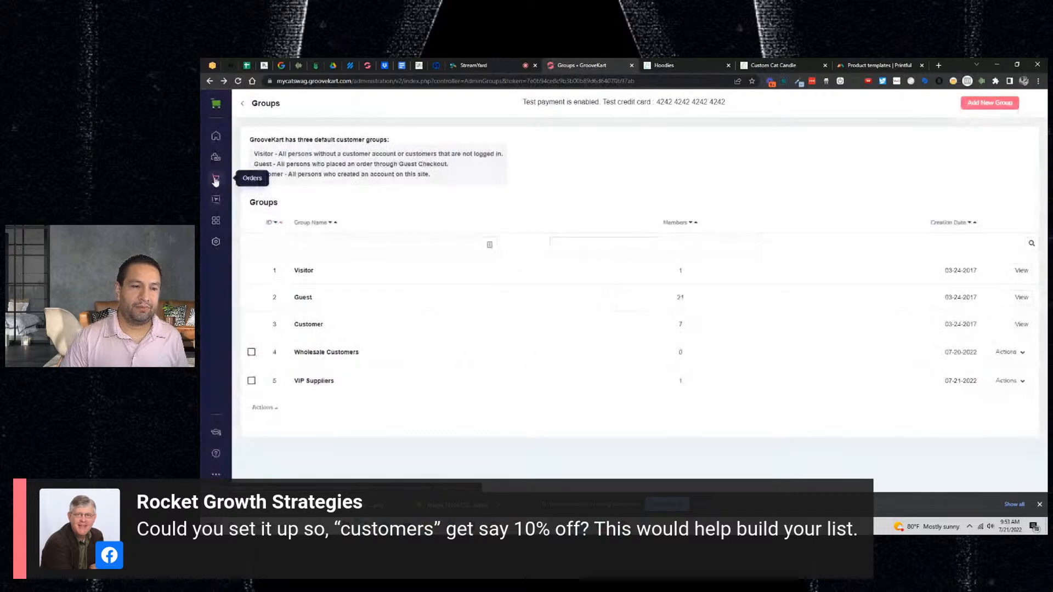
left_click(216, 180)
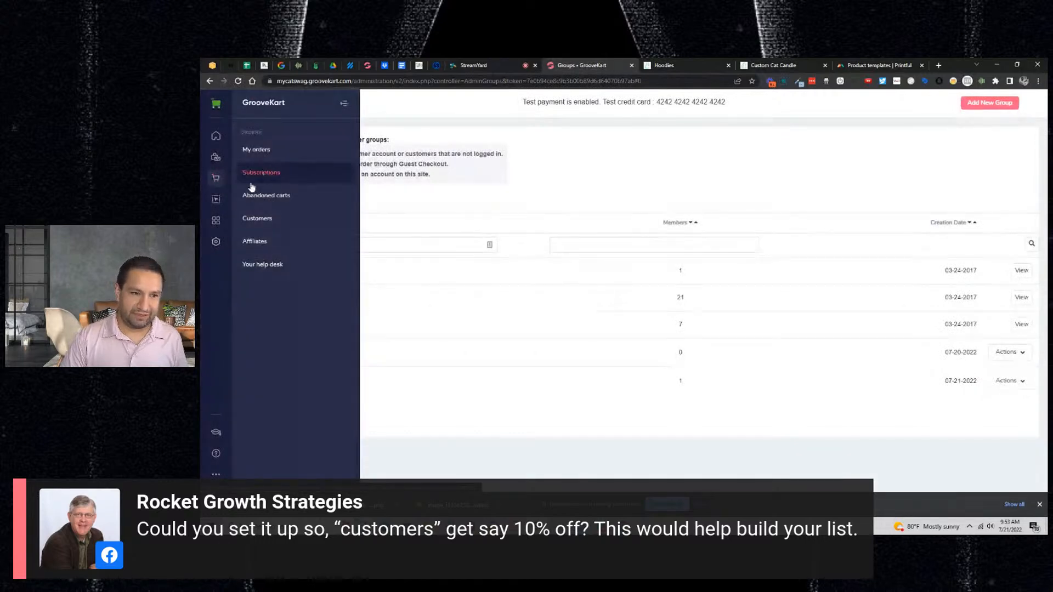
- Open the TY15 discount for editing from Products > Discounts
left_click(217, 158)
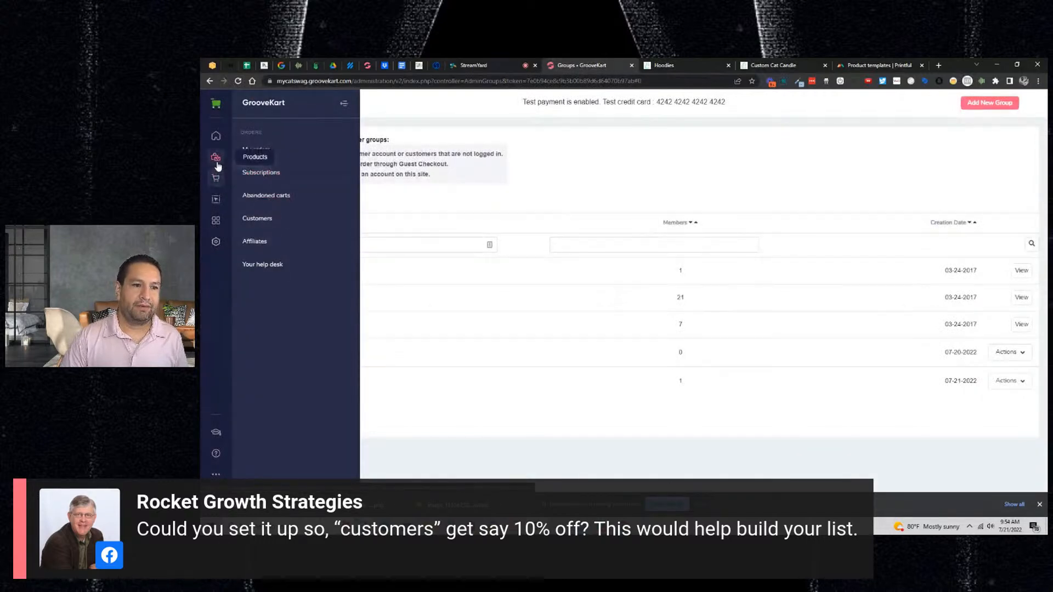
left_click(265, 196)
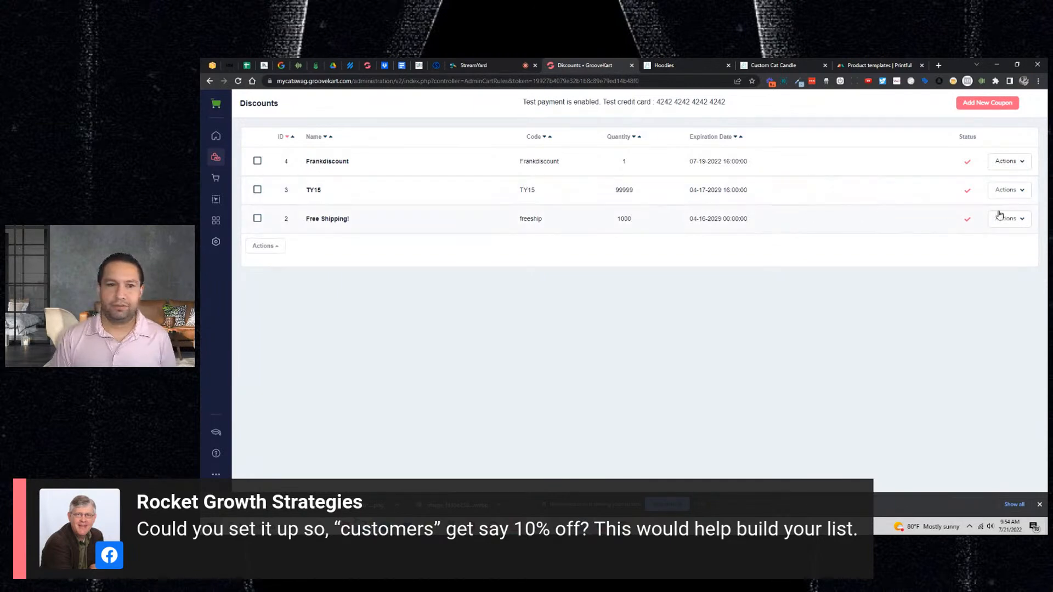
left_click(1013, 193)
left_click(1003, 206)
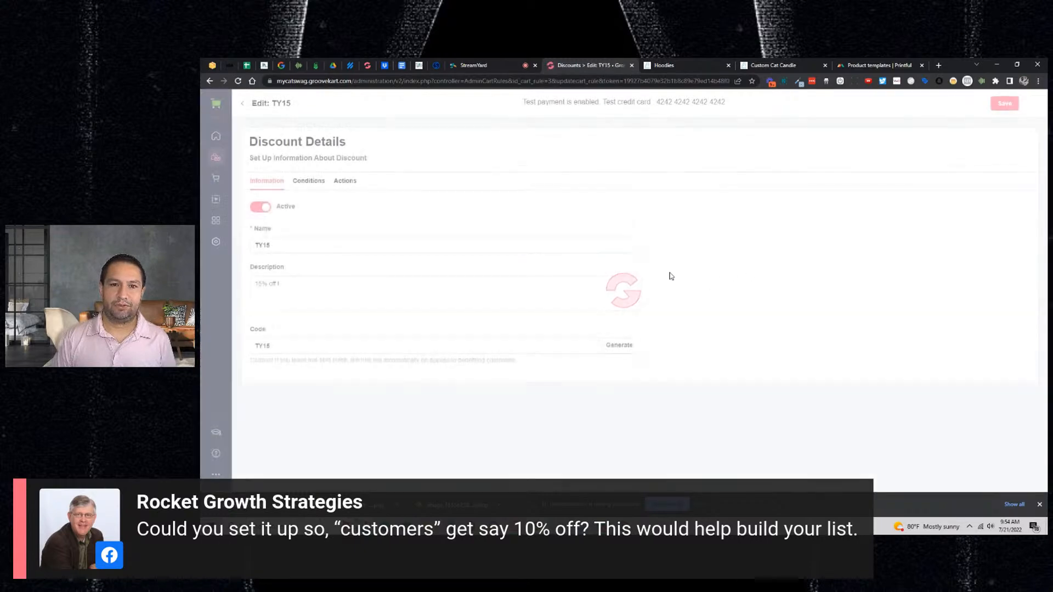
- Toggle TY15's compatibility on and off, check its 15 percent reduction, then go to StreamYard
left_click(308, 182)
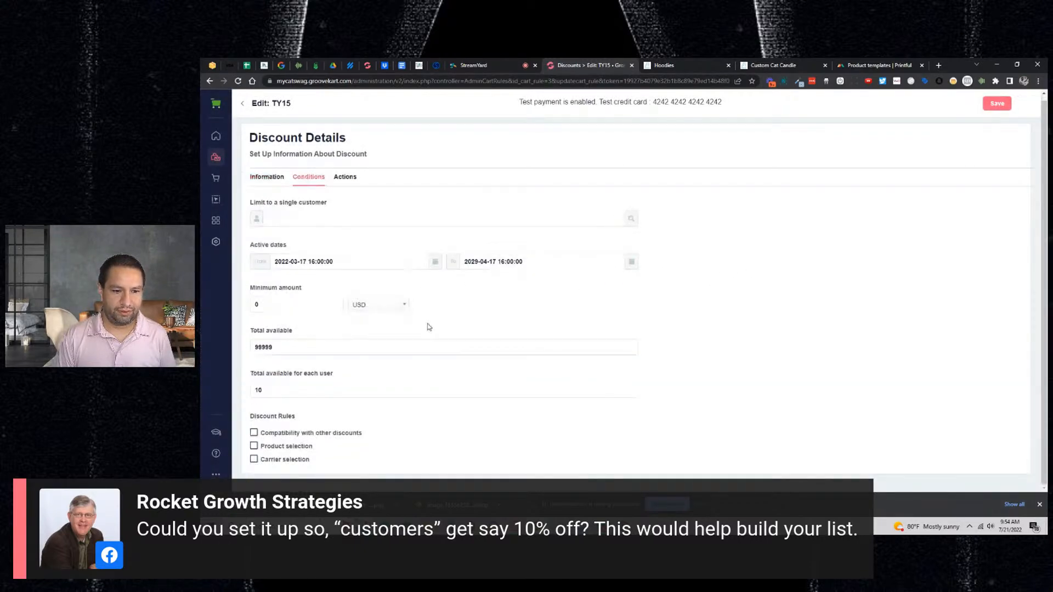
left_click(268, 435)
scroll(380, 434, "down", 2)
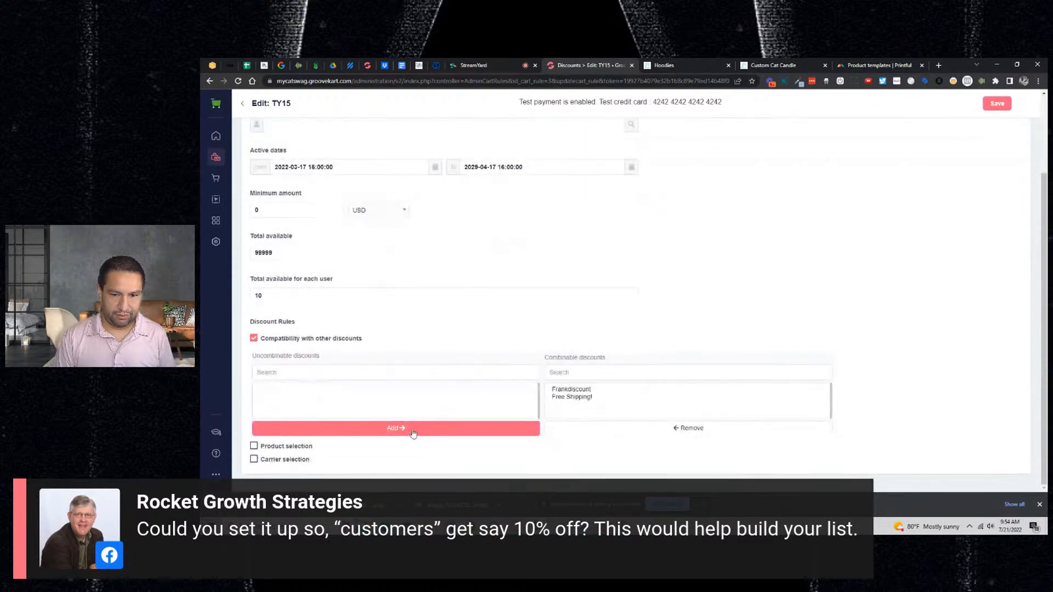
left_click(259, 341)
left_click(346, 182)
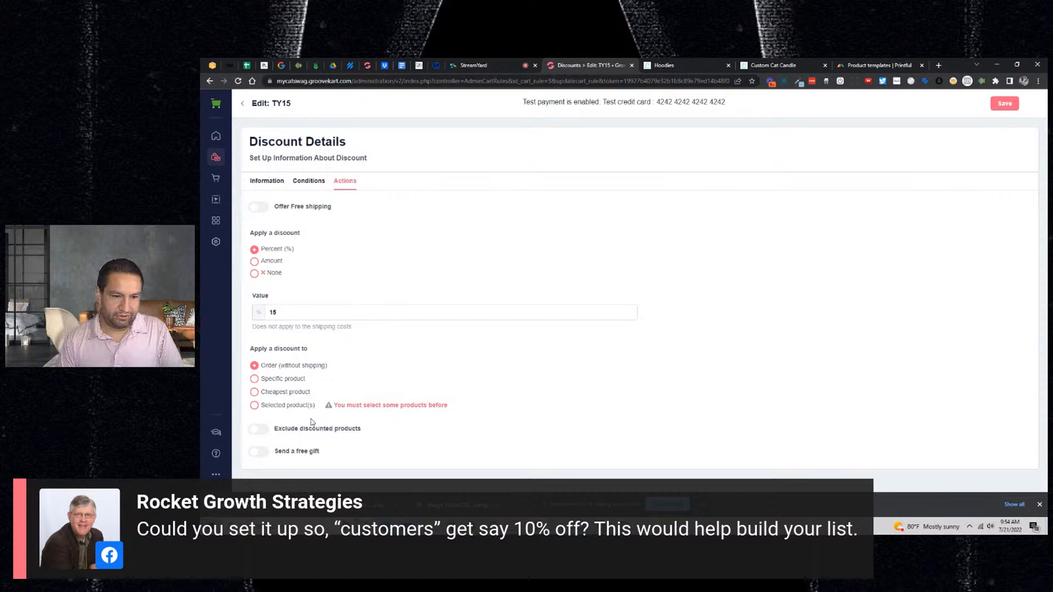
left_click(495, 64)
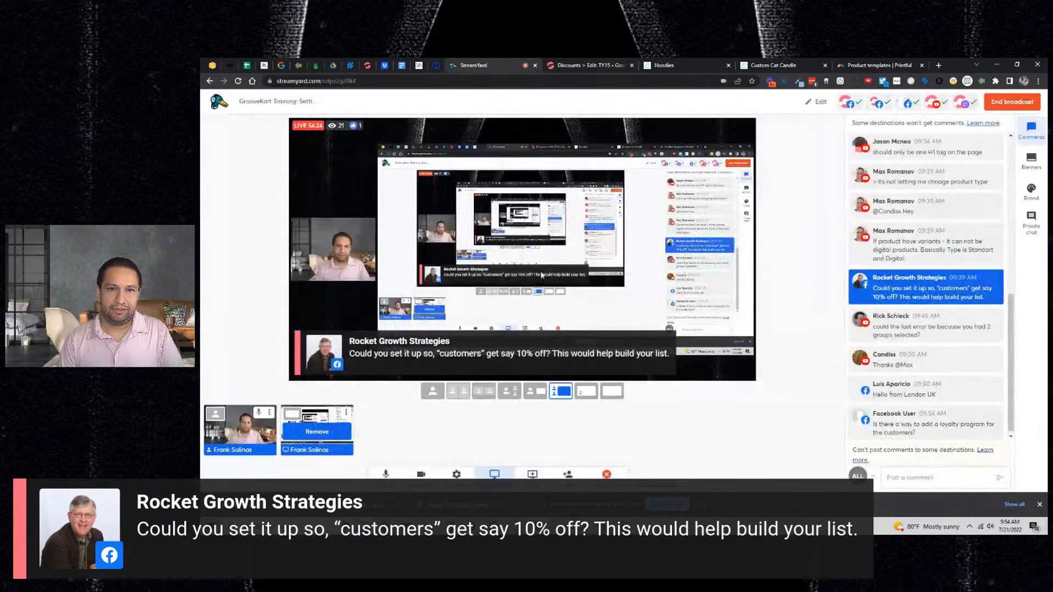
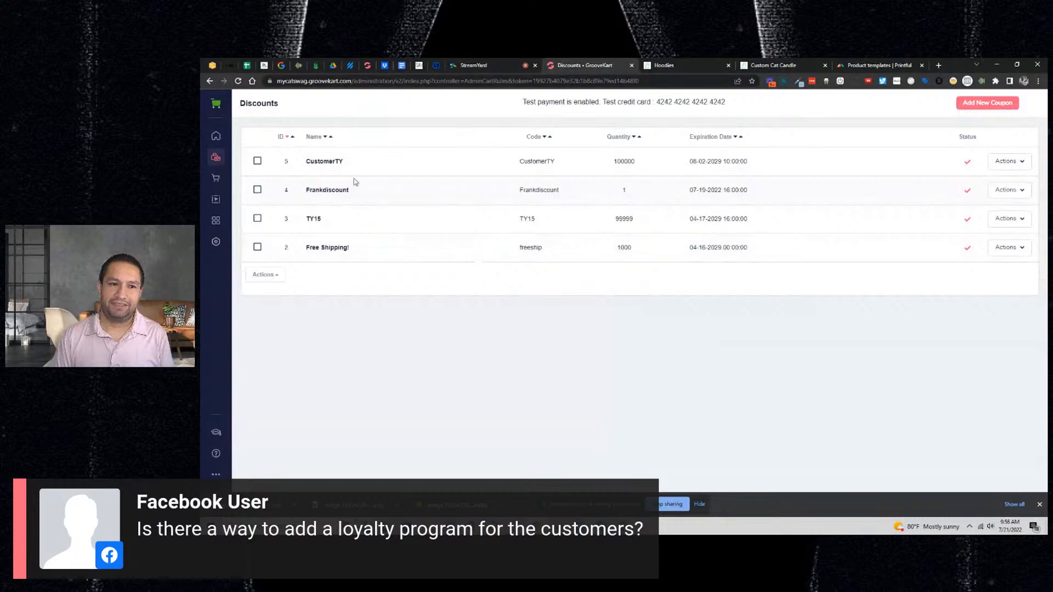
- Start a new coupon from the Discounts list with Add New Coupon
left_click(1000, 102)
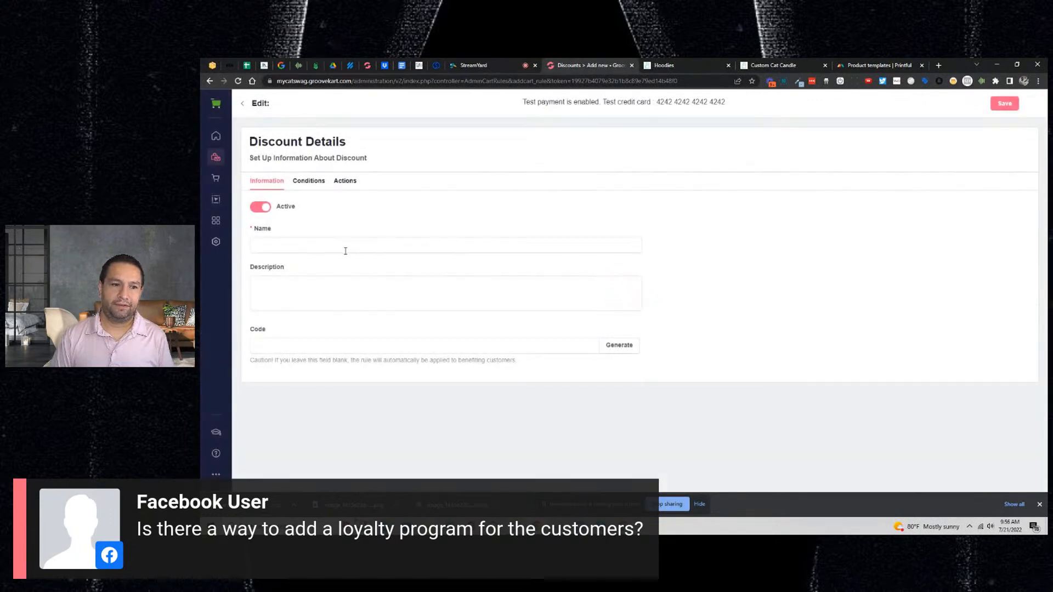
- Enter TYTYTY as the new discount's name and its code
left_click(345, 249)
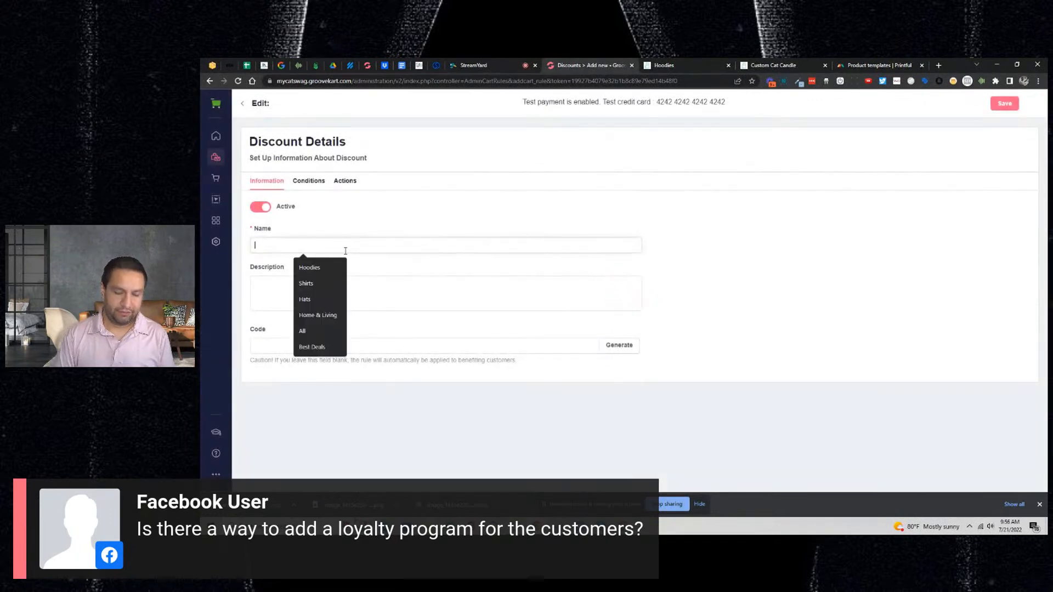
type("TYTYTY")
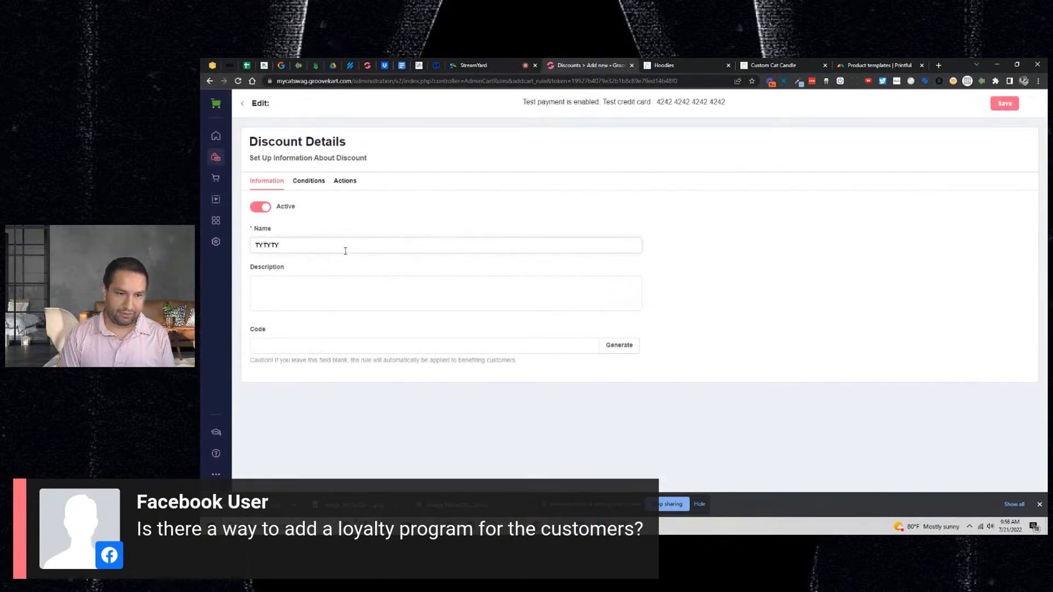
left_click(349, 348)
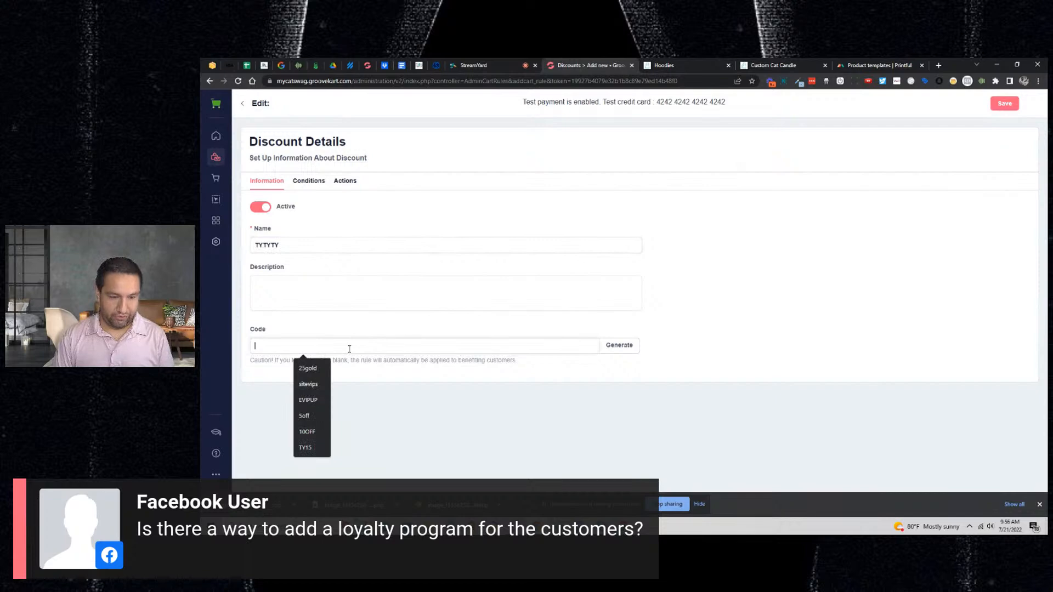
type("TYTYTY")
- In Conditions, set the discount's end date to 1 August 2029
left_click(311, 181)
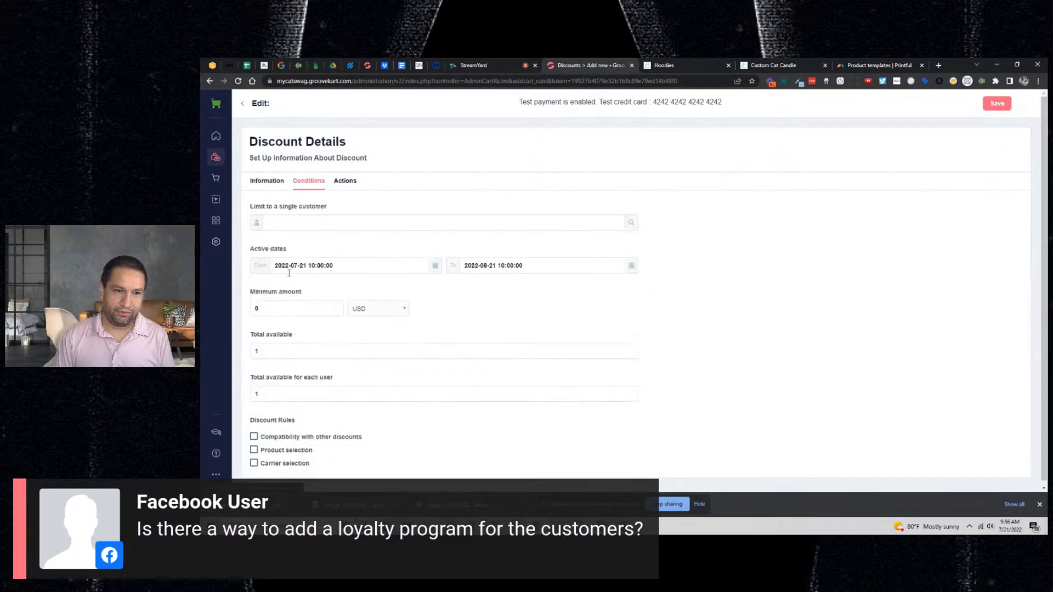
left_click(476, 267)
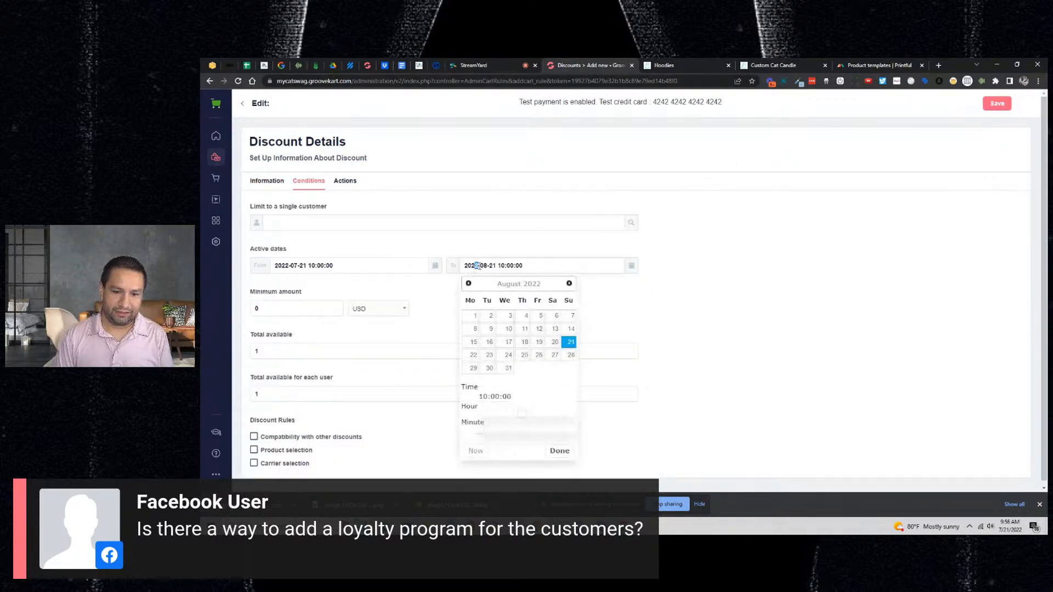
type("9")
left_click(508, 316)
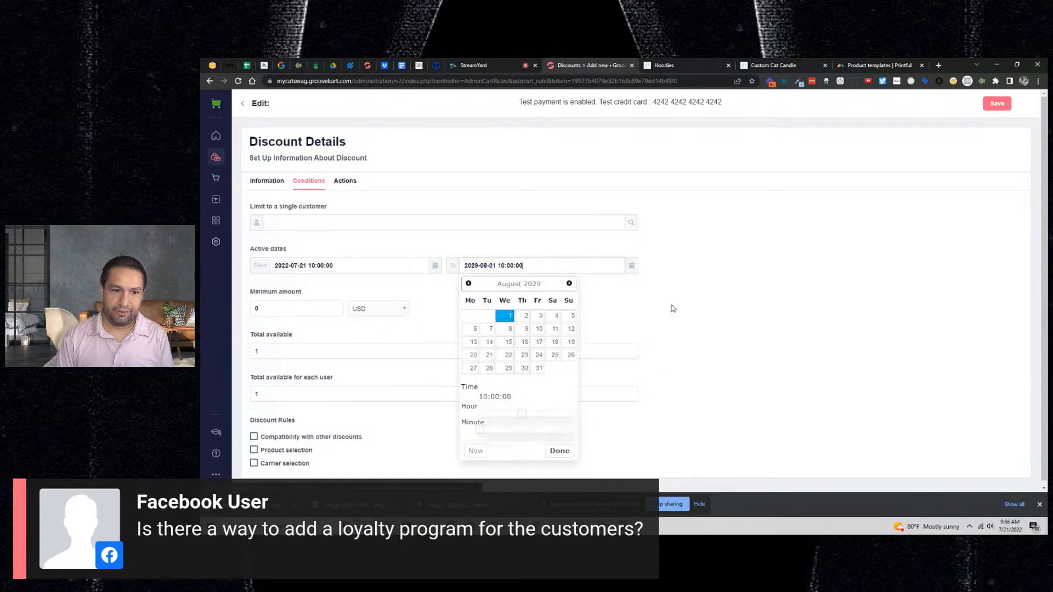
left_click(665, 308)
- Set a 30 USD minimum amount, 10000 total uses and 10 uses per customer
scroll(290, 319, "down", 1)
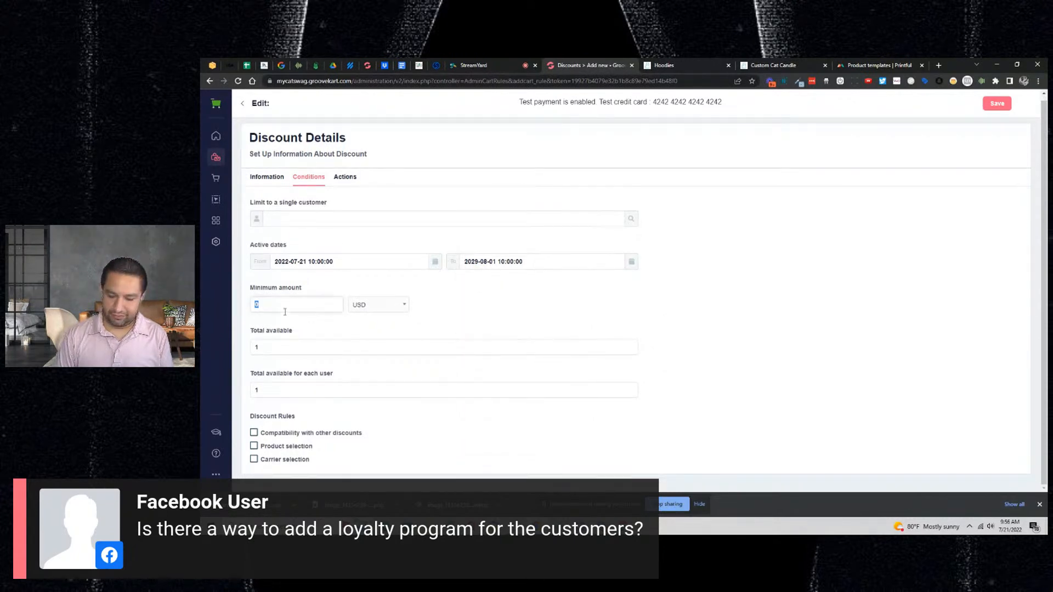
type("20")
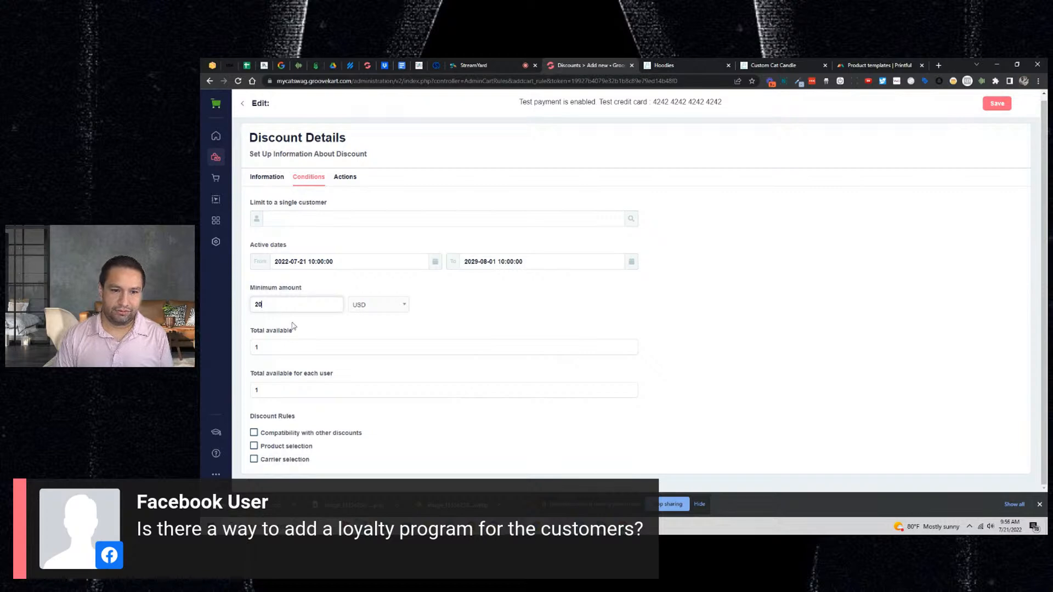
double_click(283, 300)
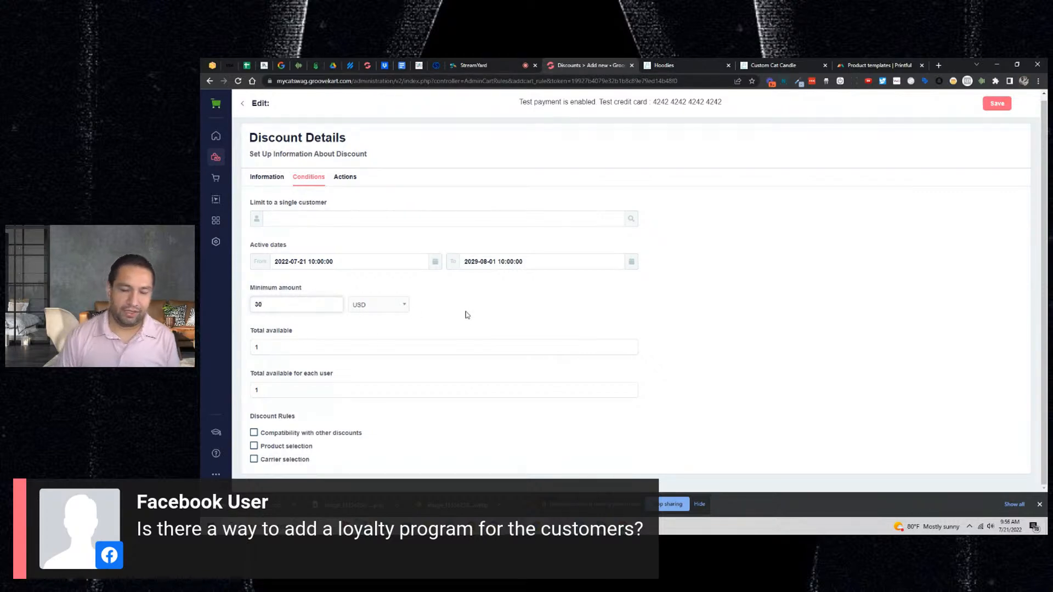
left_click(310, 346)
type("0000")
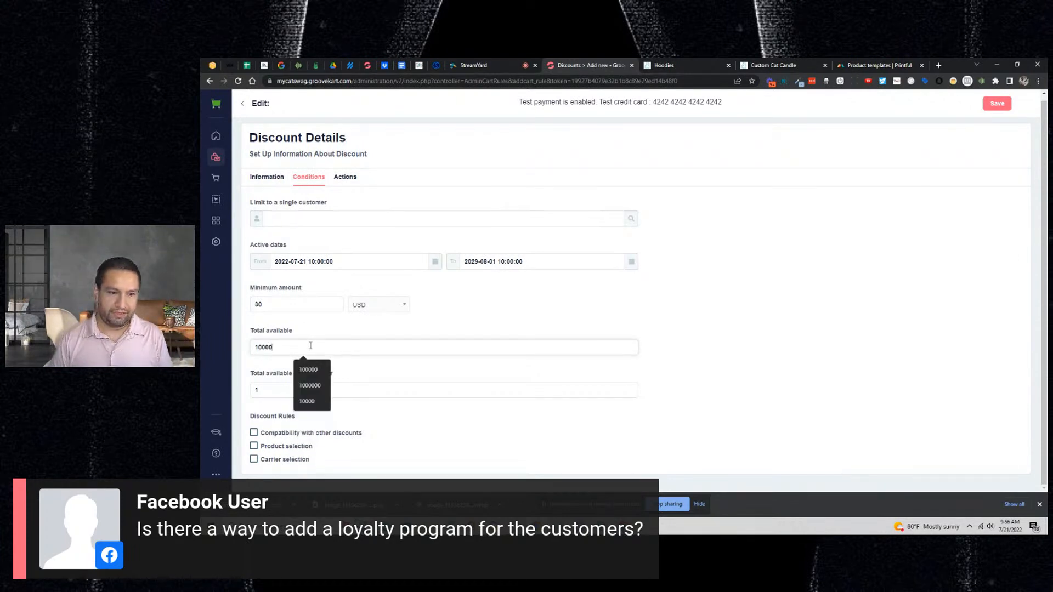
left_click(428, 327)
left_click(279, 387)
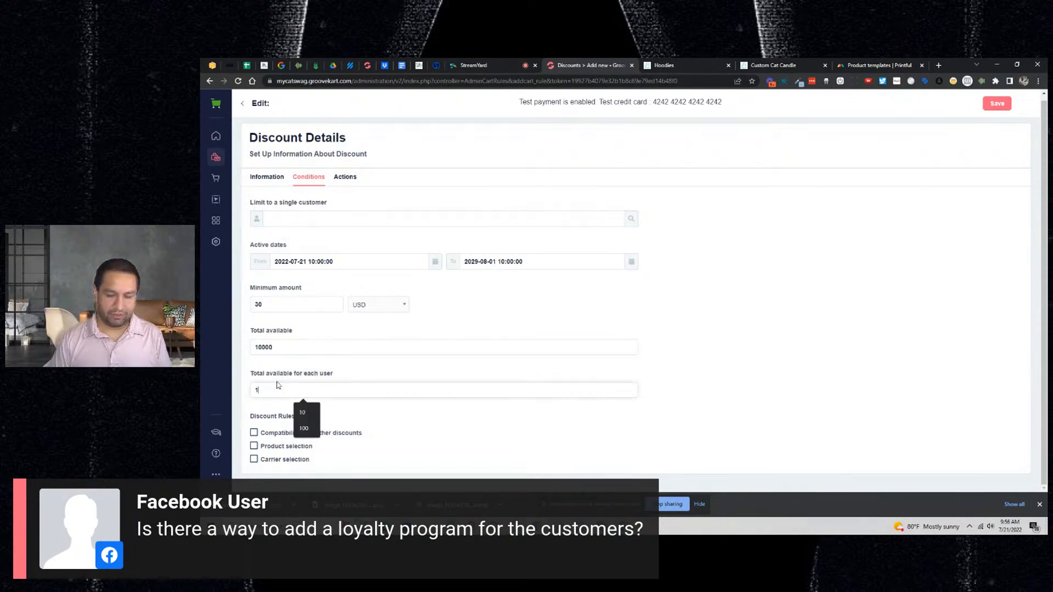
left_click(742, 359)
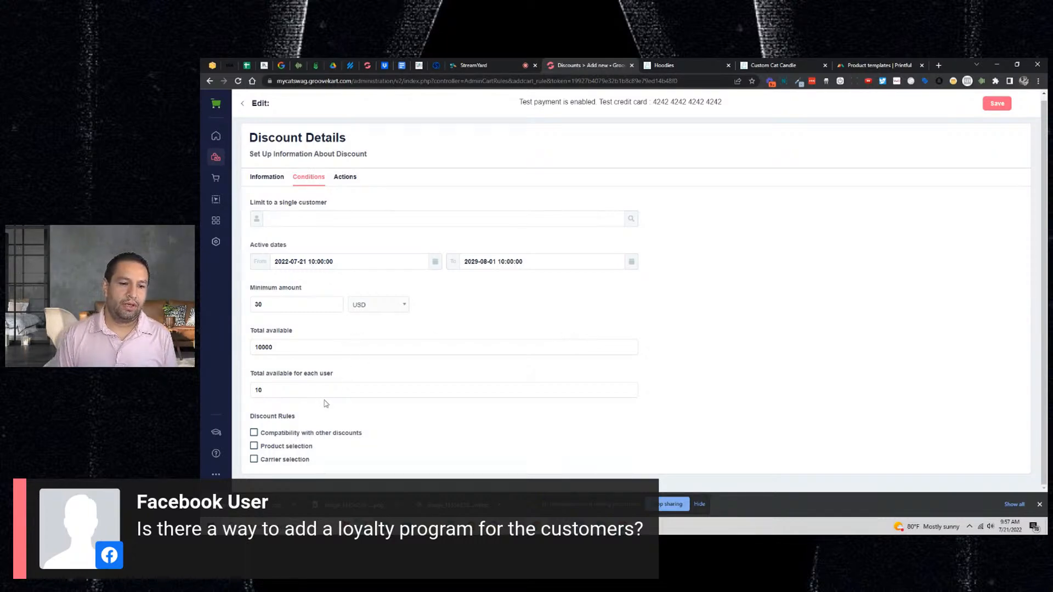
- Make TYTYTY a 15 percent reduction on the order and save it
left_click(345, 177)
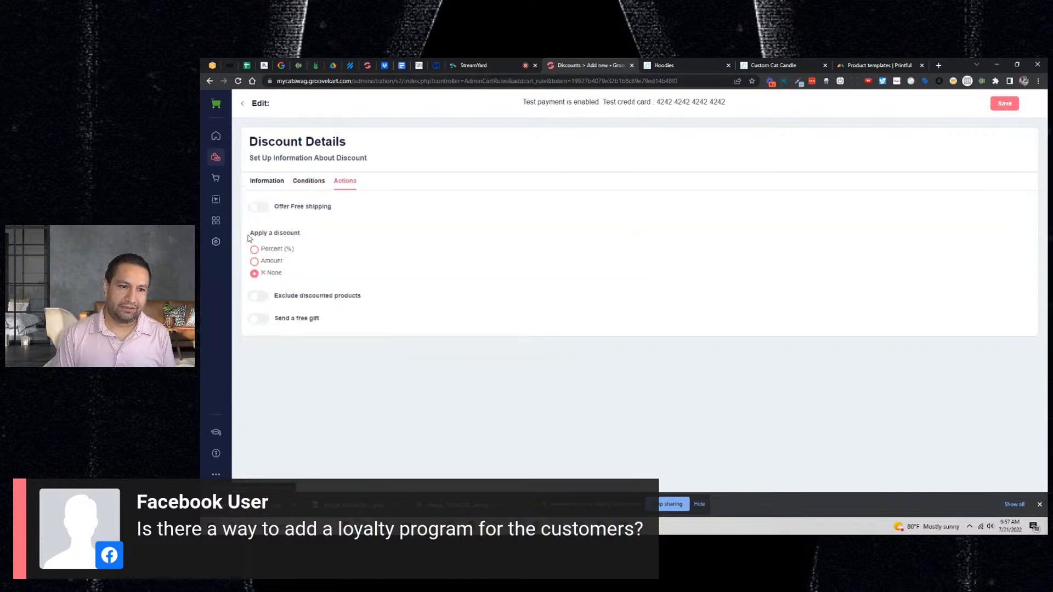
left_click(254, 246)
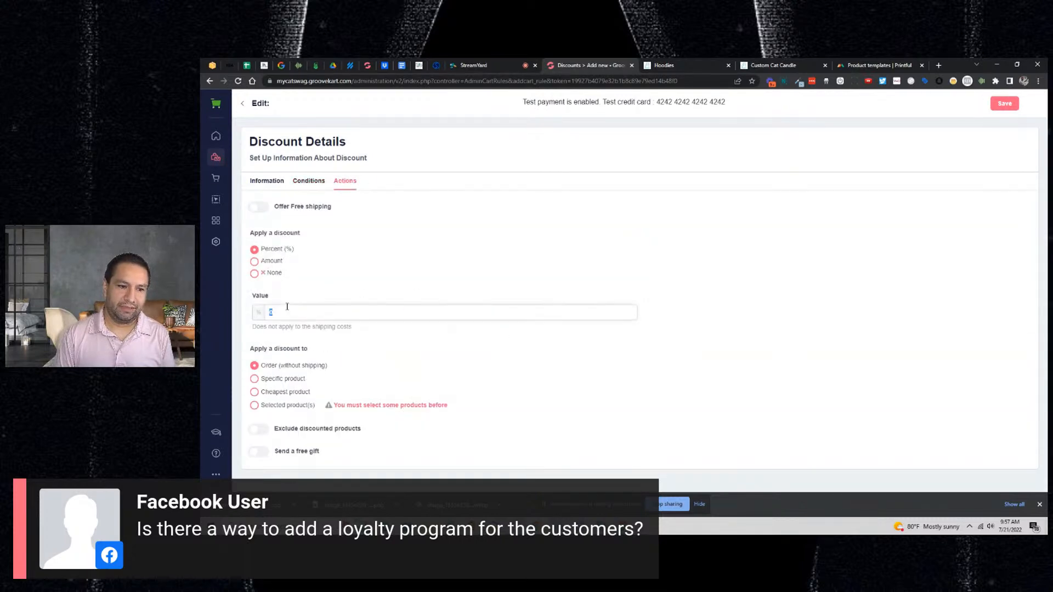
type("15")
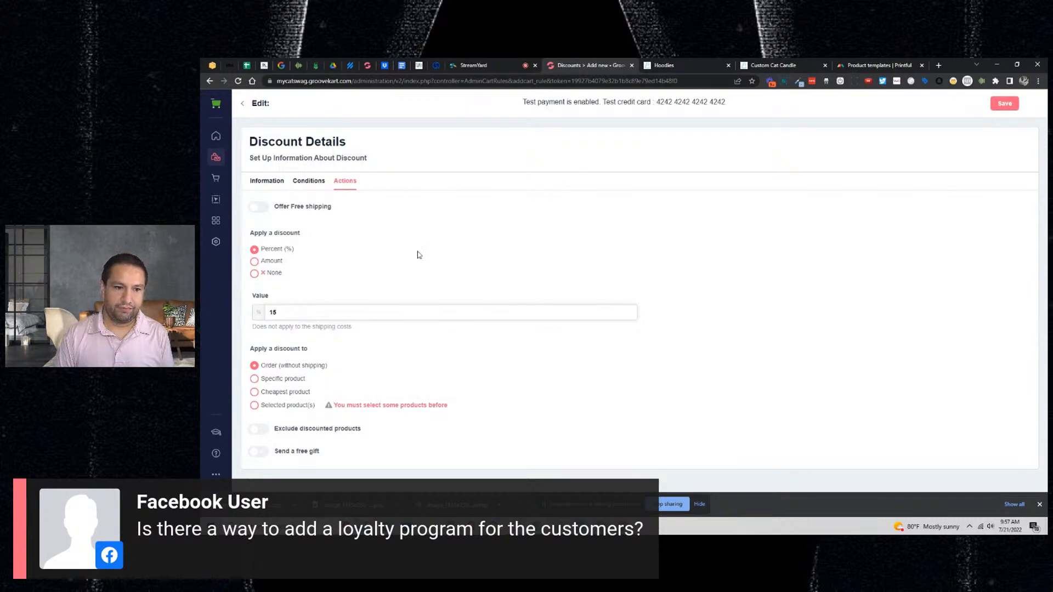
left_click(1004, 103)
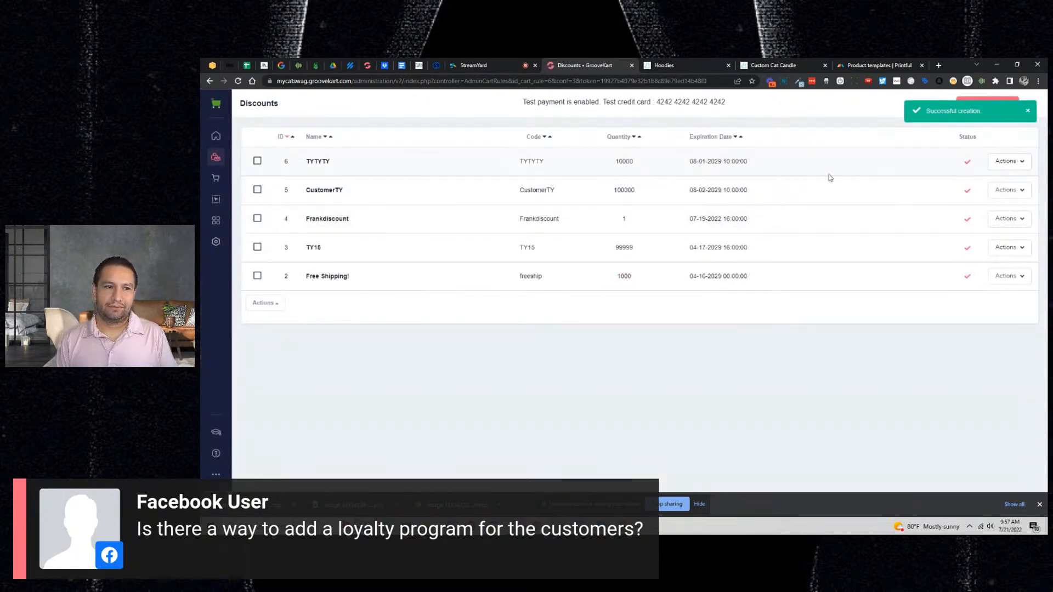
- Reopen the saved TYTYTY discount and review its Actions and Conditions settings
left_click(1015, 164)
left_click(970, 188)
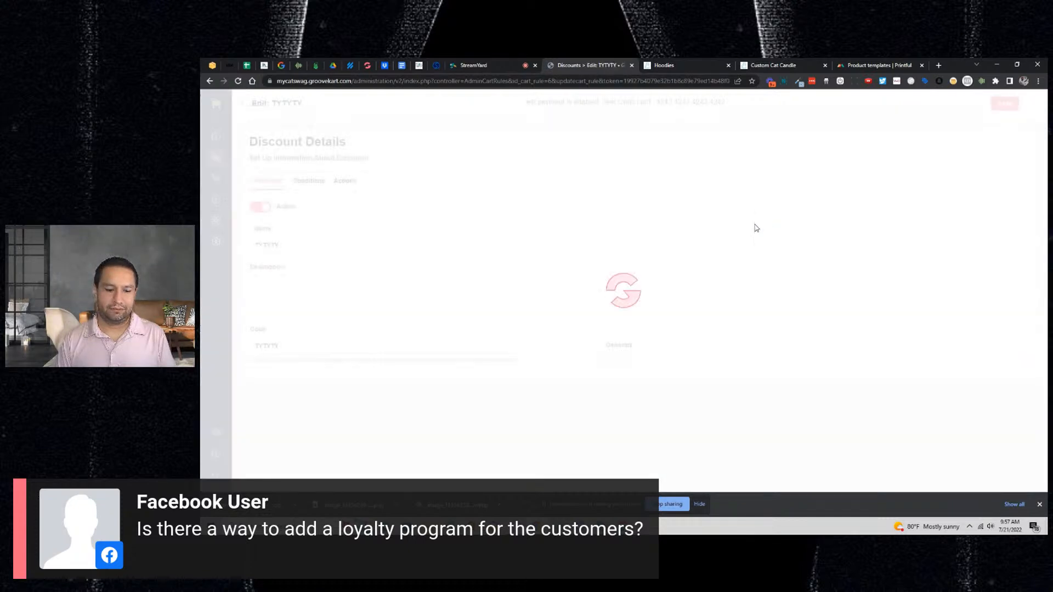
left_click(346, 181)
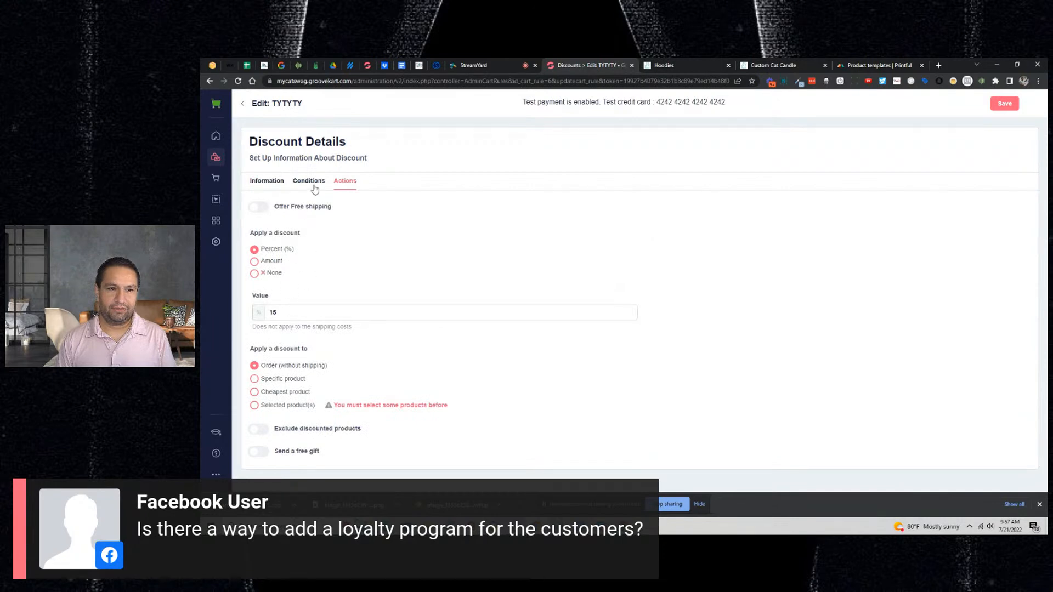
left_click(310, 182)
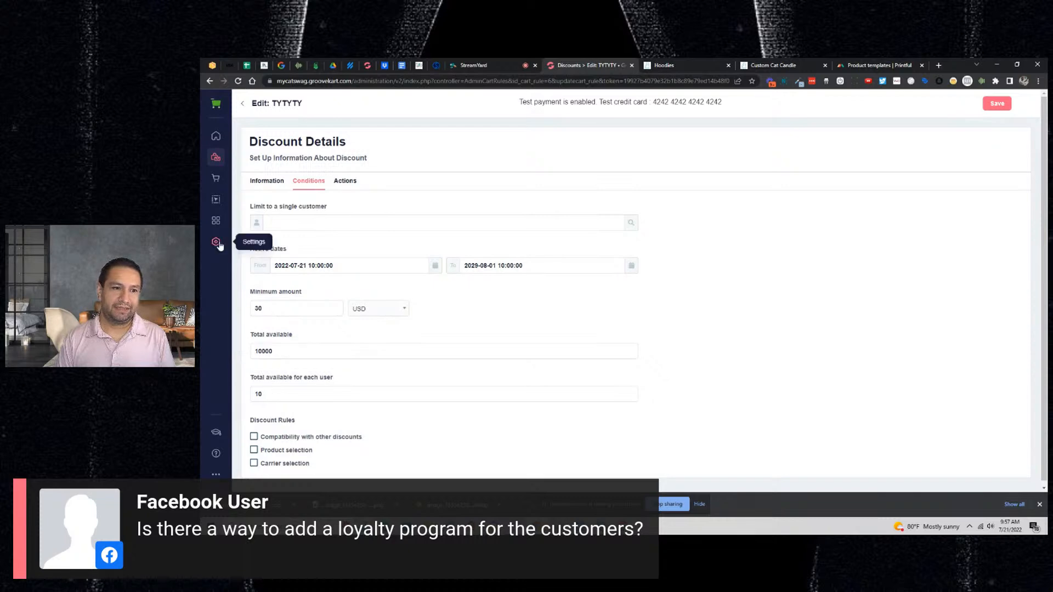
left_click(216, 201)
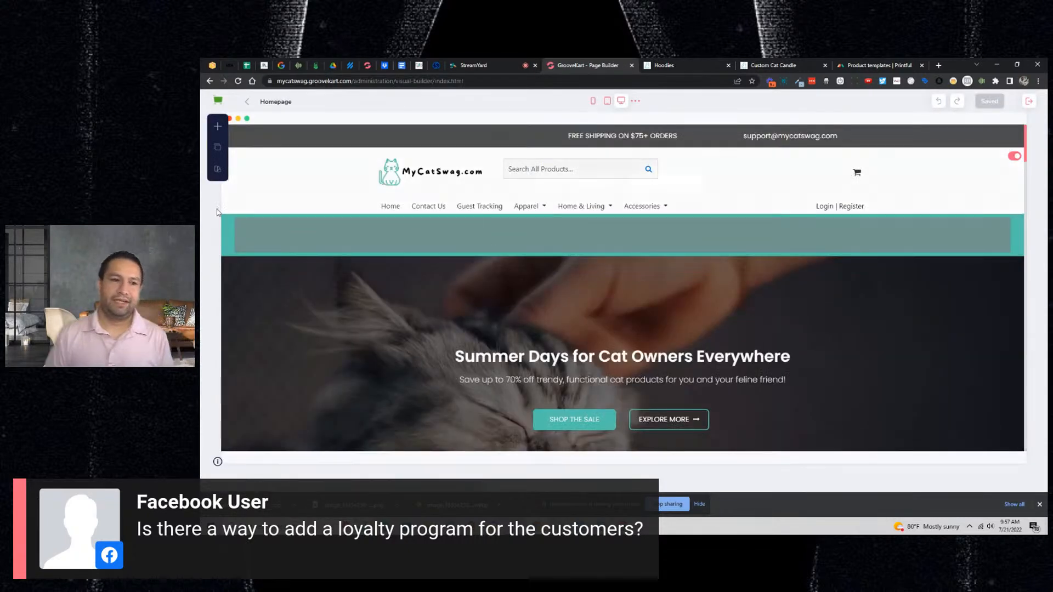
- On the Thank you page, add the 15% off over $30 coupon sentence and 'Use code: TYTYTY at checkout'
left_click(218, 149)
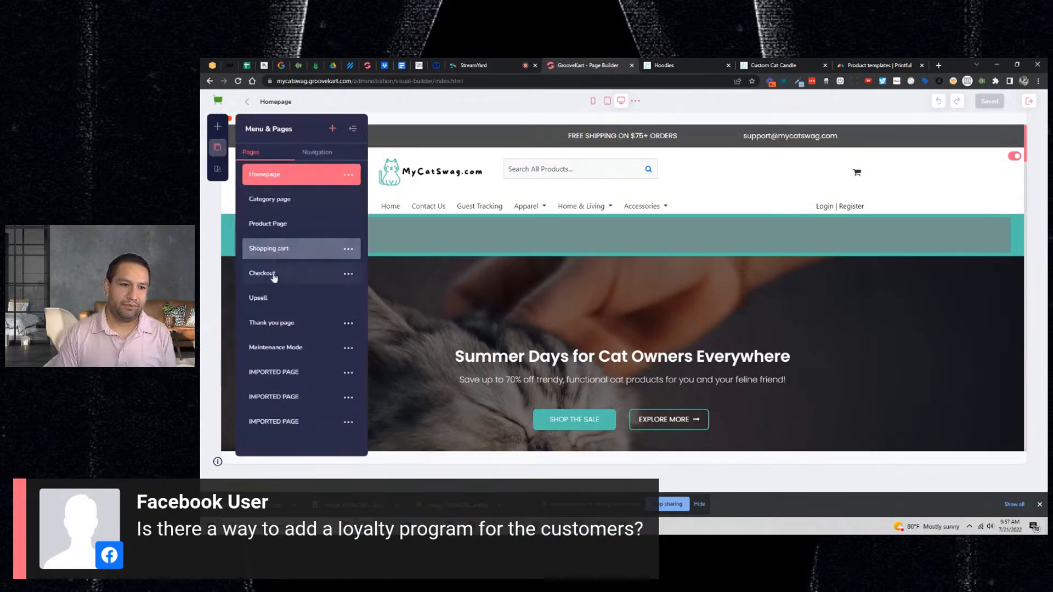
left_click(274, 323)
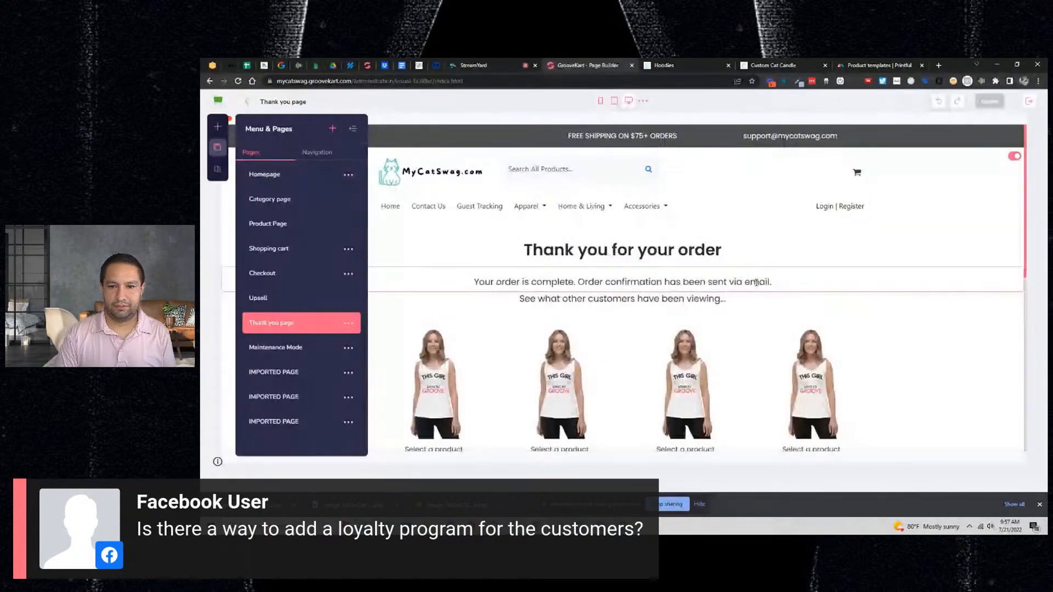
scroll(742, 249, "down", 2)
left_click(740, 221)
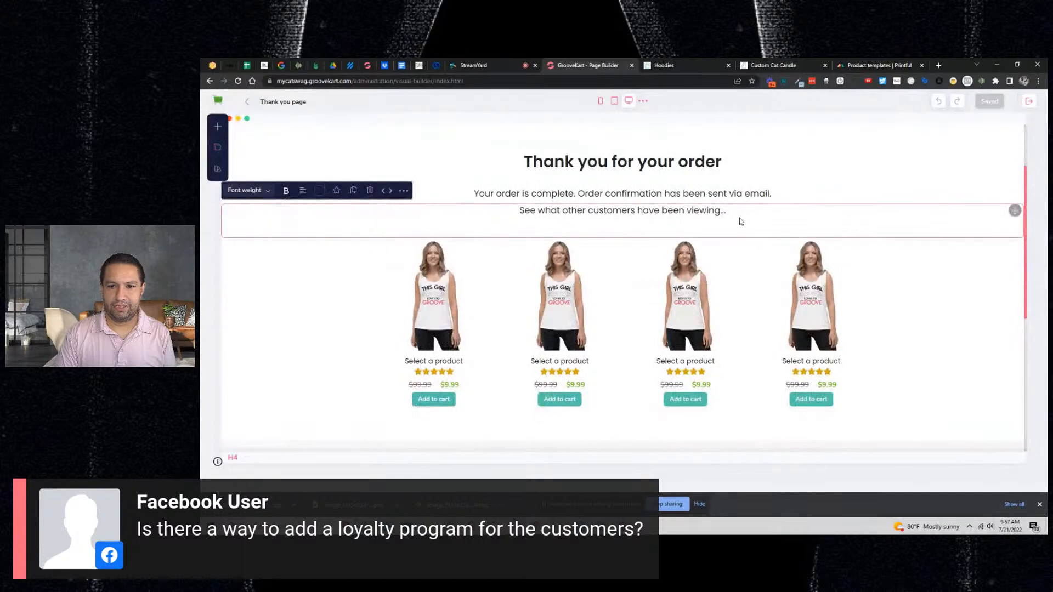
key("Return")
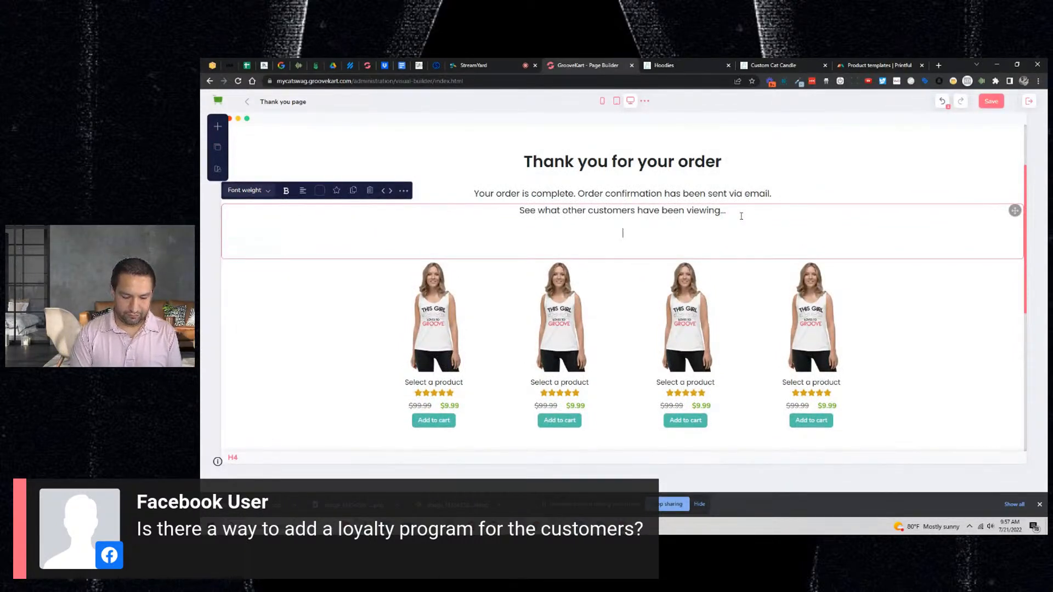
type("Use")
key("BackSpace")
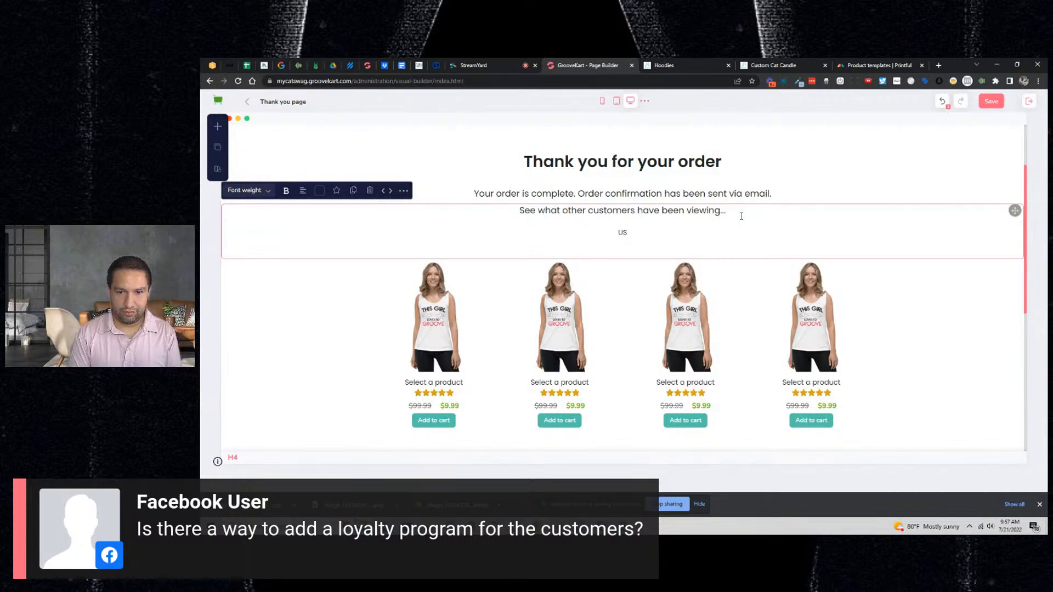
type("this special")
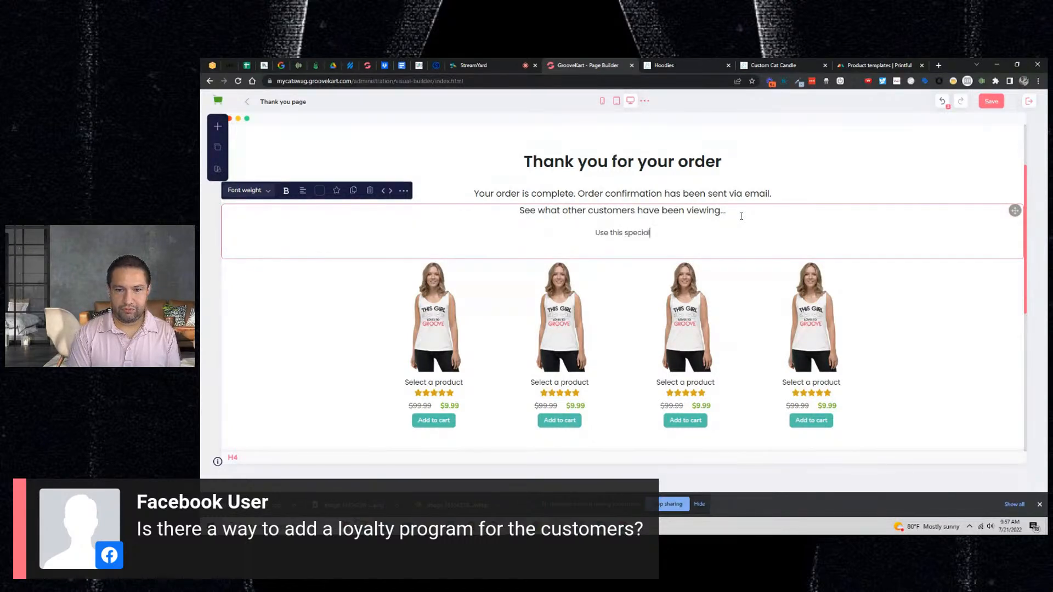
type(" coupon")
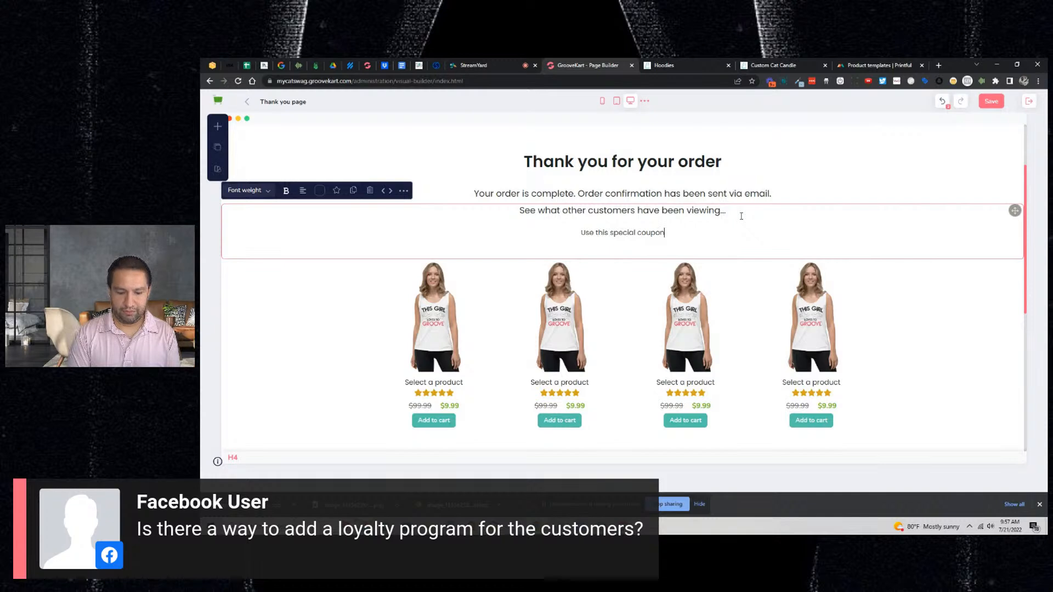
type(" code for ")
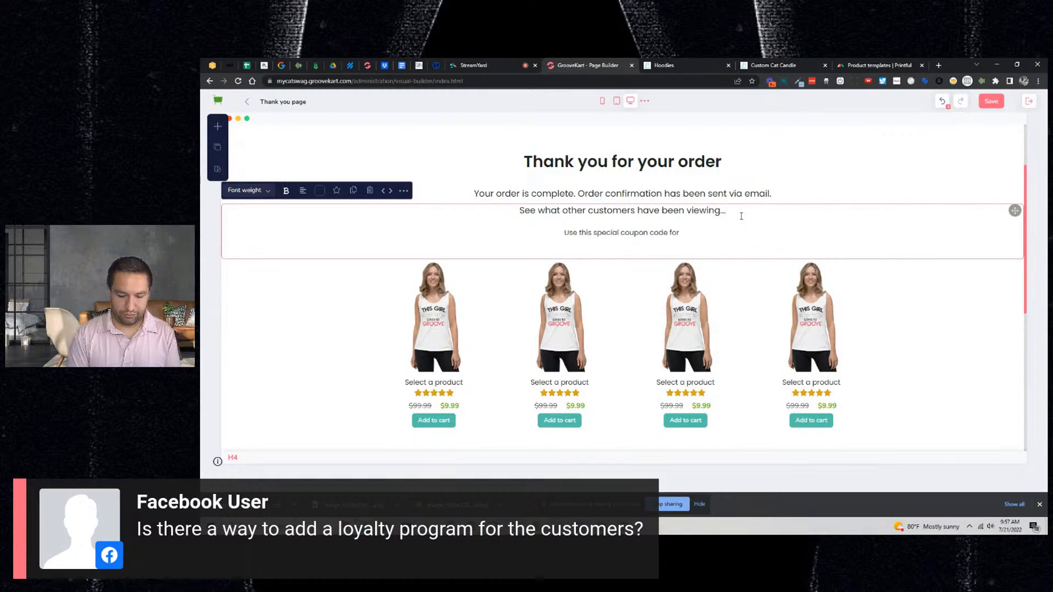
type("l")
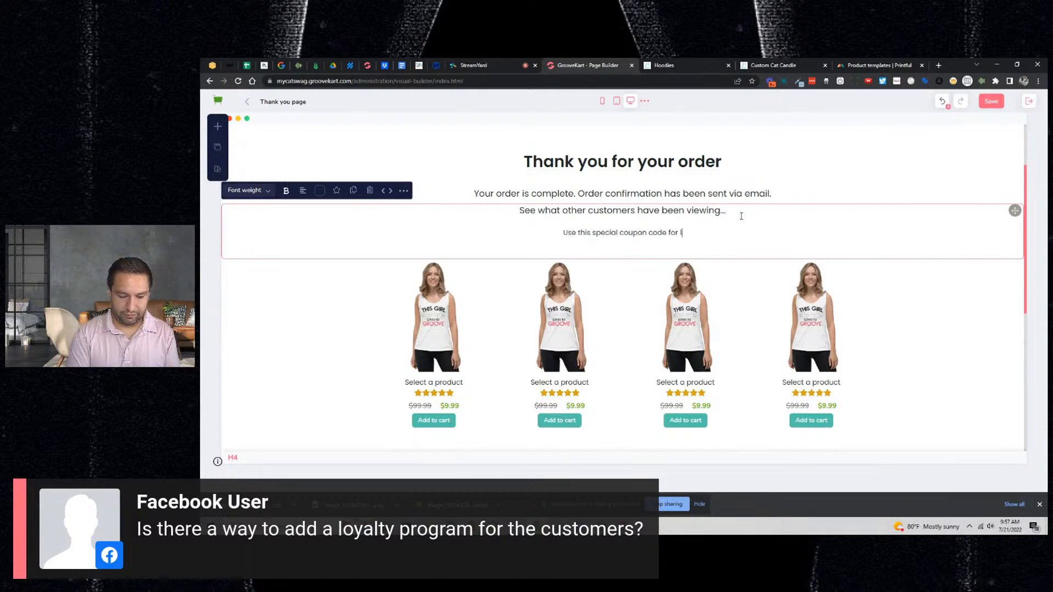
type("5% Off")
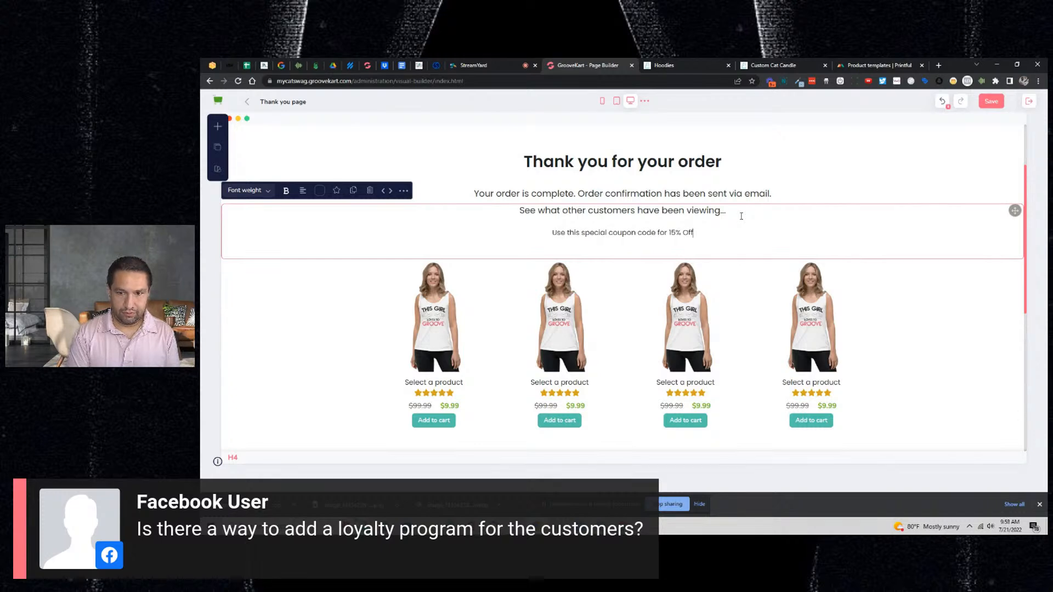
key("BackSpace")
key("BackSpace")
key("BackSpace")
type("off when ")
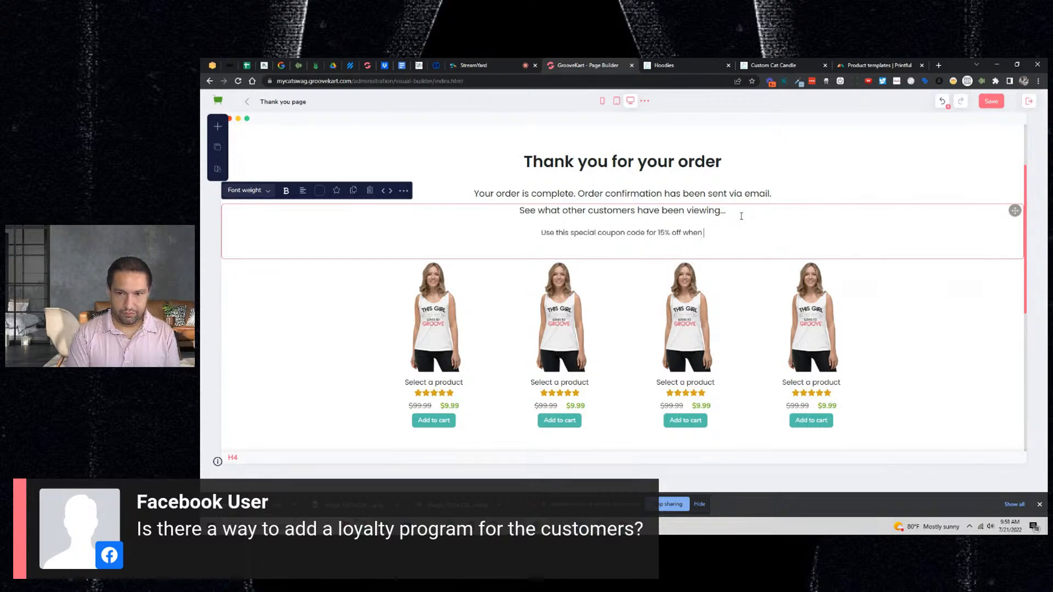
type("you sp")
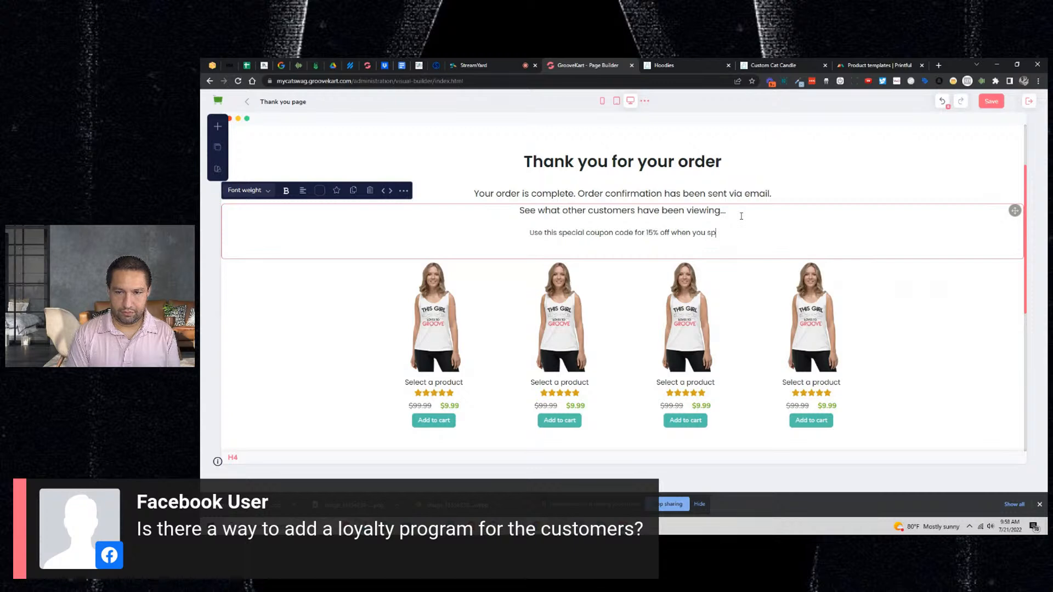
type("end $30")
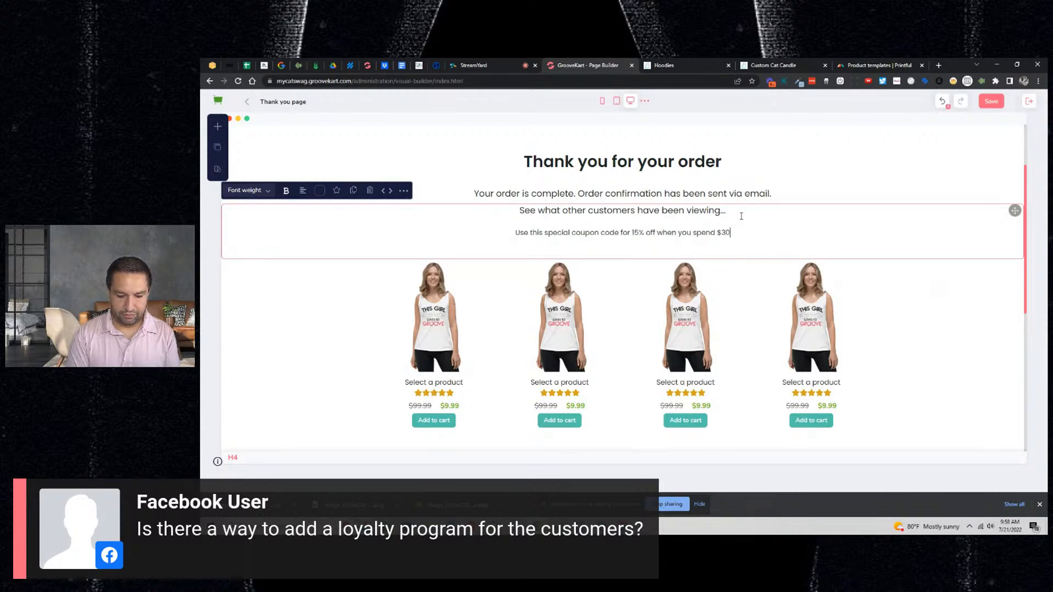
type(" or more!")
key("Return")
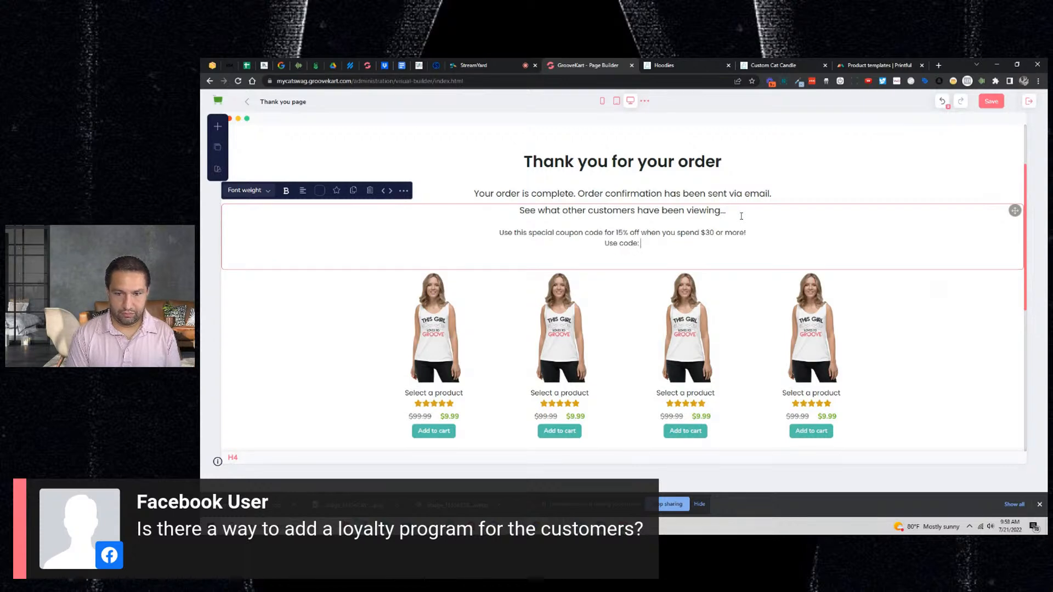
type("Use code: TYTYTY a")
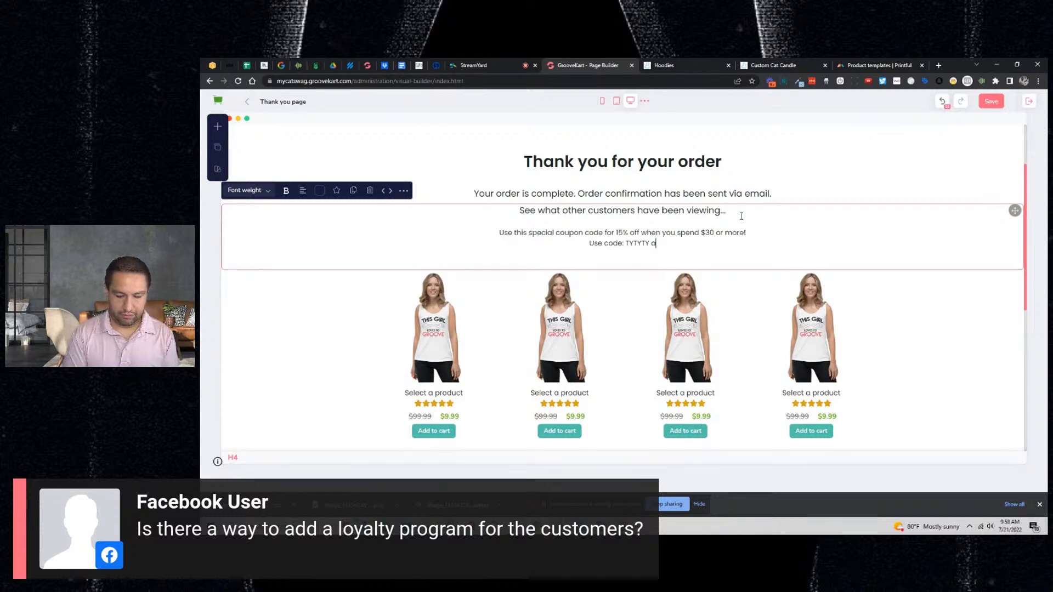
type("t checkout")
- Bold and enlarge the code line, set the coupon sentence to 40px, and break it after 'off'
key("shift+Home")
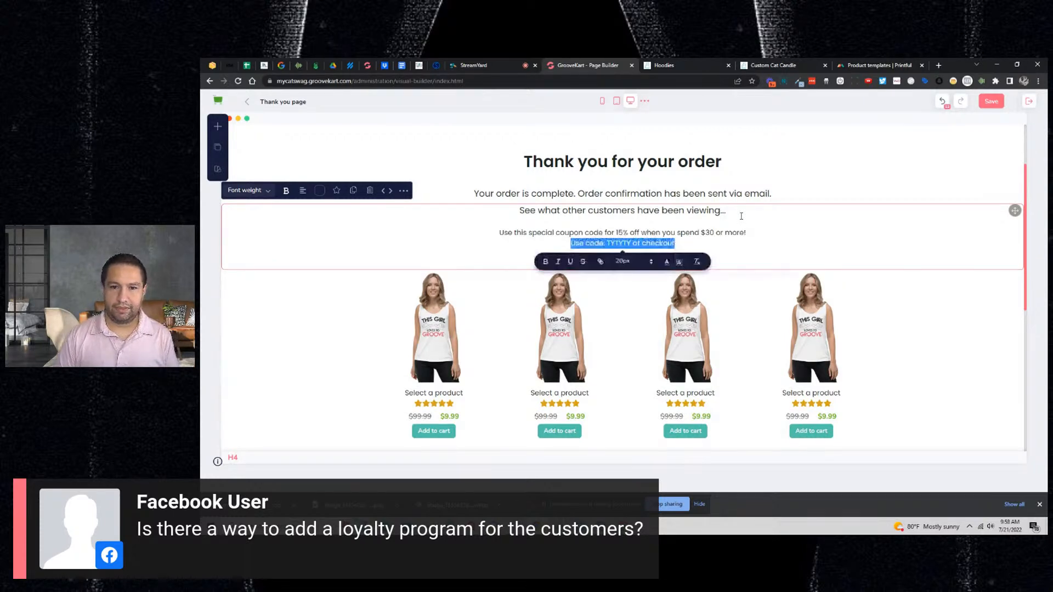
left_click(545, 262)
left_click(627, 263)
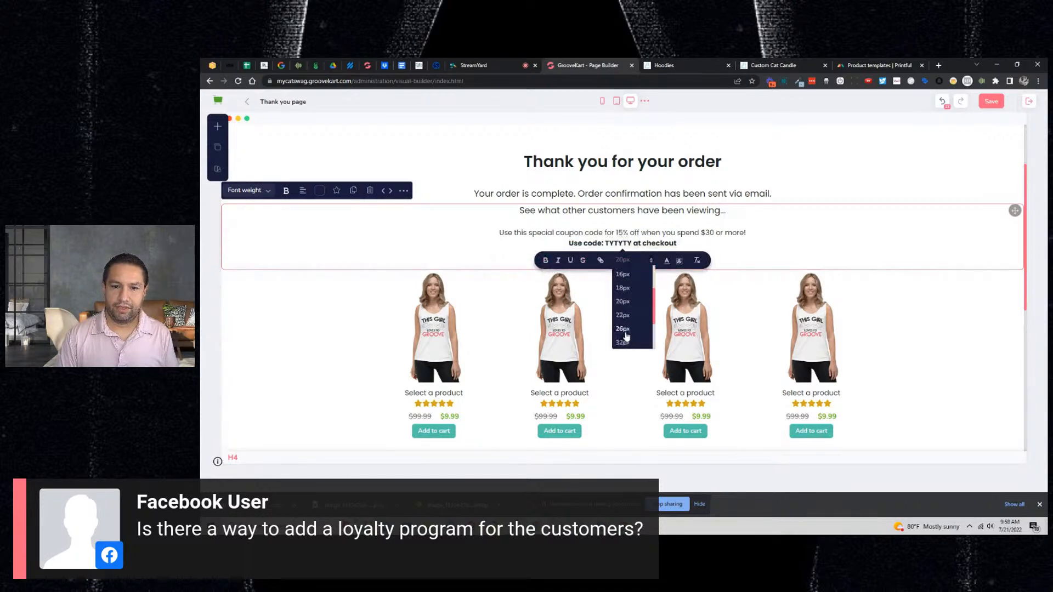
scroll(624, 329, "down", 3)
left_click(622, 309)
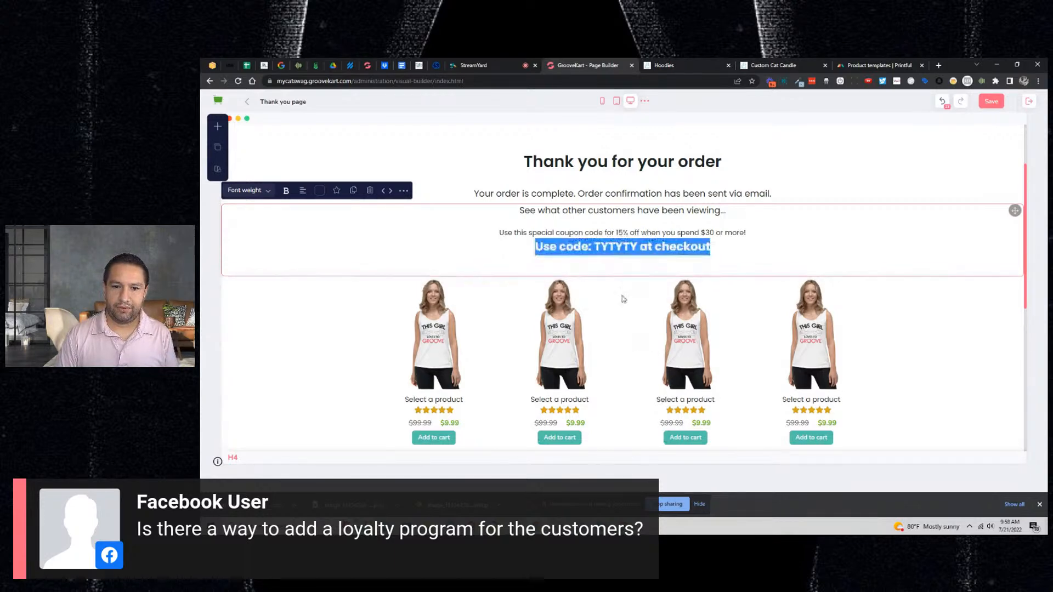
triple_click(614, 234)
left_click(631, 251)
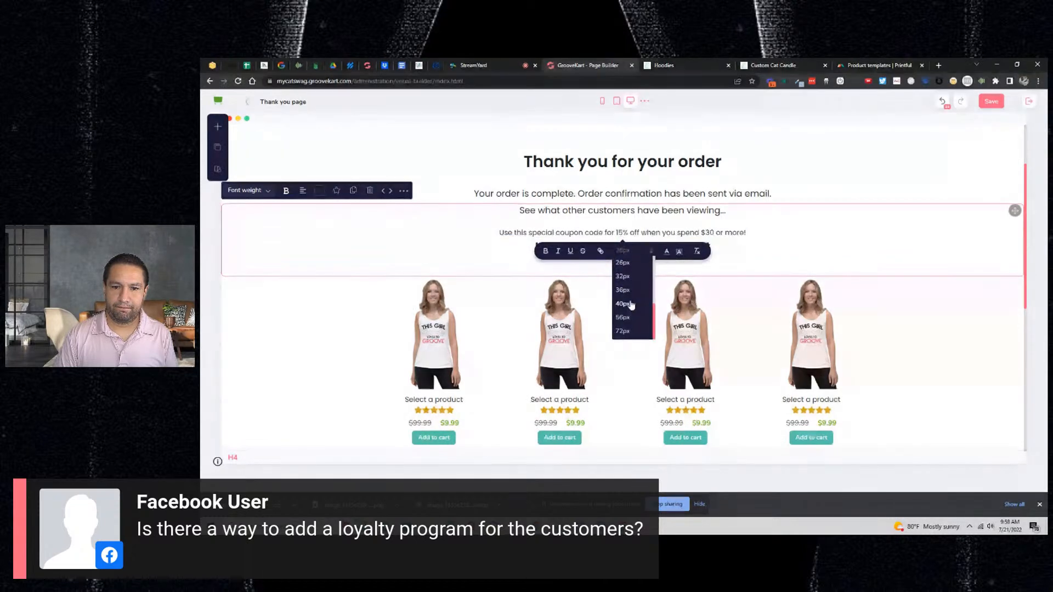
left_click(624, 304)
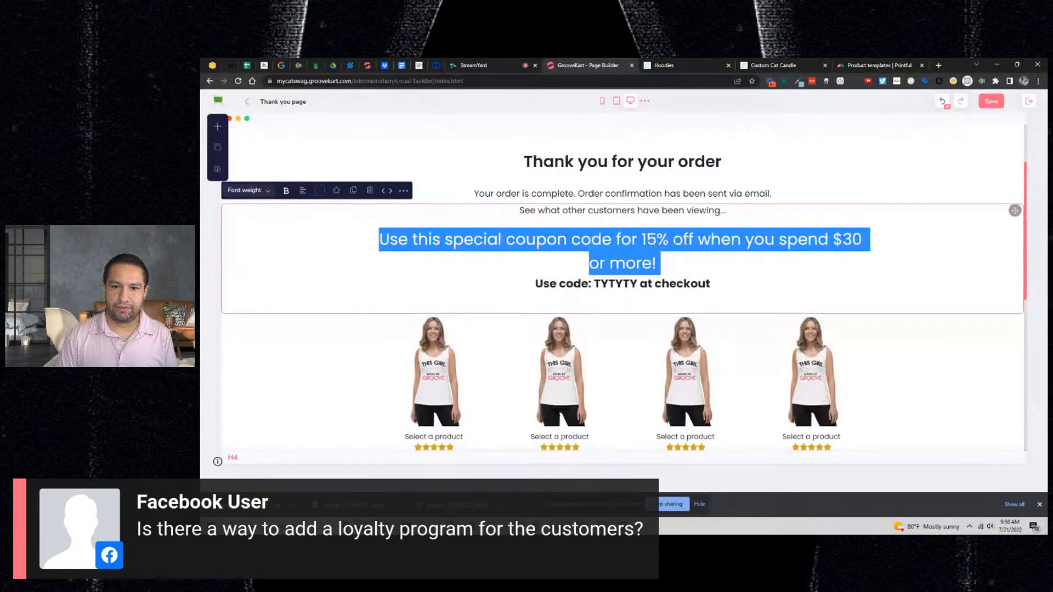
left_click(682, 242)
key("Right")
key("Right")
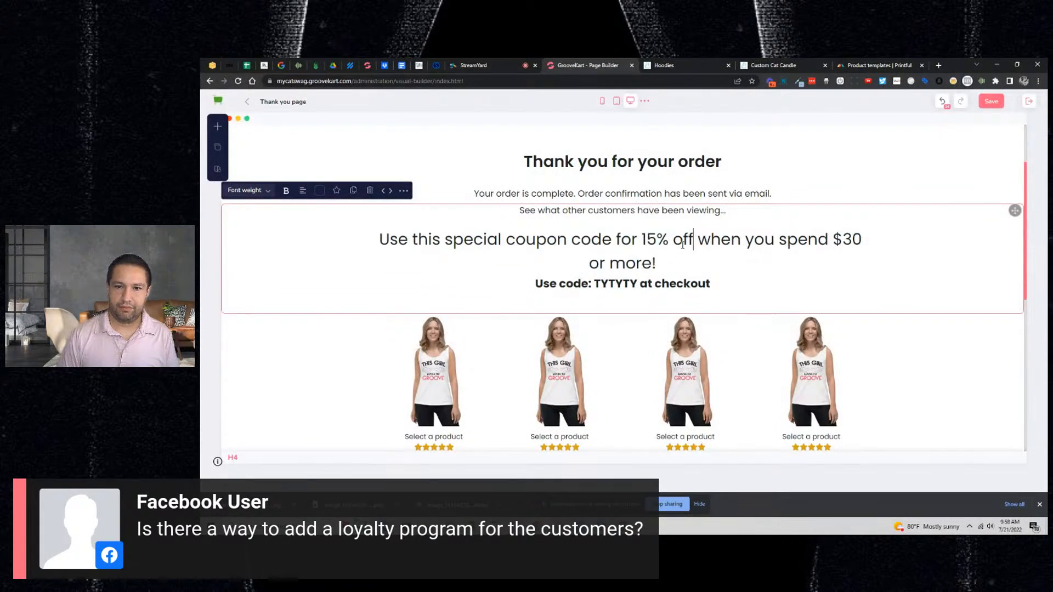
key("Return")
key("Delete")
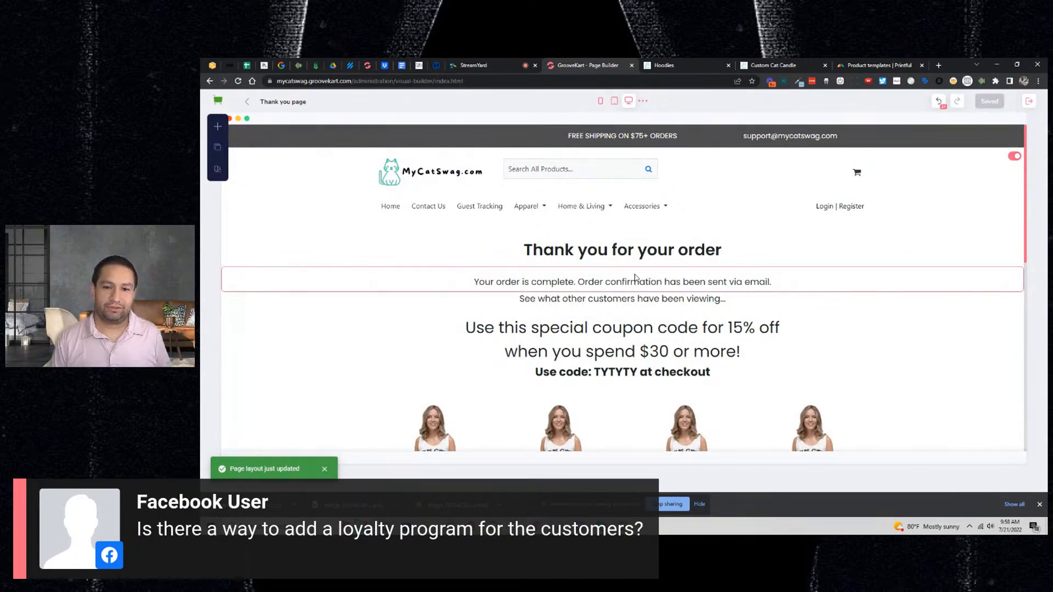
- Select TYTYTY in the Thank you page text, then move over to the StreamYard studio
scroll(636, 280, "down", 1)
double_click(614, 329)
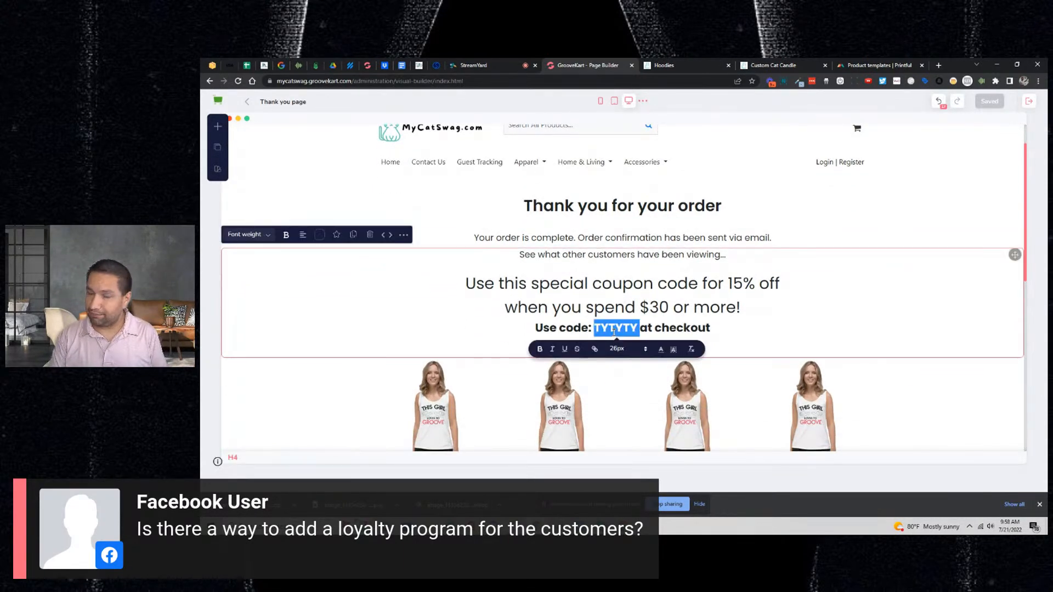
left_click(487, 67)
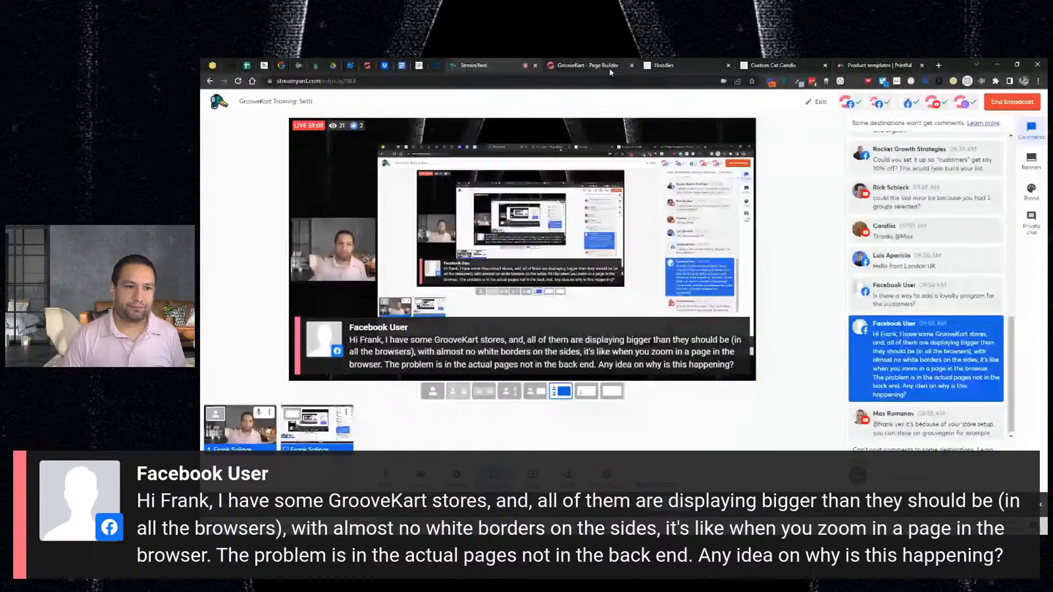
- Open the homepage without saving and switch the shipping/returns/guarantee row to narrower, centred columns
left_click(610, 68)
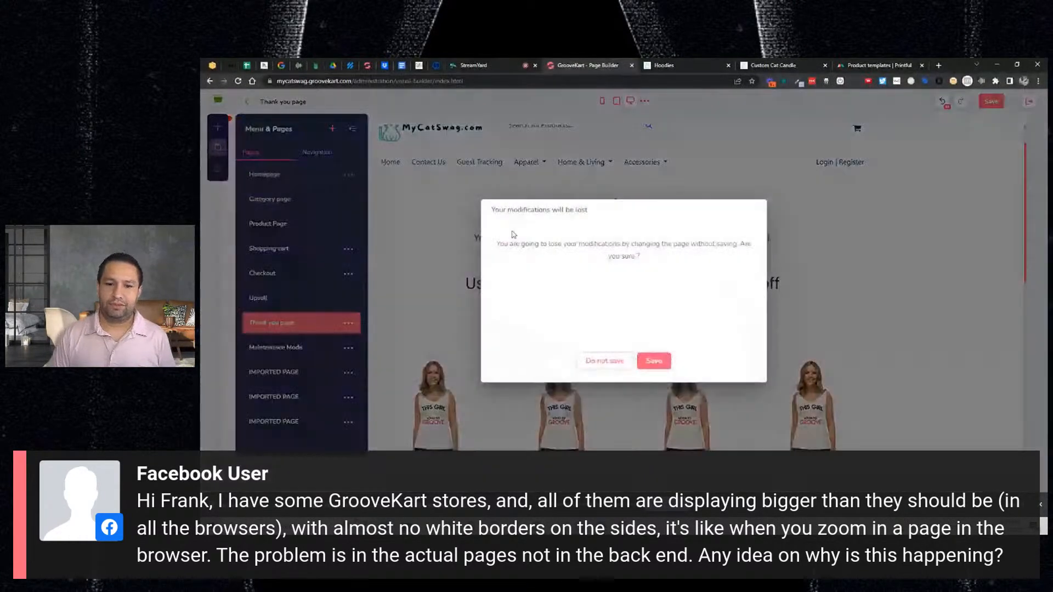
left_click(621, 362)
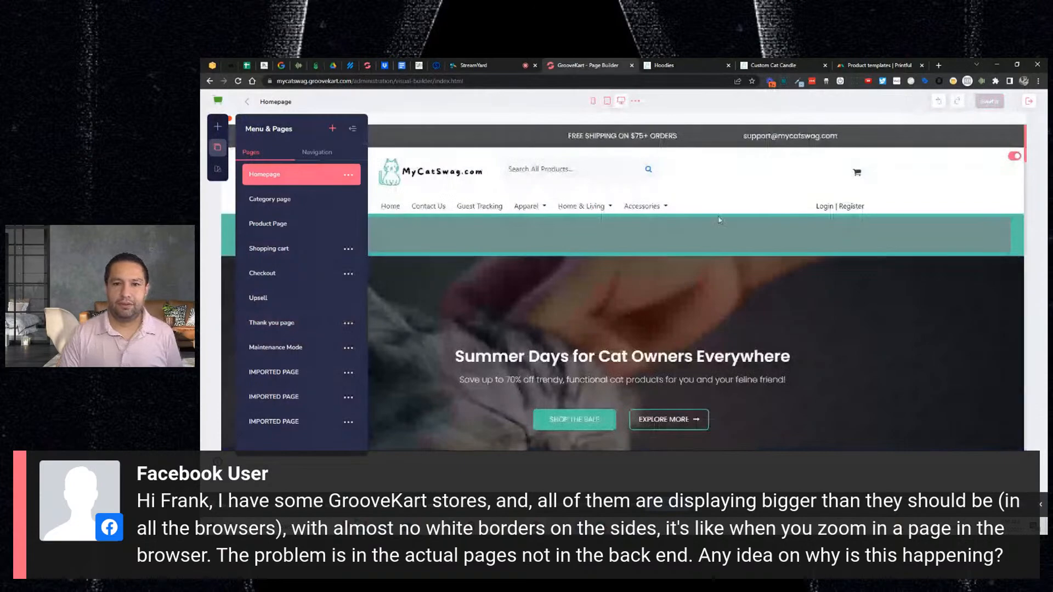
scroll(713, 220, "down", 2)
left_click(385, 248)
scroll(395, 245, "down", 8)
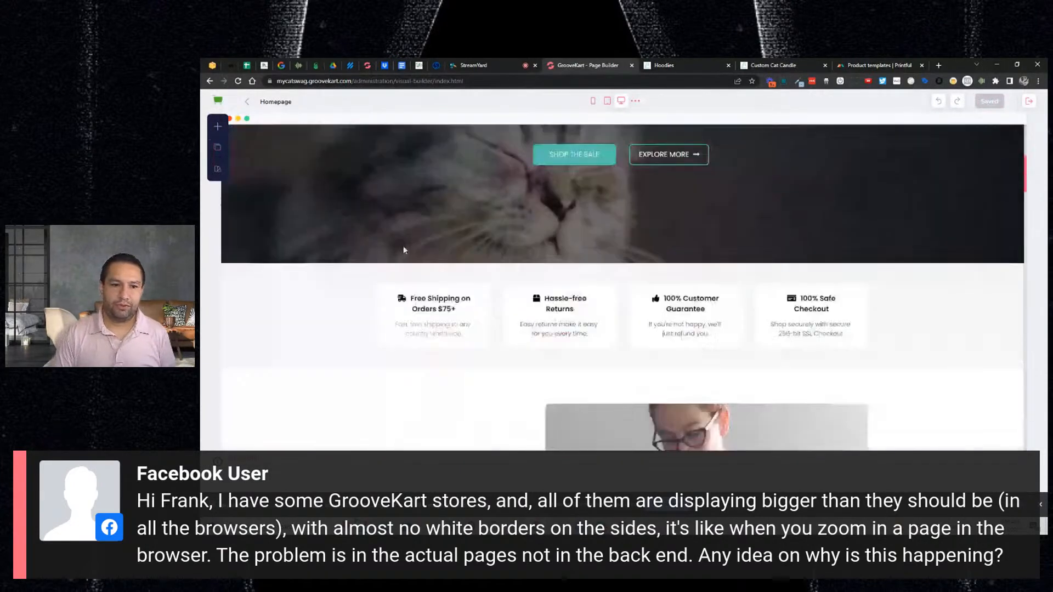
scroll(347, 263, "up", 4)
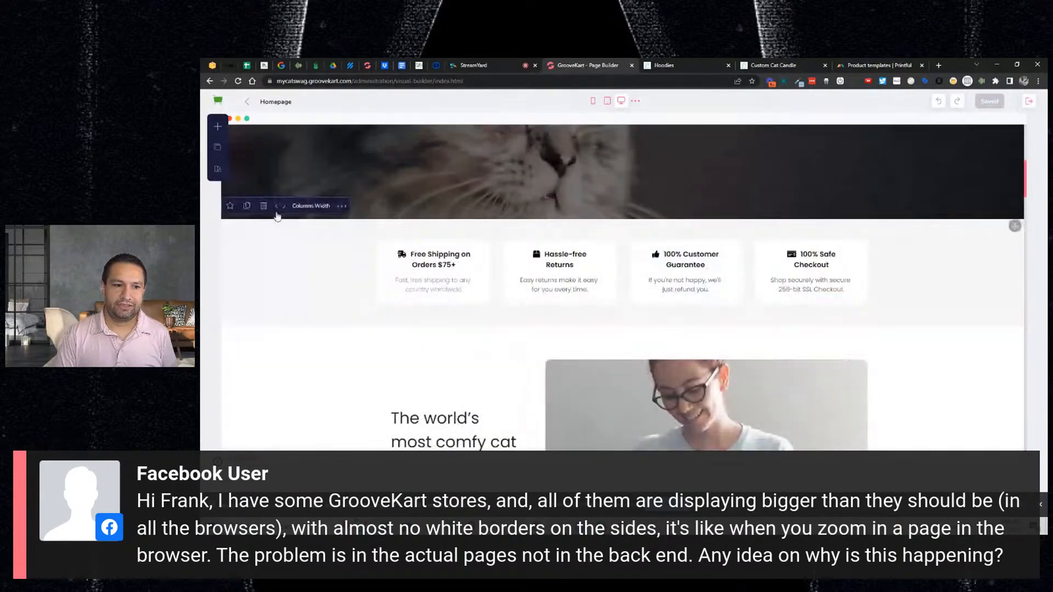
left_click(279, 210)
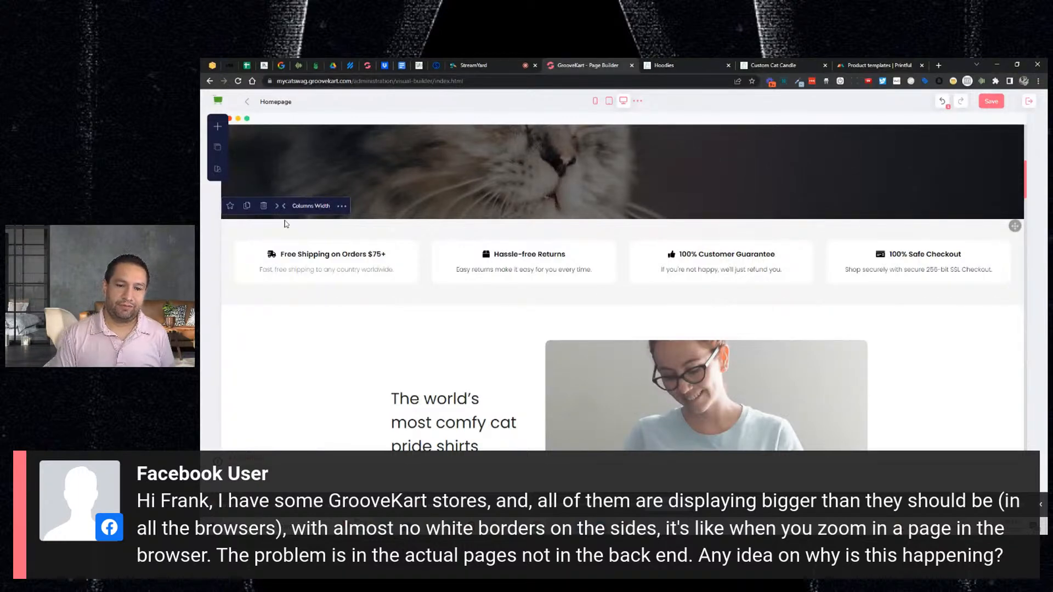
left_click(282, 210)
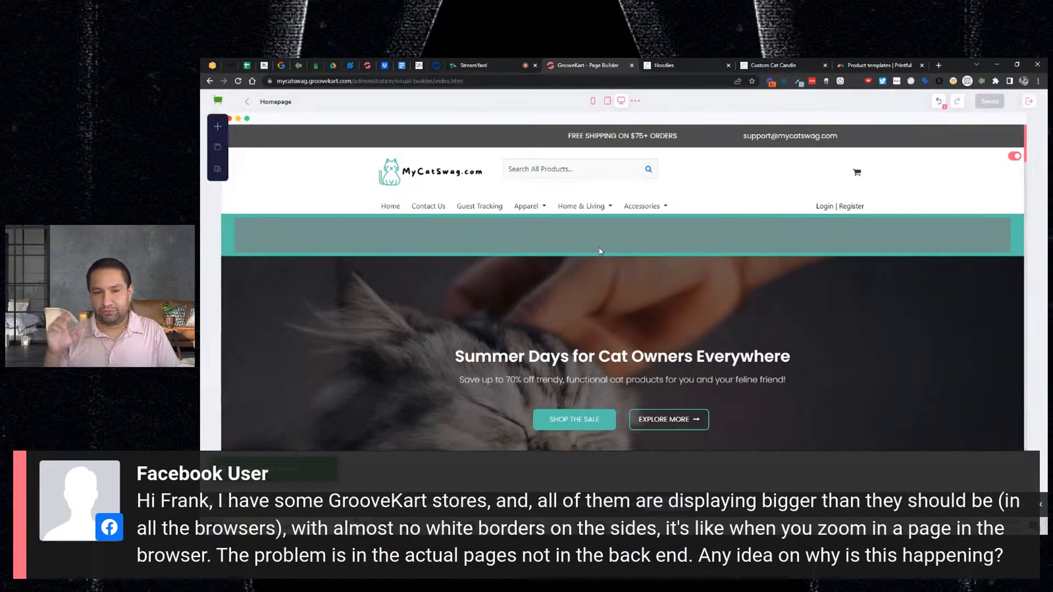
left_click(485, 71)
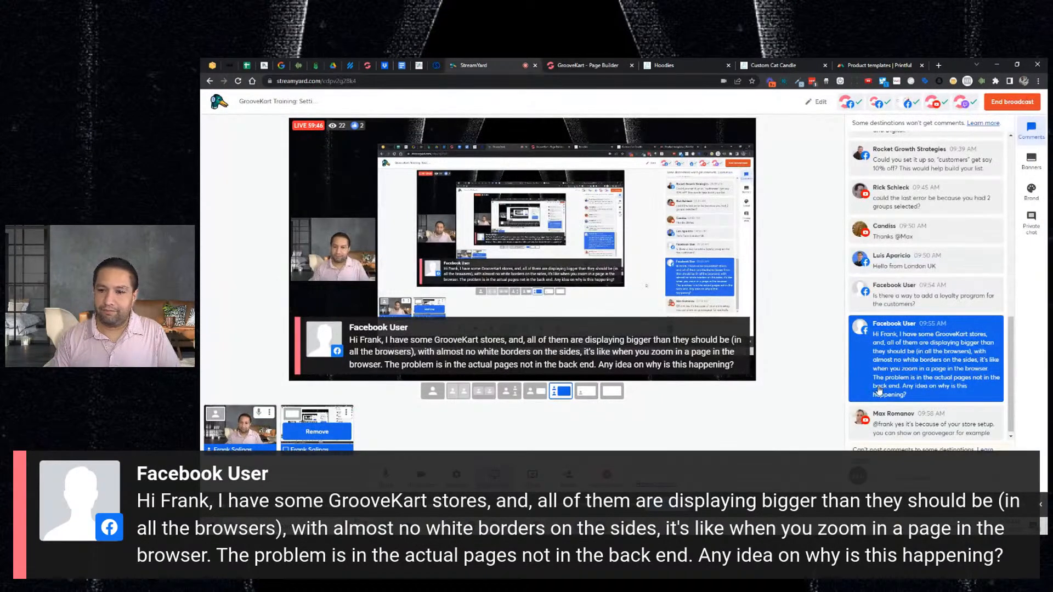
- Hide the Facebook question and feature the follow-up comment about store setup on stream
left_click(925, 358)
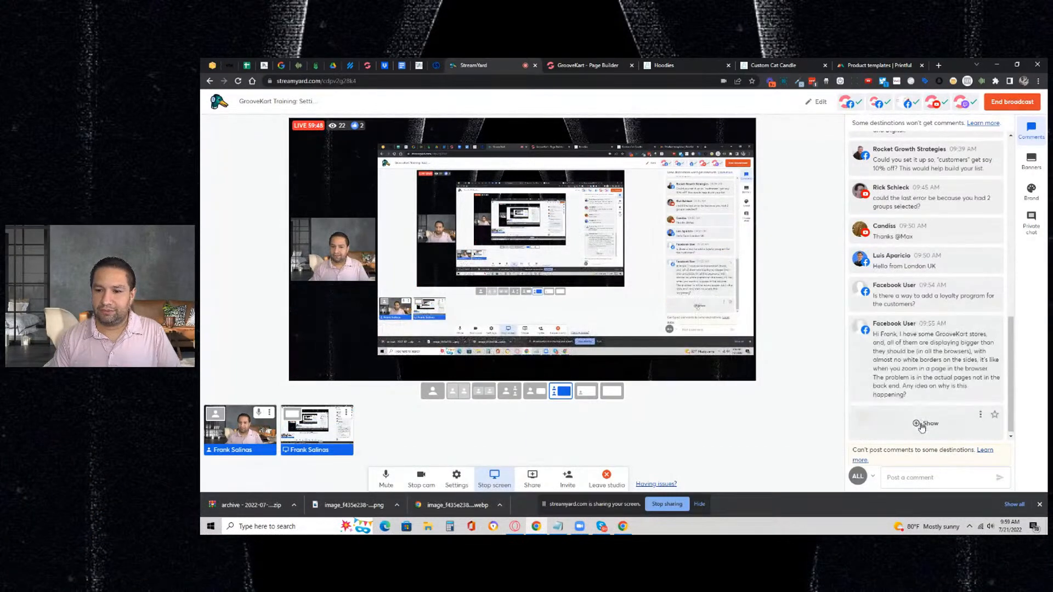
left_click(913, 427)
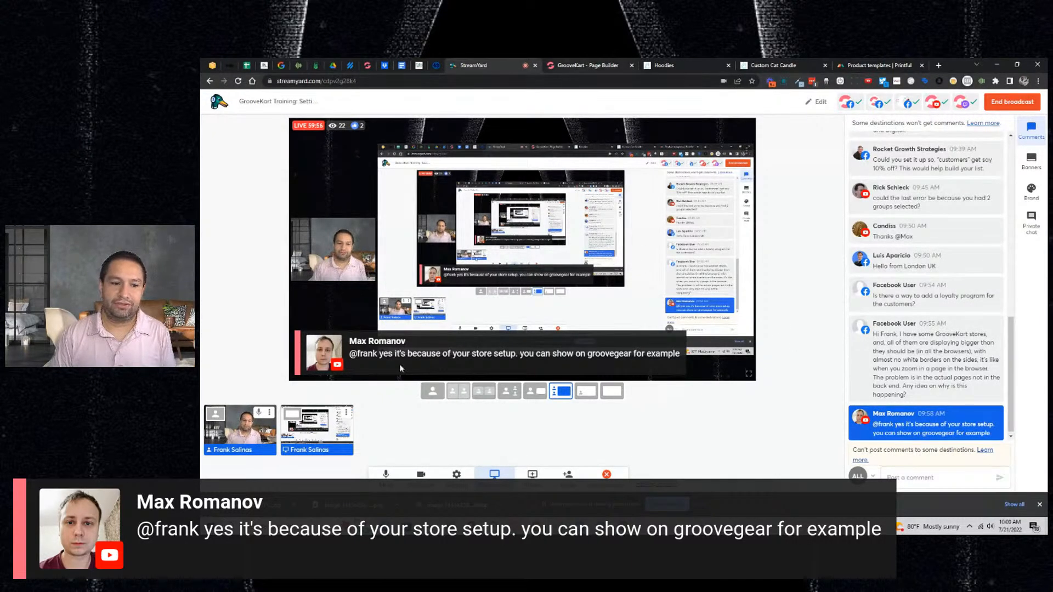
left_click(587, 65)
- Load groovegear.com/administration, dismiss the LastPass popup, and go to Products > Discounts
left_click(541, 82)
type("groovegear.com/administration")
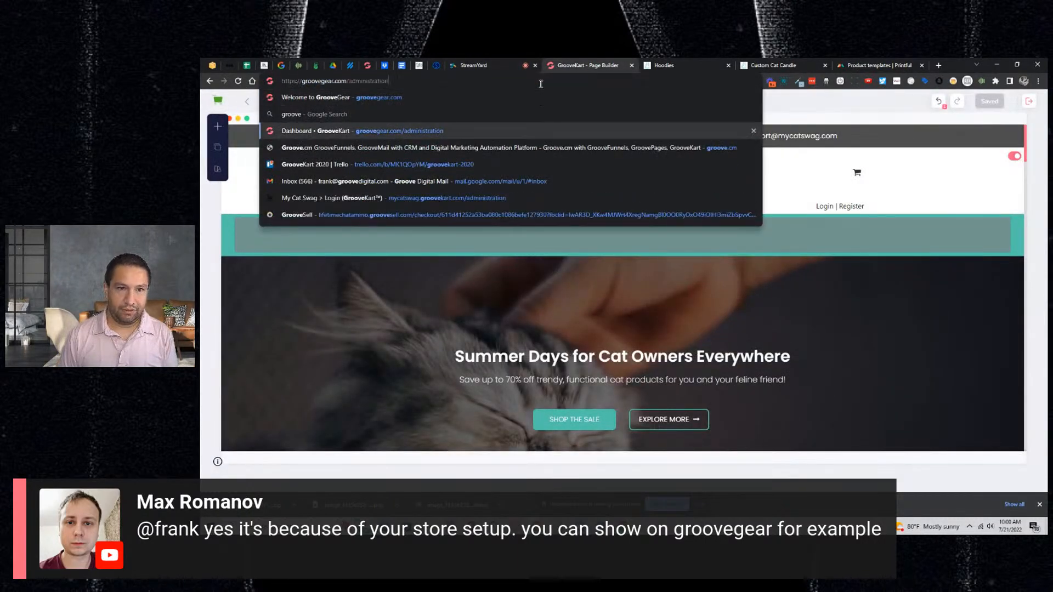
key("Return")
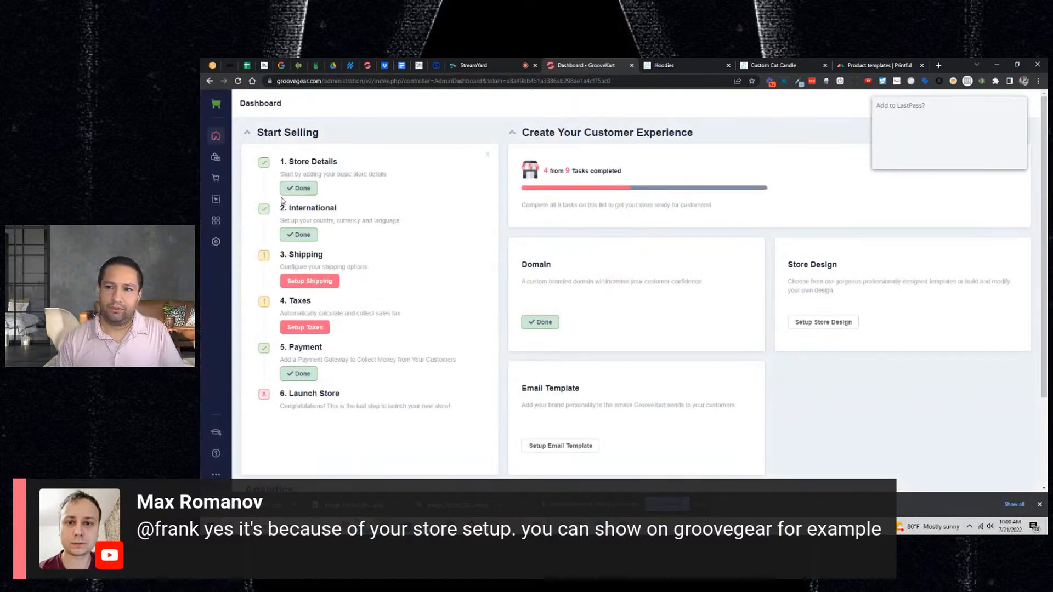
left_click(963, 157)
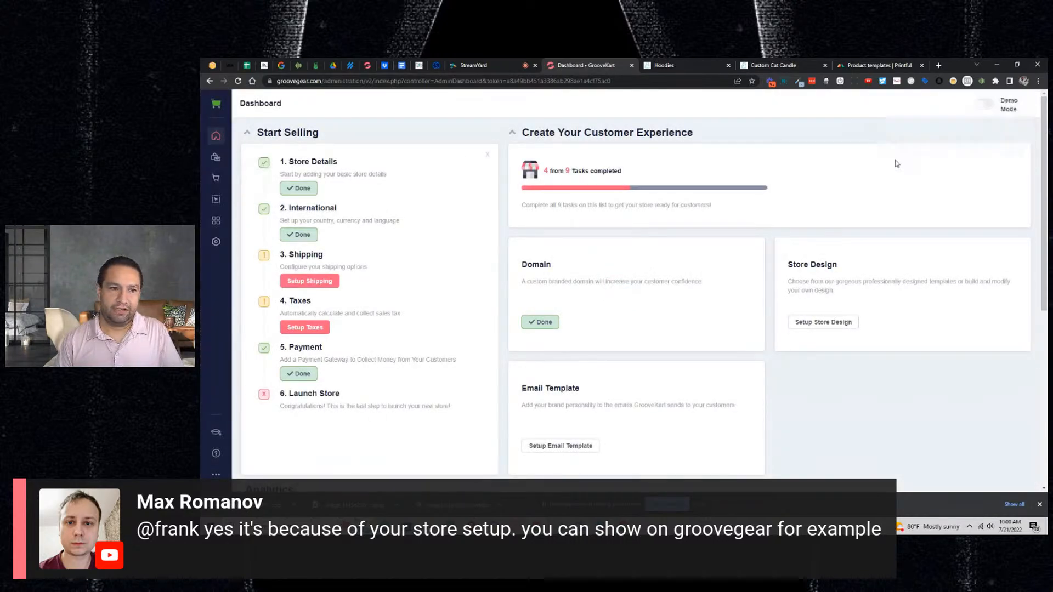
left_click(216, 157)
left_click(355, 189)
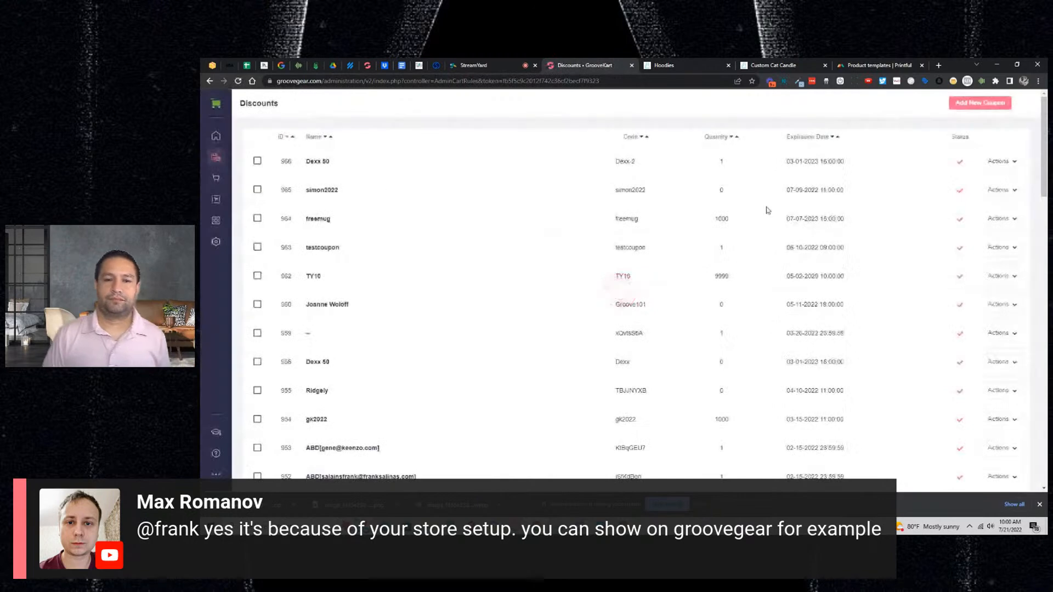
- Start a new coupon named FRANKTY with the description 'FRANK TY'
left_click(990, 106)
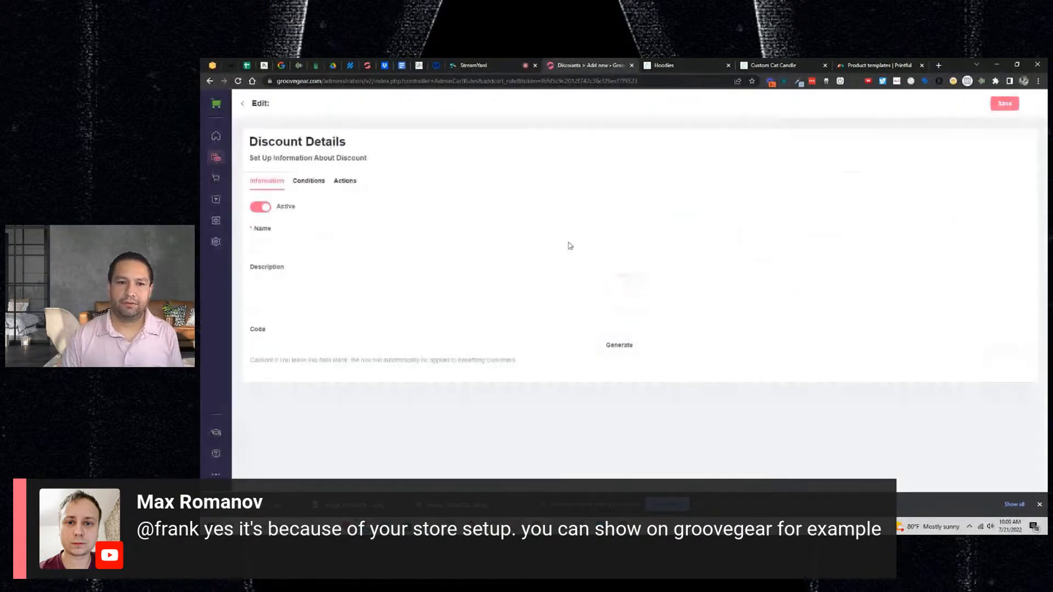
left_click(292, 240)
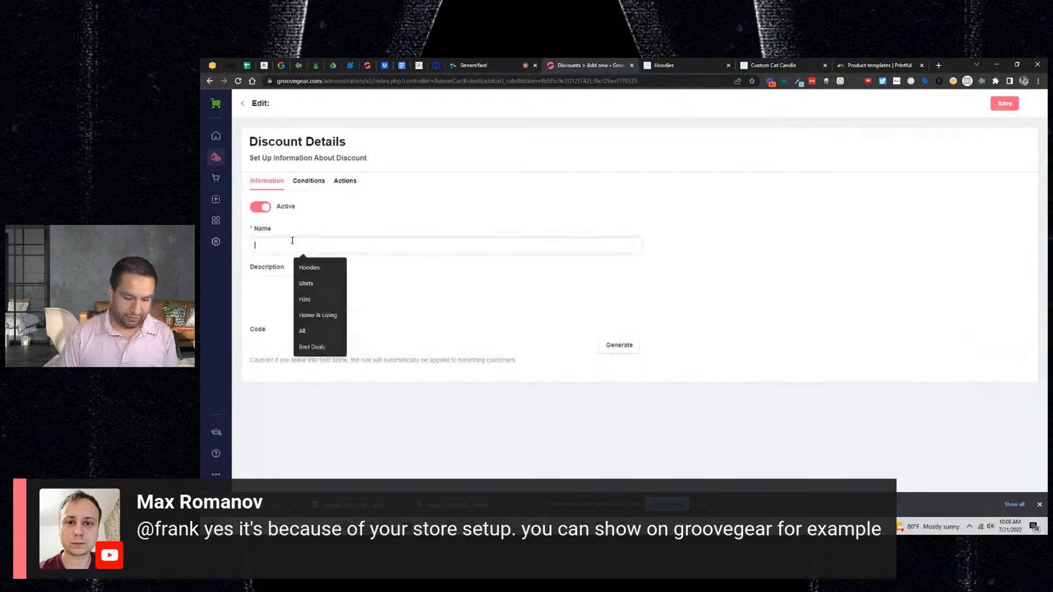
type("FRANKTY")
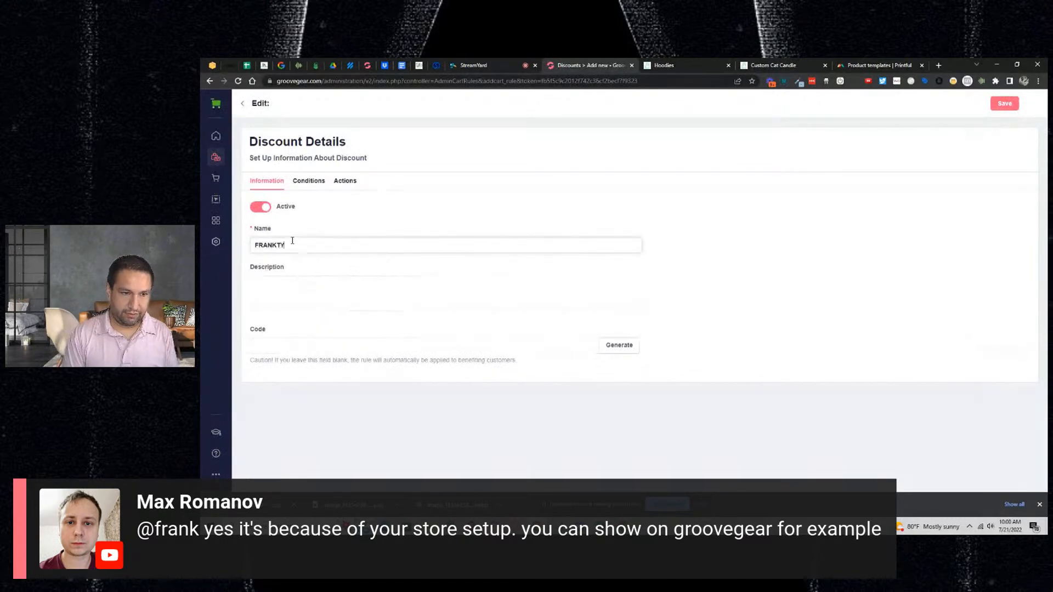
key("ctrl+a")
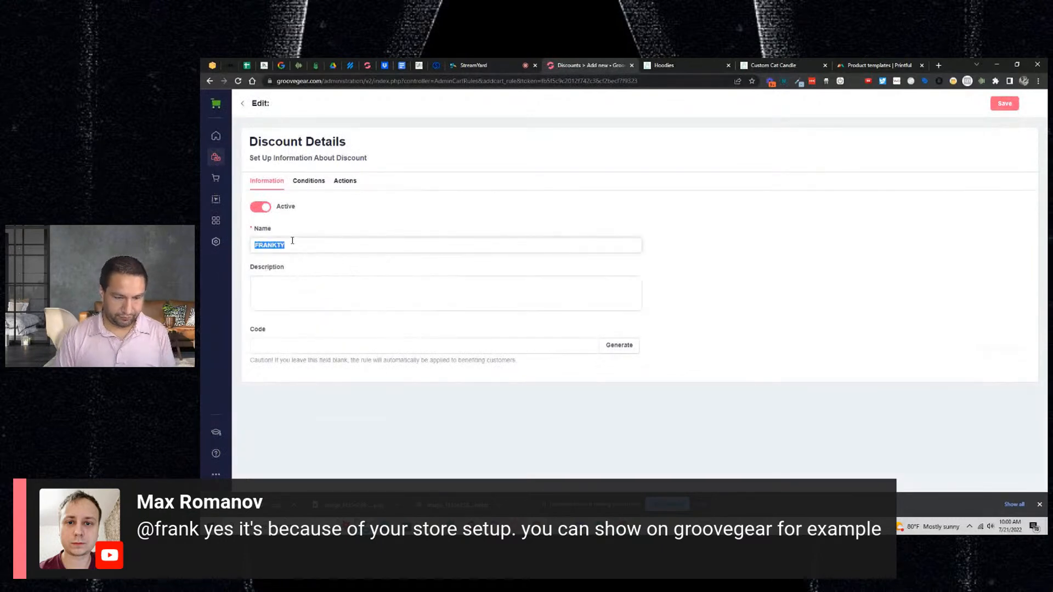
left_click(314, 183)
left_click(311, 284)
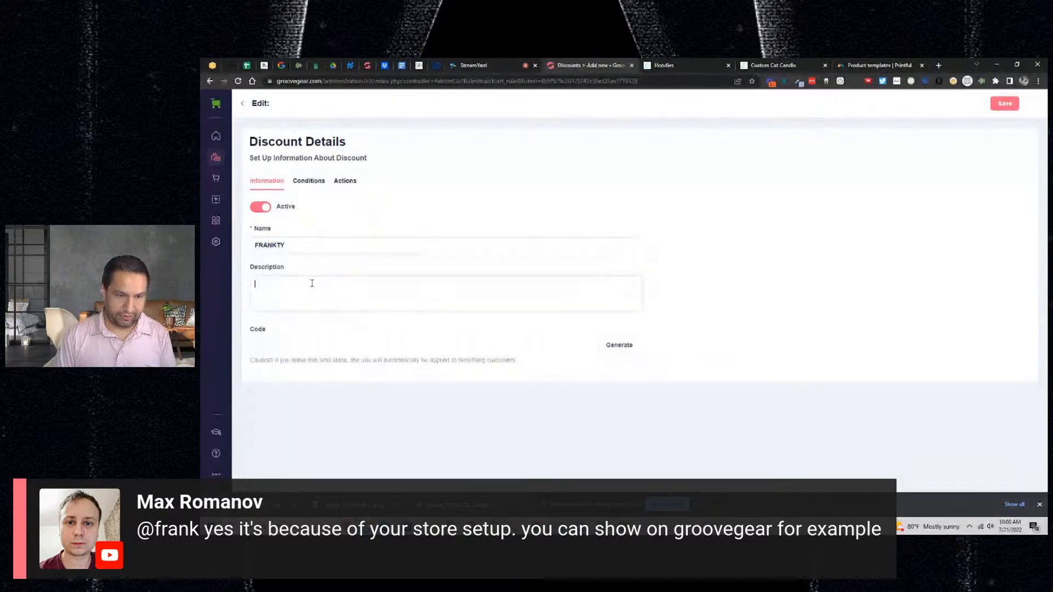
left_click(278, 283)
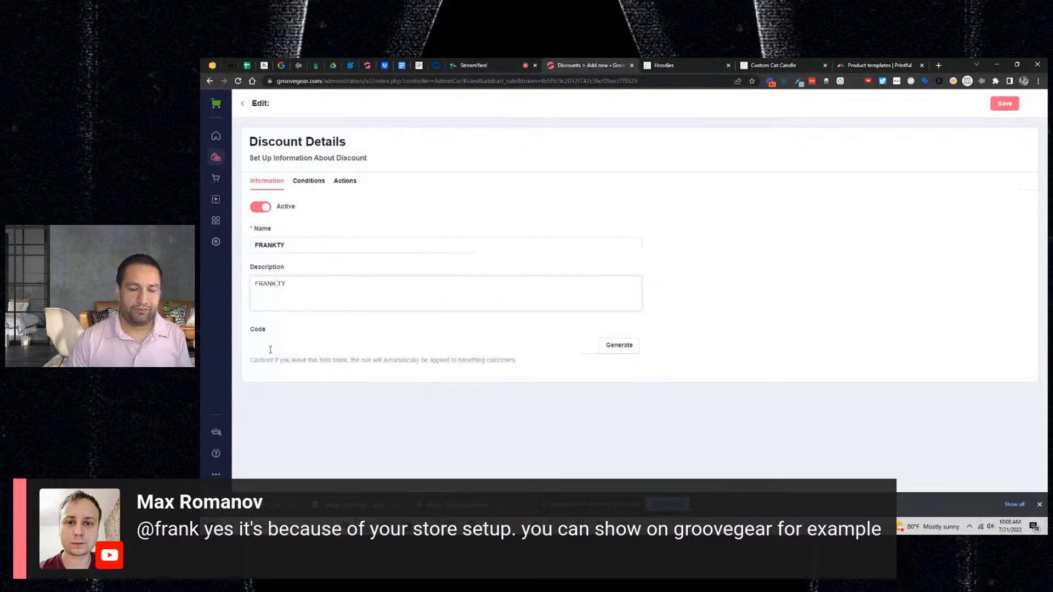
- Turn on customer group selection in the FRANKTY discount's Conditions
left_click(311, 181)
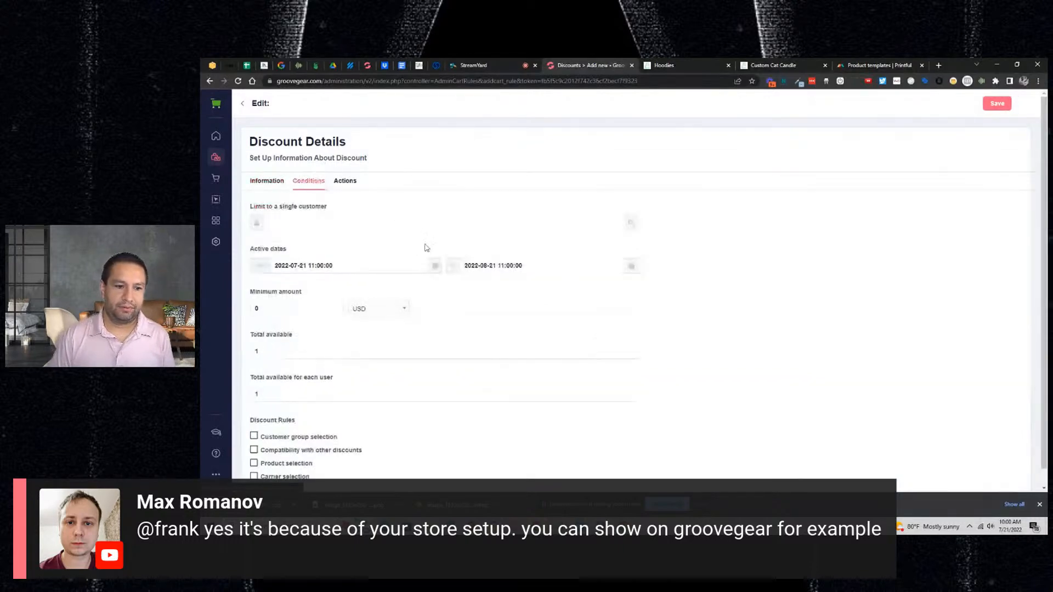
scroll(428, 249, "down", 1)
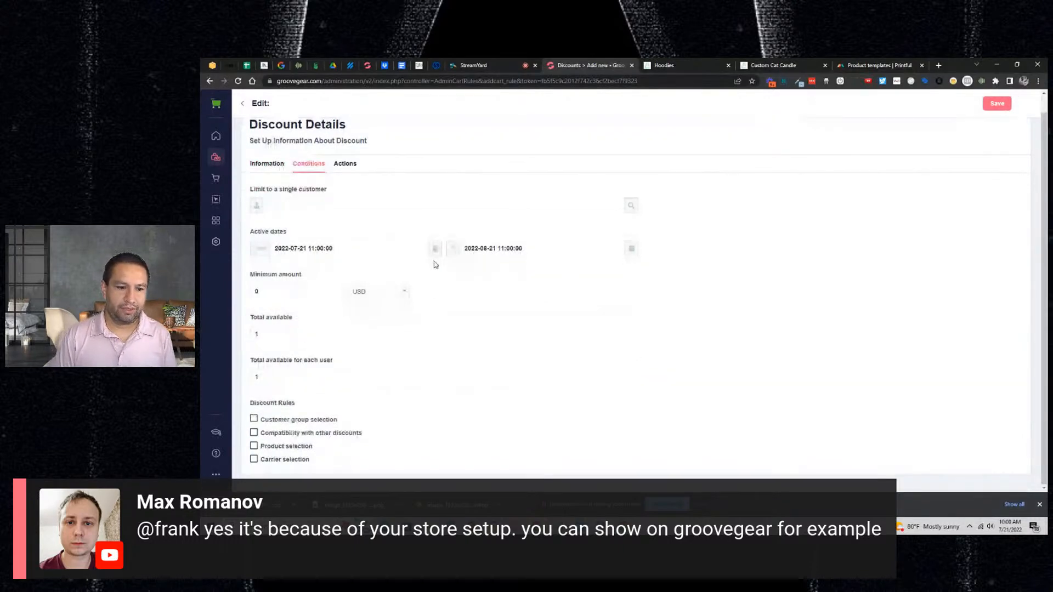
left_click(255, 420)
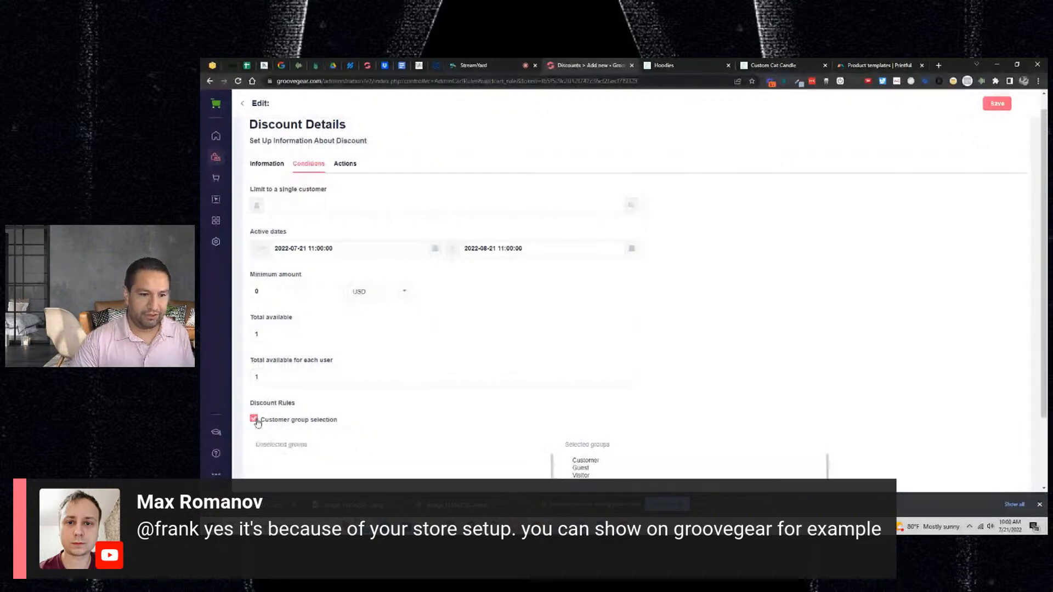
scroll(258, 423, "down", 2)
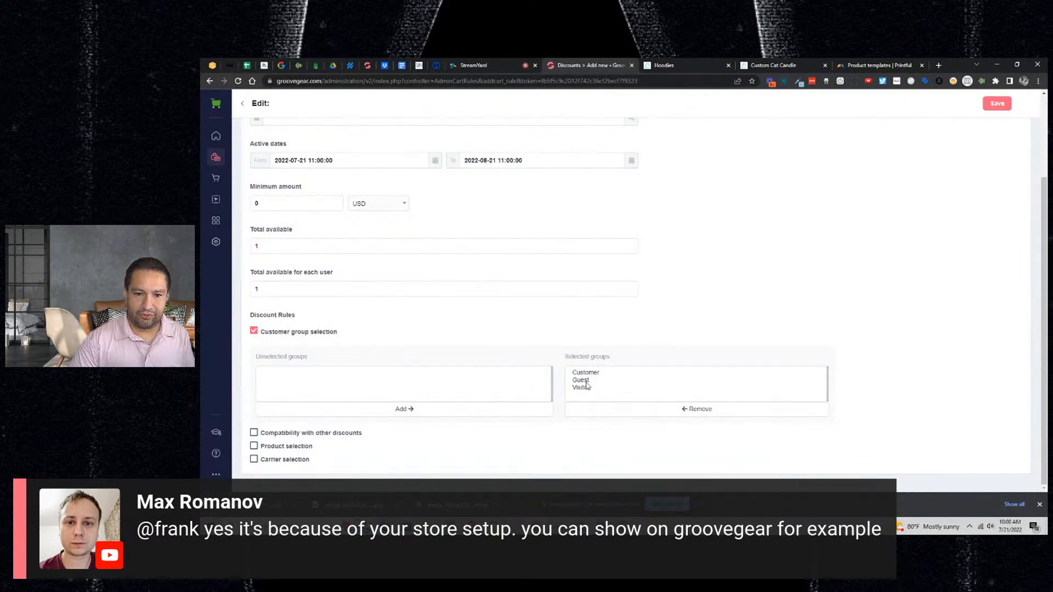
- Remove Guest and Visitor from the selected groups, leaving only Customer, and recheck the Information tab
left_click(587, 388)
left_click(585, 381, "ctrl")
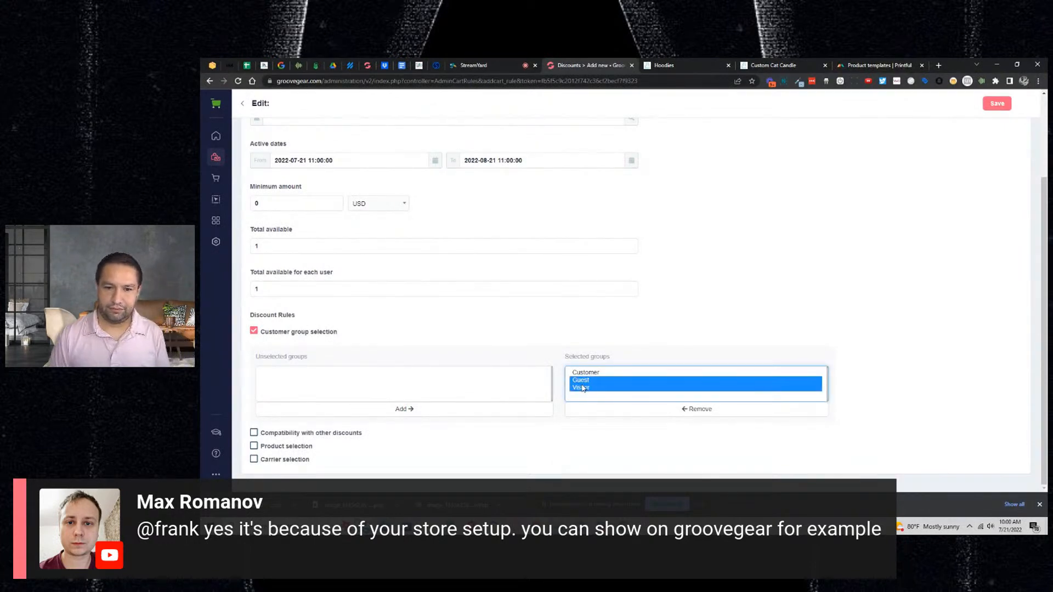
left_click(621, 415)
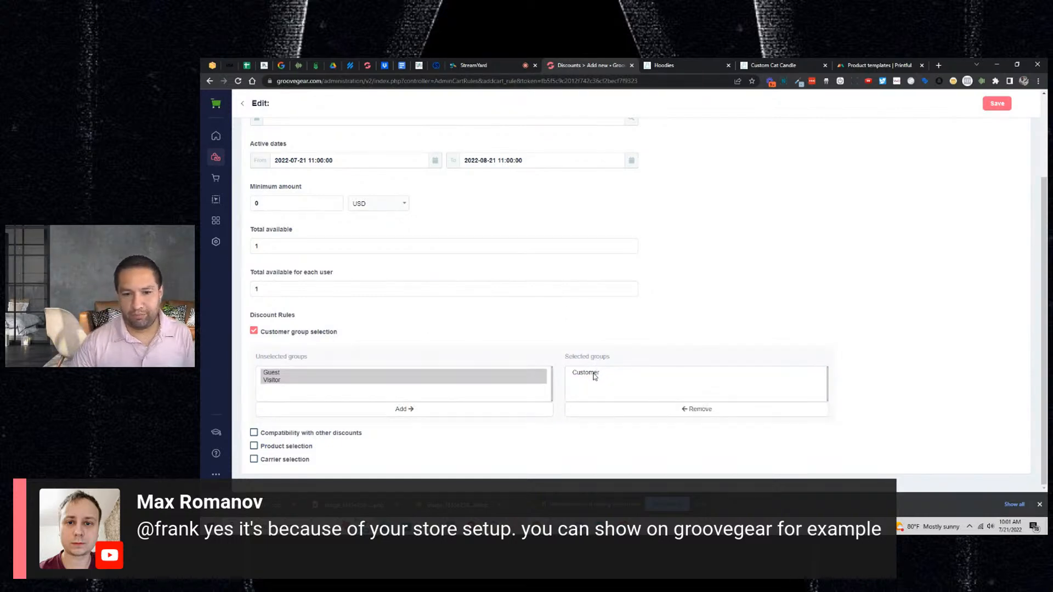
scroll(551, 341, "up", 1)
scroll(353, 296, "up", 2)
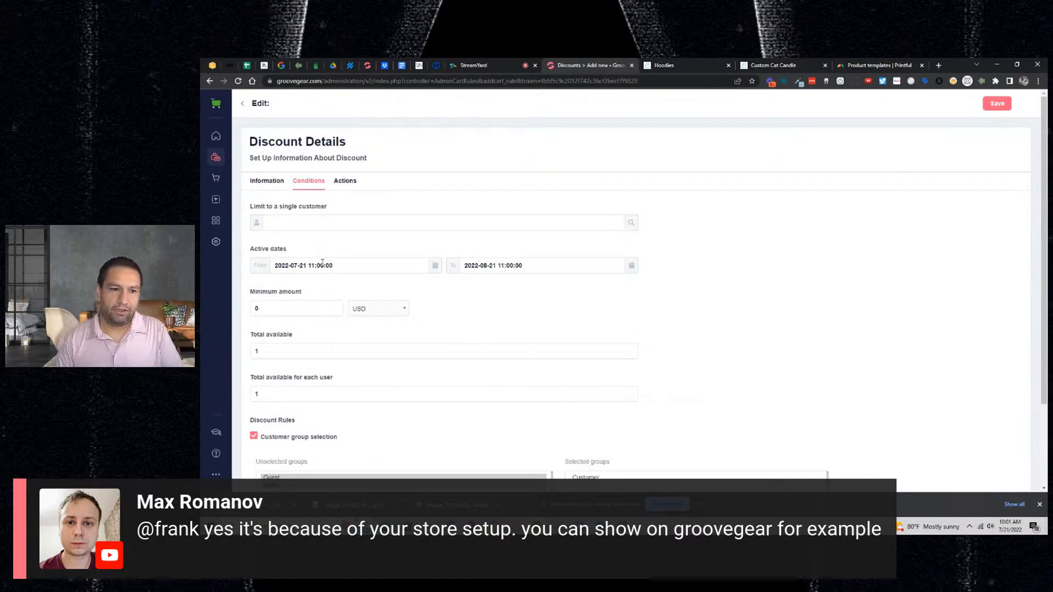
left_click(256, 183)
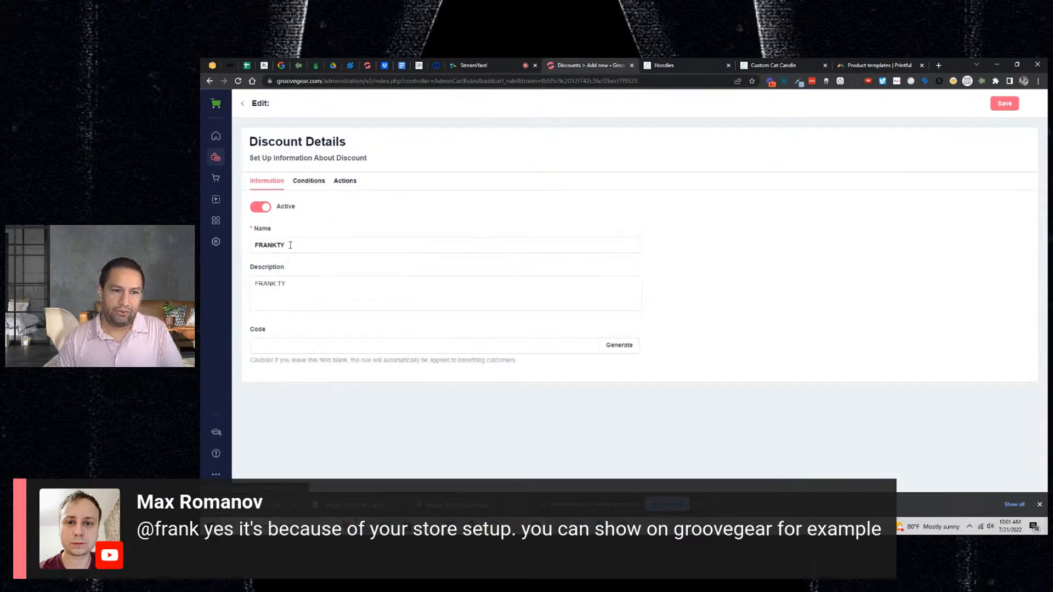
left_click(309, 181)
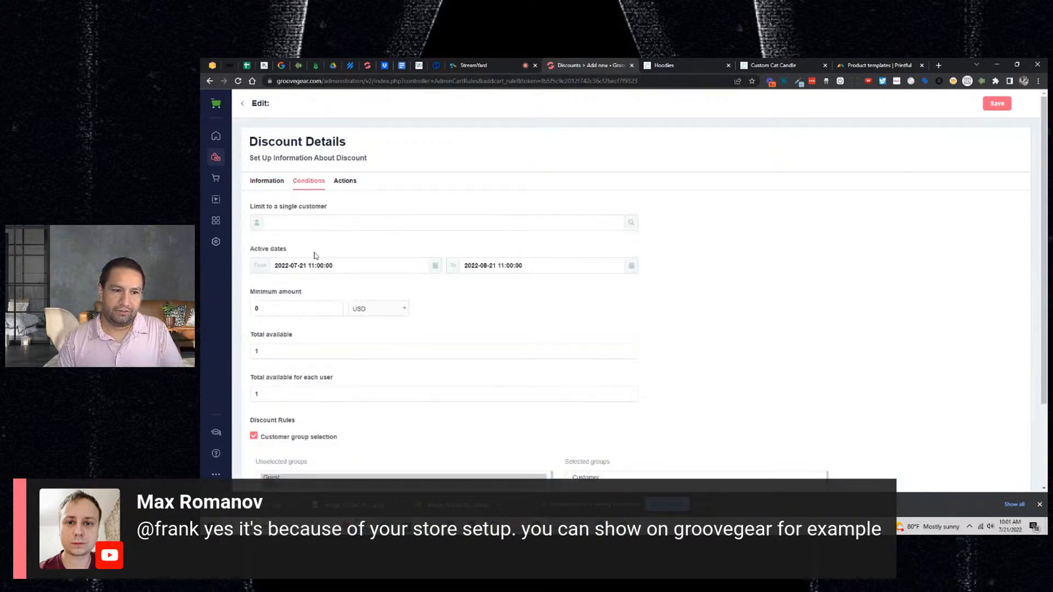
- Extend the FRANKTY discount's end date from its current year to 2029-08-21
left_click(474, 268)
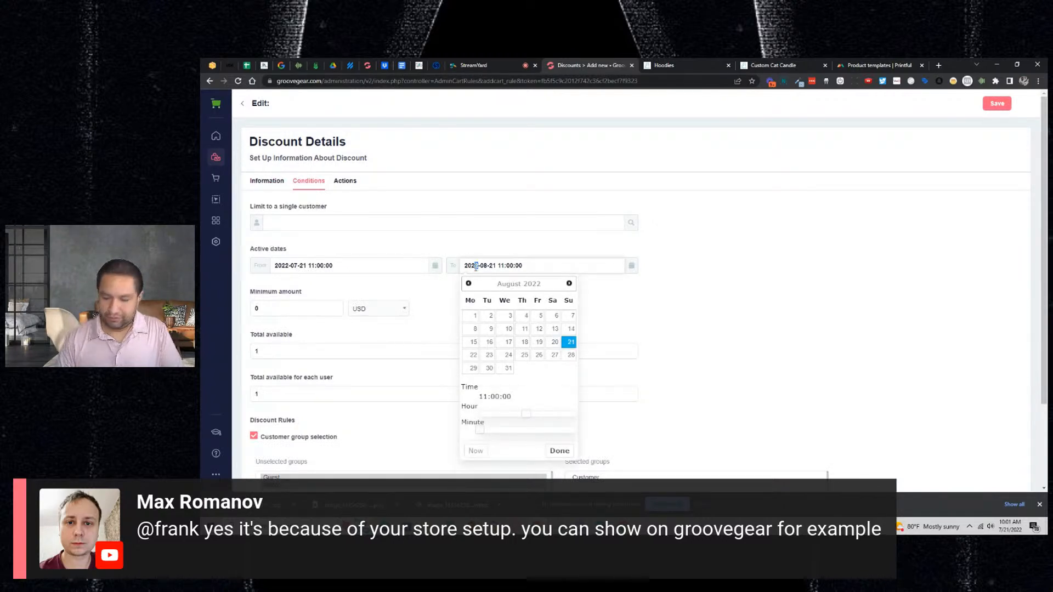
key("BackSpace")
type("9")
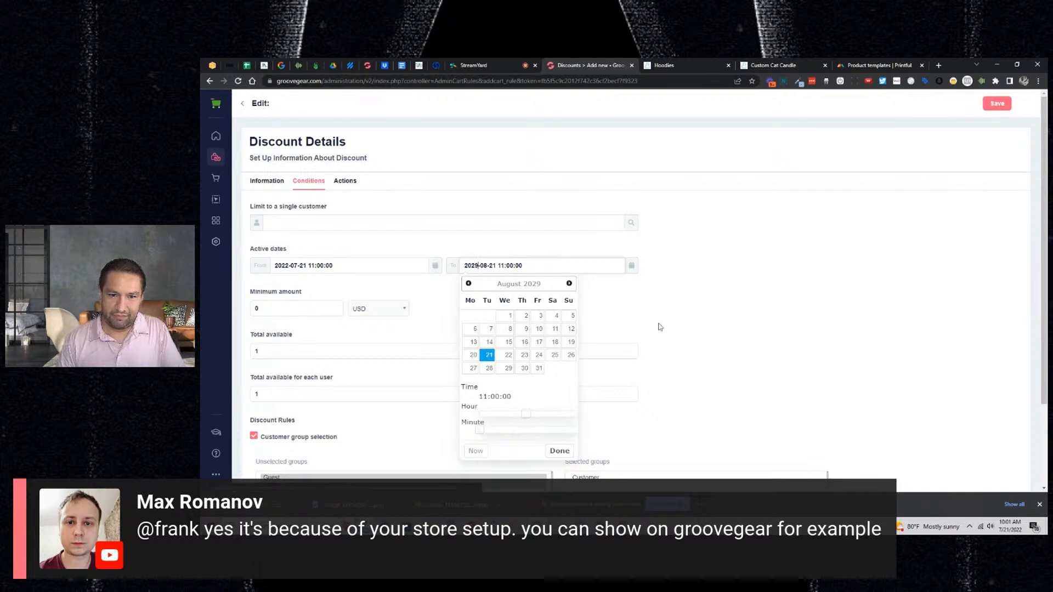
left_click(696, 320)
- Allow 10000 uses in total and 10 uses per customer
scroll(659, 312, "down", 1)
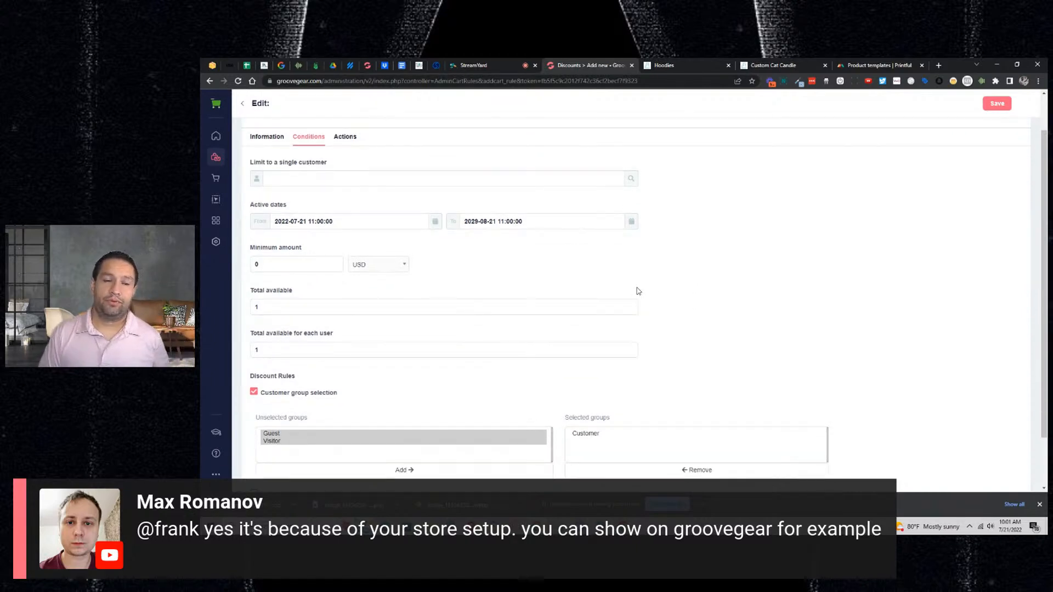
left_click(297, 303)
type("0000")
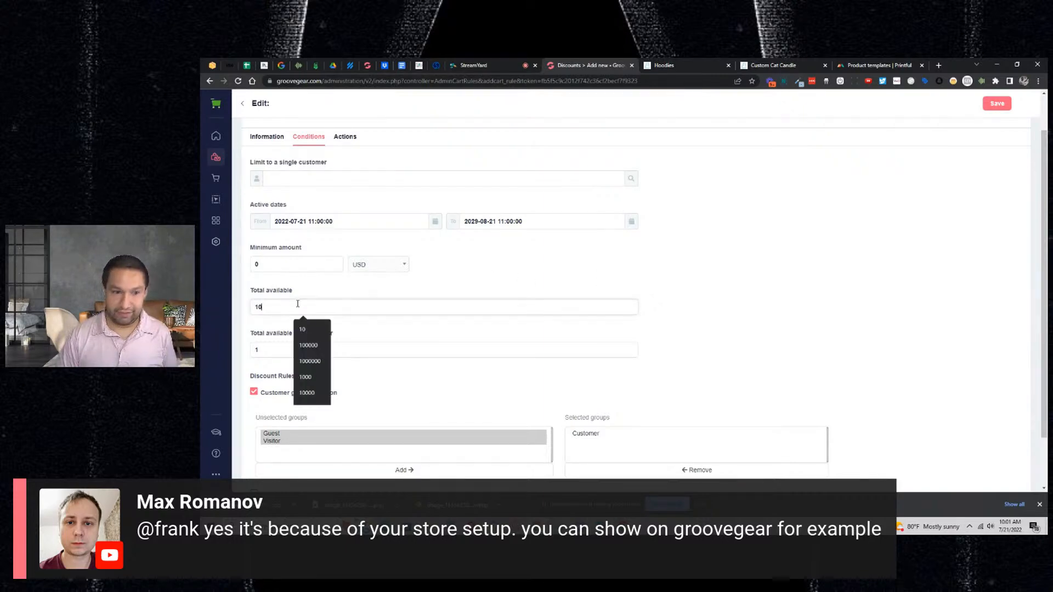
left_click(628, 253)
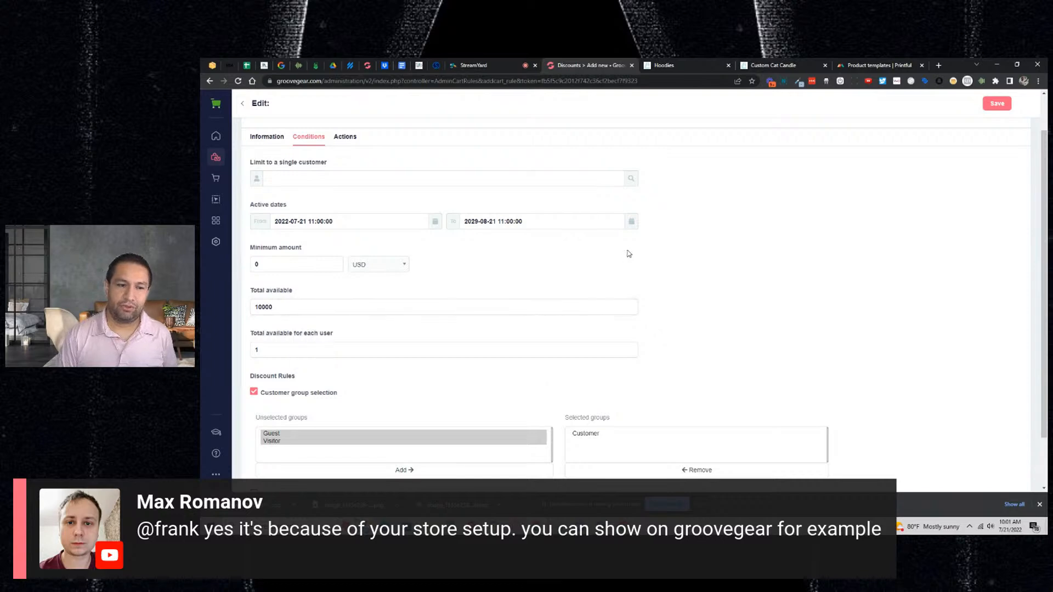
left_click(280, 347)
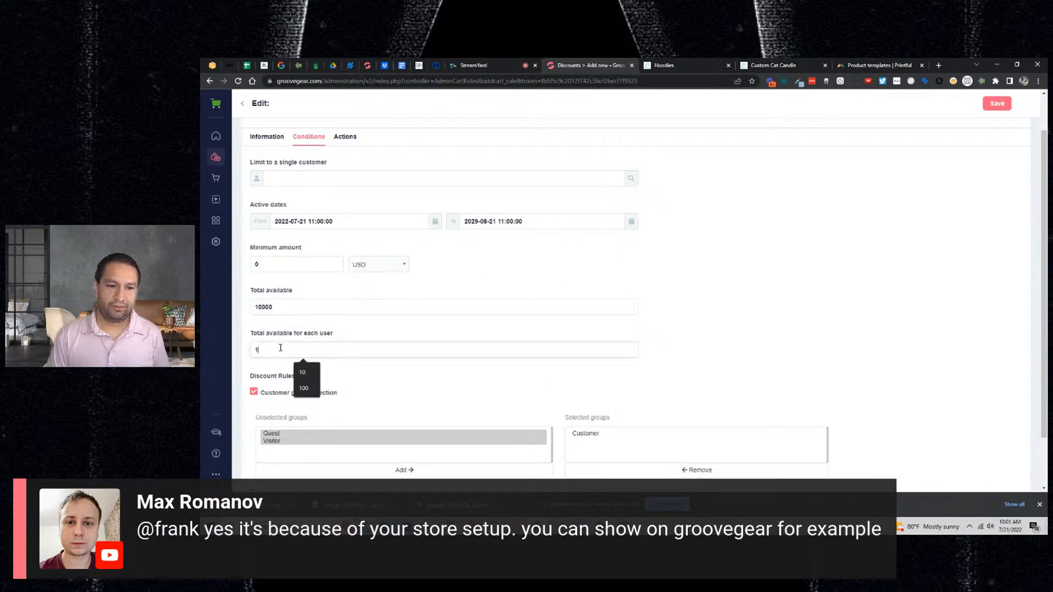
type("0")
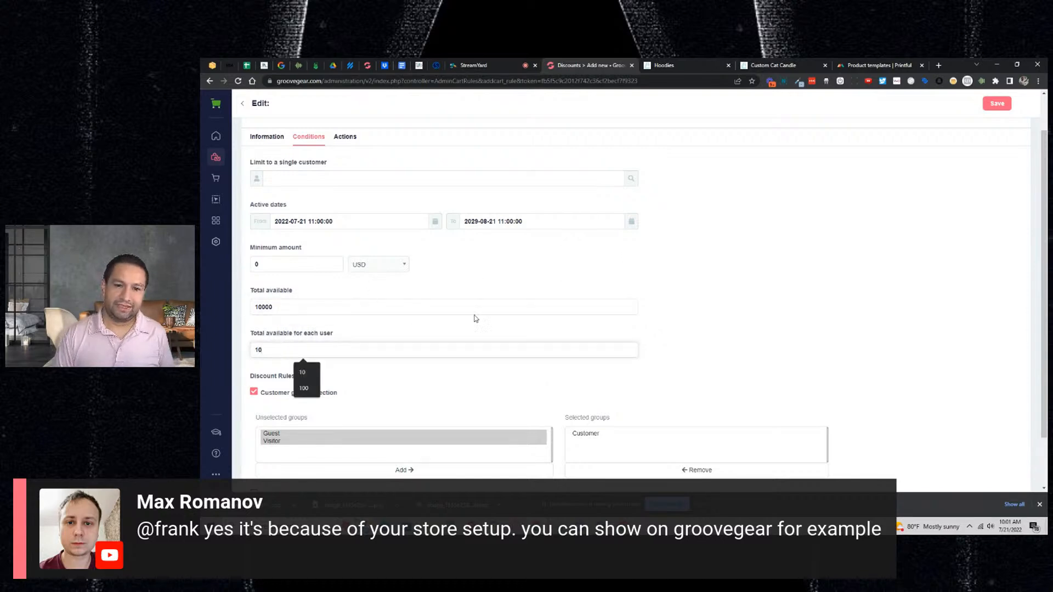
left_click(687, 277)
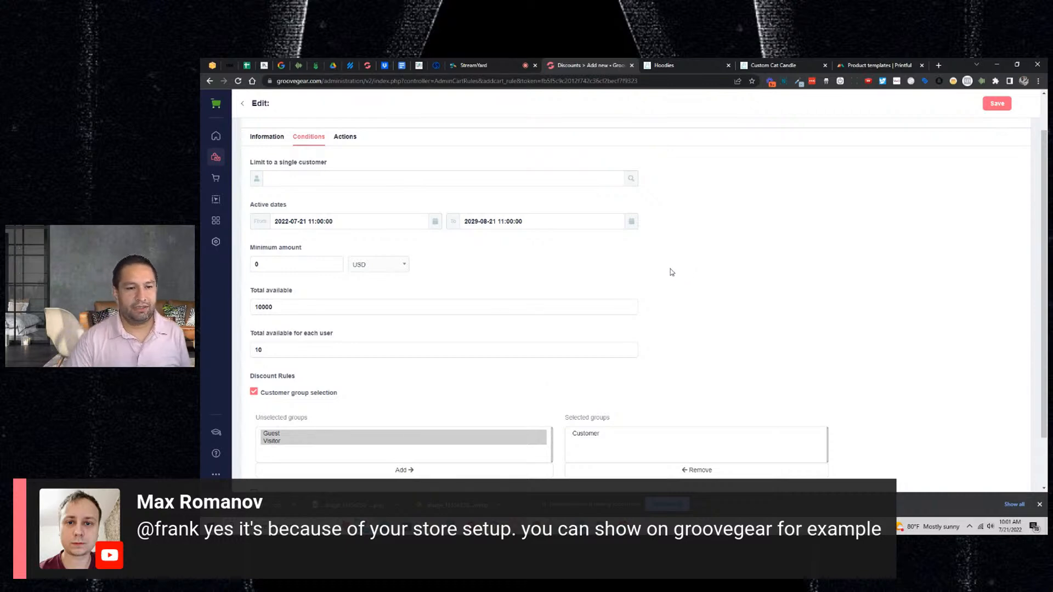
scroll(679, 263, "down", 1)
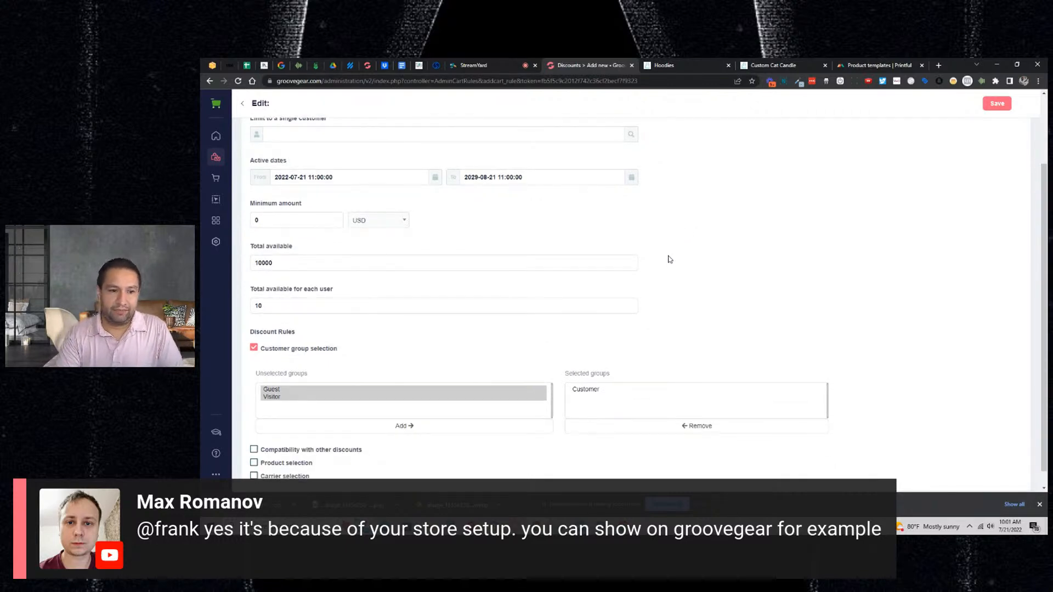
scroll(670, 259, "down", 1)
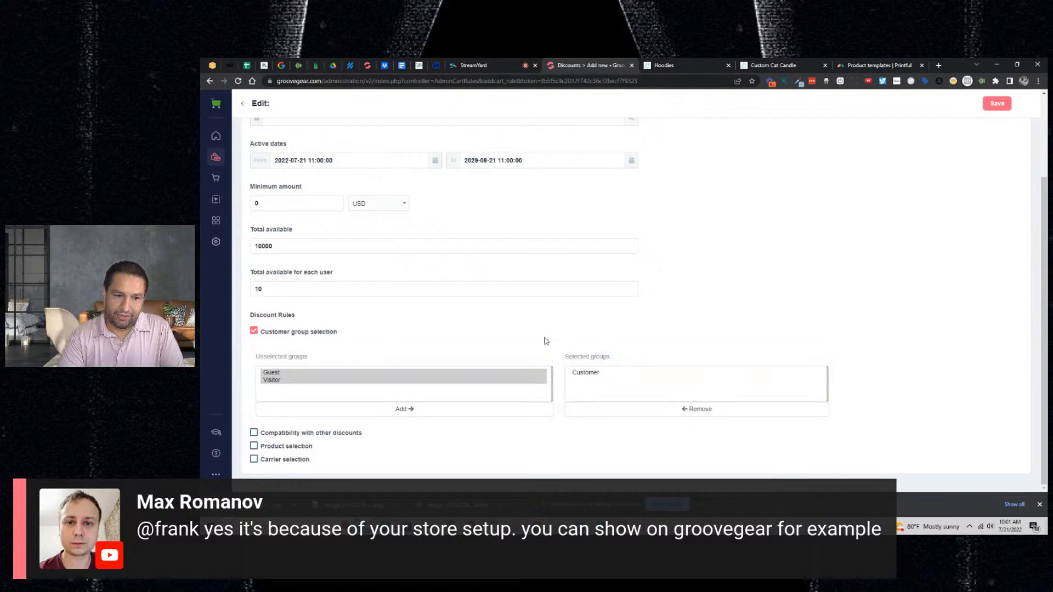
- Remove the Customer group and add it back as the discount's only selected group
left_click(587, 373)
left_click(639, 409)
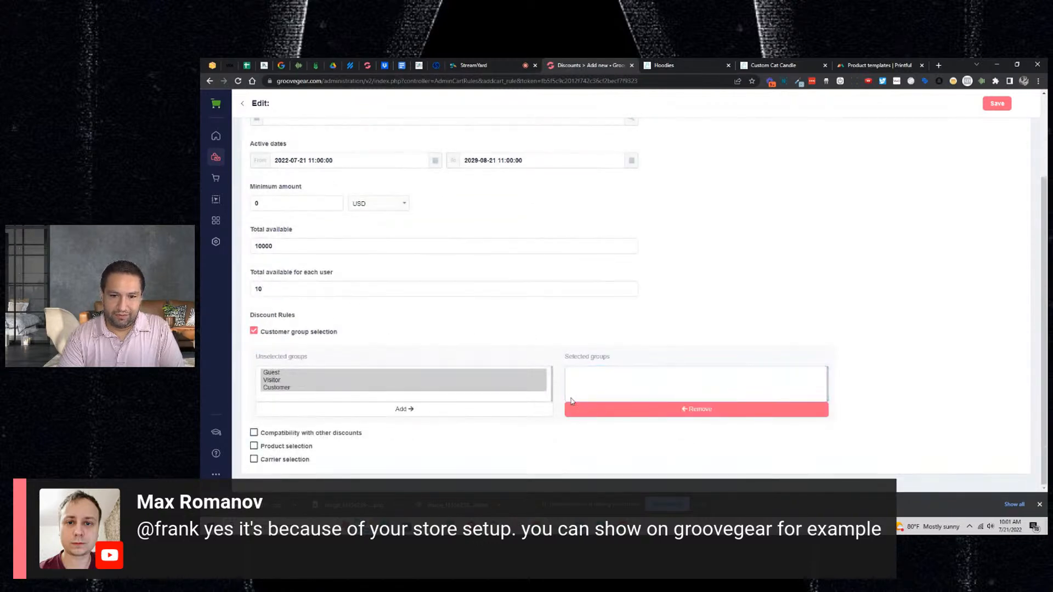
left_click(316, 382)
left_click(293, 389)
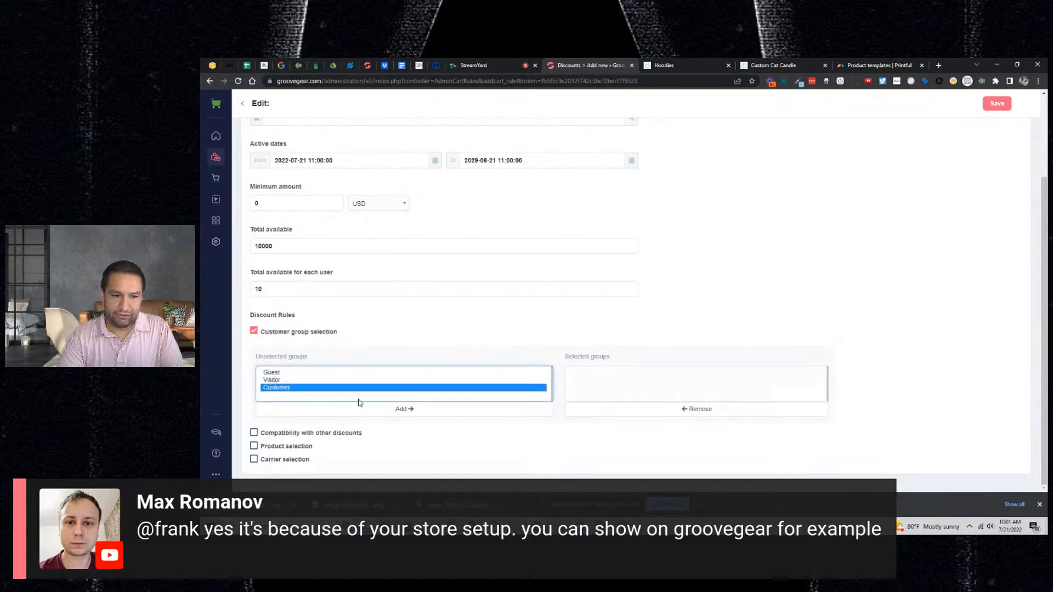
left_click(402, 410)
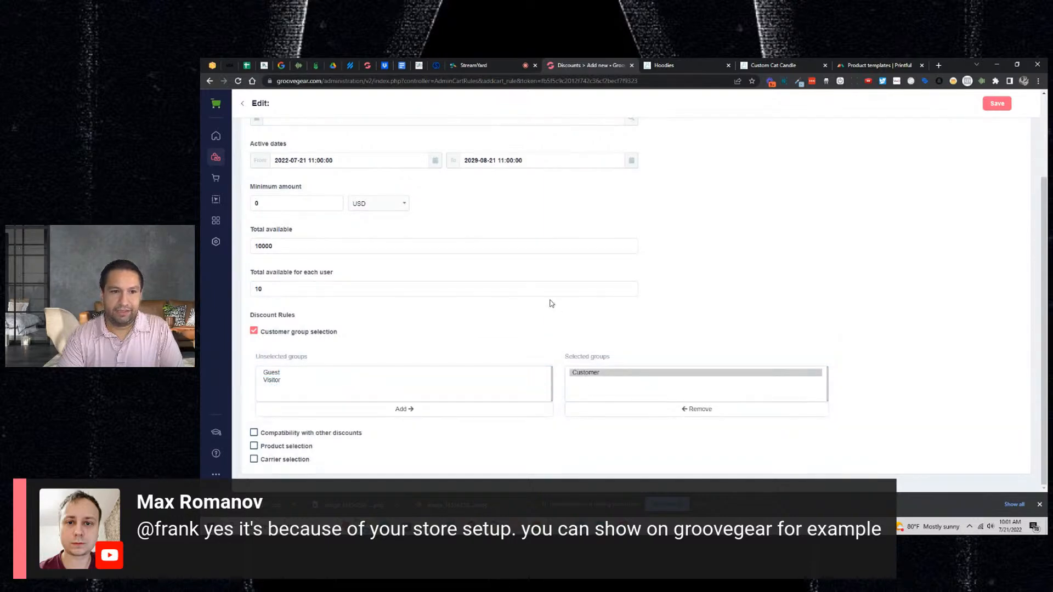
- Set the discount's minimum order amount to 27 USD
scroll(551, 303, "up", 2)
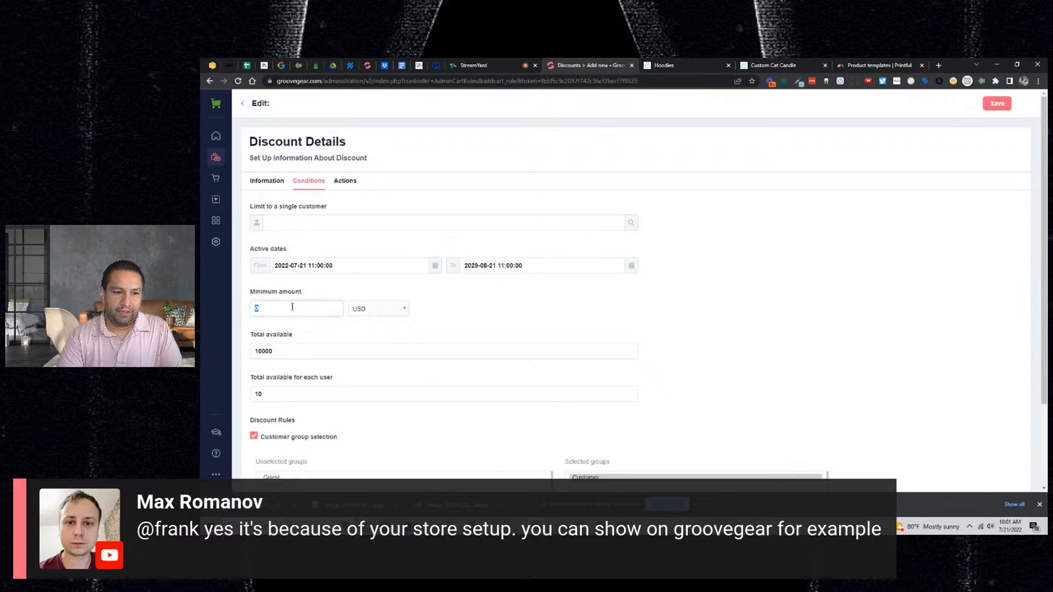
type("30")
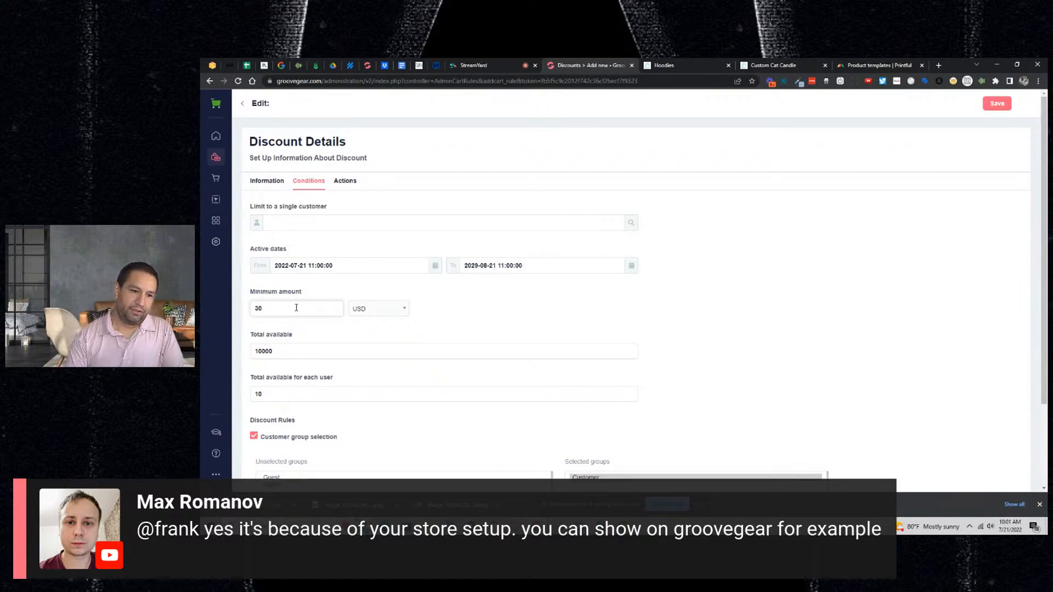
double_click(282, 313)
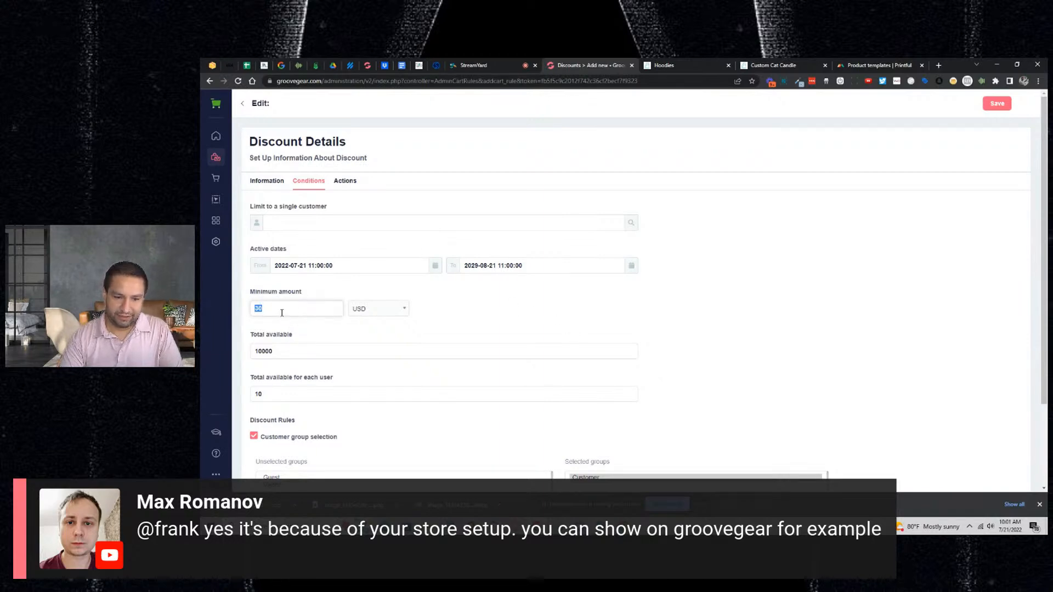
type("27")
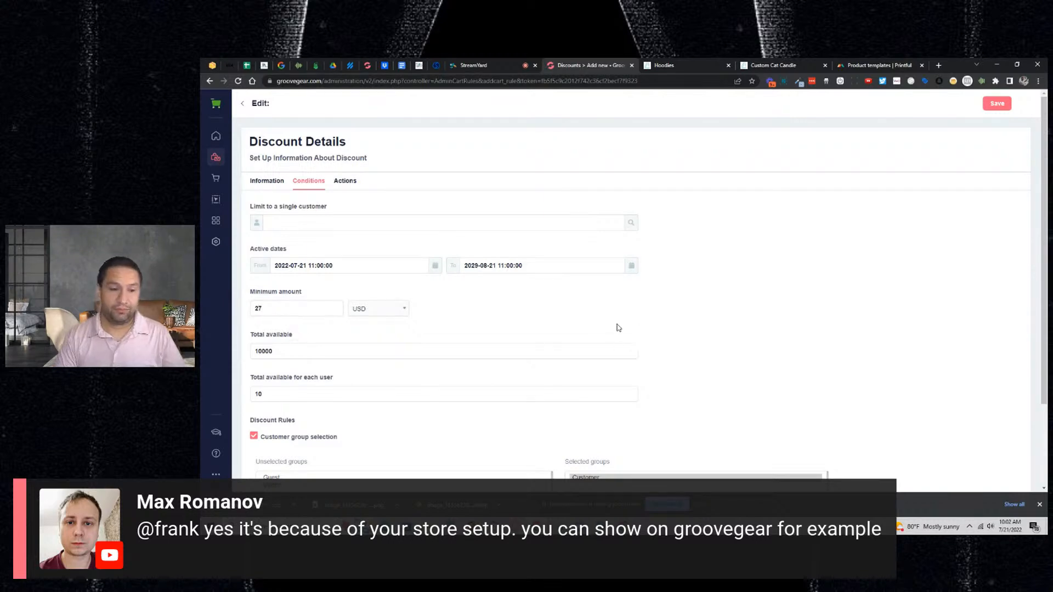
- Make FRANKTY a Percent (%) discount of 15 on the order without shipping, and save it
left_click(345, 180)
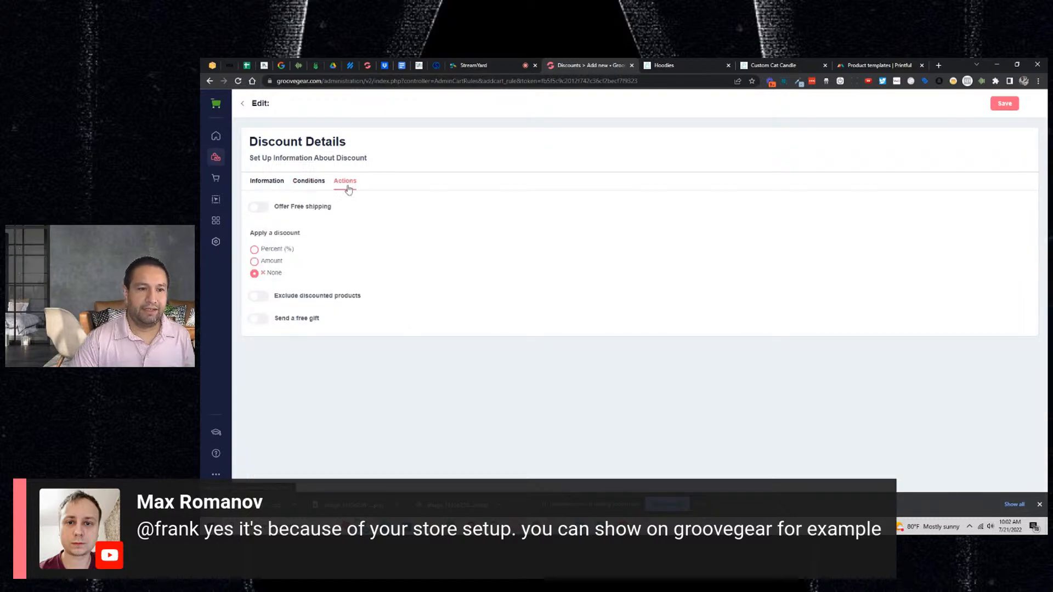
left_click(273, 250)
left_click(291, 312)
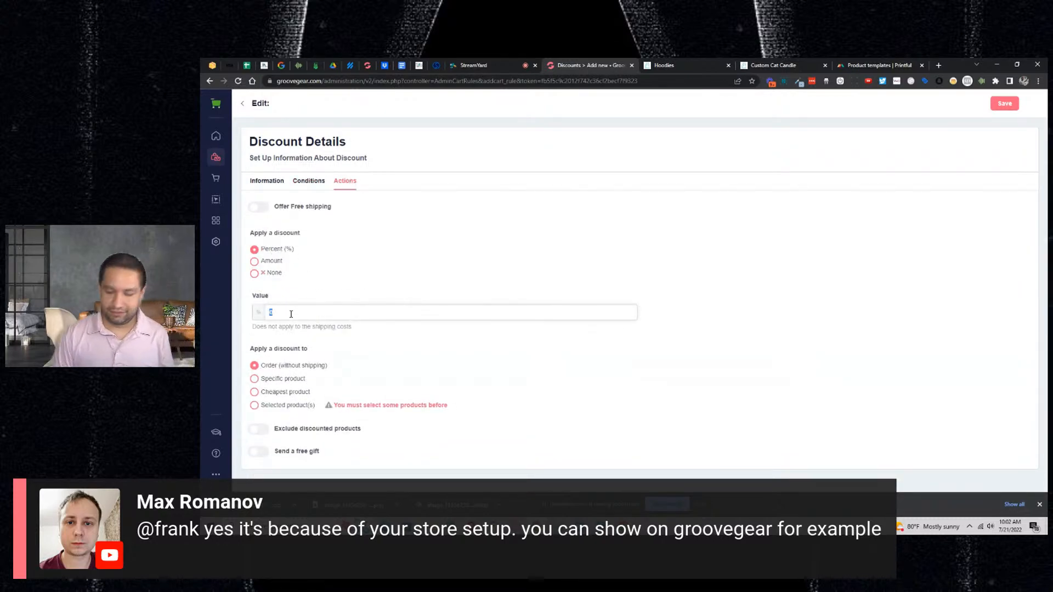
type("15")
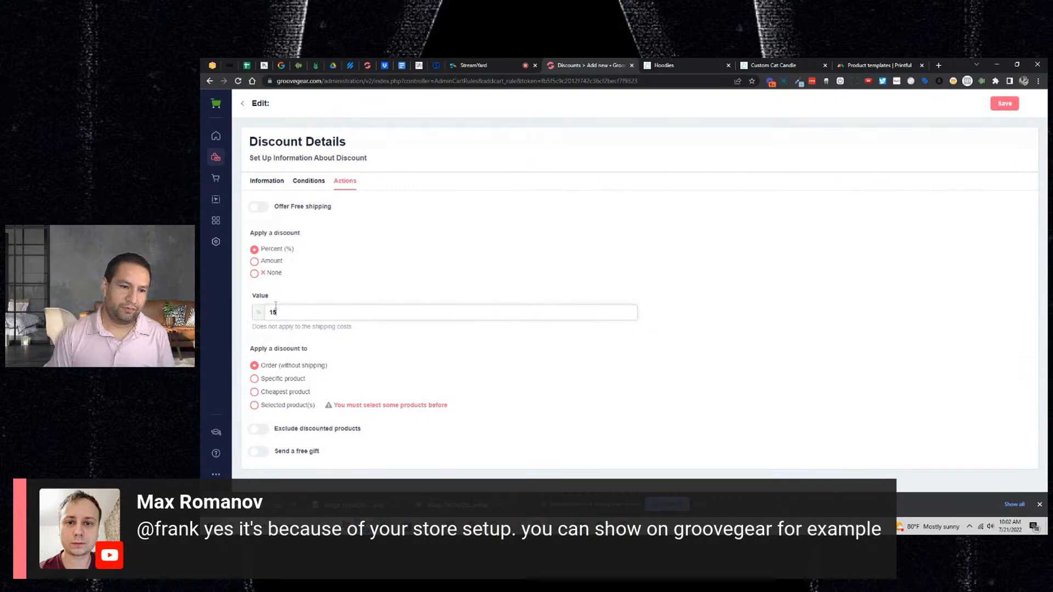
left_click(266, 189)
left_click(345, 182)
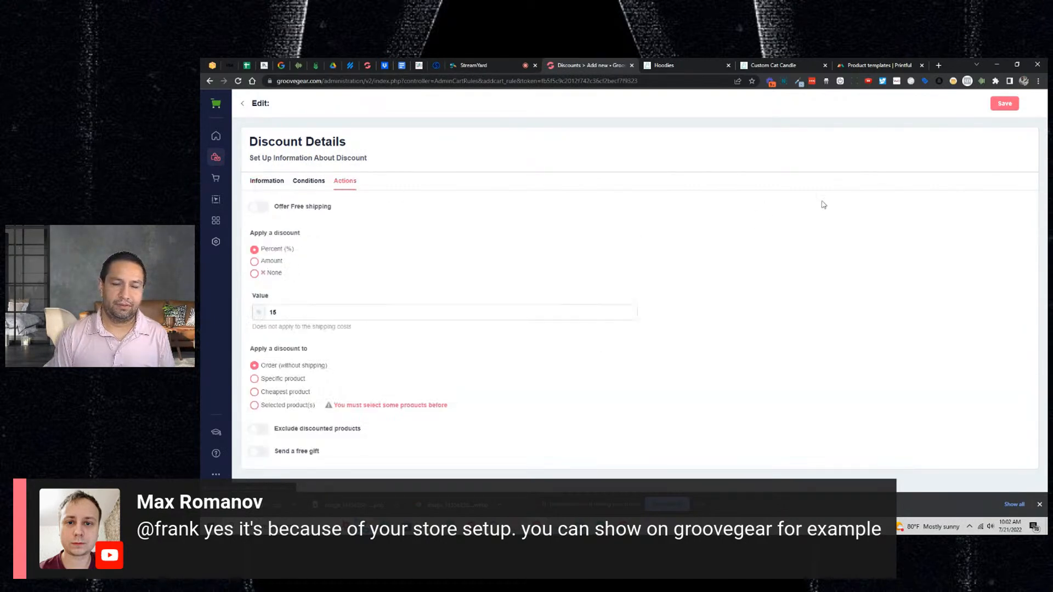
left_click(1002, 106)
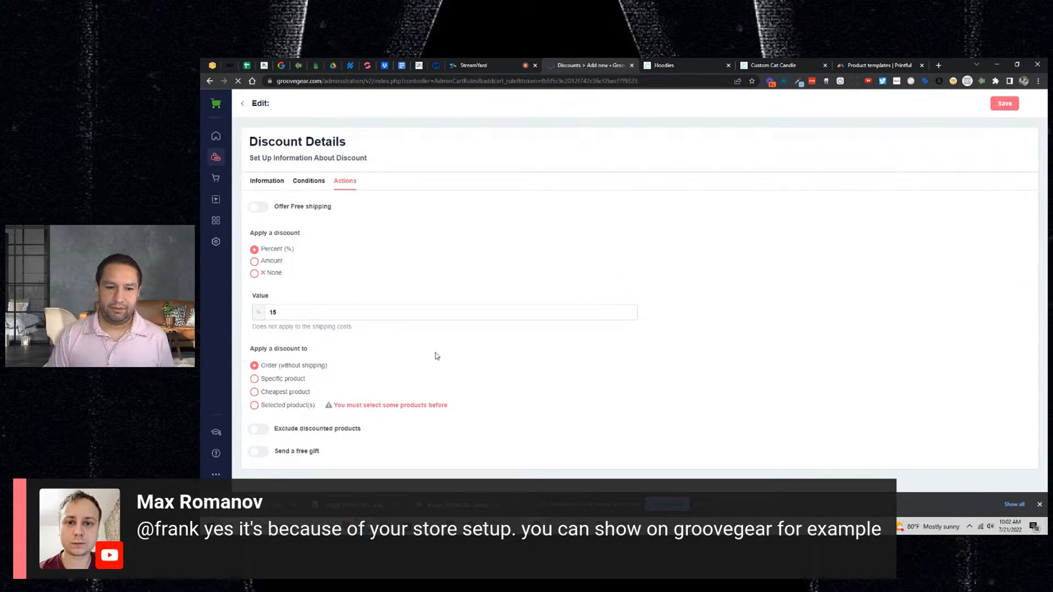
- Review FRANKTY's Conditions, Information and Actions tabs, then return to the StreamYard studio
left_click(308, 180)
scroll(411, 296, "down", 1)
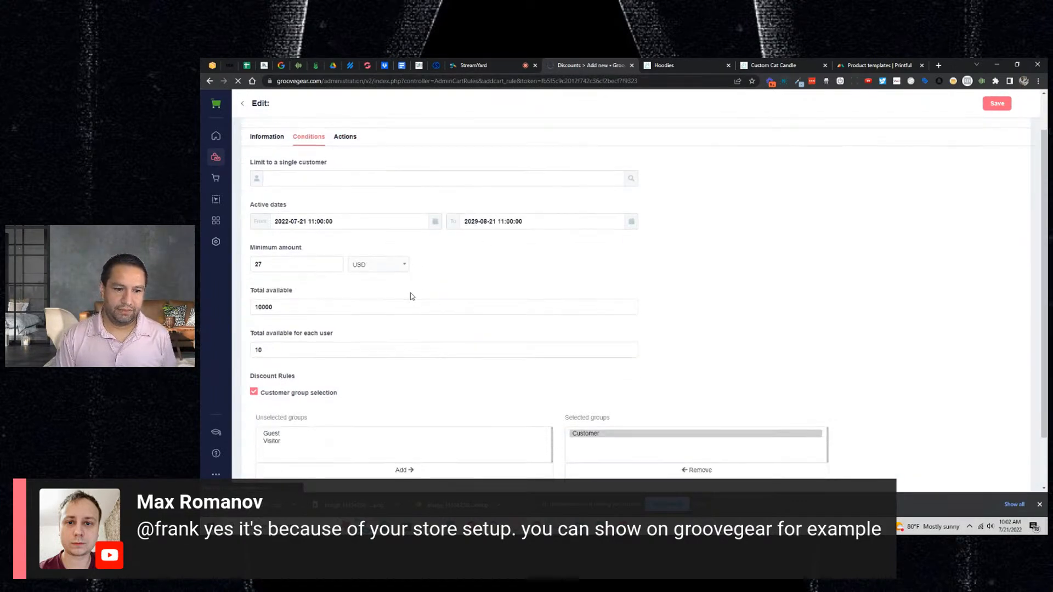
scroll(411, 296, "up", 1)
left_click(266, 180)
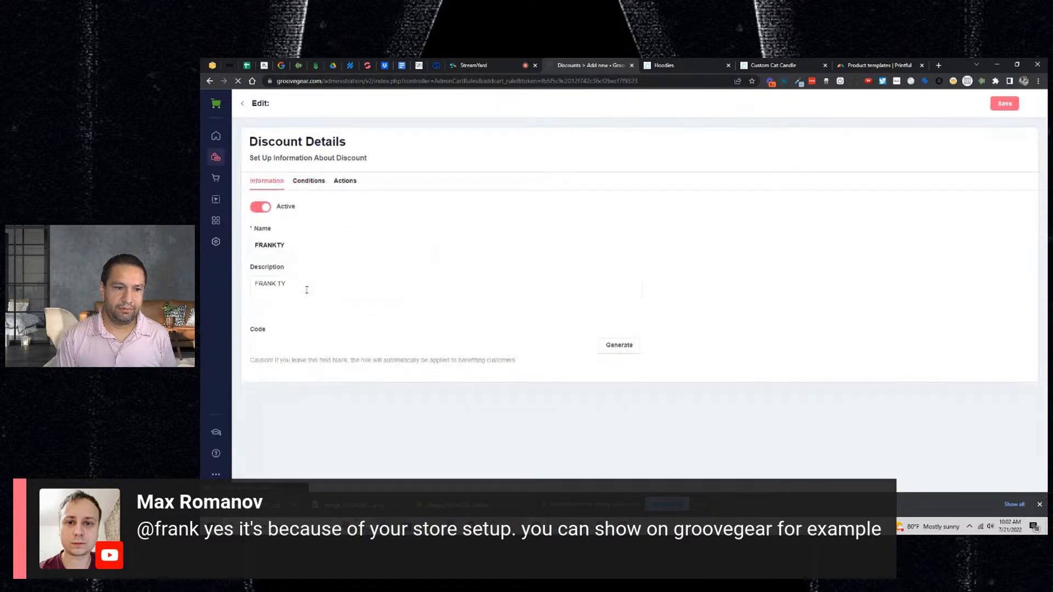
left_click(344, 183)
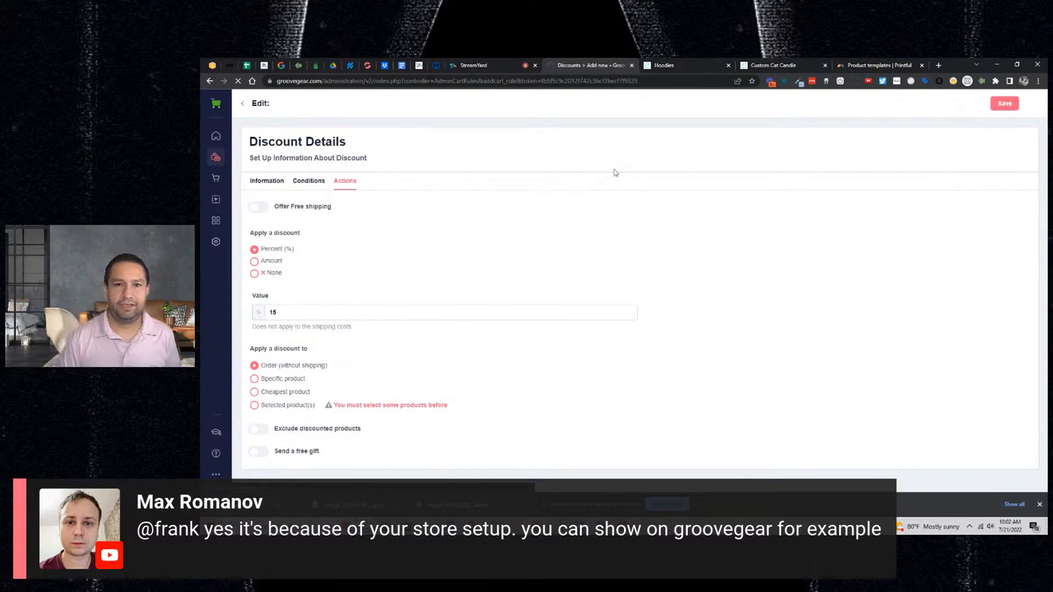
left_click(475, 64)
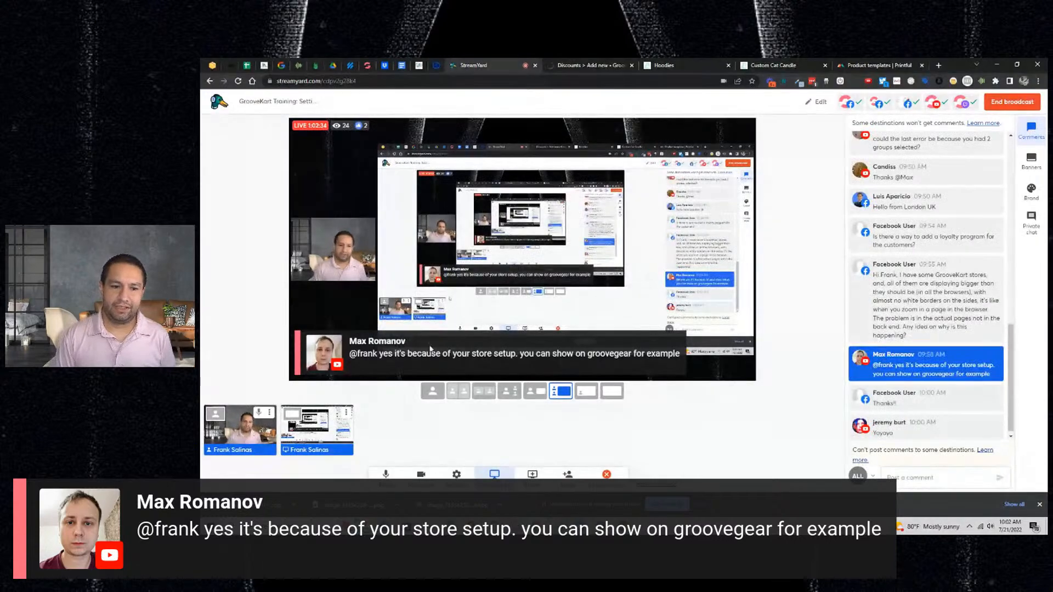
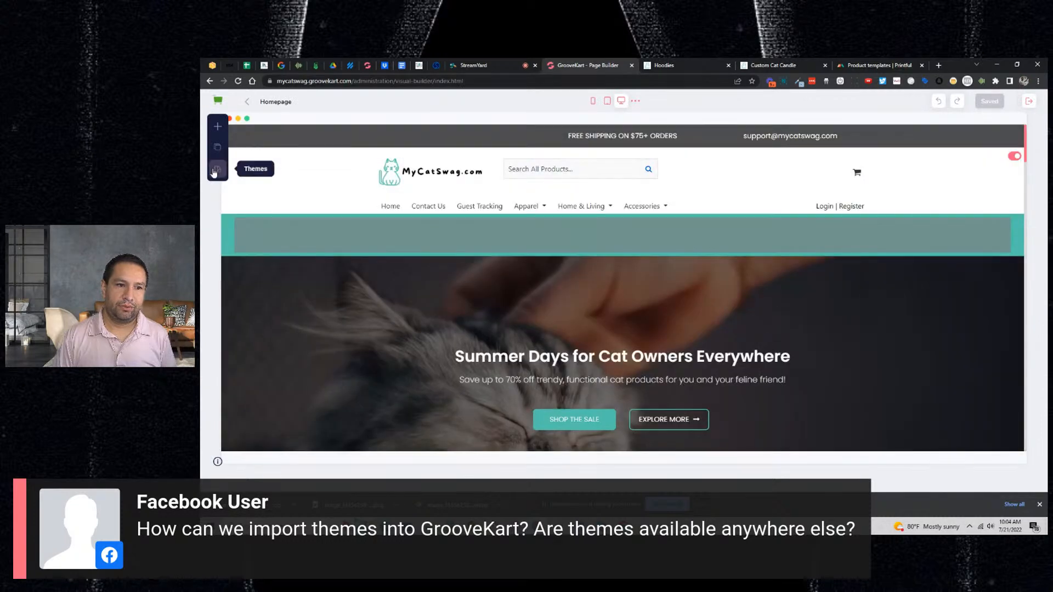
- Save the current MyCatSwag homepage design from the Themes panel as theme 'july212022'
left_click(216, 170)
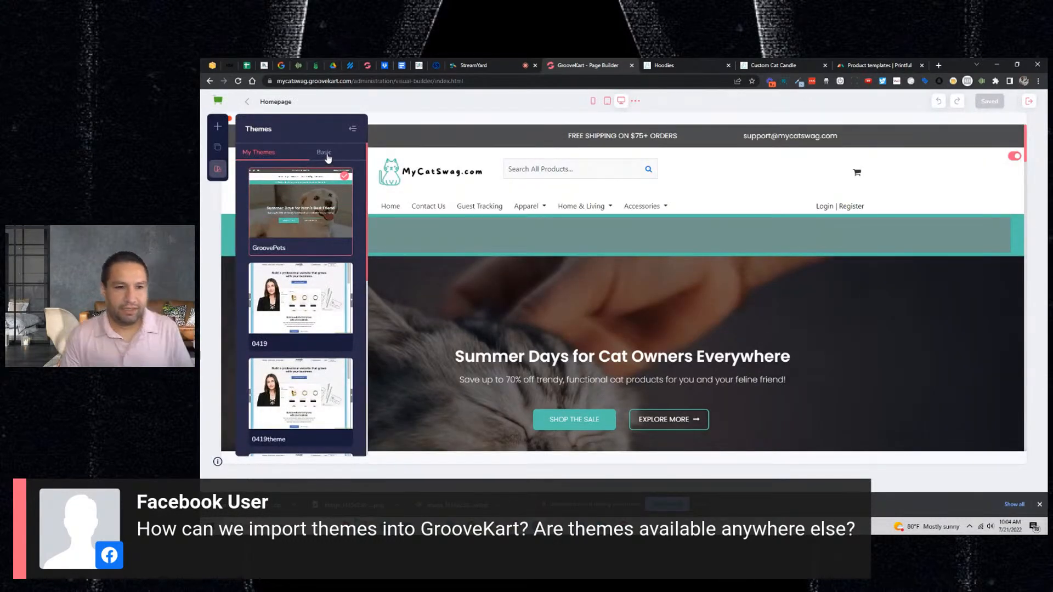
left_click(306, 221)
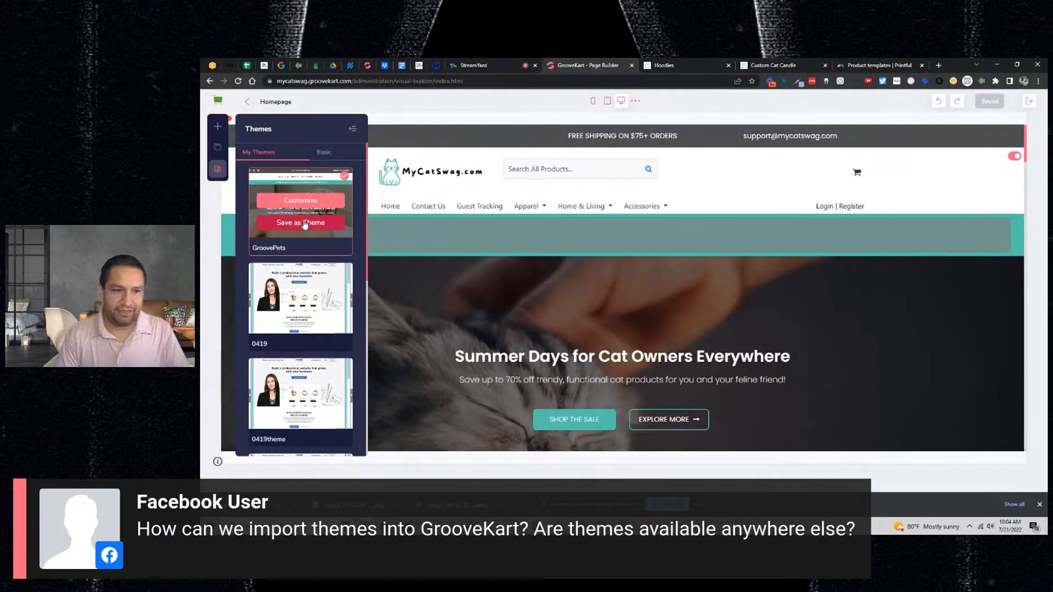
left_click(293, 239)
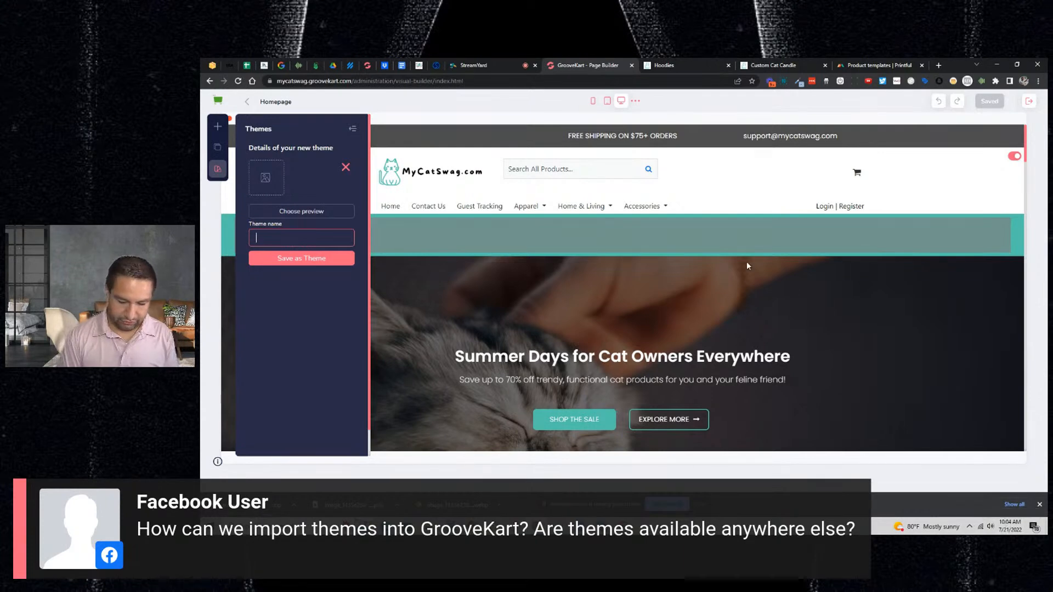
type("july21")
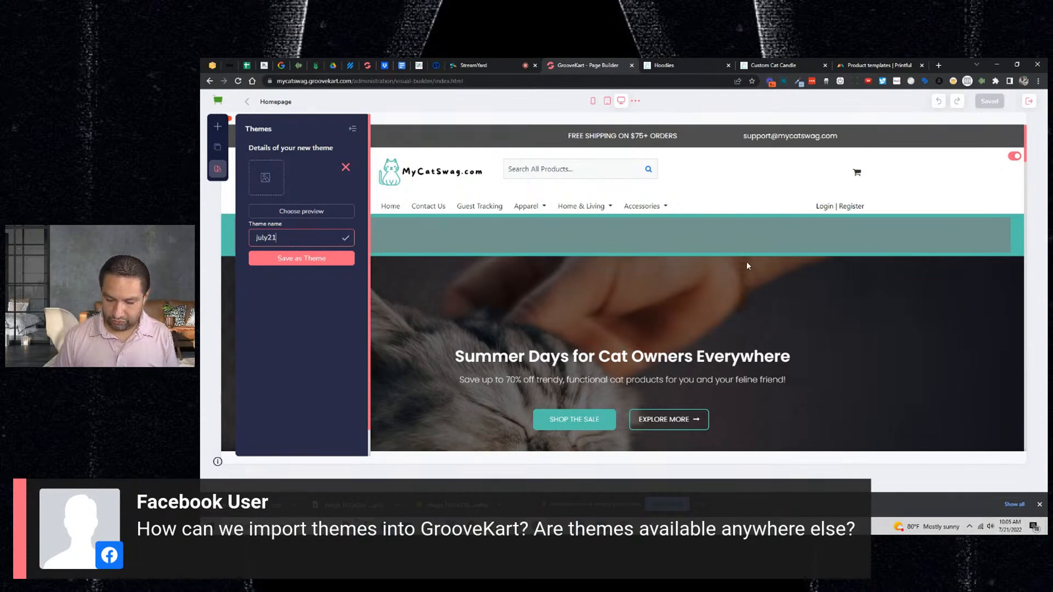
type("2022")
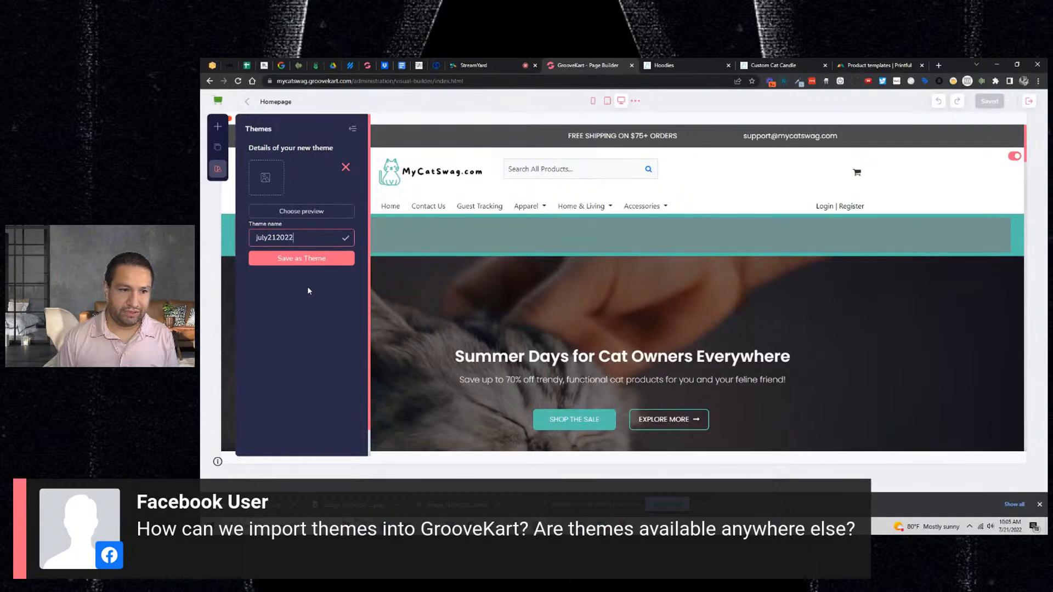
left_click(305, 258)
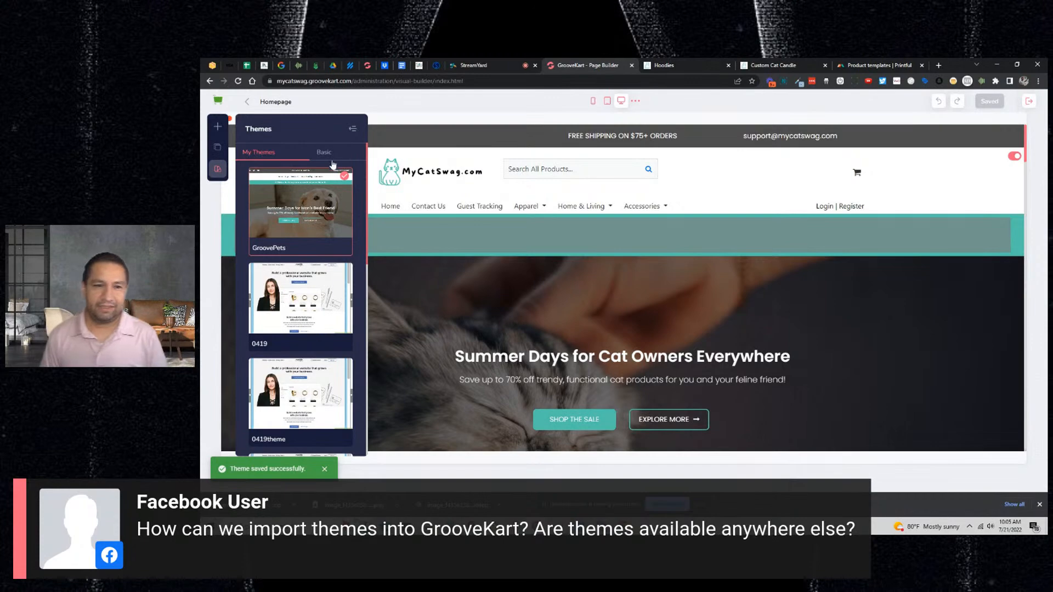
- Apply the GrooveDecor Light basic theme and scroll through its preview
left_click(324, 153)
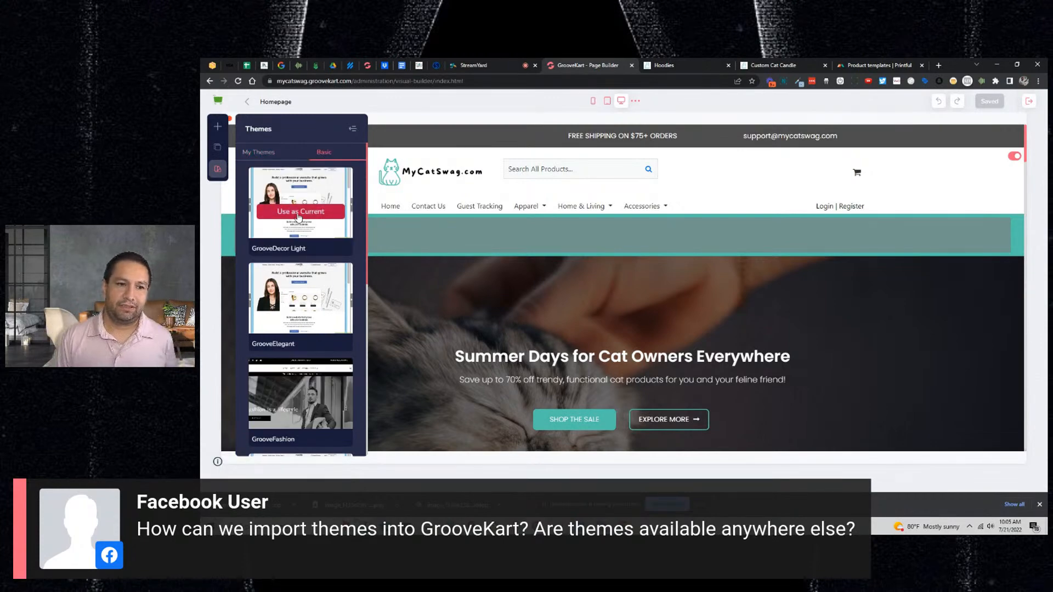
left_click(299, 214)
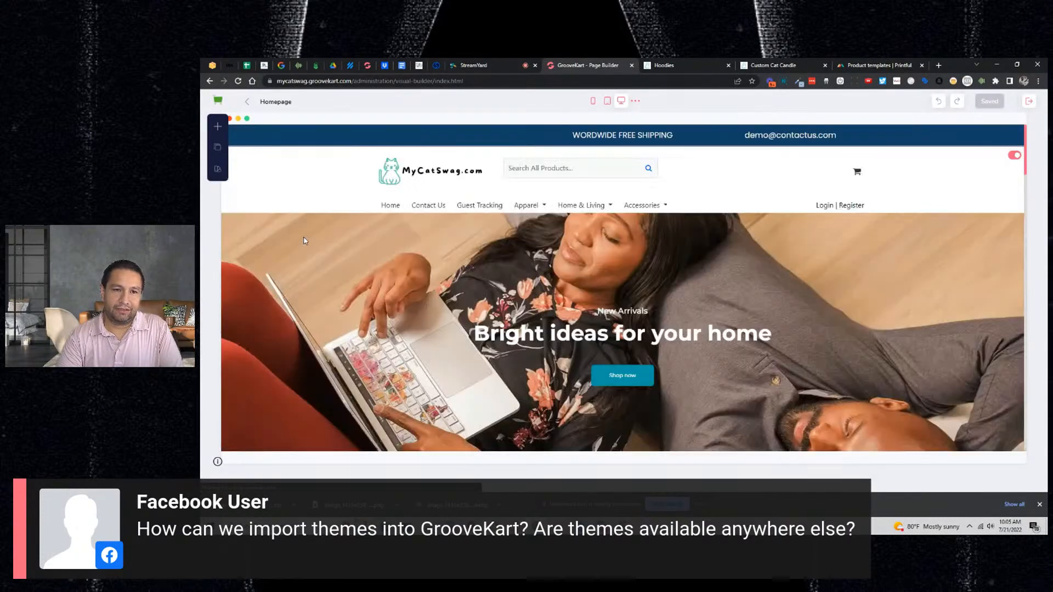
scroll(352, 283, "down", 3)
scroll(359, 283, "down", 10)
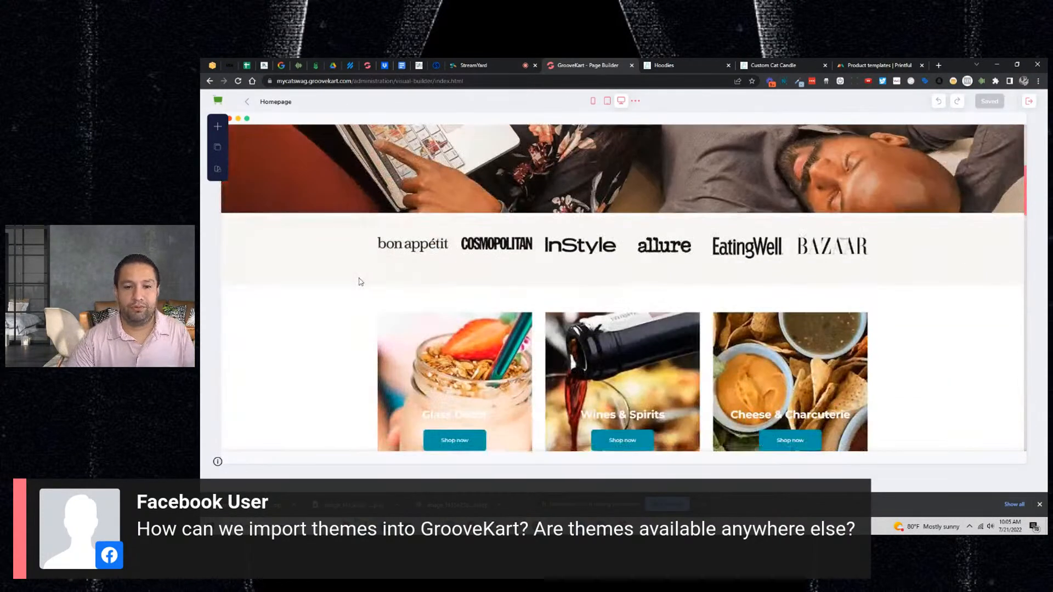
scroll(365, 295, "down", 10)
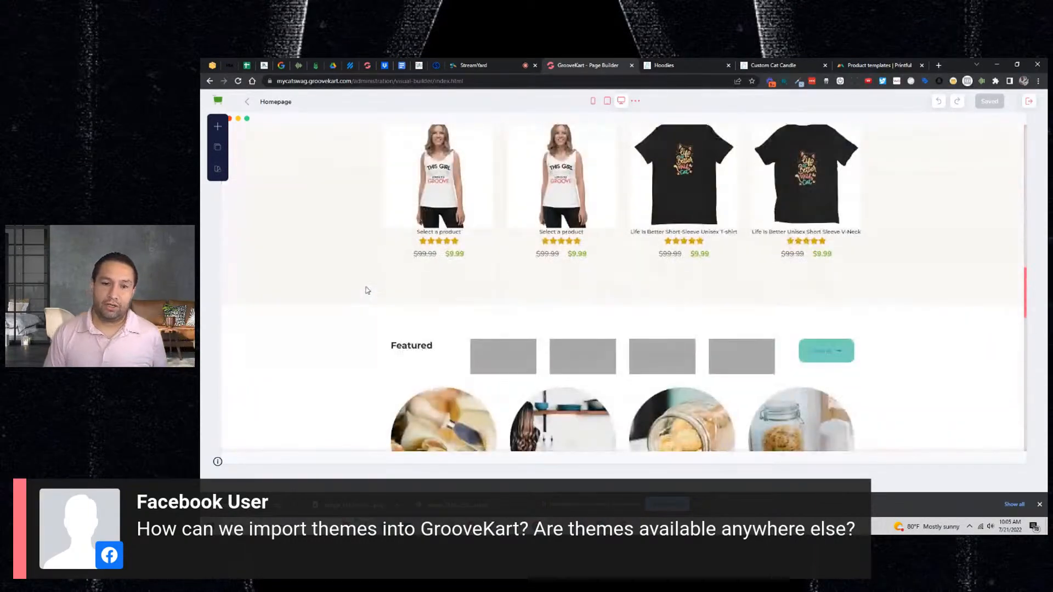
- Apply the GrooveElegant basic theme to the homepage instead
left_click(218, 170)
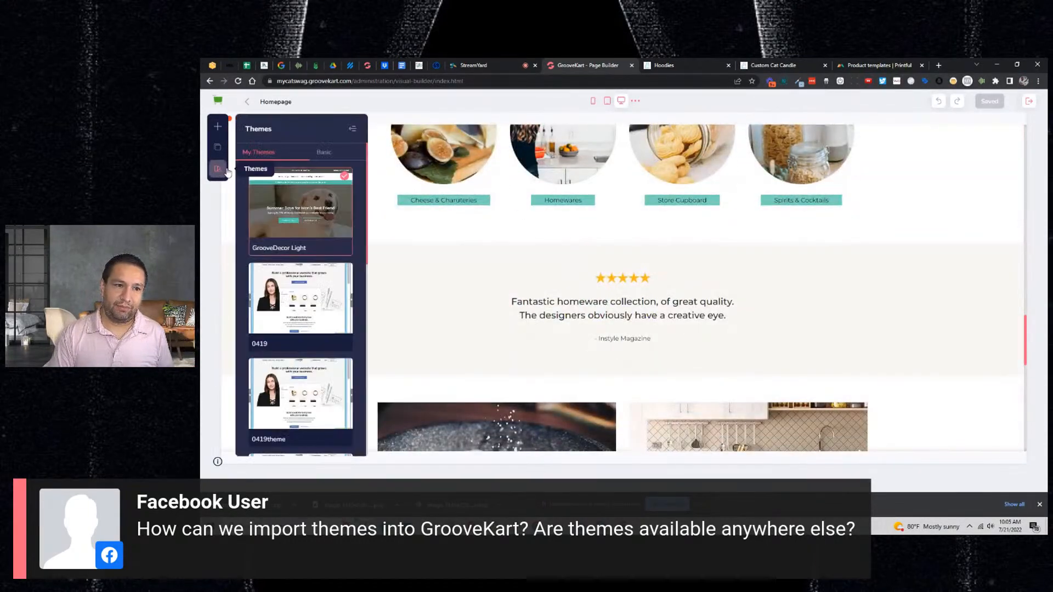
left_click(323, 159)
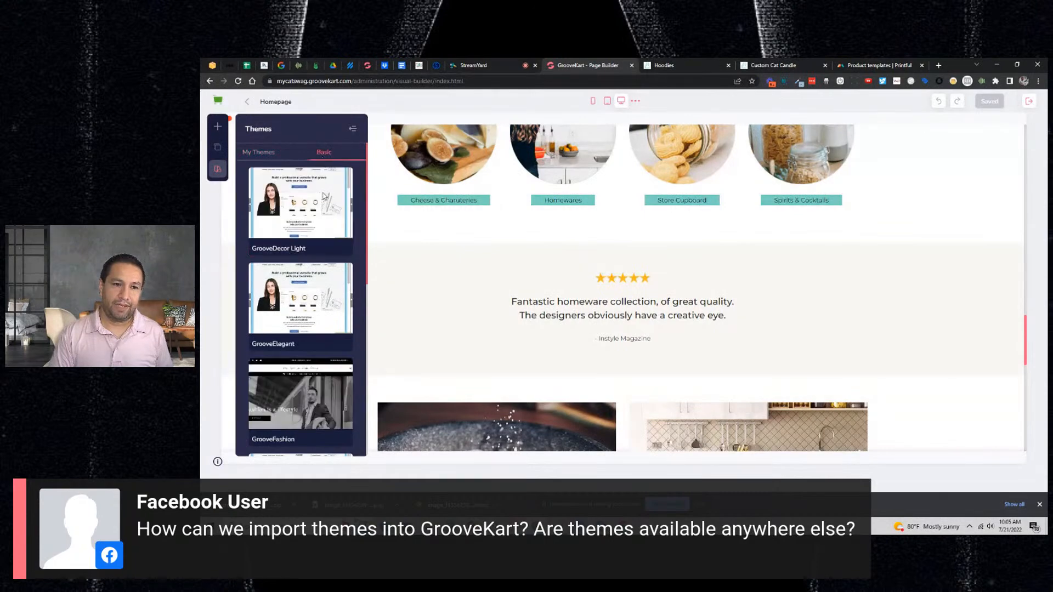
left_click(301, 307)
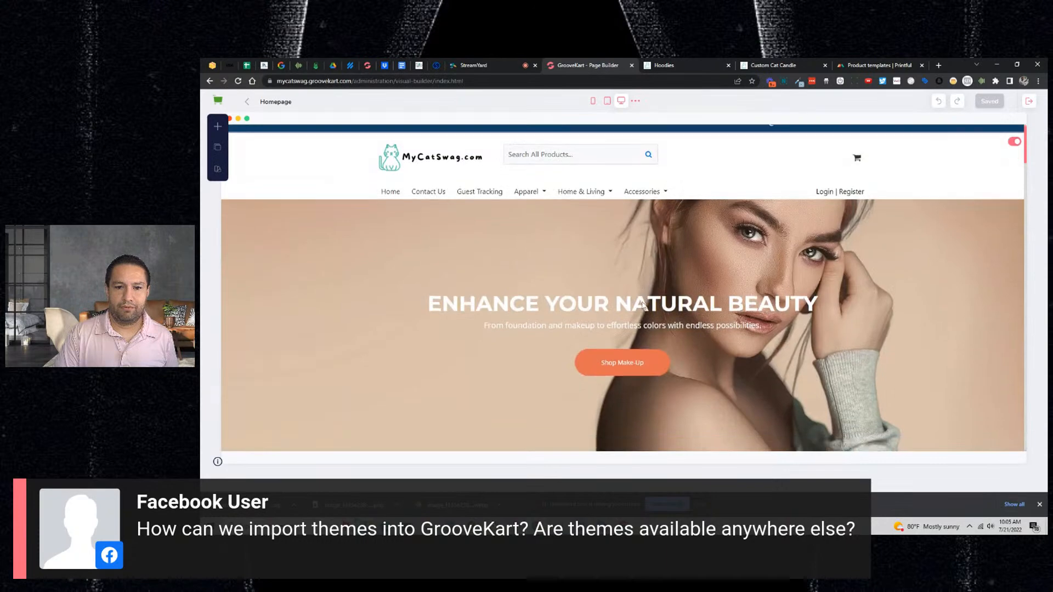
- Apply the GrooveShred basic theme, bringing in its protein-products hero banner
scroll(642, 304, "down", 3)
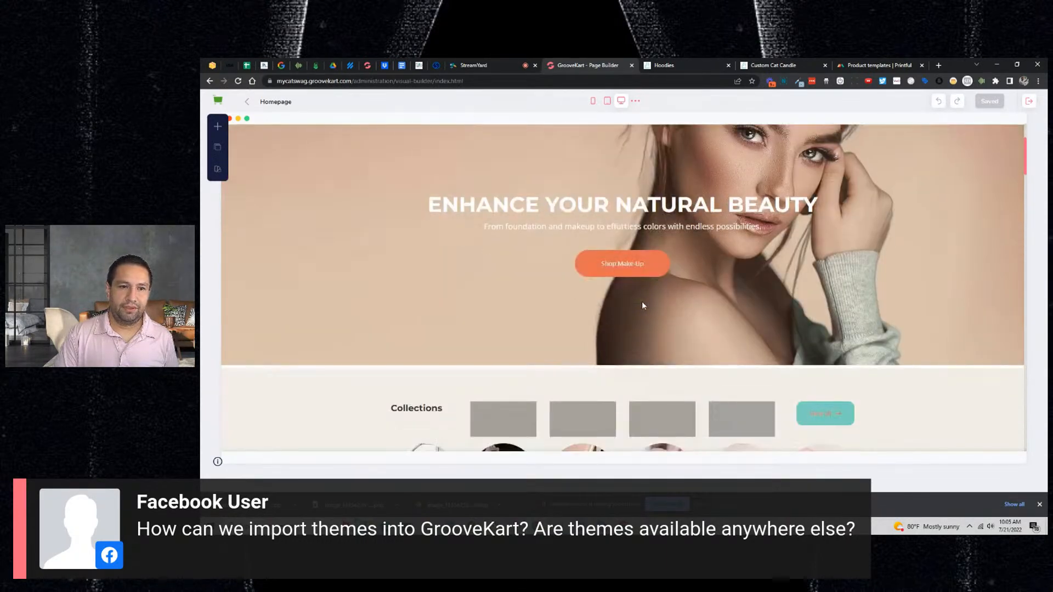
scroll(643, 304, "down", 5)
left_click(218, 169)
mouse_move(313, 210)
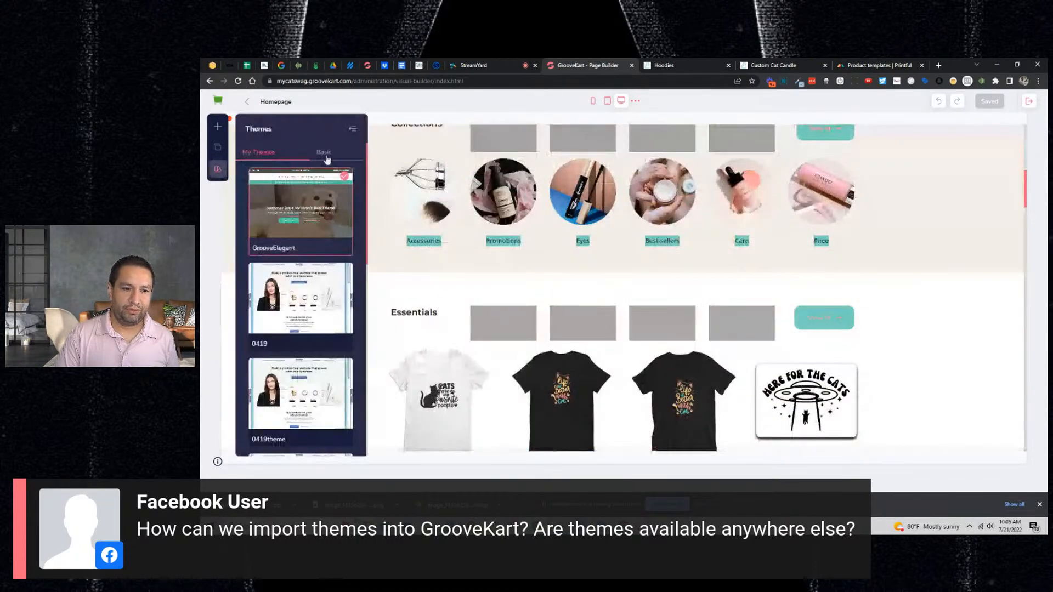
scroll(307, 236, "down", 6)
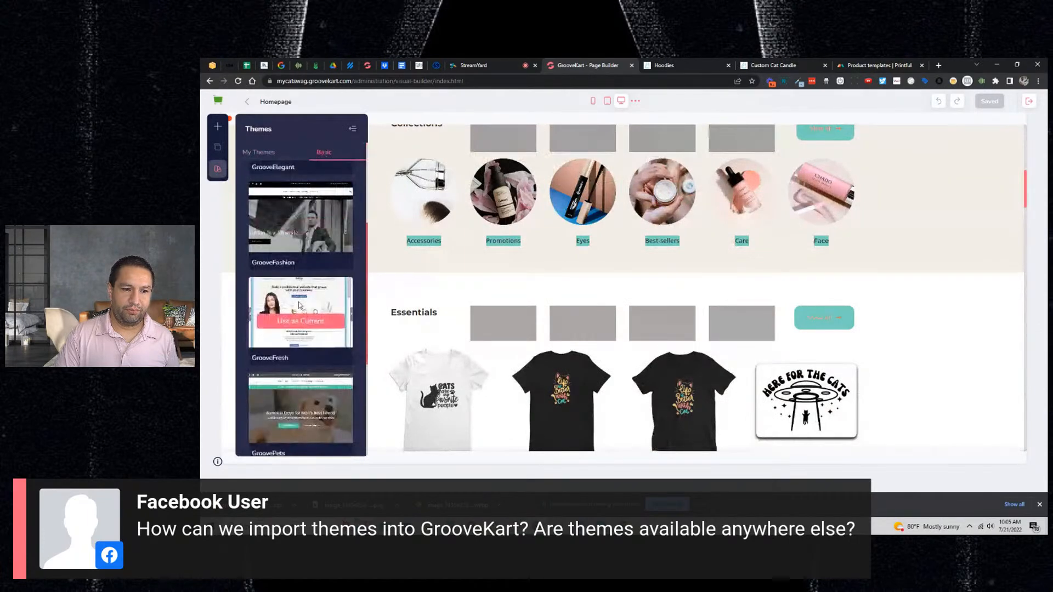
mouse_move(295, 329)
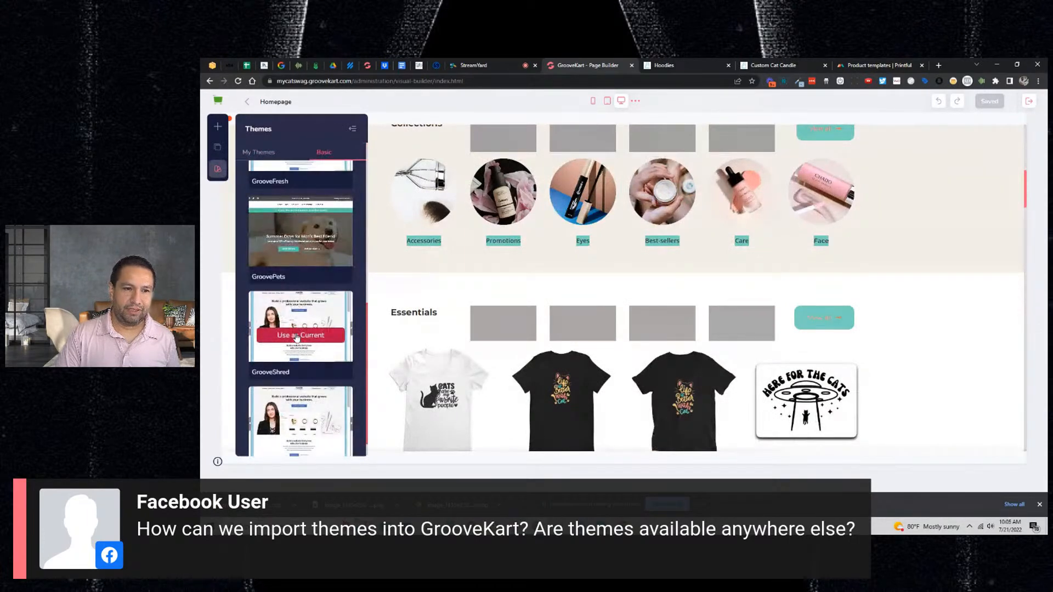
left_click(296, 336)
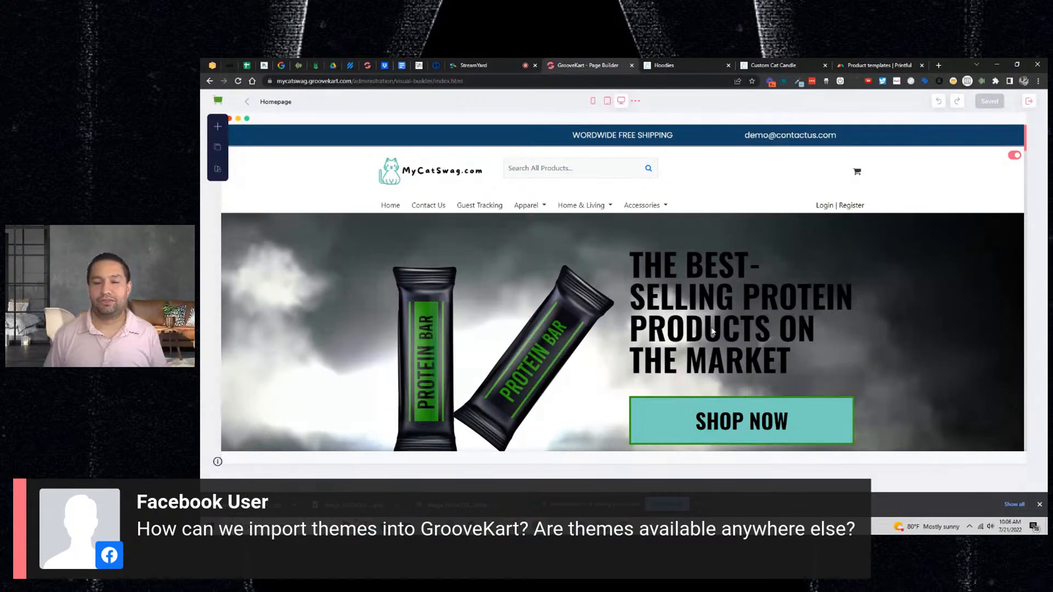
- Load GrooveFashion from the Basic themes, skipping saving the current theme
left_click(217, 170)
mouse_move(344, 211)
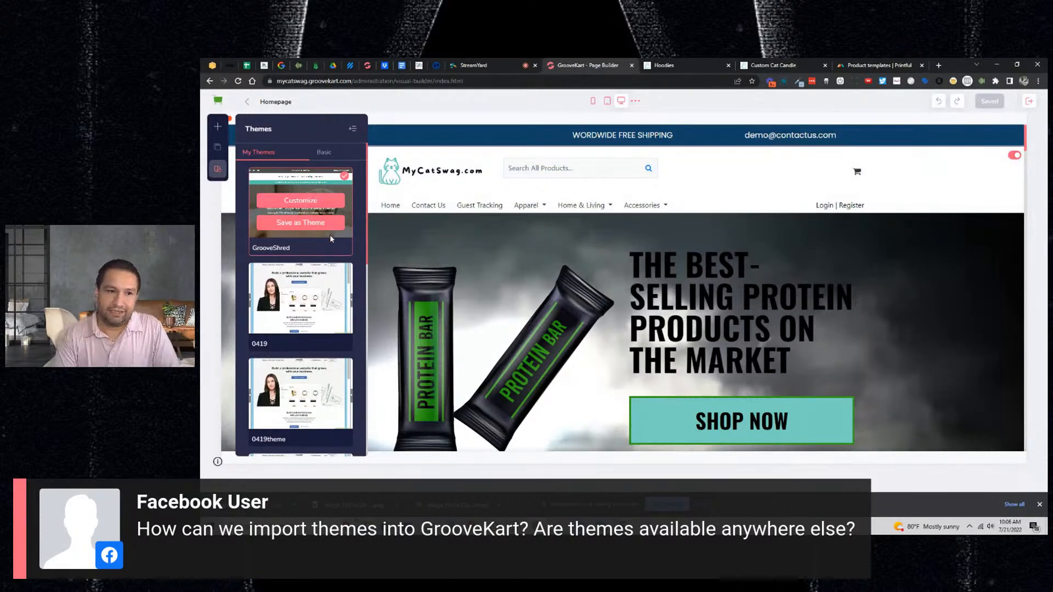
scroll(330, 235, "down", 5)
scroll(330, 235, "down", 5)
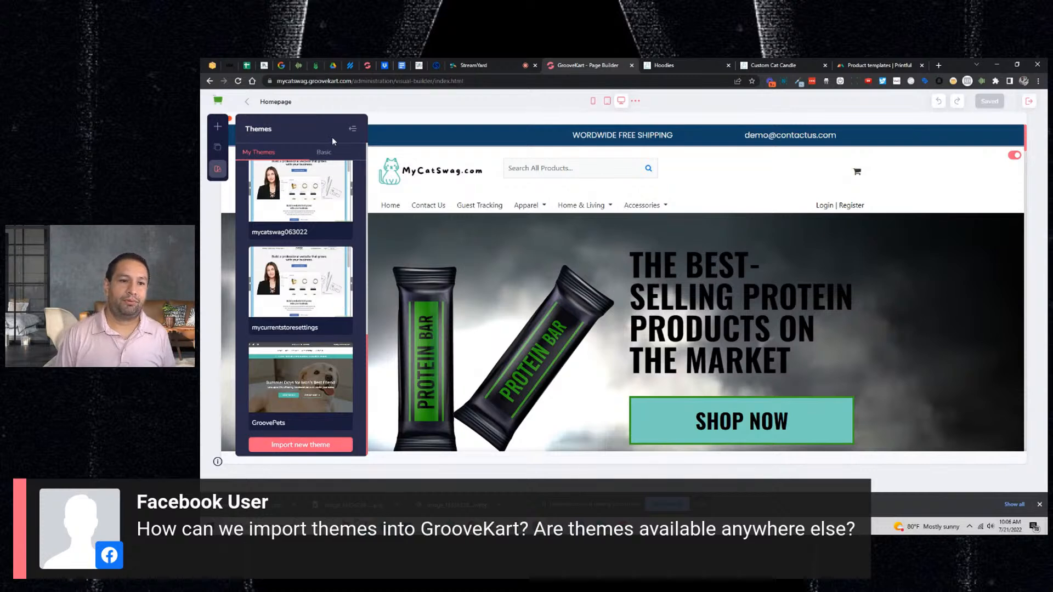
left_click(336, 154)
mouse_move(323, 251)
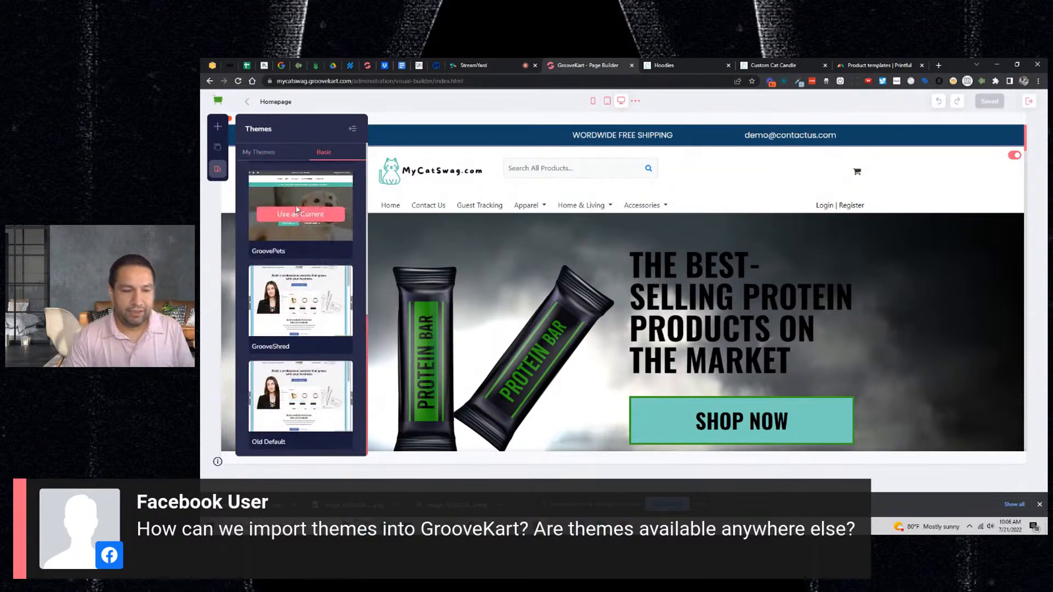
scroll(300, 230, "up", 6)
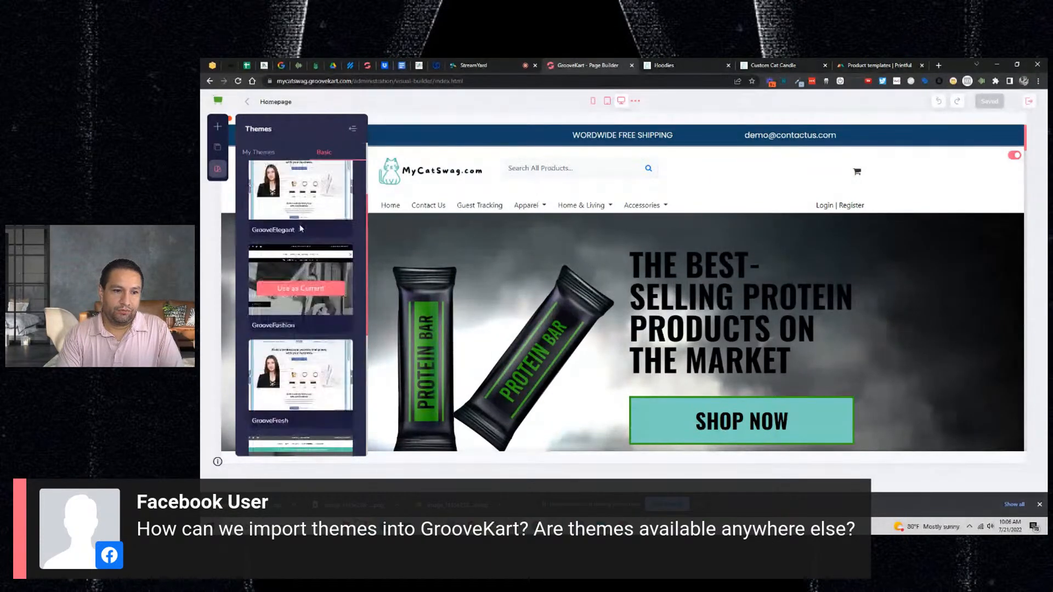
left_click(301, 289)
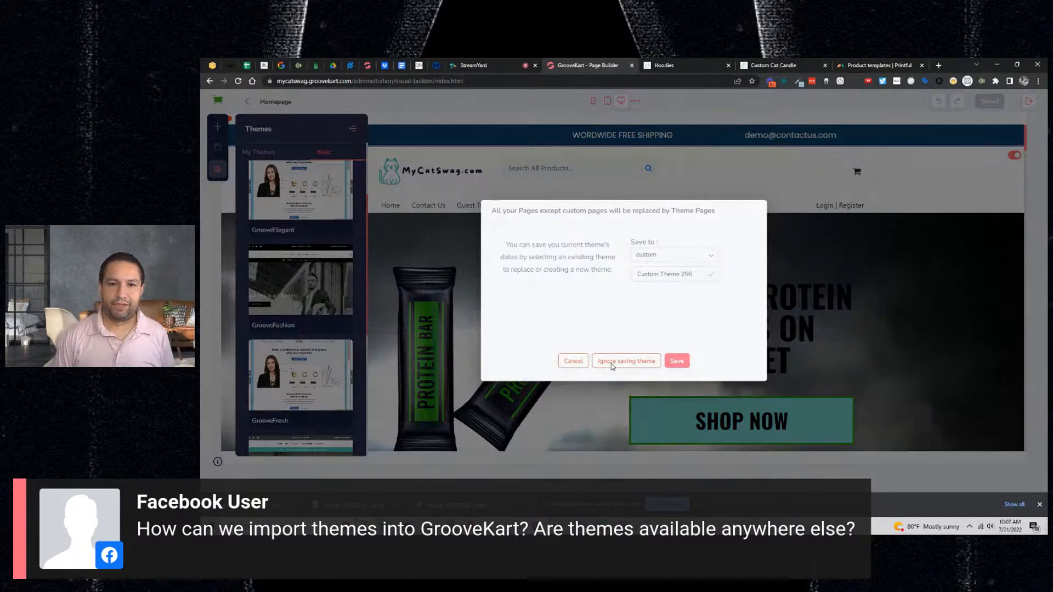
left_click(611, 363)
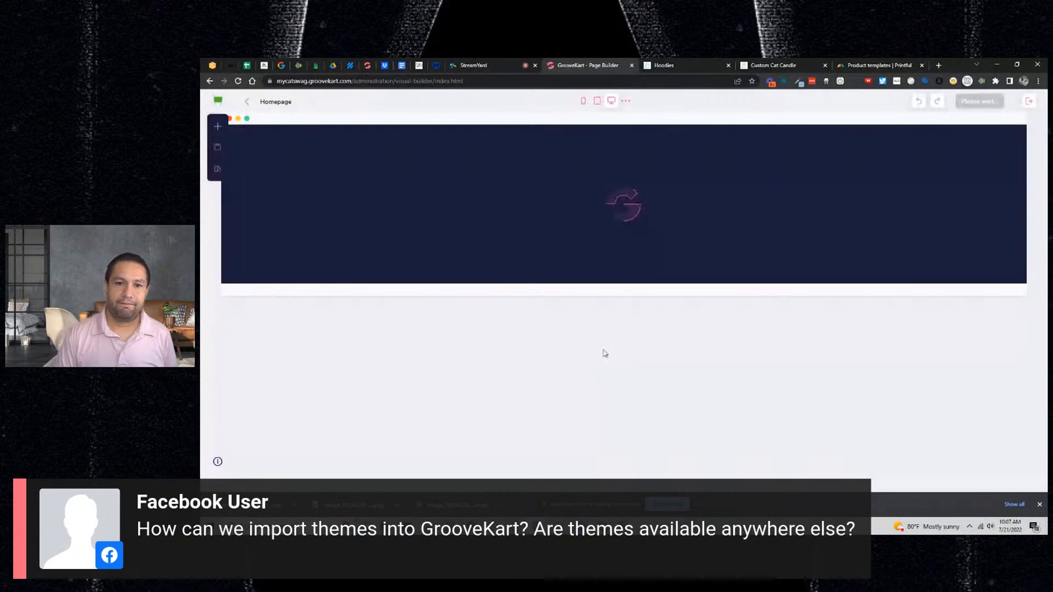
- Scroll through the GrooveFashion homepage down to its Featured Collections
scroll(665, 336, "down", 5)
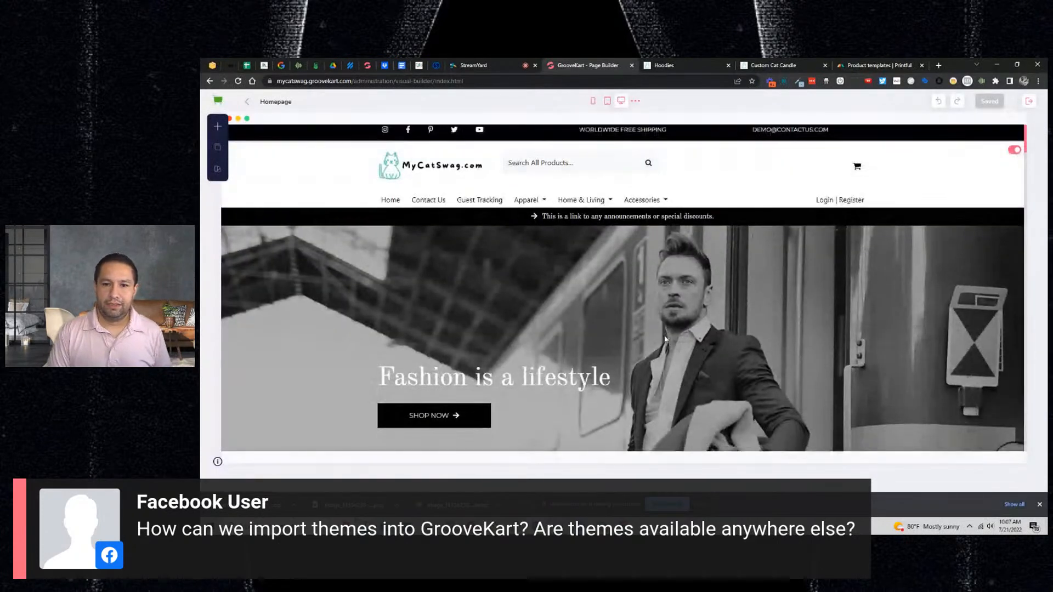
scroll(665, 336, "down", 15)
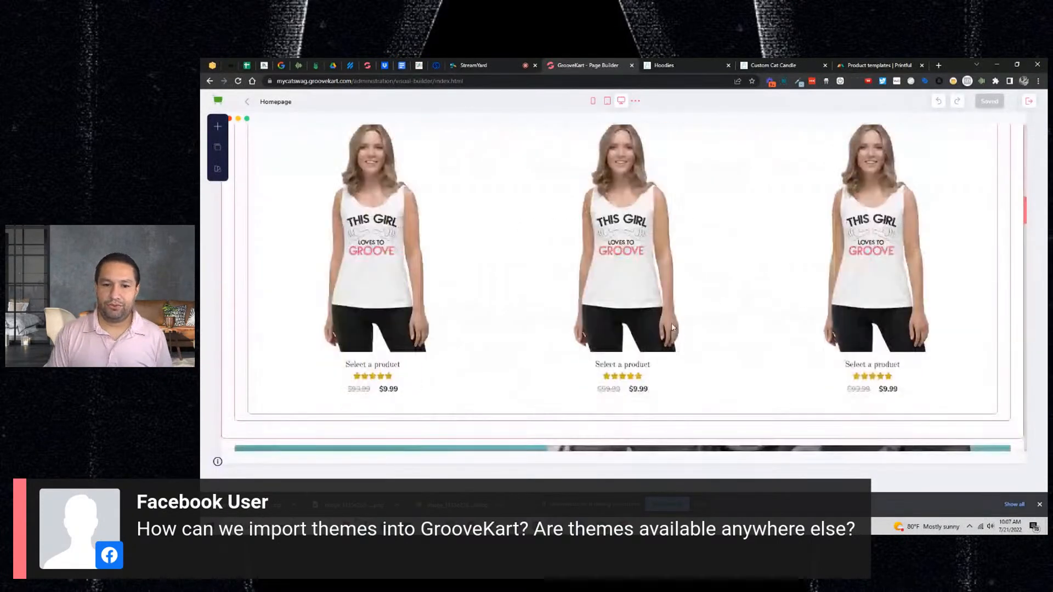
scroll(673, 328, "down", 5)
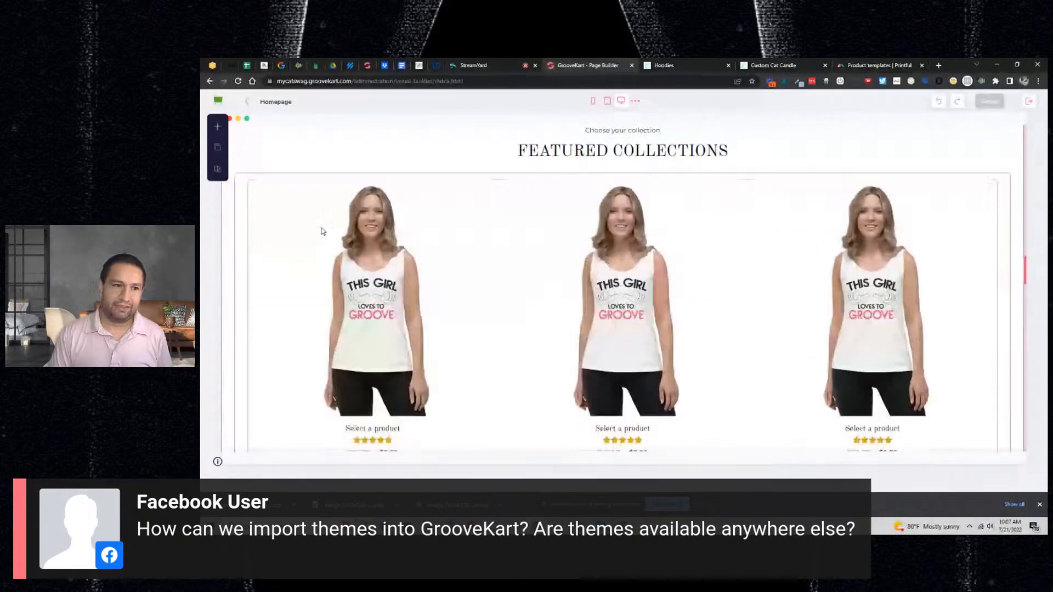
- Browse the My Themes list showing GrooveFashion and july212022
left_click(217, 169)
scroll(301, 329, "down", 5)
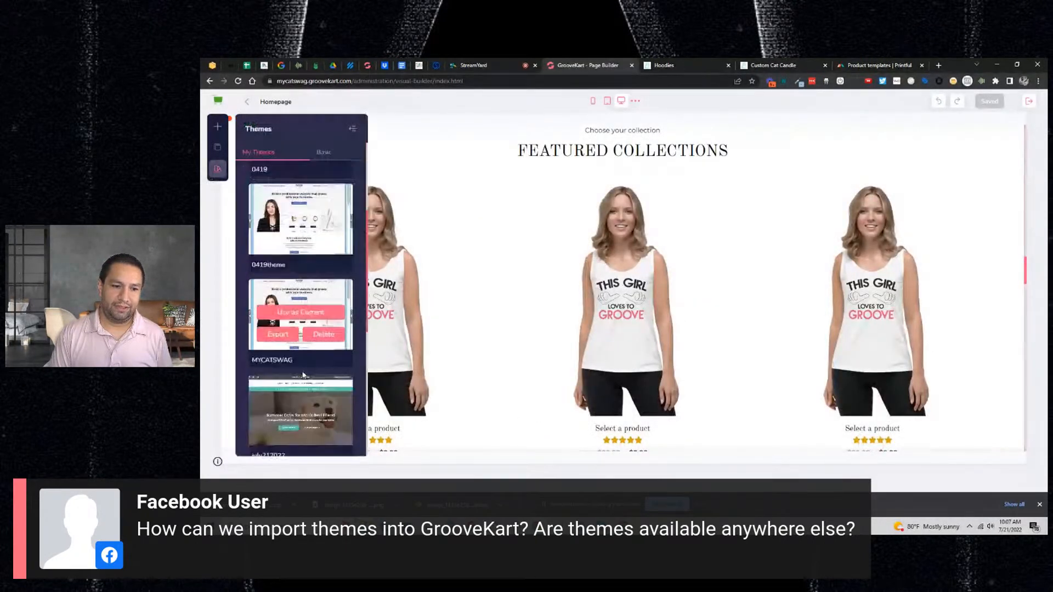
scroll(304, 371, "down", 3)
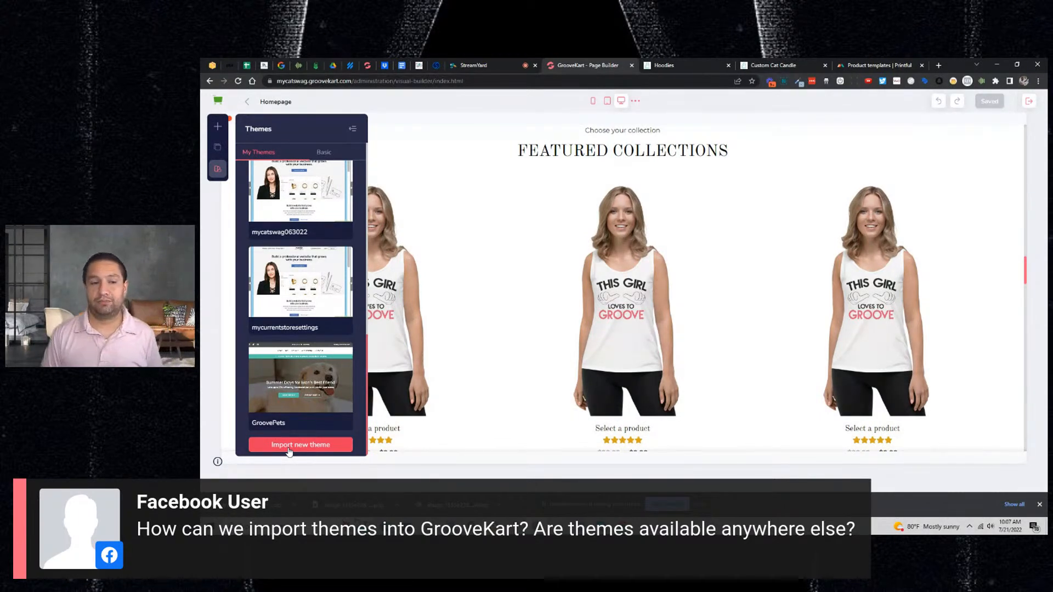
mouse_move(334, 313)
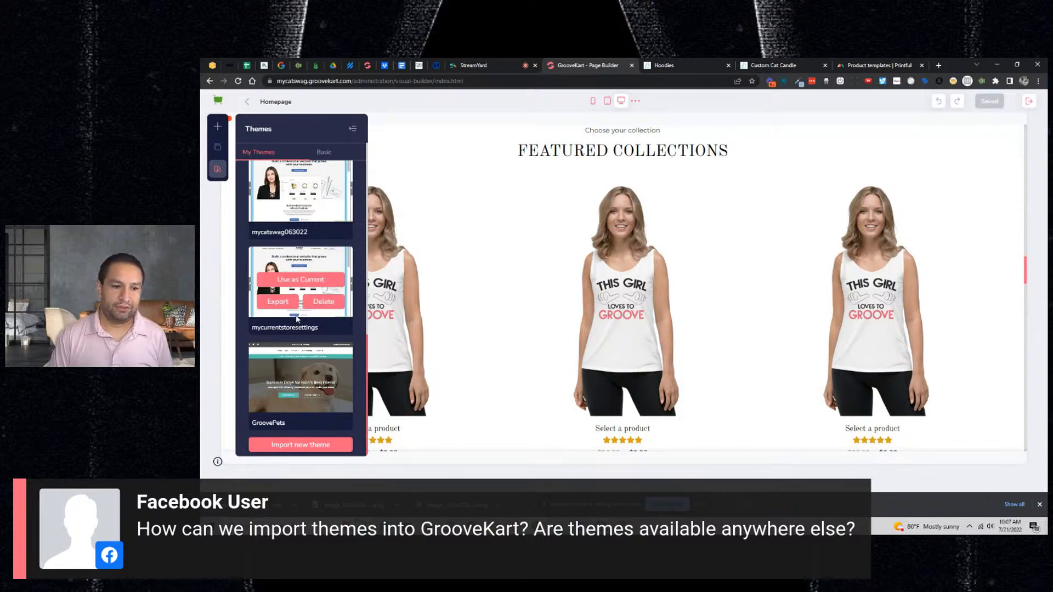
scroll(298, 315, "up", 10)
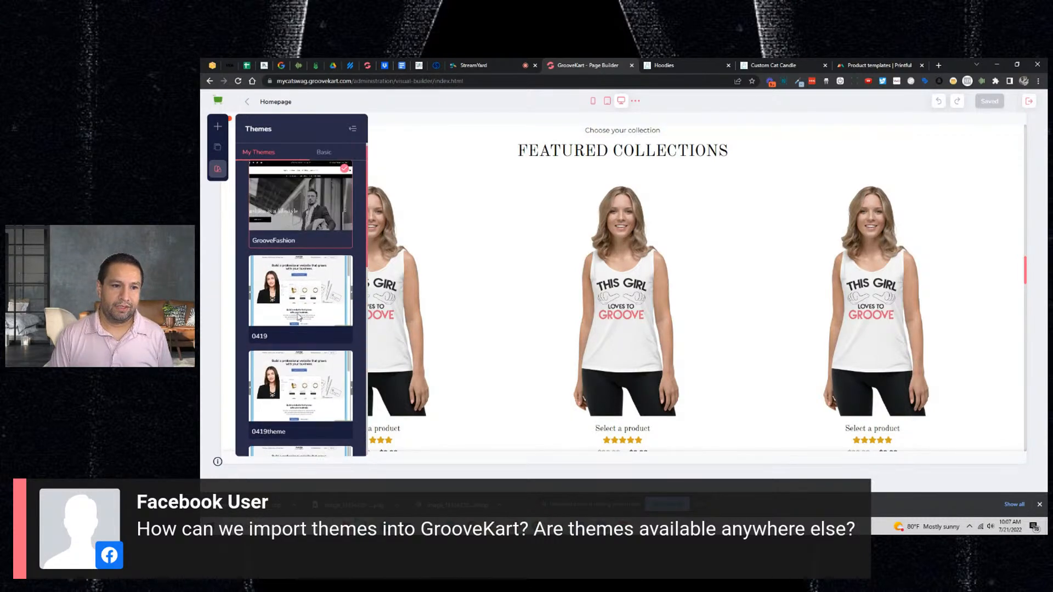
scroll(296, 296, "down", 4)
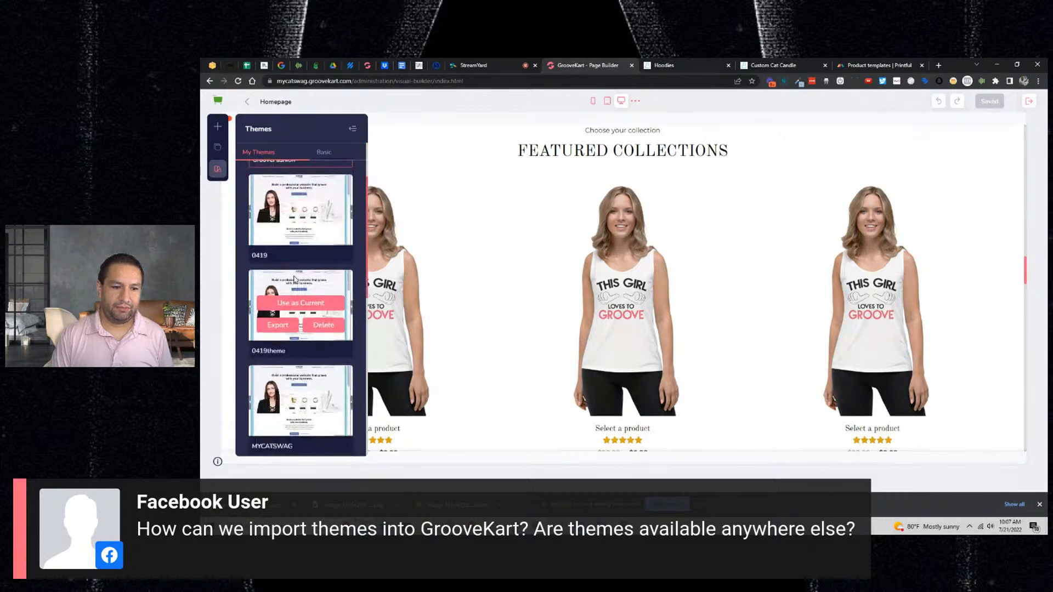
scroll(294, 278, "down", 1)
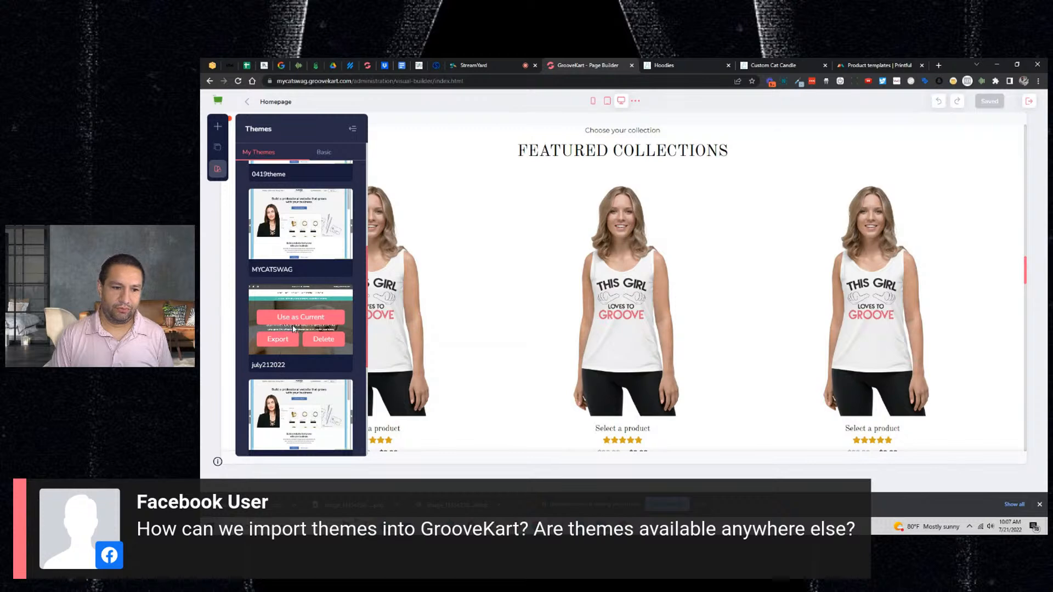
- Load july212022 without saving, check the restored 'Summer Days for Cat Owners Everywhere' page, and return to the stream
left_click(297, 323)
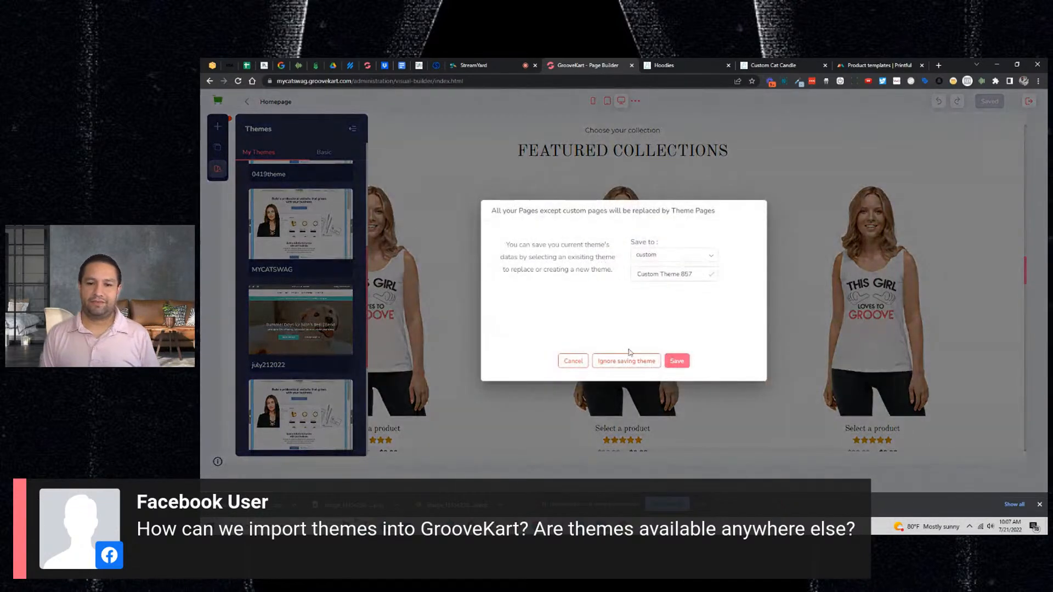
left_click(629, 361)
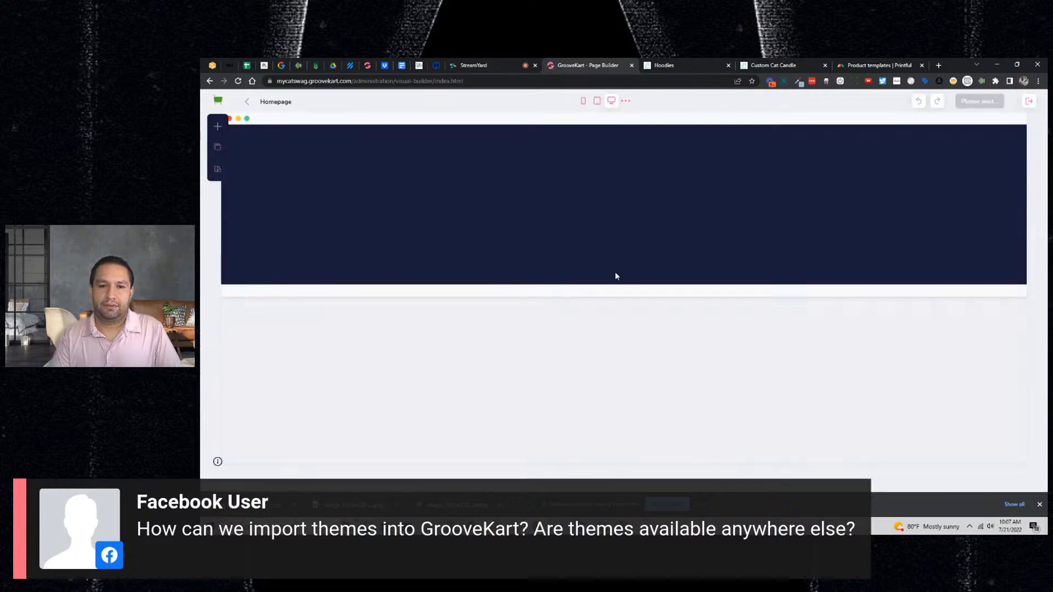
scroll(617, 273, "down", 10)
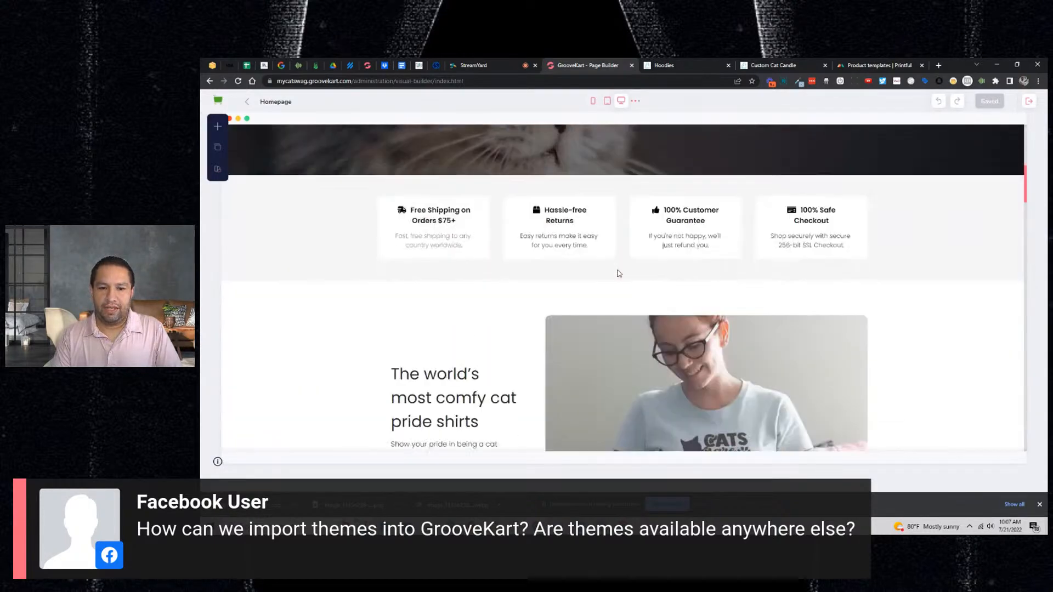
scroll(618, 272, "down", 3)
scroll(618, 273, "down", 5)
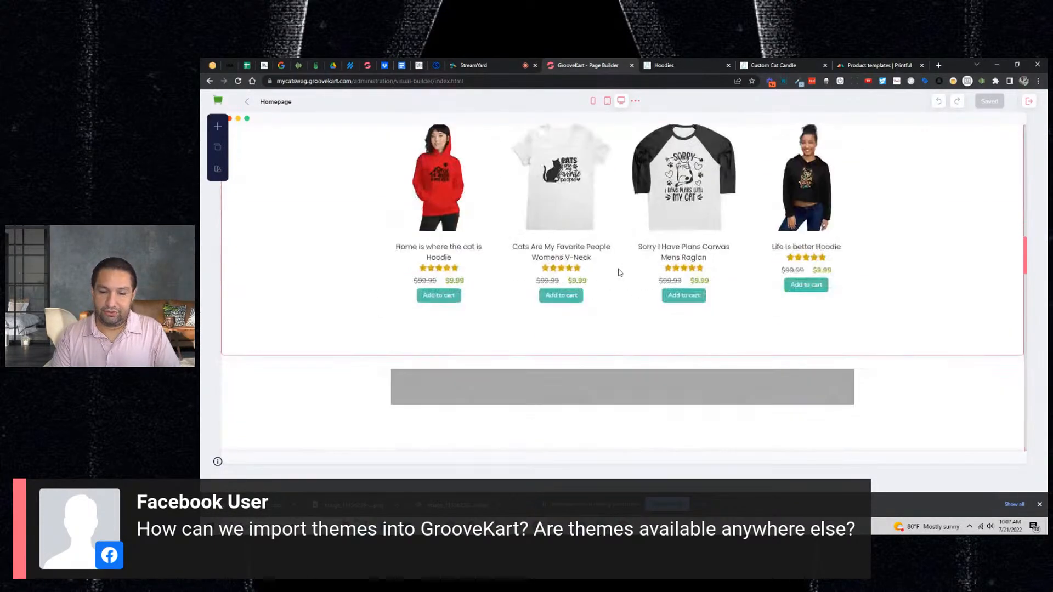
scroll(619, 273, "up", 5)
scroll(618, 272, "up", 10)
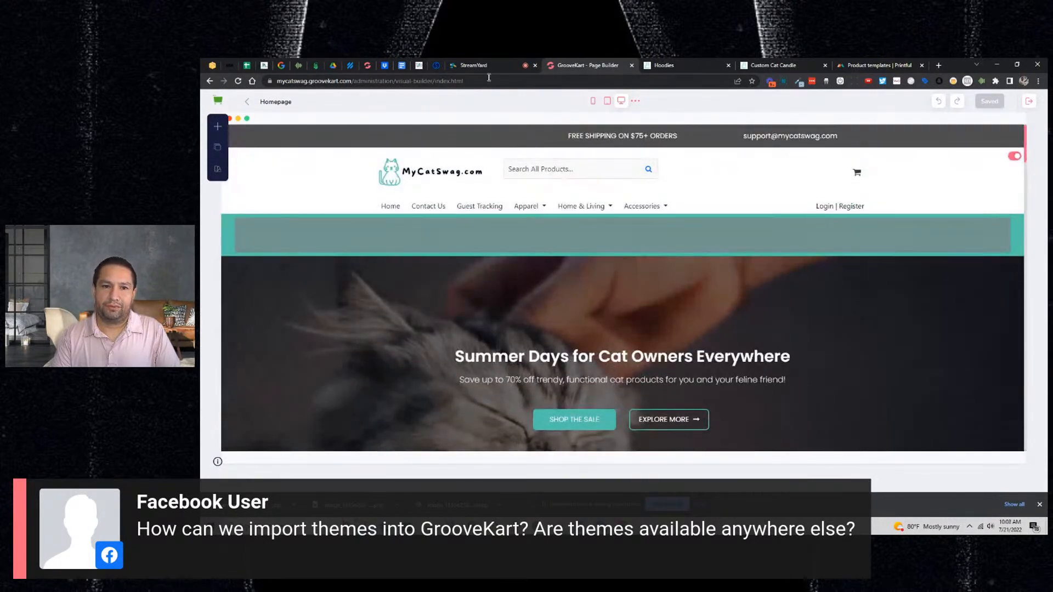
left_click(484, 70)
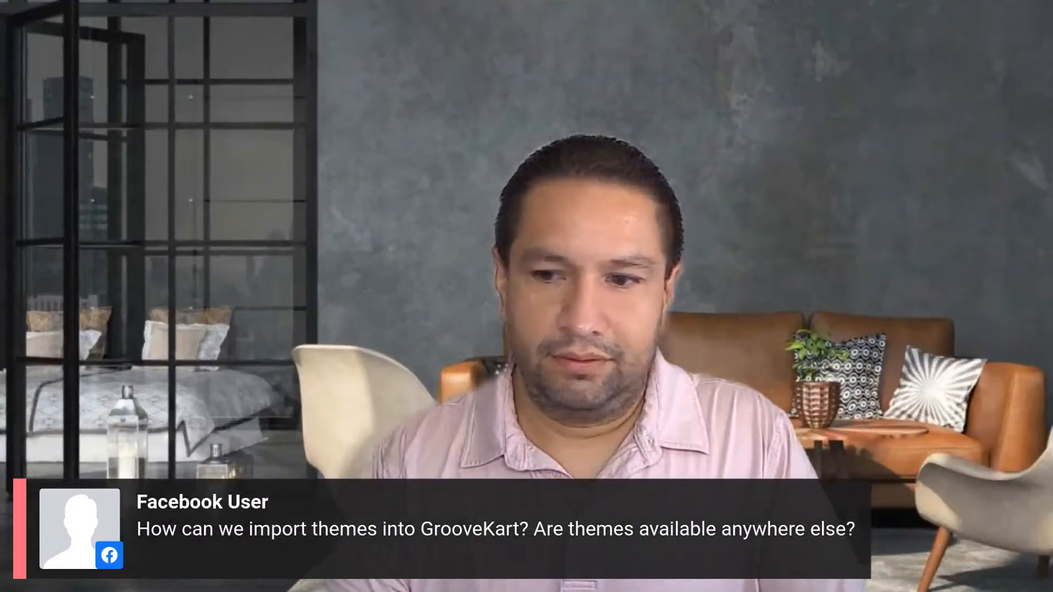